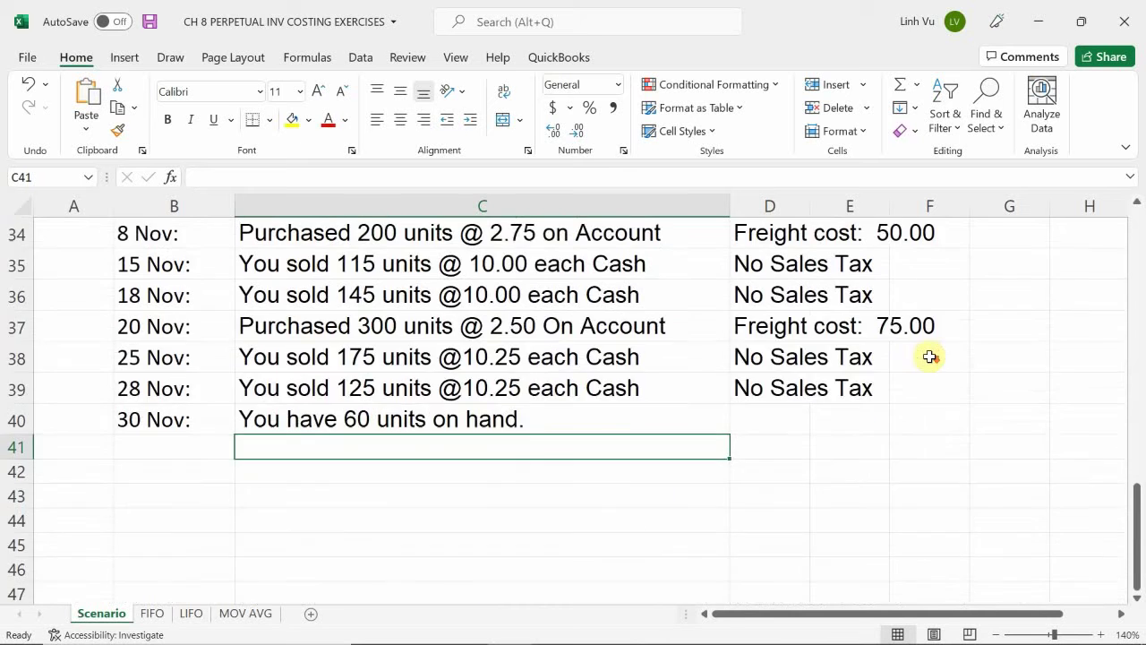
# Review the September purchases and sales listed for the perpetual FIFO exercise on the Scenario sheet
pyautogui.scroll(6, 929, 358)
pyautogui.scroll(6, 930, 358)
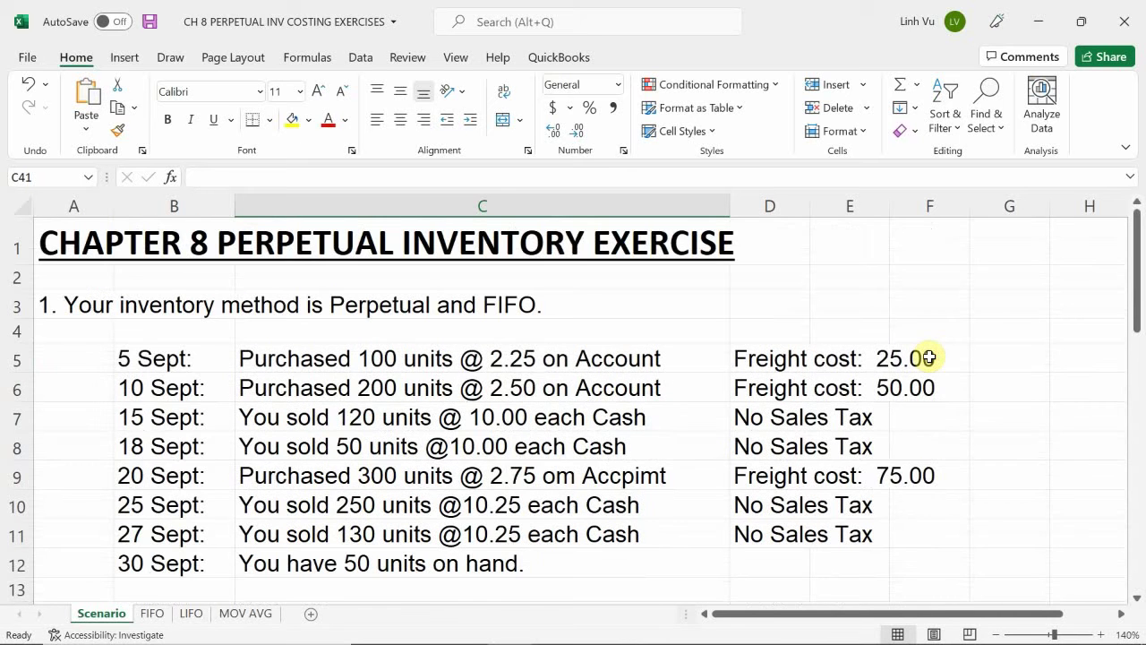
pyautogui.scroll(-1, 930, 357)
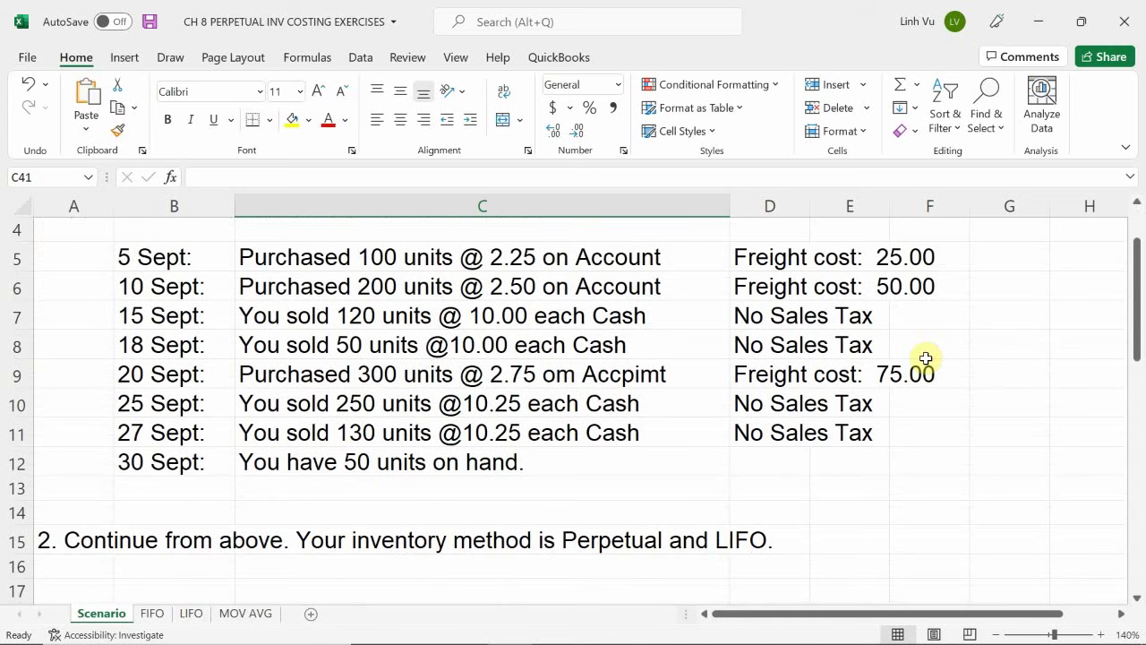
pyautogui.scroll(1, 927, 359)
pyautogui.scroll(-1, 926, 358)
pyautogui.scroll(1, 926, 358)
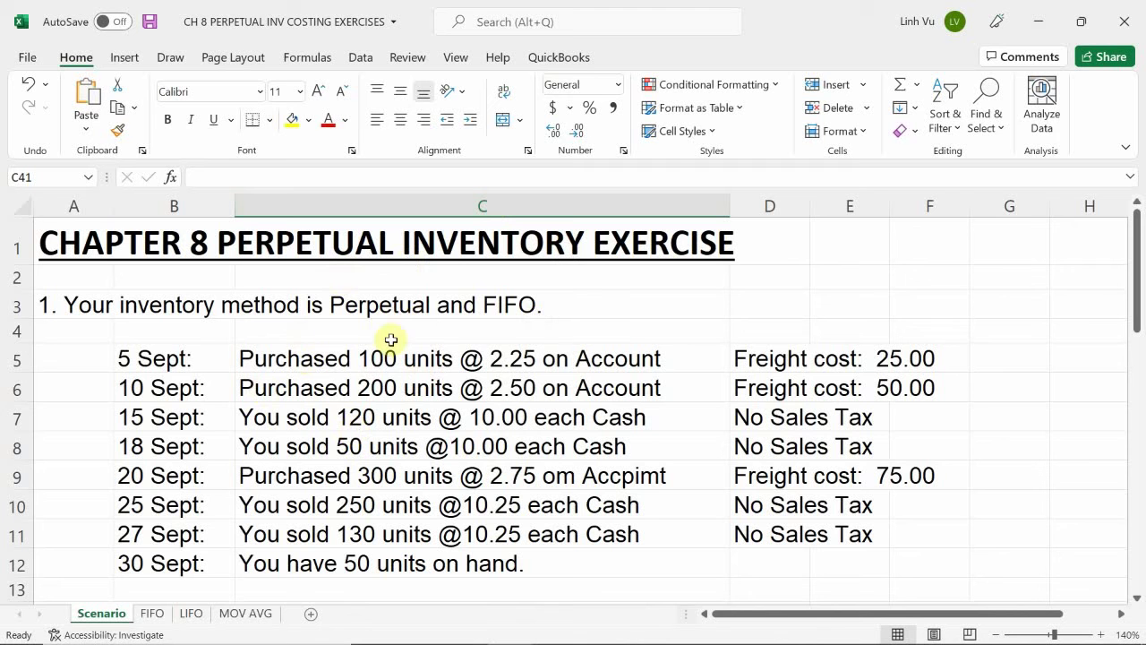
# On the FIFO sheet, enter the date 9/5 in the first row of the DATE column, cell A5
pyautogui.click(152, 613)
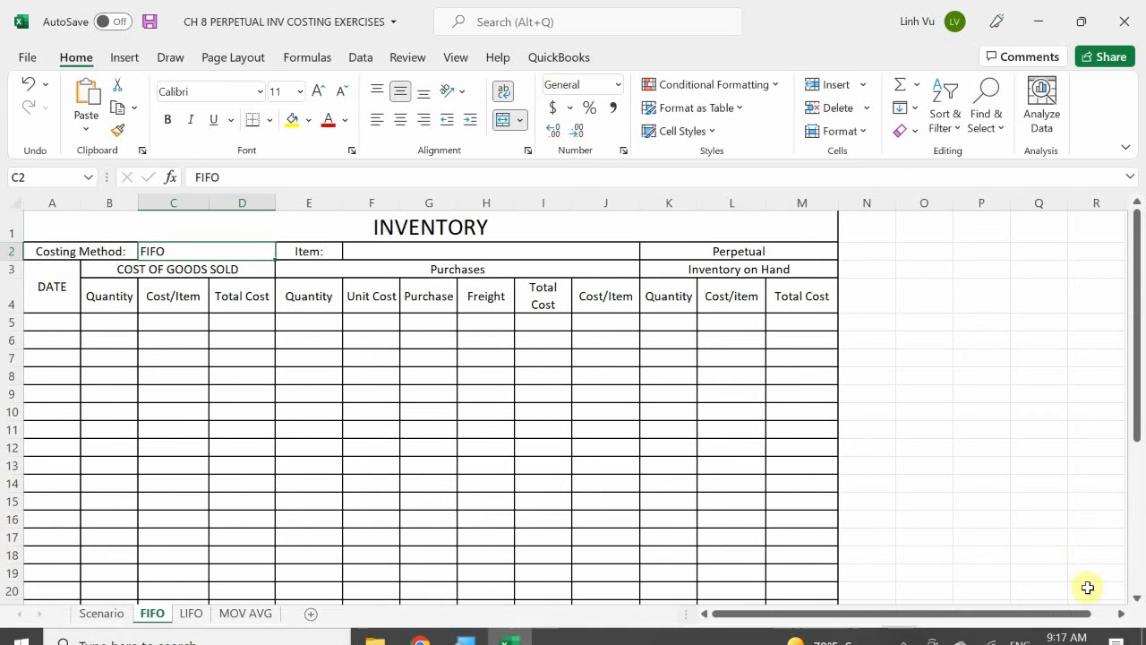
pyautogui.click(1106, 634)
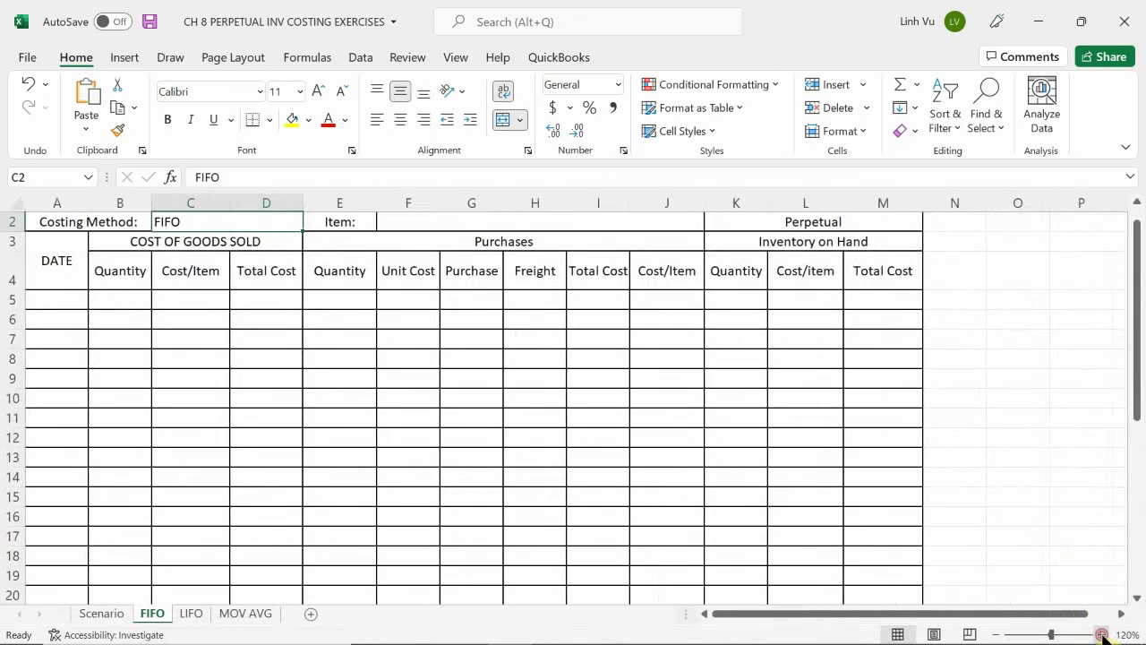
pyautogui.click(1106, 634)
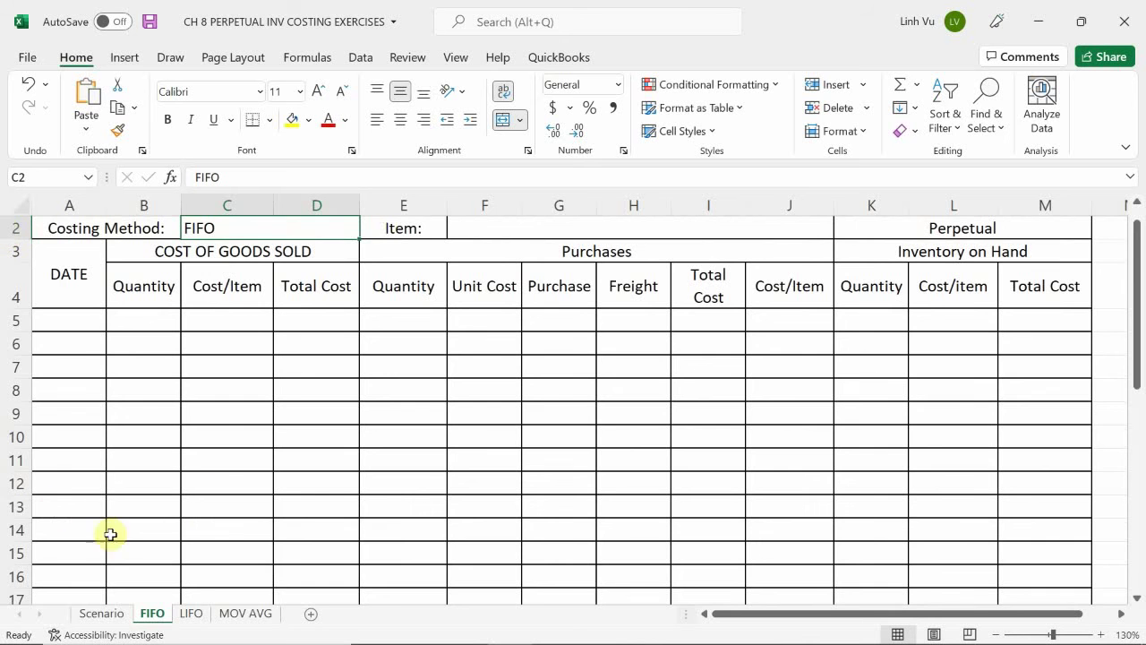
pyautogui.click(71, 337)
pyautogui.click(72, 326)
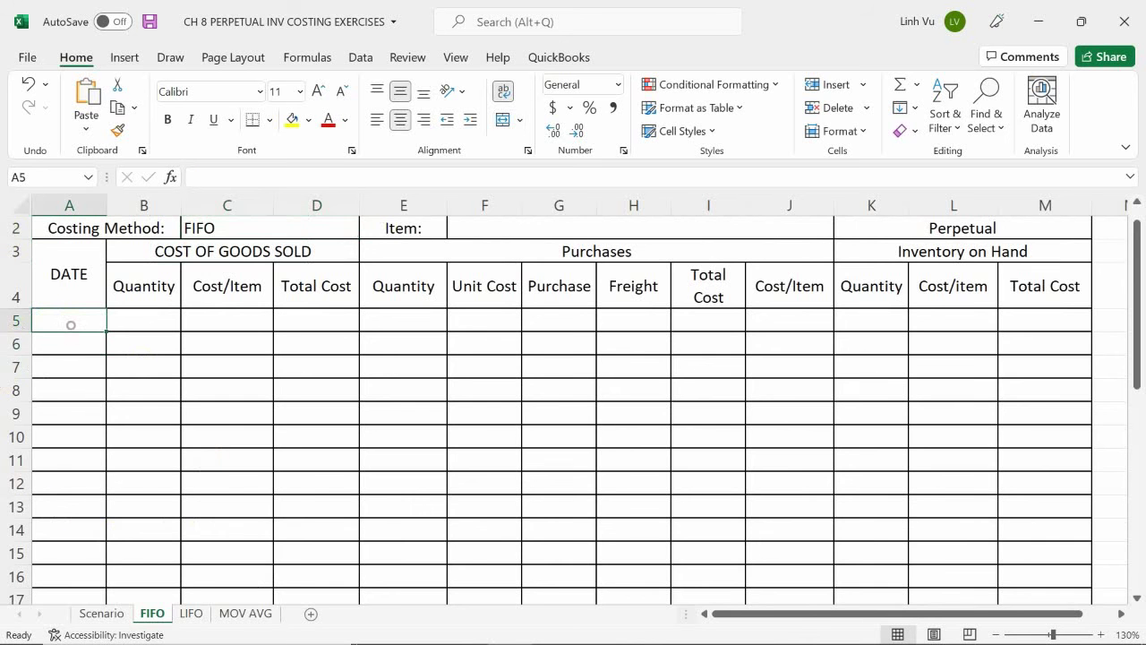
pyautogui.write('9/5')
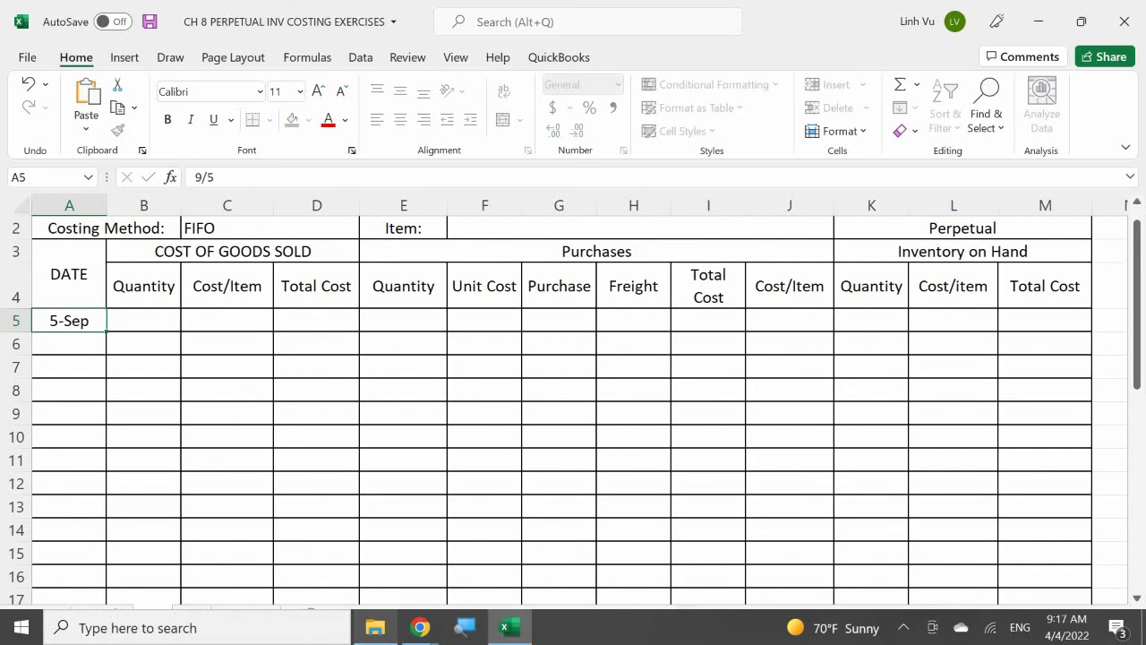
pyautogui.press('Return')
# Record the 5-Sep purchase in row 5 with quantity 100, unit cost 2.25 and freight 25.00
pyautogui.press('Right')
pyautogui.press('Up')
pyautogui.press('Right')
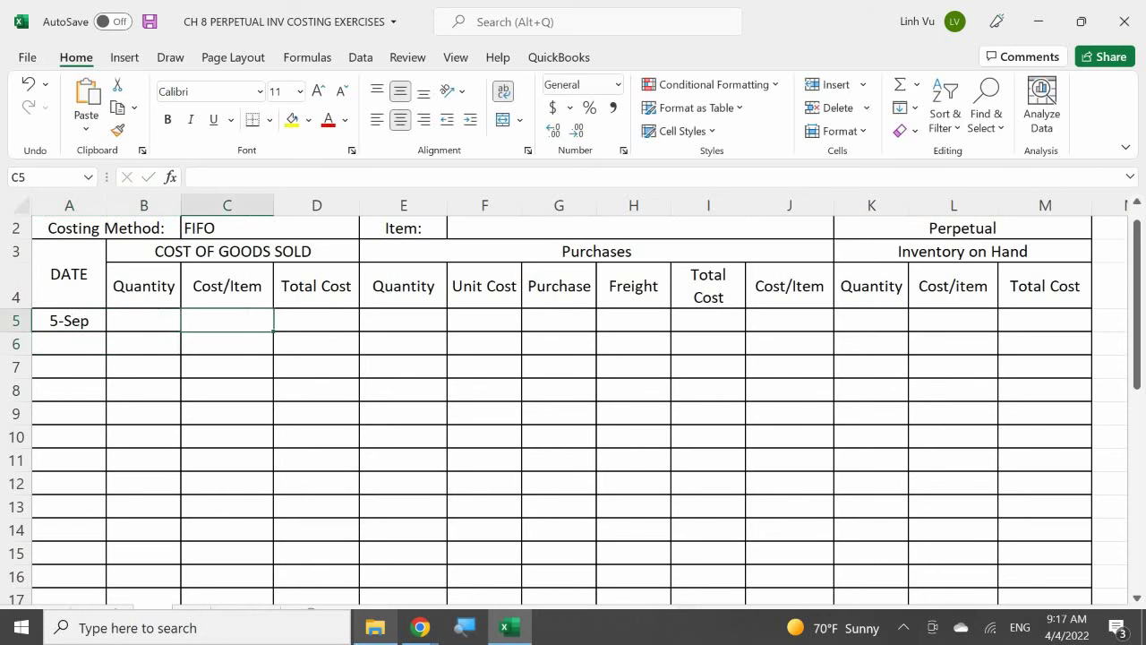
pyautogui.press('Right')
pyautogui.press('Right')
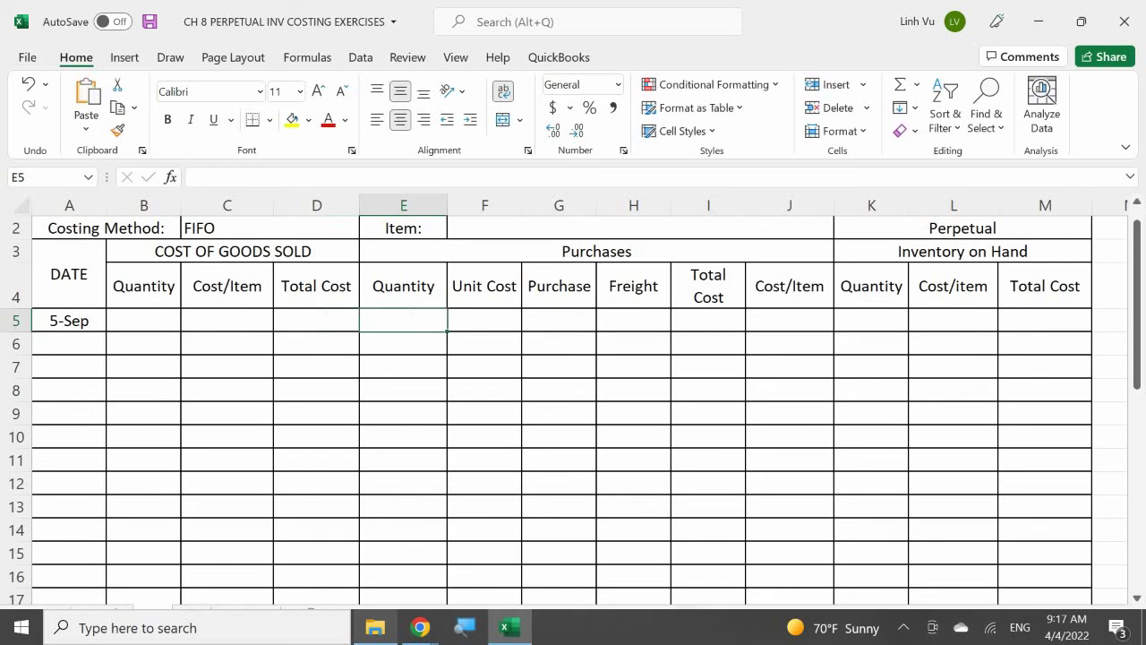
pyautogui.write('100.')
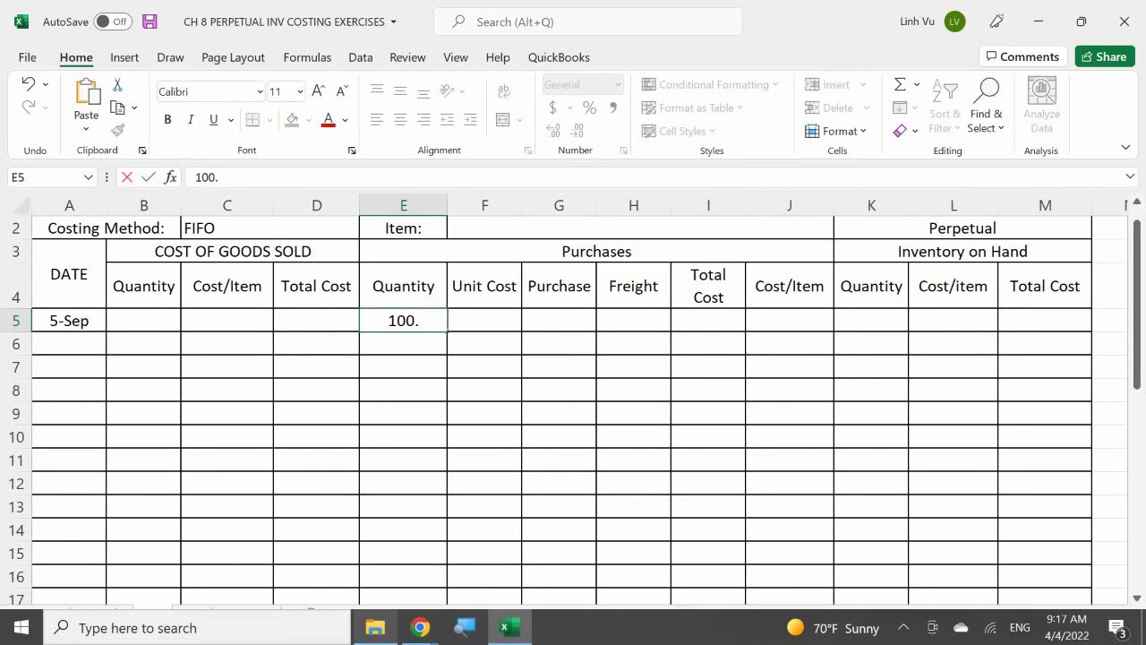
pyautogui.press('BackSpace')
pyautogui.press('Right')
pyautogui.write('2.25')
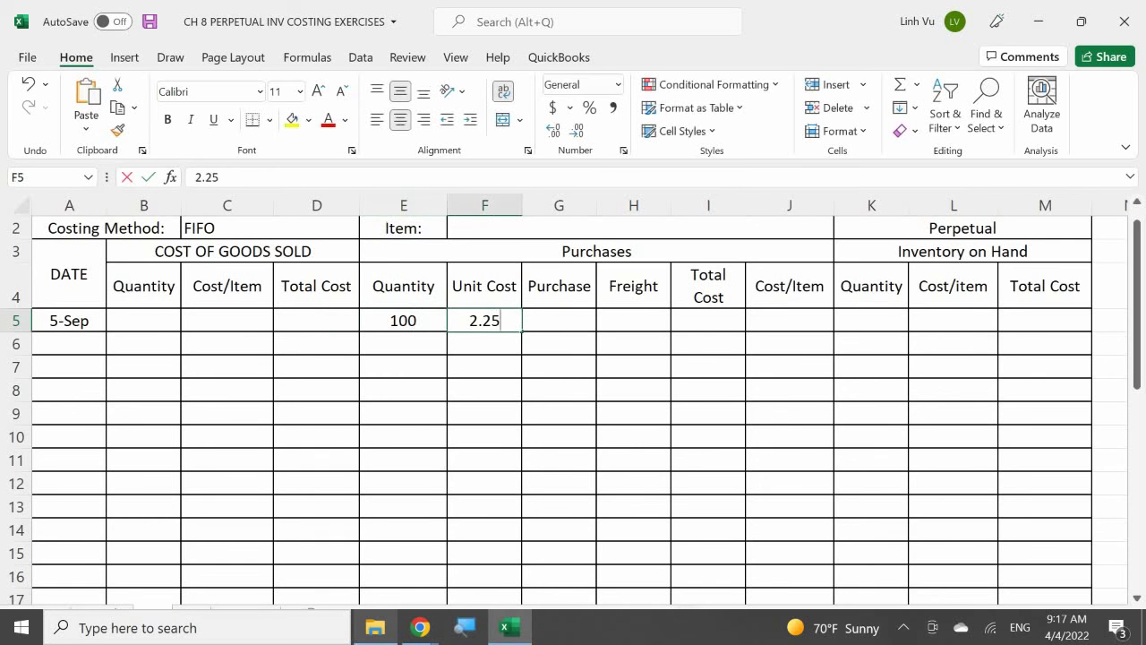
pyautogui.press('Right')
pyautogui.press('Right')
pyautogui.write('25.00')
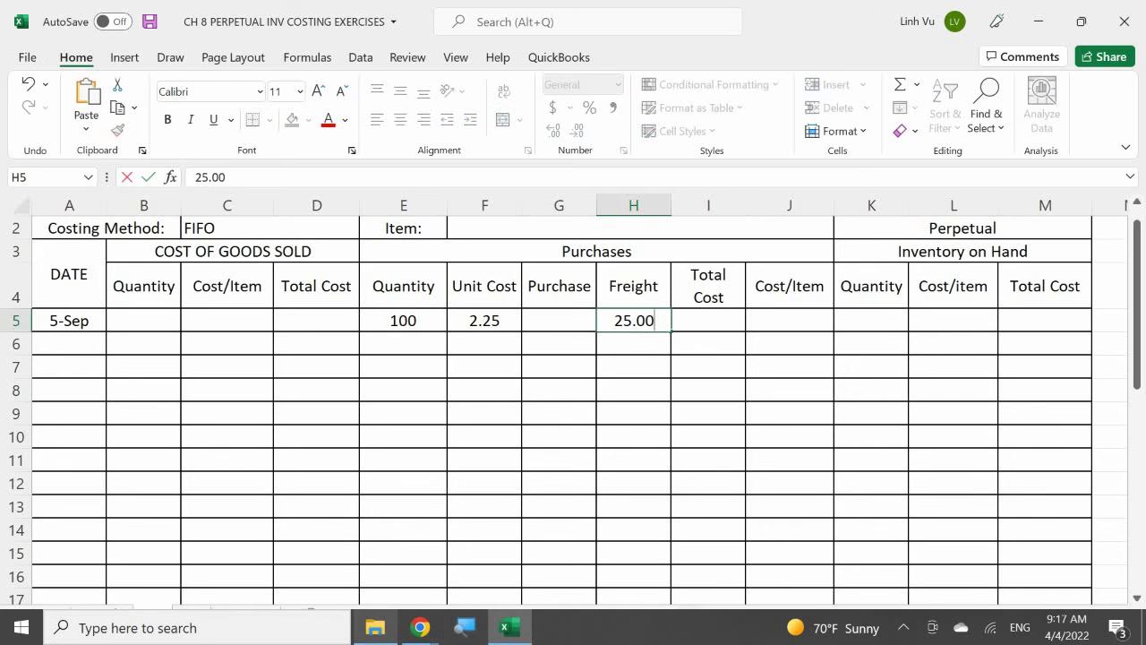
pyautogui.press('Return')
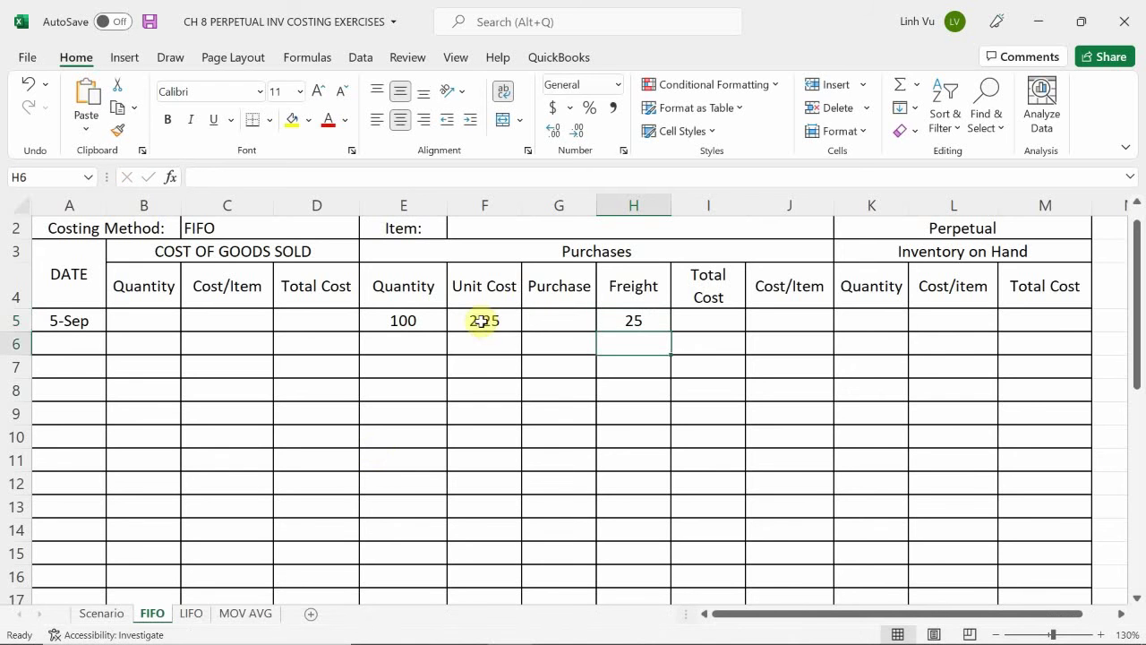
# Format the purchase cost cells F5:J16 in Accounting number format with dollar signs
pyautogui.moveTo(482, 321); pyautogui.dragTo(786, 569)
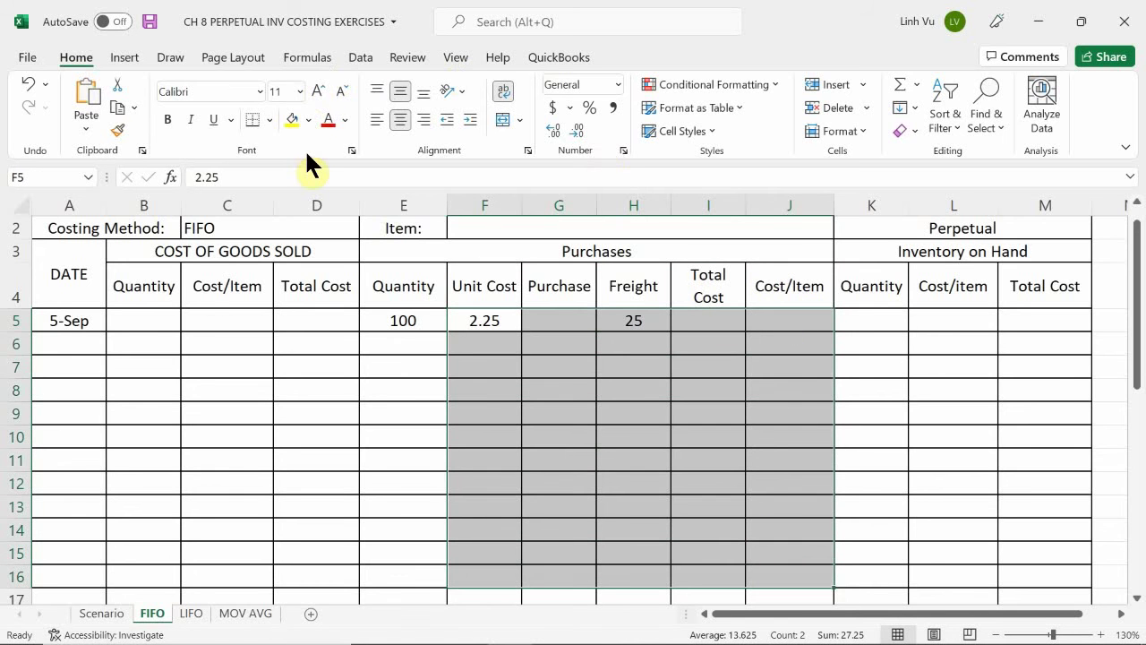
pyautogui.click(551, 112)
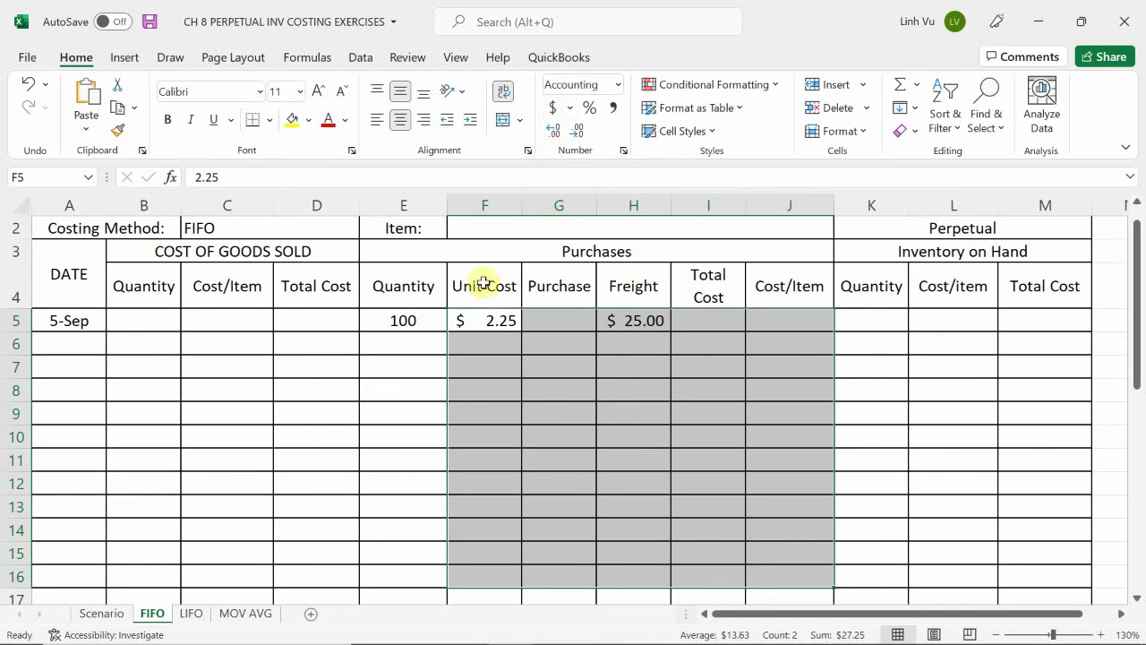
pyautogui.click(577, 317)
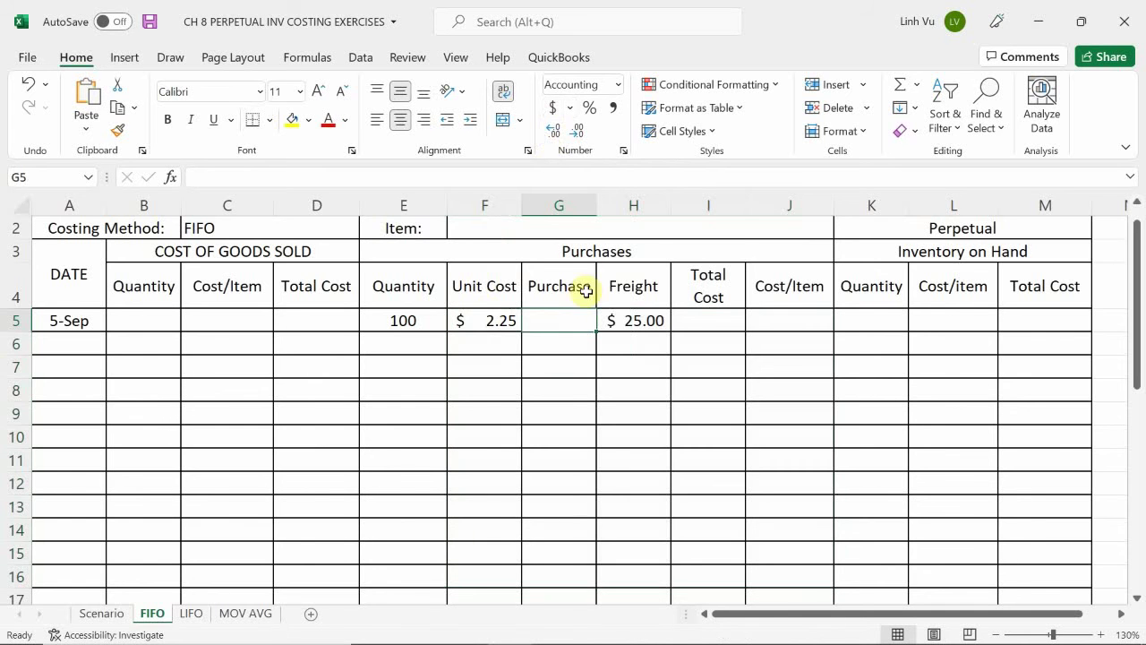
pyautogui.moveTo(491, 325); pyautogui.dragTo(758, 336)
# Calculate the 5-Sep purchase amount in G5 by multiplying the quantity in E5 by the unit cost in F5
pyautogui.click(547, 322)
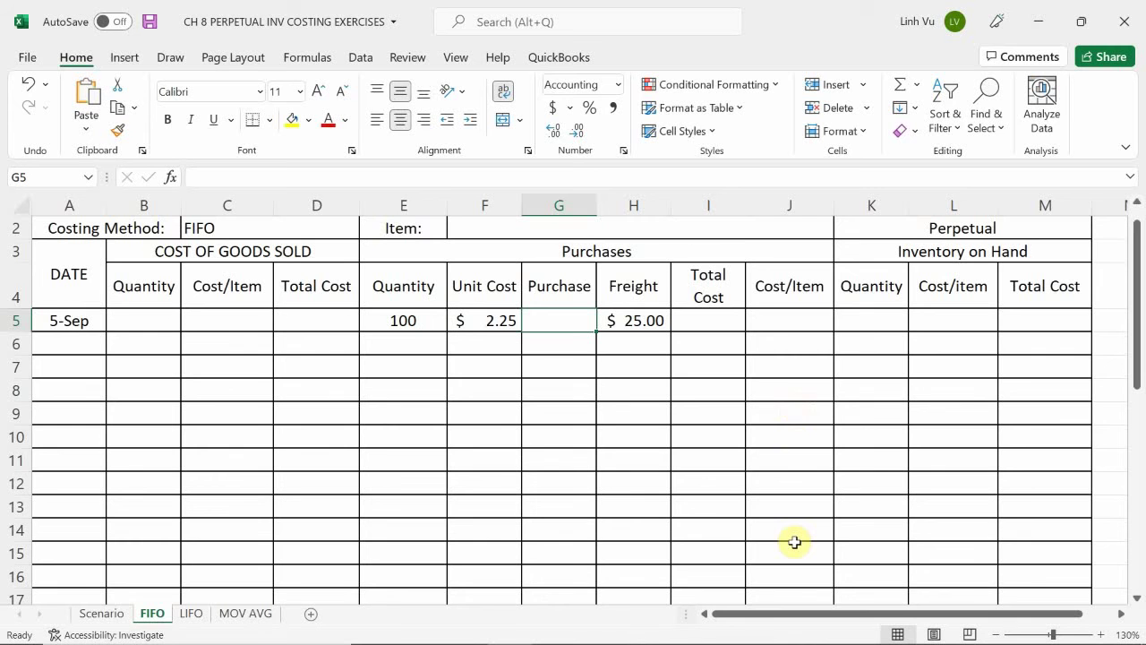
pyautogui.write('=')
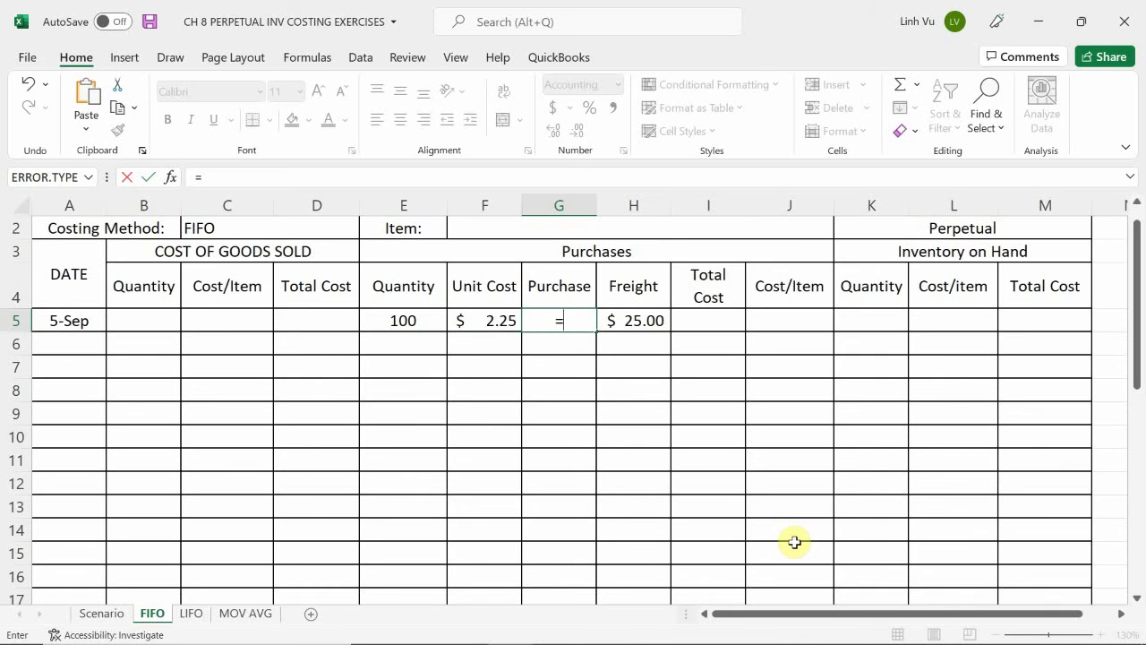
pyautogui.press('Left')
pyautogui.press('Left')
pyautogui.write('*')
pyautogui.press('Left')
pyautogui.press('Return')
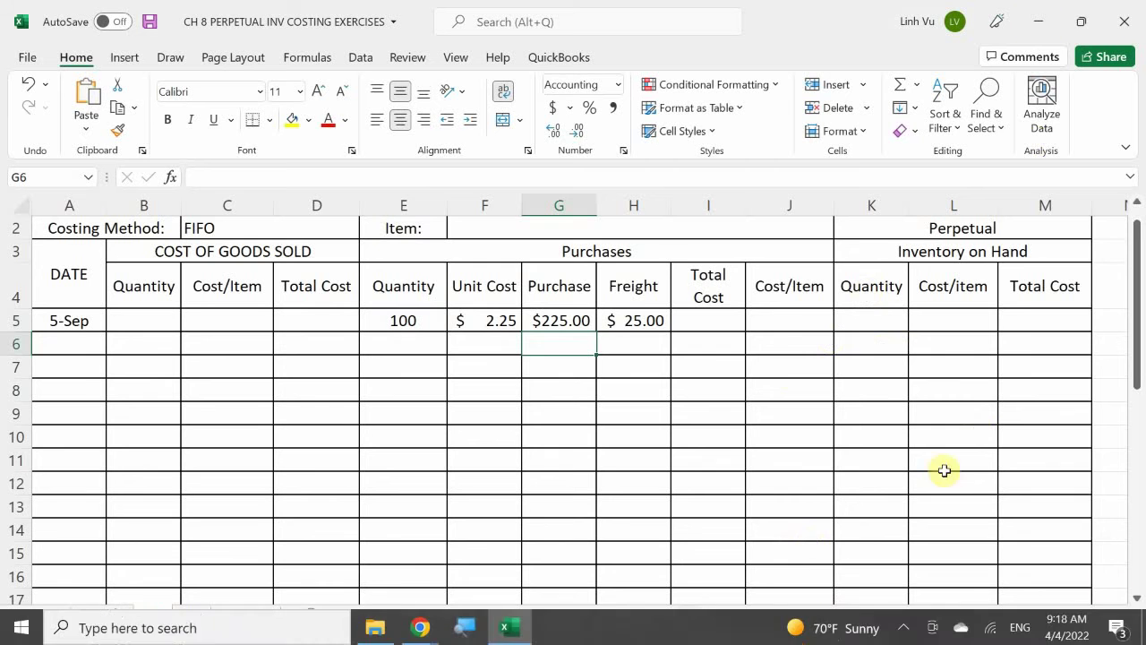
# Try calculating the 5-Sep purchase total cost in I5 with the formula =G5*H5
pyautogui.click(721, 318)
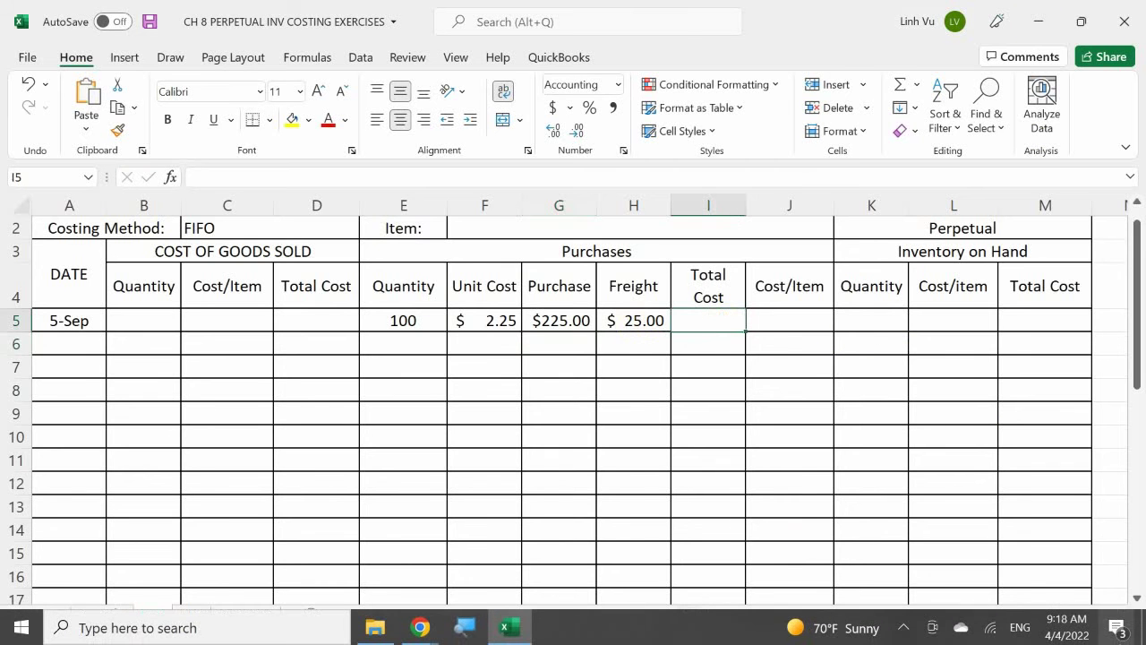
pyautogui.write('=')
pyautogui.press('Left')
pyautogui.press('Left')
pyautogui.write('*')
pyautogui.press('Left')
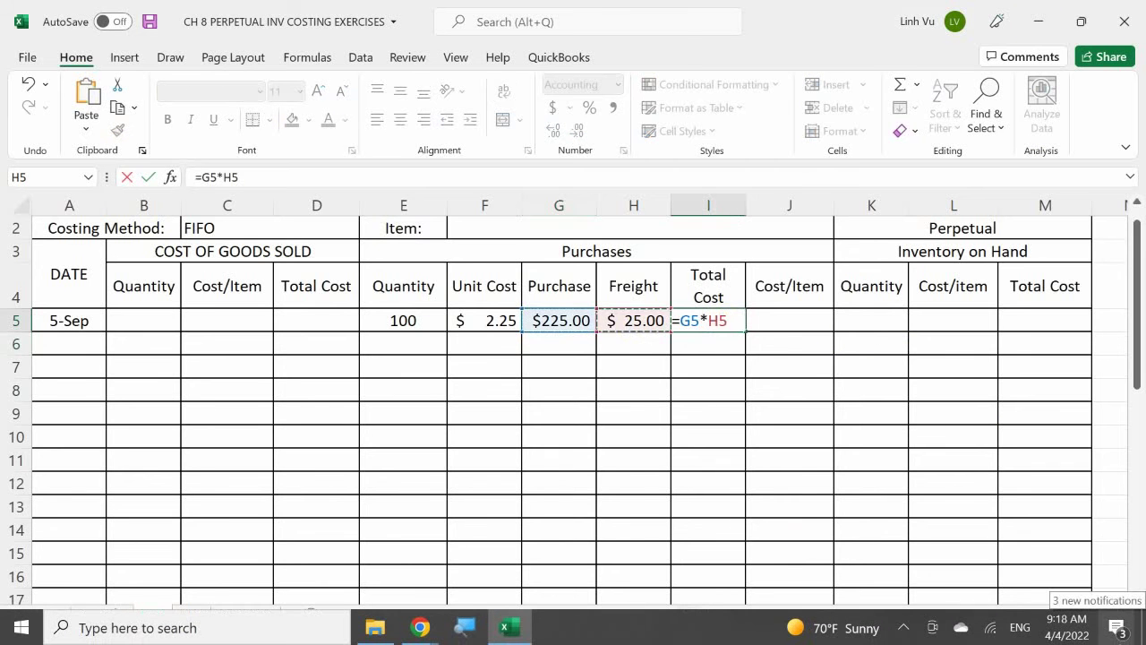
pyautogui.press('Return')
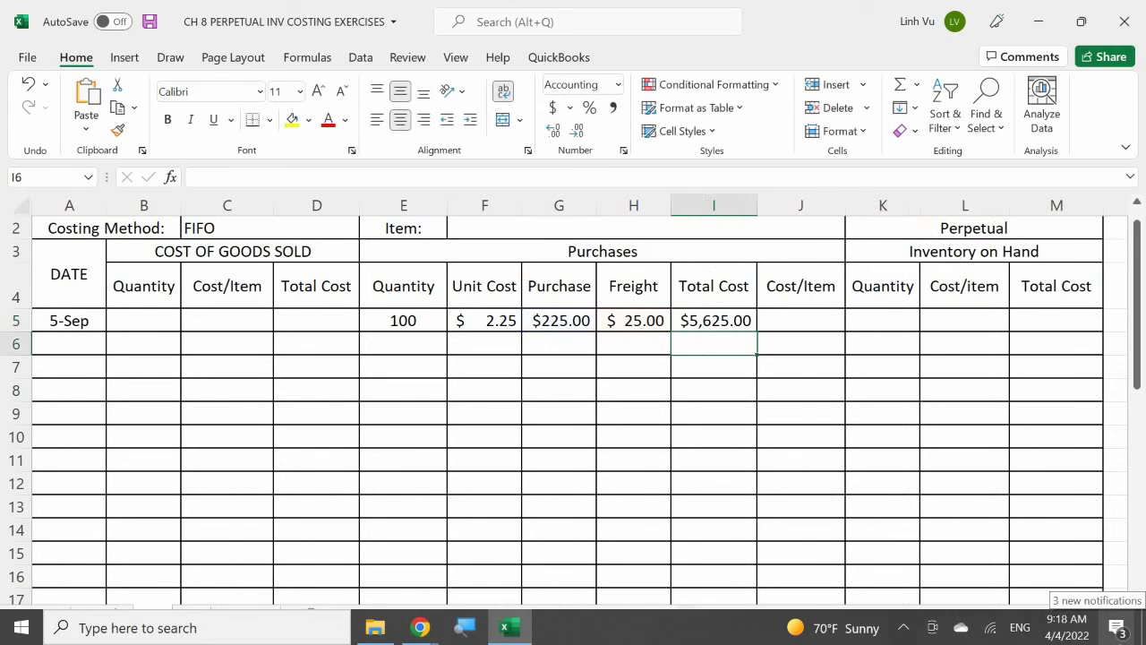
# Replace the total cost formula in I5 with the purchase amount plus freight, =G5+H5
pyautogui.click(714, 320)
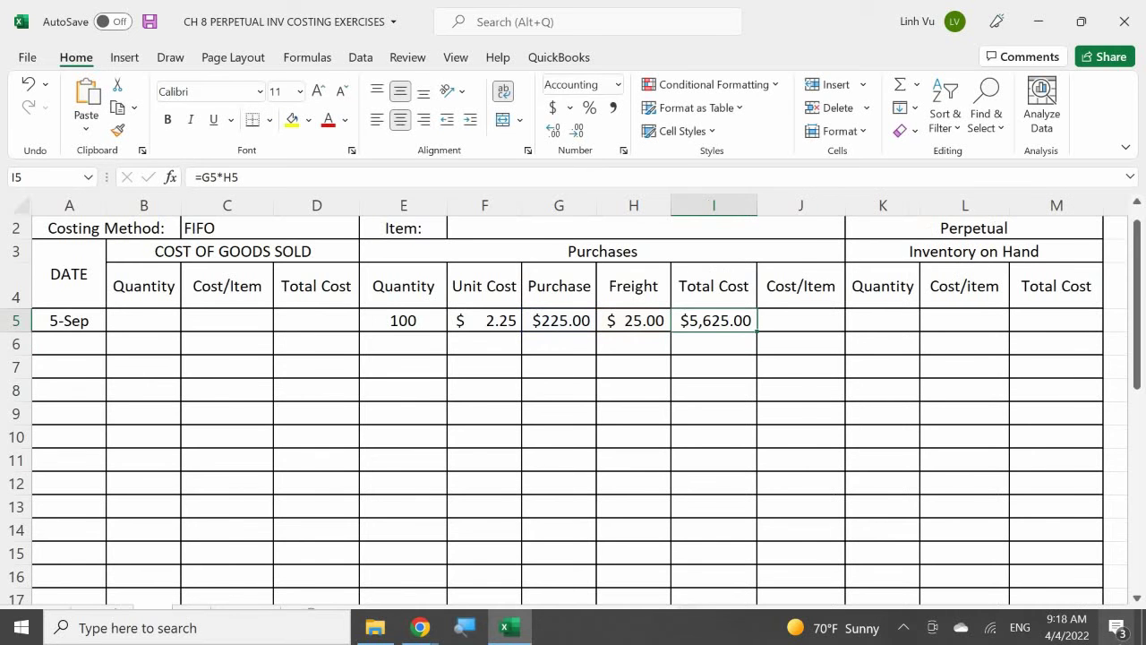
pyautogui.write('=')
pyautogui.press('Left')
pyautogui.press('Left')
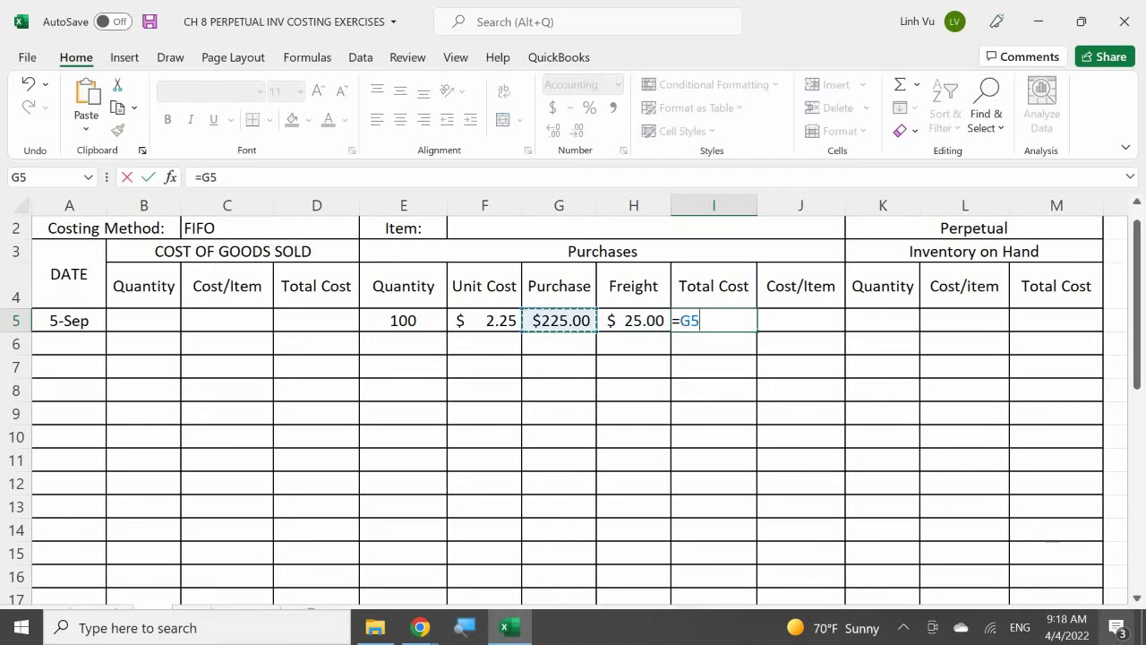
pyautogui.write('+')
pyautogui.press('Left')
pyautogui.press('Return')
# Calculate the 5-Sep purchase cost per item in J5 as total cost divided by quantity, =I5/E5
pyautogui.press('Right')
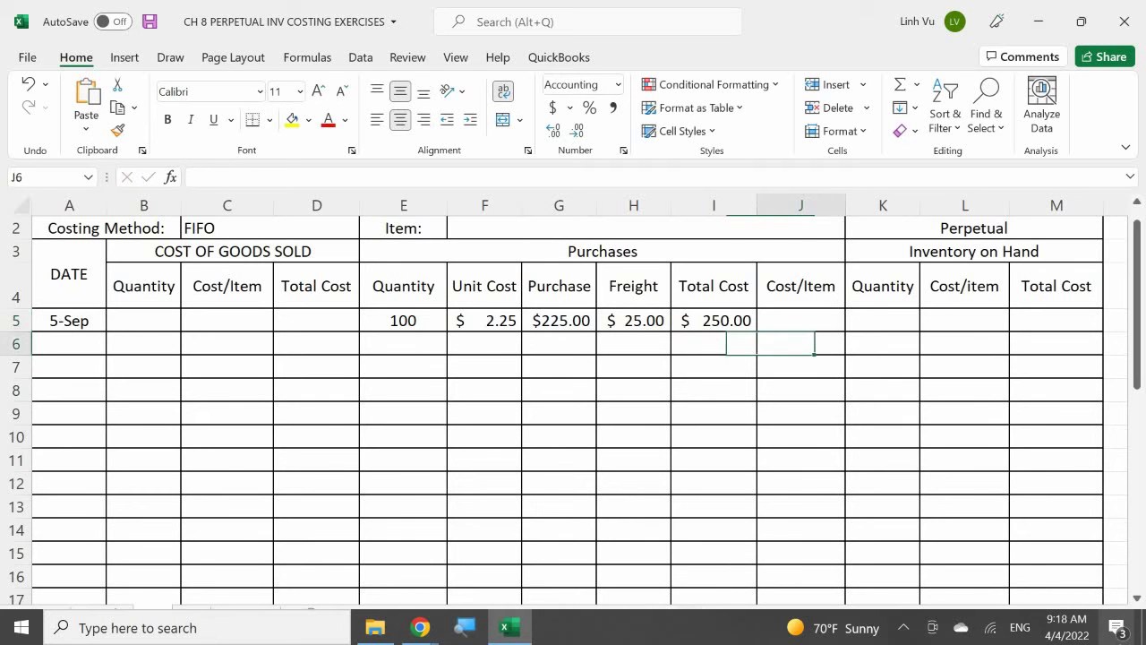
pyautogui.press('Up')
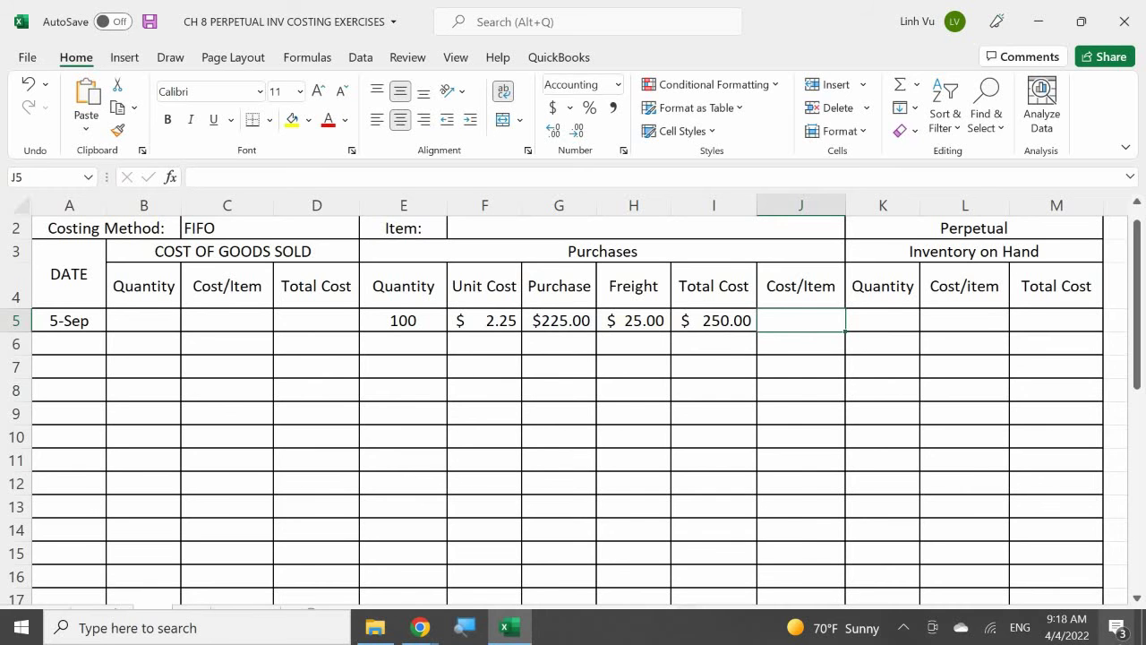
pyautogui.write('=I5/')
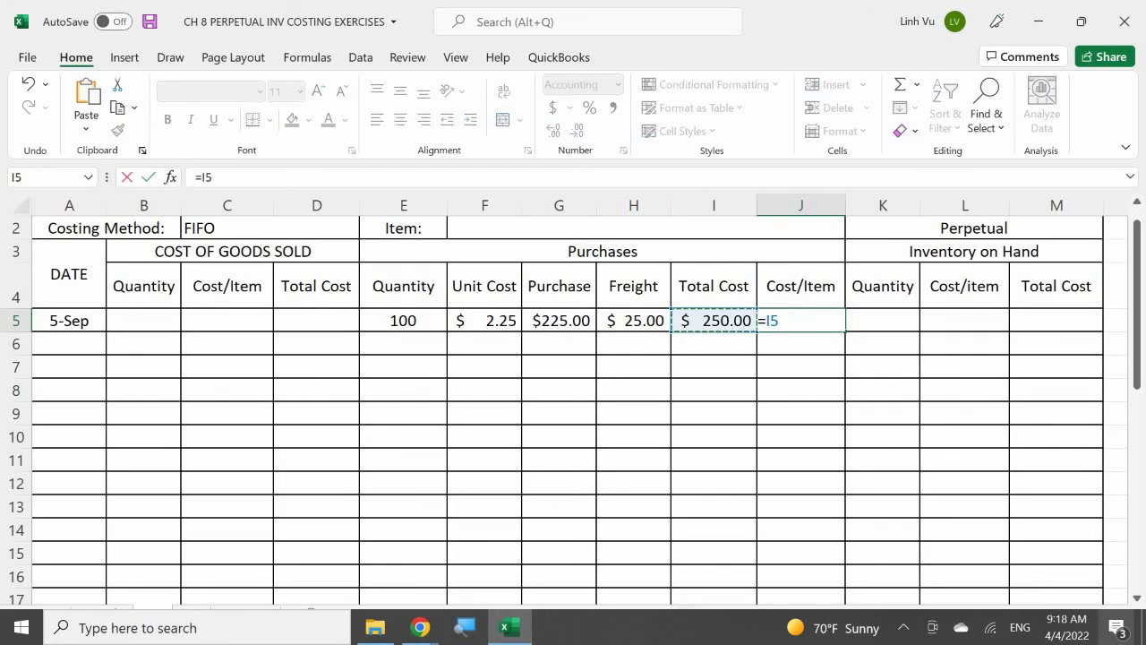
pyautogui.press('Left')
pyautogui.press('Left')
pyautogui.press('Left')
pyautogui.press('Left')
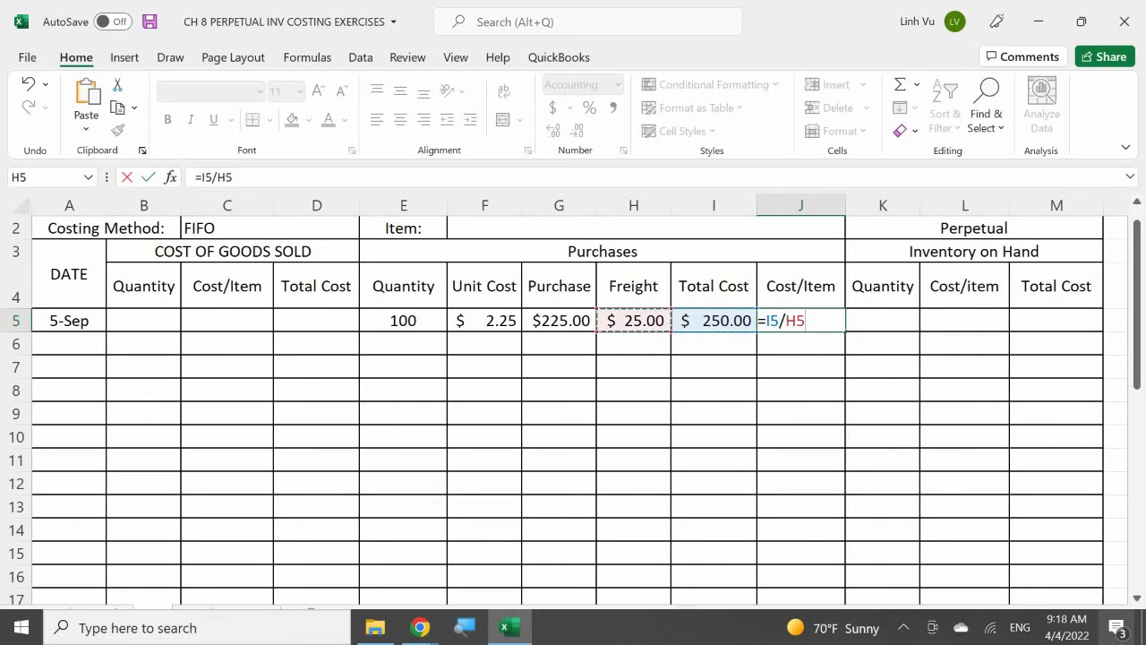
pyautogui.press('Left')
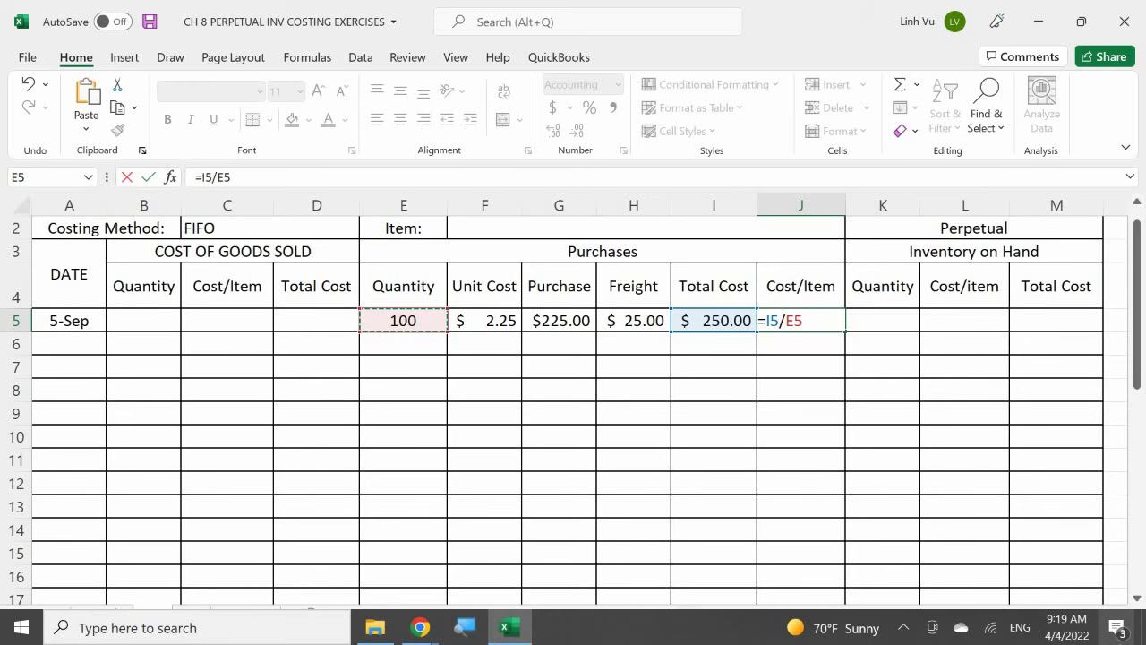
pyautogui.press('Return')
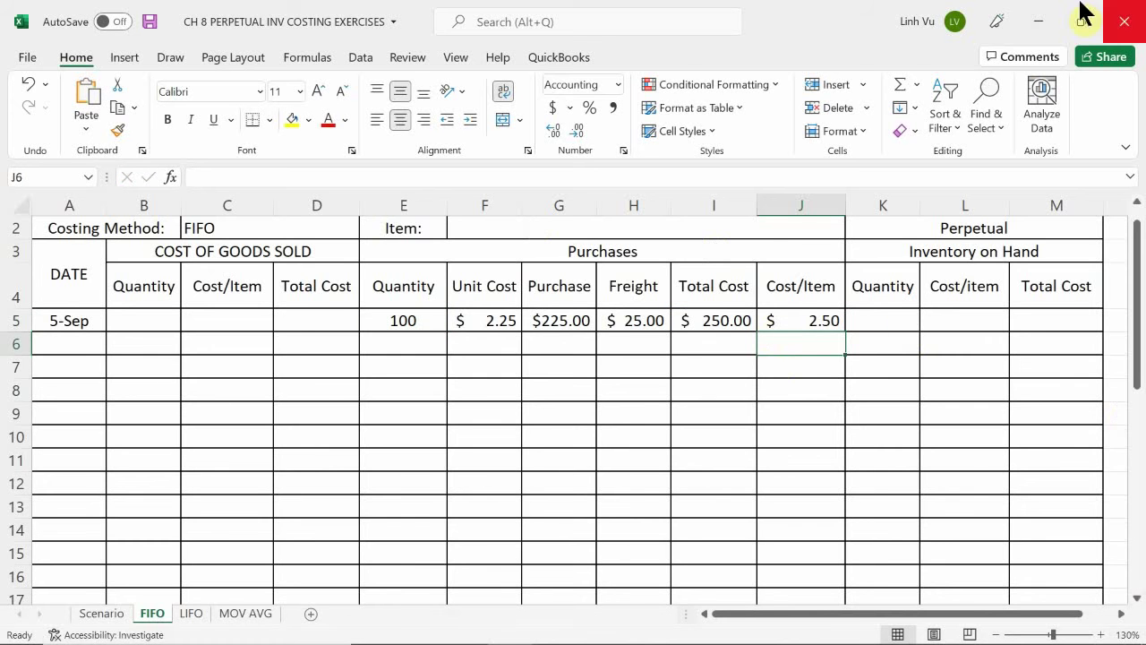
# Link the Inventory on Hand quantity in K5 to the purchased quantity in E5
pyautogui.click(896, 324)
pyautogui.press('Left')
pyautogui.press('Left')
pyautogui.press('Left')
pyautogui.press('Left')
pyautogui.press('Left')
pyautogui.press('Left')
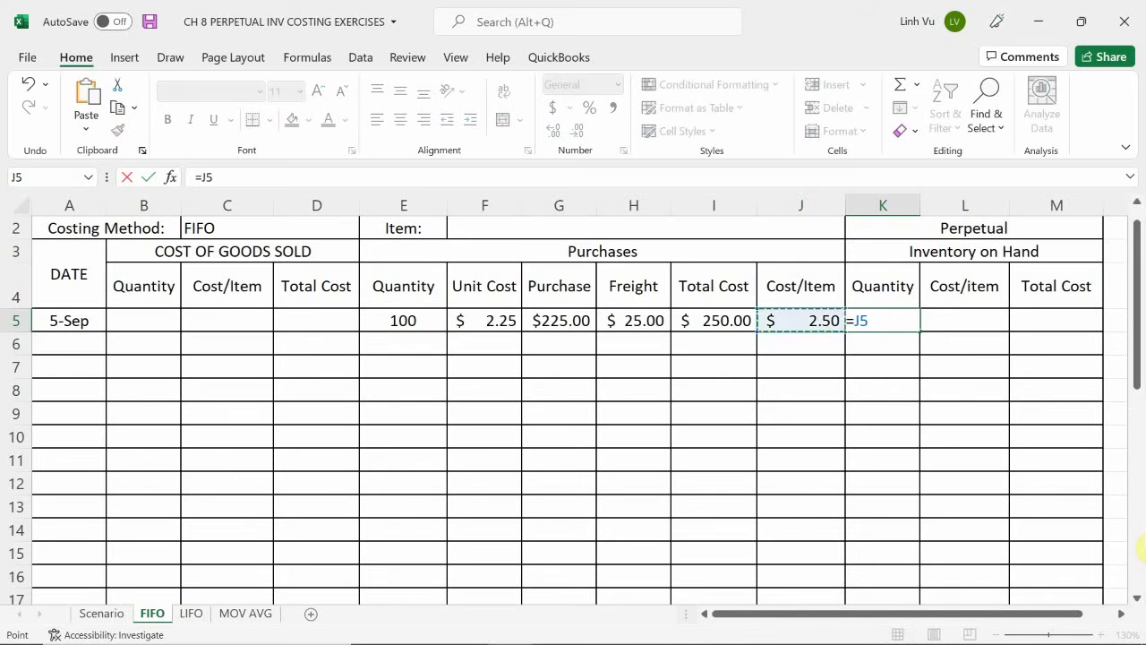
pyautogui.press('Return')
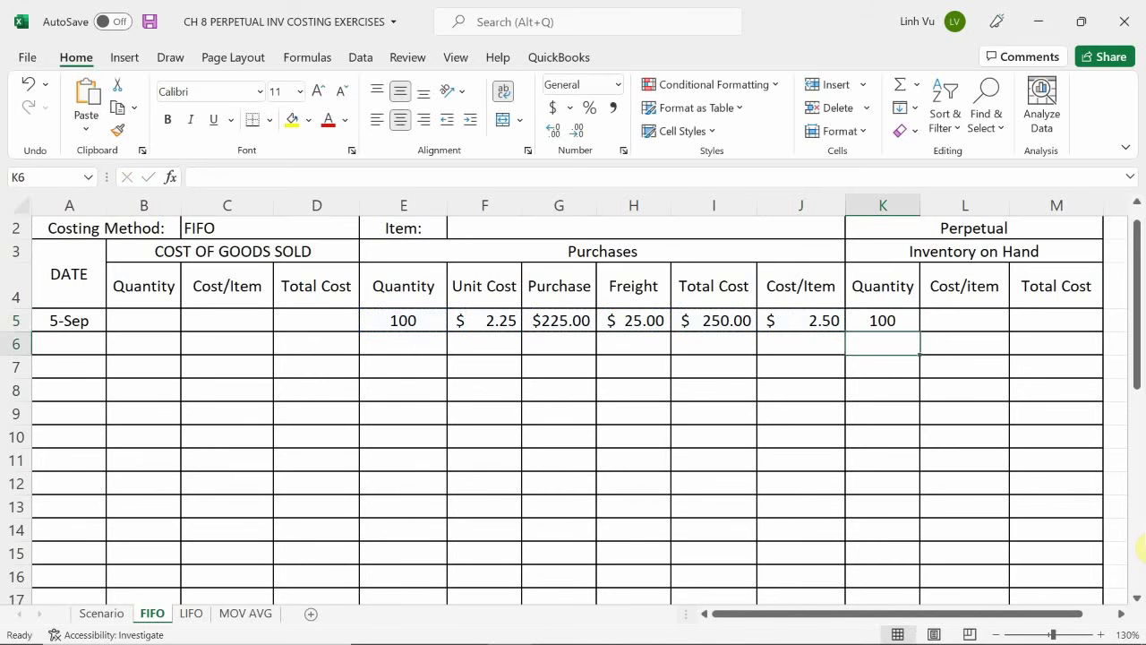
# Link the Inventory on Hand cost per item in L5 to the purchase cost per item with =J5
pyautogui.press('Up')
pyautogui.press('Right')
pyautogui.write('=')
pyautogui.press('Left')
pyautogui.press('Left')
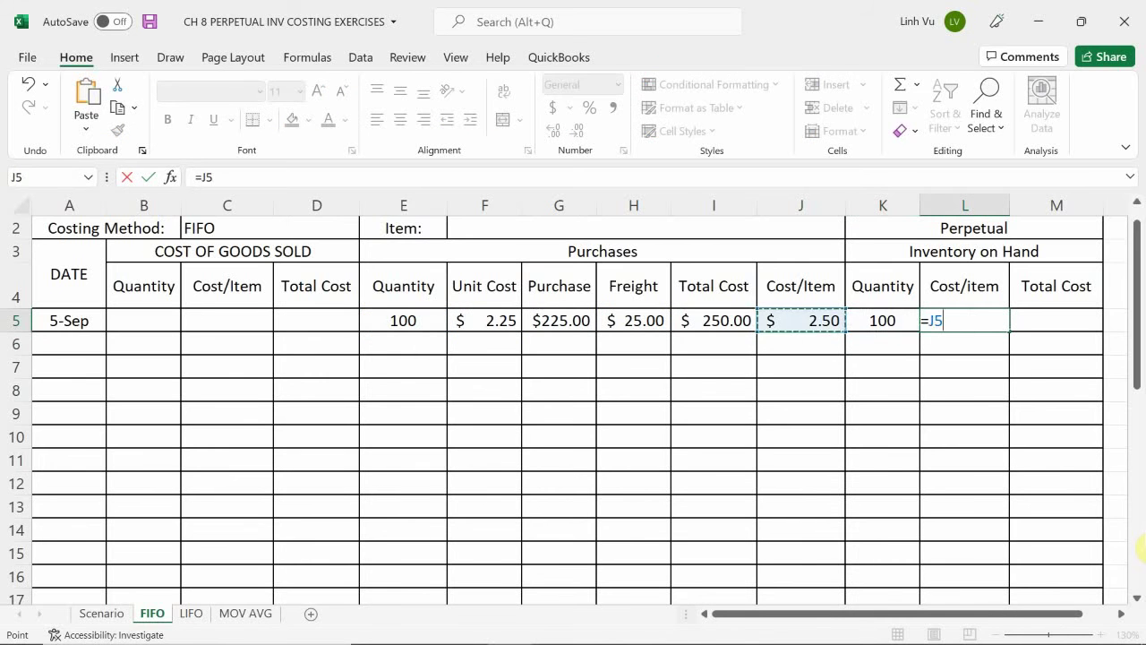
pyautogui.press('Return')
# Calculate the 5-Sep Inventory on Hand total cost in M5 as quantity times cost per item, =K5*L5
pyautogui.press('Up')
pyautogui.press('Right')
pyautogui.write('=')
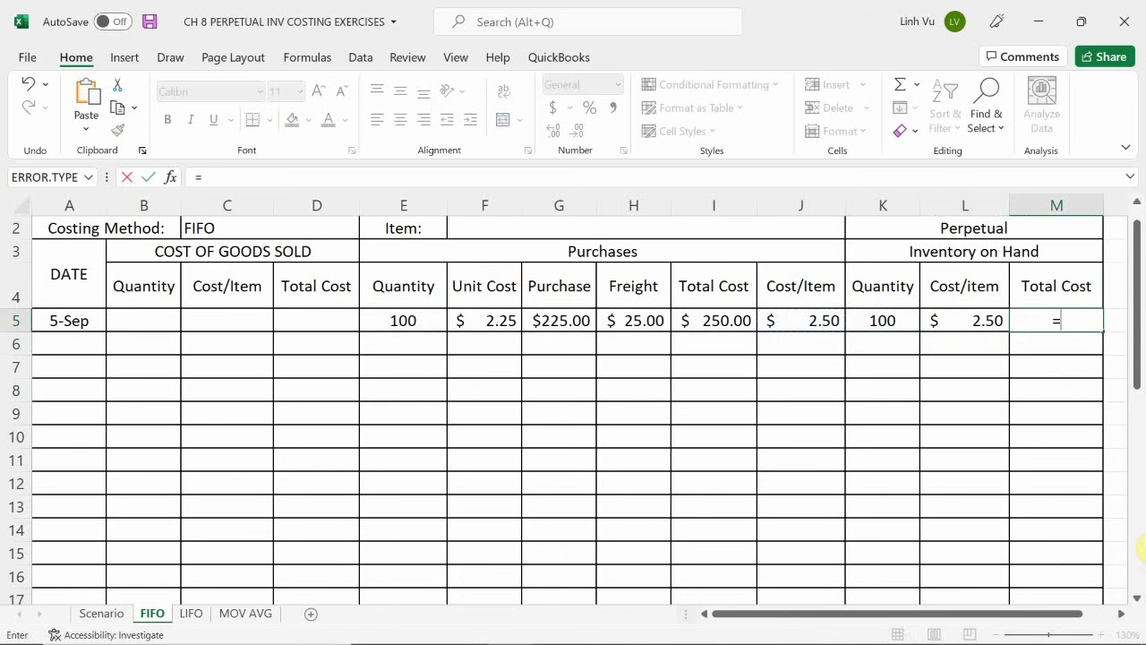
pyautogui.press('Left')
pyautogui.press('Left')
pyautogui.write('*')
pyautogui.press('Left')
pyautogui.press('Return')
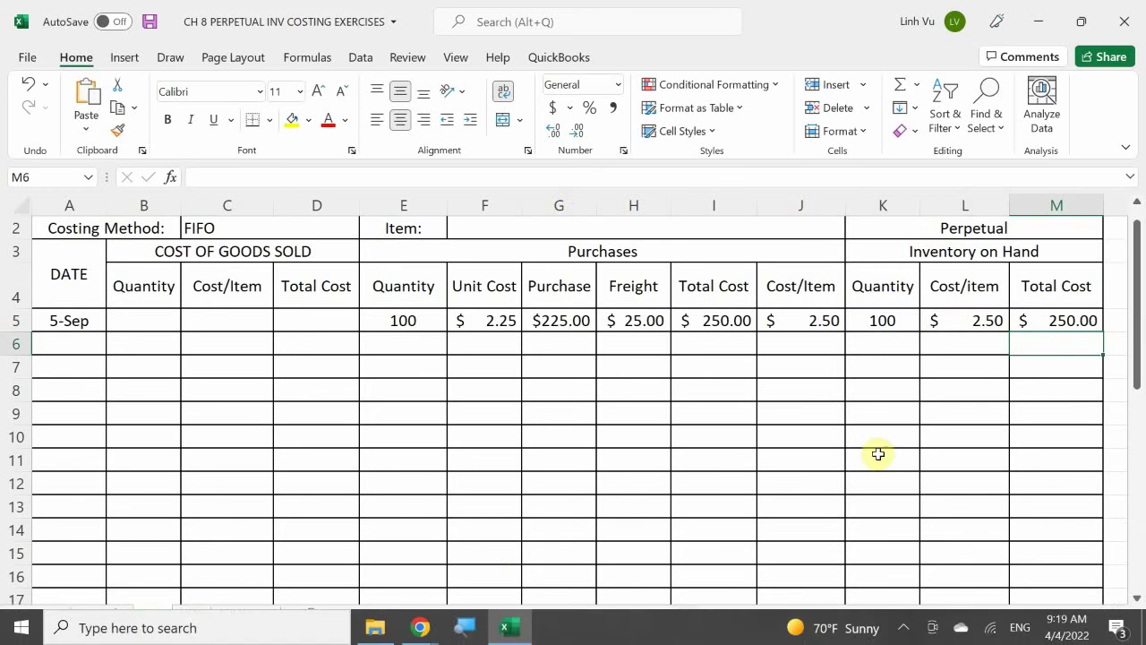
# Total the Inventory on Hand quantities in K14 with =SUM(K5:K13)
pyautogui.click(889, 529)
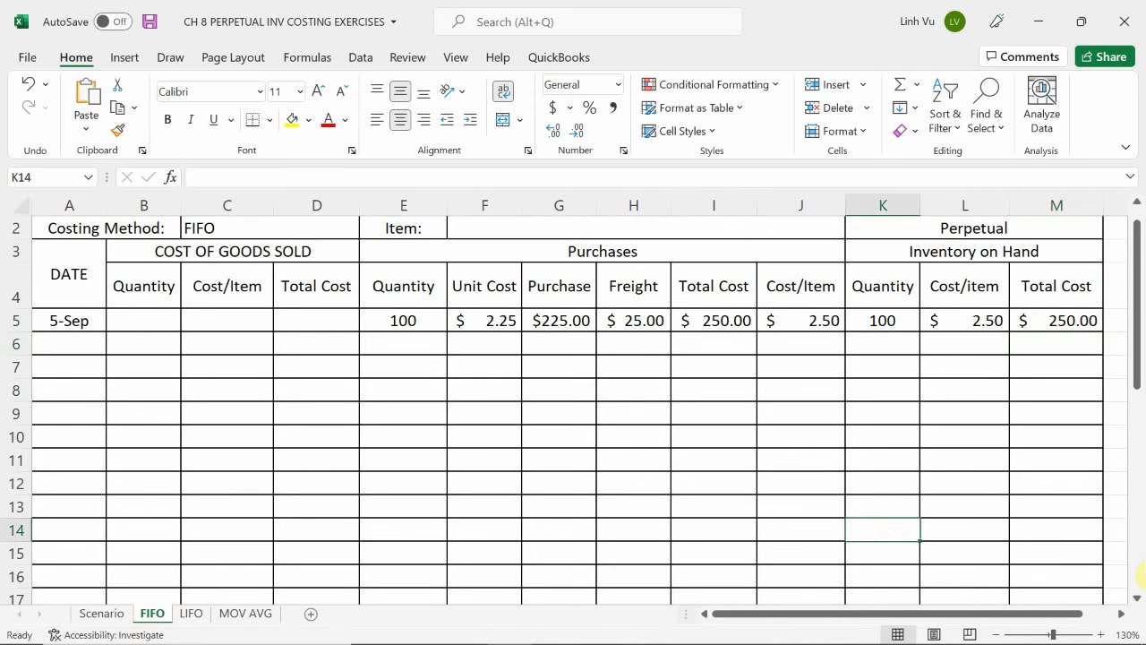
pyautogui.write('=SUM')
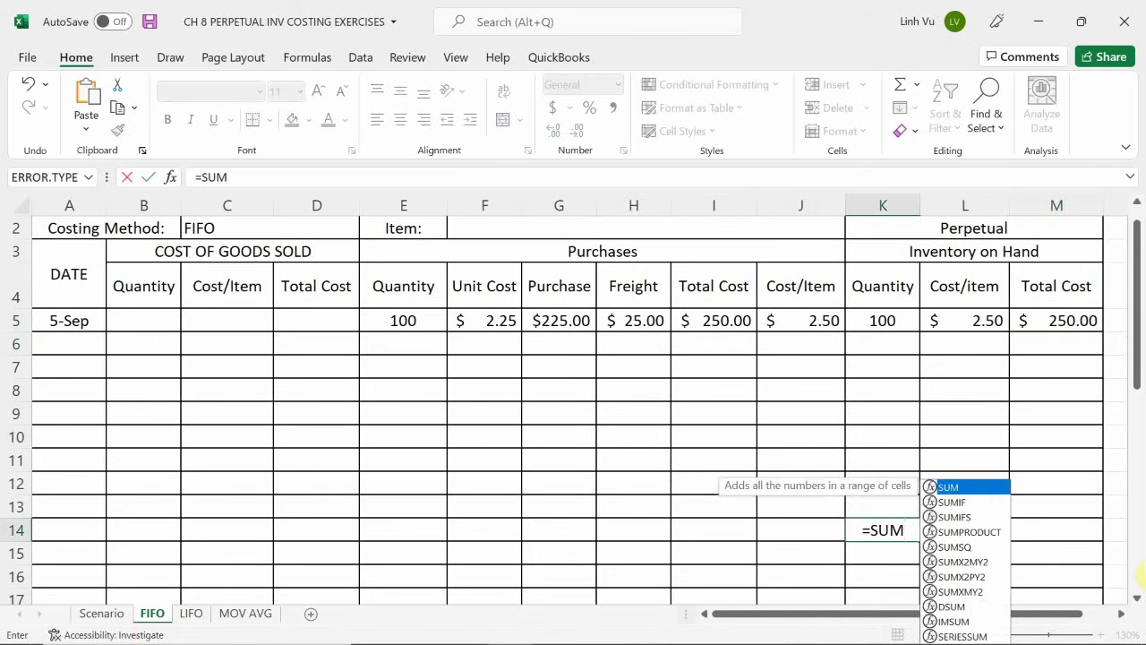
pyautogui.write('(')
pyautogui.press('Up')
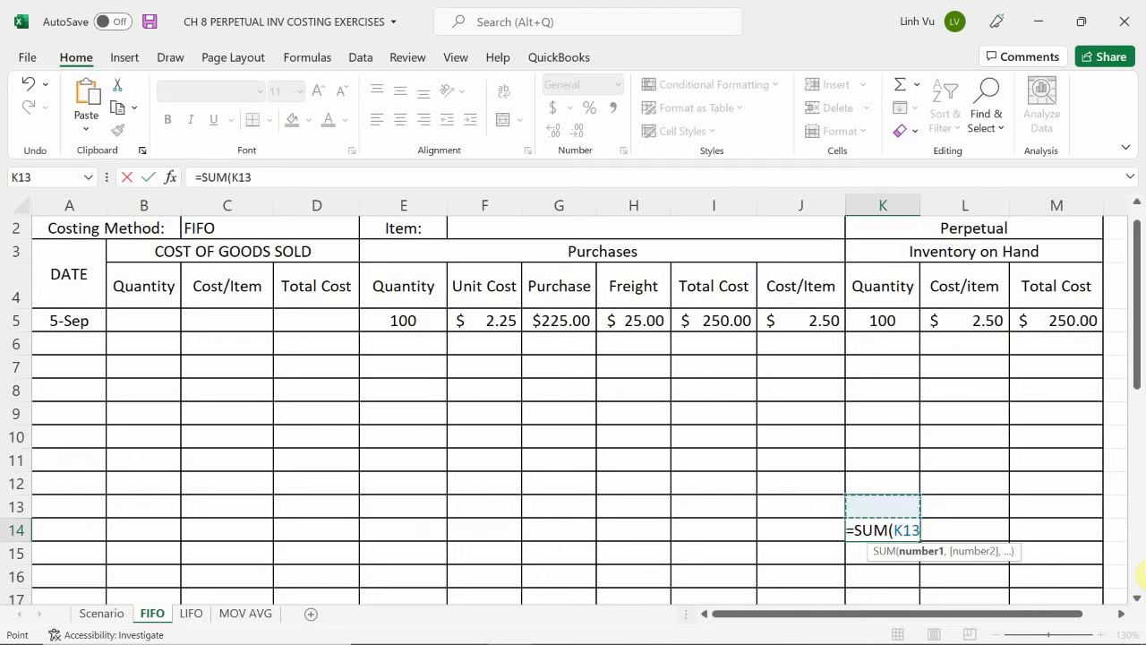
pyautogui.hotkey('shift', 'Up')
pyautogui.hotkey('shift', 'Up')
pyautogui.hotkey('shift', 'Up')
pyautogui.hotkey('shift', 'Up')
pyautogui.hotkey('shift', 'Up')
pyautogui.hotkey('shift', 'Up')
pyautogui.hotkey('shift', 'Up')
pyautogui.hotkey('shift', 'Up')
pyautogui.press('Return')
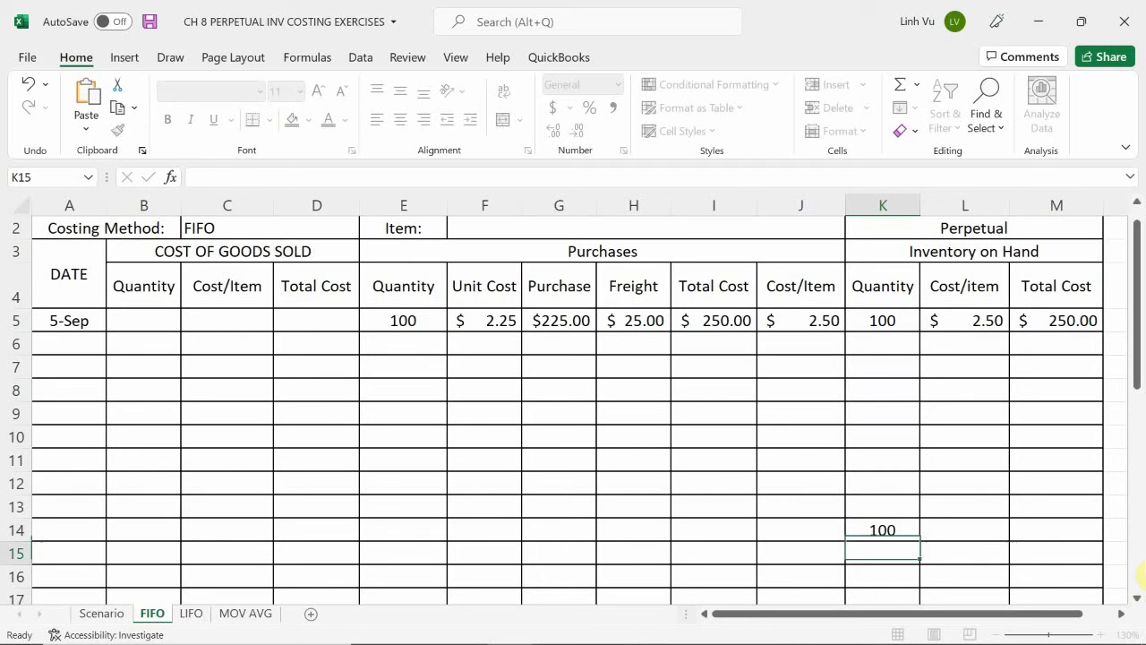
# Copy the K14 sum formula across to L14 and M14, and clear the cost-per-item sum in L14
pyautogui.click(863, 529)
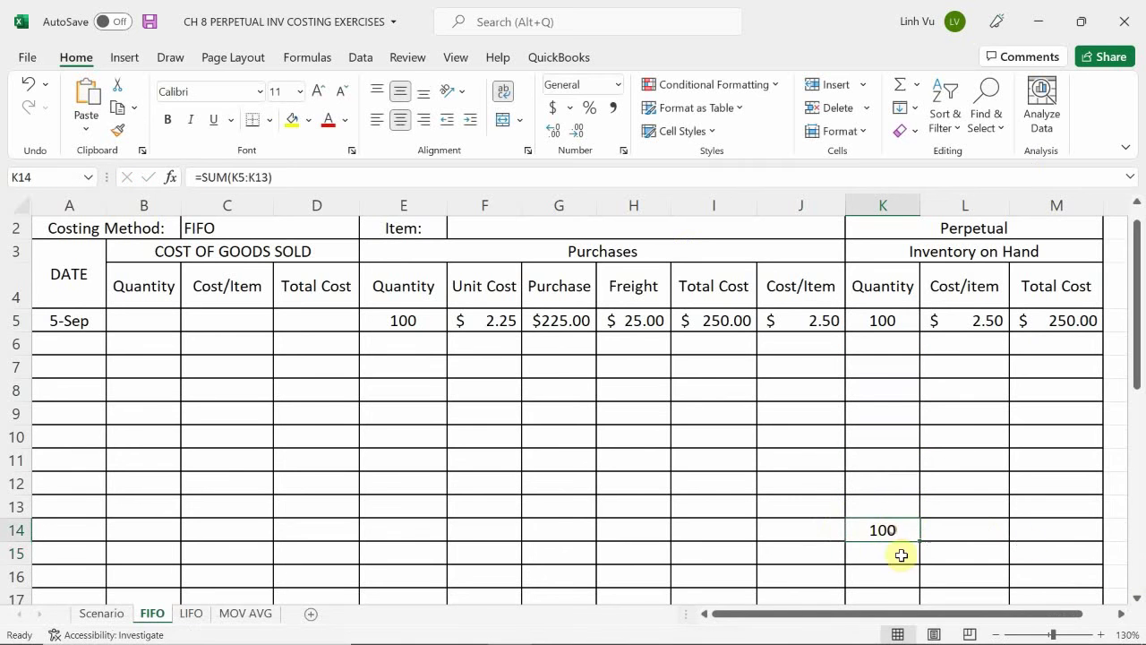
pyautogui.moveTo(918, 542); pyautogui.dragTo(1098, 547)
pyautogui.click(961, 532)
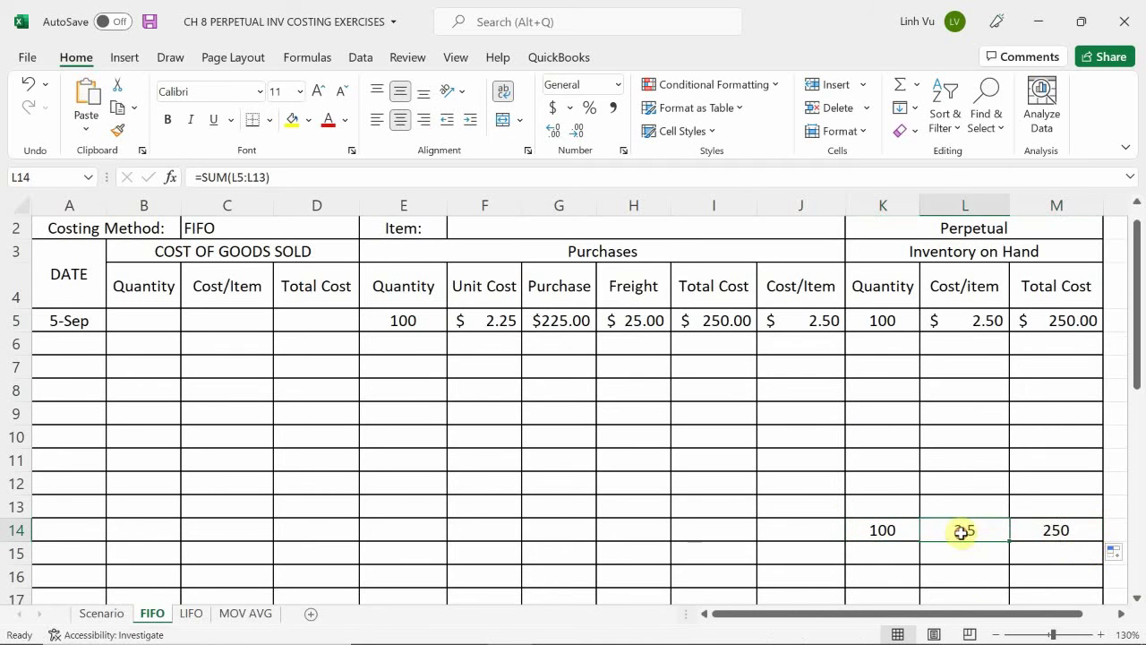
pyautogui.press('F2')
pyautogui.press('Return')
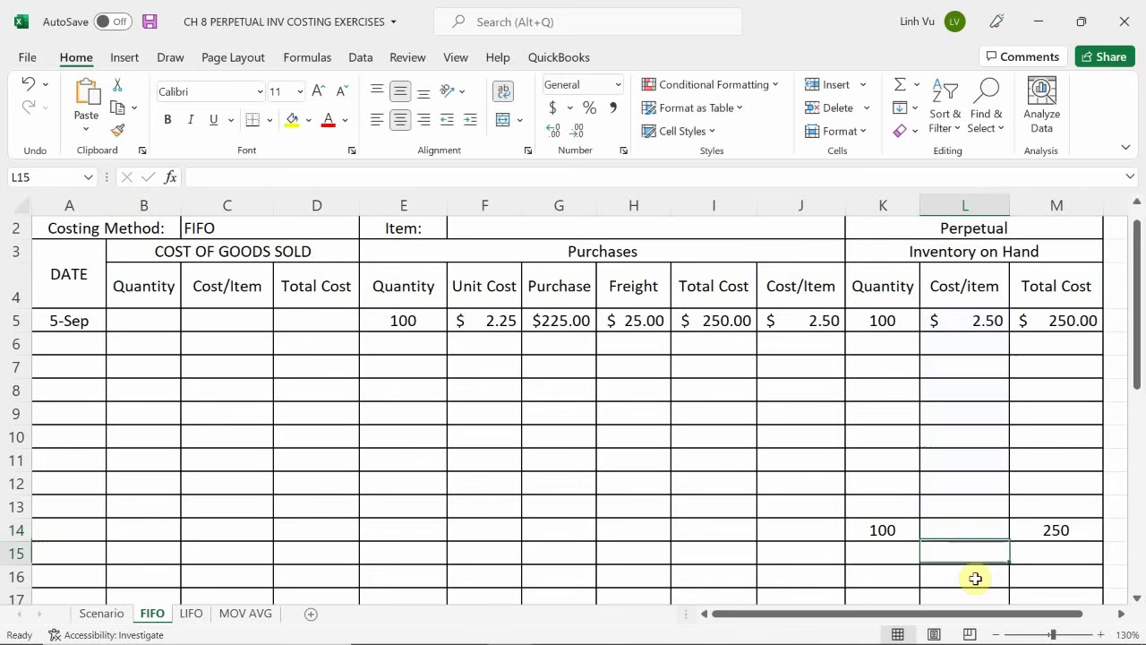
# Apply the Accounting number format to the total in M14 and fill K14:M14 with yellow
pyautogui.press('Up')
pyautogui.press('Right')
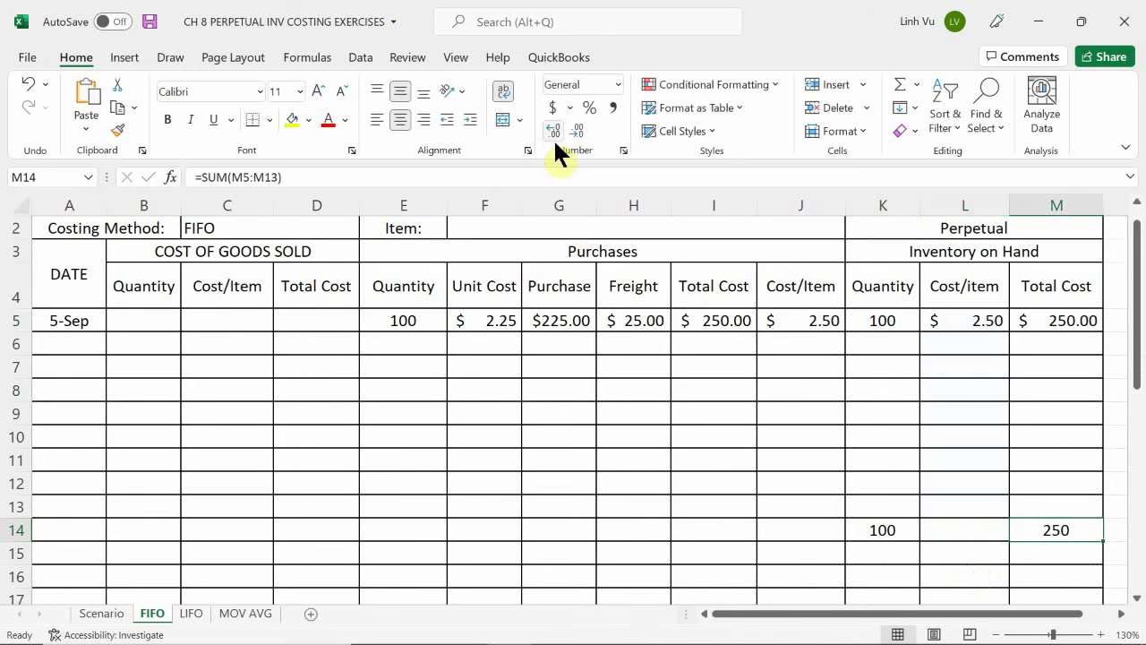
pyautogui.click(552, 102)
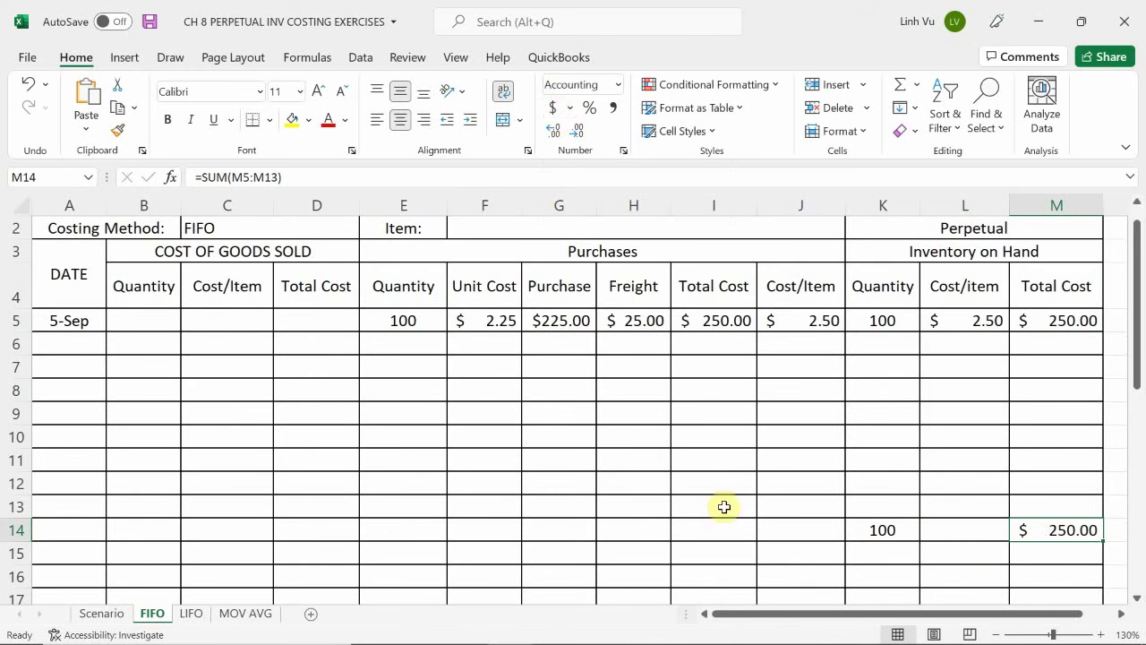
pyautogui.moveTo(901, 537); pyautogui.dragTo(1049, 528)
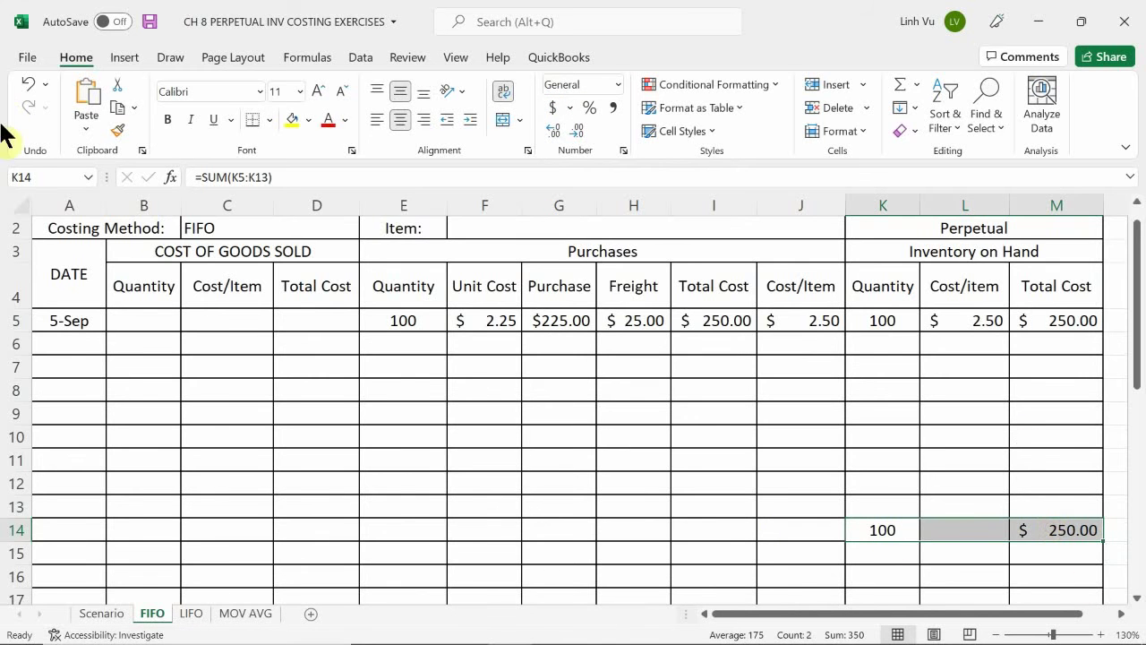
pyautogui.click(292, 121)
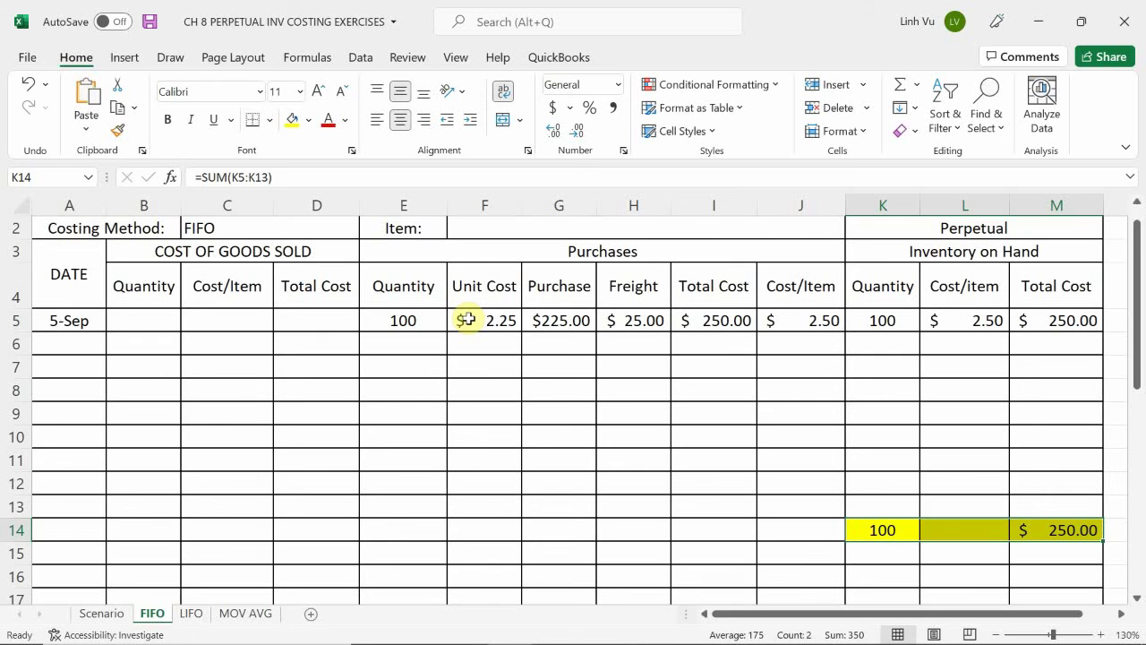
# Check the 10 Sept transaction on the Scenario sheet and enter the date 9/10 in A6 of the FIFO sheet
pyautogui.click(101, 613)
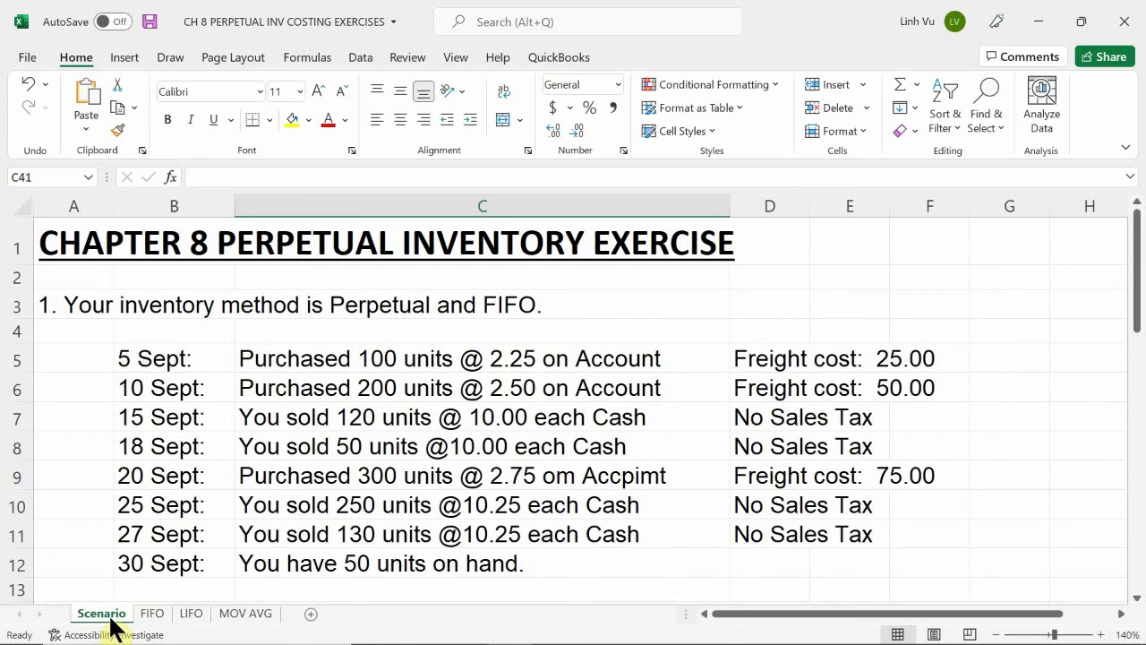
pyautogui.click(161, 618)
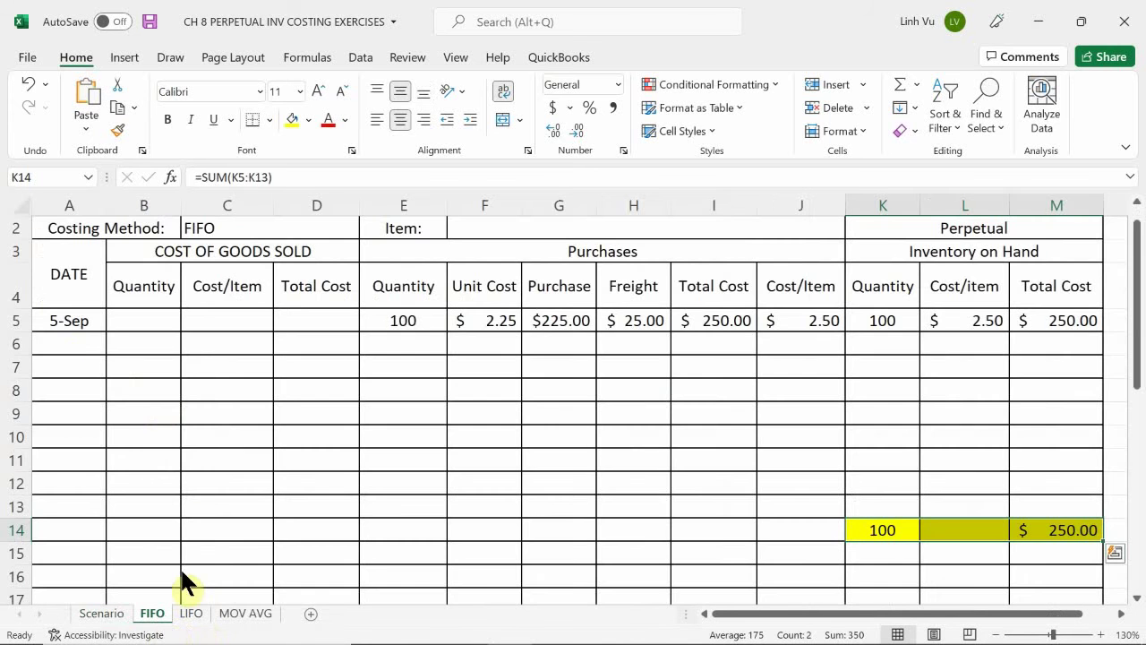
pyautogui.click(89, 345)
pyautogui.write('10/')
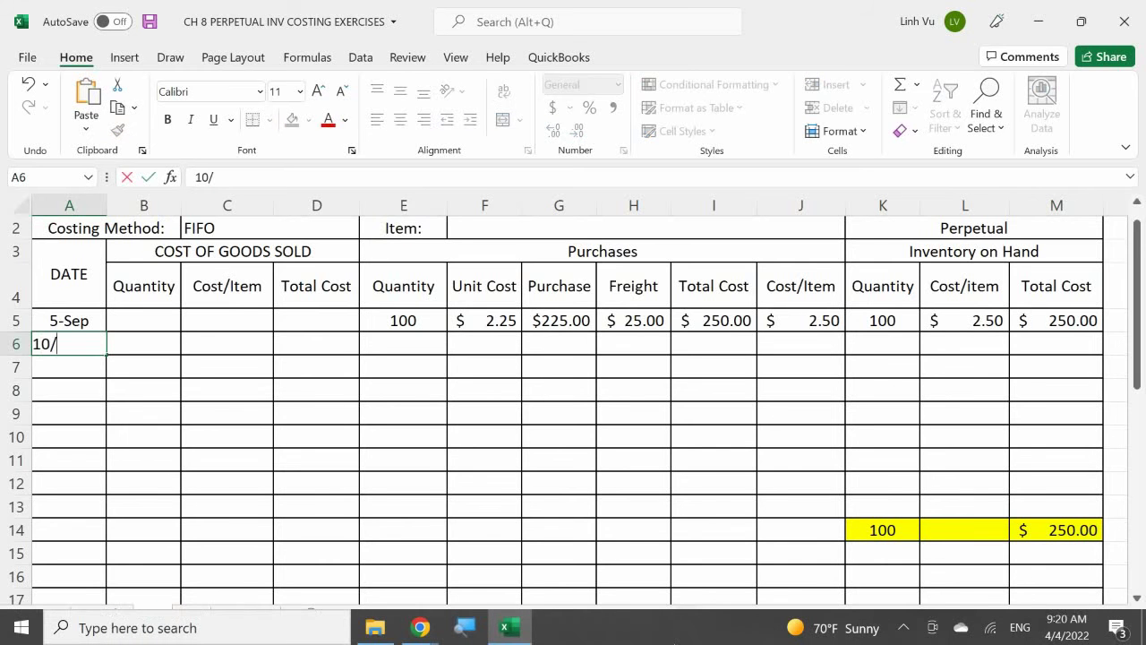
pyautogui.press('BackSpace')
pyautogui.press('BackSpace')
pyautogui.press('BackSpace')
pyautogui.write('9/10')
pyautogui.press('Return')
# Enter the 10-Sep purchase in row 6 with quantity 200, unit cost 2.50 and freight 50
pyautogui.click(227, 344)
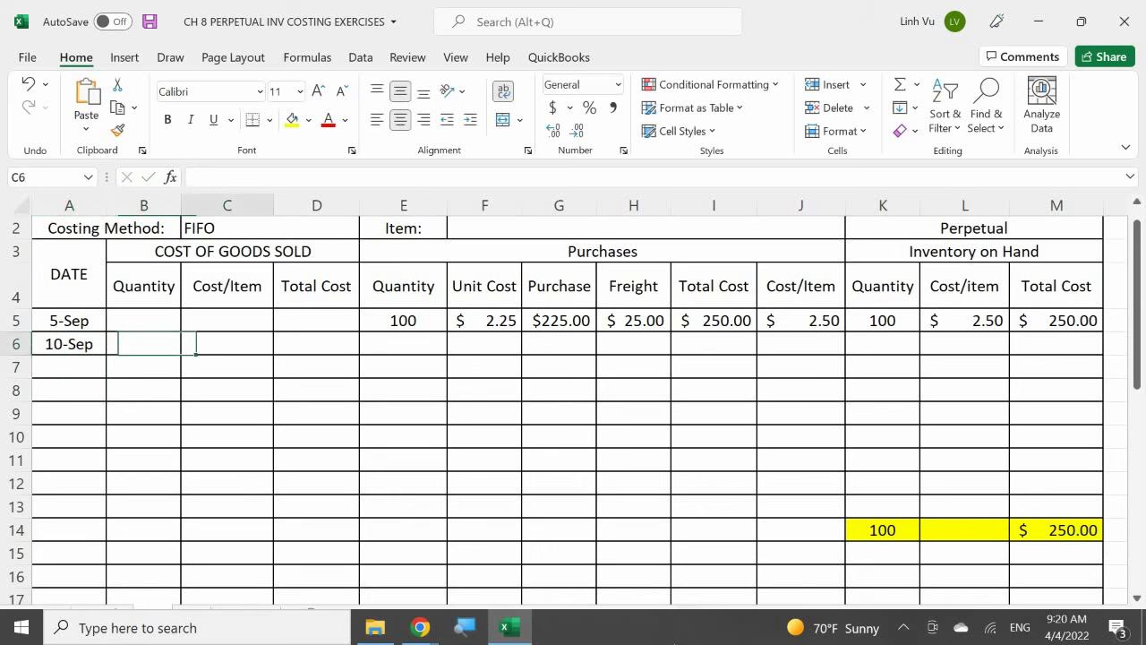
pyautogui.press('Right')
pyautogui.press('Right')
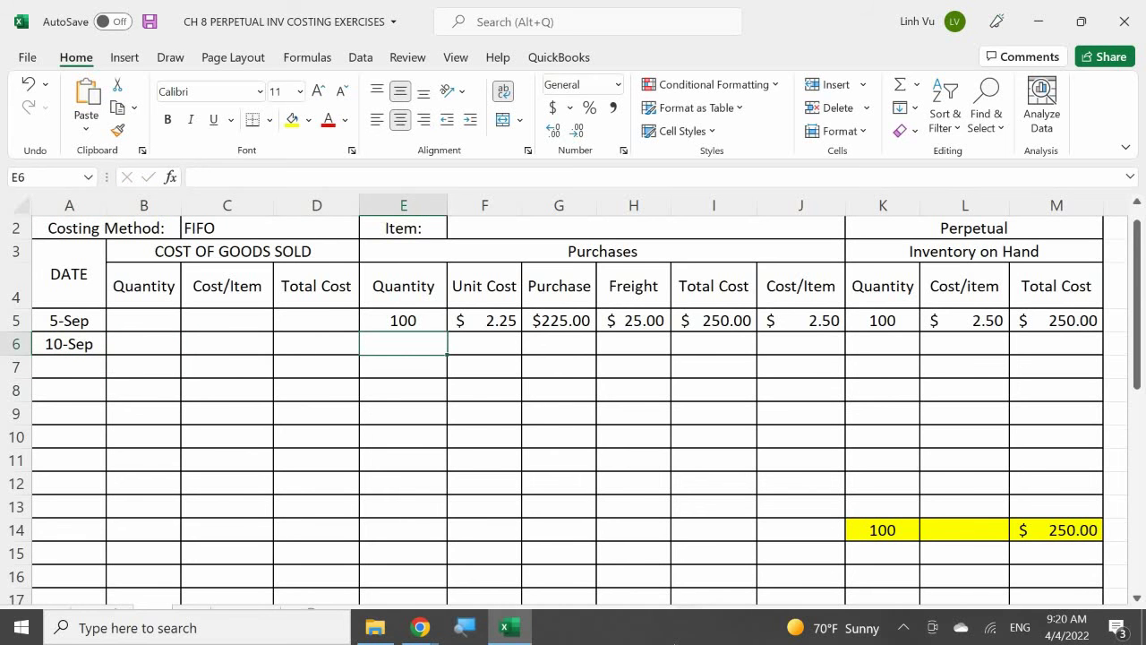
pyautogui.write('200')
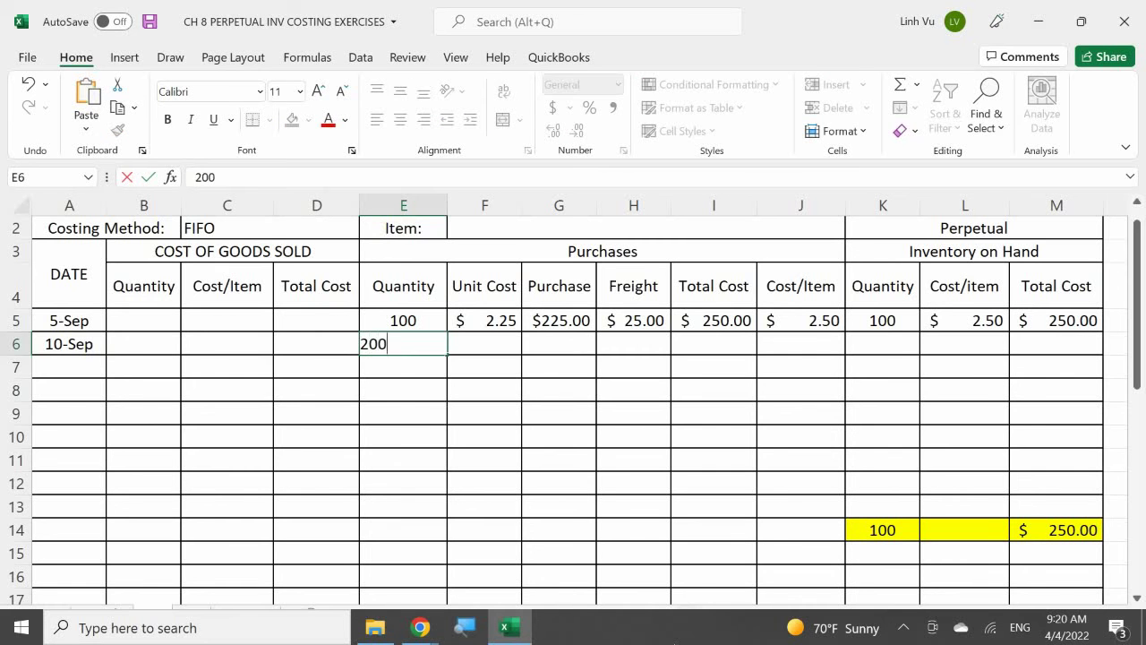
pyautogui.press('Right')
pyautogui.write('2.50')
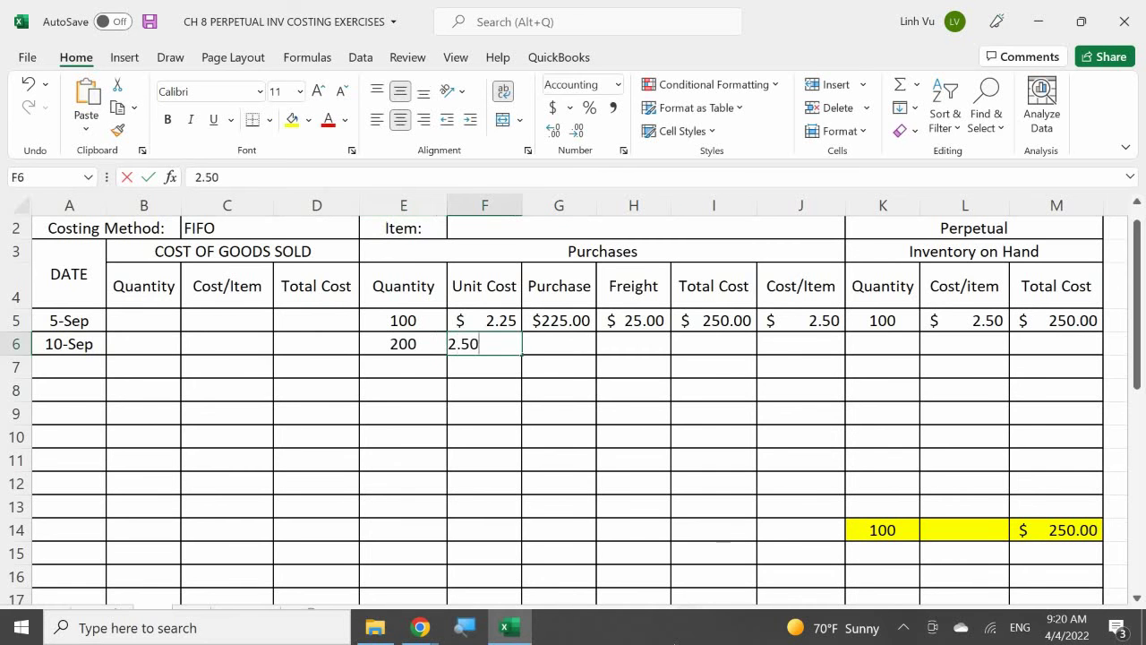
pyautogui.press('Right')
pyautogui.press('Right')
pyautogui.write('50')
pyautogui.press('Return')
# Calculate the 10-Sep purchase amount in G6 as quantity times unit cost, =E6*F6
pyautogui.press('Left')
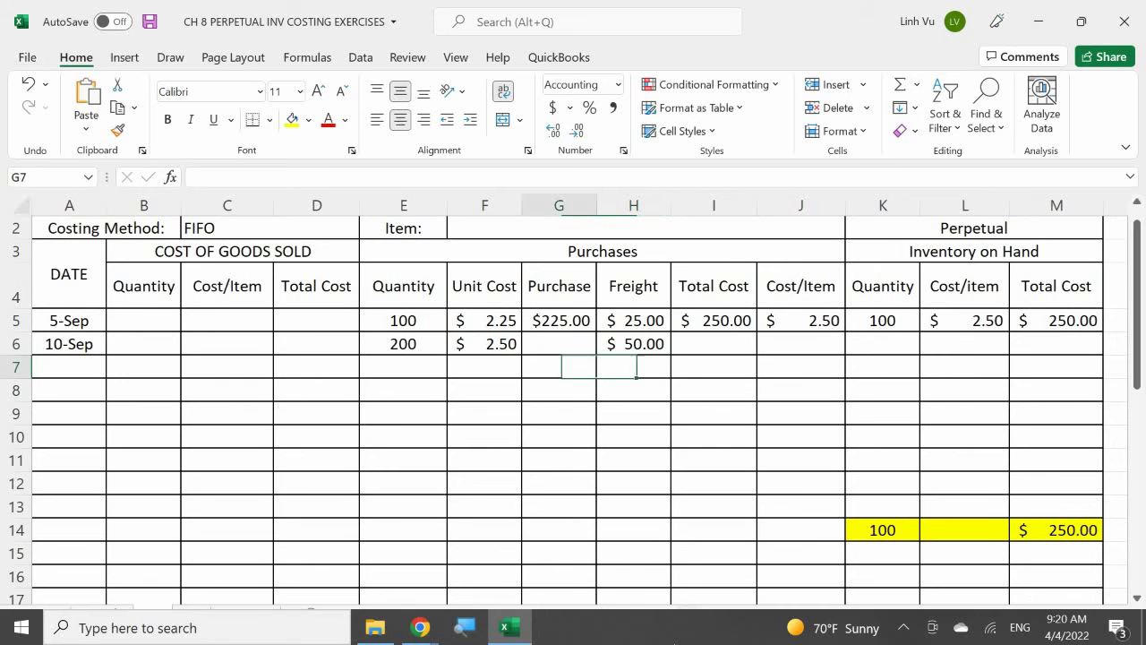
pyautogui.press('Up')
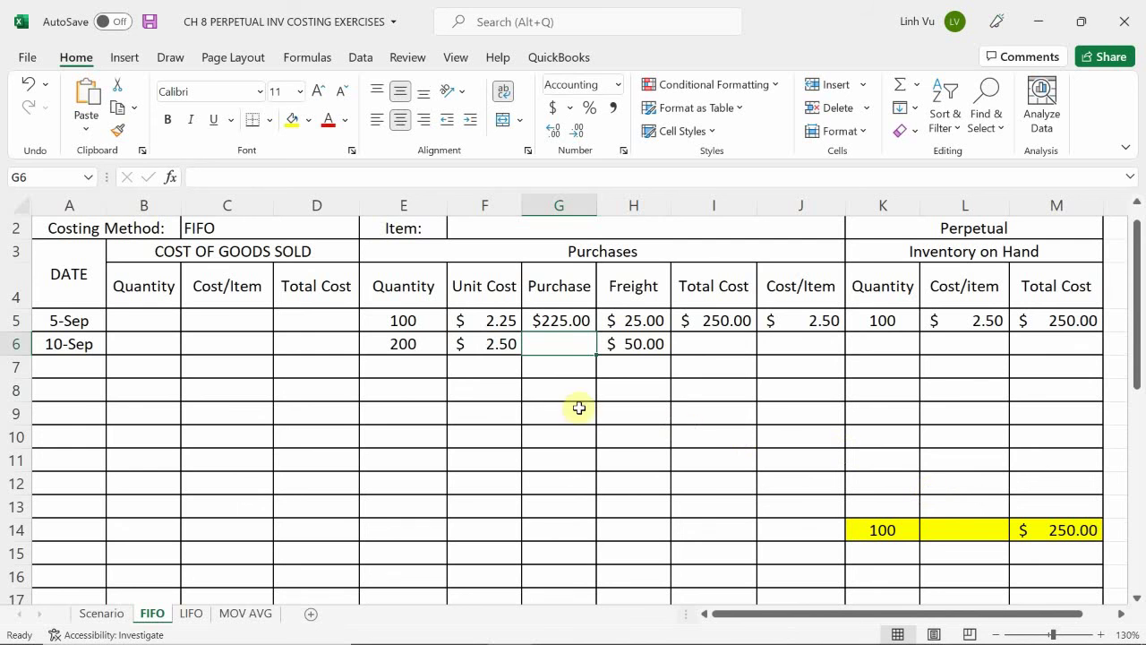
pyautogui.click(573, 344)
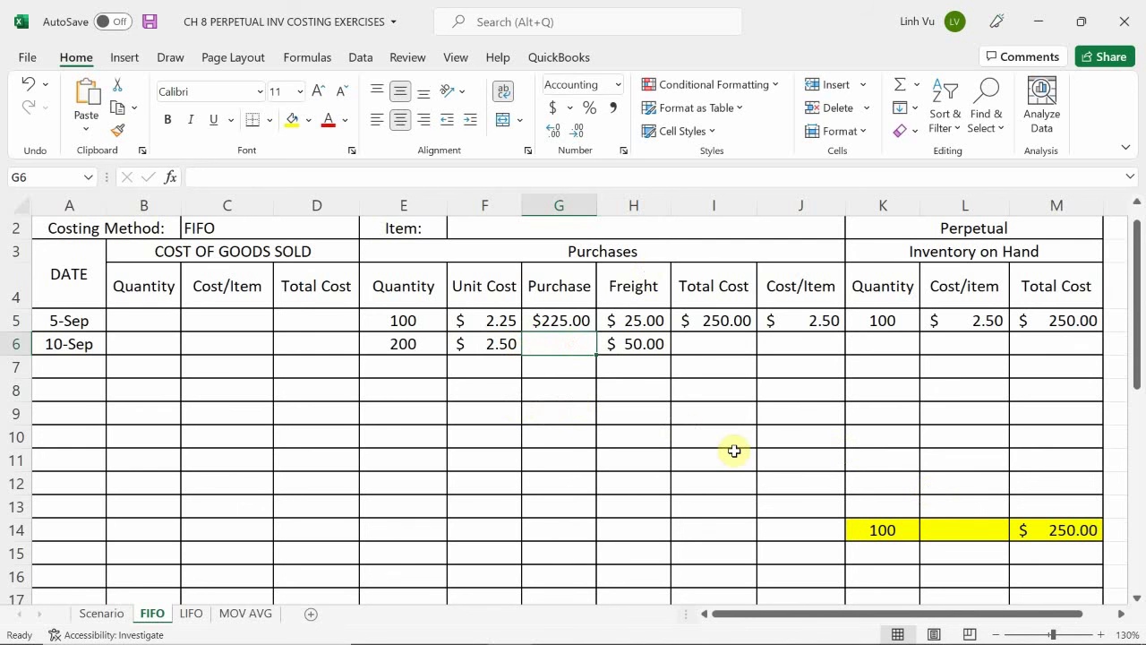
pyautogui.write('=')
pyautogui.press('Left')
pyautogui.press('Left')
pyautogui.write('*')
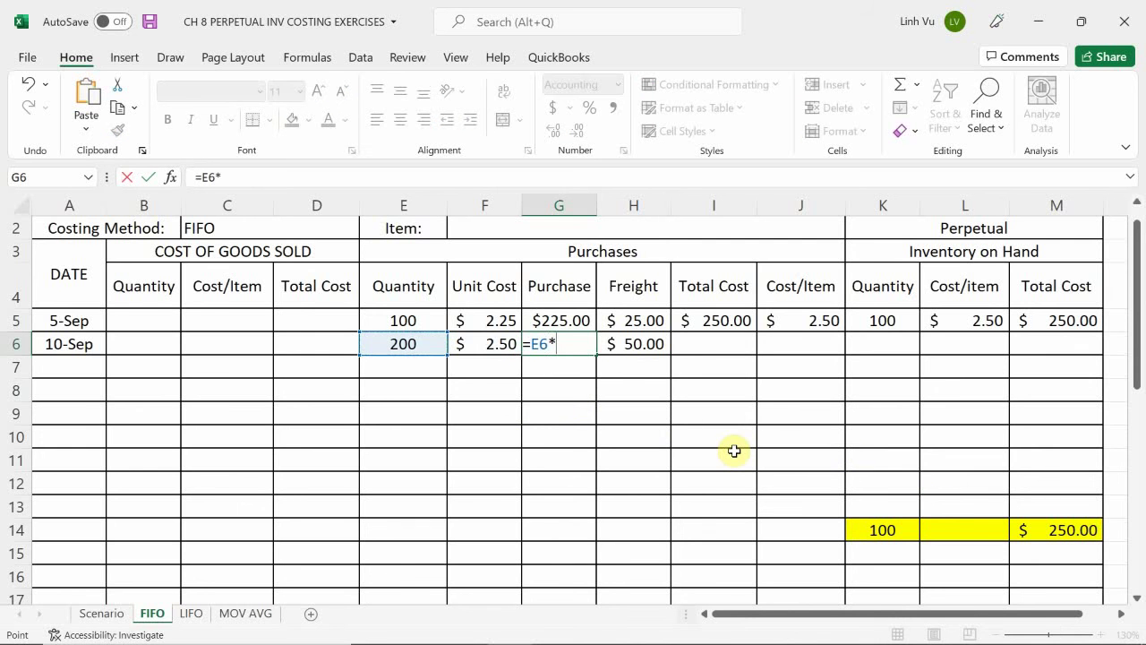
pyautogui.press('Left')
pyautogui.press('Return')
# Calculate the 10-Sep total purchase cost in I6 as purchase plus freight, =G6+H6
pyautogui.press('Right')
pyautogui.press('Right')
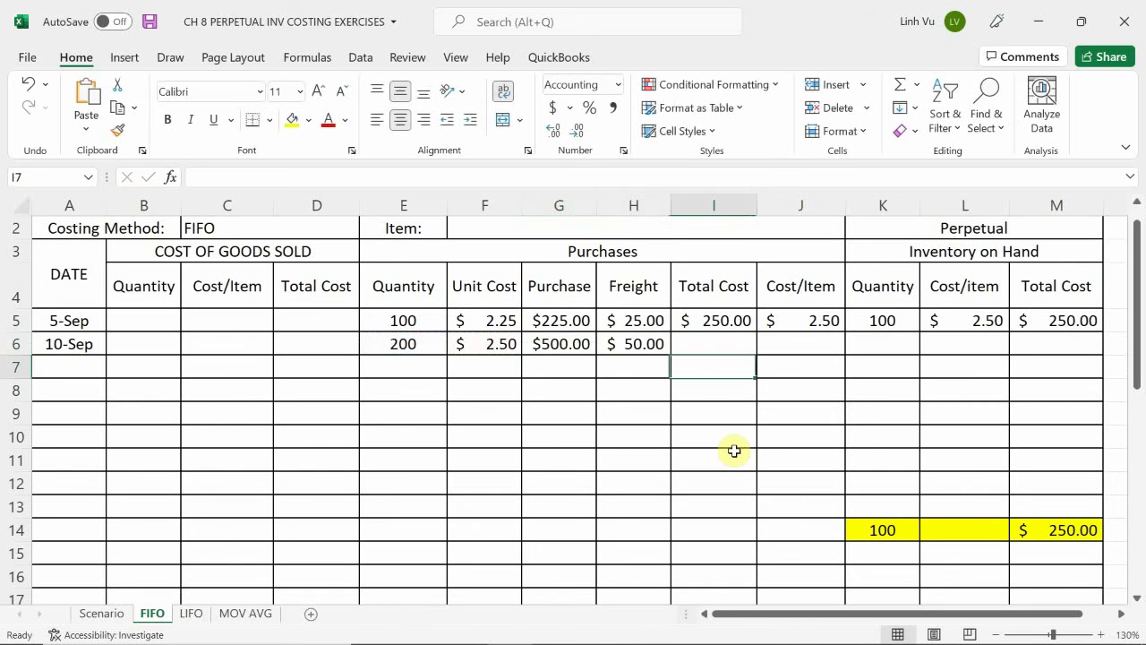
pyautogui.press('Up')
pyautogui.write('=')
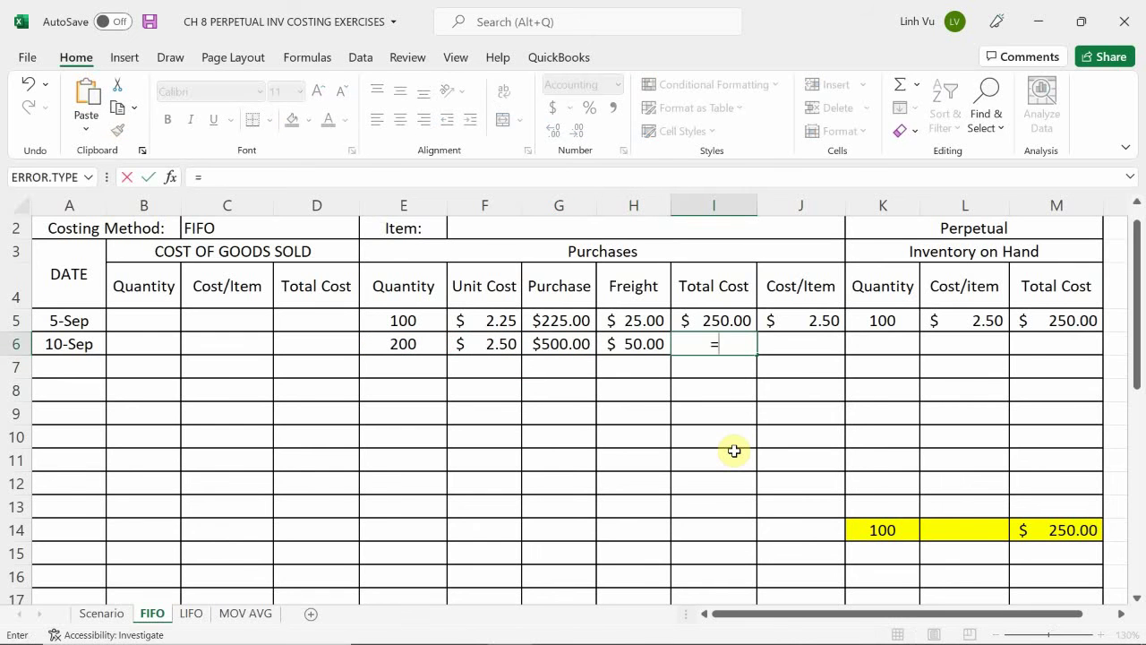
pyautogui.press('Left')
pyautogui.press('Left')
pyautogui.write('+')
pyautogui.press('Left')
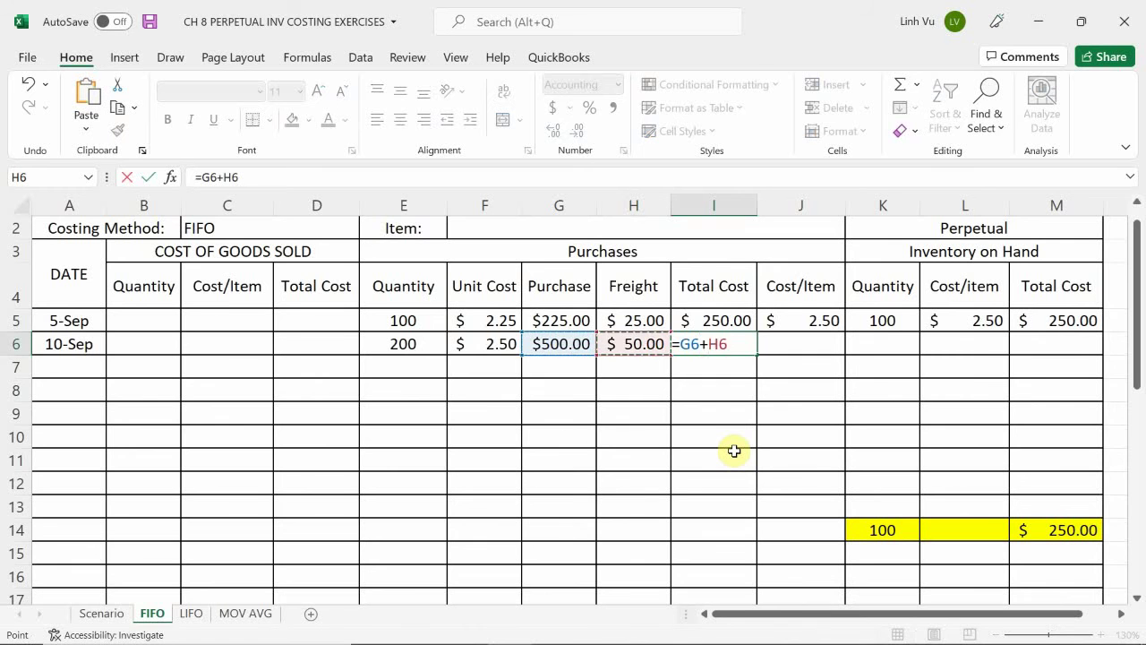
pyautogui.press('Return')
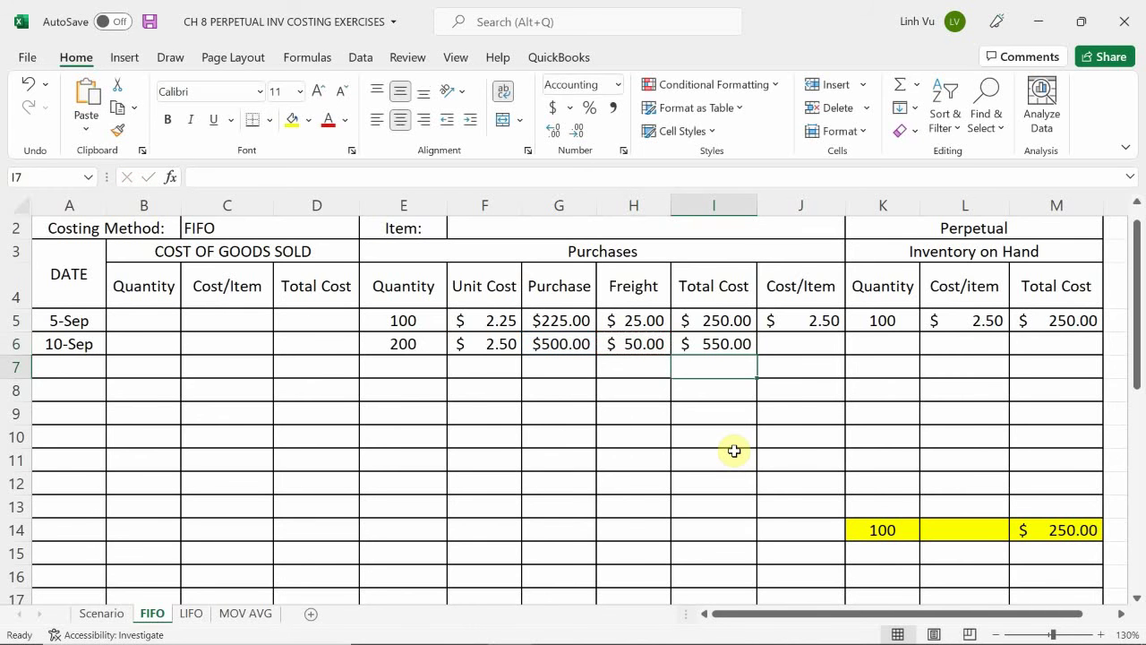
# Calculate the 10-Sep purchase cost per item in J6 as total cost divided by quantity, =I6/E6
pyautogui.press('Right')
pyautogui.press('Up')
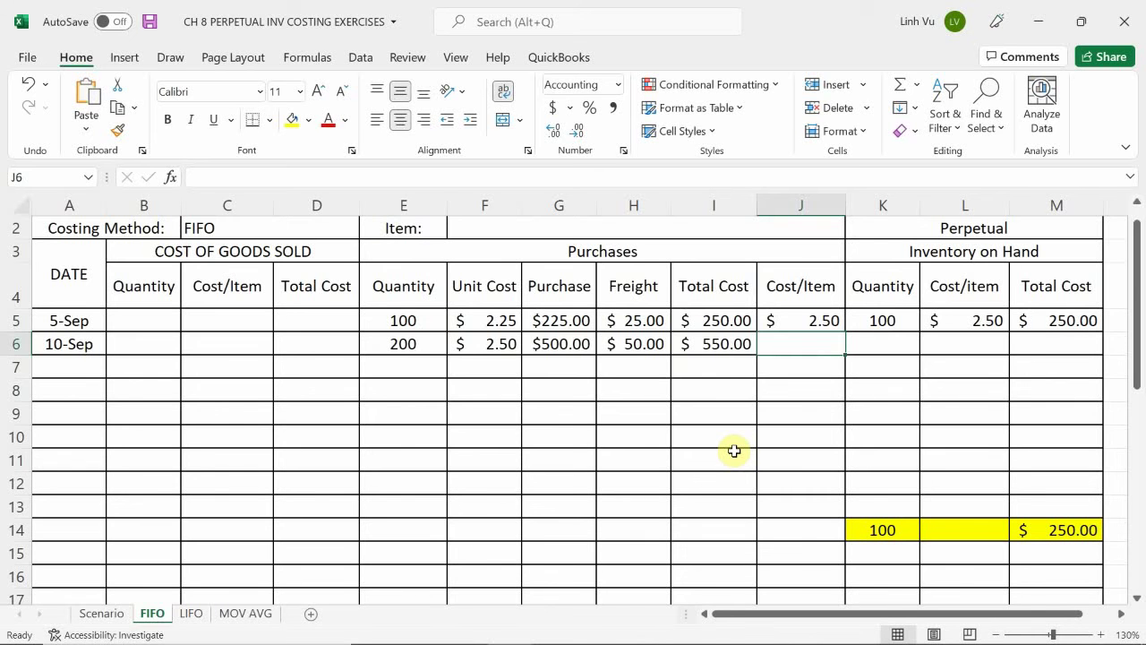
pyautogui.write('=')
pyautogui.press('Left')
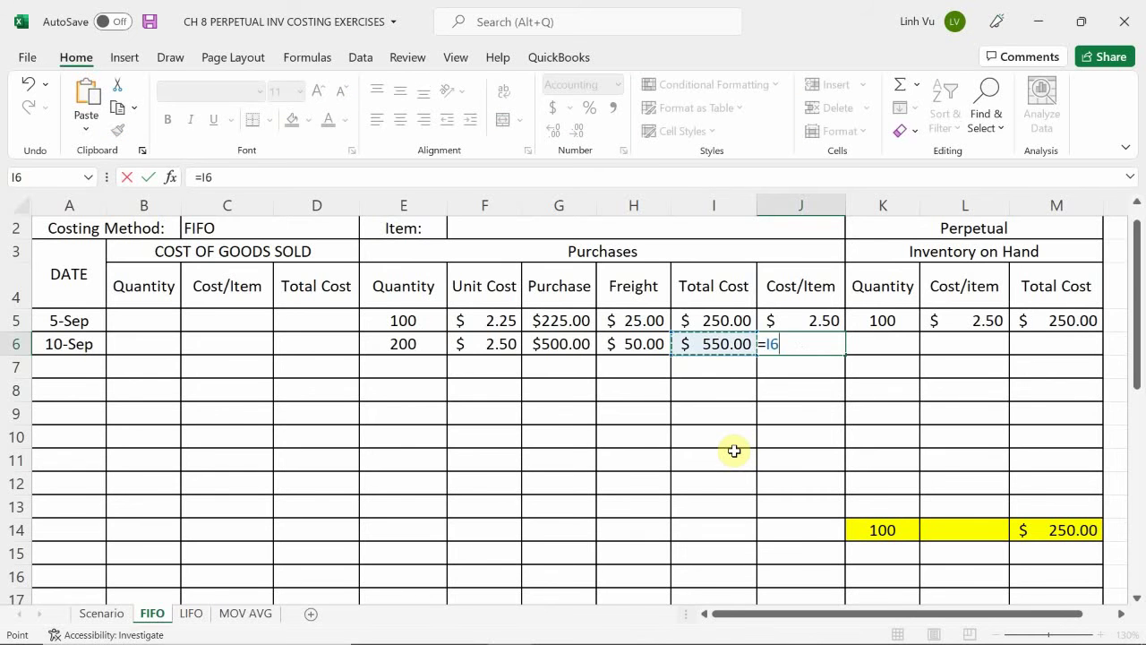
pyautogui.write('/')
pyautogui.press('Left')
pyautogui.press('Left')
pyautogui.press('Left')
pyautogui.press('Left')
pyautogui.press('Left')
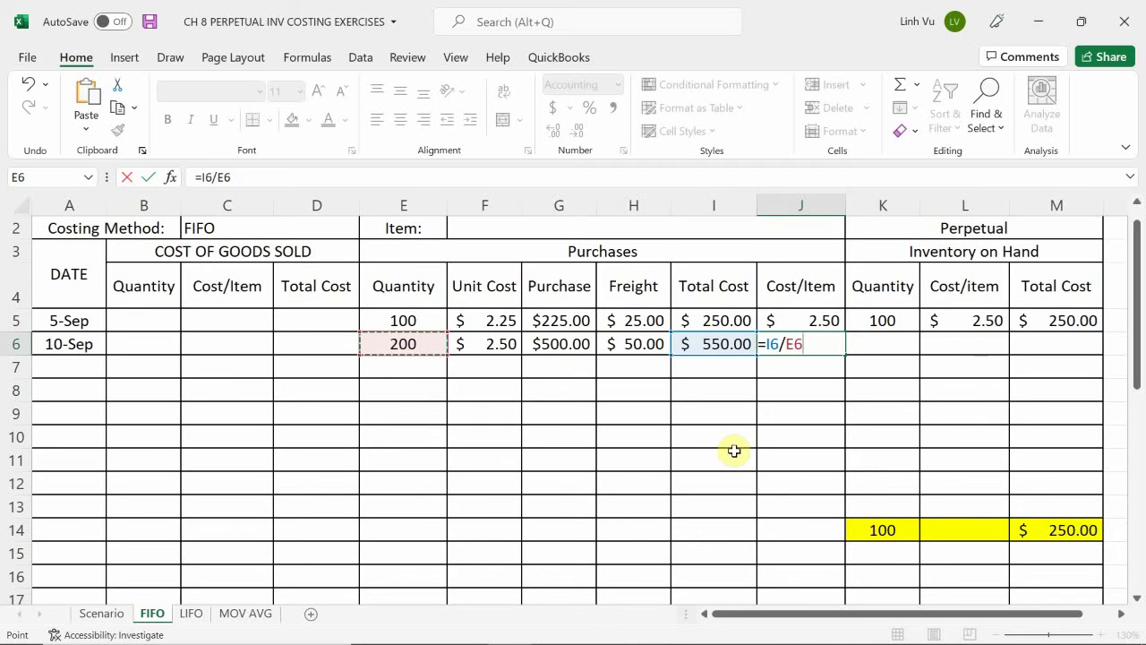
pyautogui.press('Return')
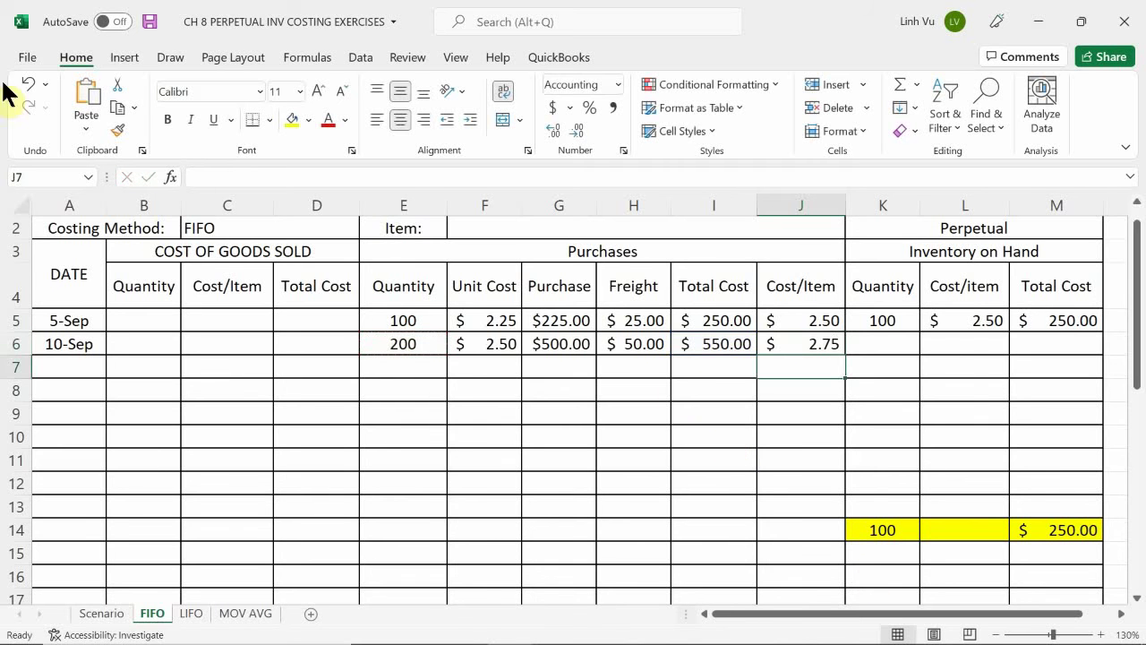
# Link the 10-Sep Inventory on Hand quantity in K6 to the purchased quantity with =E6
pyautogui.click(861, 340)
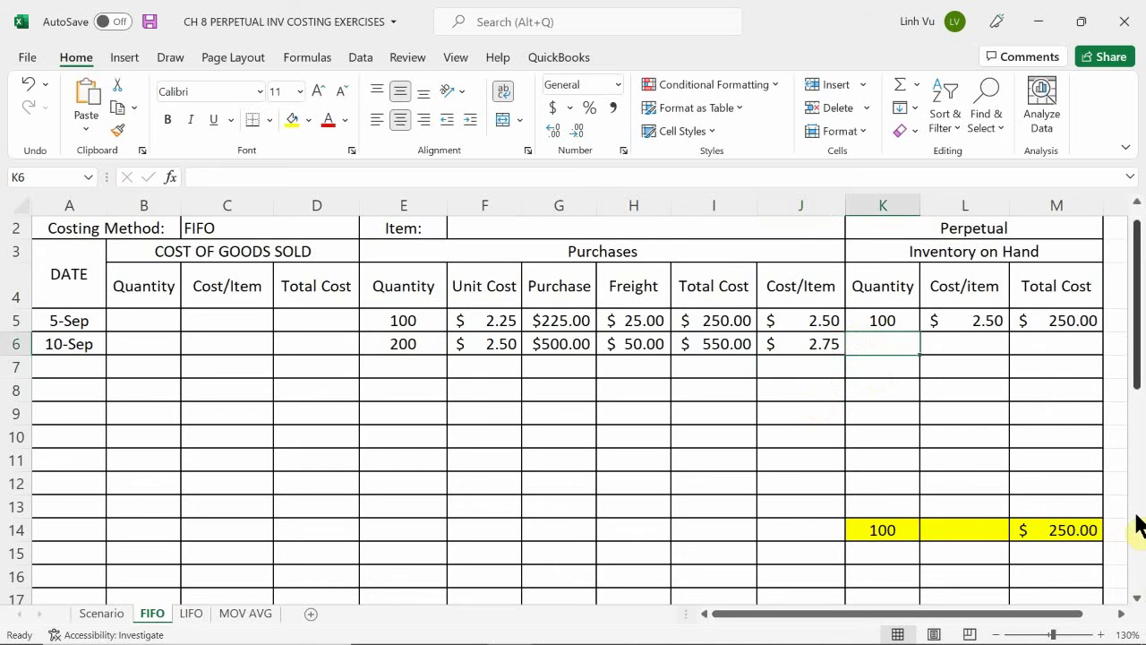
pyautogui.write('=')
pyautogui.press('Left')
pyautogui.press('Left')
pyautogui.press('Left')
pyautogui.press('Left')
pyautogui.press('Left')
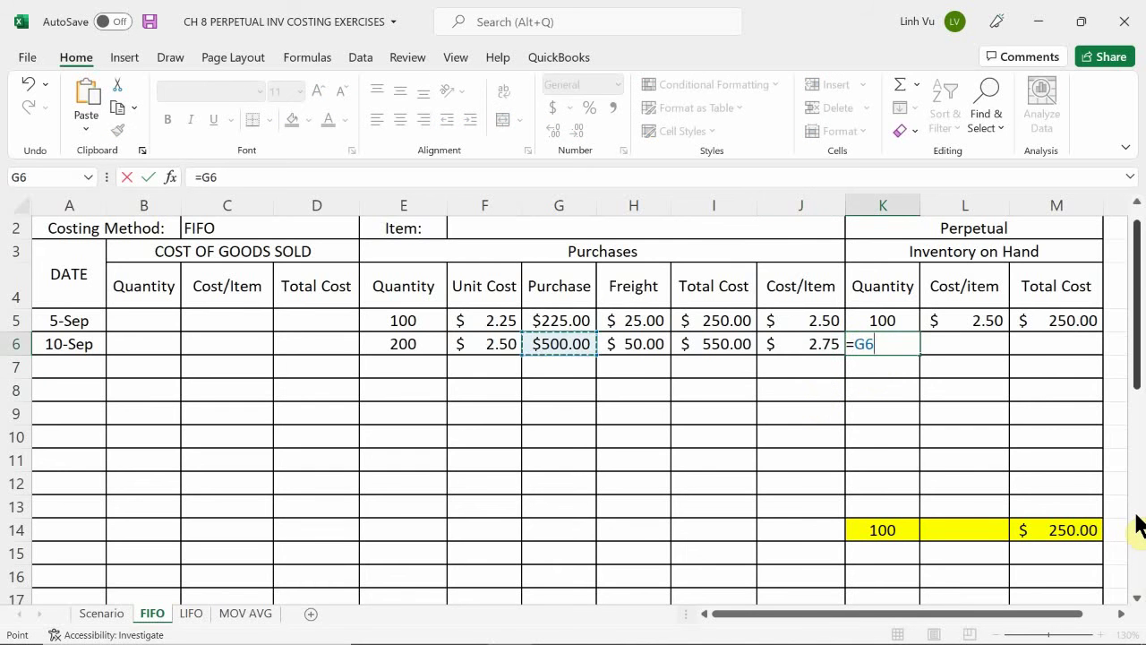
pyautogui.press('Left')
pyautogui.press('Return')
pyautogui.press('Right')
pyautogui.press('Up')
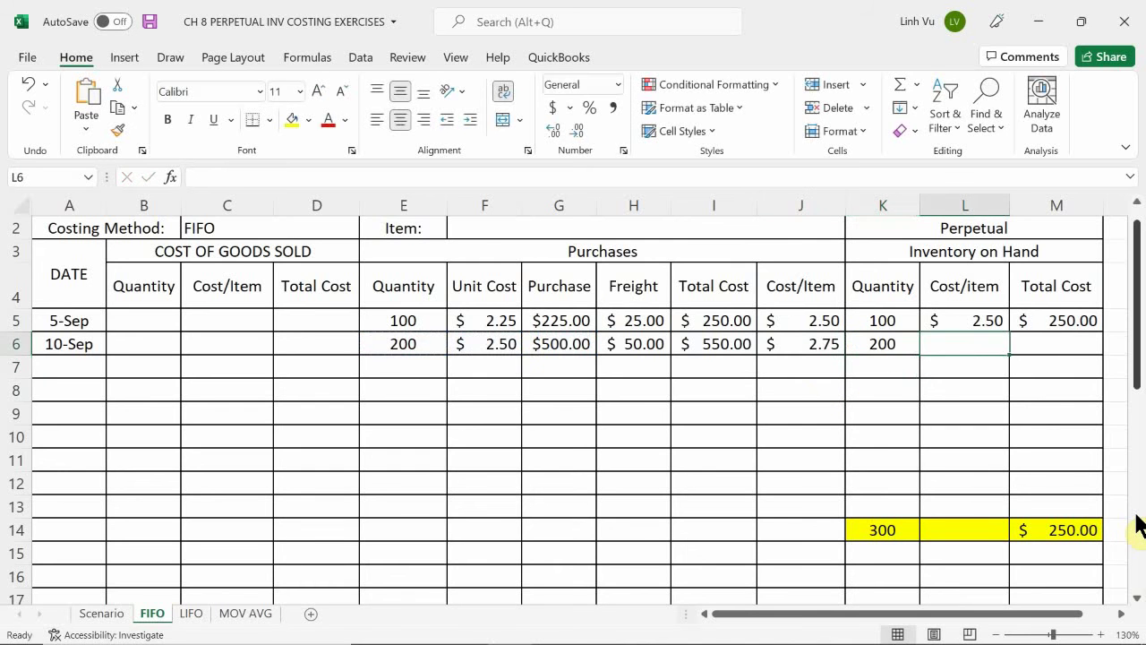
# Link the 10-Sep Inventory on Hand cost per item in L6 to the purchase cost per item with =J6
pyautogui.write('=')
pyautogui.press('Left')
pyautogui.press('Left')
pyautogui.press('Return')
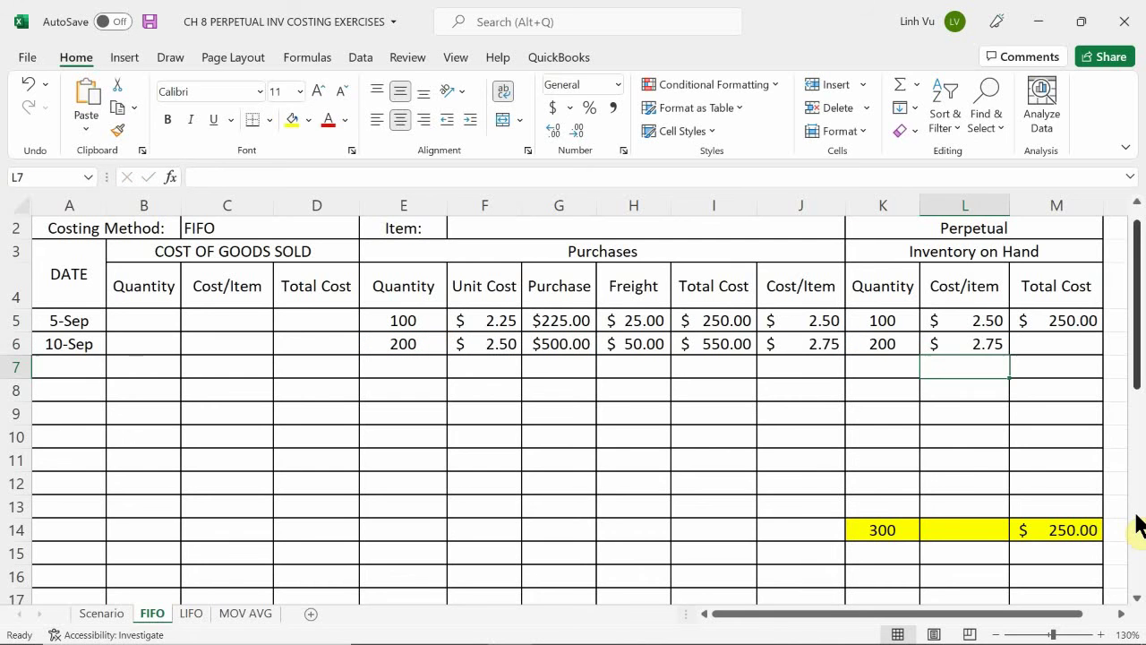
# Calculate the 10-Sep Inventory on Hand total cost in M6 as quantity times cost per item, =K6*L6
pyautogui.press('Right')
pyautogui.press('Up')
pyautogui.write('=')
pyautogui.press('Left')
pyautogui.press('Left')
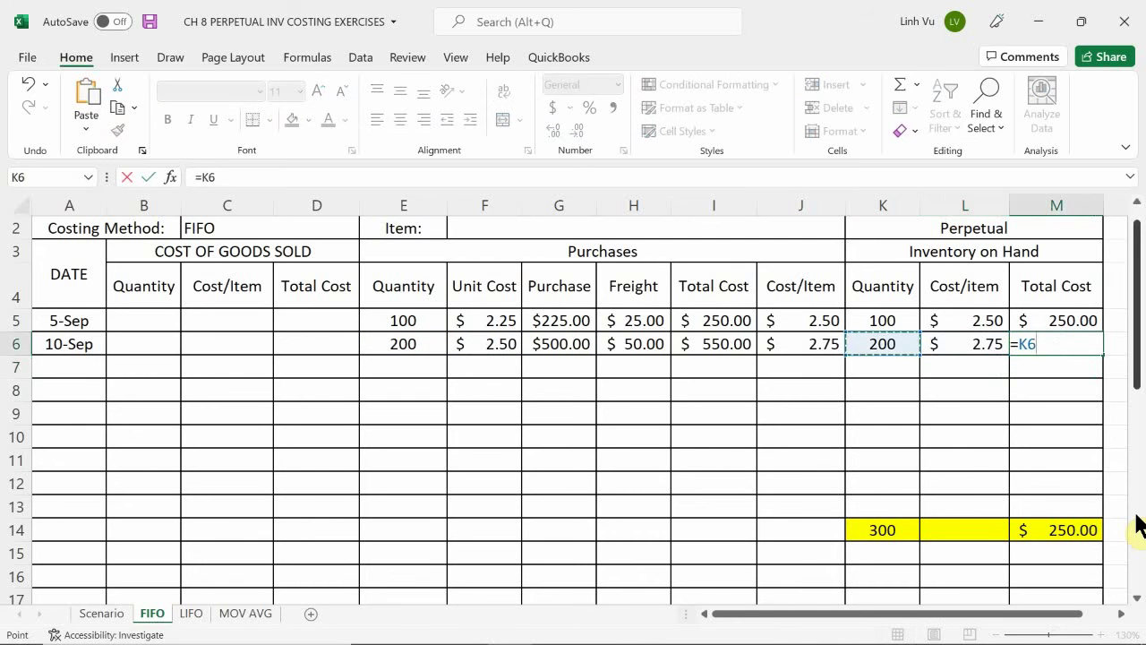
pyautogui.write('*')
pyautogui.press('Left')
pyautogui.press('Return')
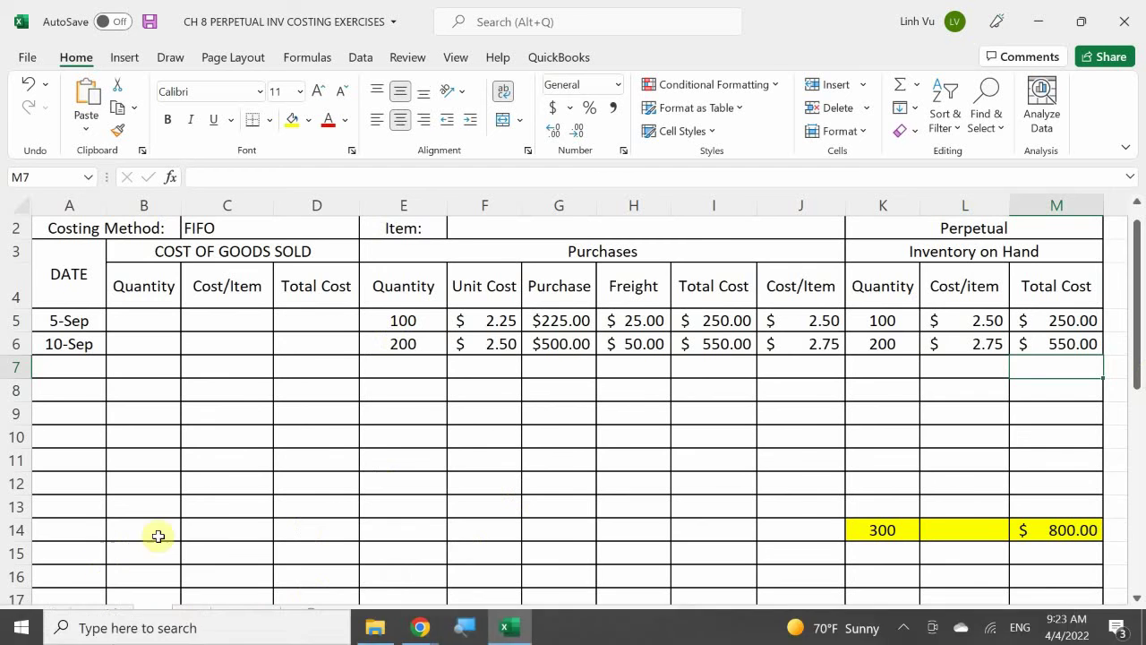
# Check the next transaction on the Scenario sheet and enter the date 9/12 in A7 of the FIFO sheet
pyautogui.click(117, 615)
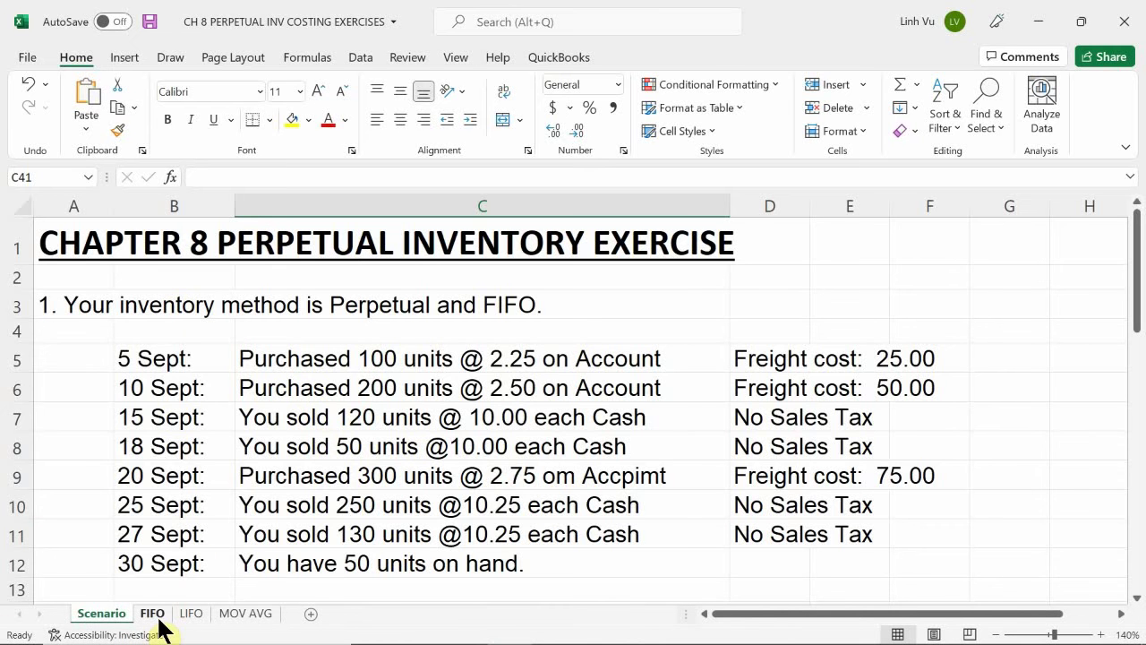
pyautogui.click(154, 616)
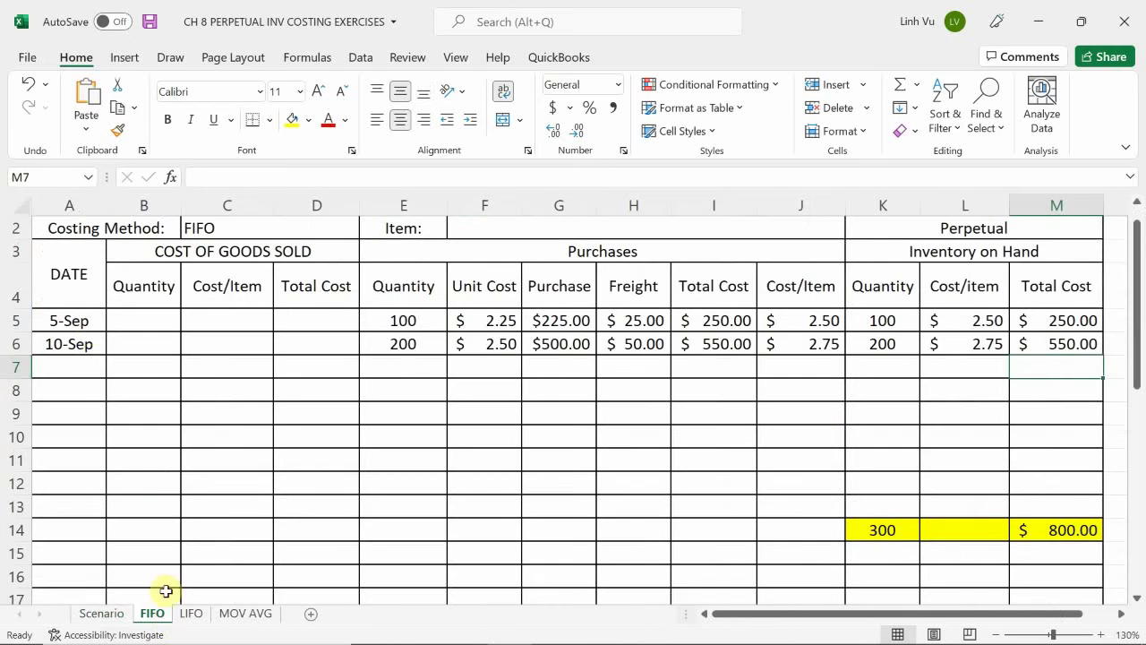
pyautogui.click(64, 374)
pyautogui.write('9')
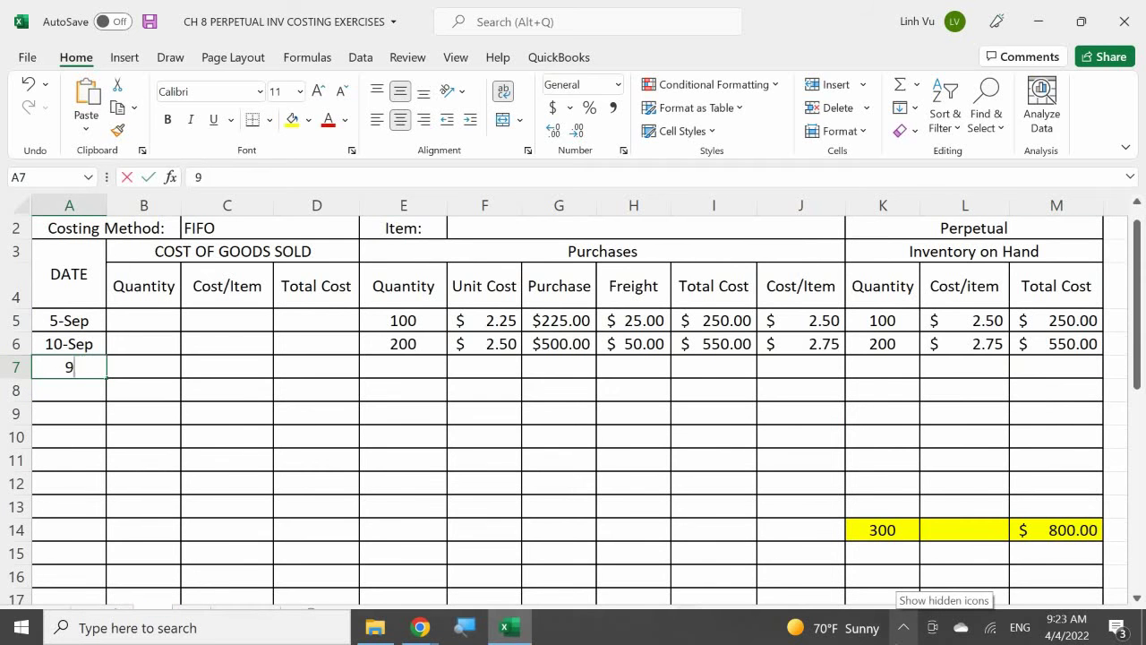
pyautogui.write('/12')
pyautogui.press('Return')
pyautogui.press('Right')
pyautogui.press('Up')
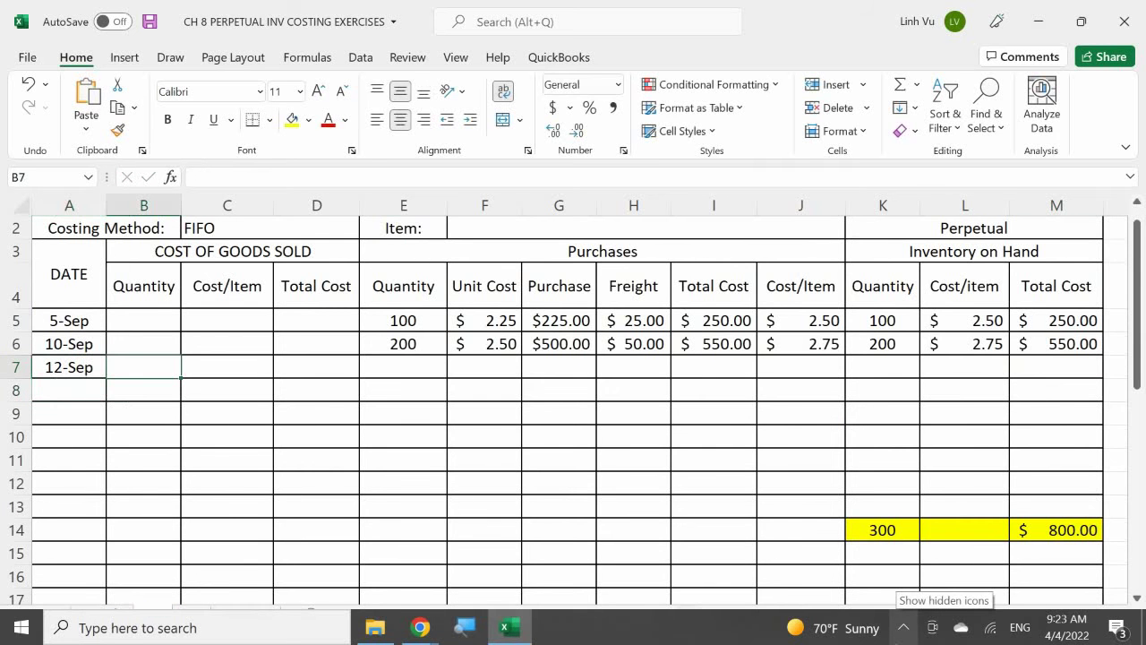
# Enter 120 as the 12-Sep cost of goods sold quantity in B7 and replace it with 100
pyautogui.write('120')
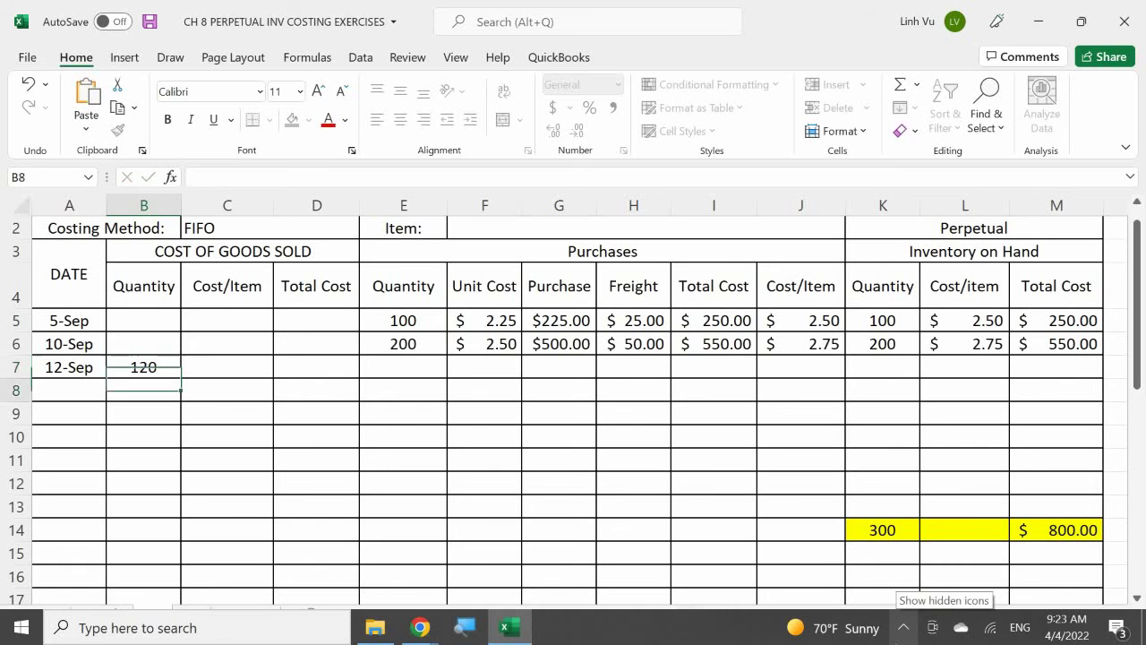
pyautogui.press('Tab')
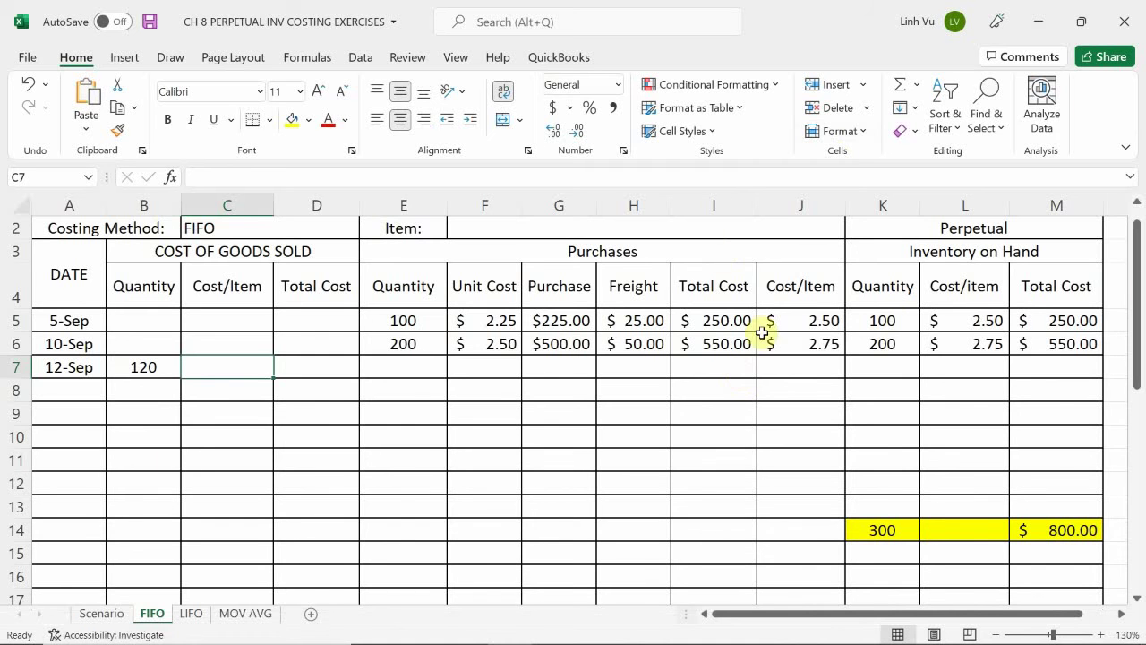
pyautogui.click(167, 366)
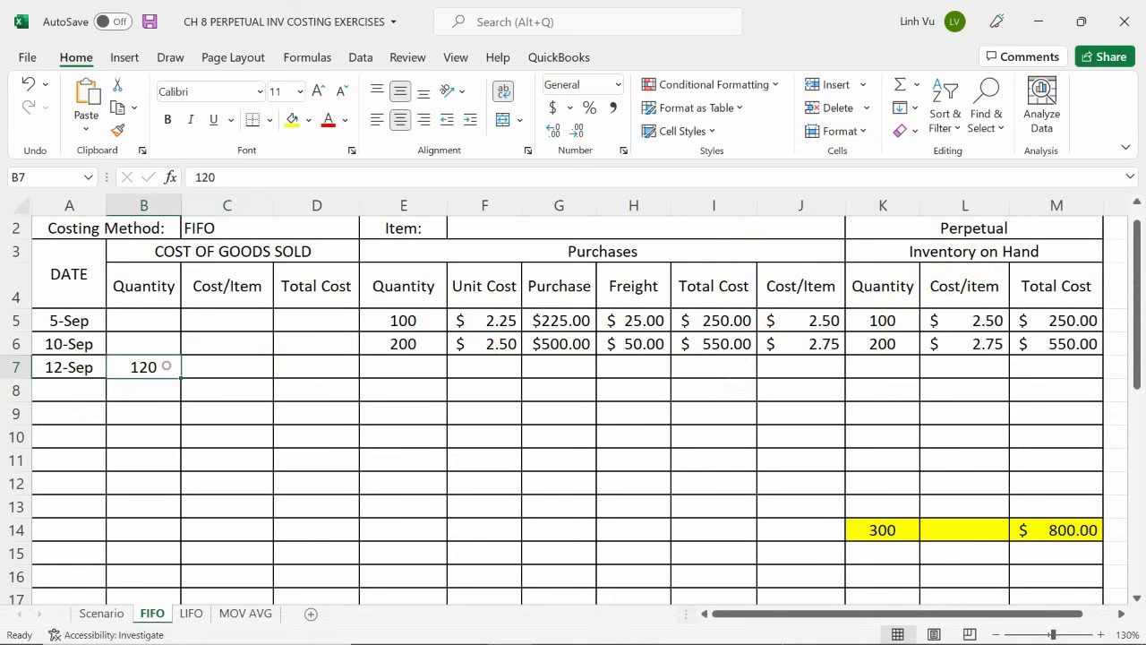
pyautogui.press('BackSpace')
pyautogui.write('100')
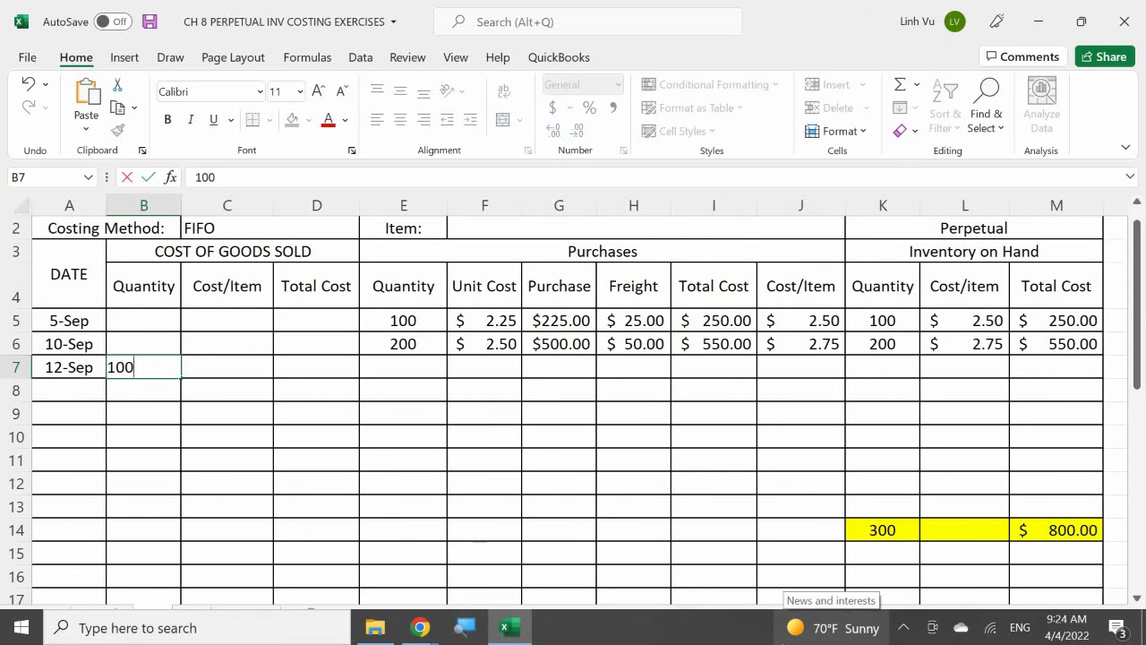
pyautogui.press('Return')
pyautogui.press('Right')
pyautogui.press('Up')
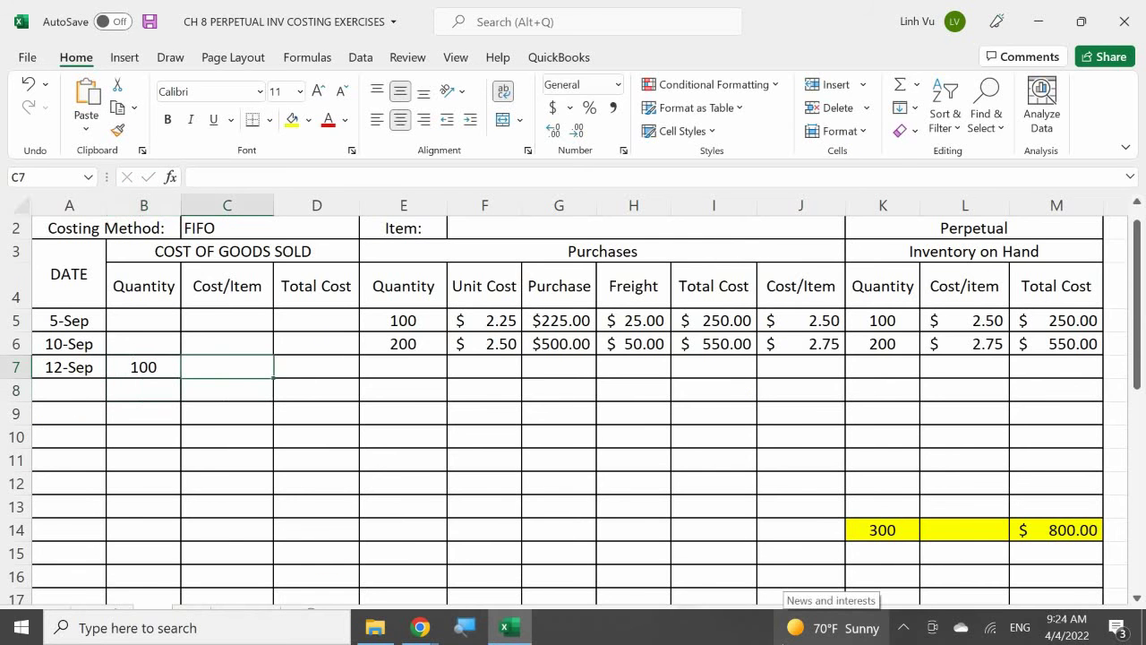
# Link the 12-Sep cost of goods sold cost per item in C7 to the 5-Sep inventory cost with =L5
pyautogui.write('=')
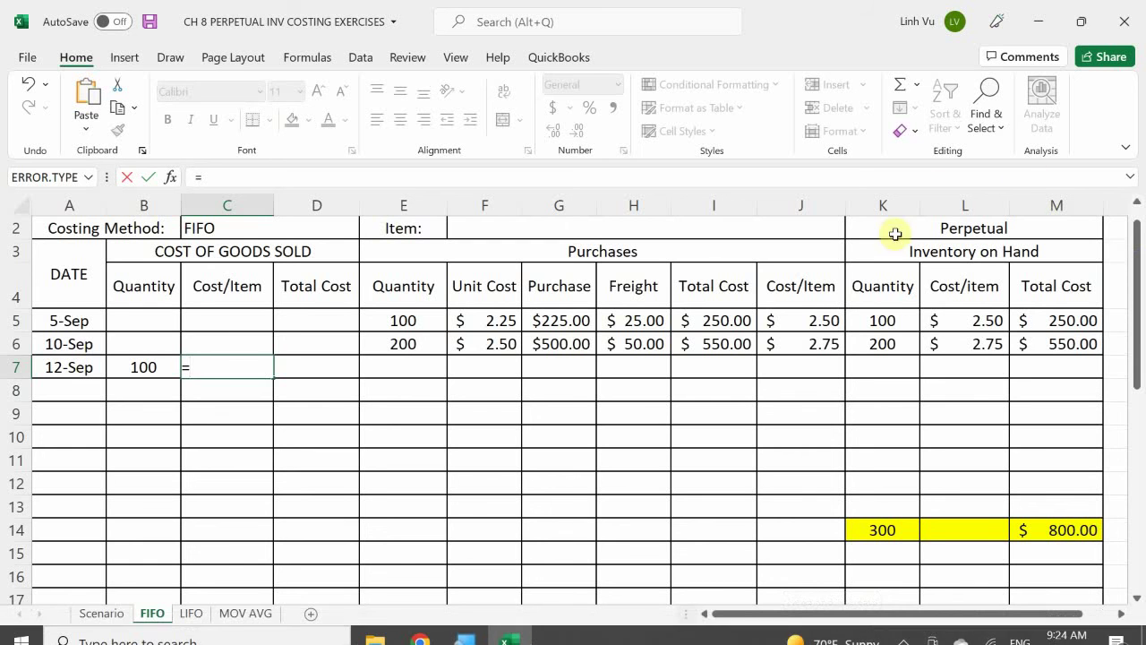
pyautogui.click(961, 319)
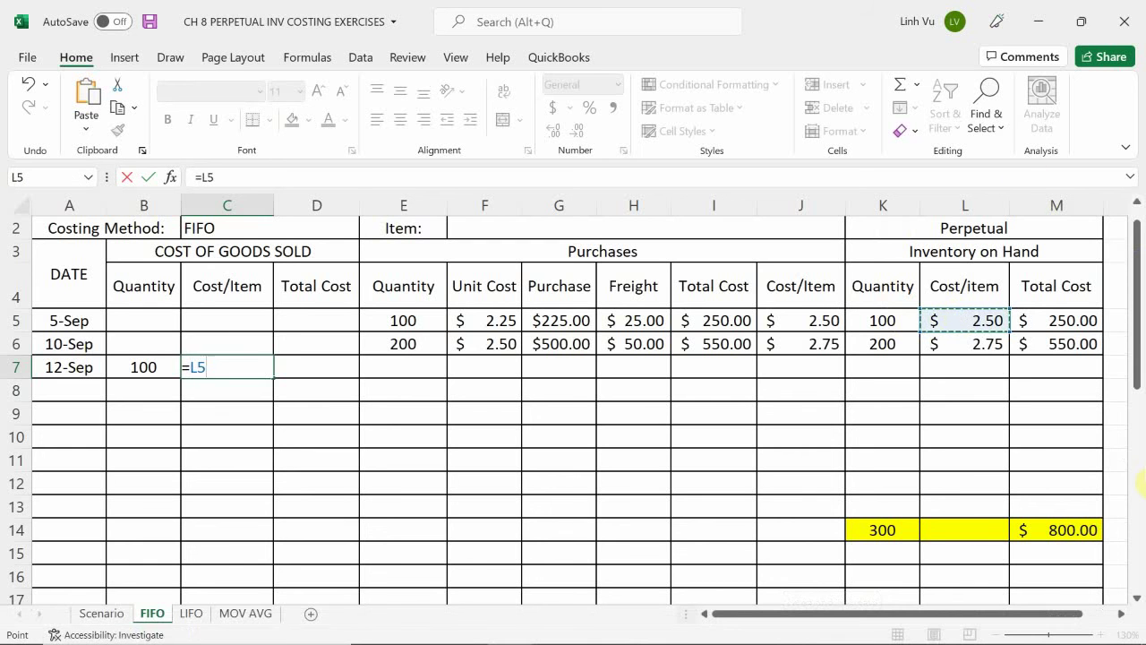
pyautogui.press('Tab')
# Calculate the 12-Sep total cost in D7 as quantity times cost per item rounded to two decimals, =ROUND(B7*C7,2)
pyautogui.write('=')
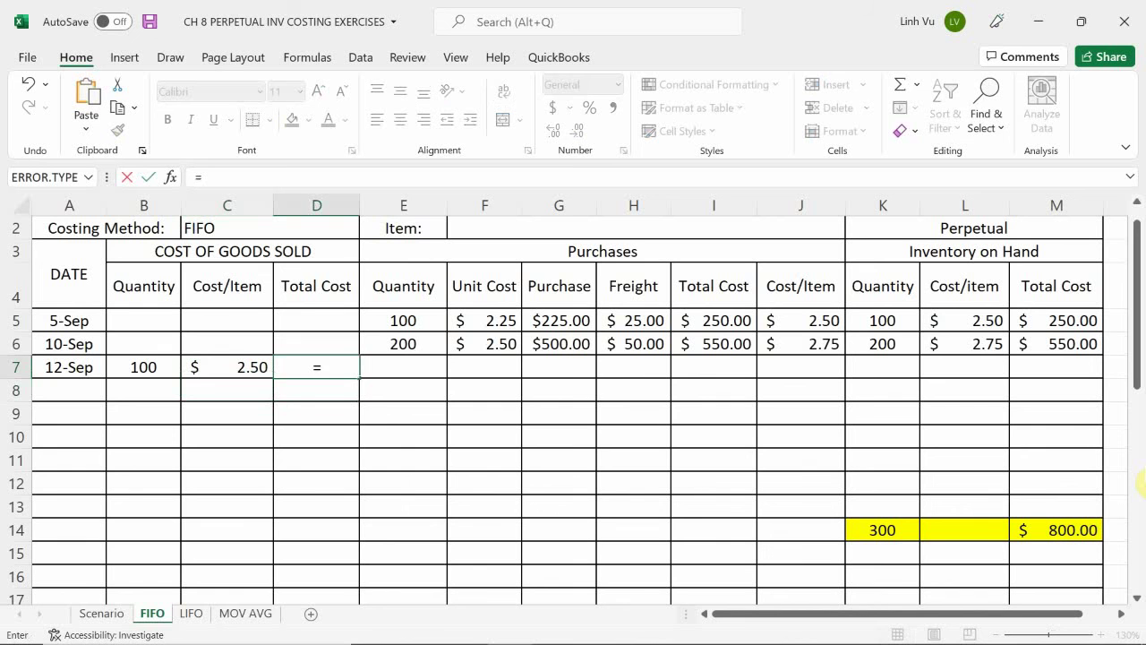
pyautogui.write('ROUND(')
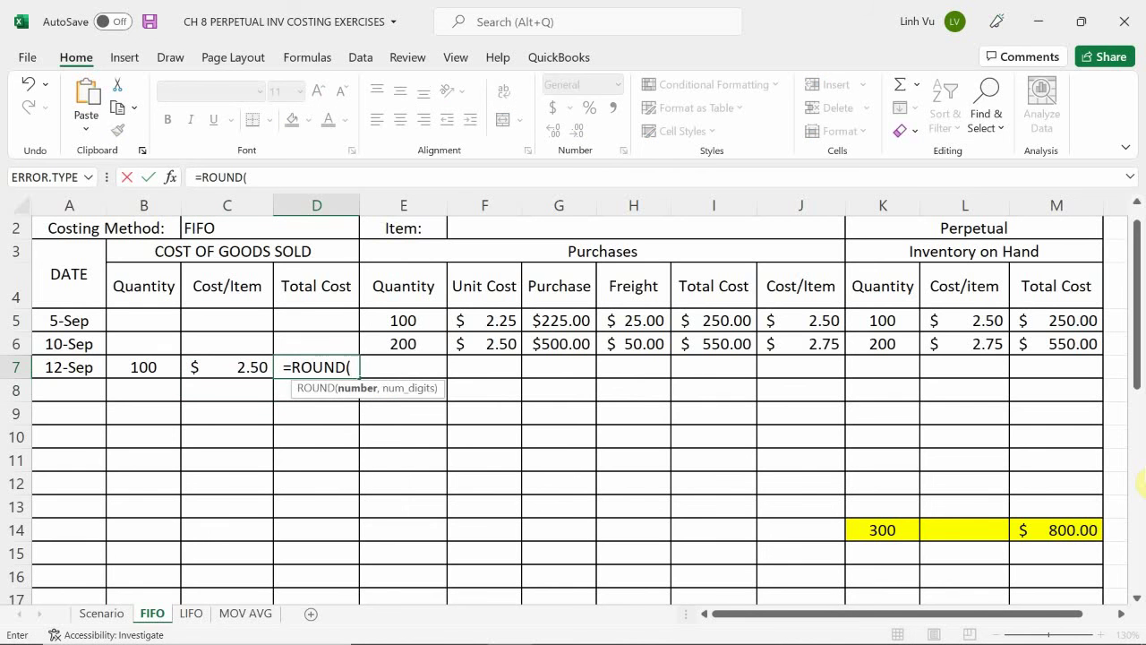
pyautogui.press('Left')
pyautogui.press('Left')
pyautogui.write('*')
pyautogui.press('Left')
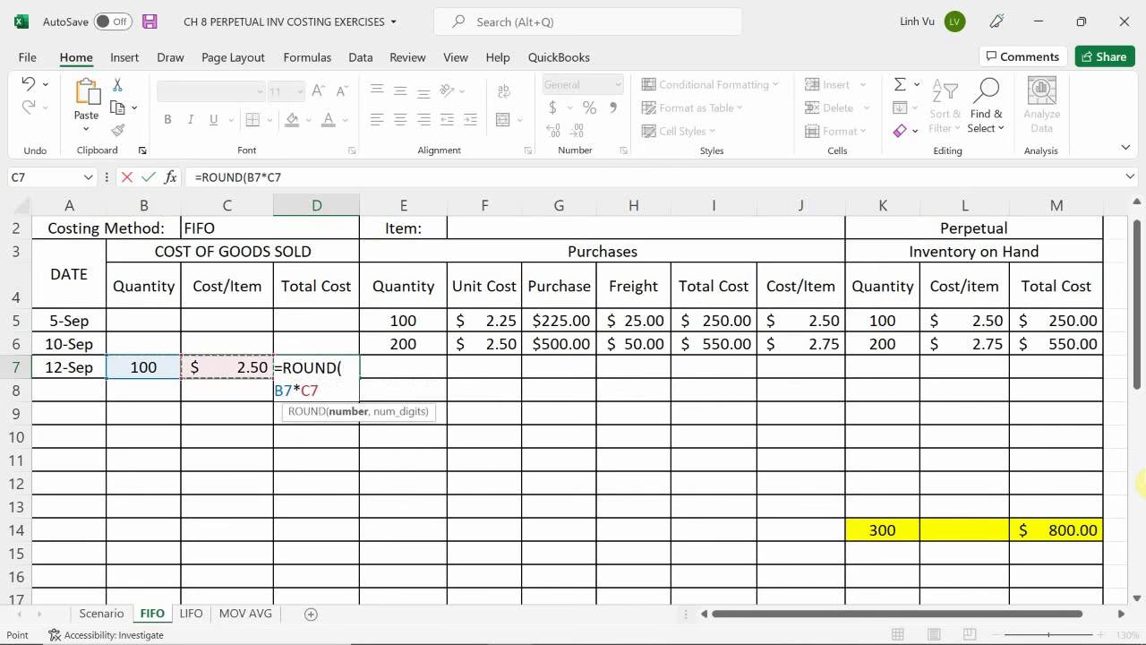
pyautogui.press('Return')
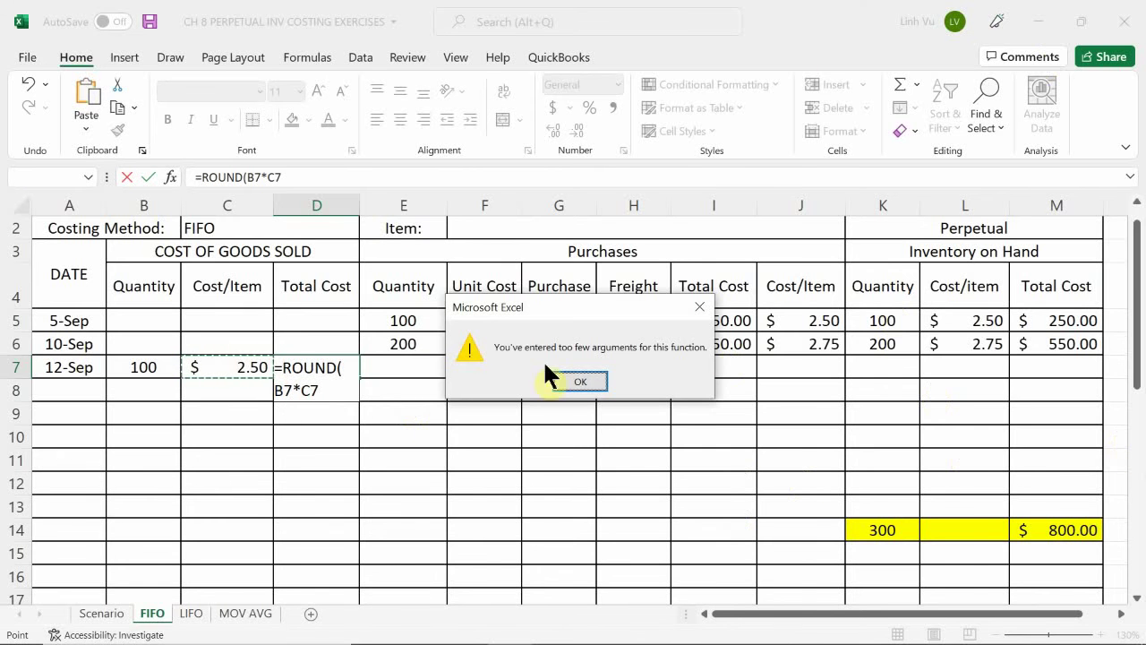
pyautogui.click(579, 381)
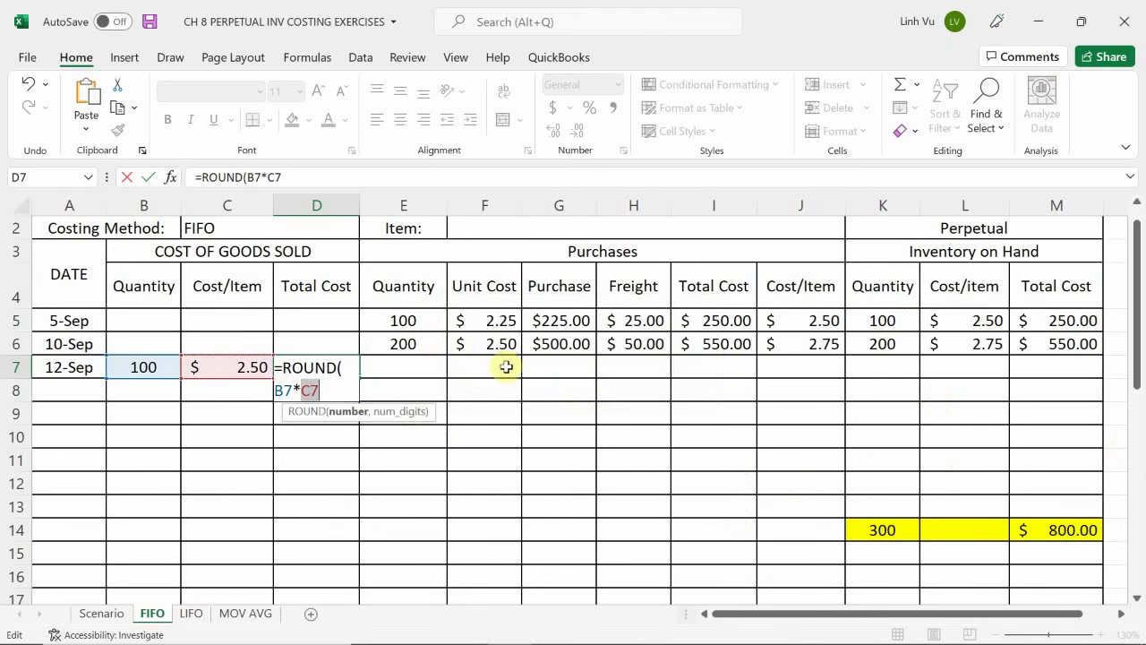
pyautogui.click(363, 394)
pyautogui.press('BackSpace')
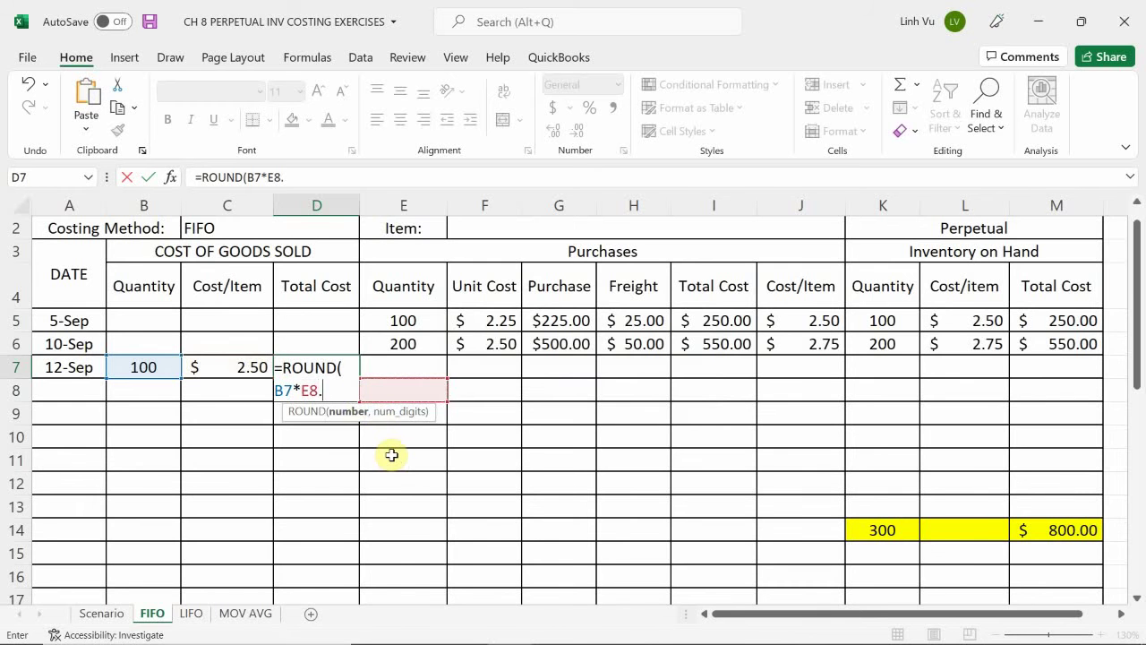
pyautogui.press('BackSpace')
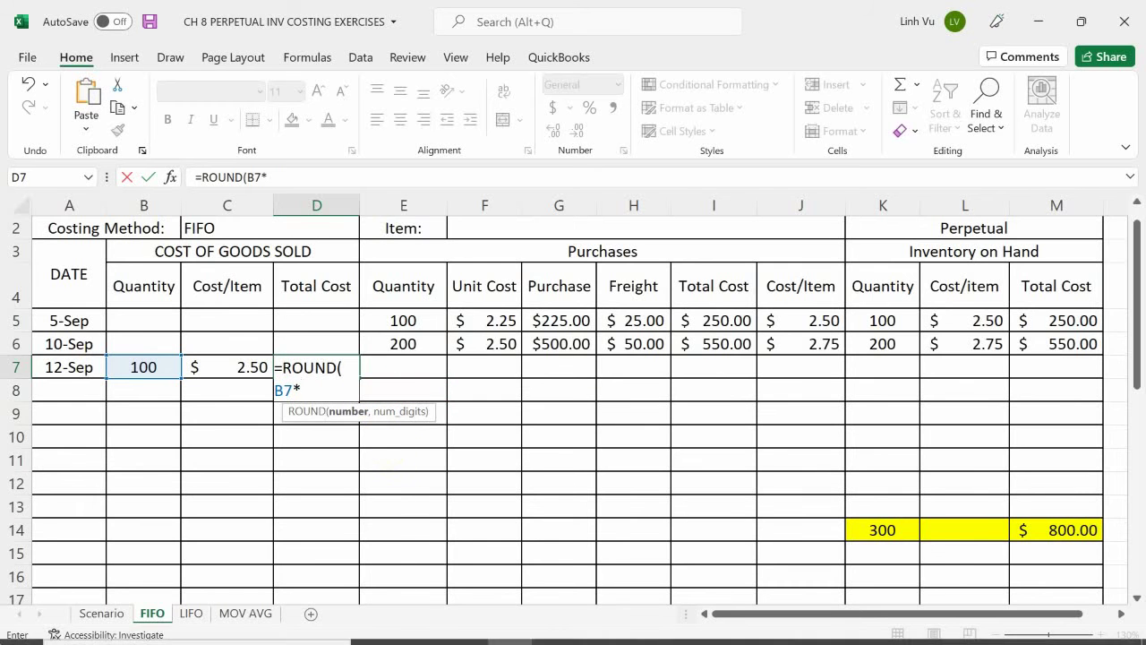
pyautogui.click(219, 372)
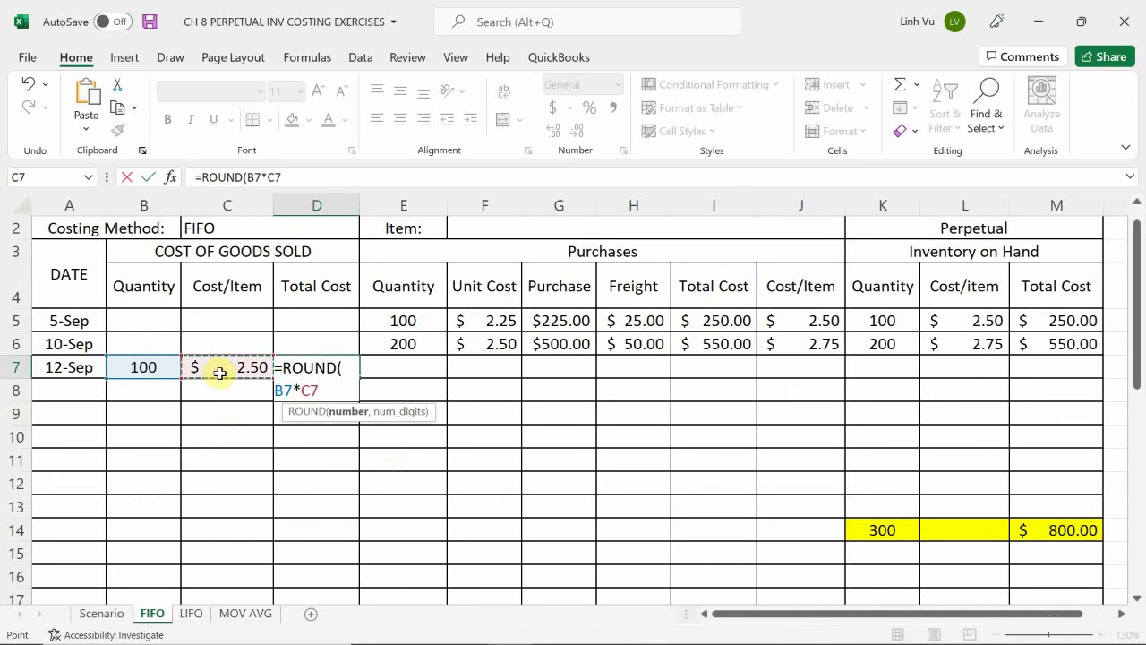
pyautogui.write('.')
pyautogui.press('BackSpace')
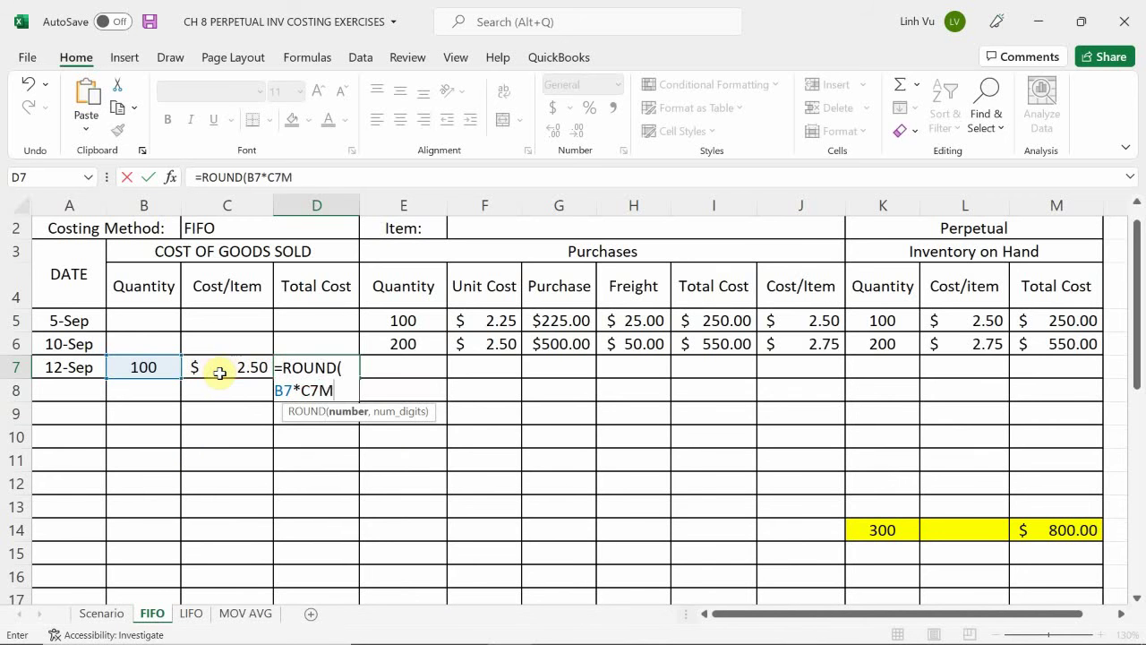
pyautogui.write(',2')
pyautogui.press('Return')
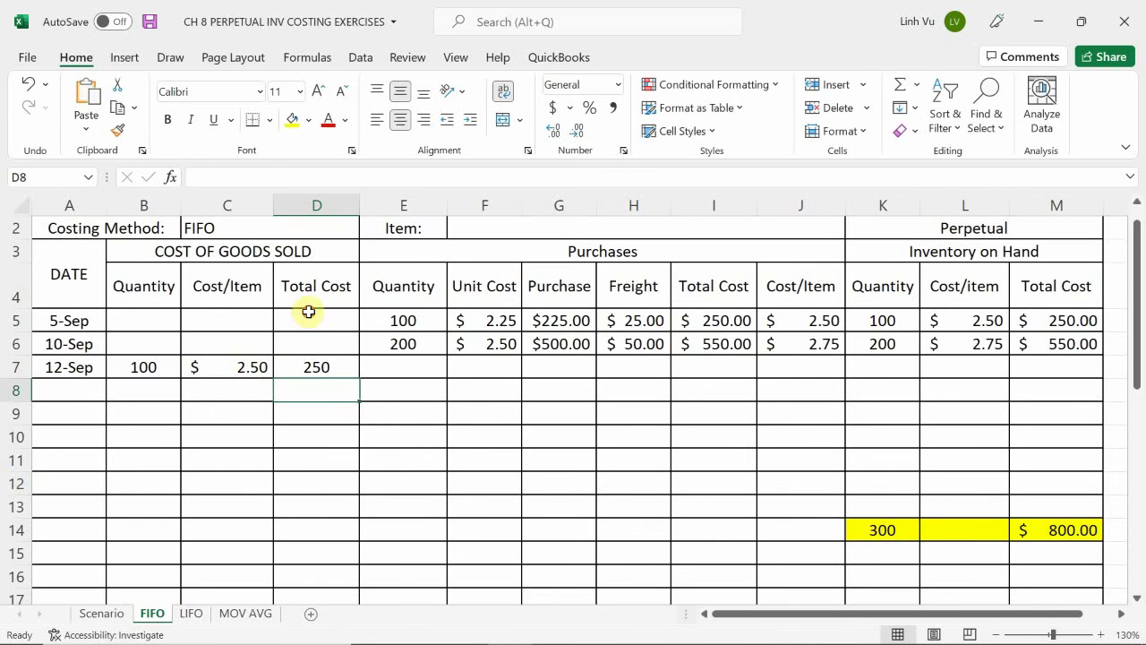
# Apply the Accounting number format with dollar signs to the Cost of Goods Sold Total Cost column from D5 down
pyautogui.moveTo(307, 318); pyautogui.dragTo(310, 550)
pyautogui.scroll(1, 448, 358)
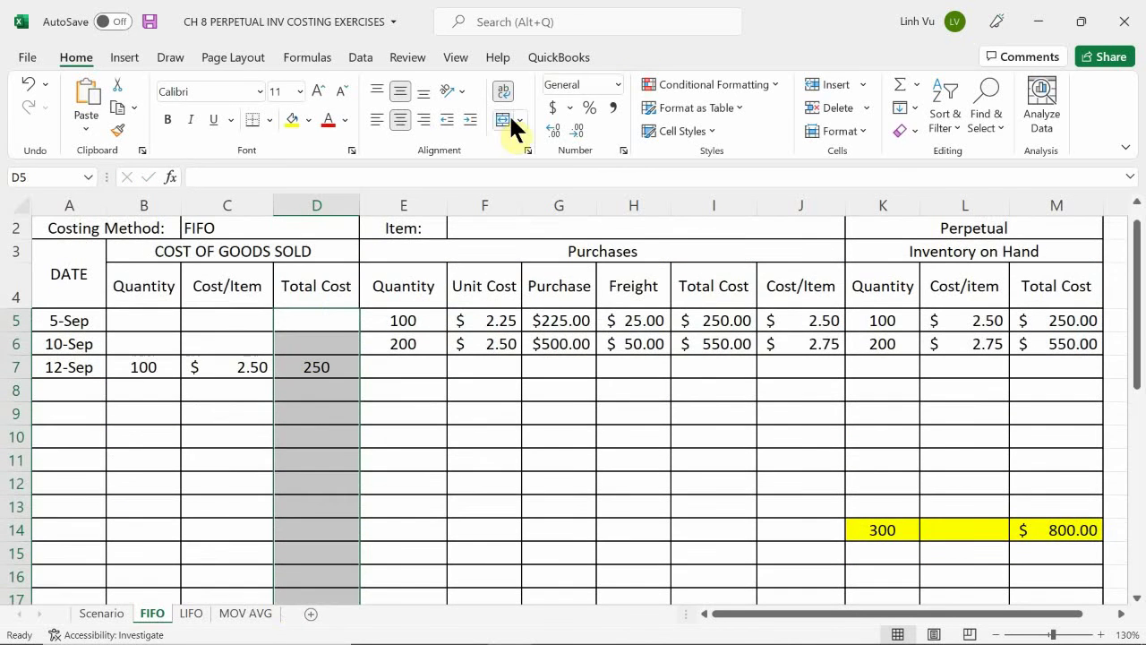
pyautogui.click(552, 108)
pyautogui.click(325, 456)
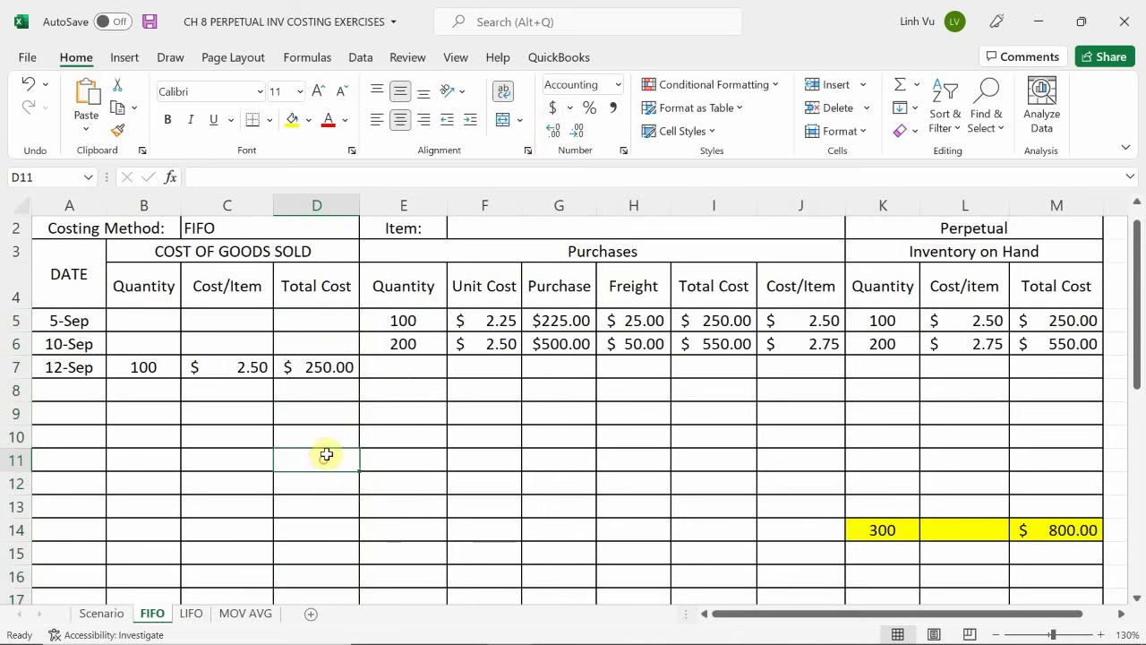
# Set the 5-Sep Inventory on Hand quantity in K5 to 0
pyautogui.scroll(1, 349, 406)
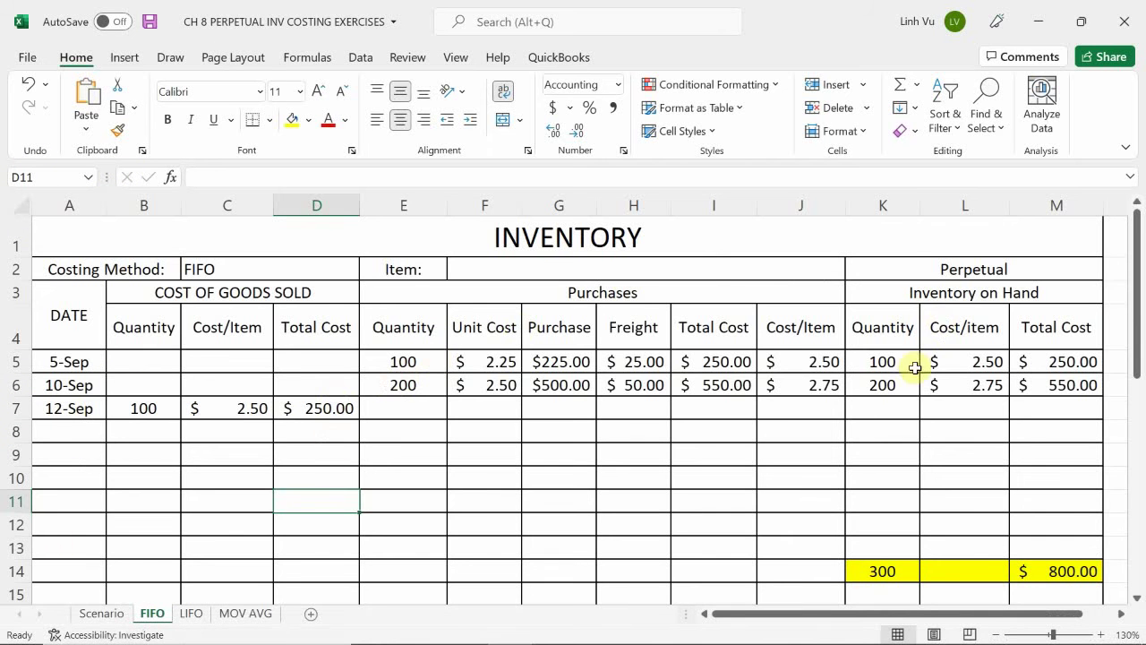
pyautogui.click(880, 356)
pyautogui.write('0')
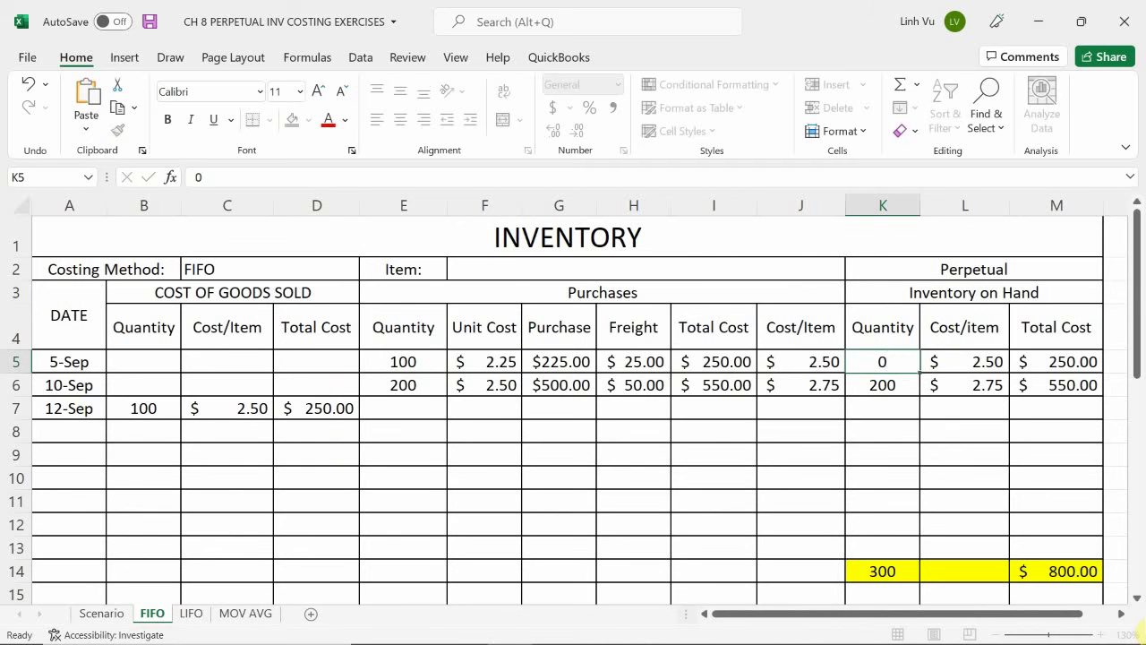
pyautogui.press('Return')
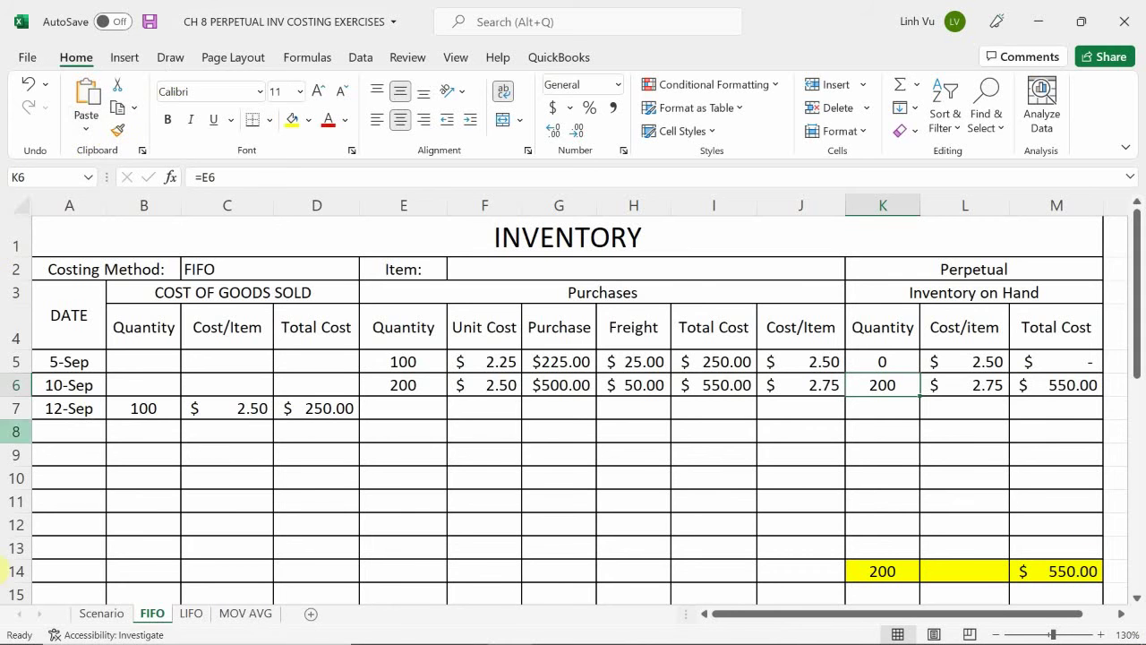
# Enter 20 in B8 as the remaining cost of goods sold quantity for the 12-Sep sale
pyautogui.click(158, 431)
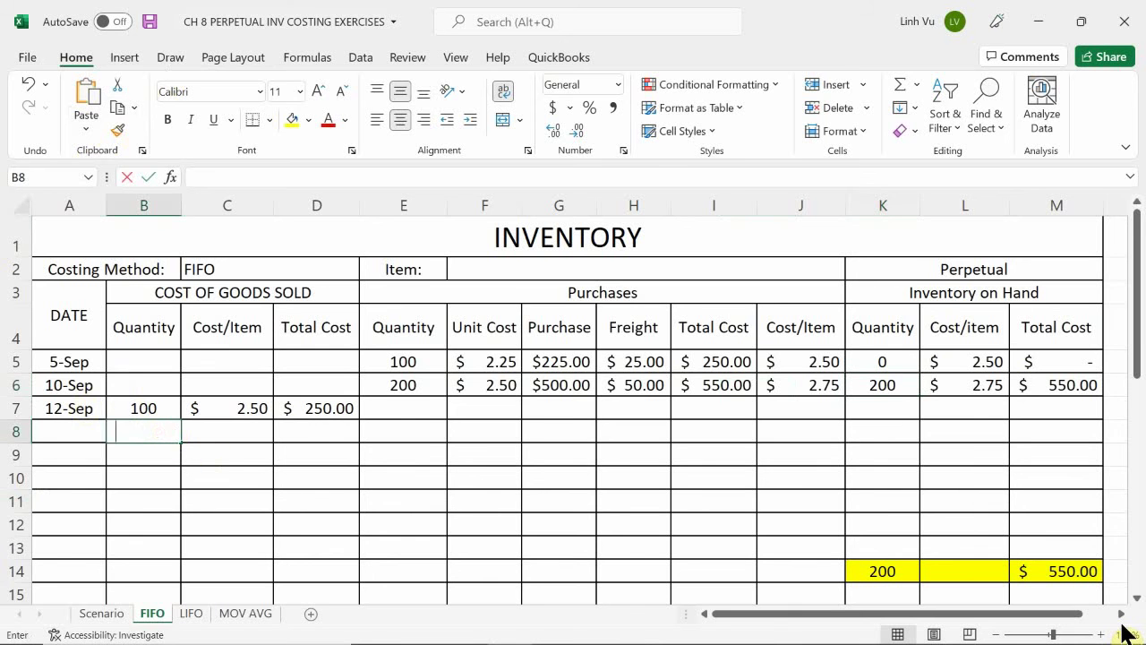
pyautogui.write('20')
pyautogui.press('Return')
# Total the two quantities of the 12-Sep sale in B9 with =B7+B8
pyautogui.write('=')
pyautogui.press('Up')
pyautogui.press('Up')
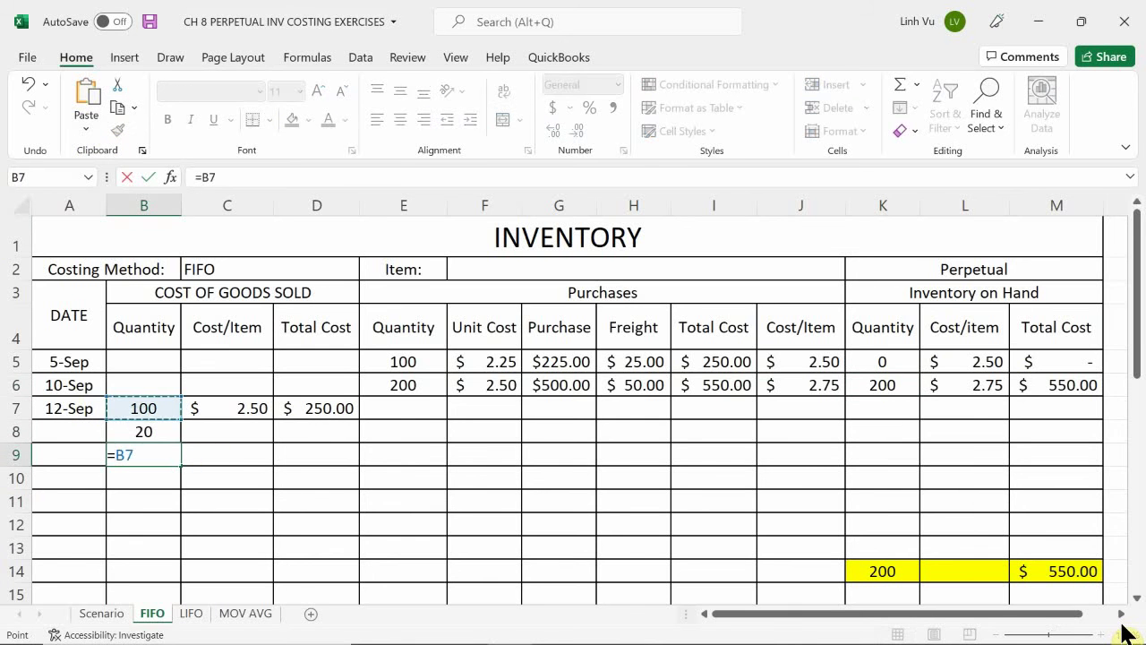
pyautogui.write('+')
pyautogui.press('Up')
pyautogui.press('Return')
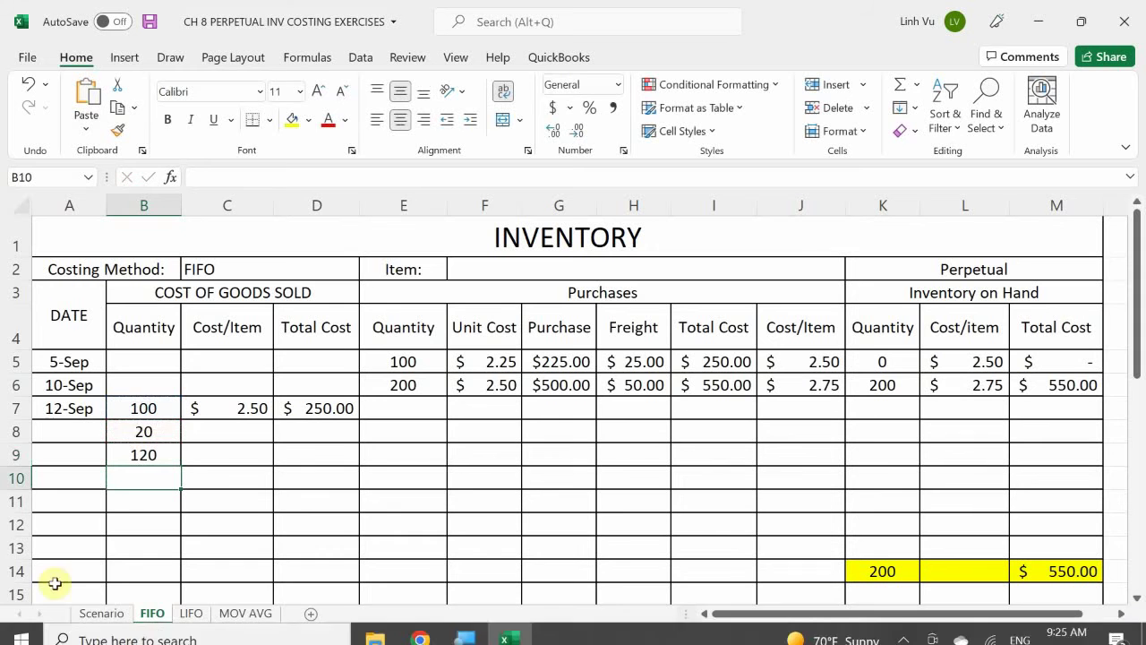
# Fill the cost of goods sold subtotal row B9:D9 with yellow
pyautogui.moveTo(139, 455); pyautogui.dragTo(300, 459)
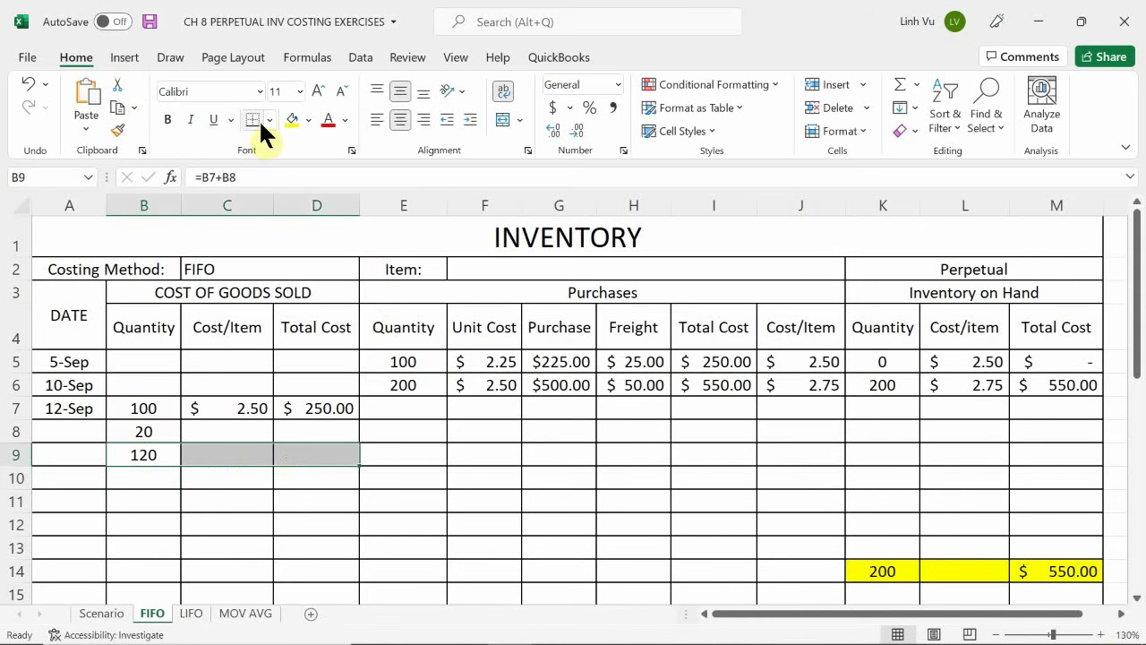
pyautogui.click(297, 126)
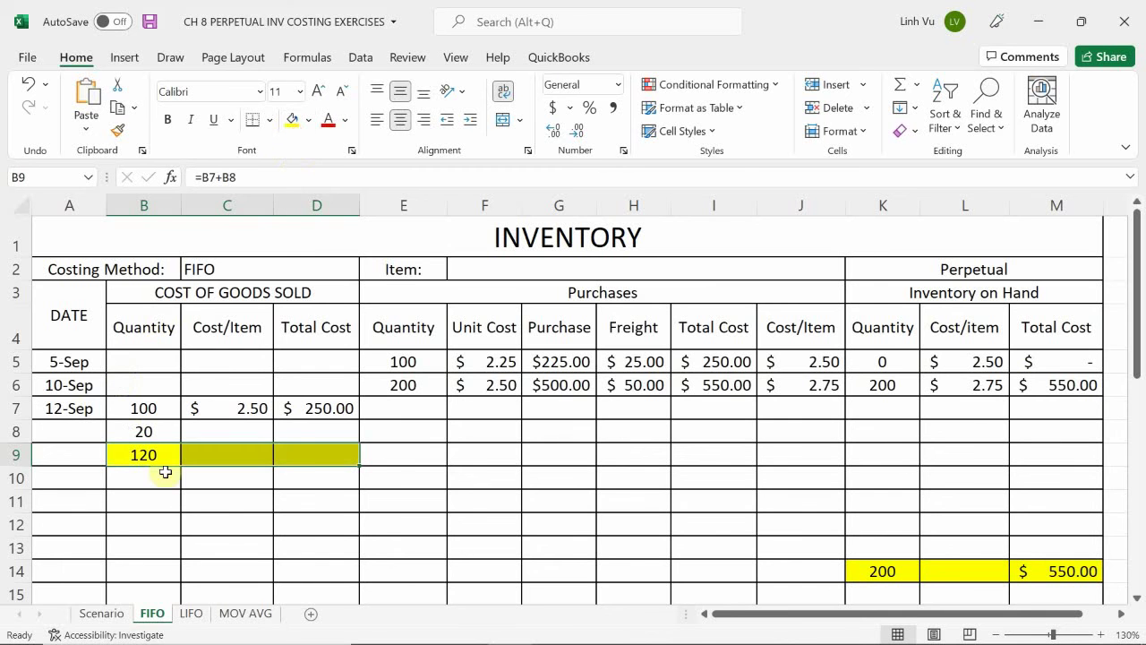
pyautogui.click(244, 429)
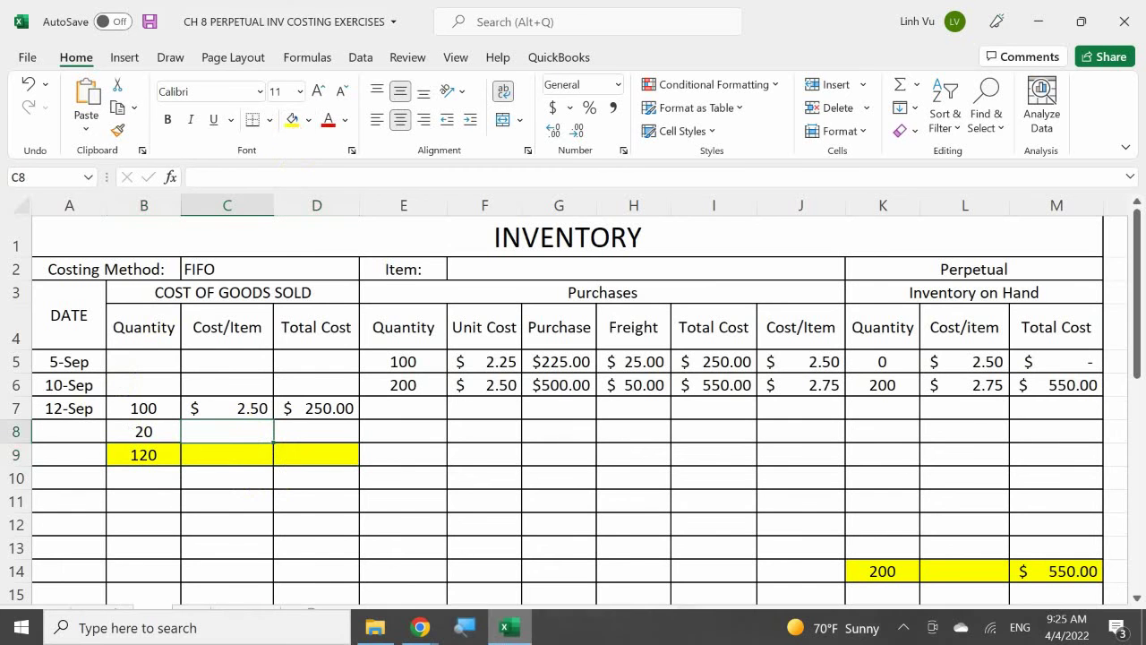
# Link the second cost per item of the 12-Sep sale in C8 to the 10-Sep inventory cost with =L6
pyautogui.moveTo(507, 627)
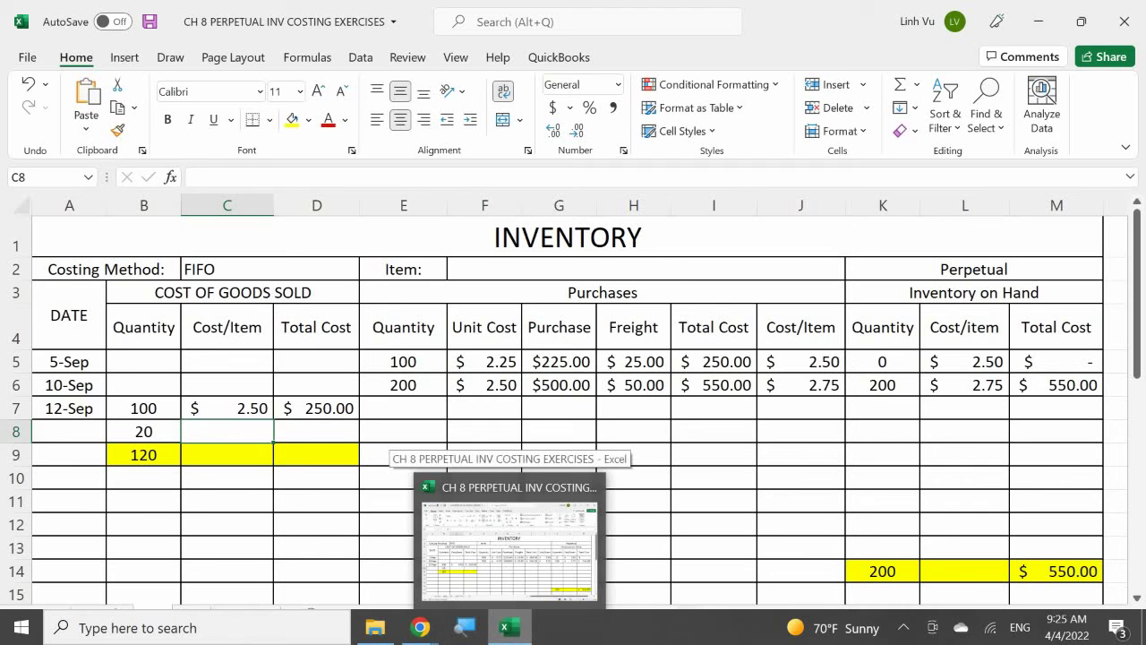
pyautogui.write('=')
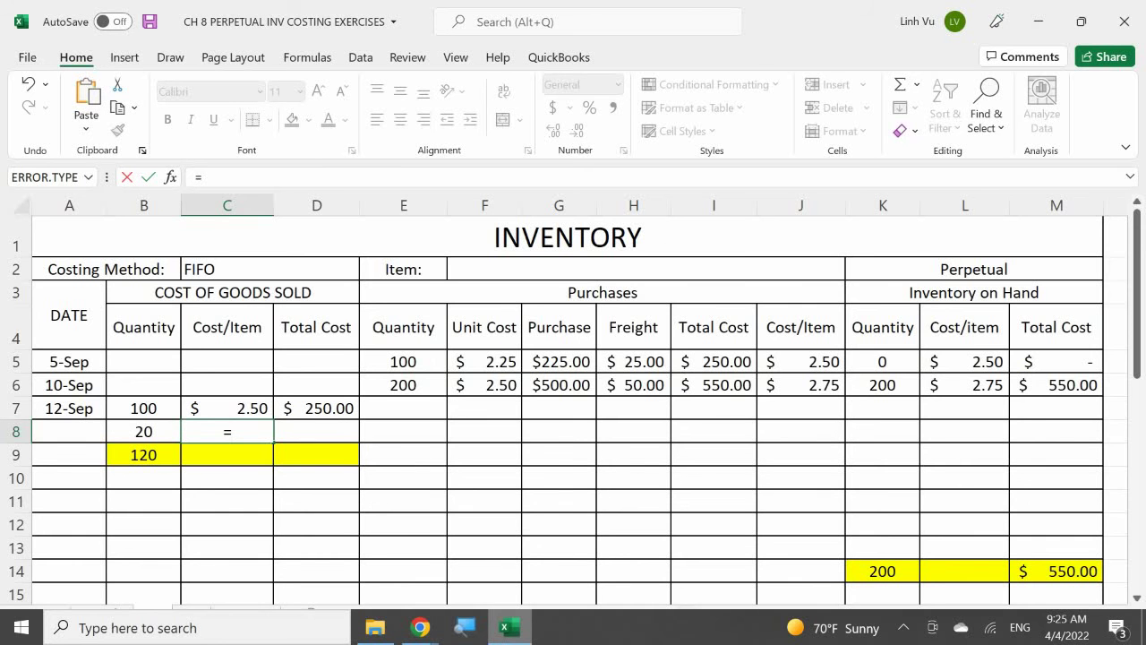
pyautogui.click(962, 383)
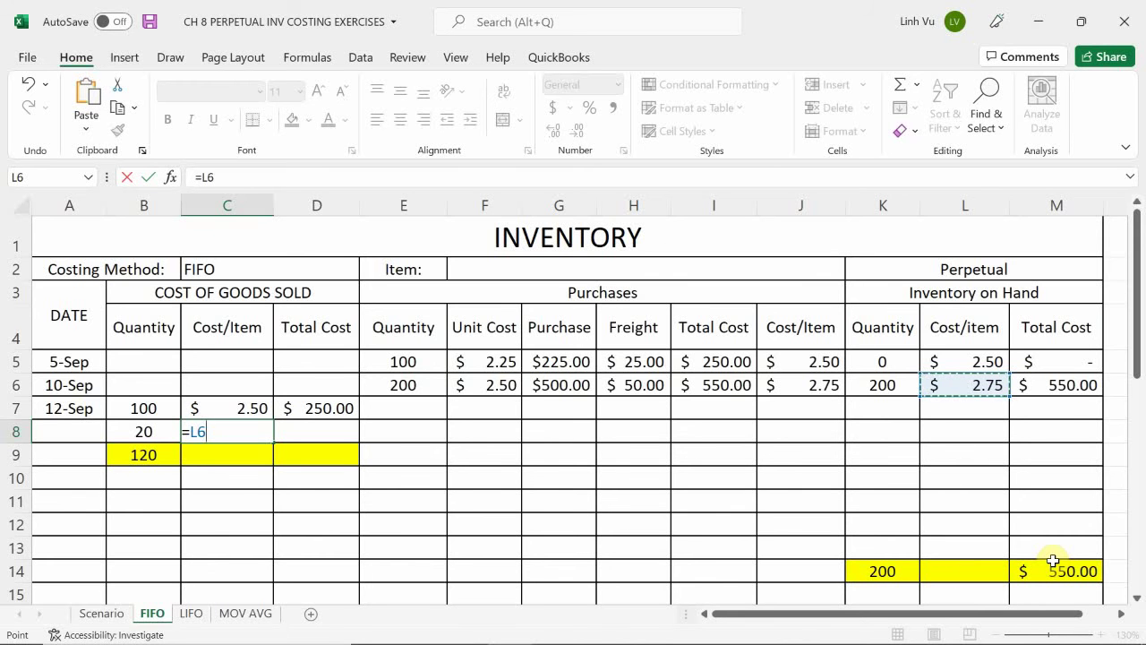
pyautogui.press('Return')
# Copy the rounded total cost formula from D7 down to D8
pyautogui.press('Right')
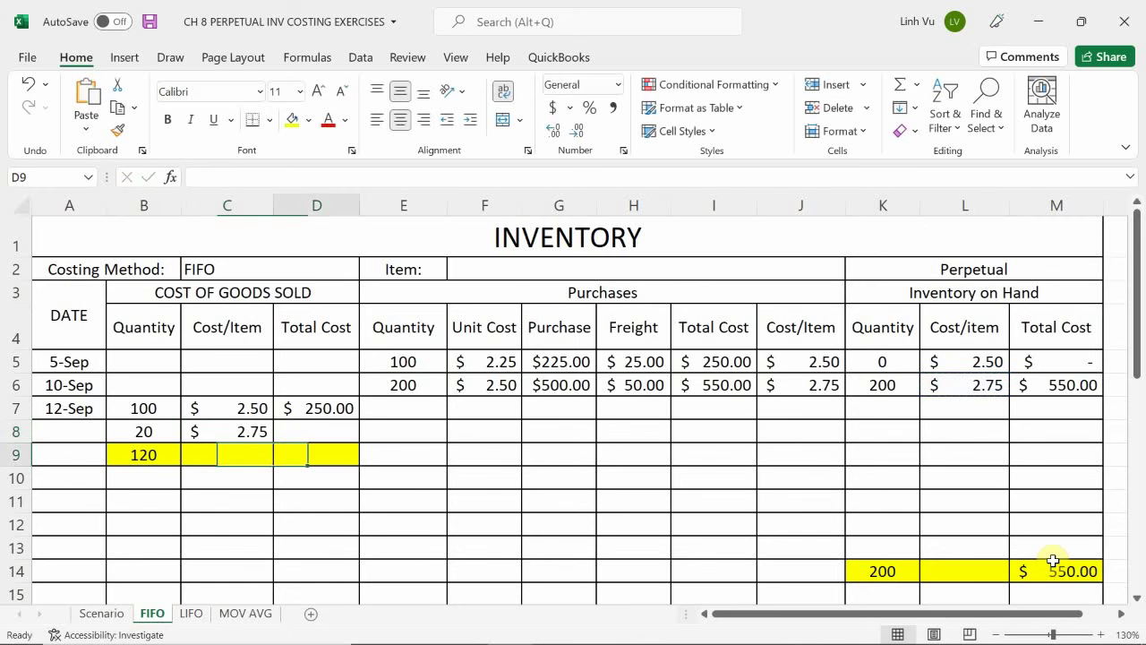
pyautogui.press('Up')
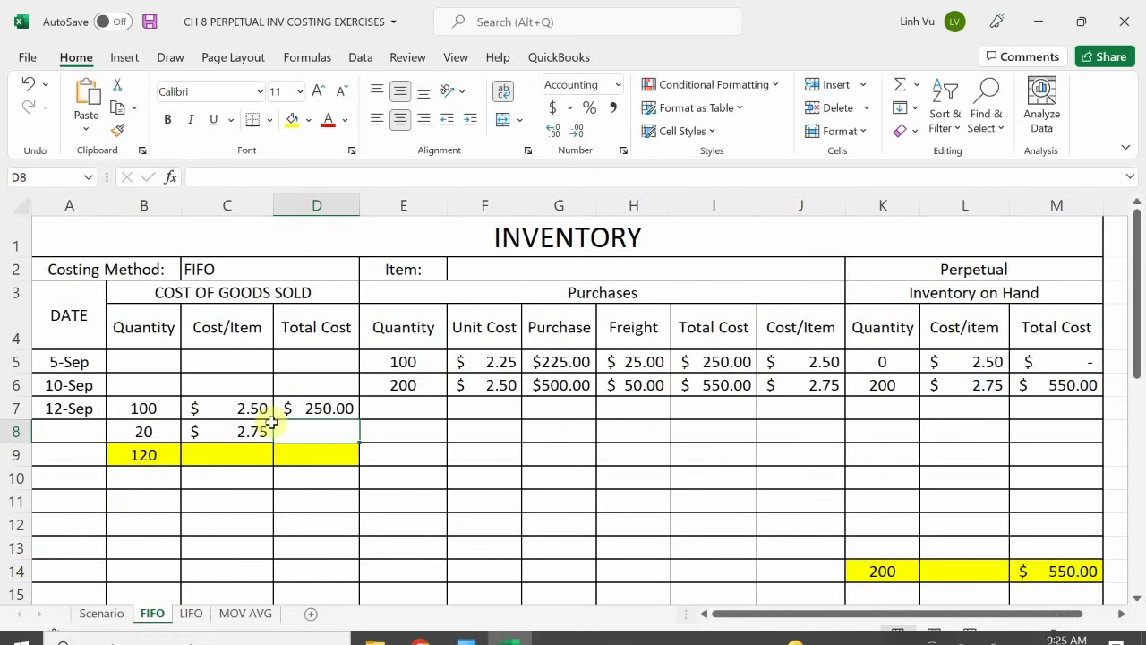
pyautogui.click(319, 403)
pyautogui.moveTo(360, 421); pyautogui.dragTo(361, 443)
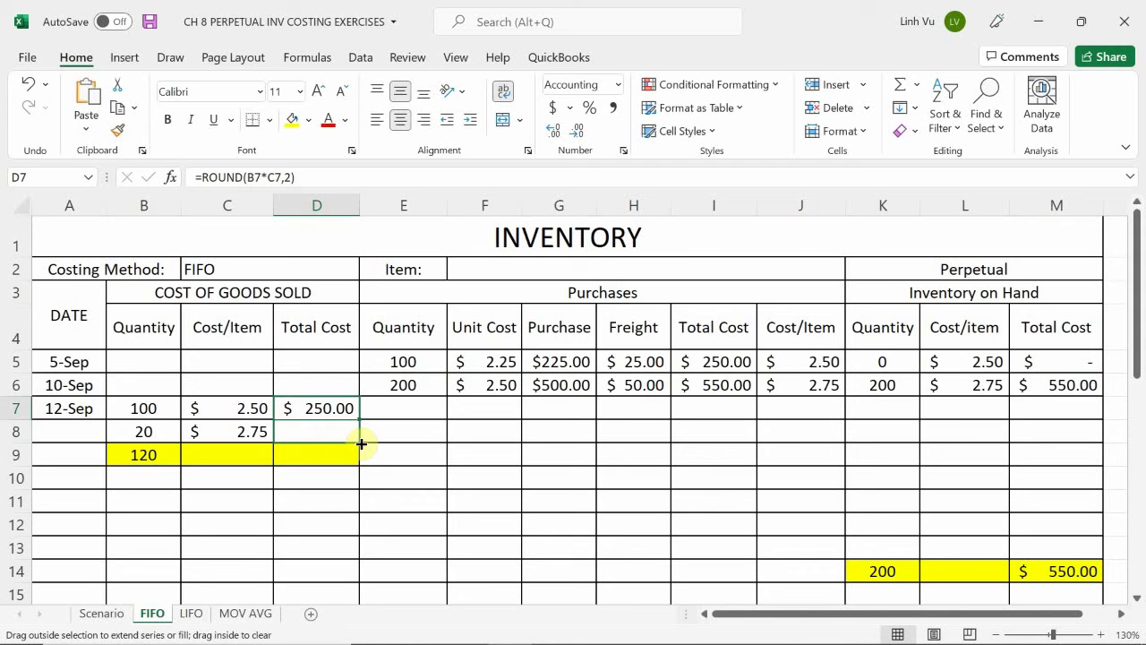
pyautogui.moveTo(361, 443); pyautogui.dragTo(361, 443)
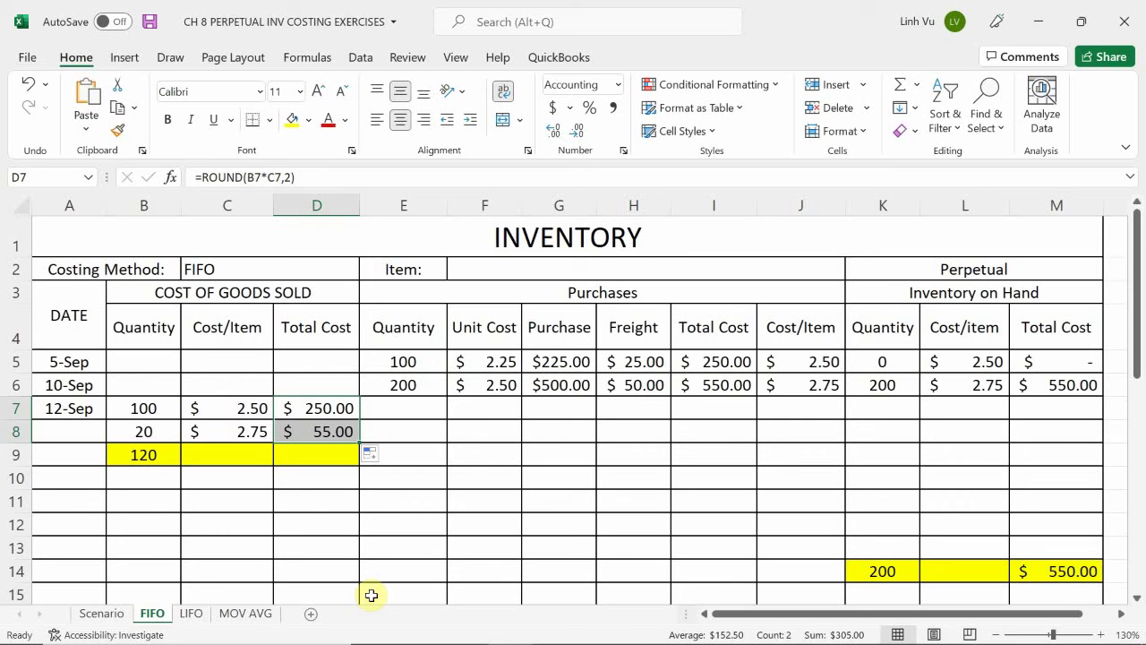
# Total the two cost of goods sold amounts in D9 with =D8+D7
pyautogui.click(342, 455)
pyautogui.moveTo(345, 643)
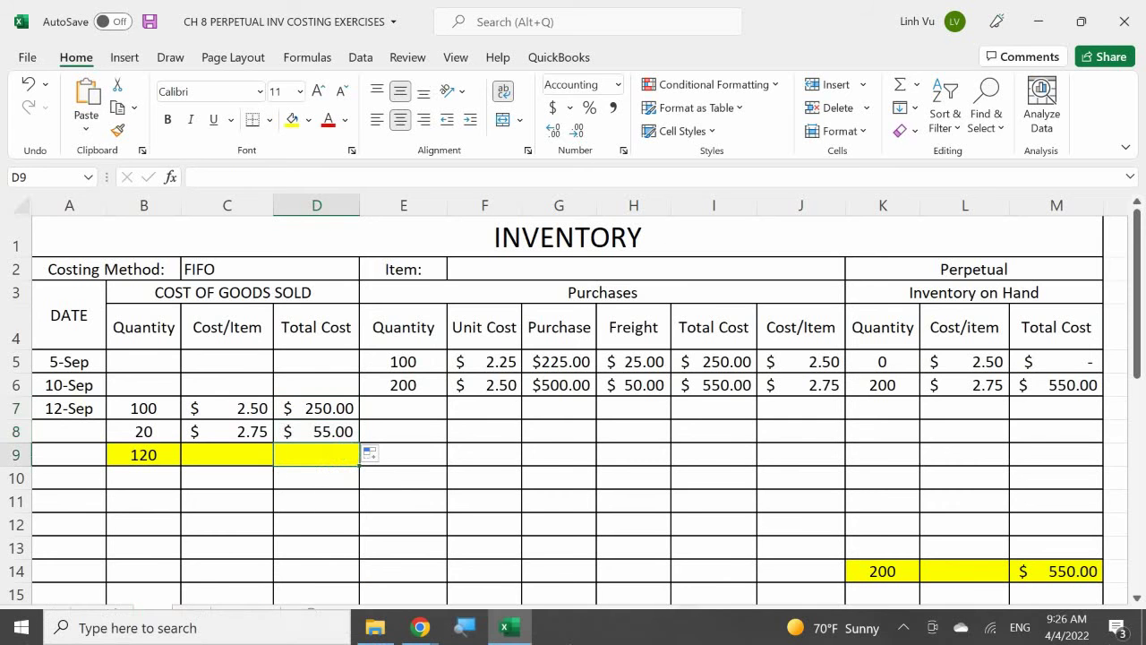
pyautogui.write('=')
pyautogui.press('Up')
pyautogui.press('Up')
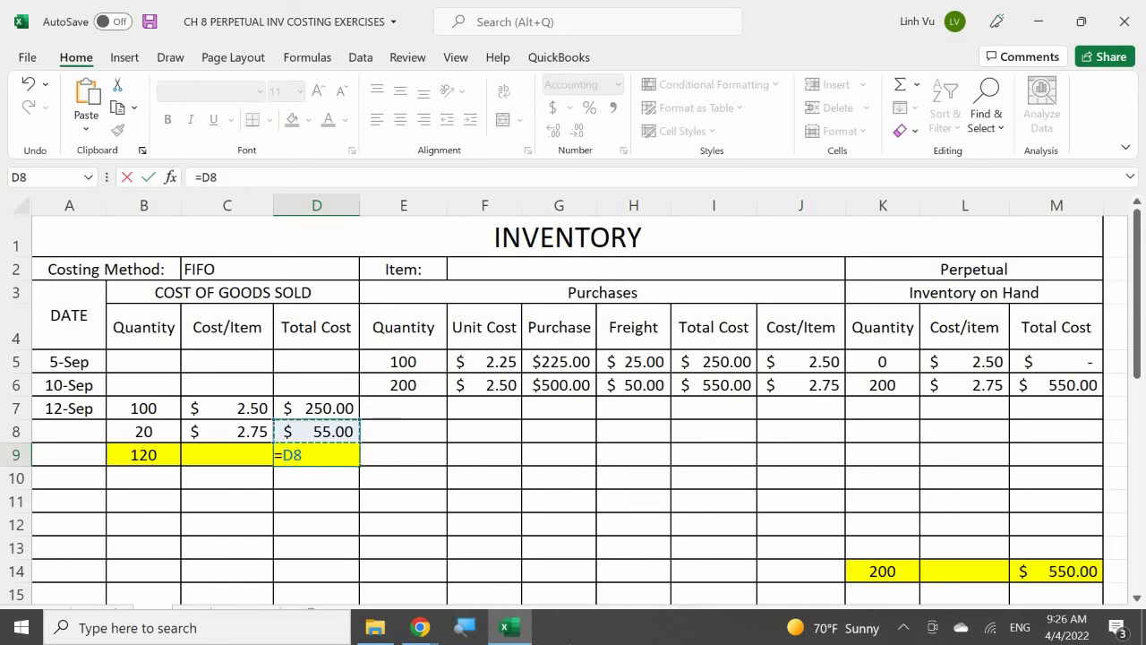
pyautogui.write('+')
pyautogui.press('Up')
pyautogui.press('Return')
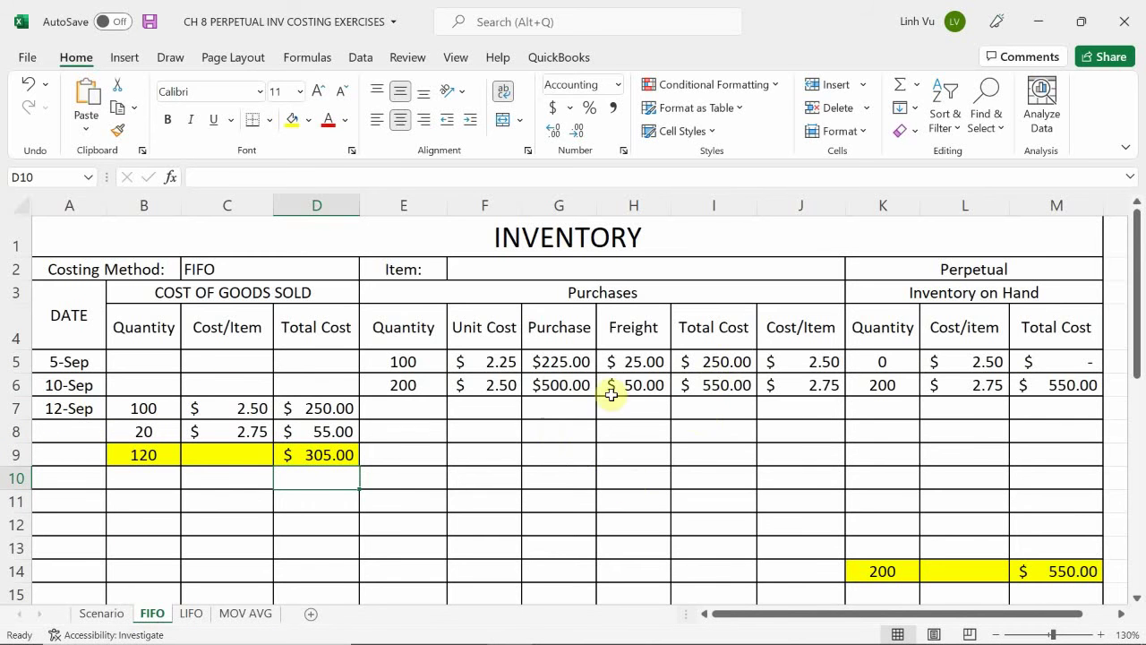
# Reduce the 10-Sep Inventory on Hand quantity in K6 with =200-20
pyautogui.click(891, 385)
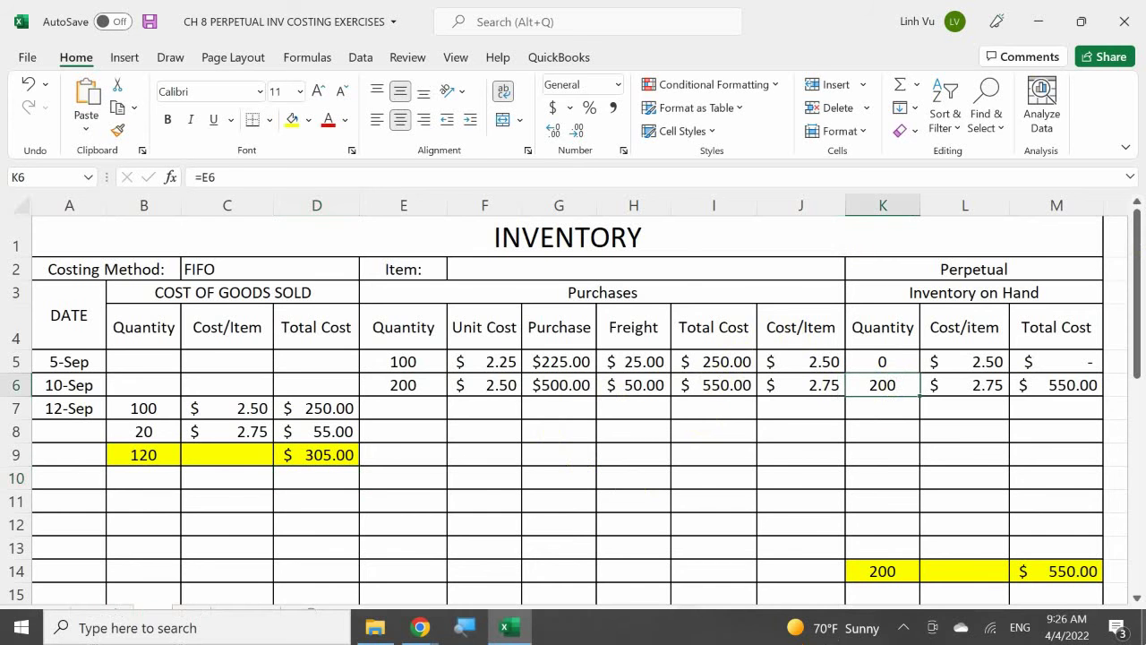
pyautogui.write('=200-')
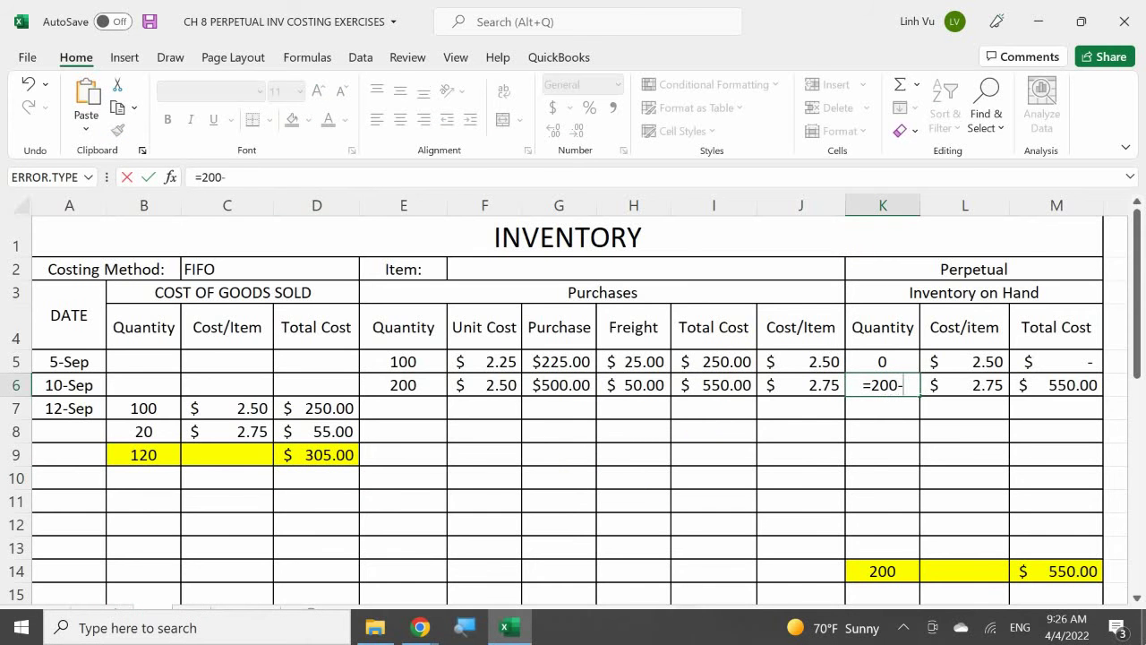
pyautogui.write('20')
pyautogui.press('Return')
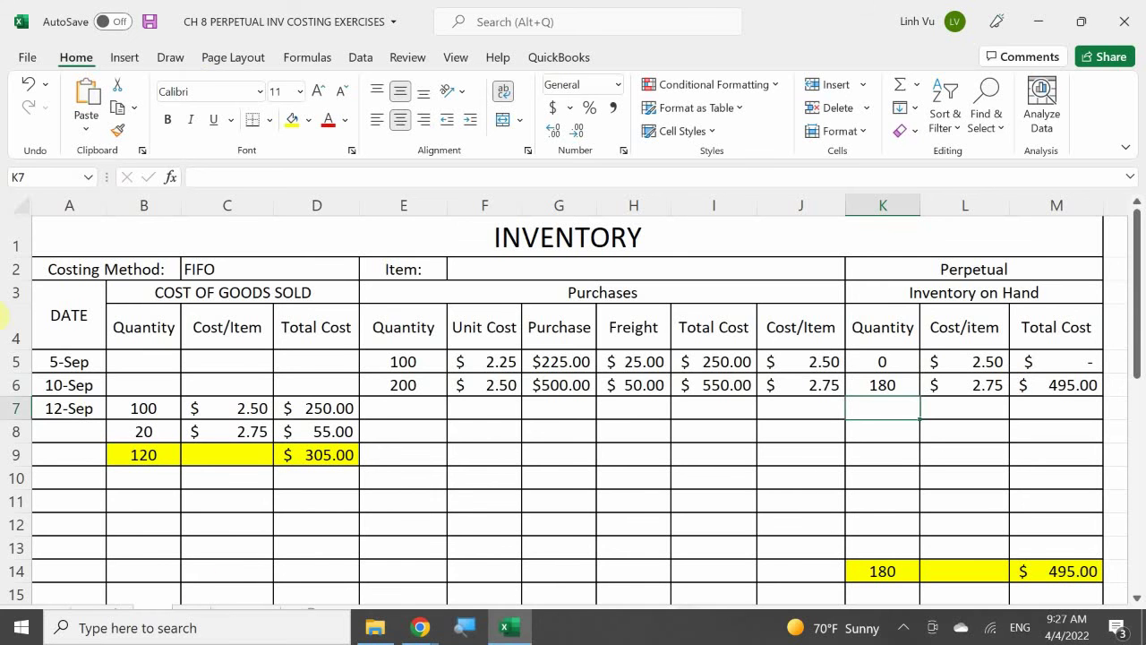
# Check the sale dates on the Scenario sheet and correct the first sale's date in A7 of the FIFO sheet to 9/15
pyautogui.click(102, 614)
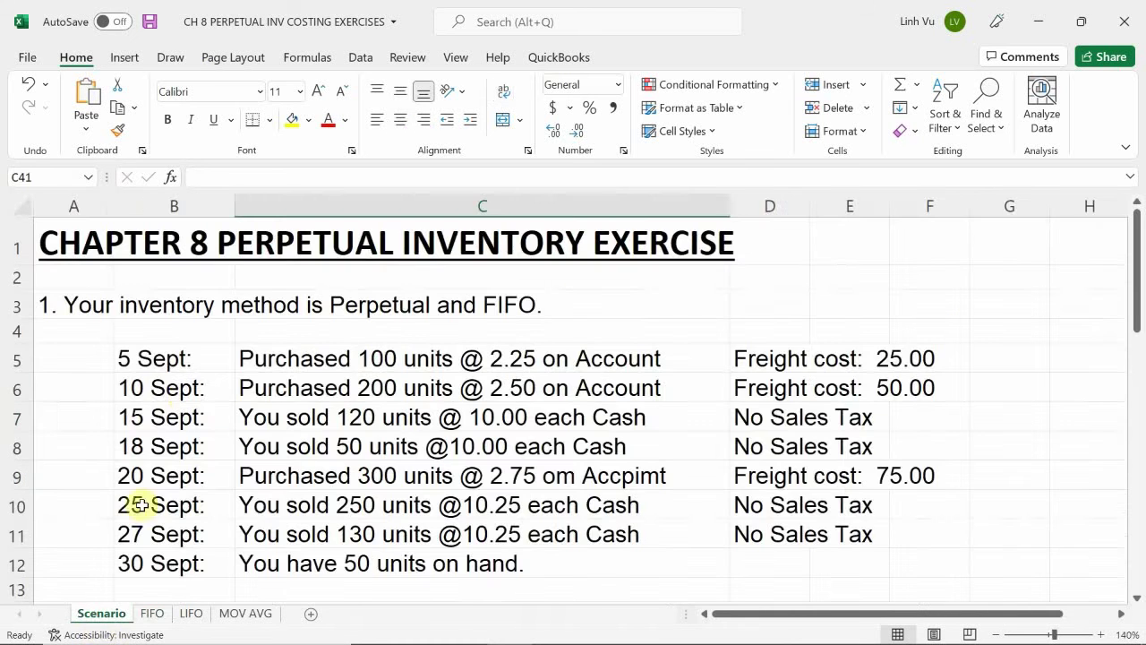
pyautogui.scroll(-1, 183, 397)
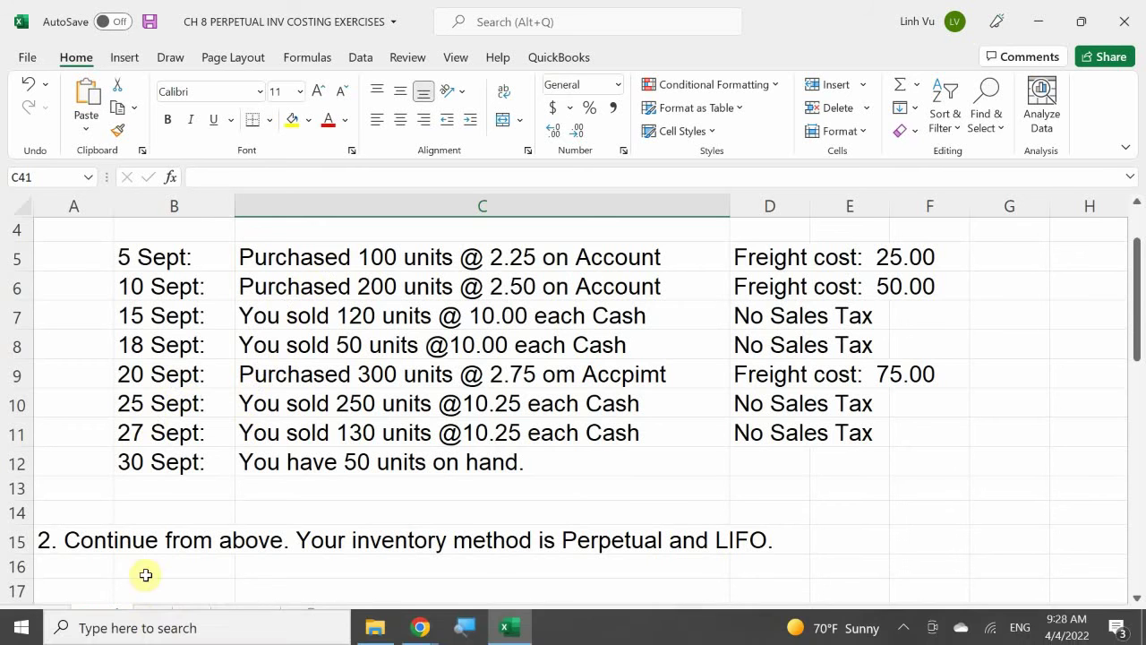
pyautogui.click(153, 613)
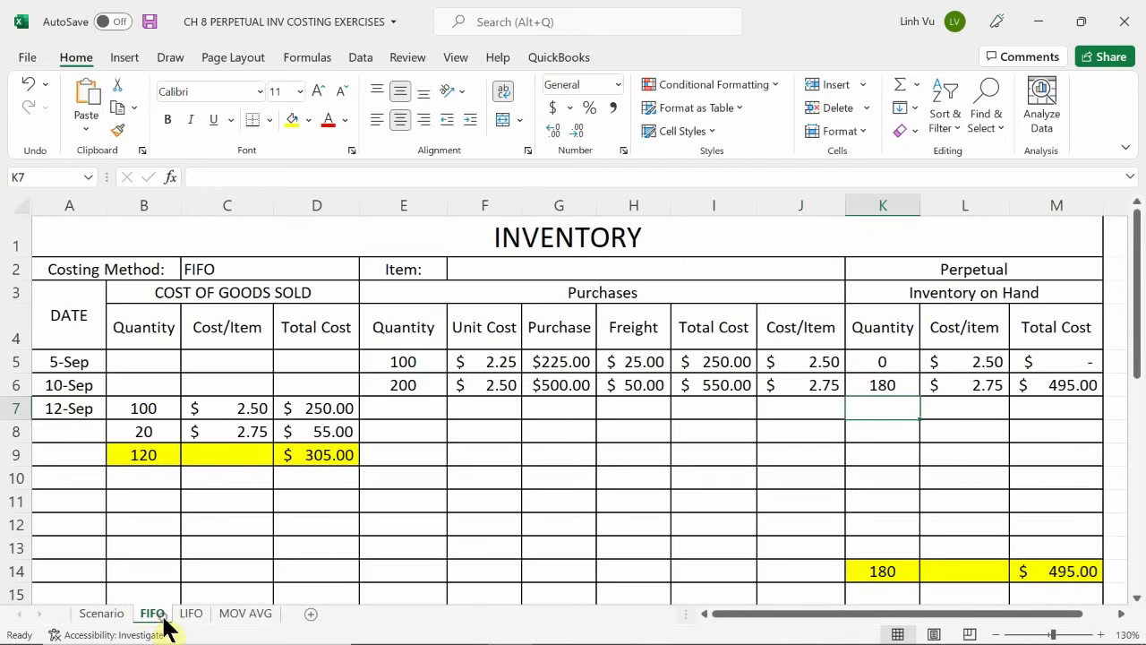
pyautogui.click(58, 419)
pyautogui.write('9/15')
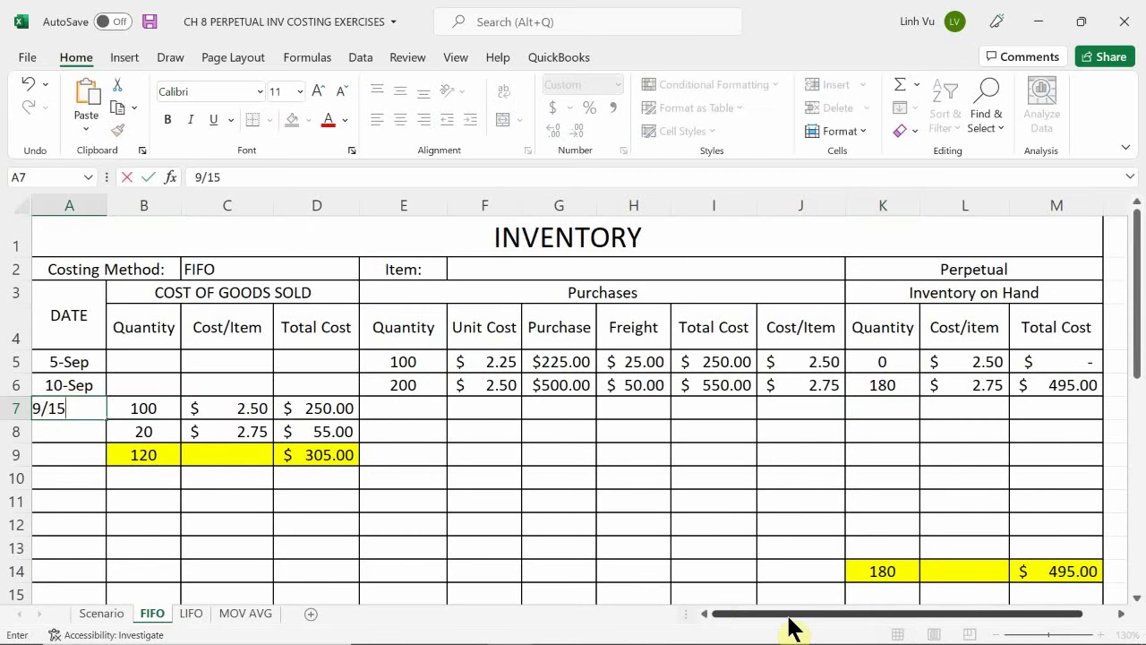
pyautogui.press('Return')
# Start the next sale in row 10 with the date 9/18 and a cost of goods sold quantity of 50
pyautogui.press('Return')
pyautogui.press('Return')
pyautogui.write('9/')
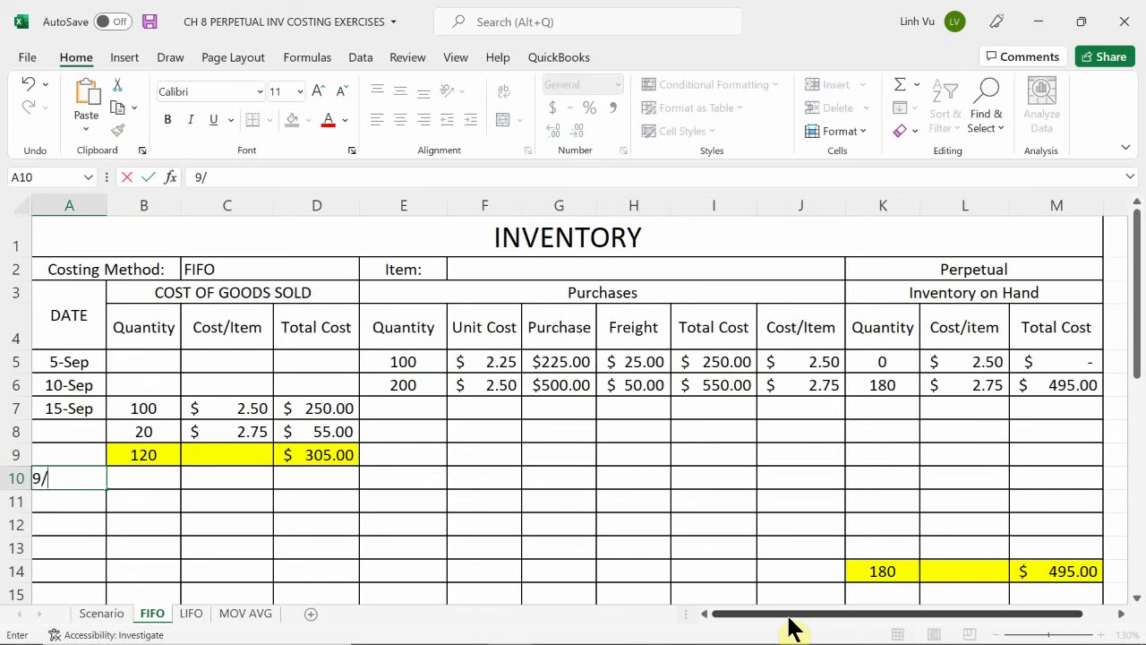
pyautogui.write('18')
pyautogui.press('Return')
pyautogui.press('Right')
pyautogui.press('Up')
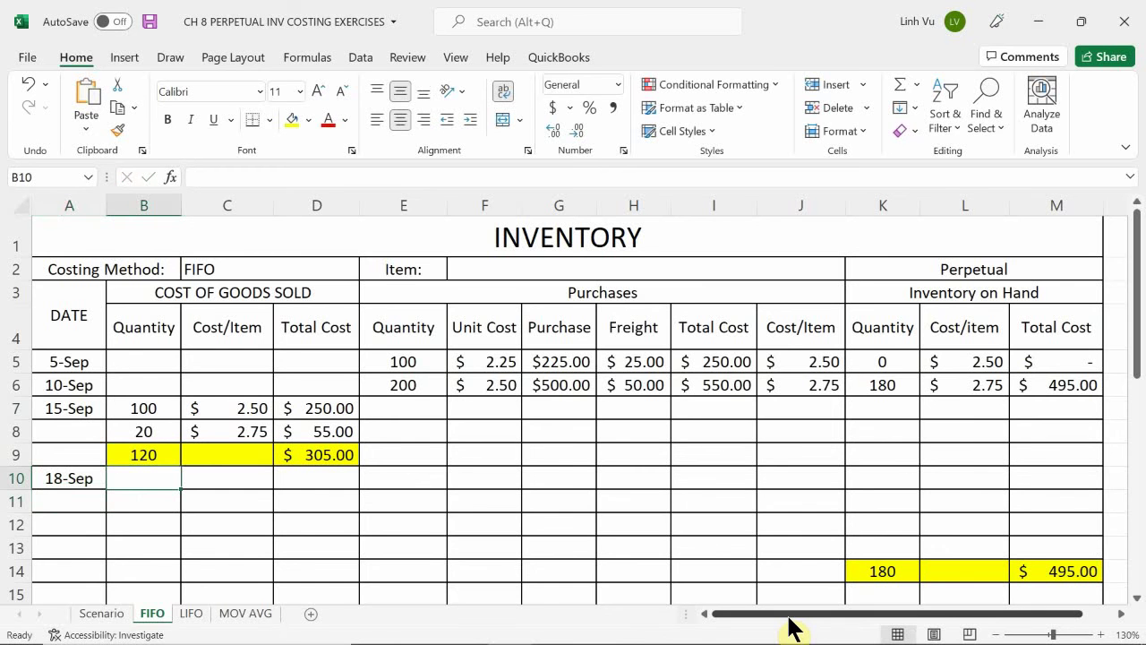
pyautogui.write('50')
pyautogui.press('Return')
# Link the 18-Sep sale's cost per item in C10 to the 10-Sep inventory cost with =L6
pyautogui.press('Right')
pyautogui.press('Up')
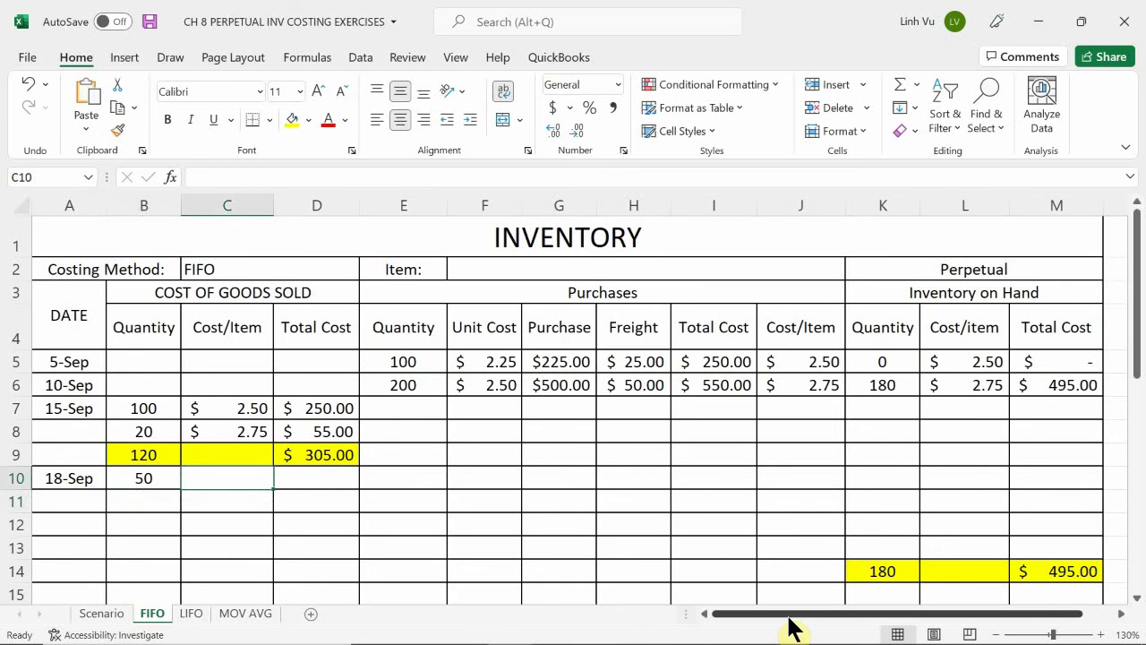
pyautogui.write('=')
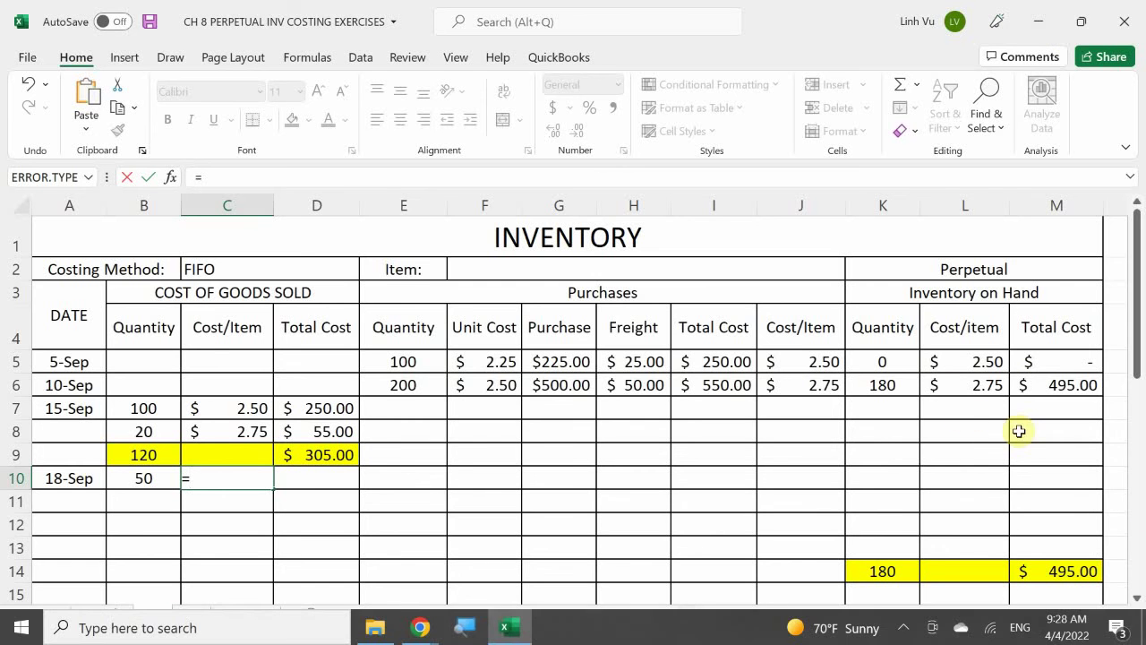
pyautogui.click(958, 392)
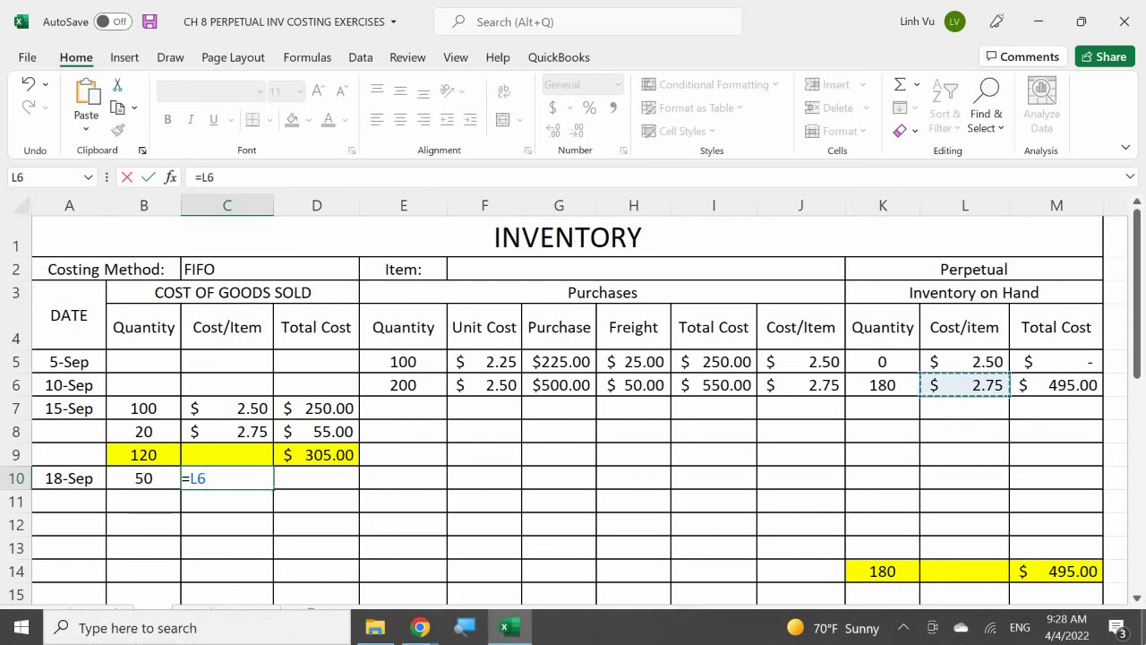
pyautogui.press('Return')
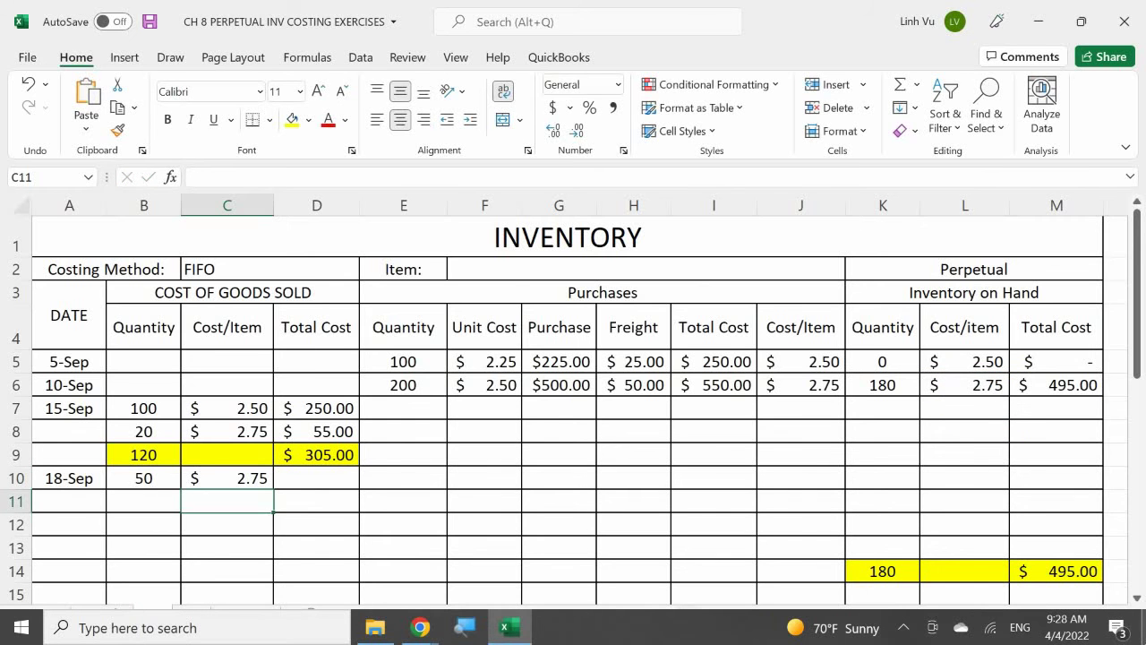
# Calculate the 18-Sep sale's total cost in D10 with =ROUND(B10*C10,2)
pyautogui.click(316, 500)
pyautogui.write('=')
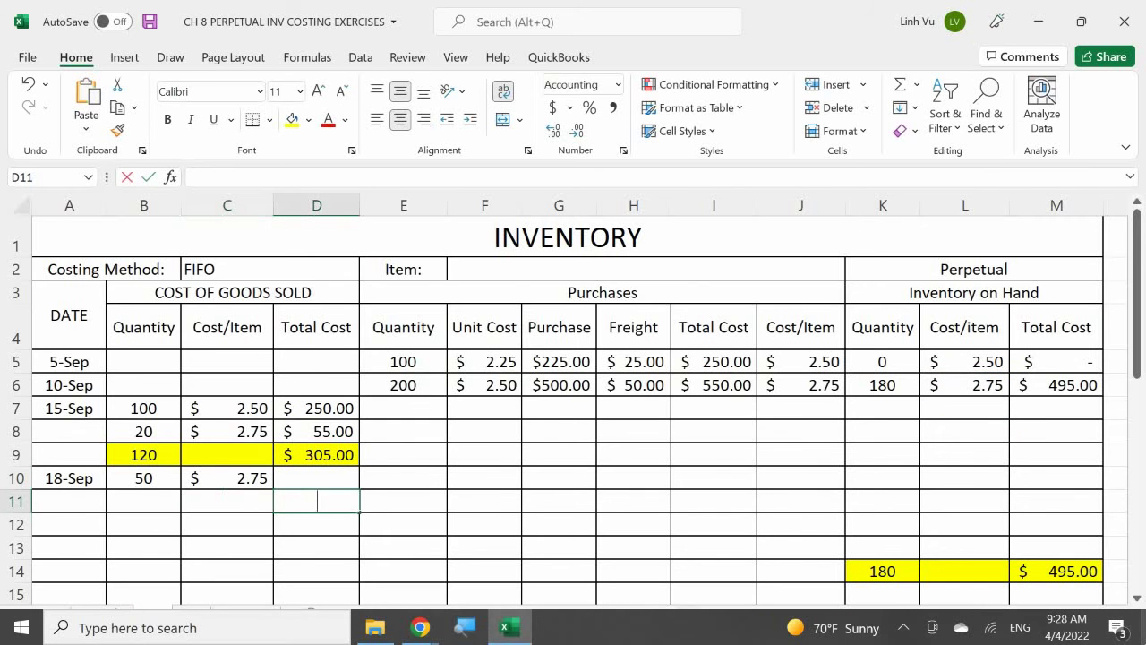
pyautogui.press('BackSpace')
pyautogui.press('Up')
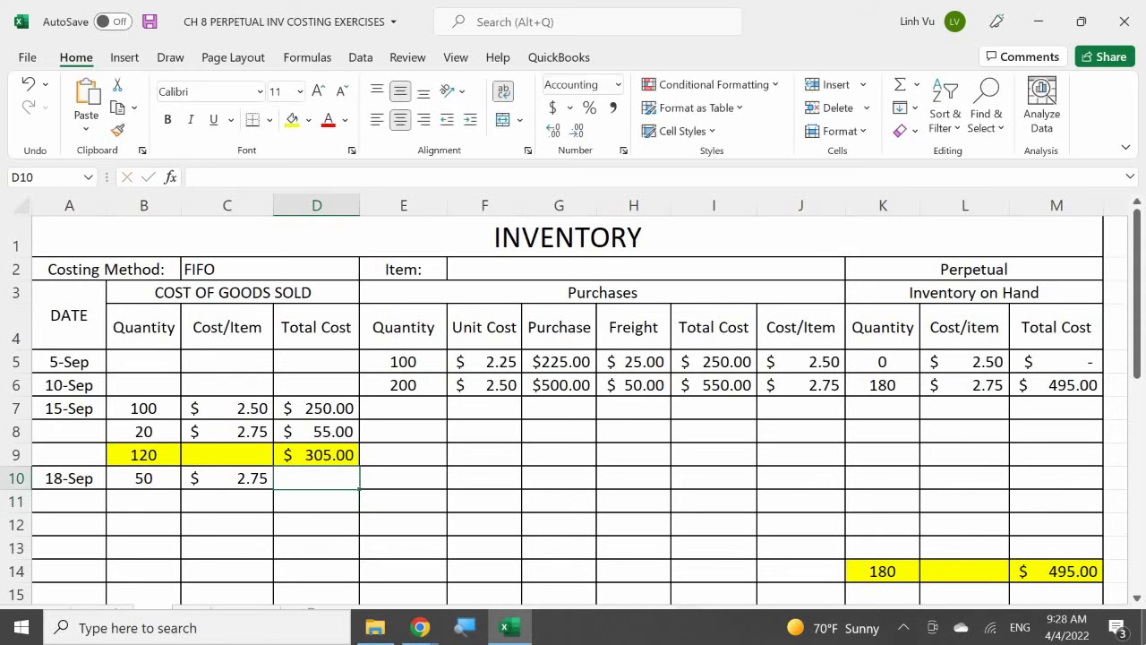
pyautogui.write('=')
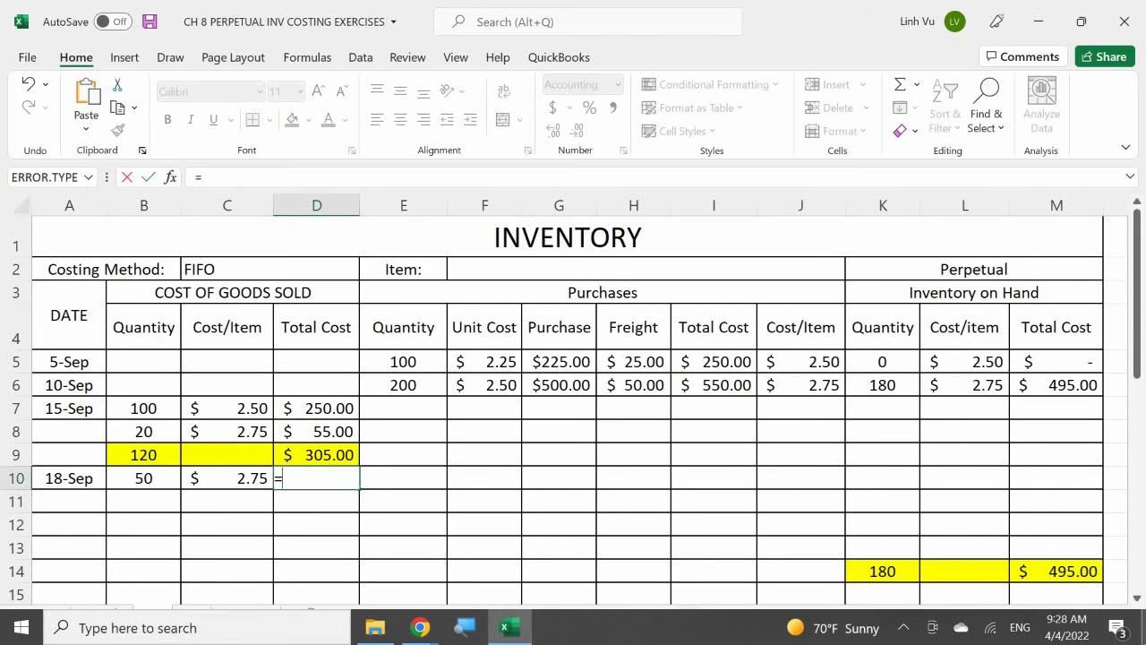
pyautogui.write('T')
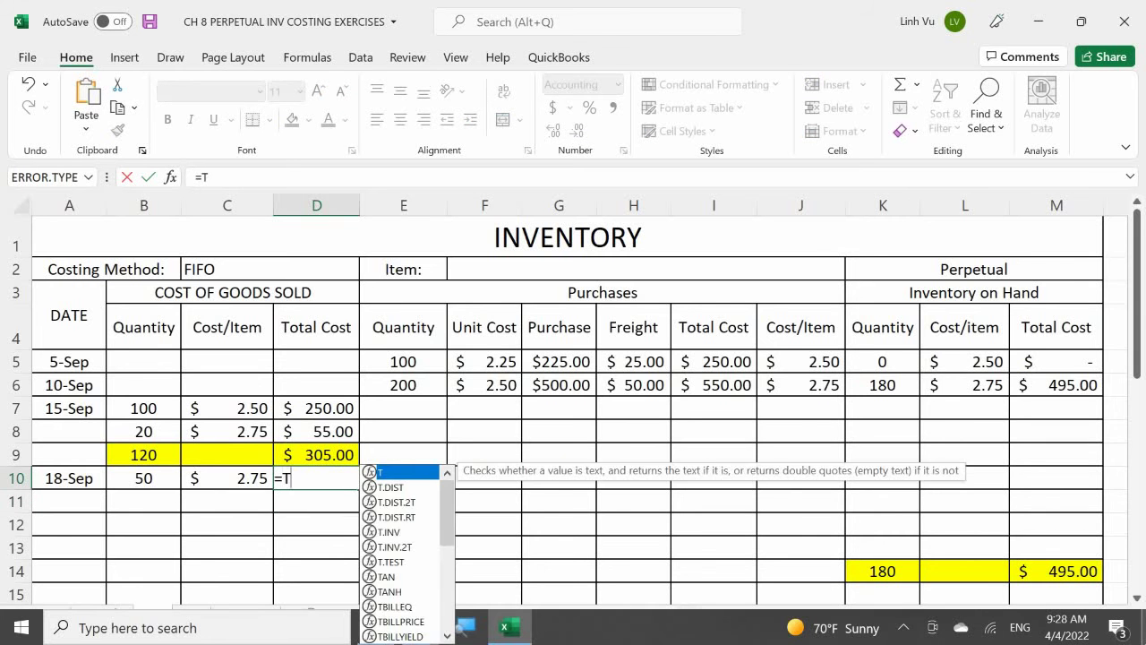
pyautogui.press('BackSpace')
pyautogui.write('ROUND(')
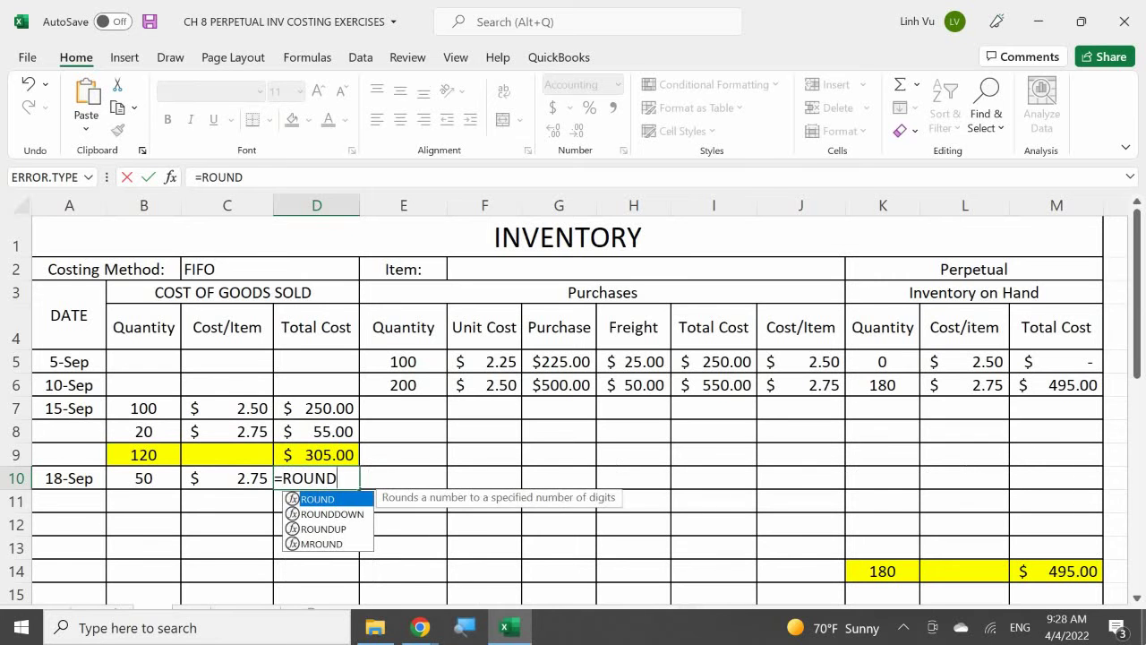
pyautogui.press('Left')
pyautogui.press('Left')
pyautogui.write('*')
pyautogui.press('Left')
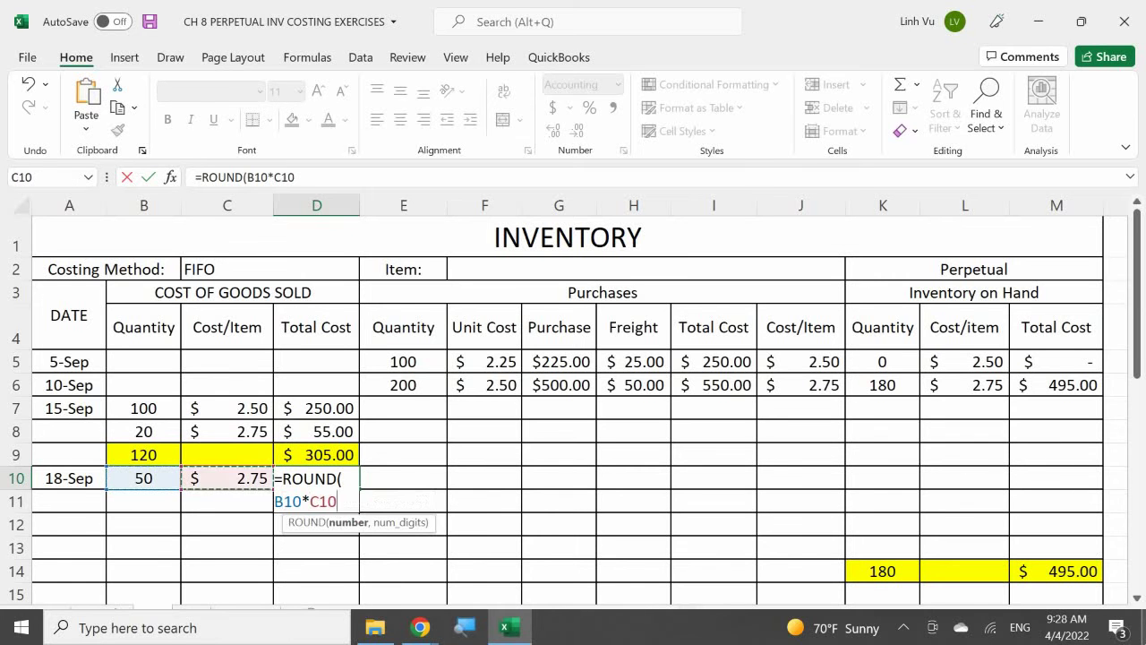
pyautogui.write(',2')
pyautogui.press('Return')
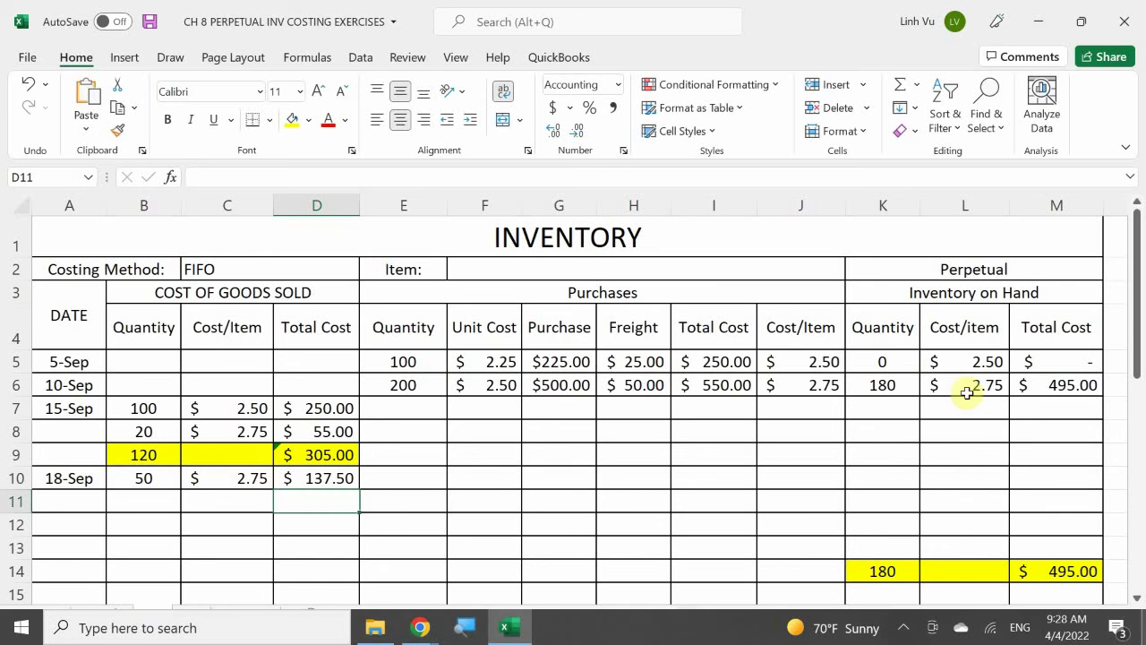
# Deduct the 18-Sep sale from the 10-Sep Inventory on Hand quantity in K6 with =180-50
pyautogui.click(891, 387)
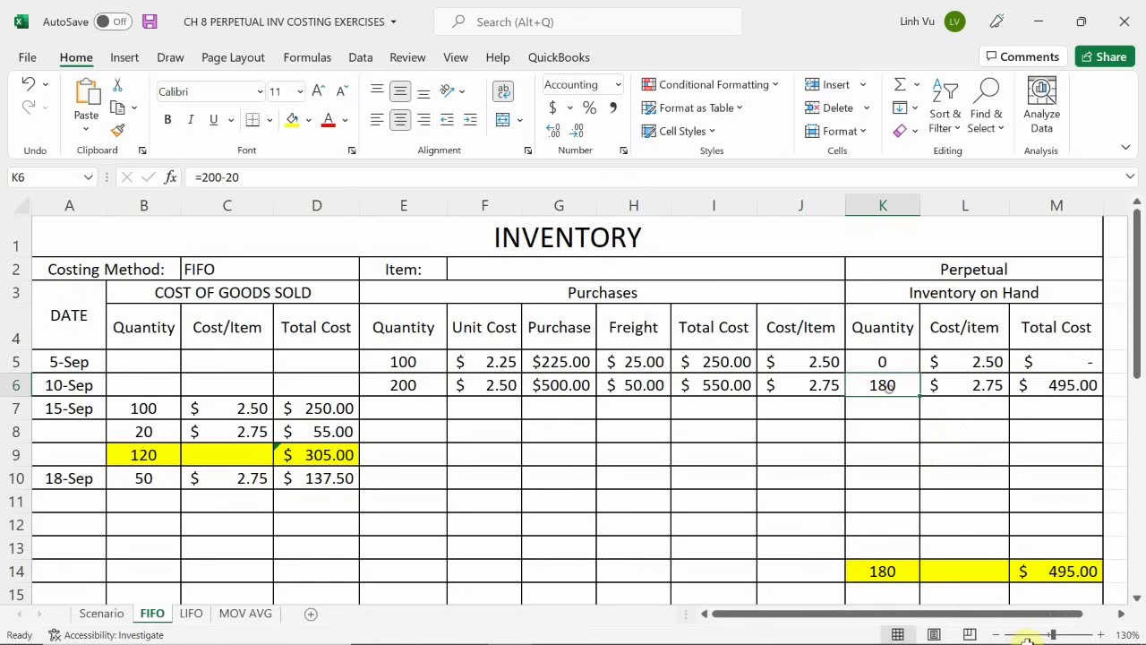
pyautogui.write('=180')
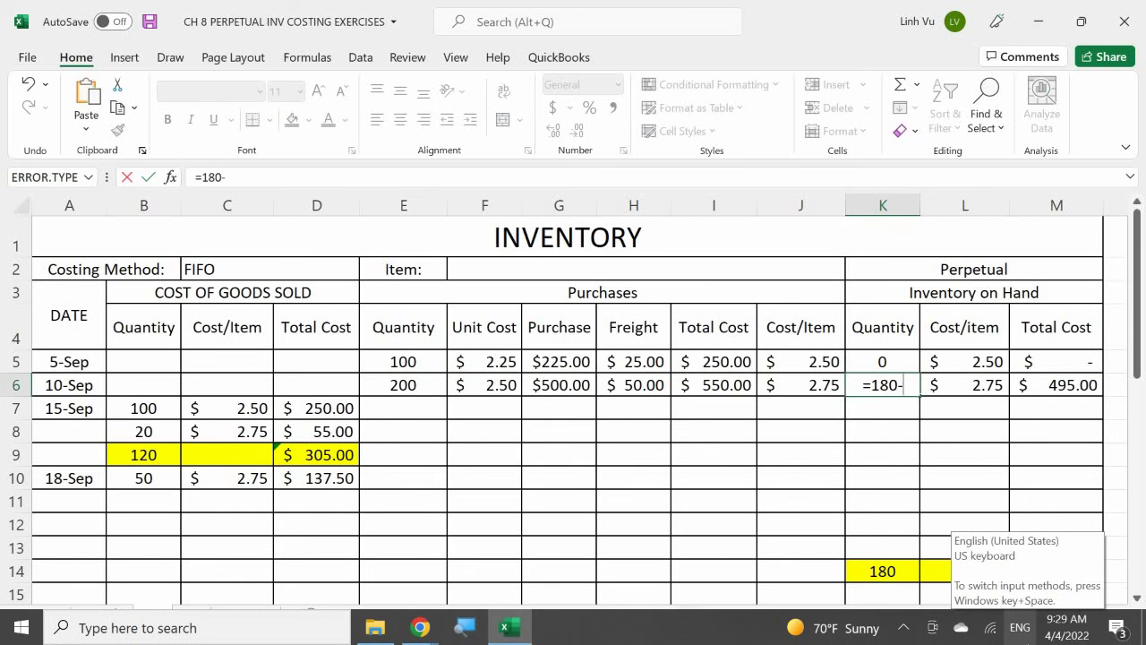
pyautogui.write('-50')
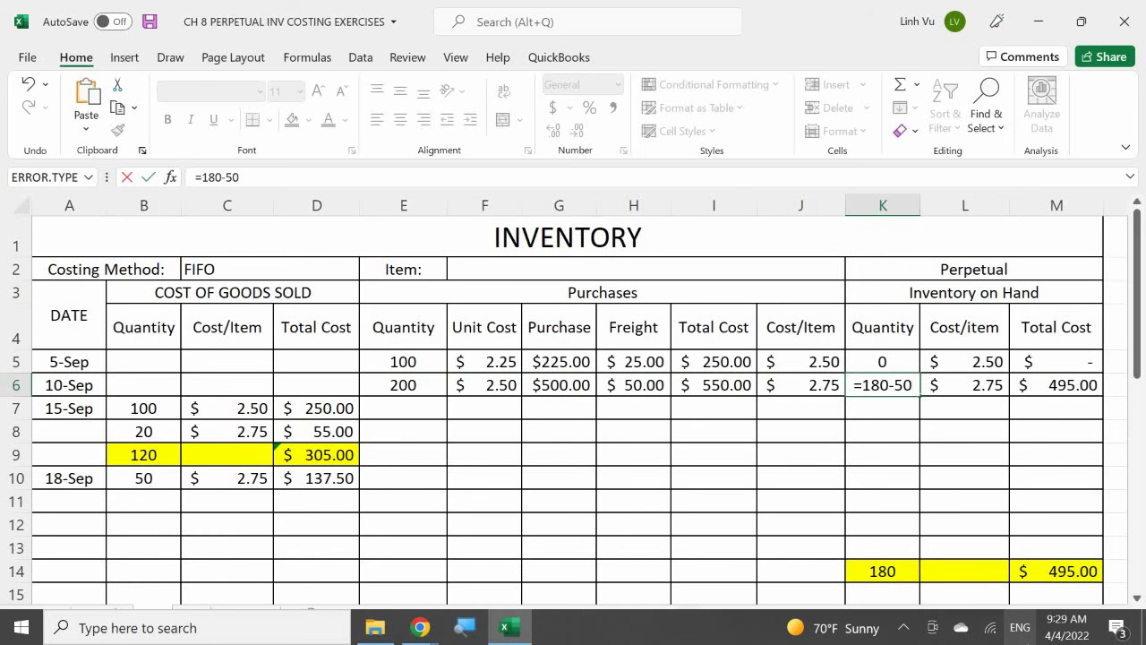
pyautogui.press('Return')
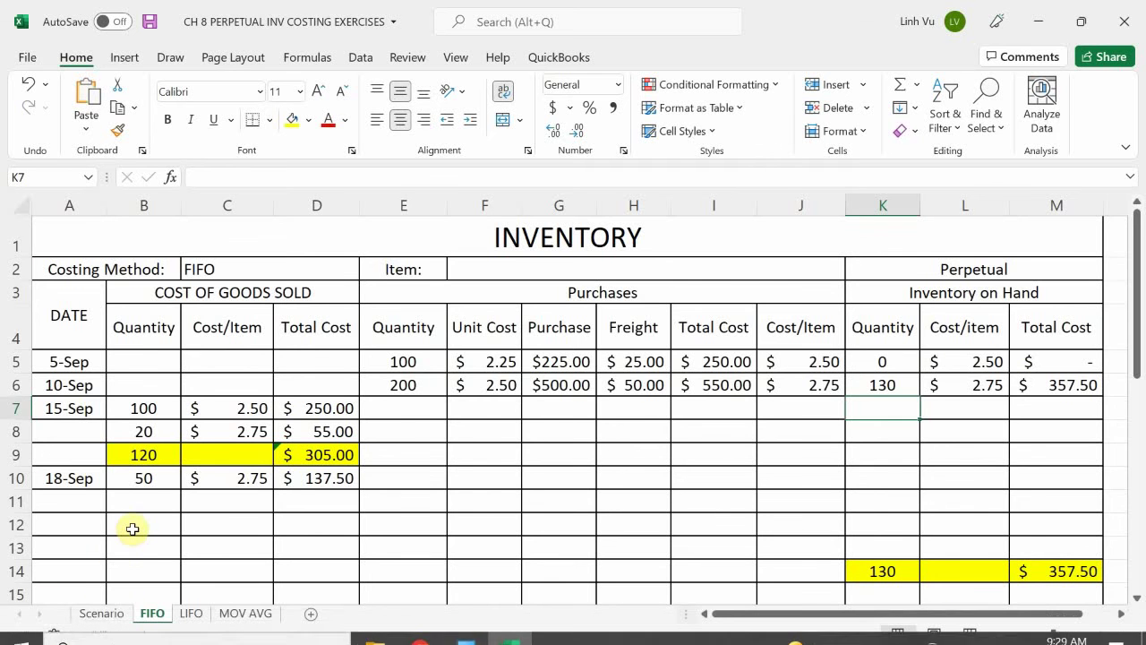
# Check the Scenario sheet for the next transaction and enter its date, 9/20, in A11 of the FIFO sheet
pyautogui.click(101, 615)
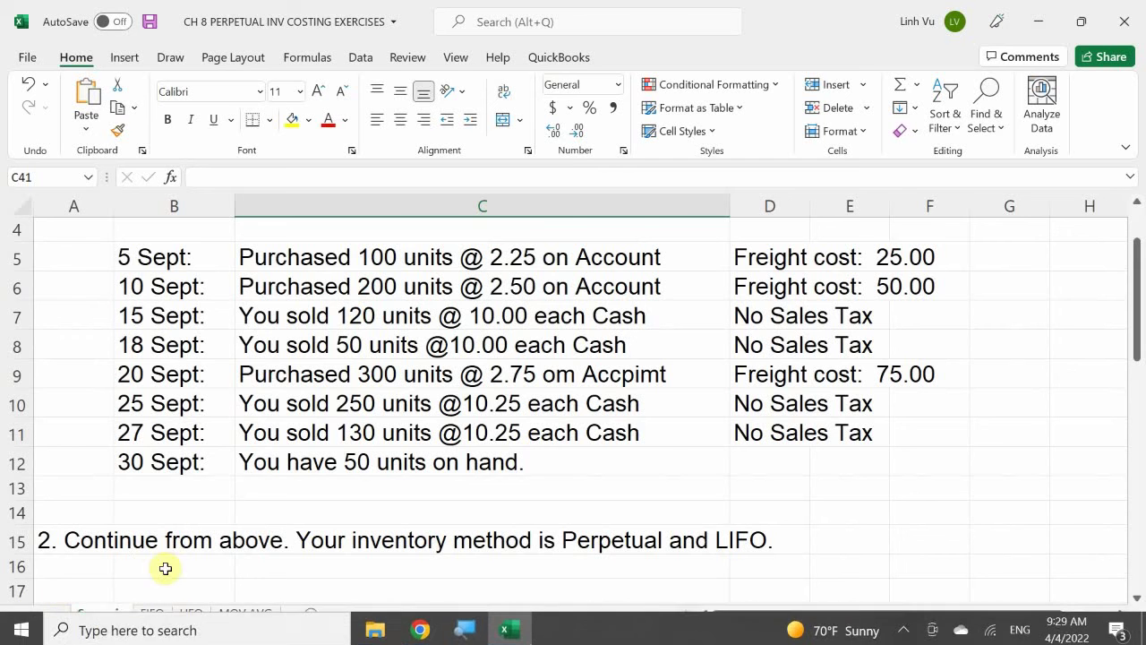
pyautogui.click(166, 616)
pyautogui.click(84, 507)
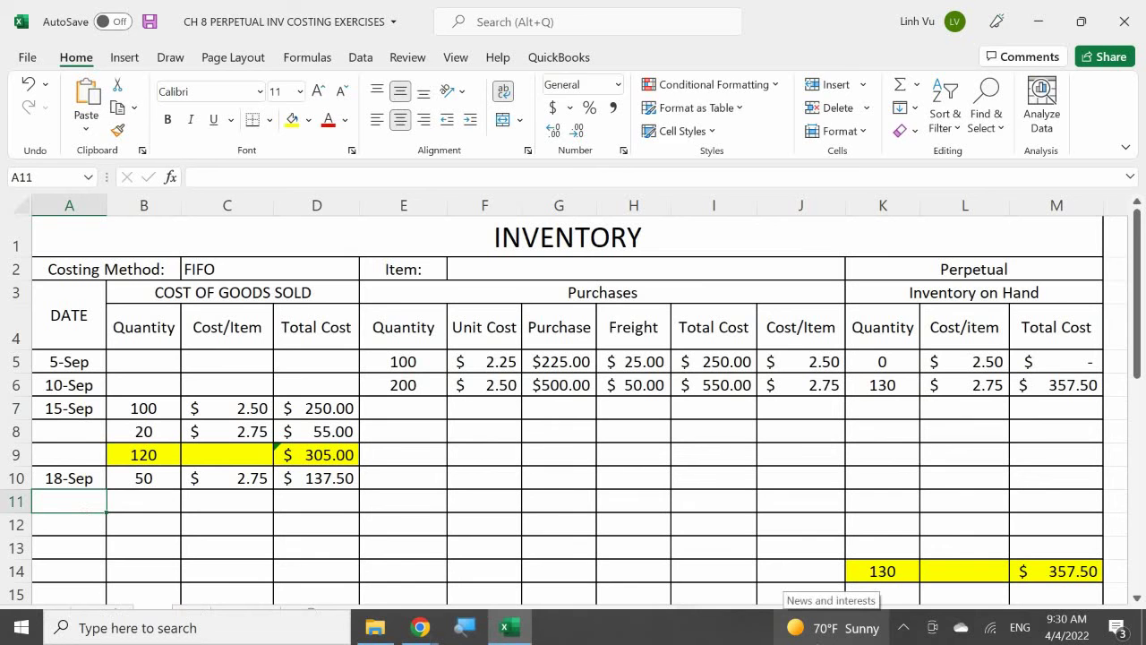
pyautogui.write('9/20')
pyautogui.press('Return')
# Record the 20-Sep purchase quantity of 300 in E11 and its unit cost of 2.75 in F11
pyautogui.press('Right')
pyautogui.press('Up')
pyautogui.press('Right')
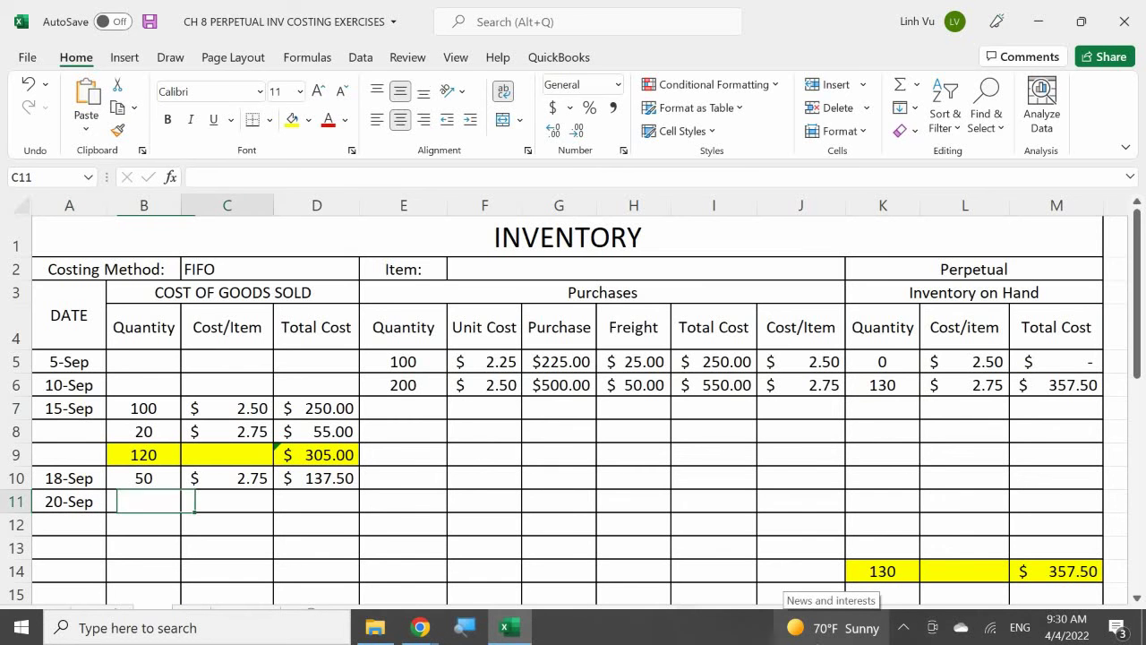
pyautogui.press('Right')
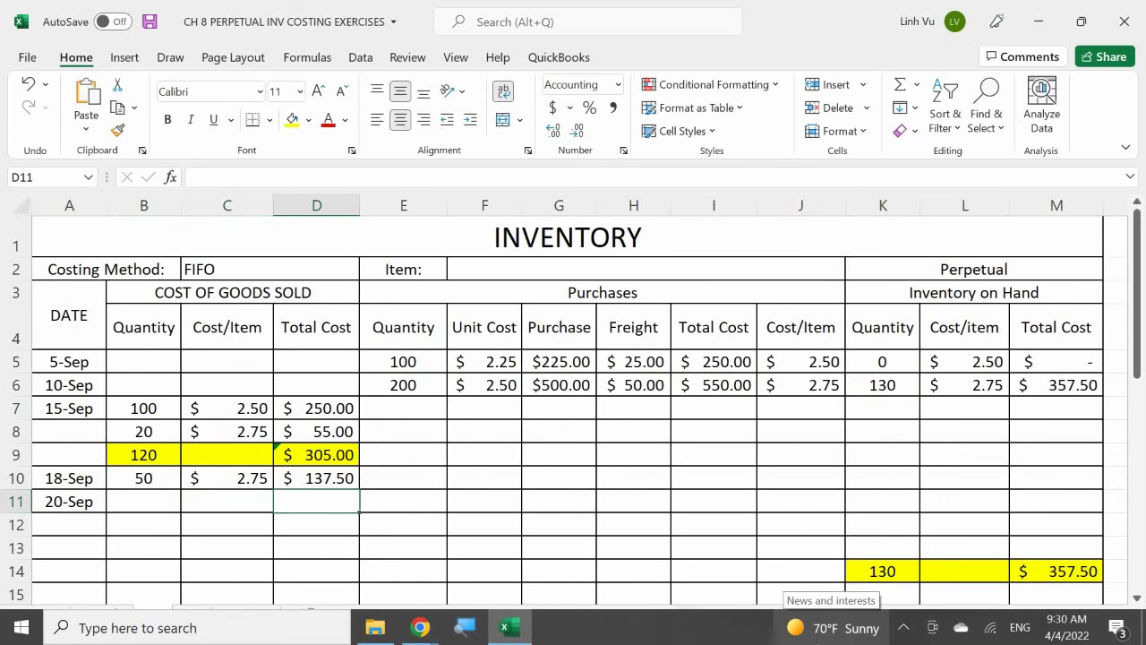
pyautogui.press('Right')
pyautogui.write('300')
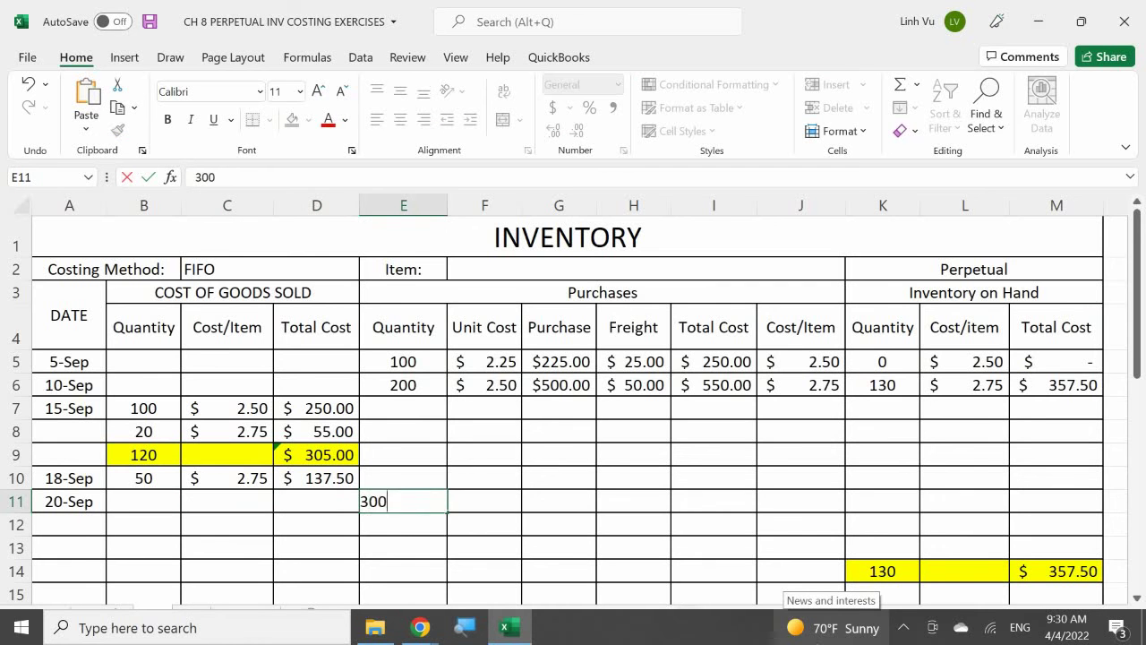
pyautogui.press('Return')
pyautogui.press('Up')
pyautogui.press('Right')
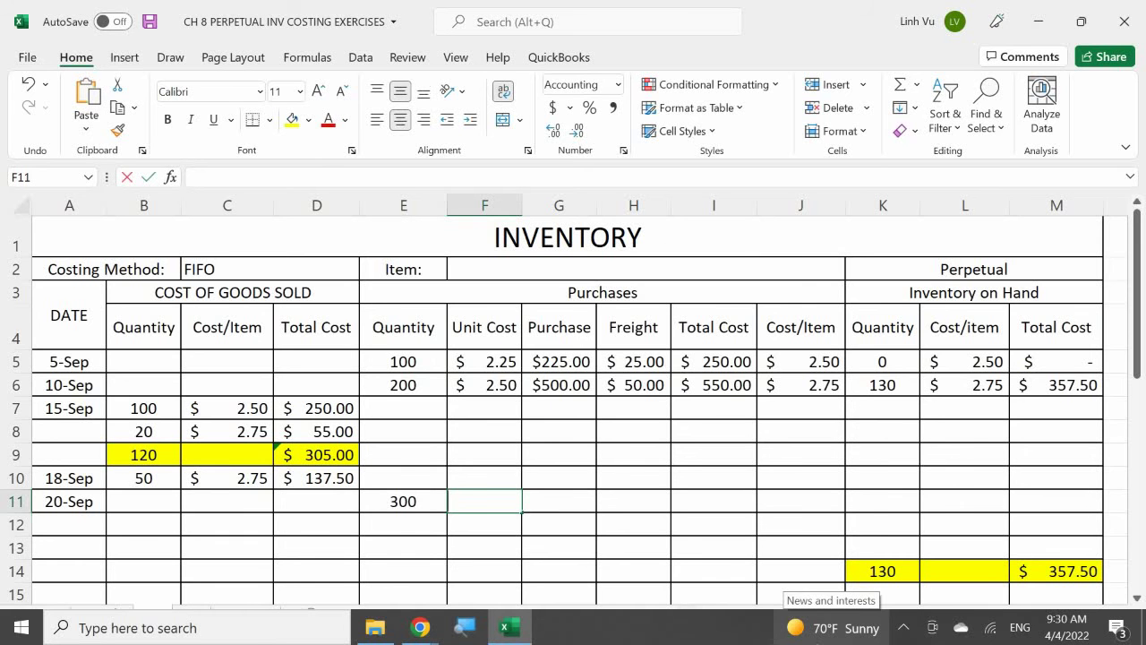
pyautogui.write('2.75')
pyautogui.press('Return')
# Enter the 20-Sep purchase's freight cost of 75 in H11
pyautogui.press('Up')
pyautogui.press('Right')
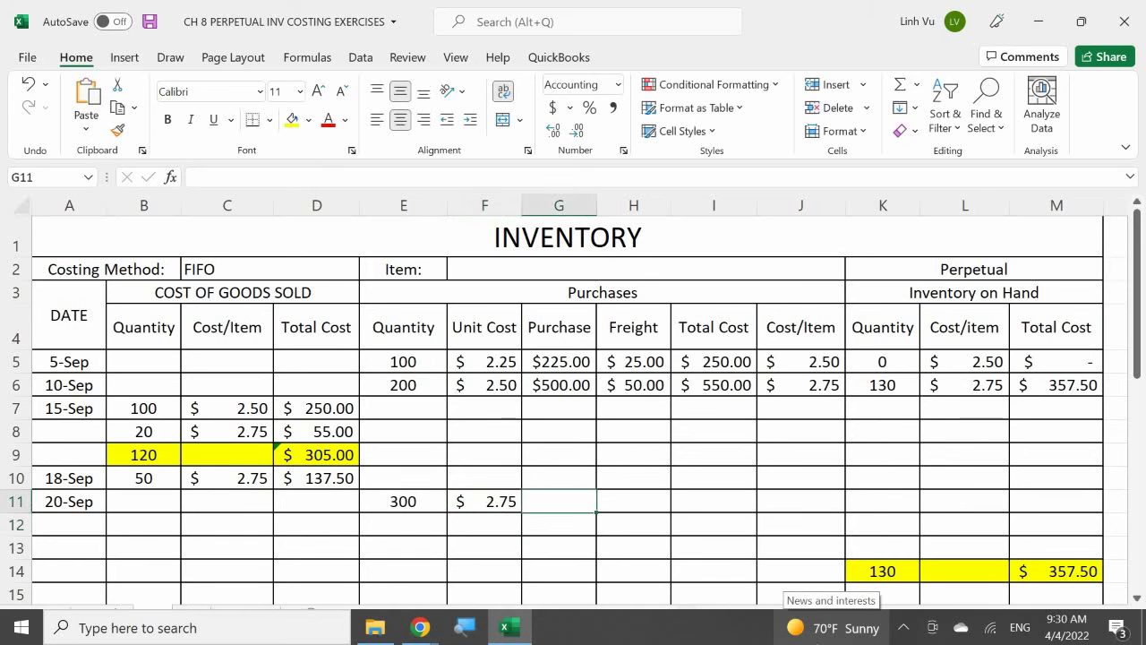
pyautogui.press('Right')
pyautogui.write('75')
pyautogui.press('Return')
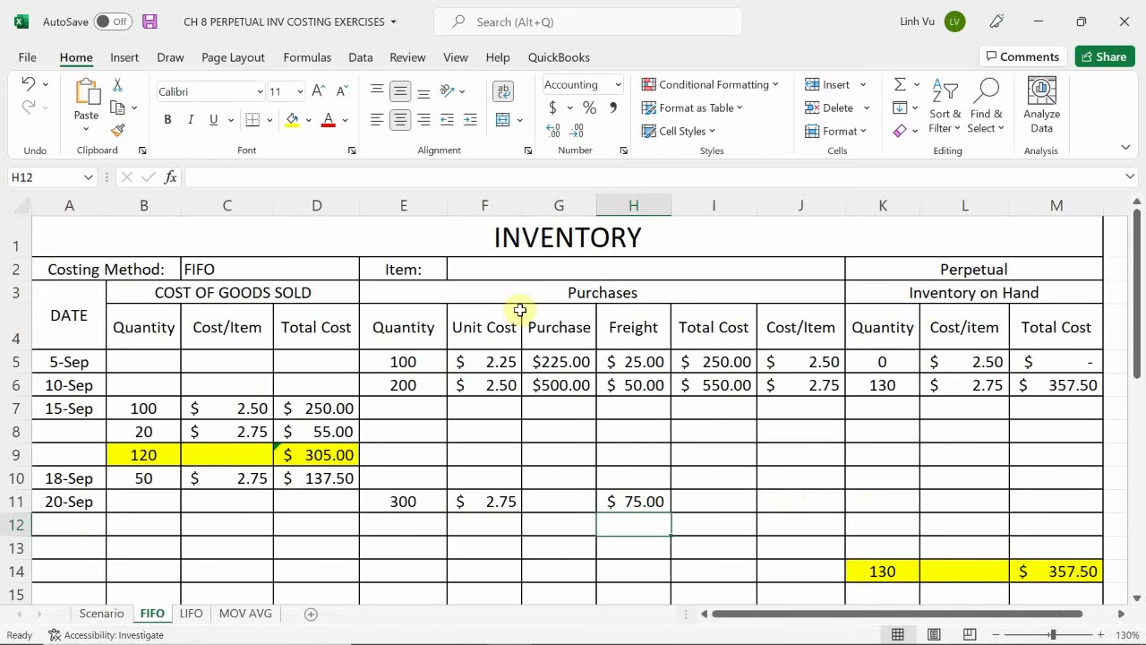
# Calculate the 20-Sep purchase amount in G11 with =E11*F11
pyautogui.scroll(-1, 496, 374)
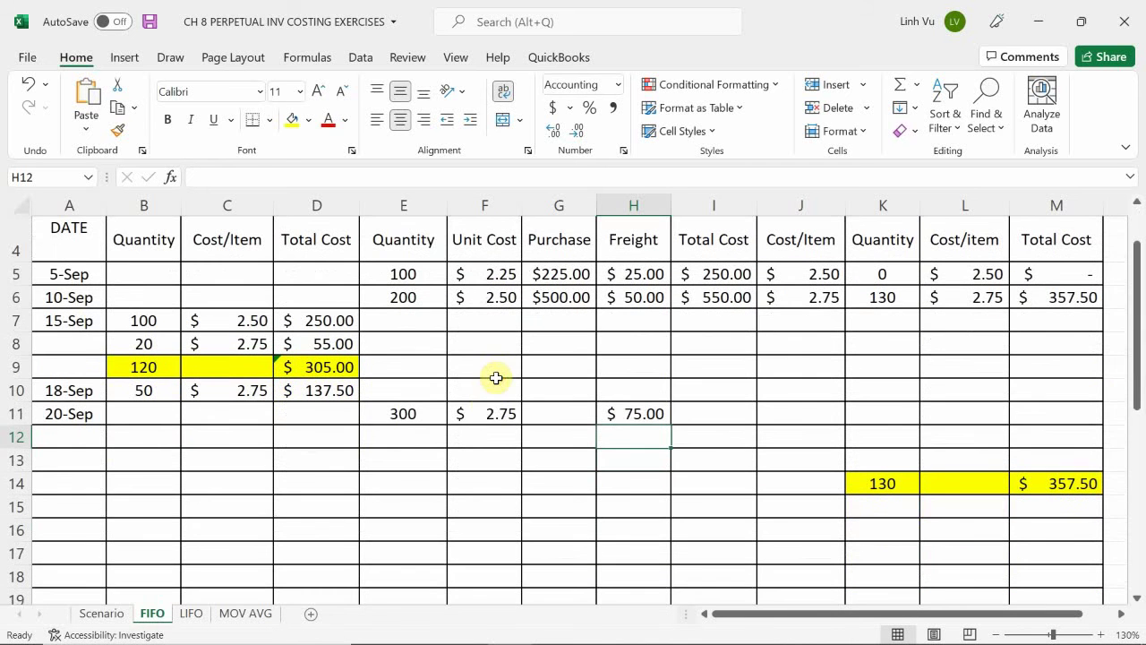
pyautogui.click(544, 419)
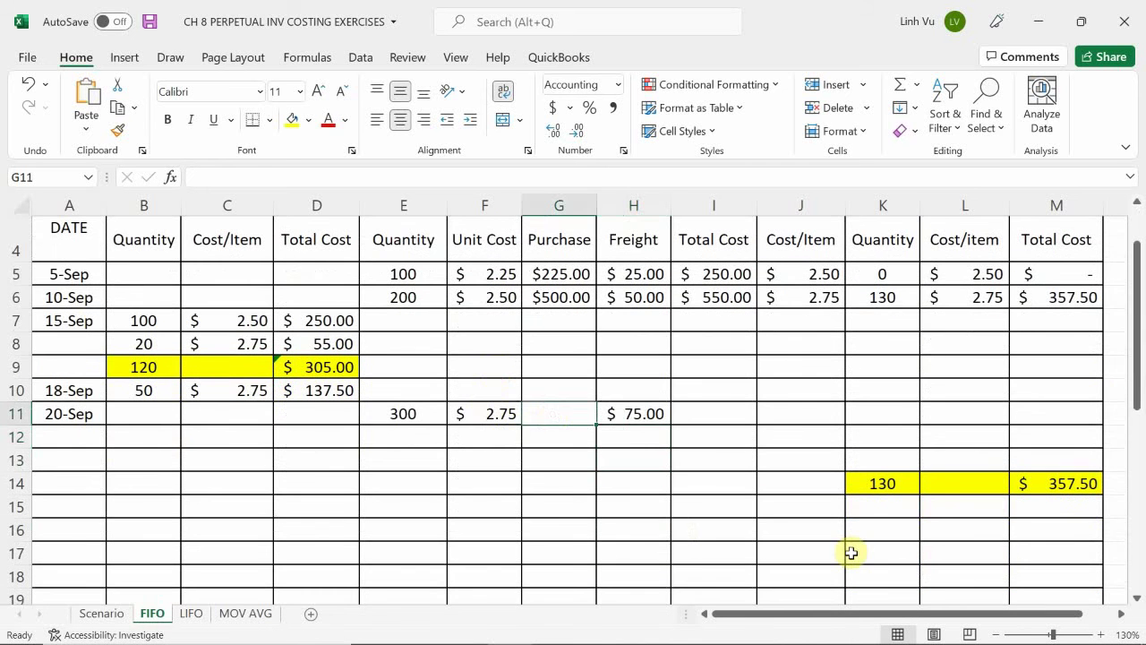
pyautogui.write('=')
pyautogui.press('Left')
pyautogui.press('Left')
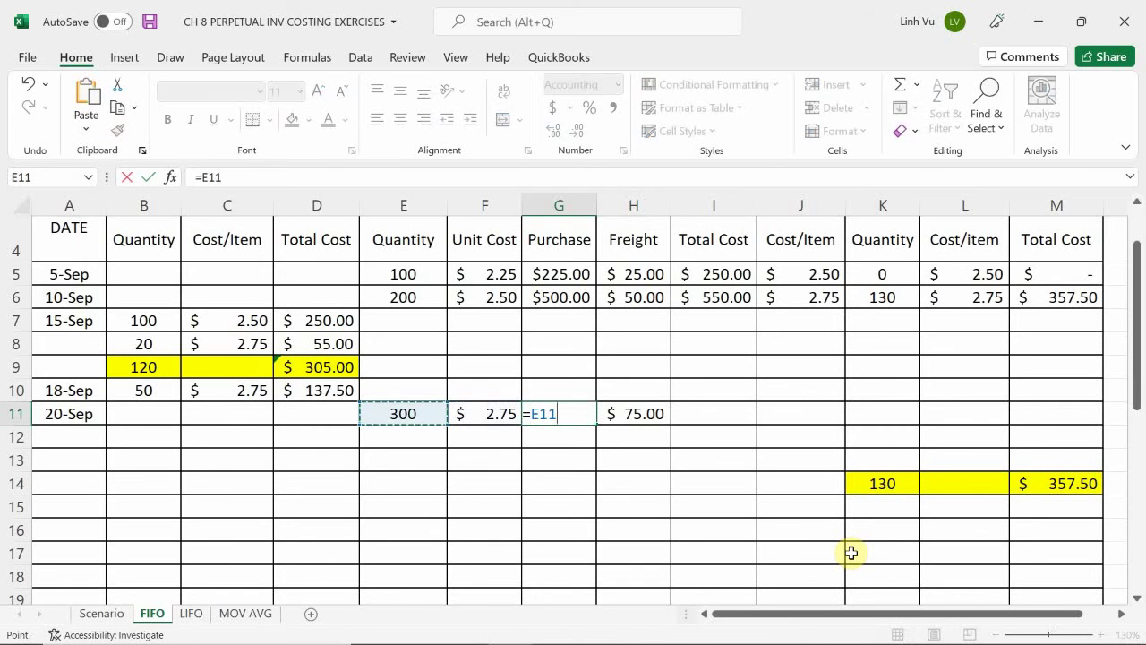
pyautogui.write('*')
pyautogui.press('Left')
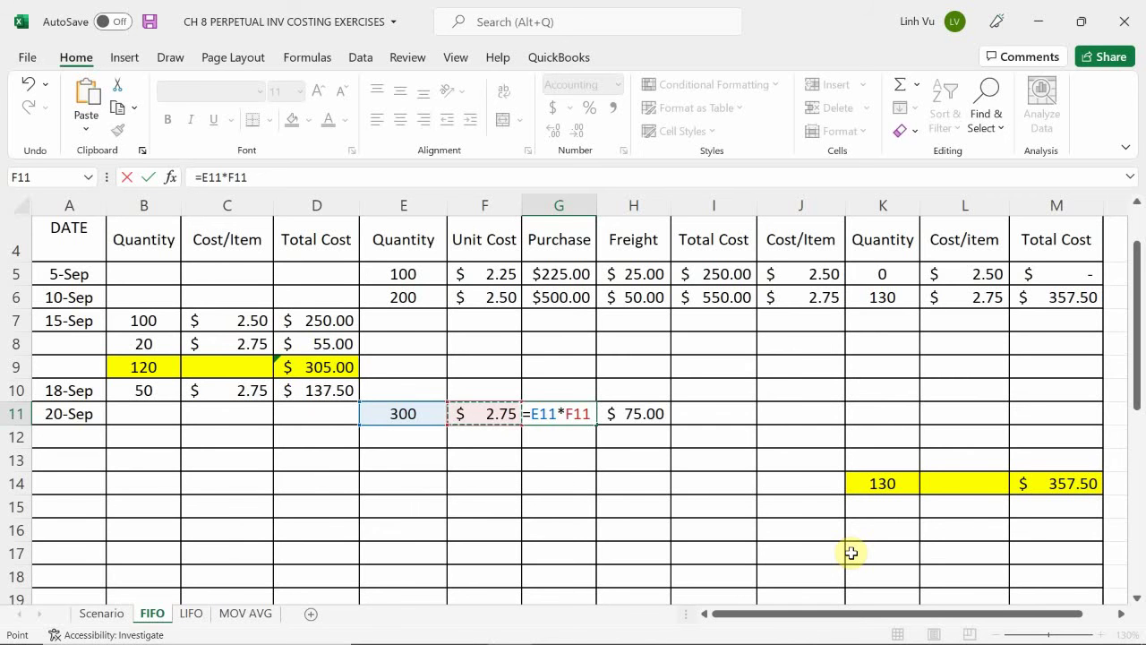
pyautogui.press('Return')
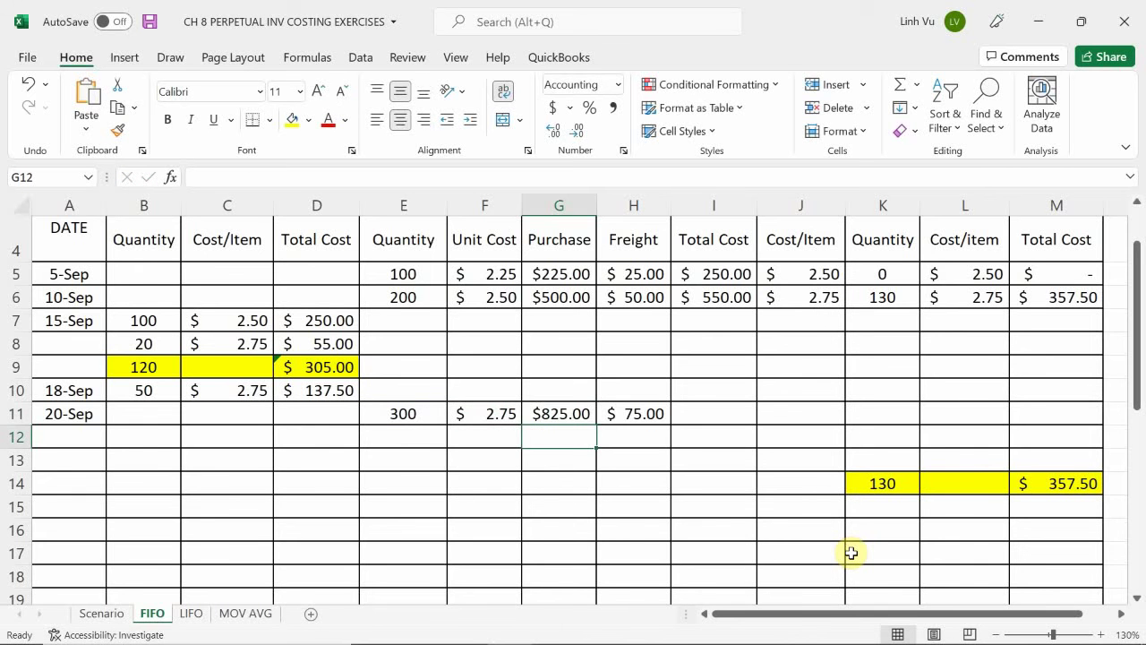
# Add purchase and freight for the 20-Sep total cost in I11 with =G11+H11
pyautogui.press('Right')
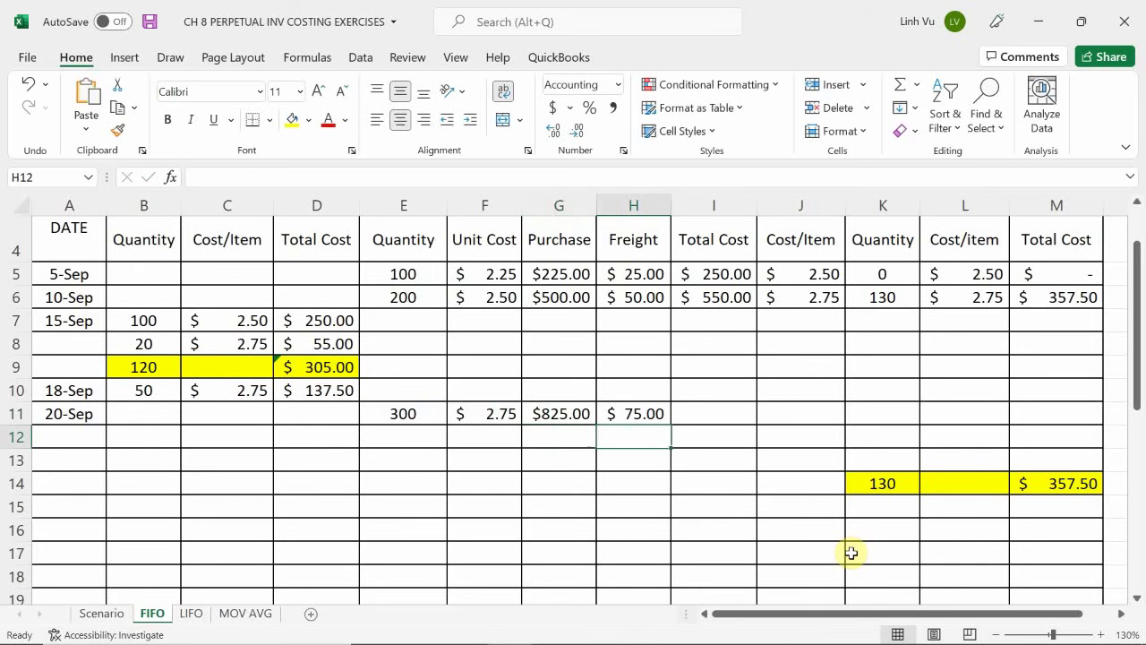
pyautogui.press('Up')
pyautogui.press('Right')
pyautogui.write('=')
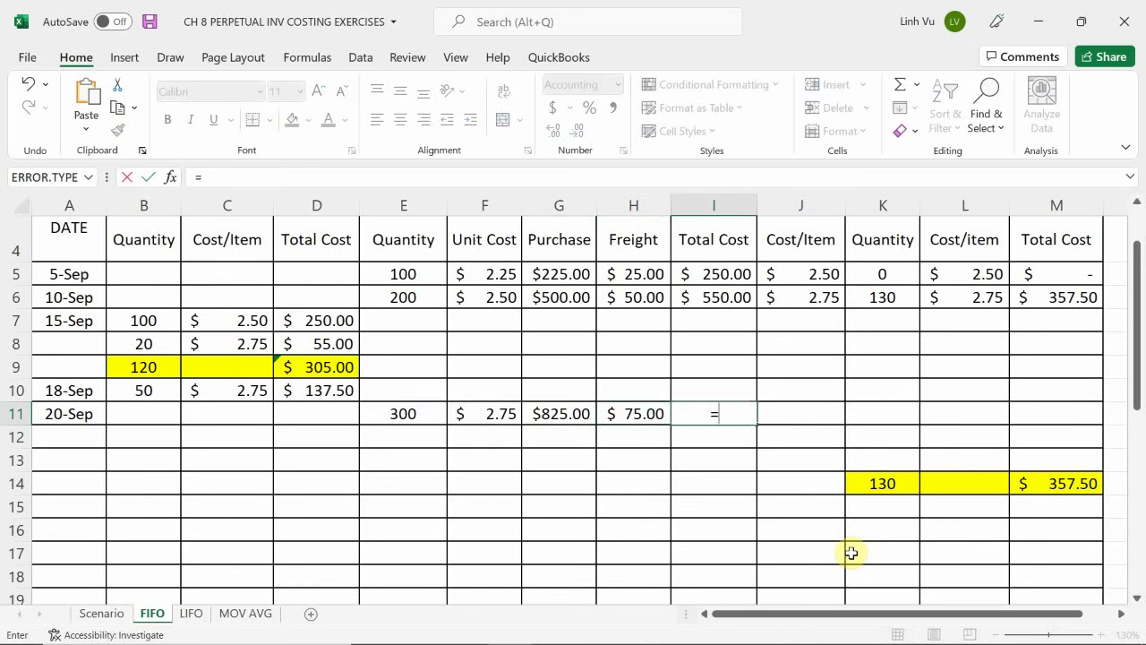
pyautogui.press('Left')
pyautogui.press('Left')
pyautogui.write('+')
pyautogui.press('Left')
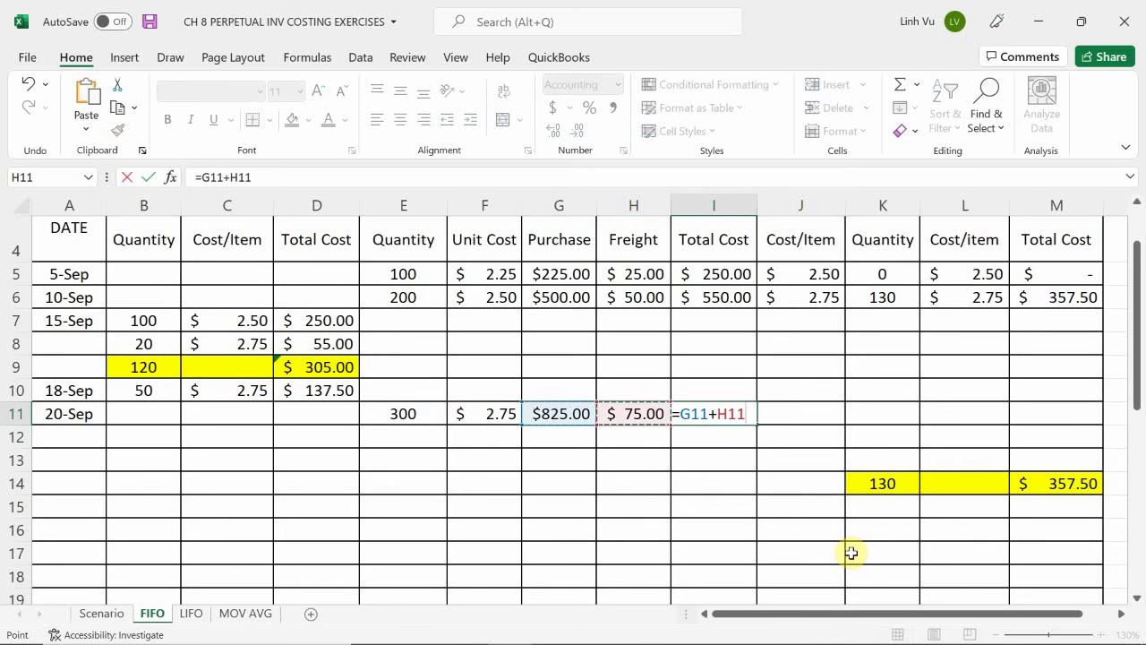
pyautogui.press('Return')
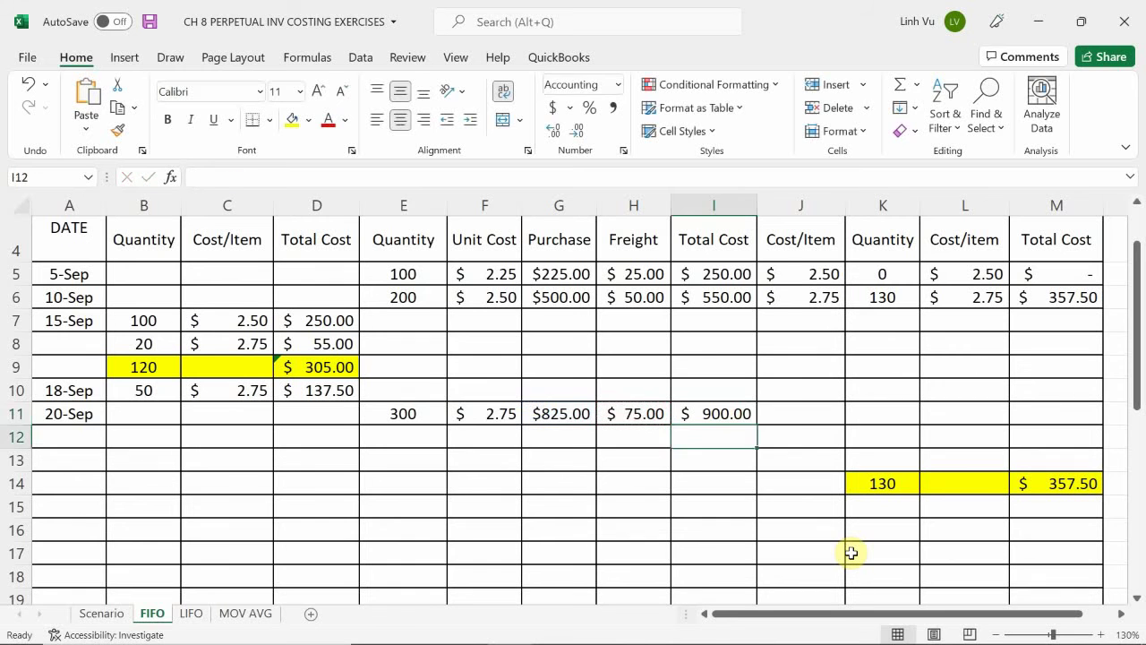
# Calculate the 20-Sep purchase's cost per item in J11 with =I11/E11
pyautogui.press('Right')
pyautogui.press('Up')
pyautogui.write('=')
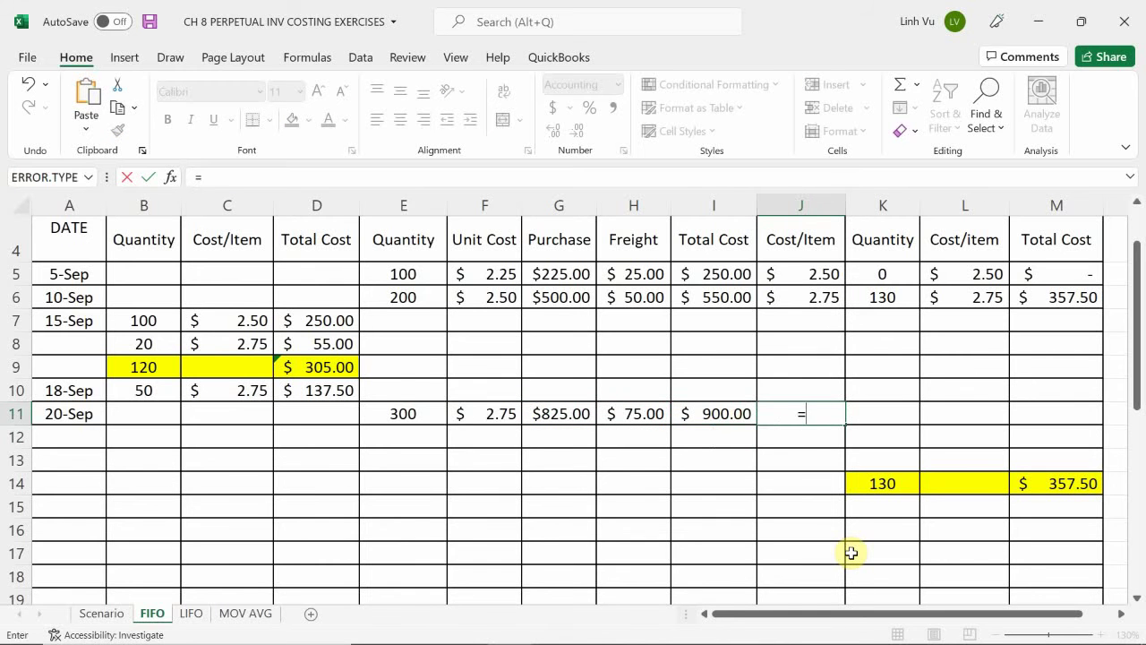
pyautogui.press('Left')
pyautogui.write('/')
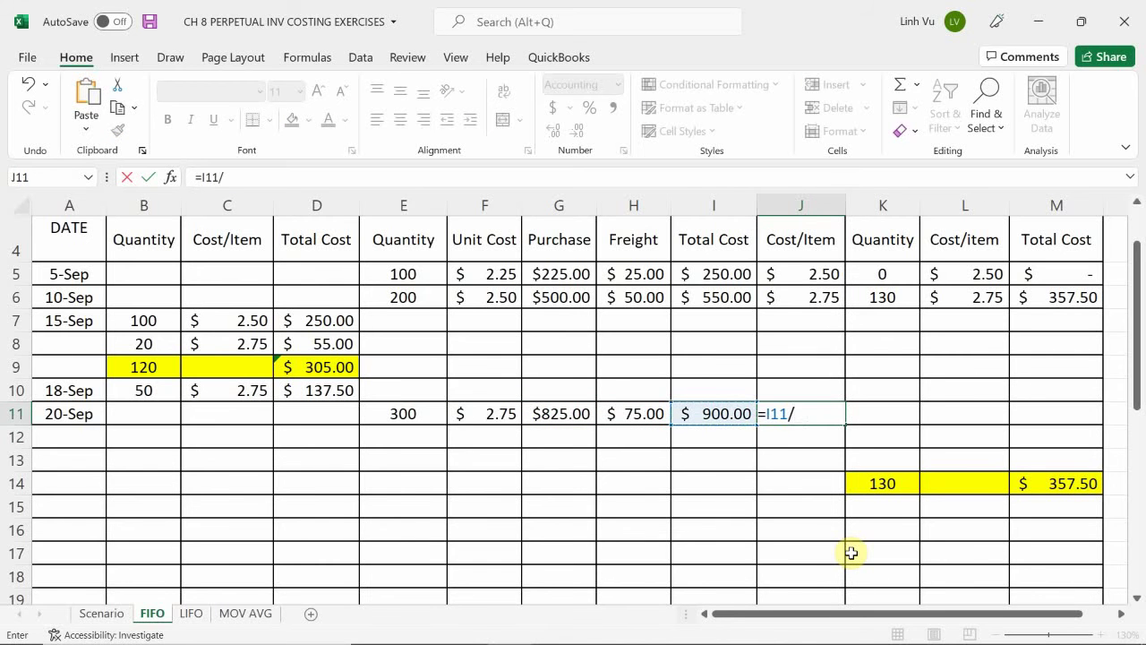
pyautogui.press('Left')
pyautogui.press('Left')
pyautogui.press('Left')
pyautogui.press('Left')
pyautogui.press('Left')
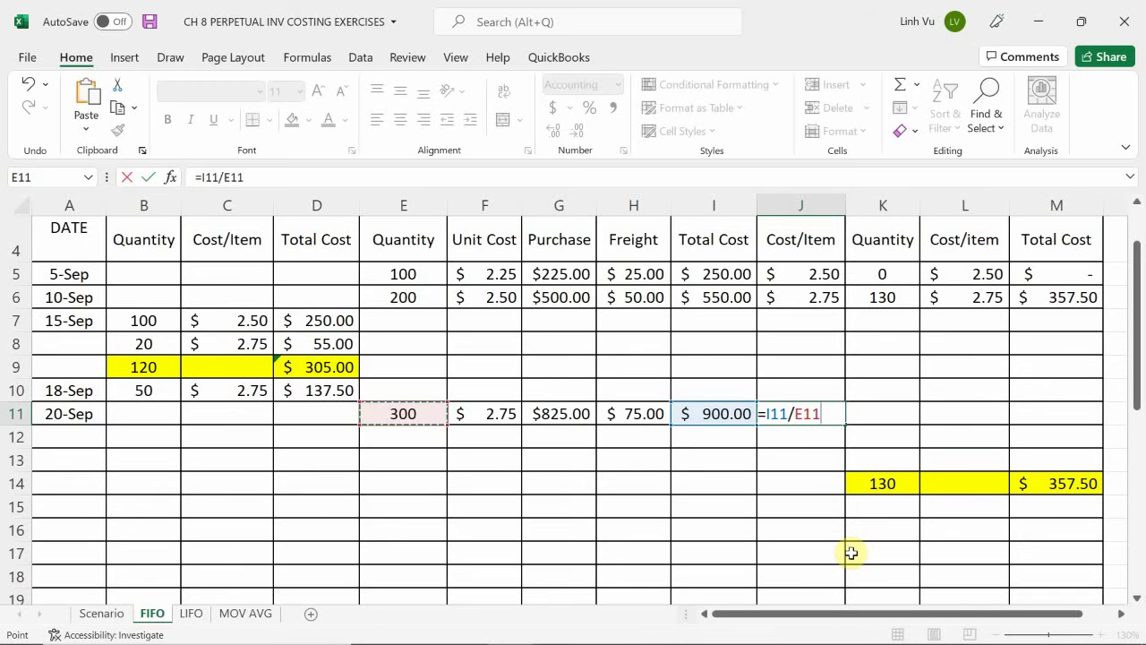
pyautogui.press('Return')
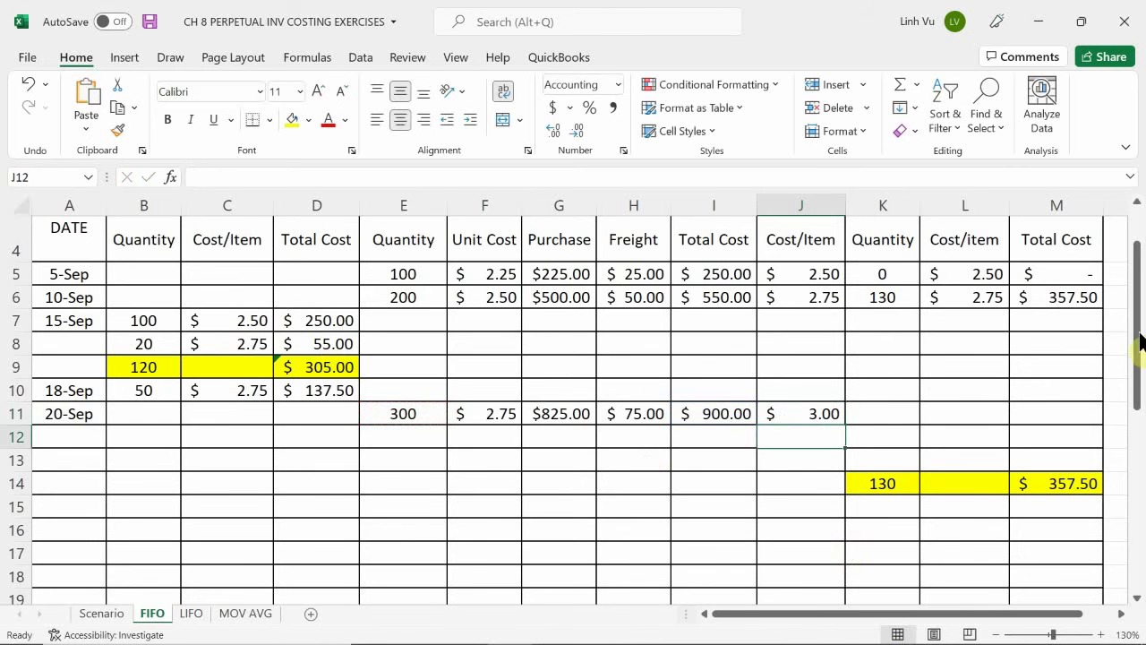
# Link the Inventory on Hand quantity in K7 to the 20-Sep purchase quantity with =E11
pyautogui.click(890, 322)
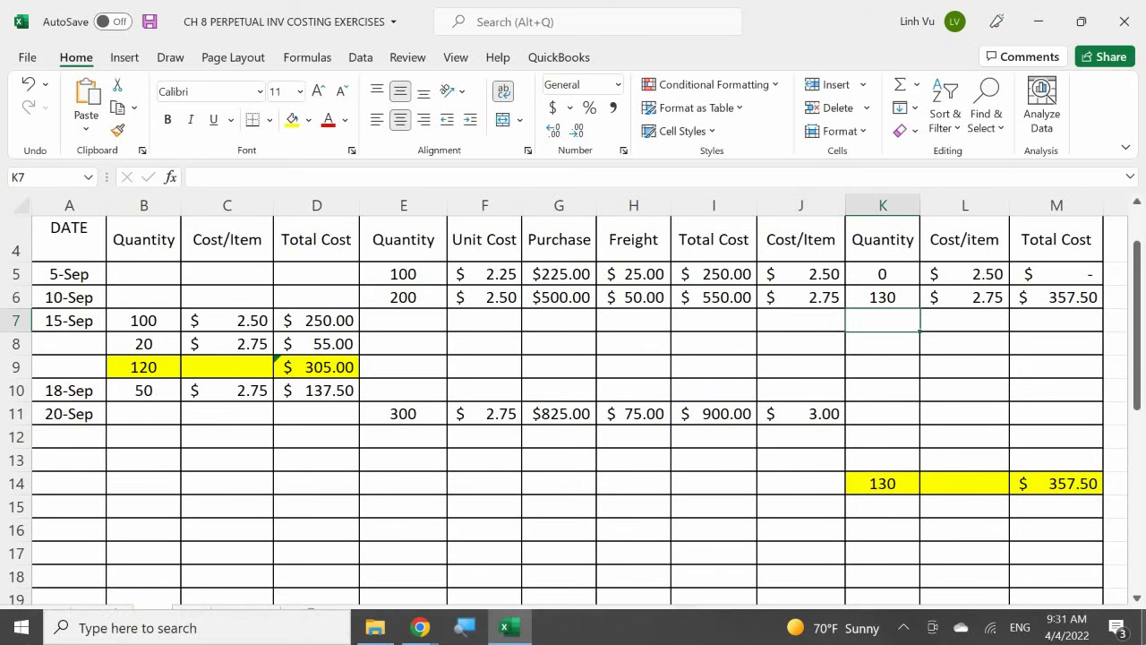
pyautogui.write('=')
pyautogui.click(801, 367)
pyautogui.press('Left')
pyautogui.press('Left')
pyautogui.press('Left')
pyautogui.press('Left')
pyautogui.press('Left')
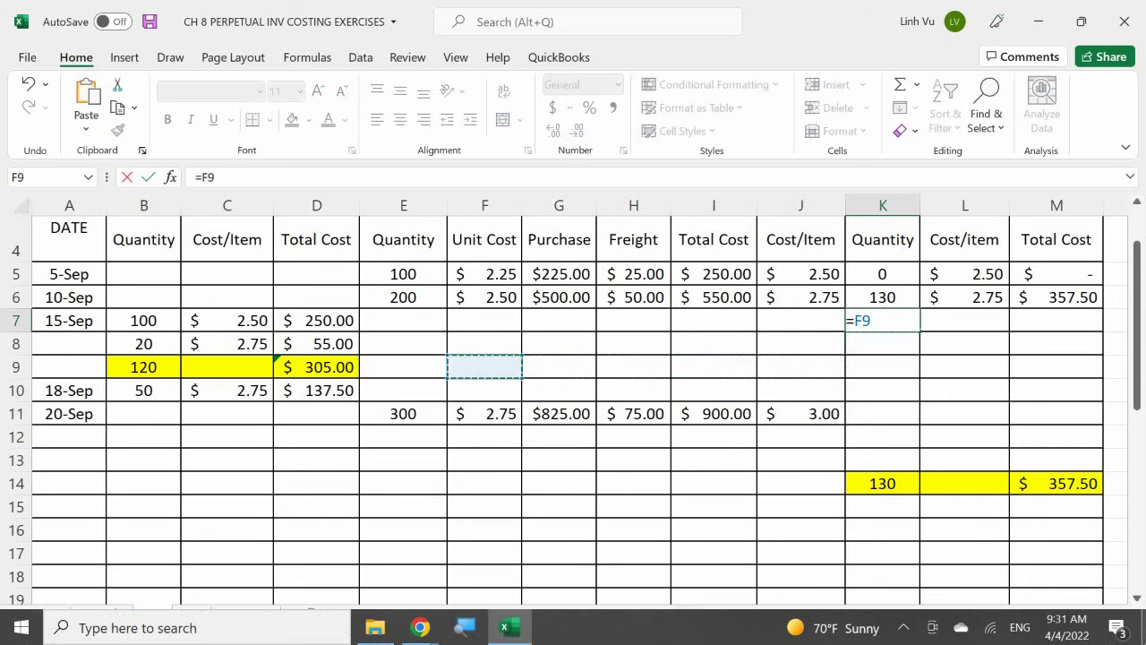
pyautogui.press('Down')
pyautogui.press('Down')
pyautogui.press('Return')
# Link the Inventory on Hand cost per item in L7 to the 20-Sep purchase with =J11
pyautogui.click(965, 320)
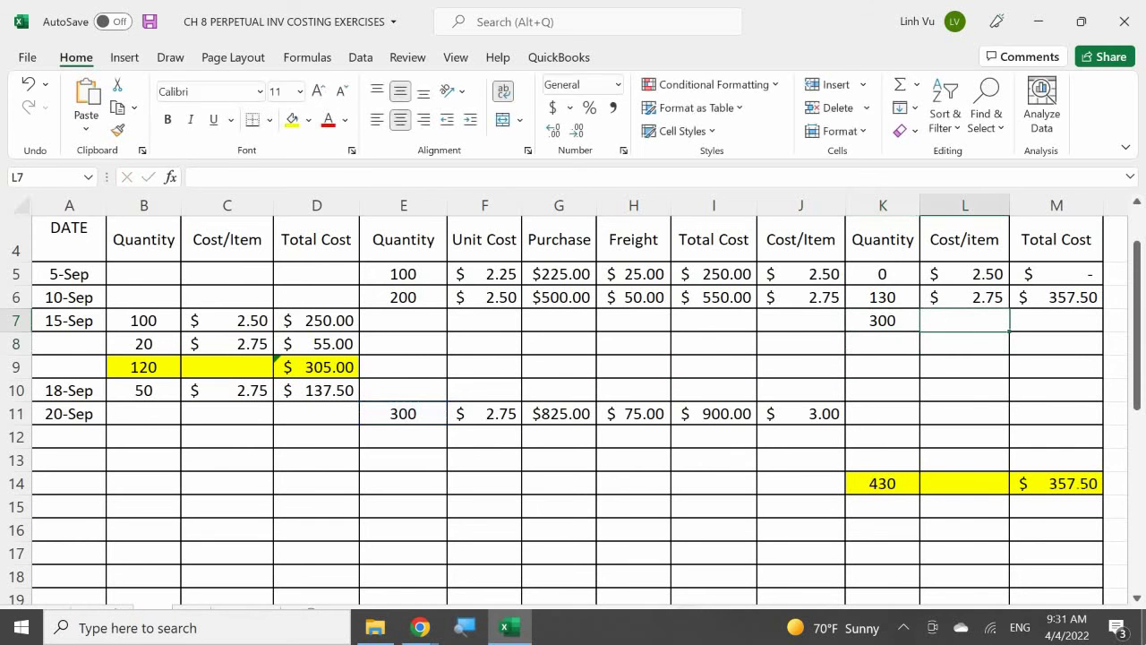
pyautogui.write('=')
pyautogui.press('Down')
pyautogui.press('Down')
pyautogui.press('Left')
pyautogui.press('Down')
pyautogui.press('Down')
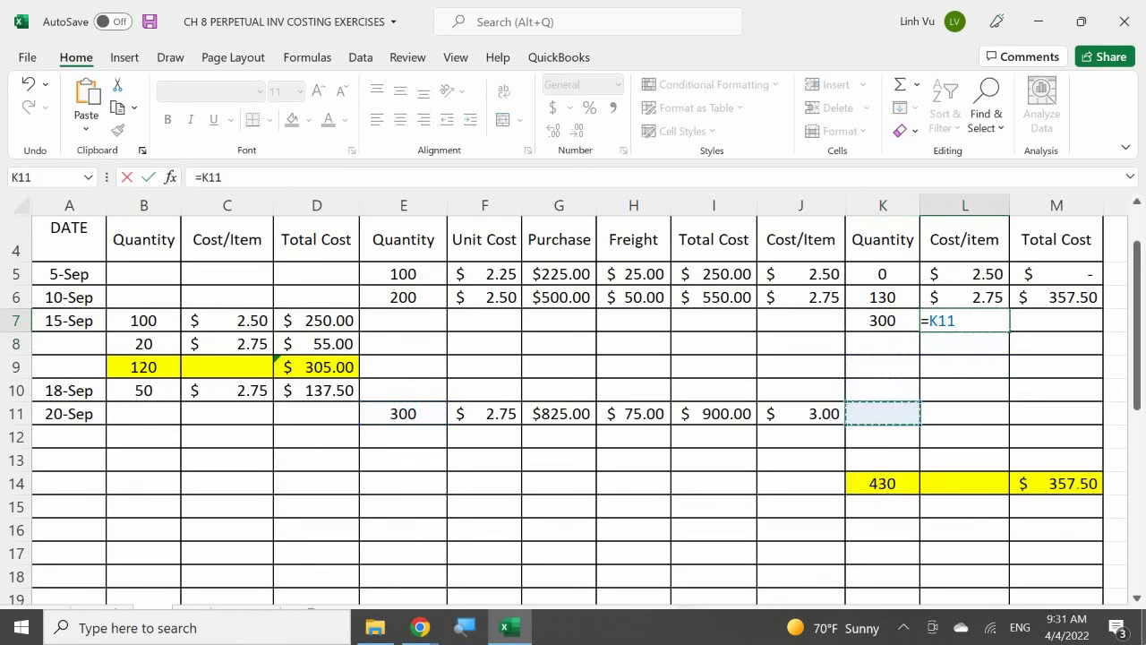
pyautogui.press('Left')
pyautogui.press('Return')
# Calculate the total cost of the new Inventory on Hand layer in M7 with =K7*L7
pyautogui.click(1057, 320)
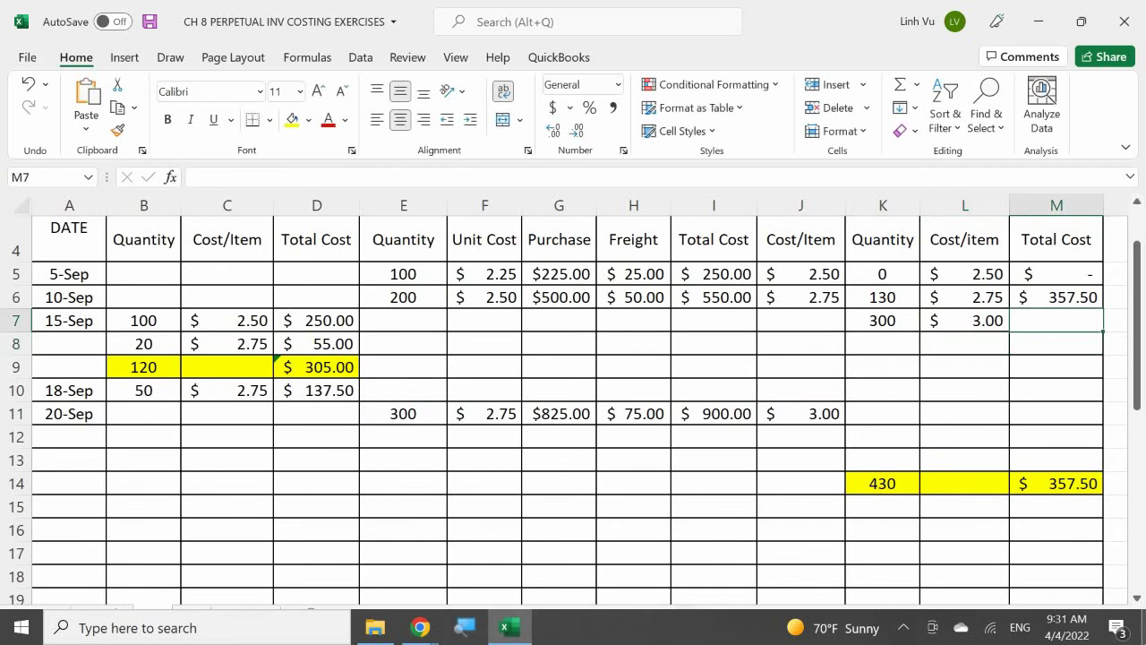
pyautogui.write('=')
pyautogui.press('Left')
pyautogui.press('Left')
pyautogui.write('*')
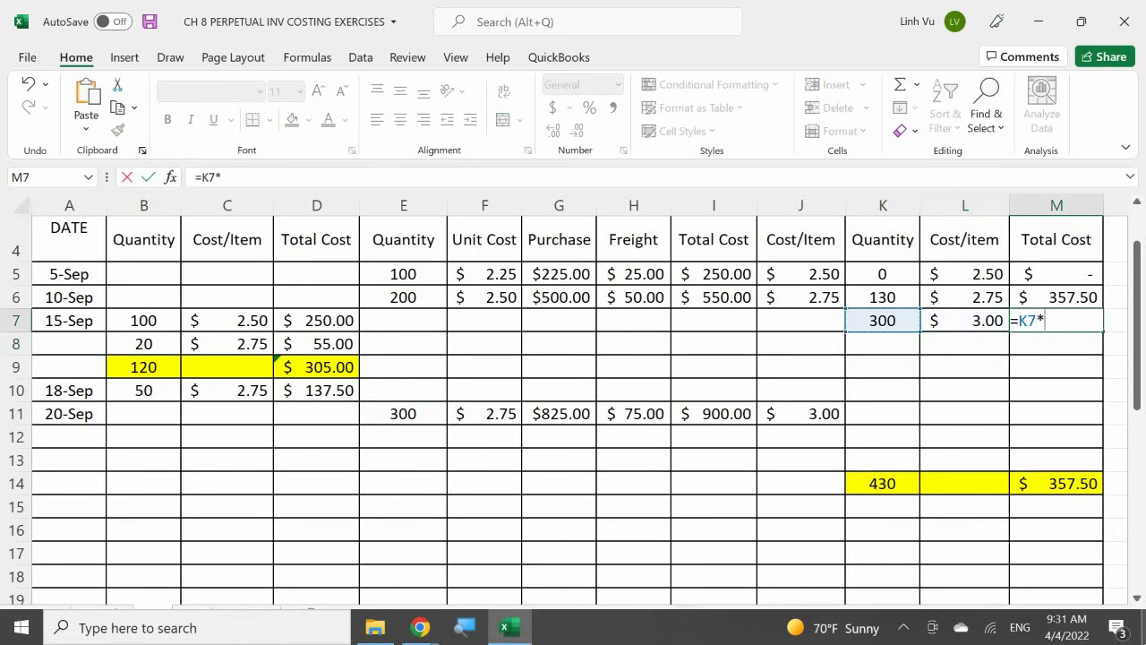
pyautogui.press('Left')
pyautogui.press('Return')
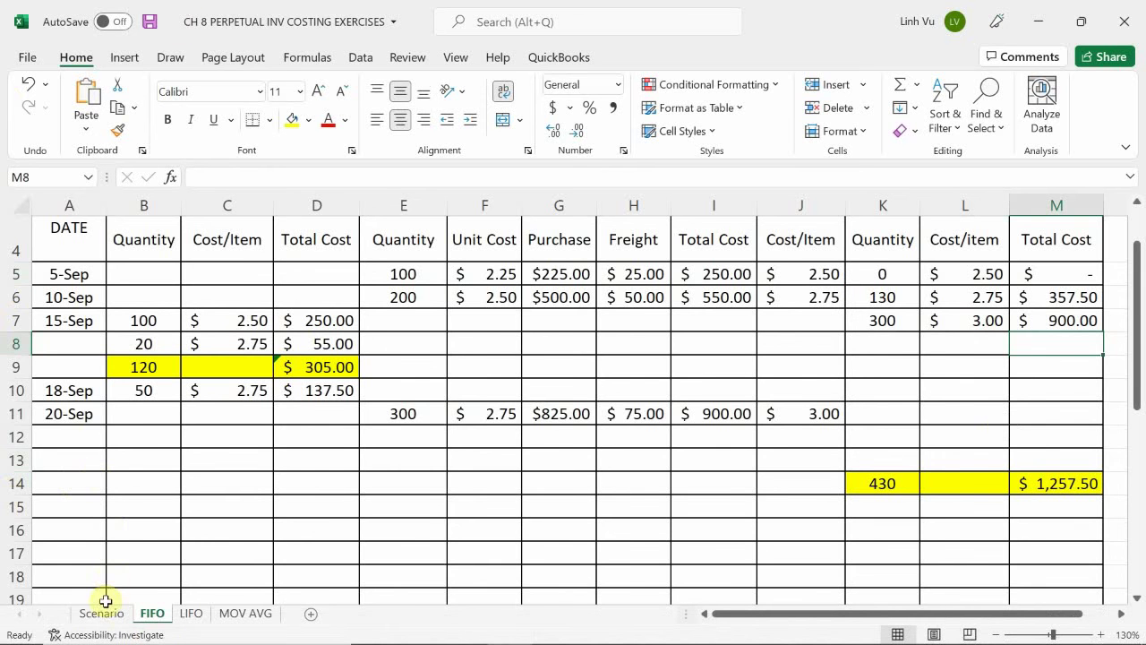
# Check the Scenario sheet for the next sale and enter its date 9/25 and quantity 250 in row 12 of the FIFO sheet
pyautogui.click(101, 613)
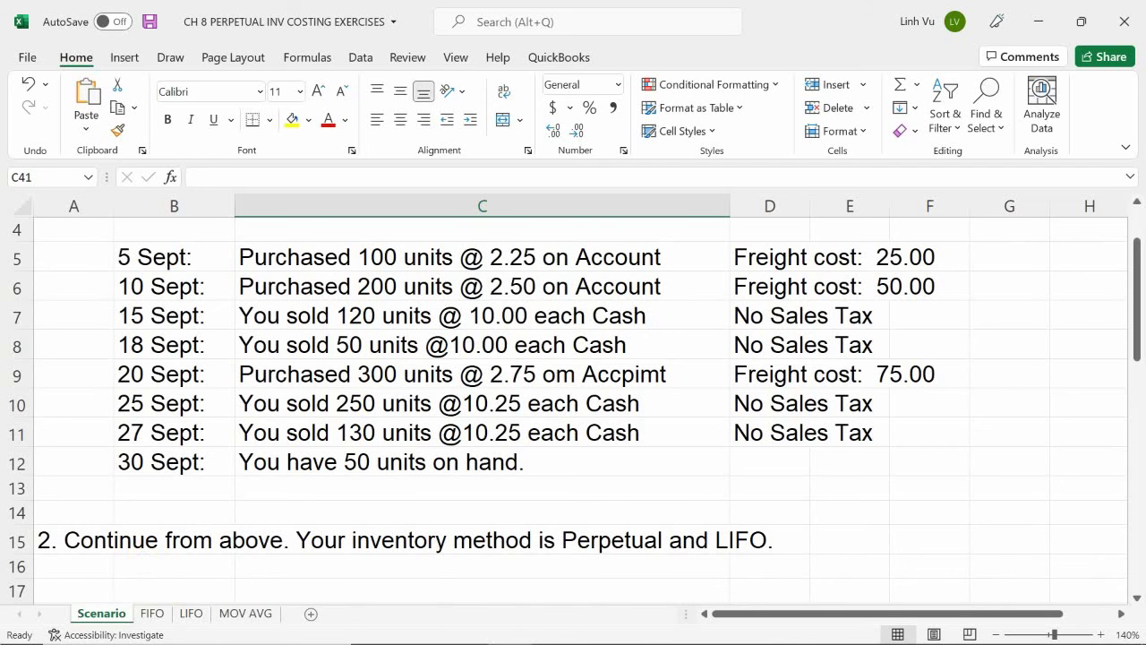
pyautogui.click(152, 613)
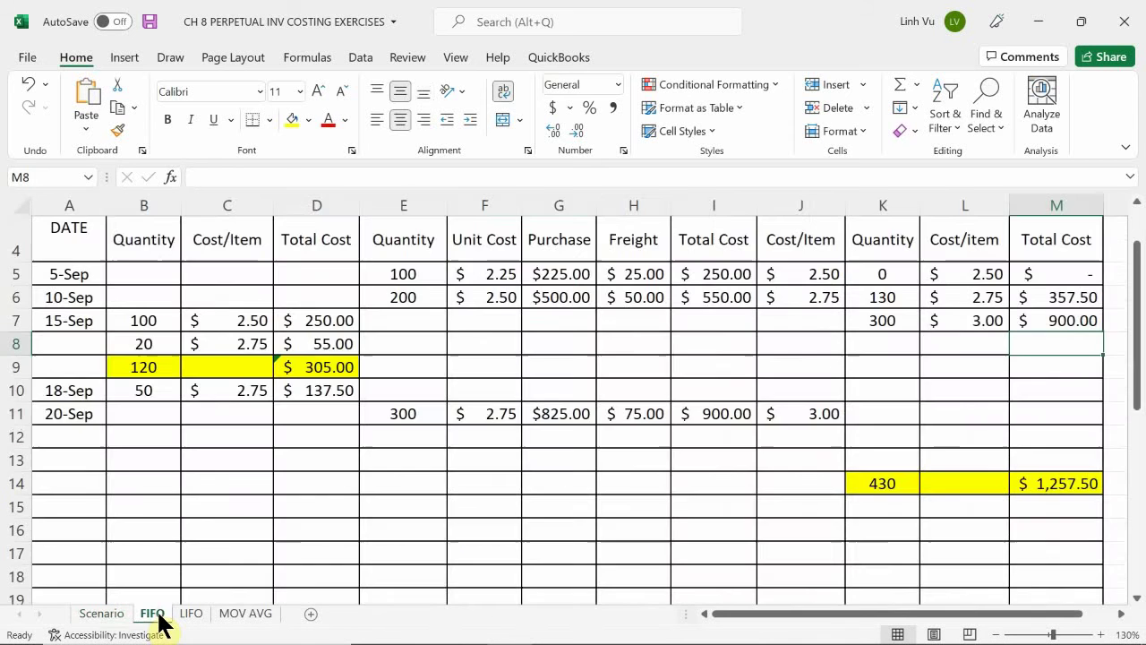
pyautogui.click(54, 440)
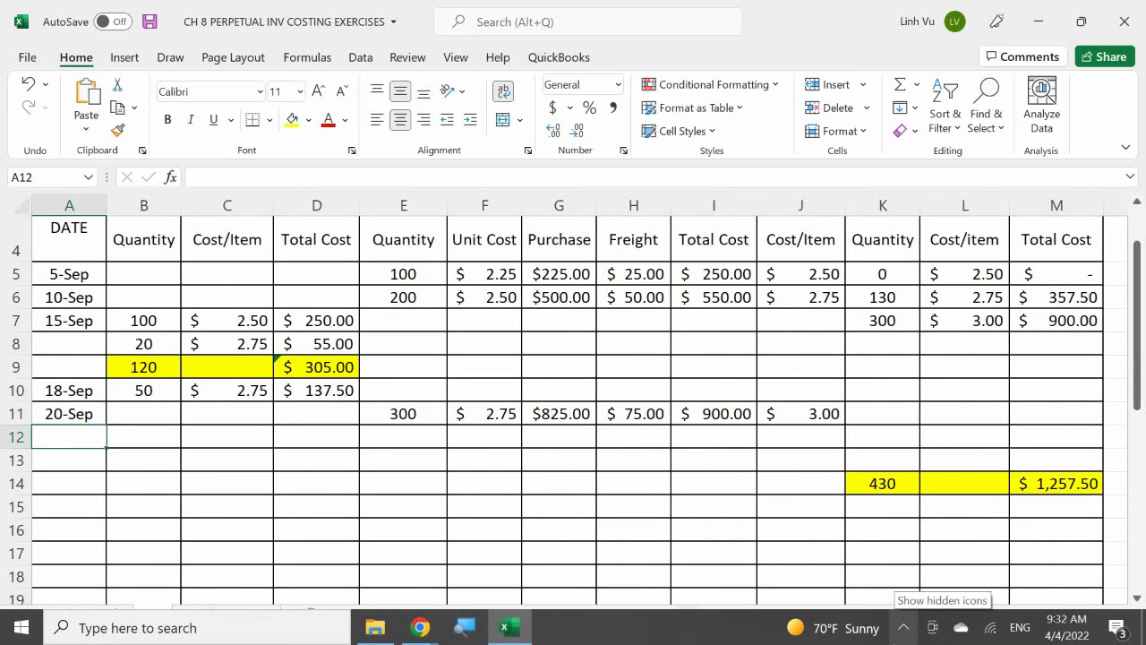
pyautogui.write('9/25')
pyautogui.press('Return')
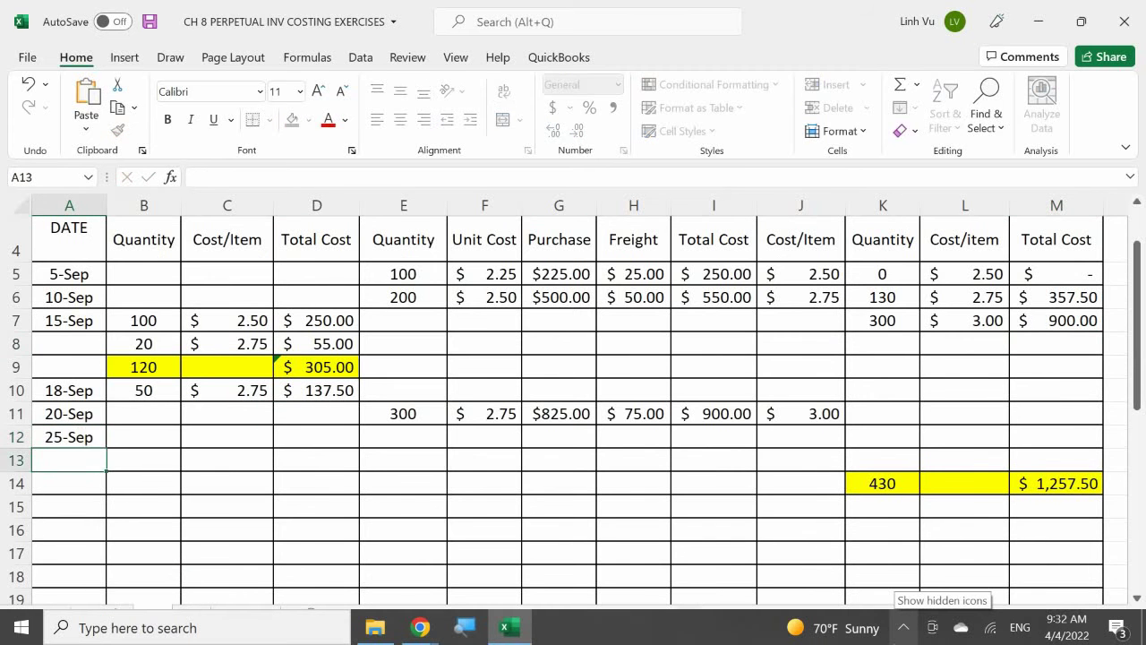
pyautogui.press('Right')
pyautogui.press('Up')
pyautogui.write('250')
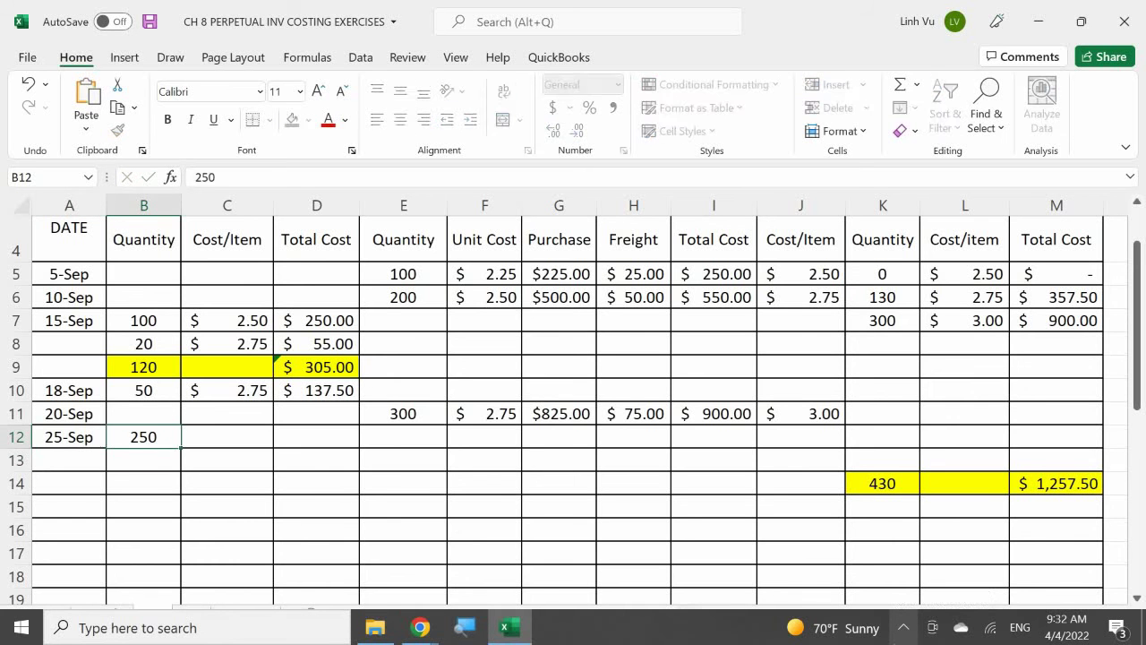
pyautogui.press('Return')
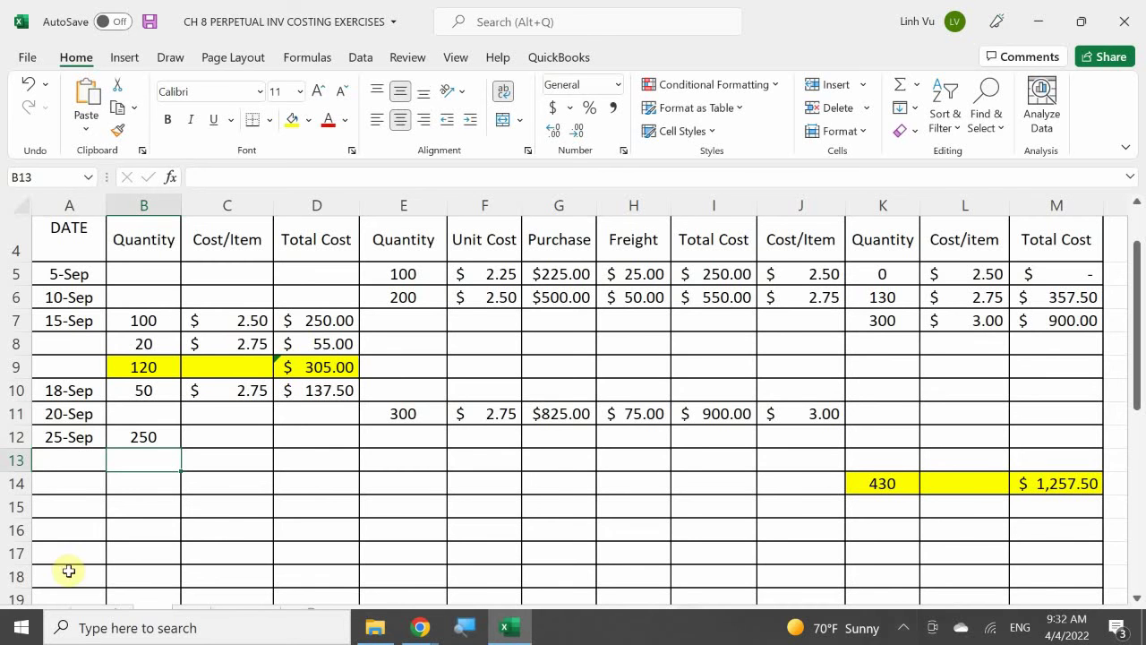
pyautogui.click(155, 439)
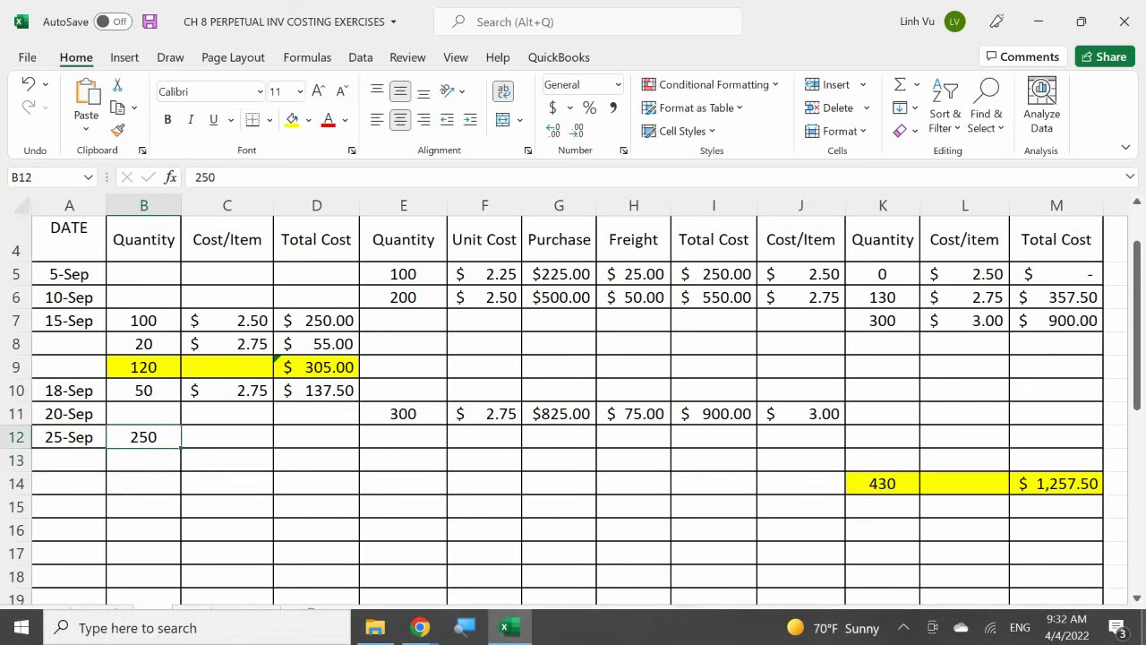
# Set the 25-Sep sale quantity in B12 to 130 and link its cost per item in C12 to L6
pyautogui.write('130')
pyautogui.press('Return')
pyautogui.click(227, 436)
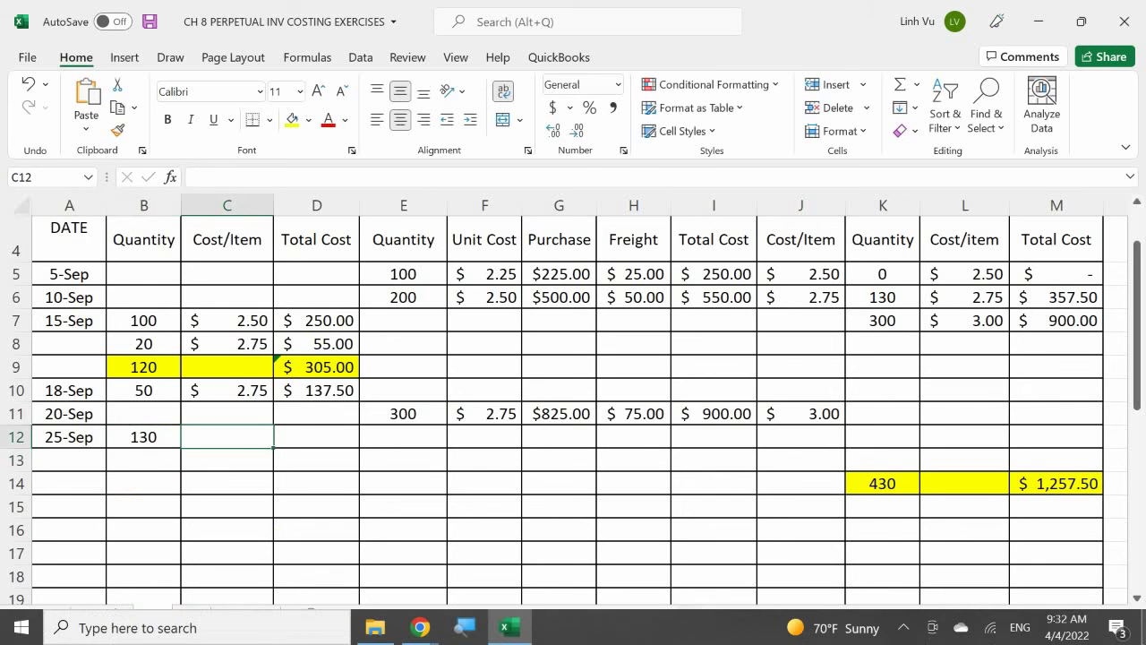
pyautogui.write('=')
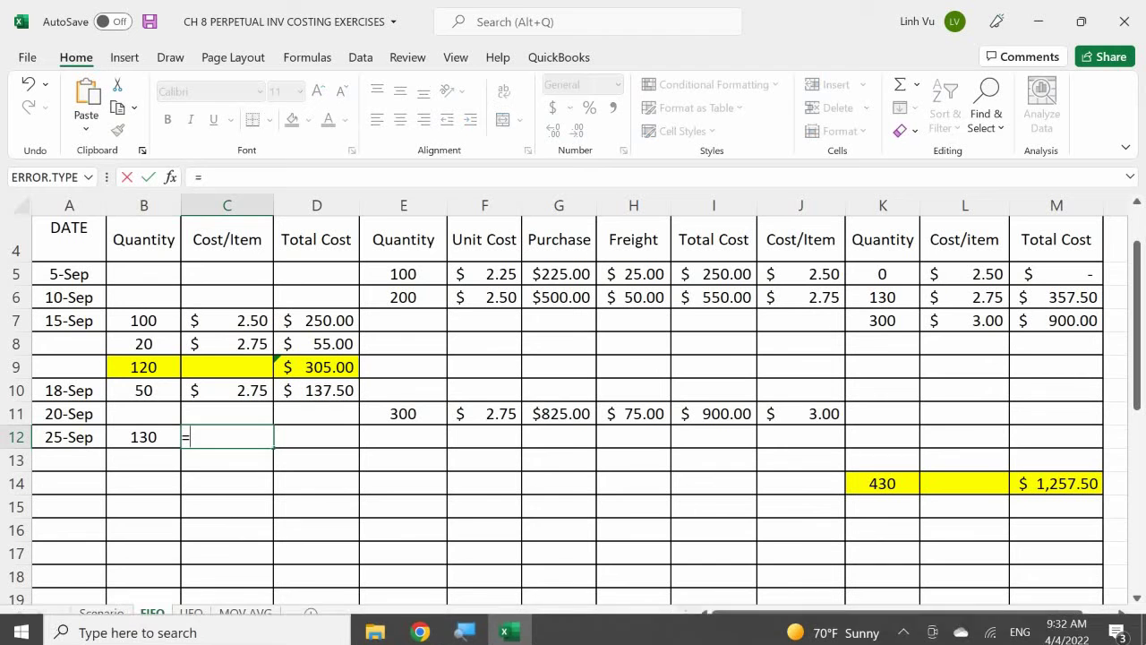
pyautogui.click(972, 305)
pyautogui.press('Return')
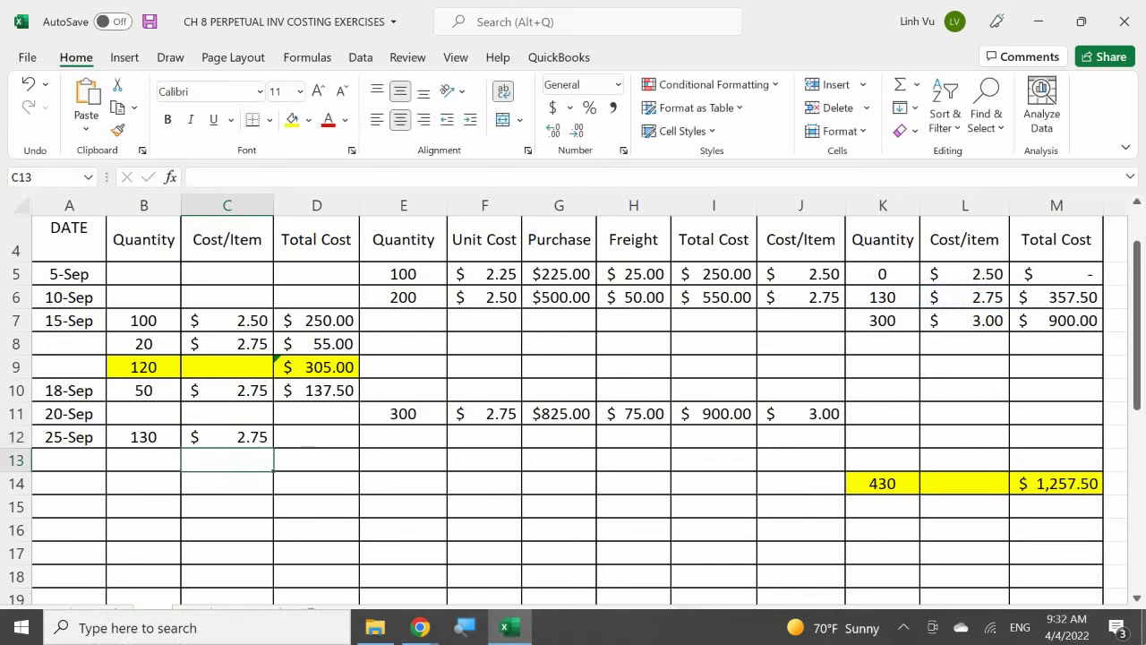
# Calculate the 25-Sep sale's total cost in D12 with =ROUND(B12*C12,2)
pyautogui.click(316, 437)
pyautogui.write('=')
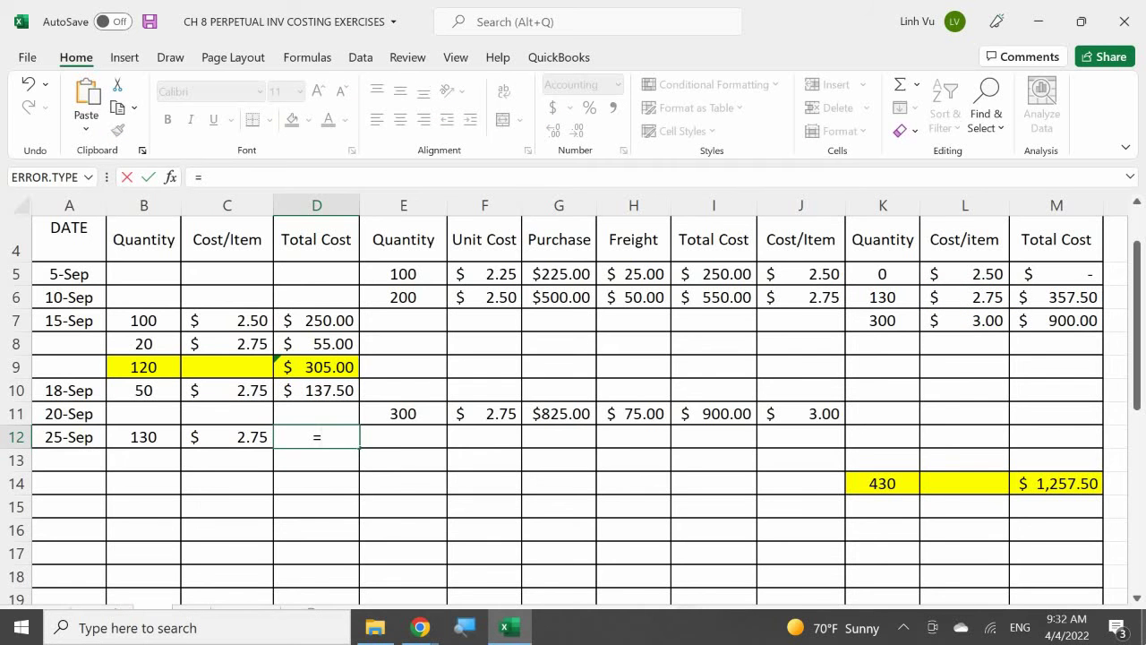
pyautogui.write('ROUND(')
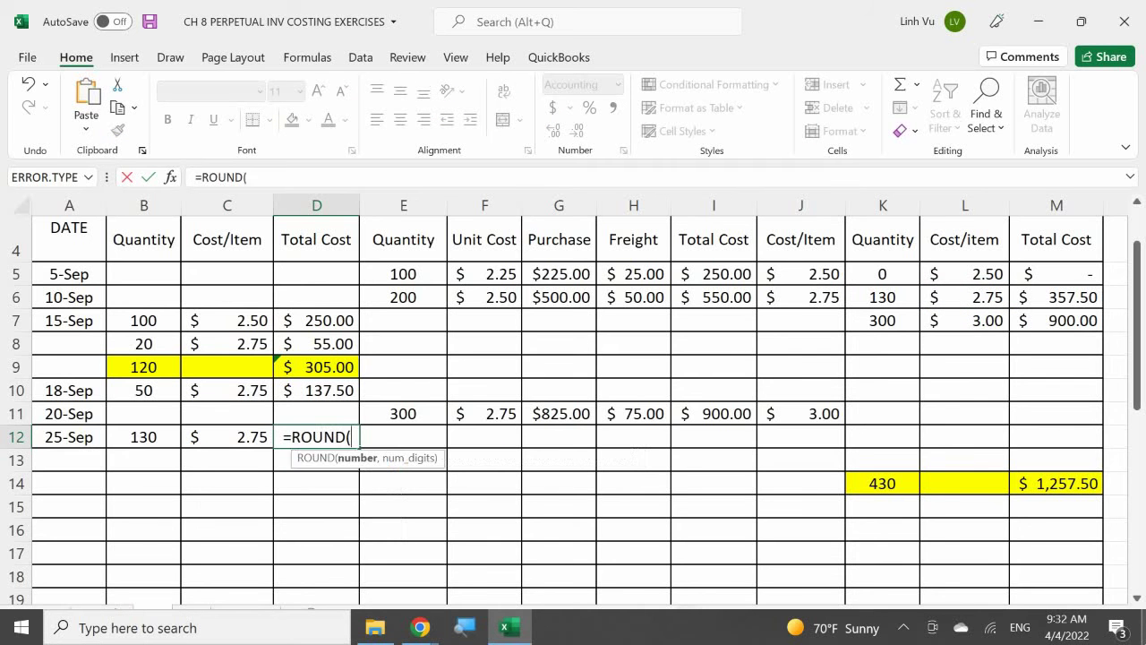
pyautogui.click(143, 436)
pyautogui.write('*C12,2')
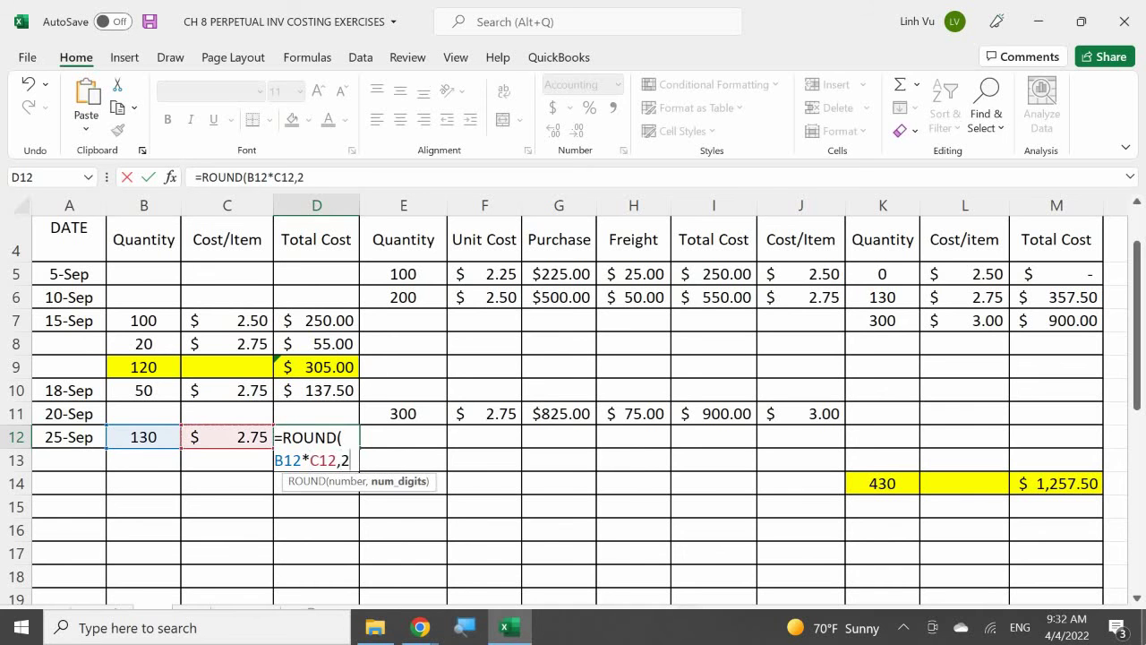
pyautogui.press('Return')
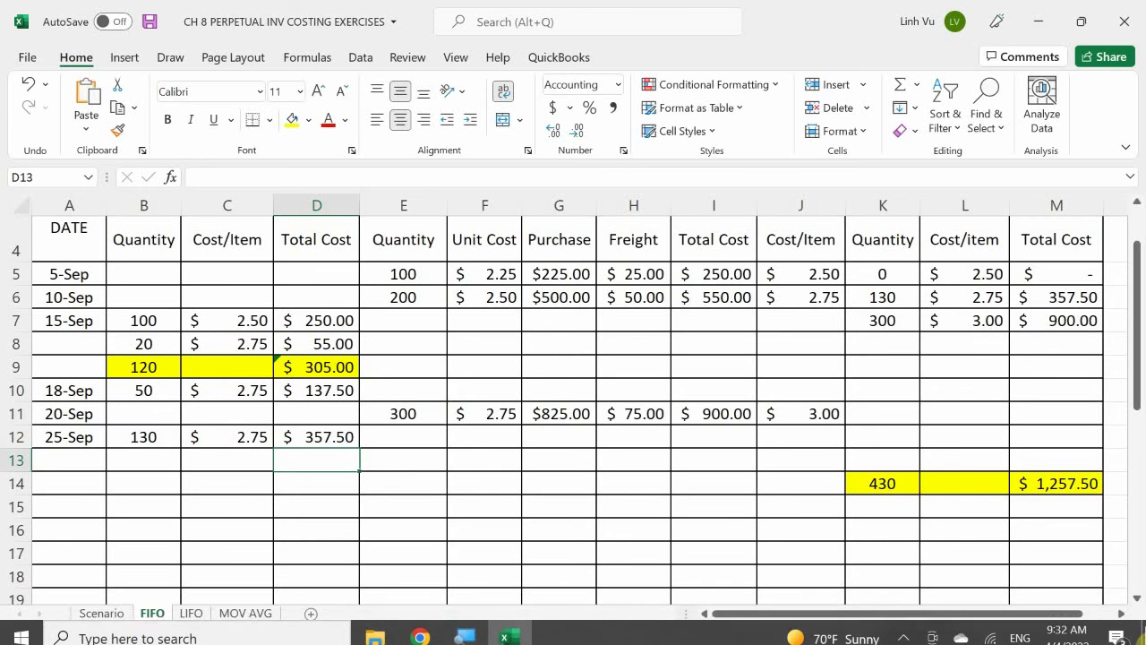
# Set the Inventory on Hand quantity of the 10-Sep layer in K6 to 0
pyautogui.click(882, 296)
pyautogui.doubleClick(882, 296)
pyautogui.write('0')
pyautogui.press('Return')
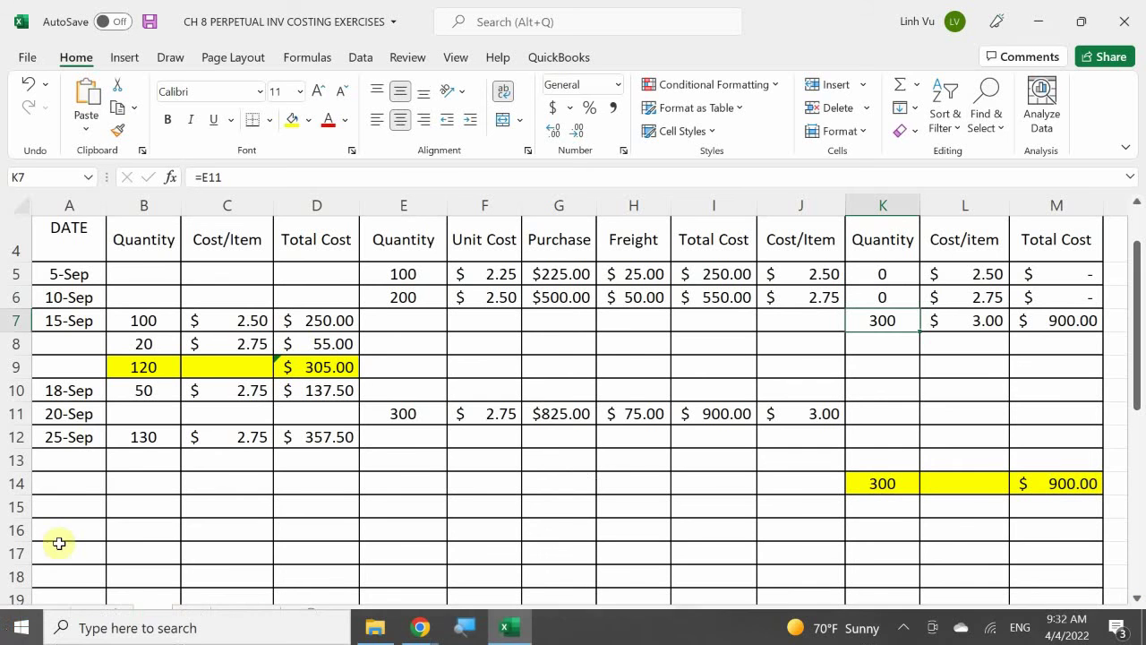
# Total the 25-Sep sale quantity in B14 with =B12+B13 and fill B14:D14 yellow
pyautogui.click(121, 464)
pyautogui.moveTo(148, 636)
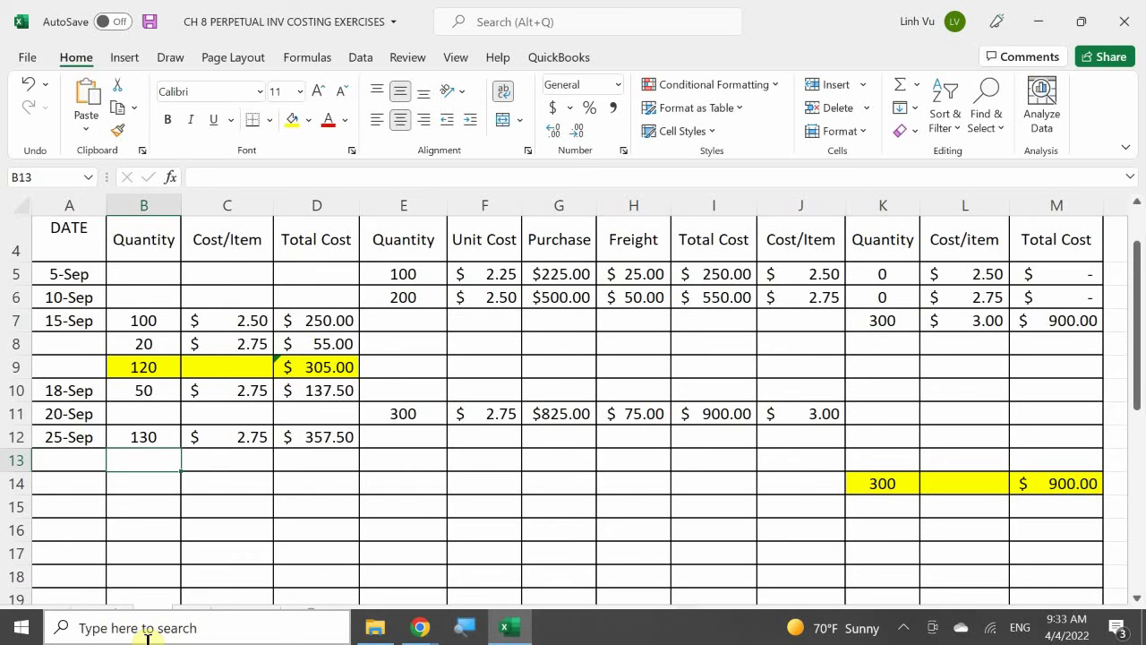
pyautogui.press('Down')
pyautogui.write('=')
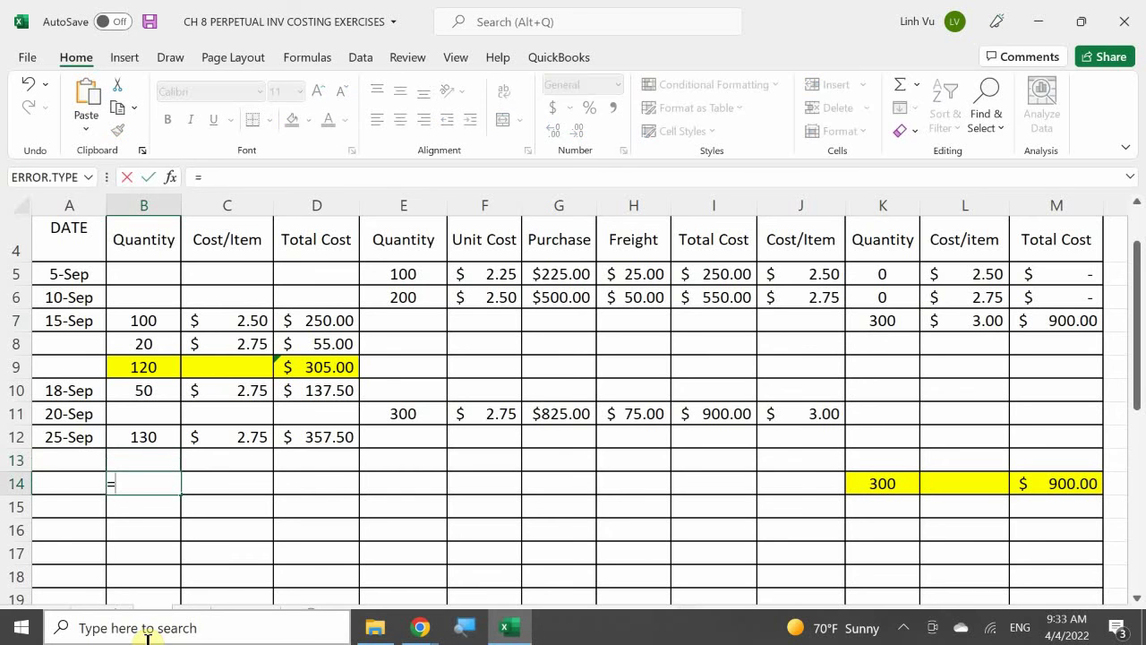
pyautogui.press('Up')
pyautogui.press('Up')
pyautogui.write('+')
pyautogui.press('Up')
pyautogui.press('Return')
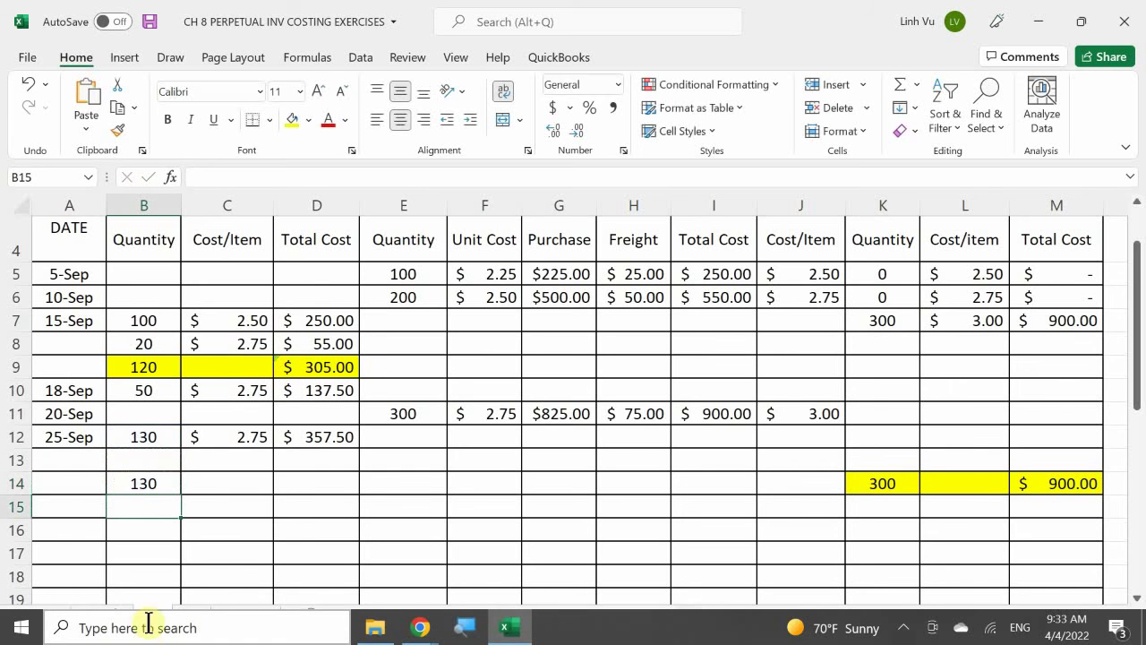
pyautogui.moveTo(123, 484)
pyautogui.mouseDown()
pyautogui.moveTo(191, 501)
pyautogui.moveTo(299, 481)
pyautogui.mouseUp()
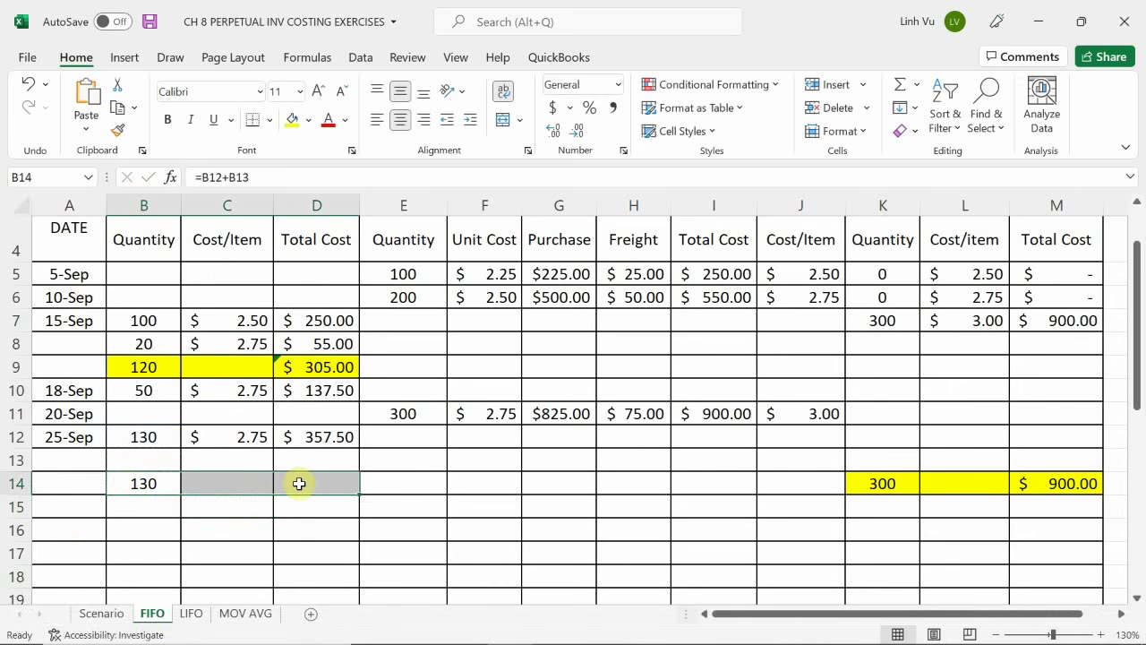
pyautogui.click(298, 119)
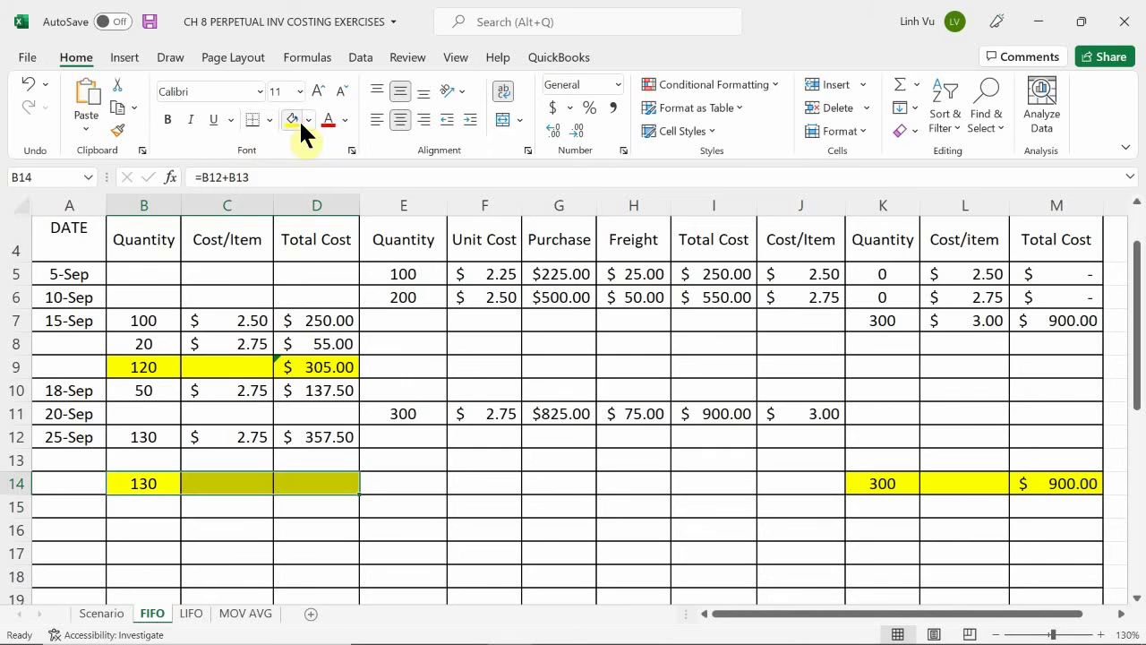
# Calculate the remaining 25-Sep sale quantity in B13 with =250-130
pyautogui.click(154, 461)
pyautogui.write('=')
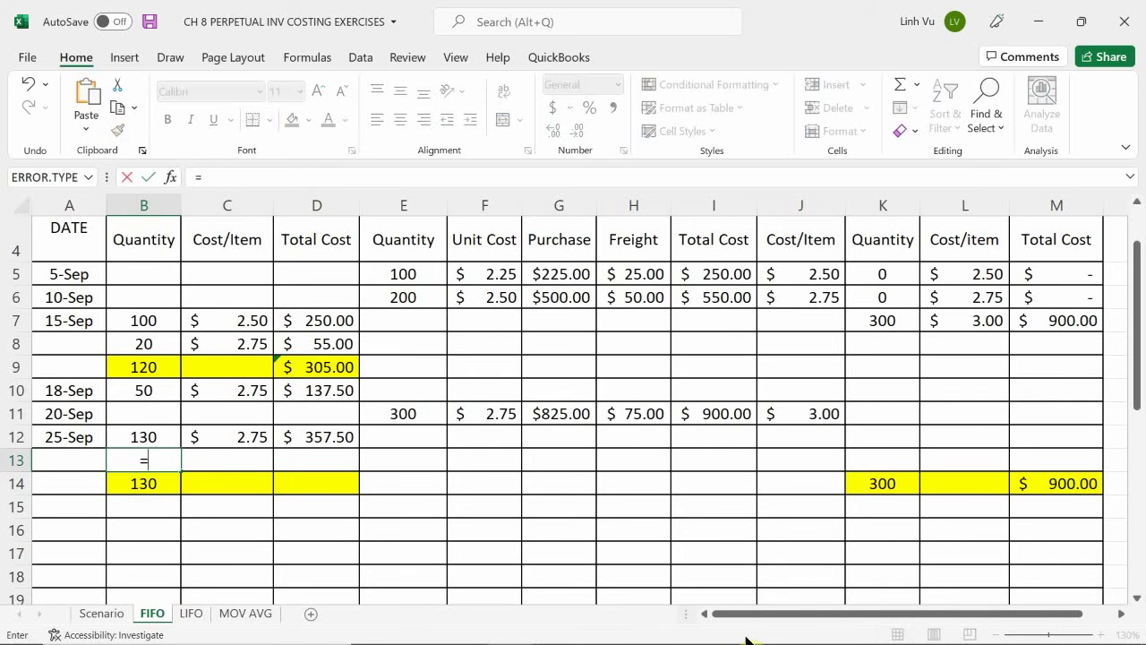
pyautogui.write('250-130')
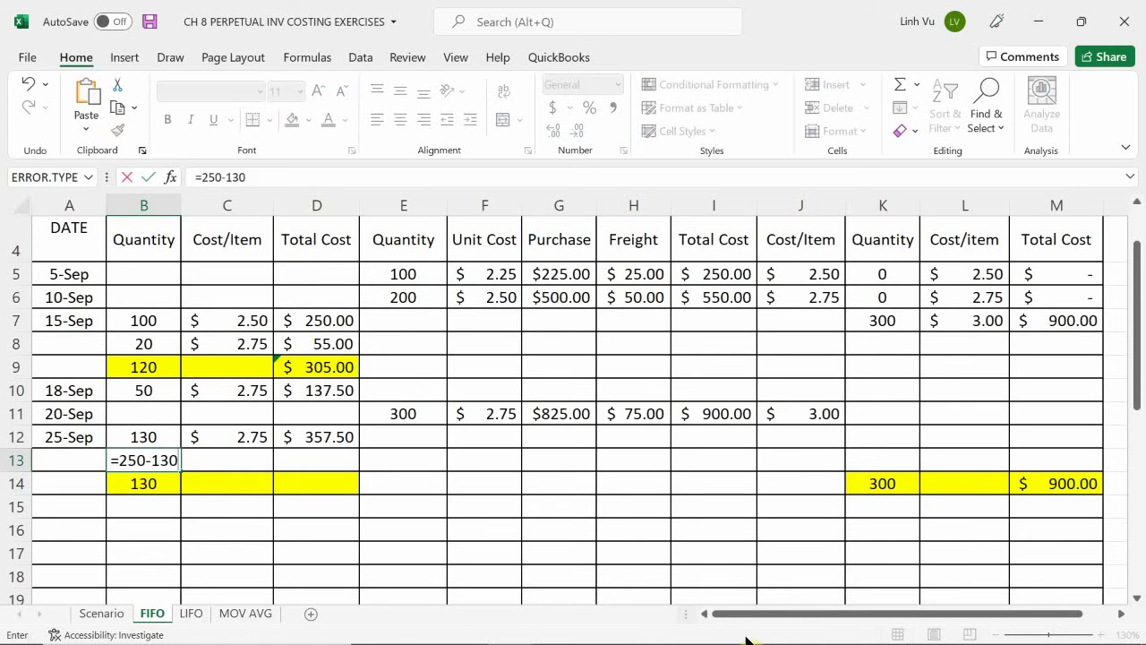
pyautogui.press('Return')
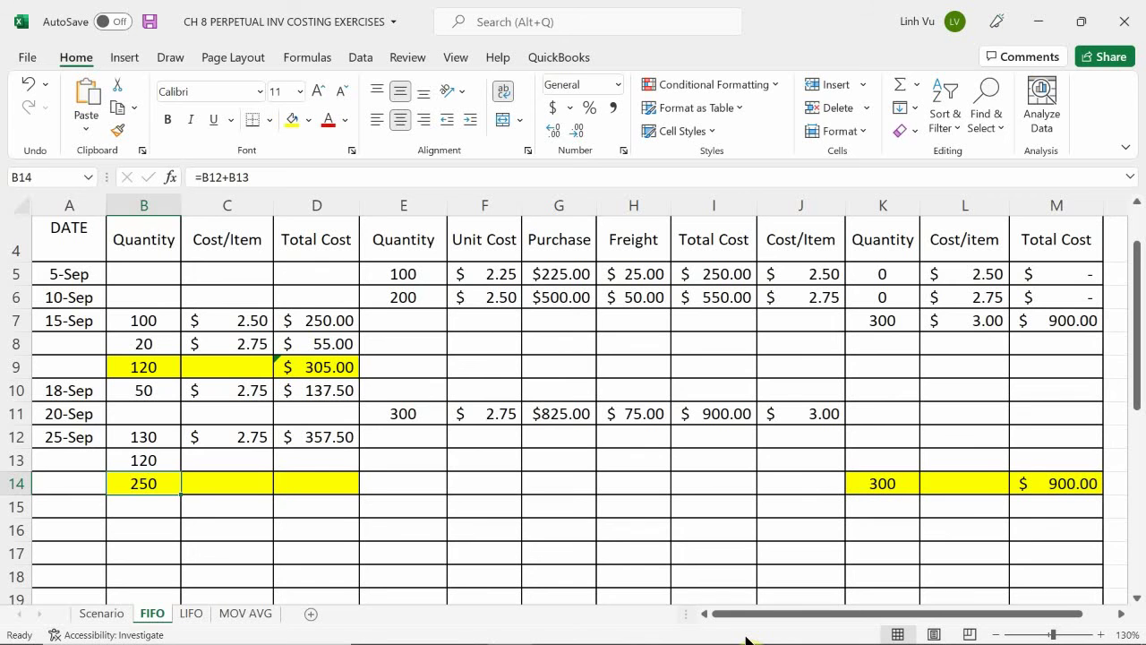
# Link the cost per item in C13 to the 20-Sep purchase layer in Inventory on Hand with =L7
pyautogui.press('Right')
pyautogui.press('Up')
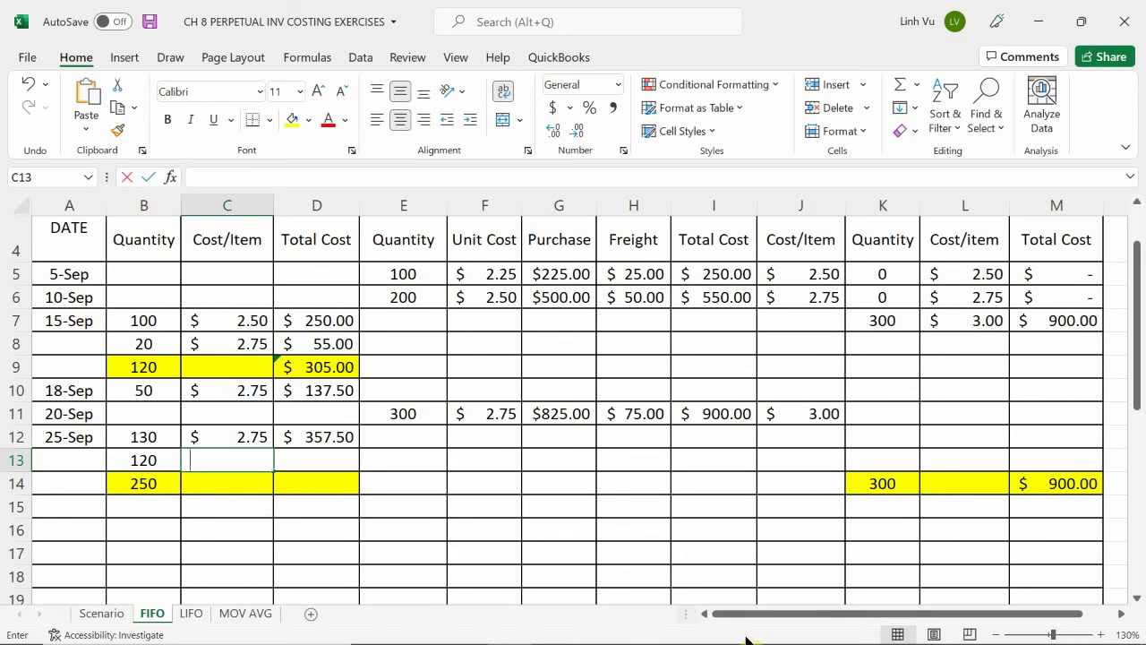
pyautogui.write('=')
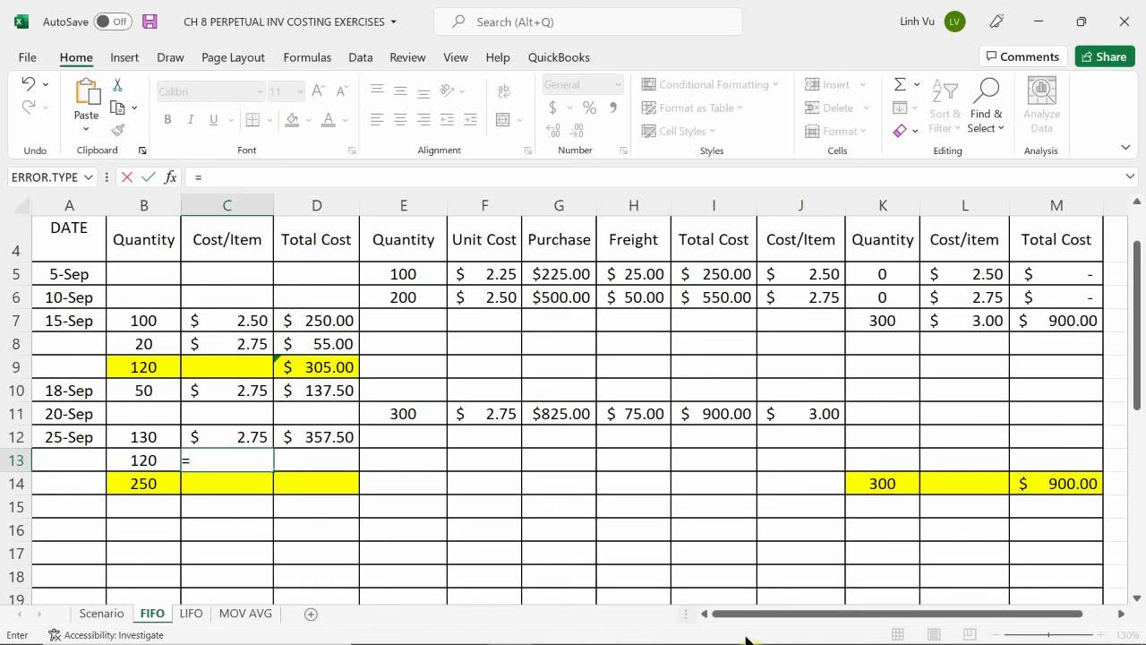
pyautogui.click(821, 278)
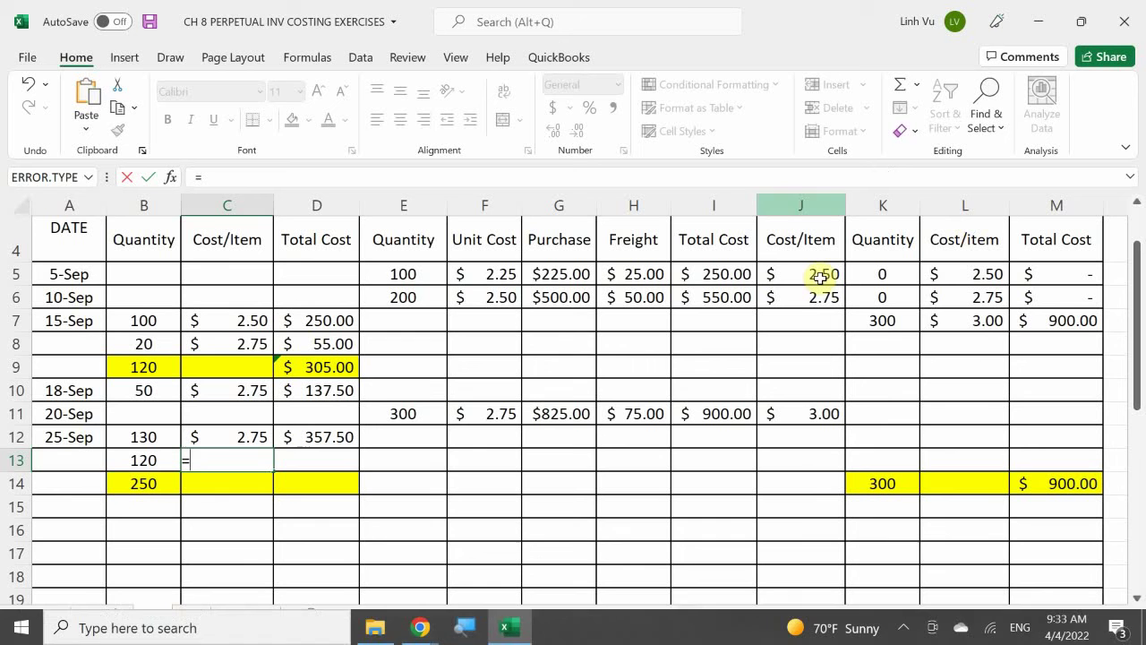
pyautogui.click(953, 321)
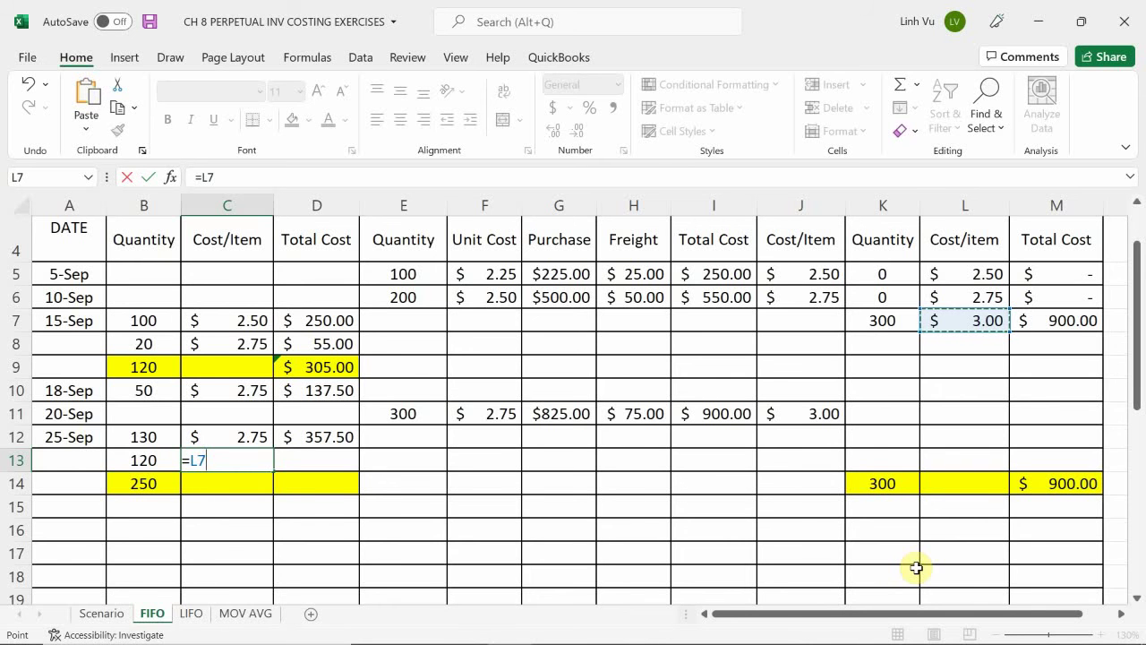
pyautogui.press('Return')
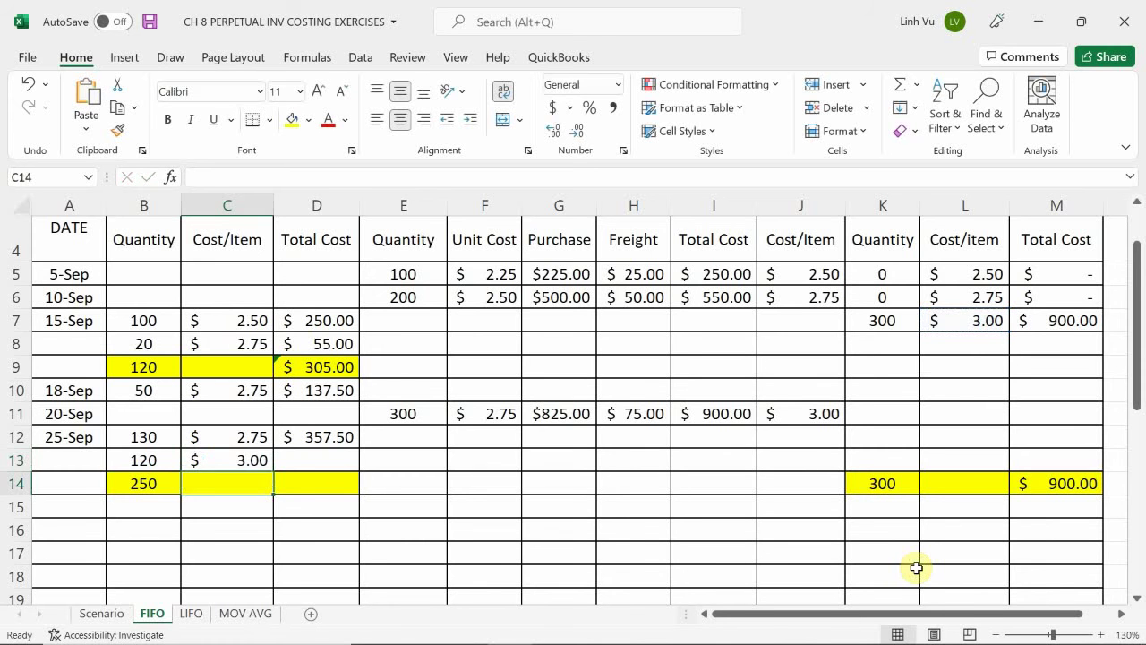
# Calculate the total cost of the second 25-Sep sale layer in D13 with =B13*C13
pyautogui.press('Right')
pyautogui.press('Up')
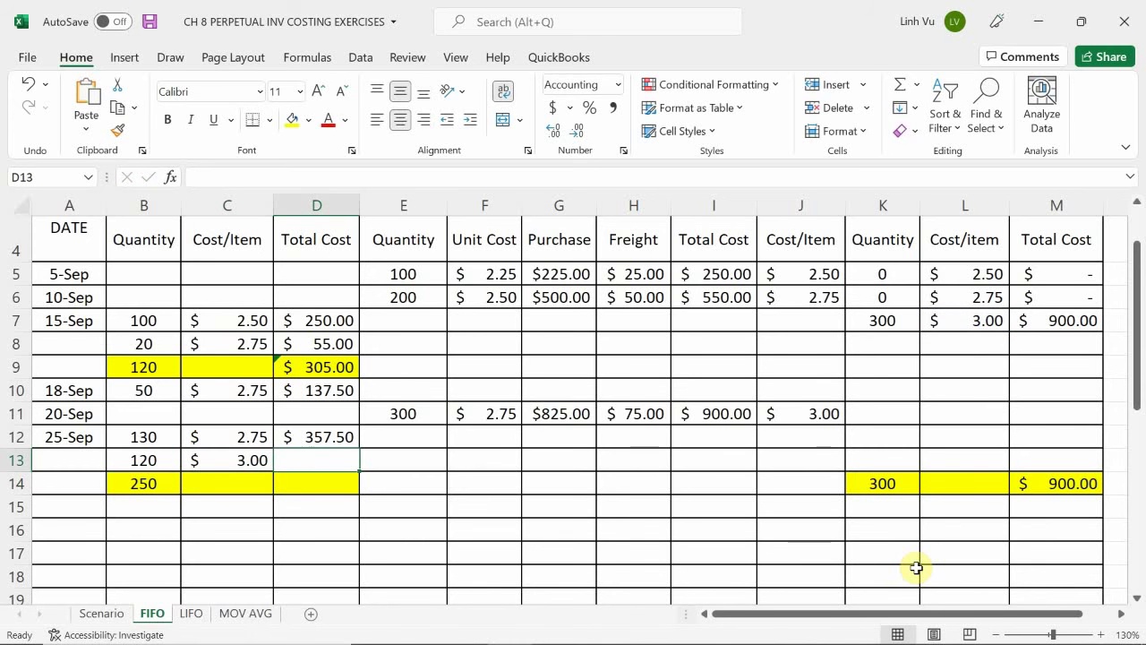
pyautogui.write('=')
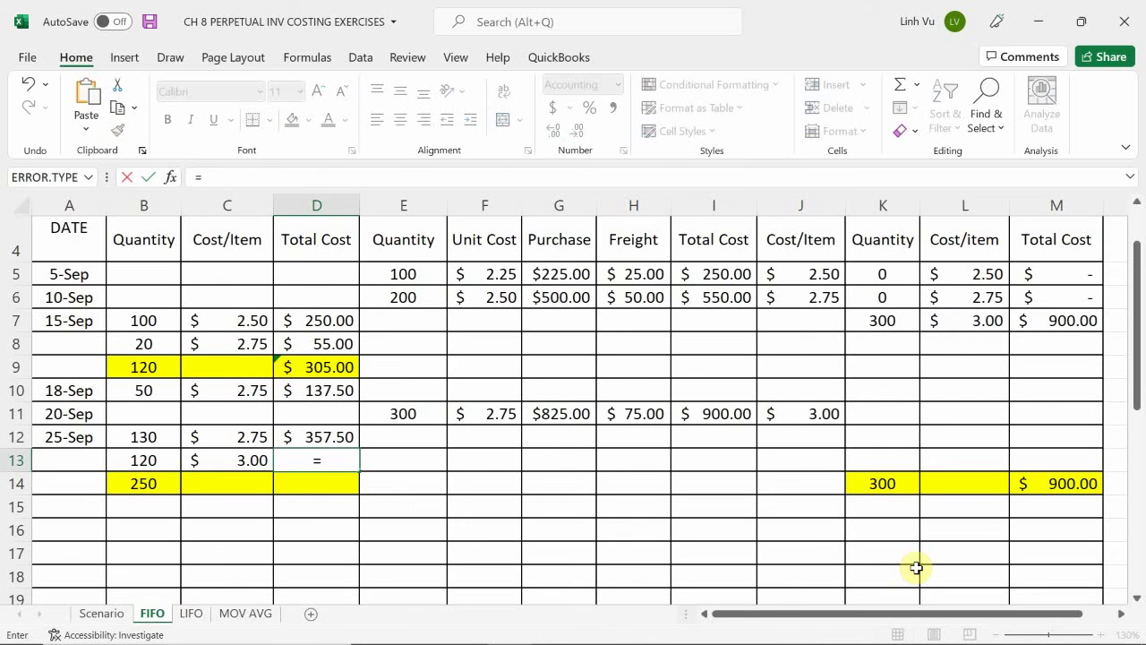
pyautogui.press('Left')
pyautogui.press('Left')
pyautogui.write('*')
pyautogui.press('Left')
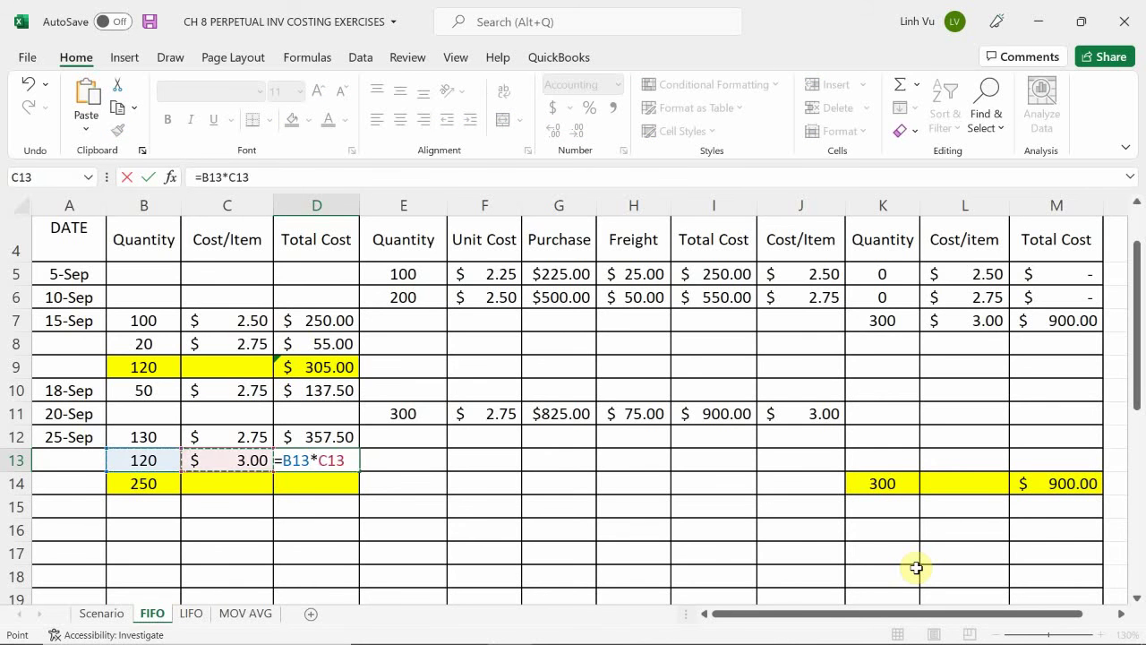
pyautogui.press('Return')
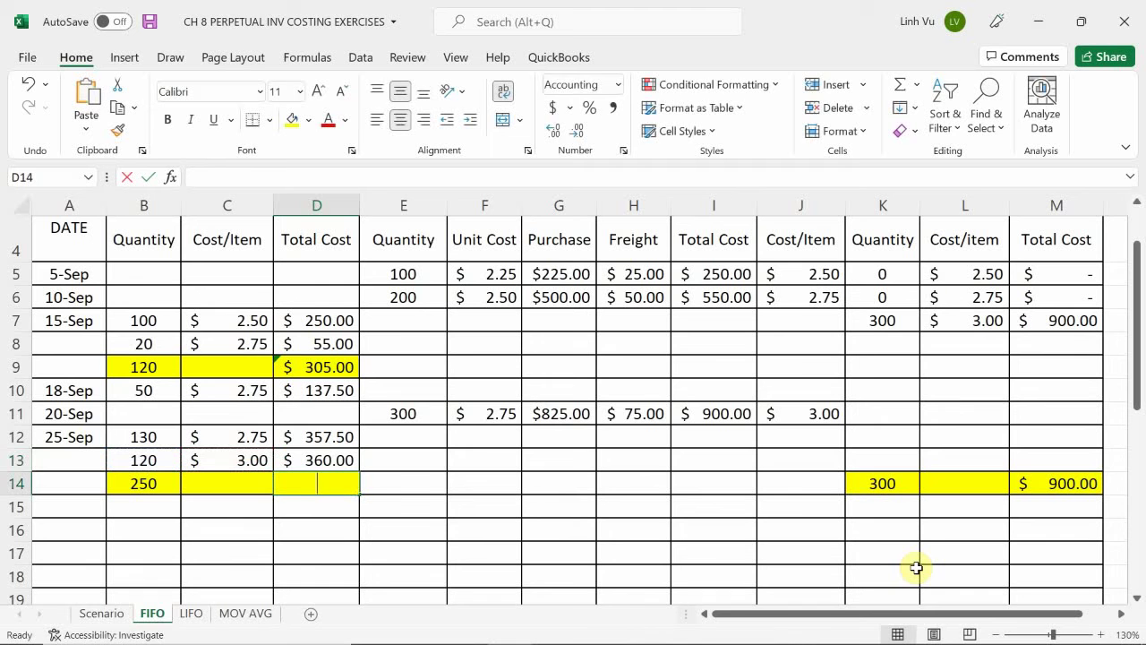
# Sum the cost of goods sold for the 25-Sep sale in D14 with =D12+D13
pyautogui.write('=')
pyautogui.press('Up')
pyautogui.press('Up')
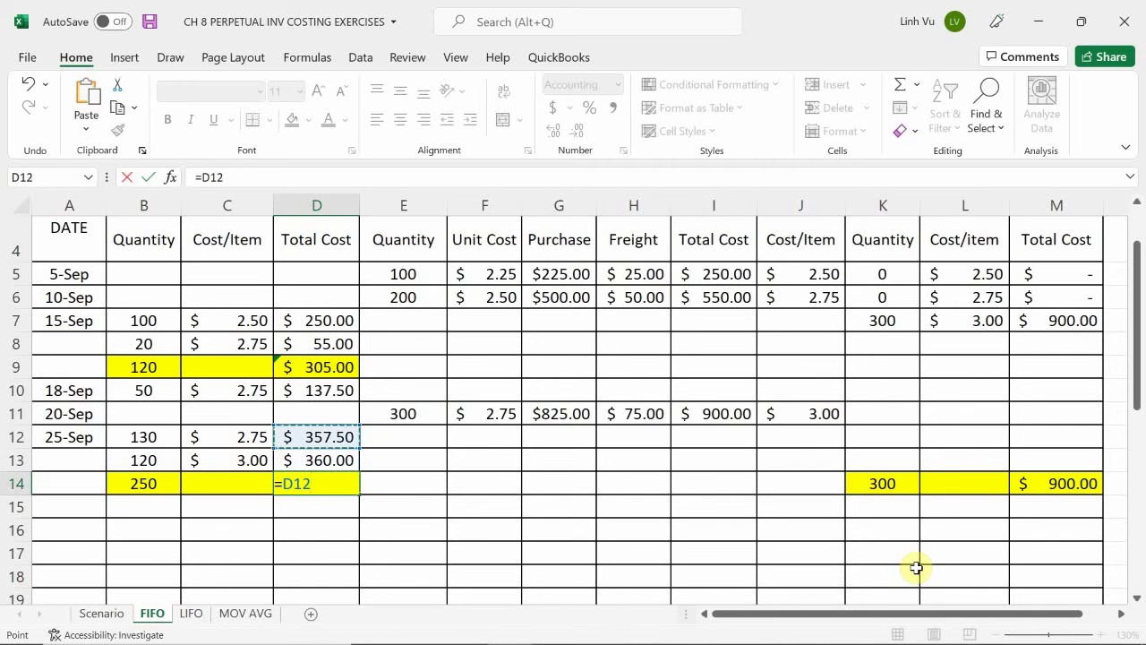
pyautogui.write('+')
pyautogui.press('Up')
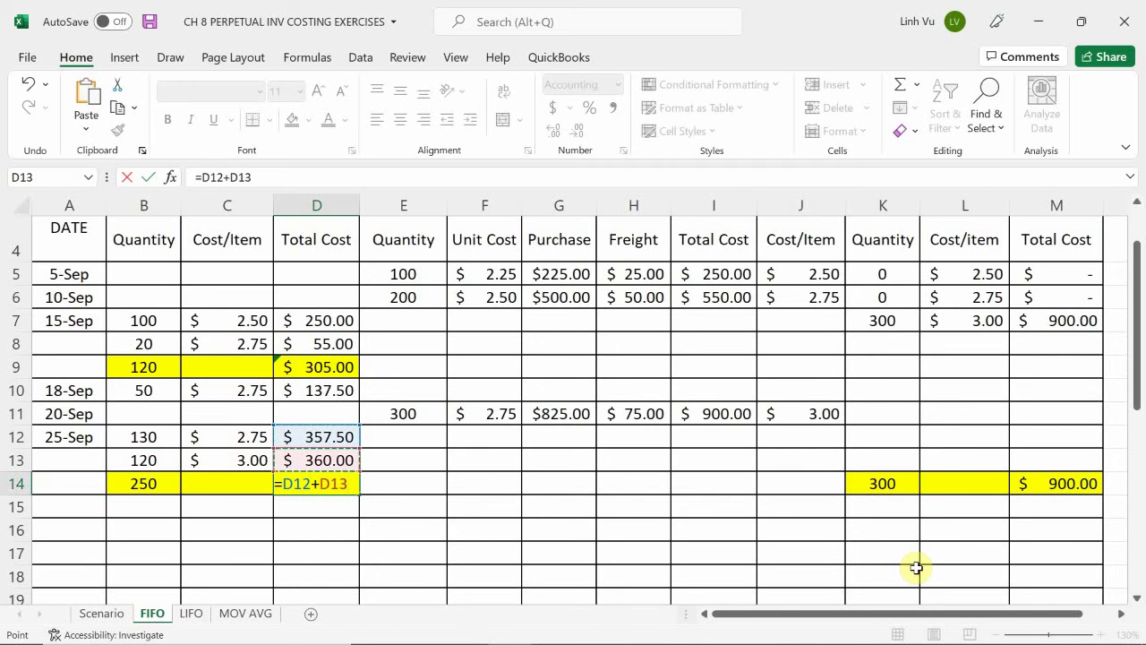
pyautogui.press('Return')
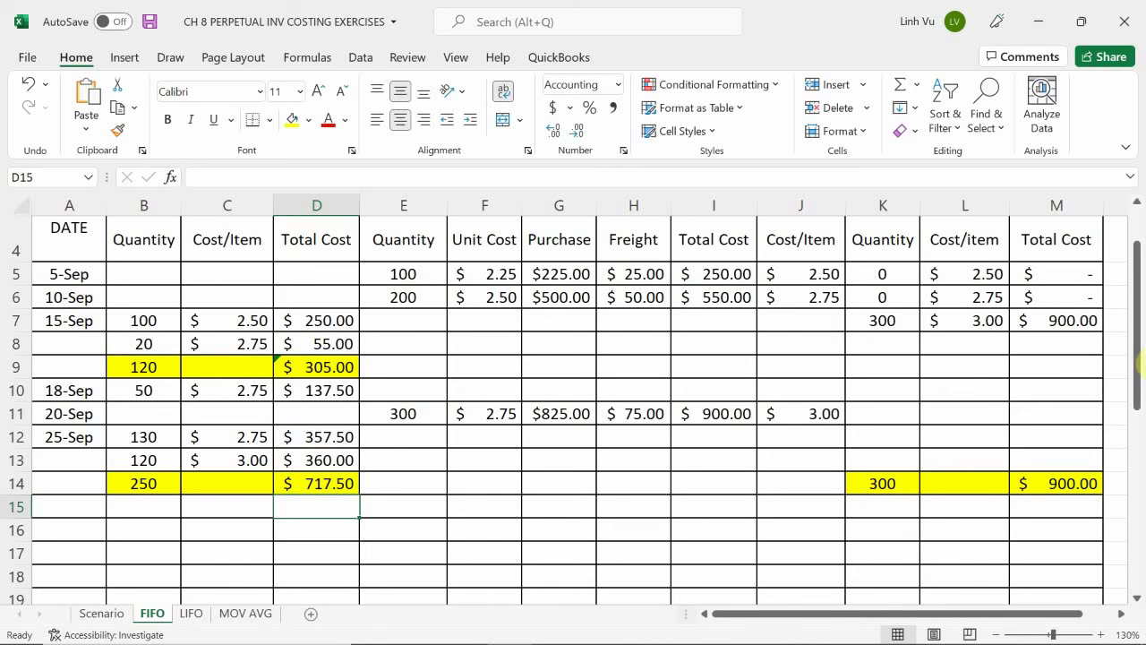
# Reduce the remaining Inventory on Hand layer's quantity in K7 with =300-120
pyautogui.click(882, 322)
pyautogui.write('=')
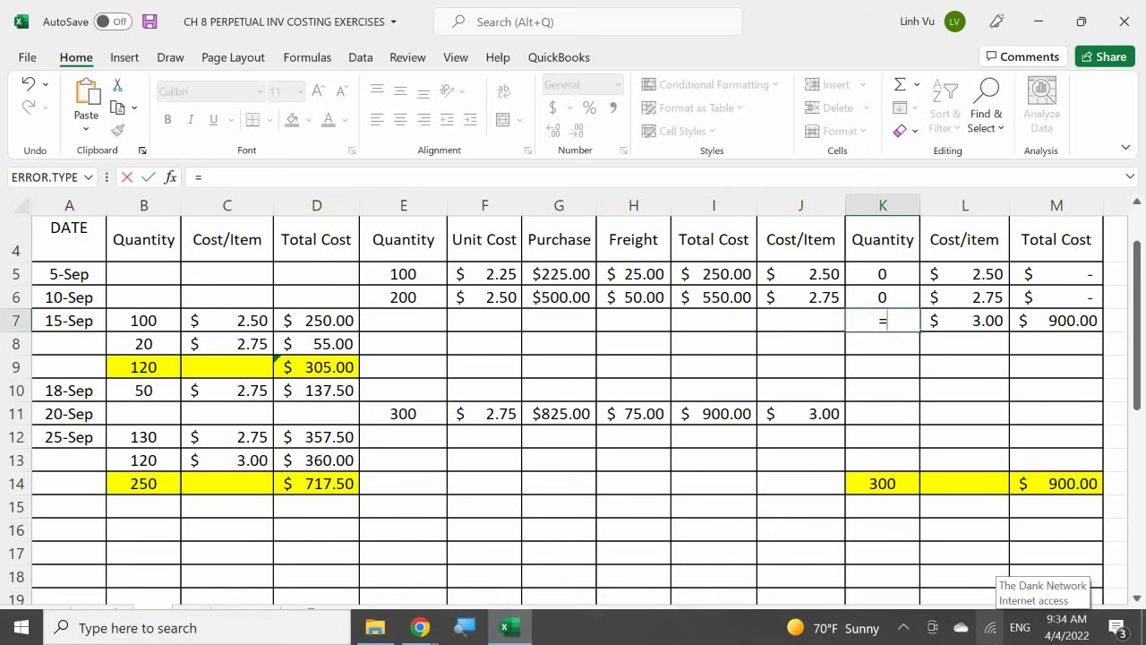
pyautogui.write('300-120')
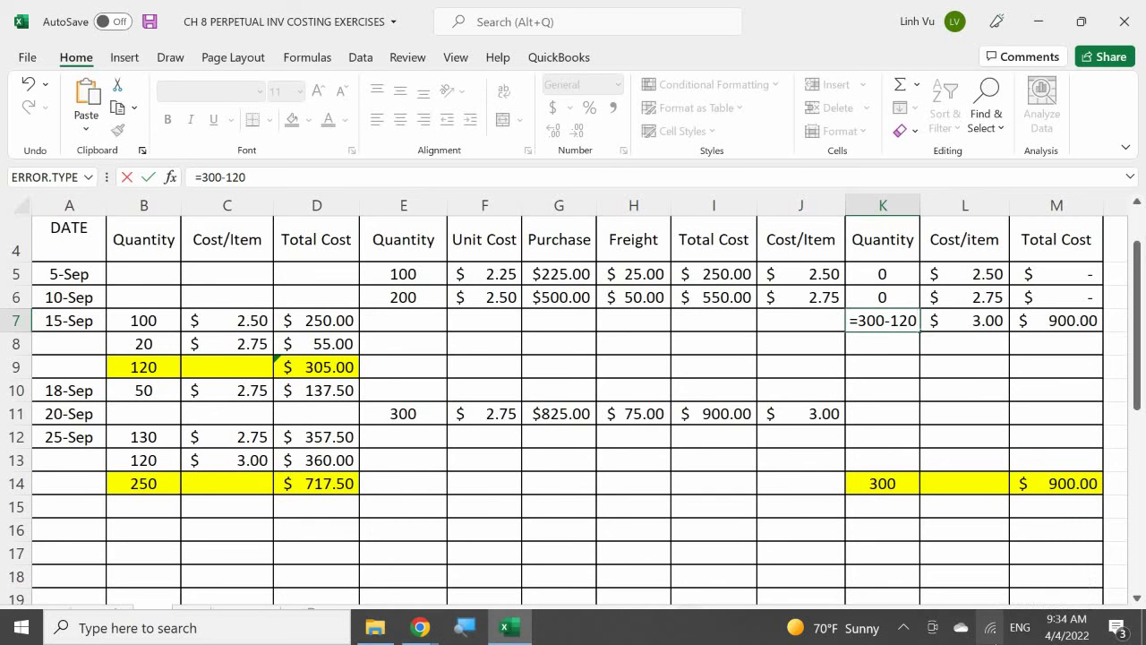
pyautogui.press('Return')
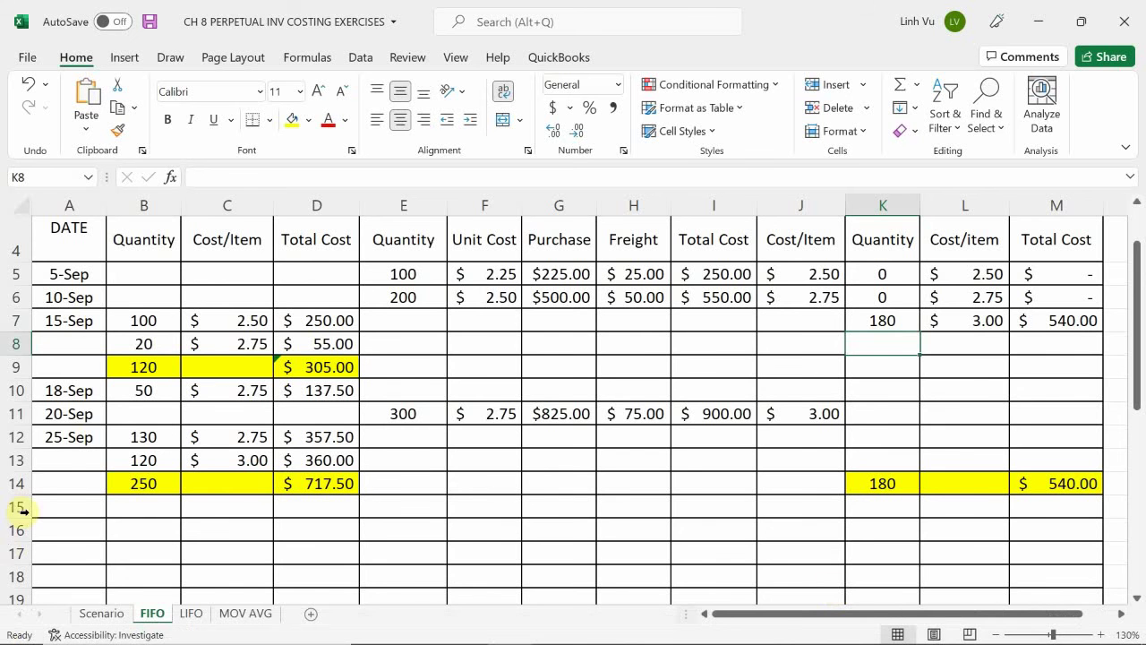
# Check the Scenario sheet for the next sale and enter its date 9/27 in A15 of the FIFO sheet
pyautogui.click(104, 615)
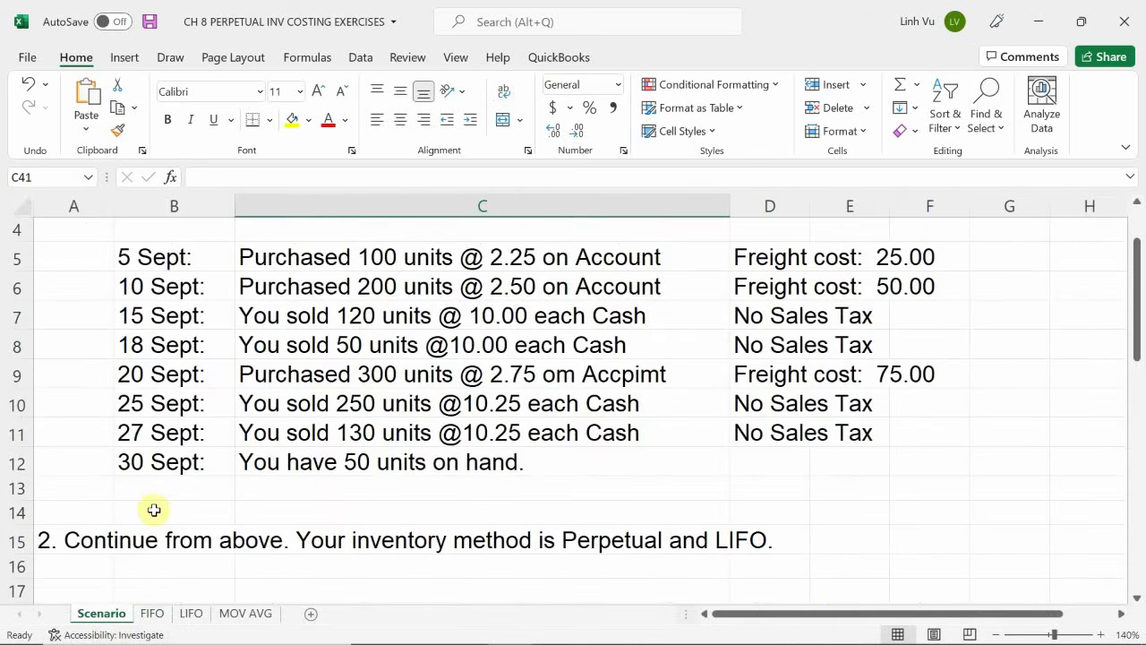
pyautogui.scroll(-2, 156, 500)
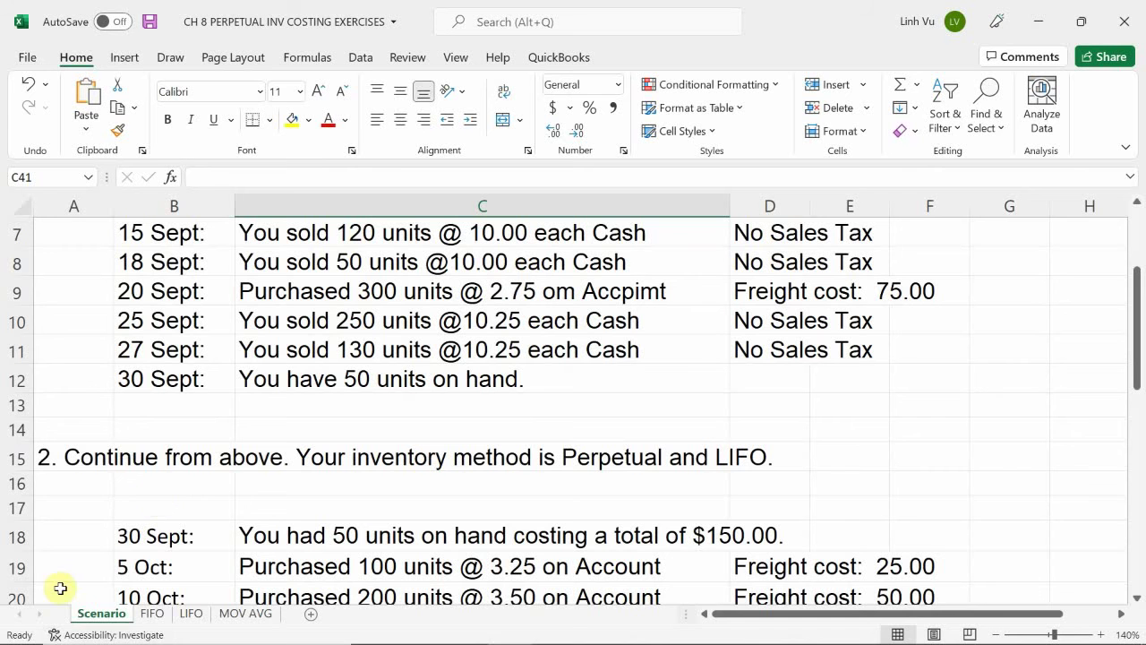
pyautogui.click(152, 615)
pyautogui.click(80, 506)
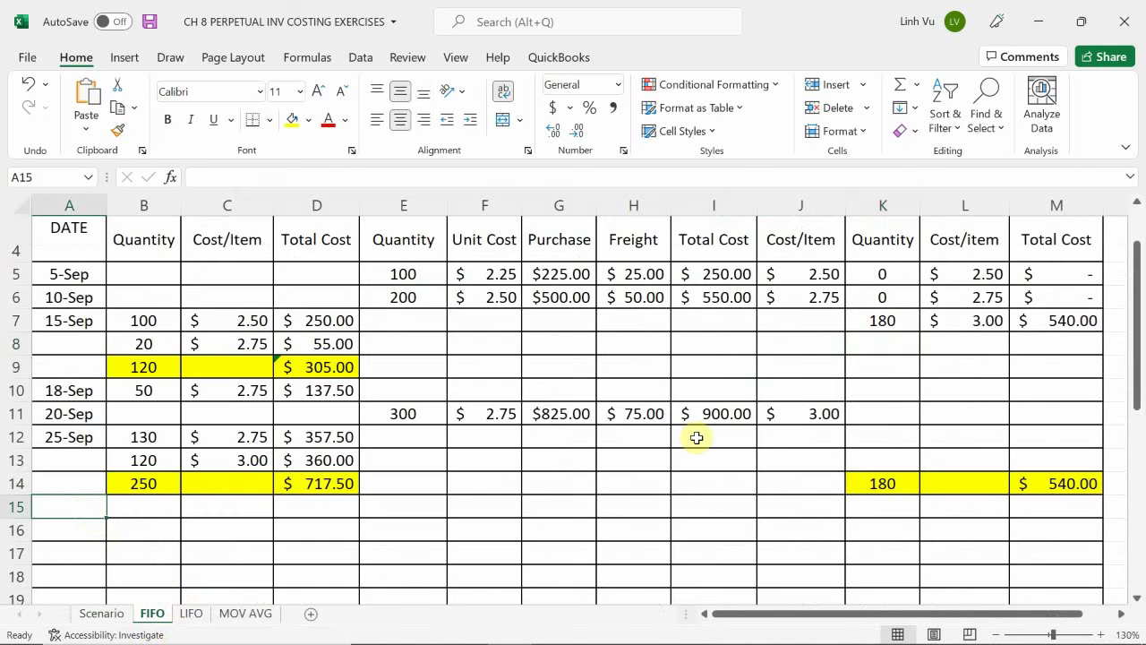
pyautogui.write('9/27')
pyautogui.press('Return')
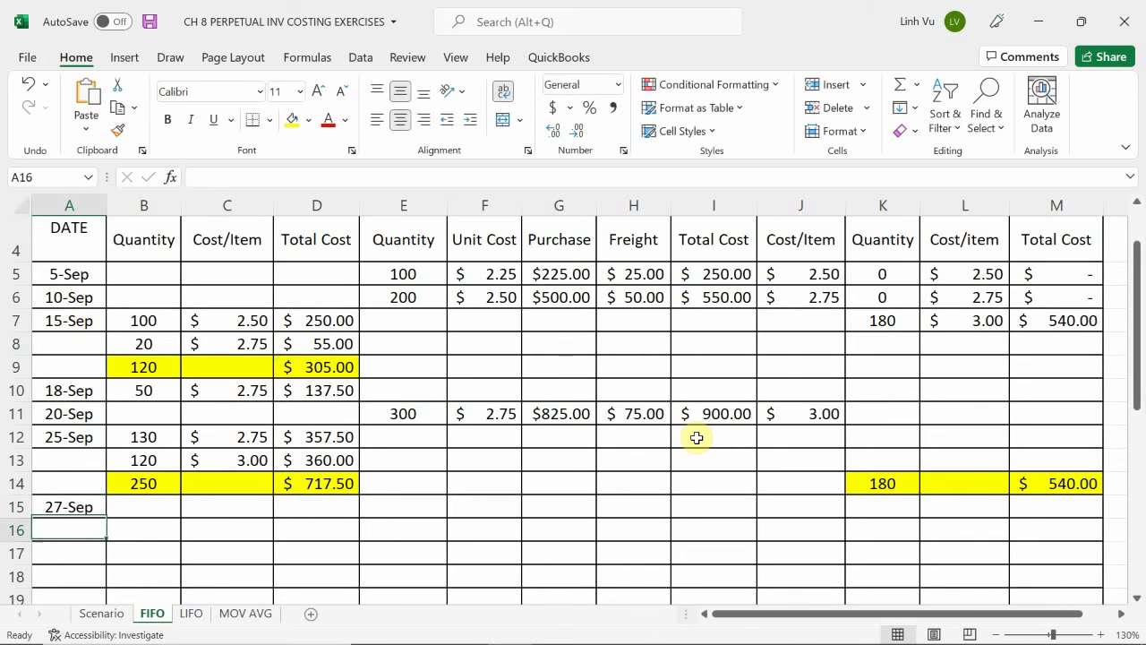
# Enter 130 as the quantity sold on 27-Sep in B15
pyautogui.press('Tab')
pyautogui.press('Left')
pyautogui.press('Right')
pyautogui.press('Up')
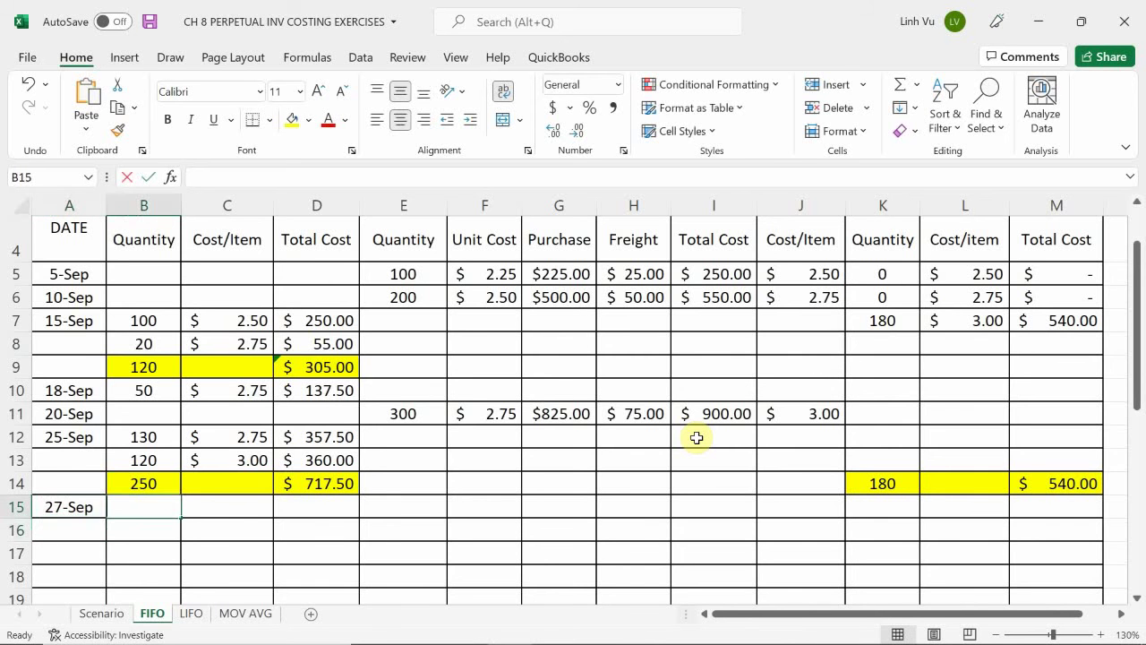
pyautogui.write('130')
pyautogui.press('Return')
# Set the 27-Sep sale's cost per item in C15 with =L7 and start a total cost formula in D15
pyautogui.press('Right')
pyautogui.press('Up')
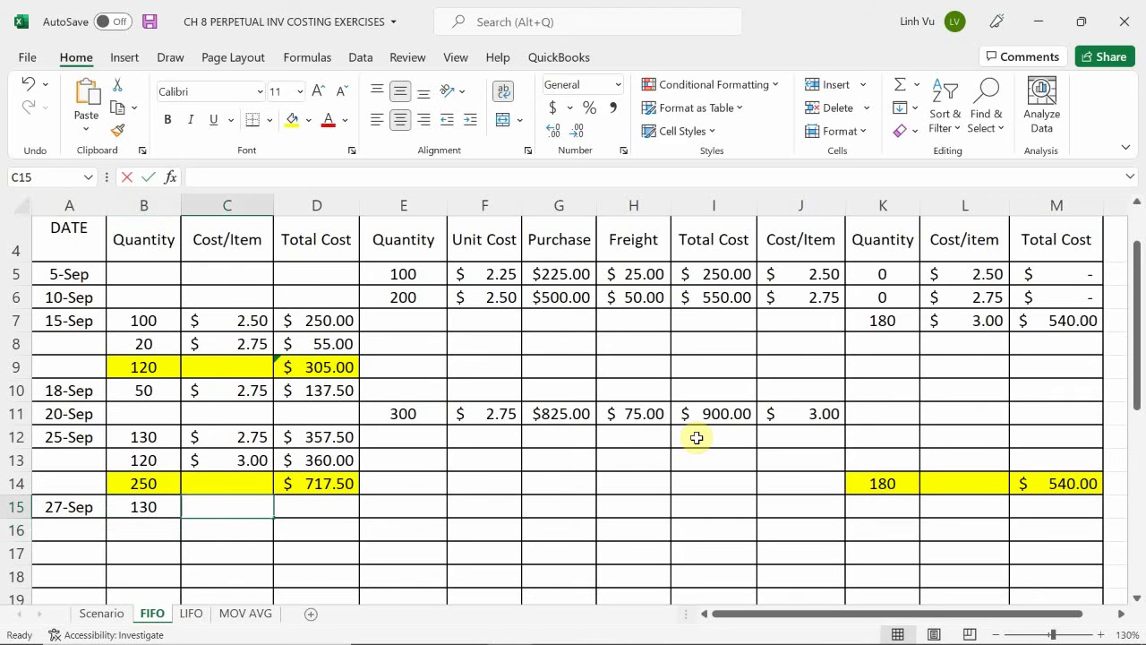
pyautogui.write('=')
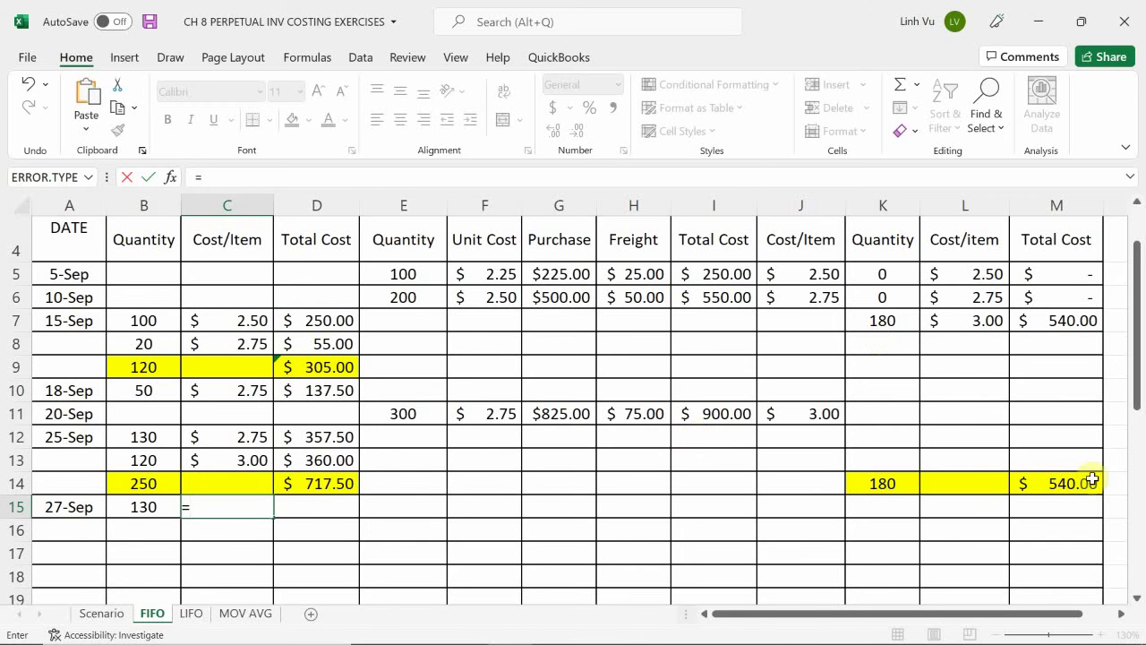
pyautogui.click(959, 319)
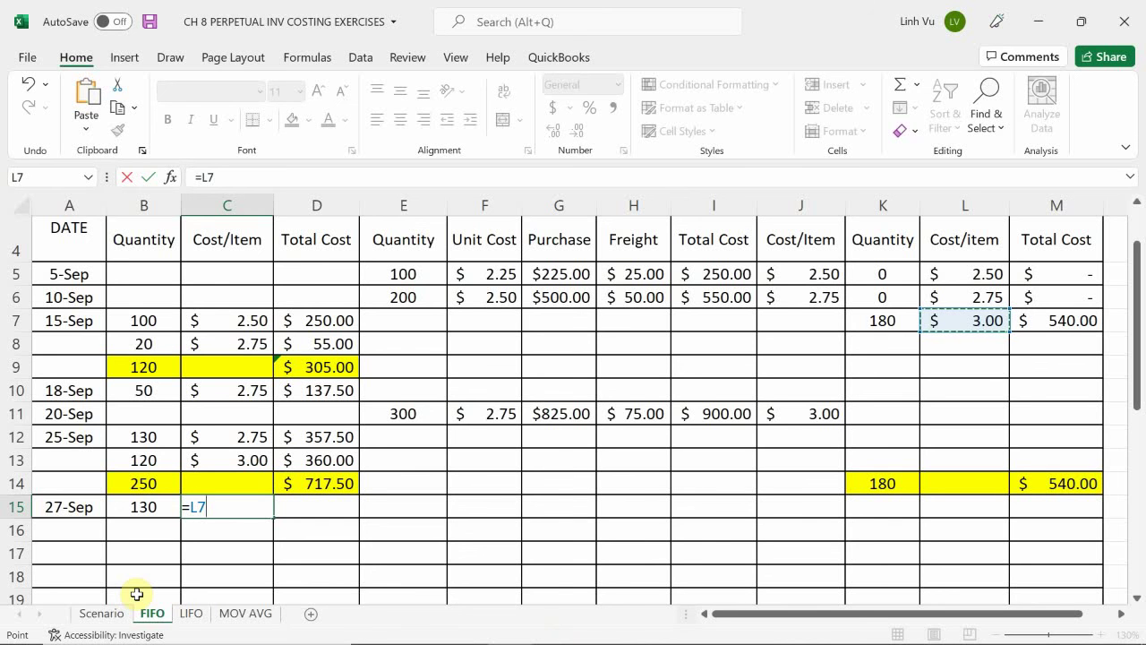
pyautogui.press('Return')
pyautogui.press('Right')
pyautogui.press('Up')
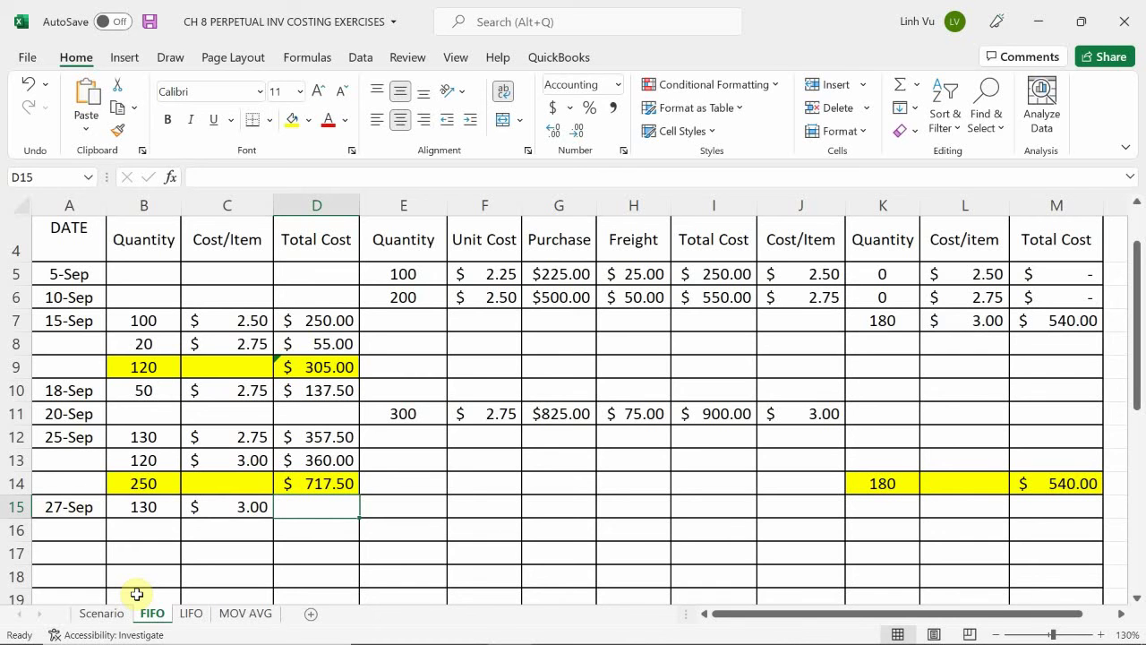
pyautogui.write('=')
pyautogui.press('Left')
pyautogui.press('Left')
pyautogui.write('*')
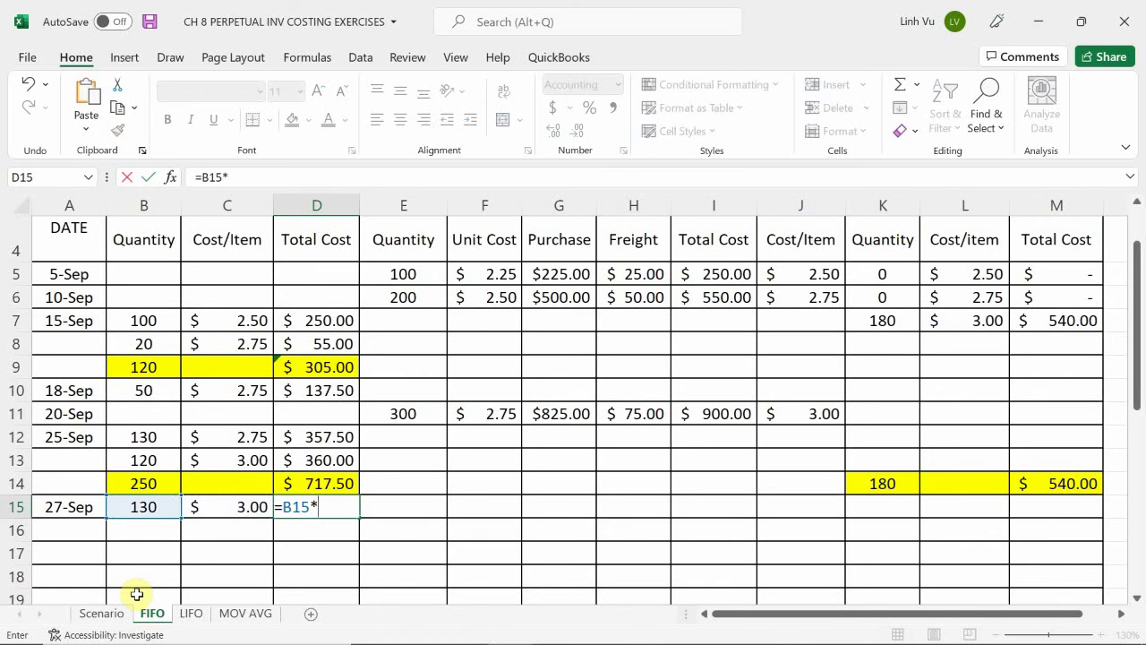
pyautogui.press('Left')
pyautogui.press('Up')
pyautogui.press('Up')
pyautogui.press('Up')
pyautogui.press('Up')
pyautogui.press('Up')
pyautogui.press('BackSpace')
pyautogui.press('BackSpace')
pyautogui.press('BackSpace')
pyautogui.press('BackSpace')
pyautogui.press('BackSpace')
pyautogui.press('BackSpace')
pyautogui.press('BackSpace')
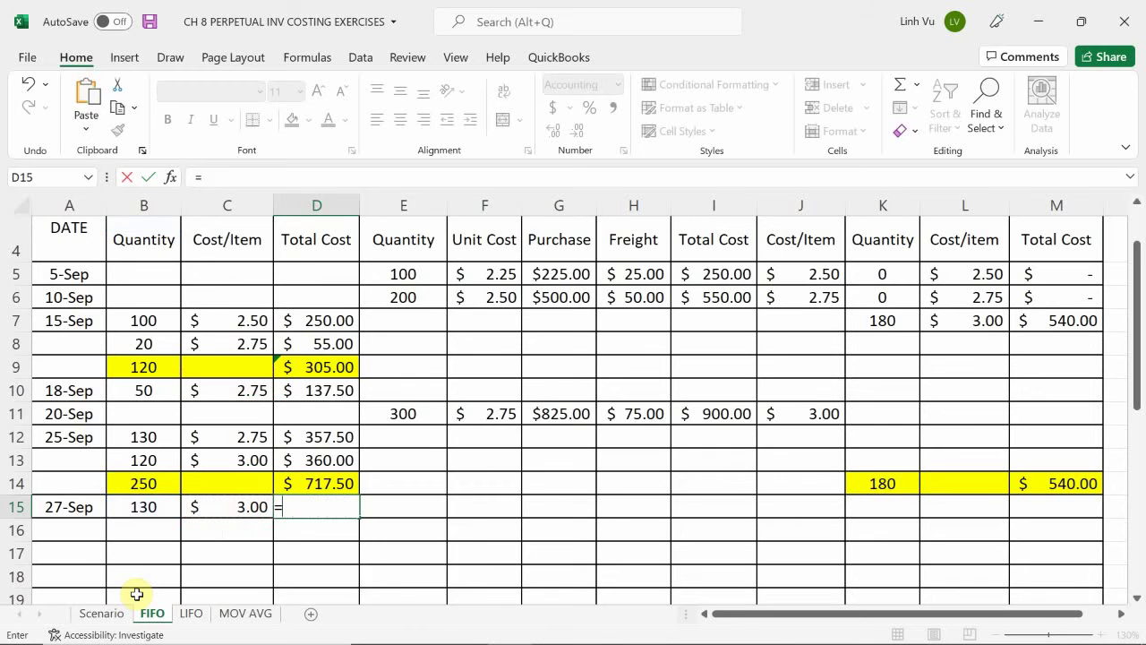
# Calculate the 27-Sep sale's total cost in D15 with =ROUND(B15*C15,2)
pyautogui.write('ROUND(')
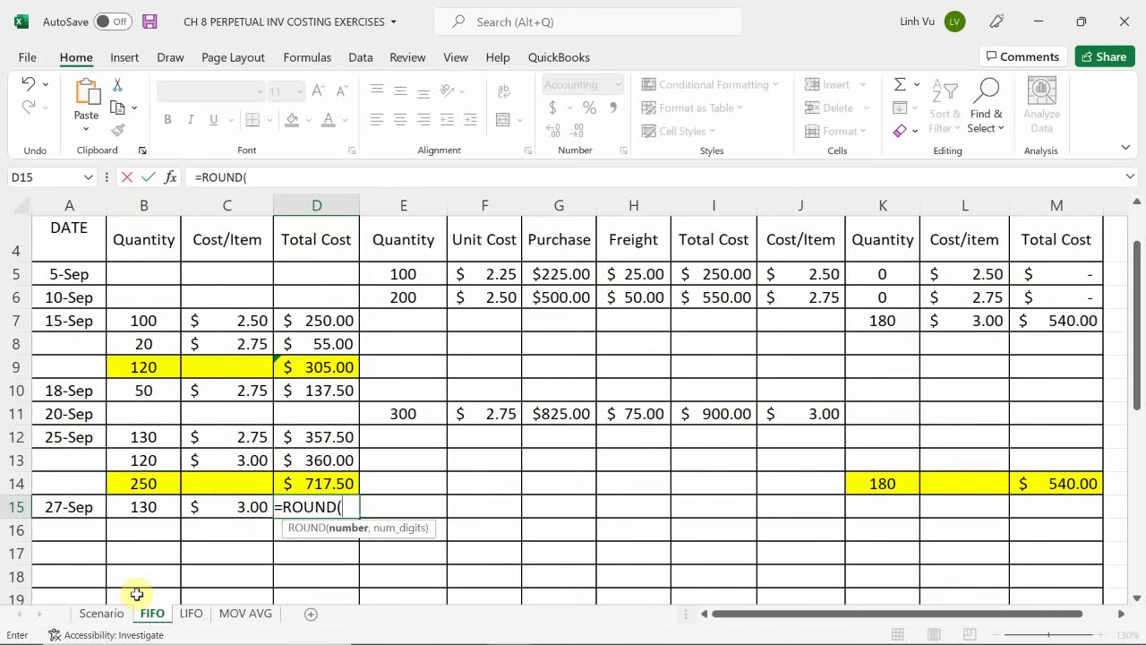
pyautogui.press('Left')
pyautogui.press('Left')
pyautogui.write('*')
pyautogui.press('Left')
pyautogui.write(',')
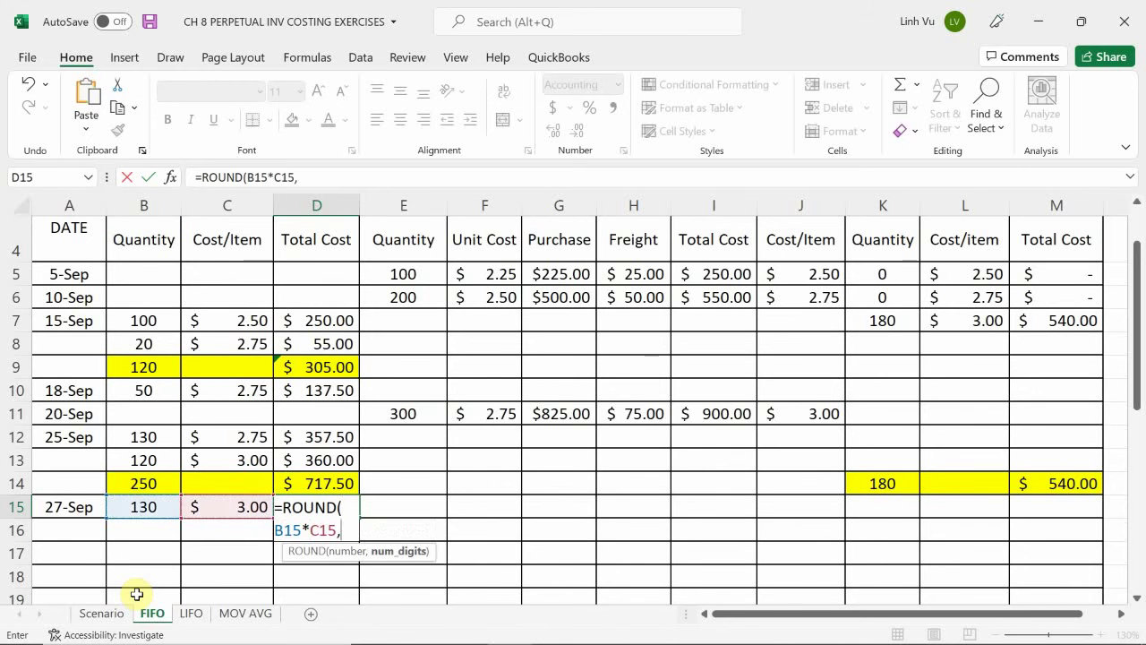
pyautogui.write('2)')
pyautogui.press('Return')
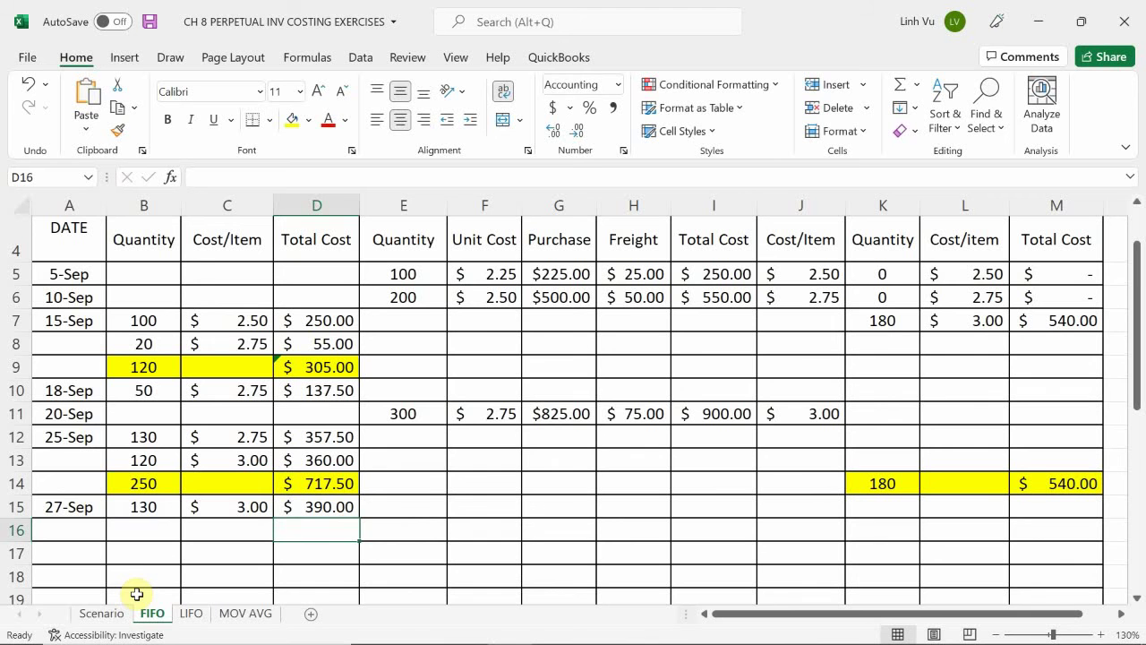
# Reduce the remaining Inventory on Hand layer's quantity in K7 with =180-130
pyautogui.click(889, 319)
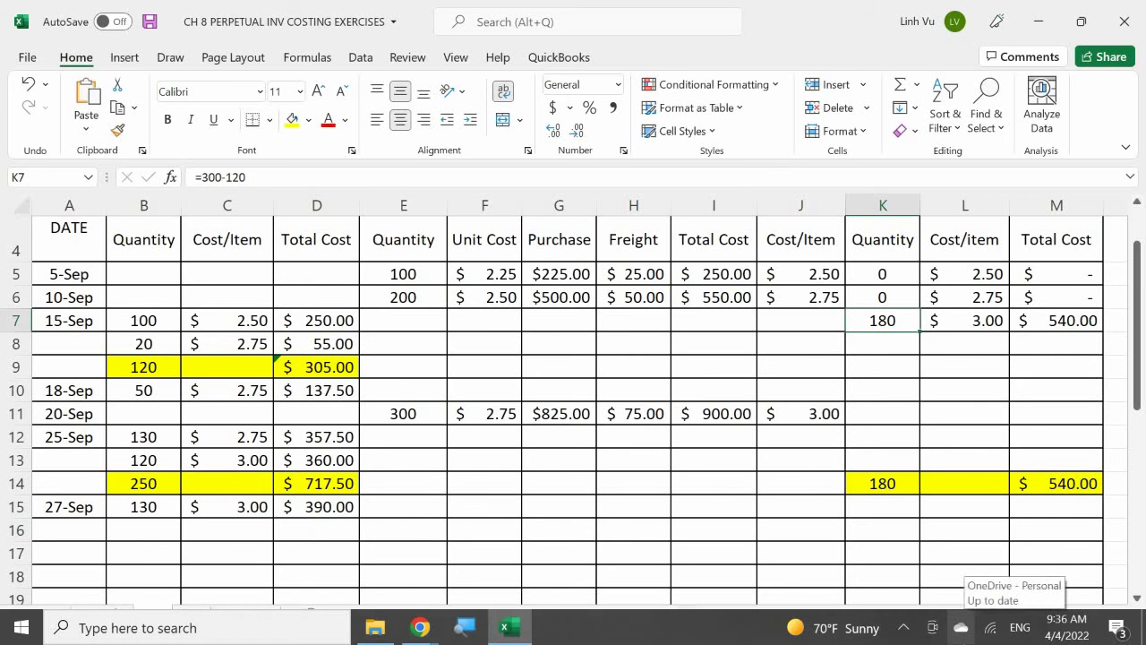
pyautogui.write('18')
pyautogui.press('BackSpace')
pyautogui.press('BackSpace')
pyautogui.write('=1')
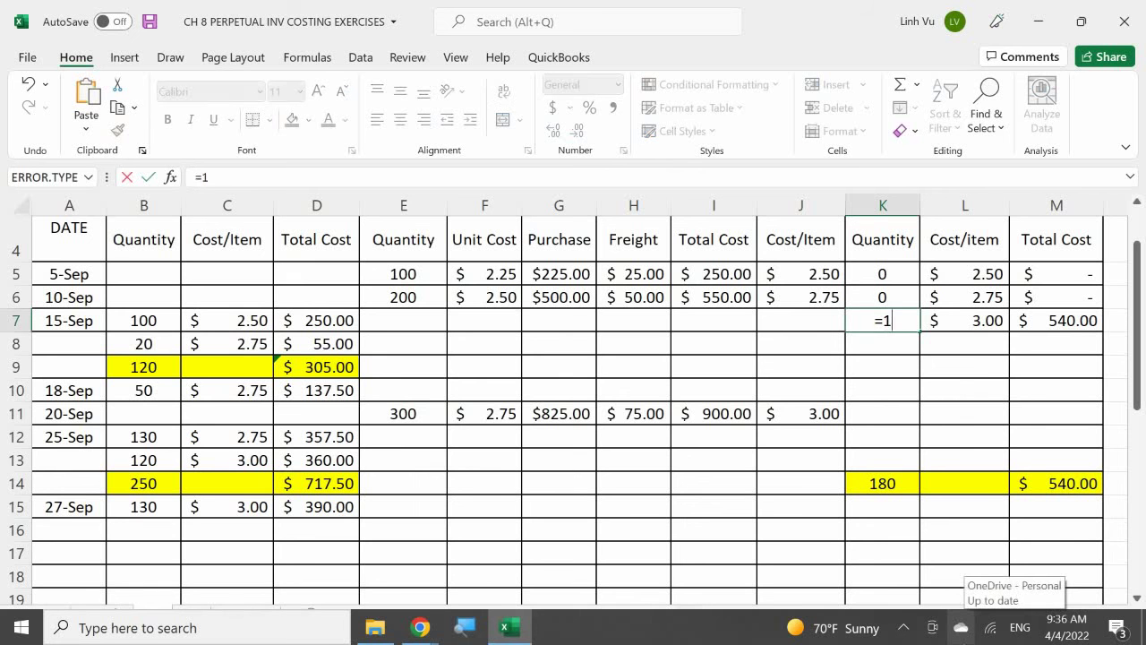
pyautogui.write('80-130')
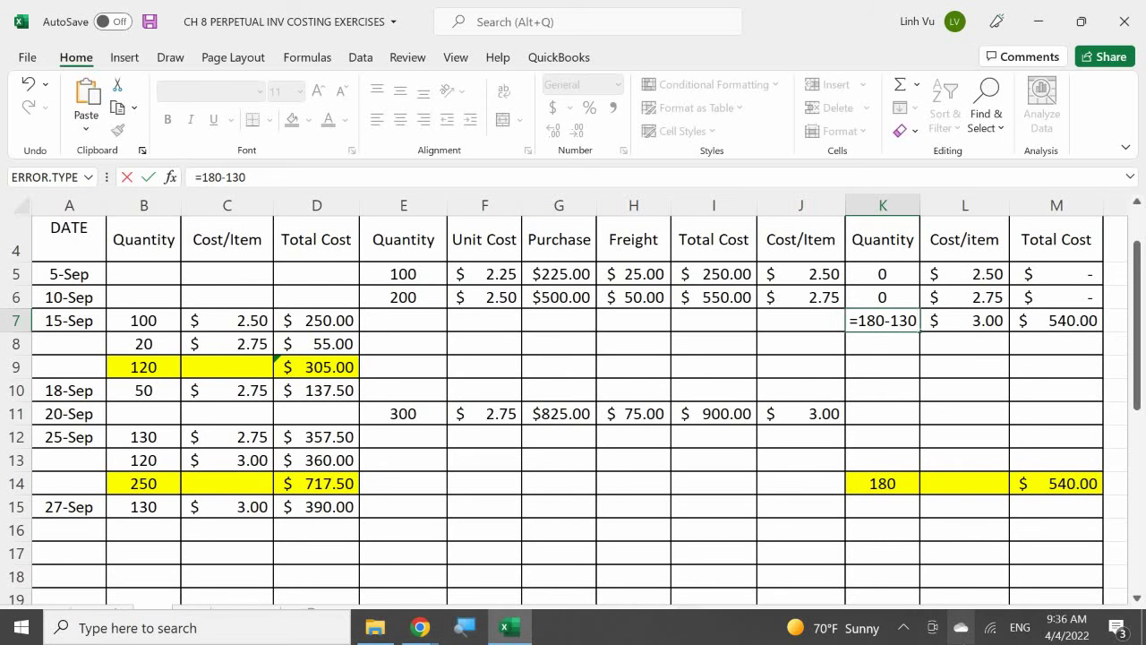
pyautogui.hotkey('ctrl', 'Return')
pyautogui.press('Return')
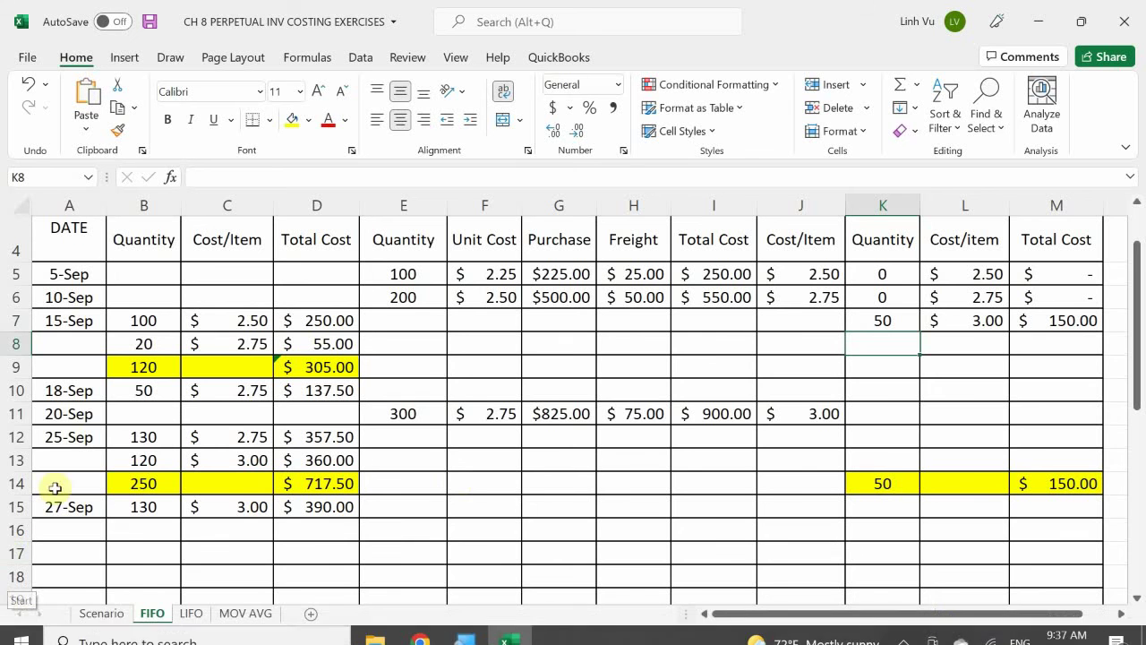
# Review the perpetual LIFO exercise on the Scenario sheet and check the ending inventory on the FIFO sheet
pyautogui.click(100, 616)
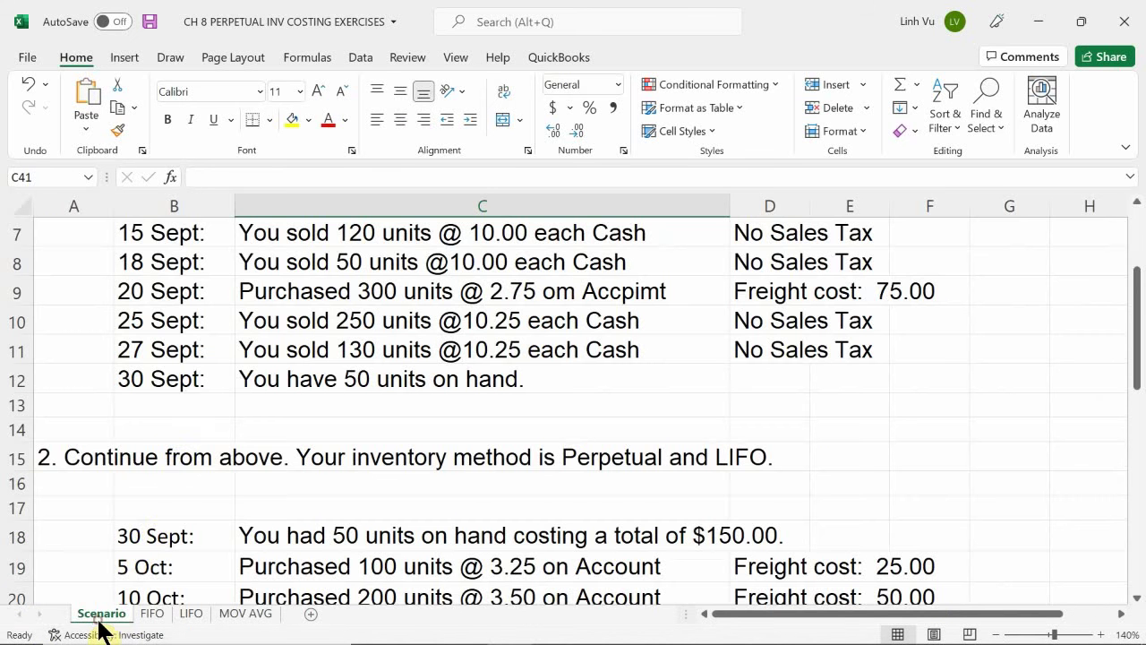
pyautogui.scroll(-1, 182, 465)
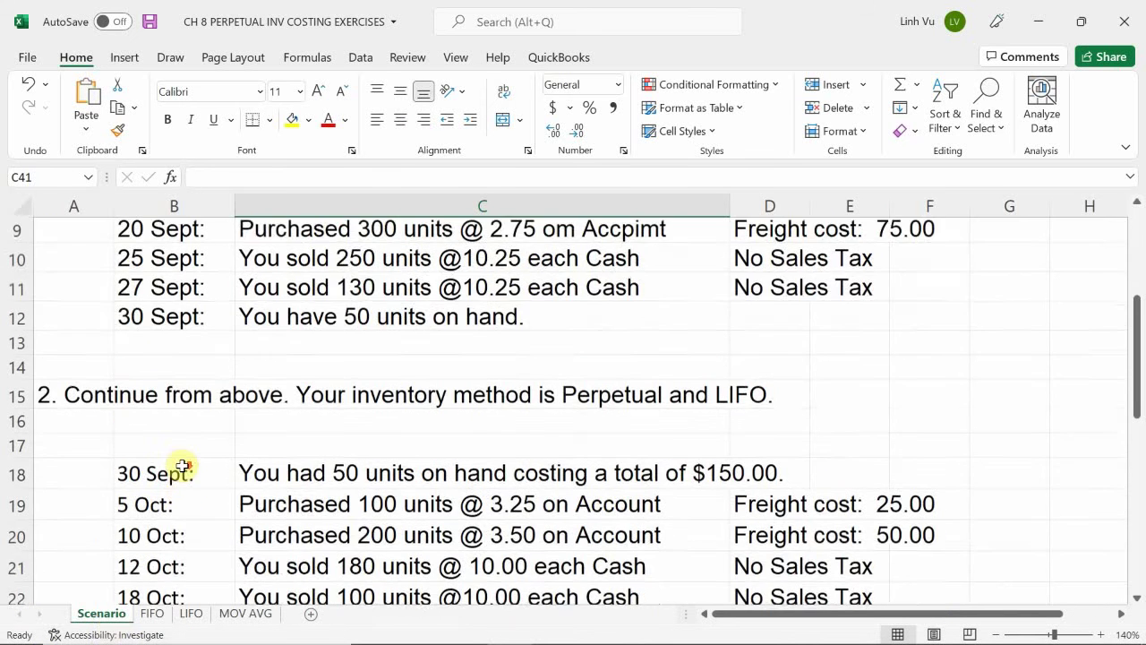
pyautogui.scroll(-1, 181, 465)
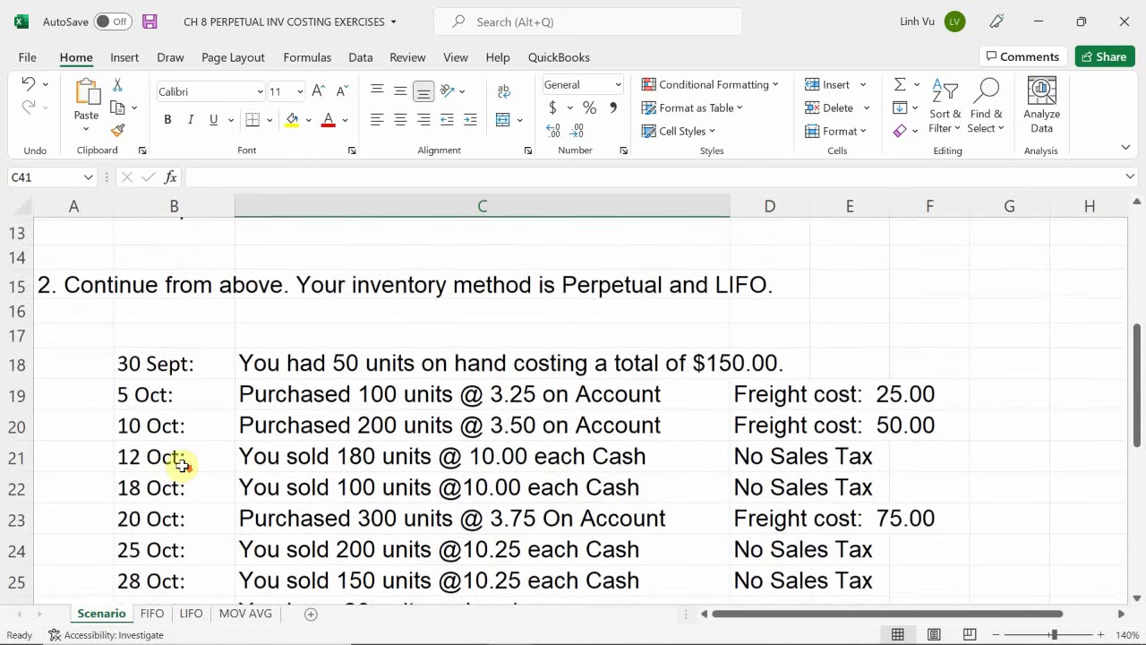
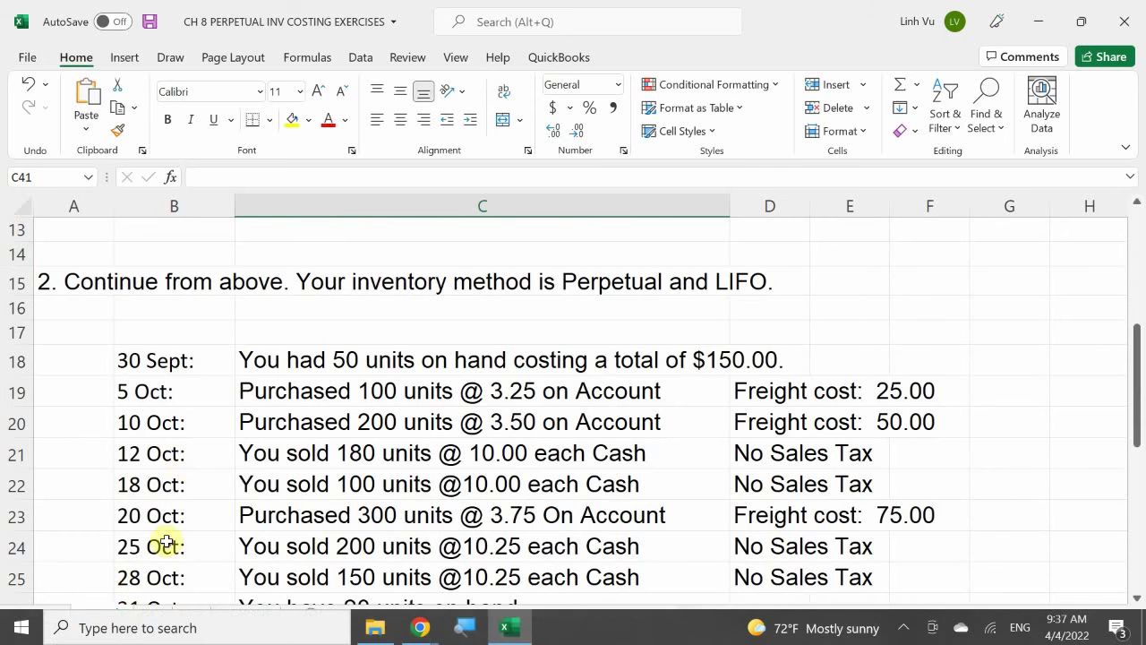
pyautogui.click(154, 615)
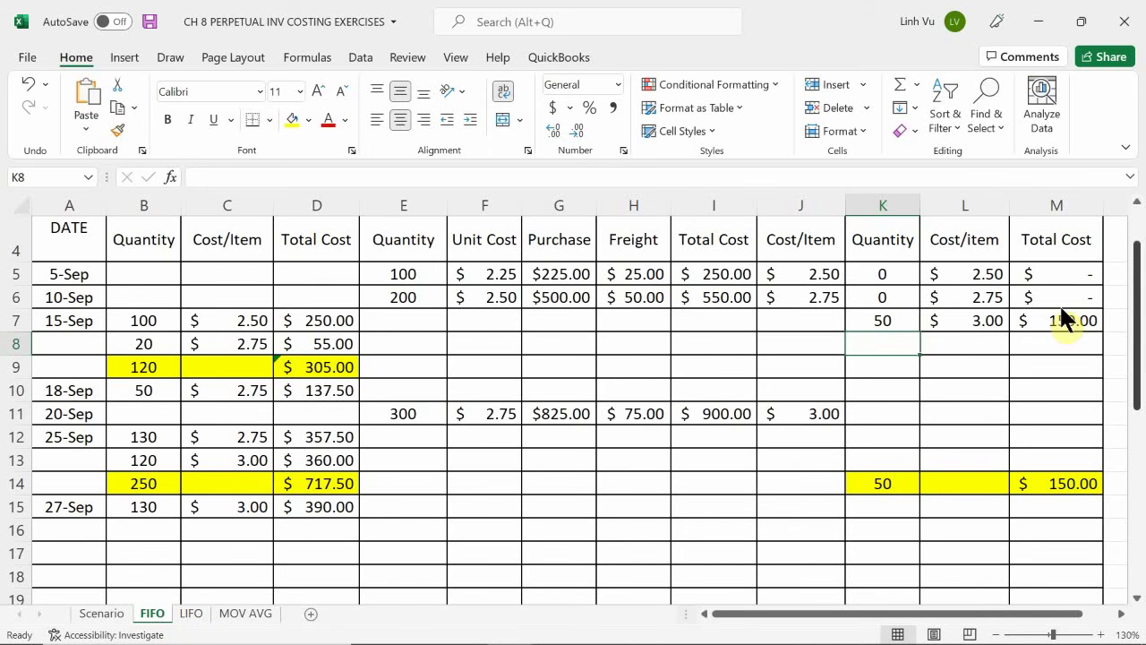
# Enter the opening date 9/30 in A5 of the LIFO sheet
pyautogui.click(189, 617)
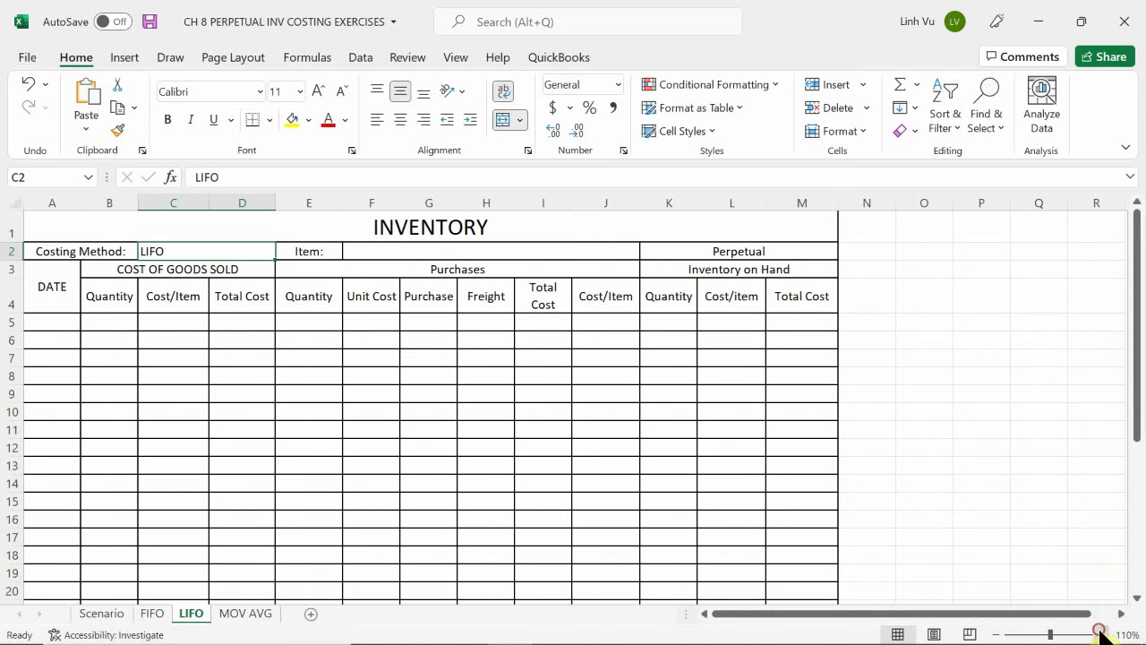
pyautogui.click(1101, 634)
pyautogui.click(1102, 634)
pyautogui.click(1102, 634)
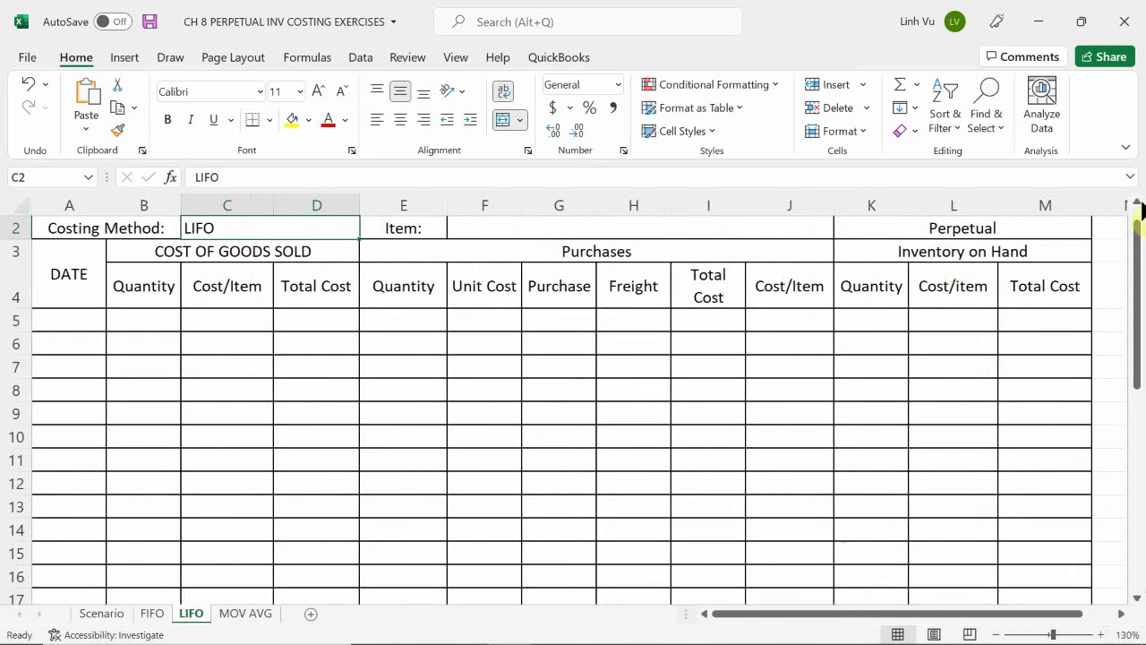
pyautogui.click(86, 325)
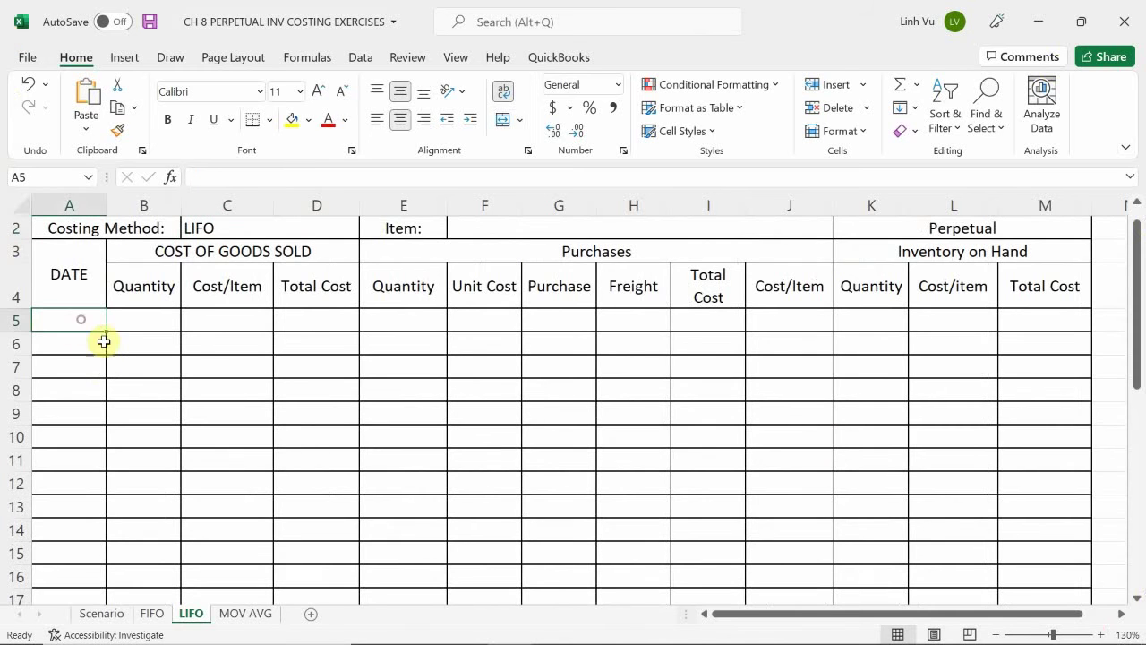
pyautogui.write('9/30')
pyautogui.press('Return')
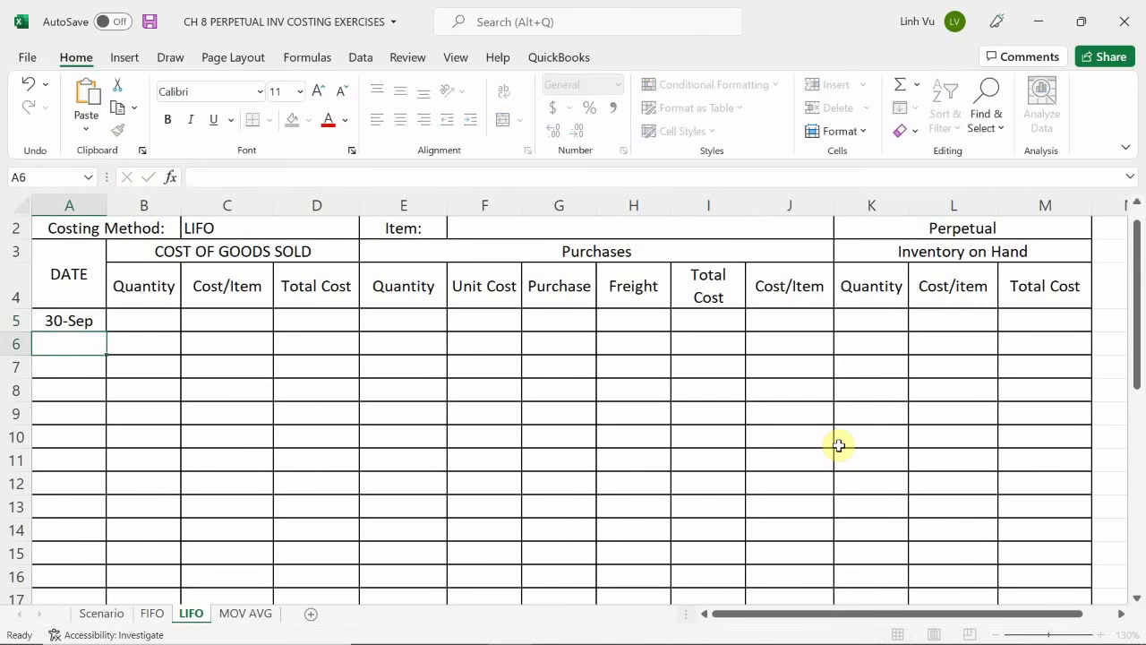
# Enter 50 as the 30-Sep Inventory on Hand quantity in K5
pyautogui.press('Right')
pyautogui.press('Up')
pyautogui.press('Right')
pyautogui.press('Right')
pyautogui.press('Right')
pyautogui.press('Right')
pyautogui.press('Right')
pyautogui.press('Right')
pyautogui.press('Right')
pyautogui.press('Right')
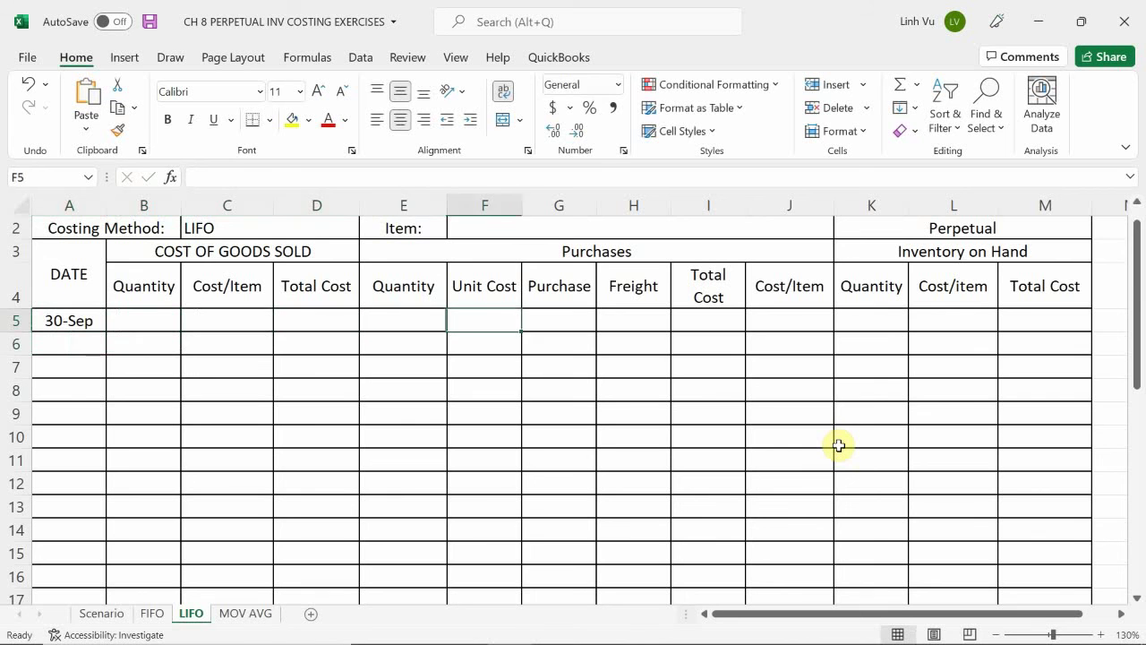
pyautogui.press('Right')
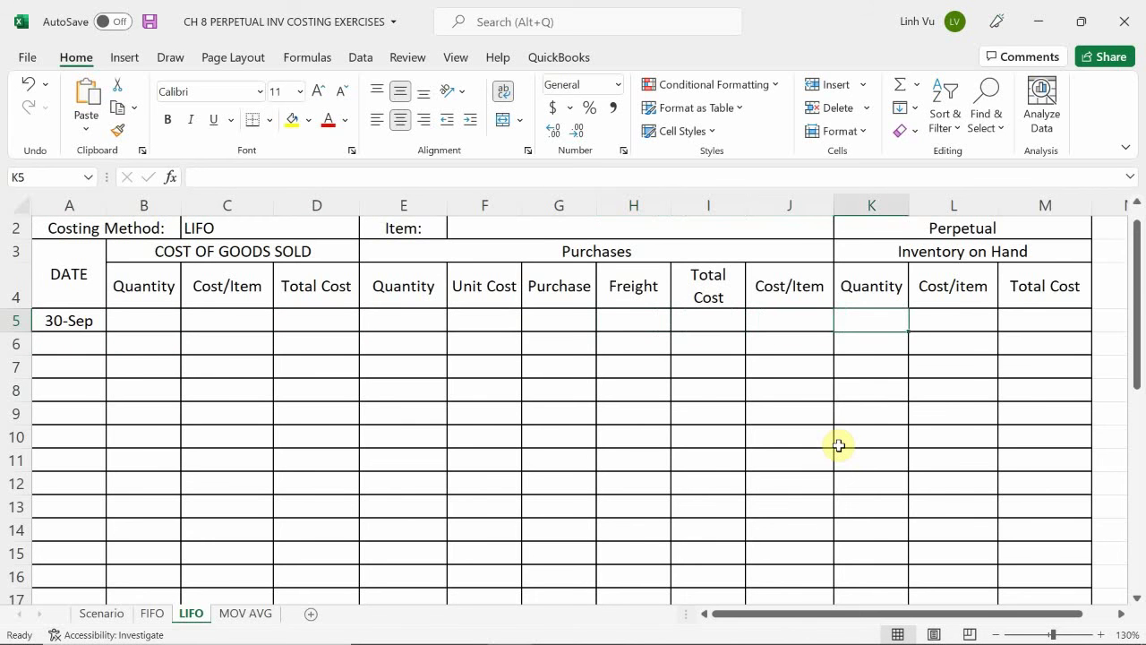
pyautogui.write('50')
pyautogui.press('Return')
# Enter 3.00 as the opening inventory's cost per item in L5
pyautogui.press('Right')
pyautogui.press('Up')
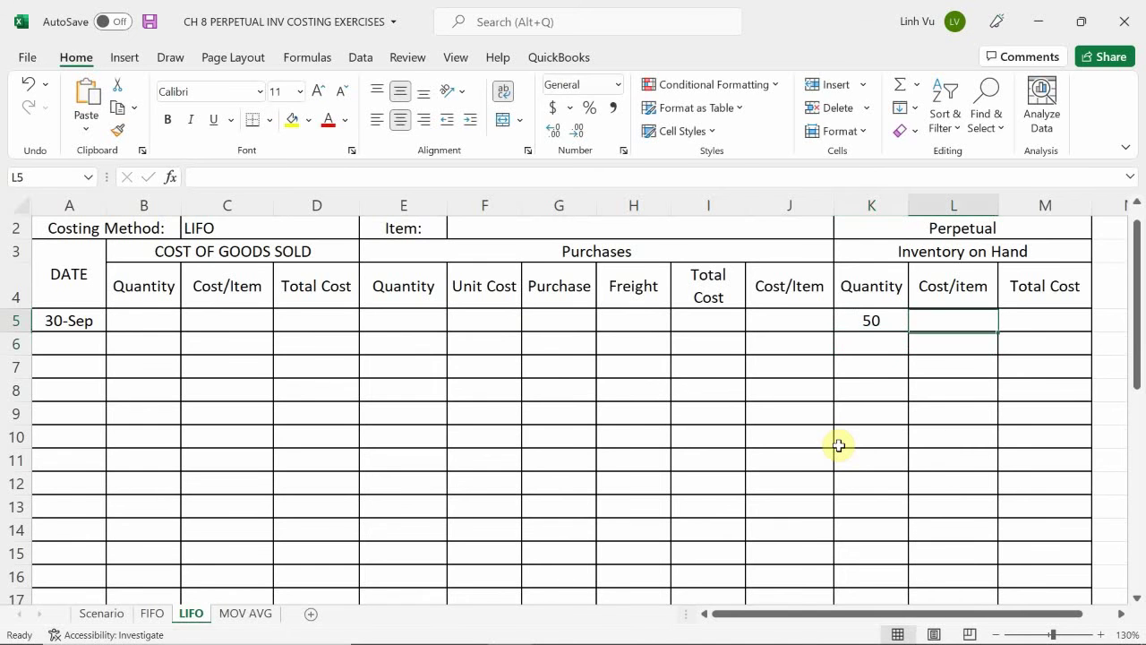
pyautogui.write('3.00')
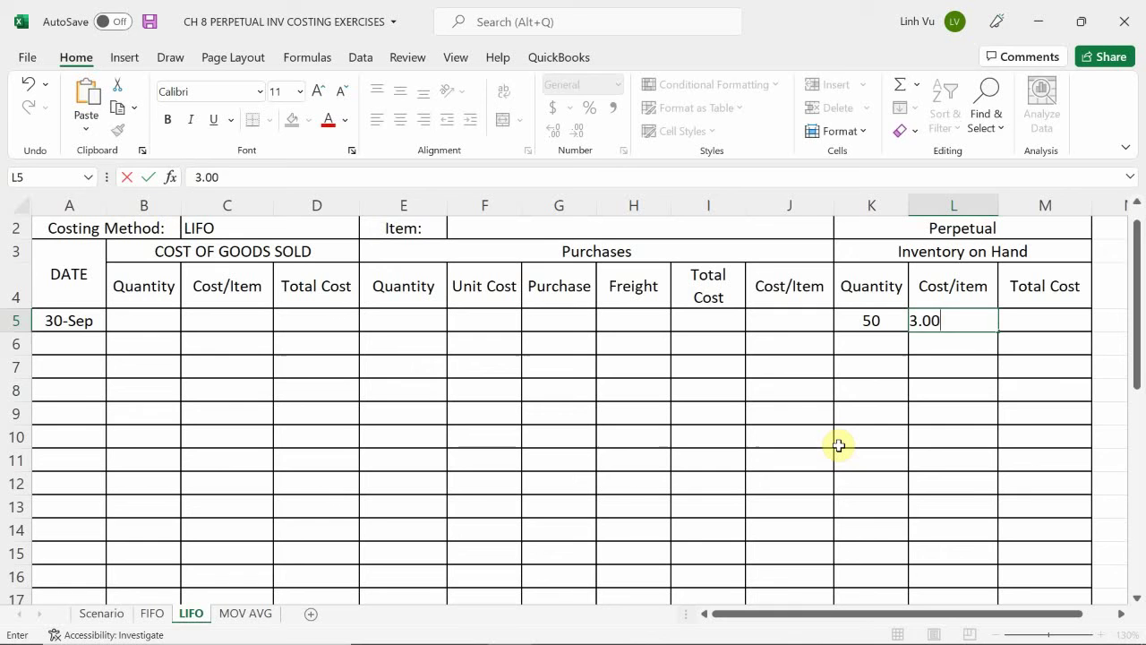
pyautogui.press('Return')
# Calculate the opening inventory's total cost in M5 with =K5*L5
pyautogui.press('Right')
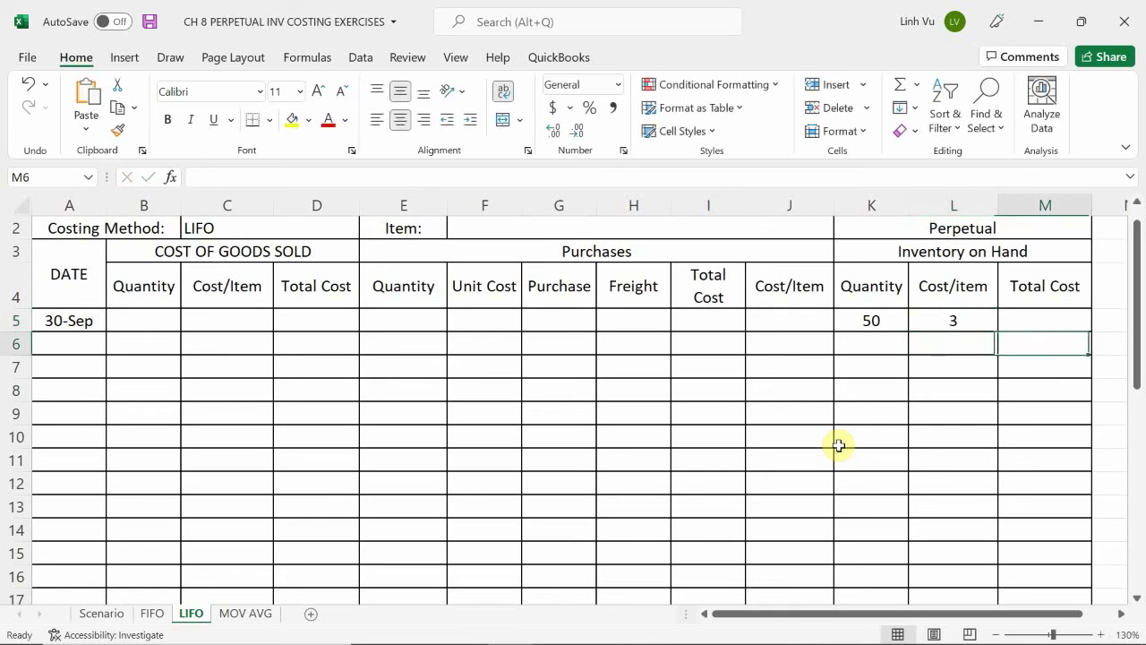
pyautogui.press('Up')
pyautogui.write('=')
pyautogui.press('Left')
pyautogui.press('Left')
pyautogui.write('*')
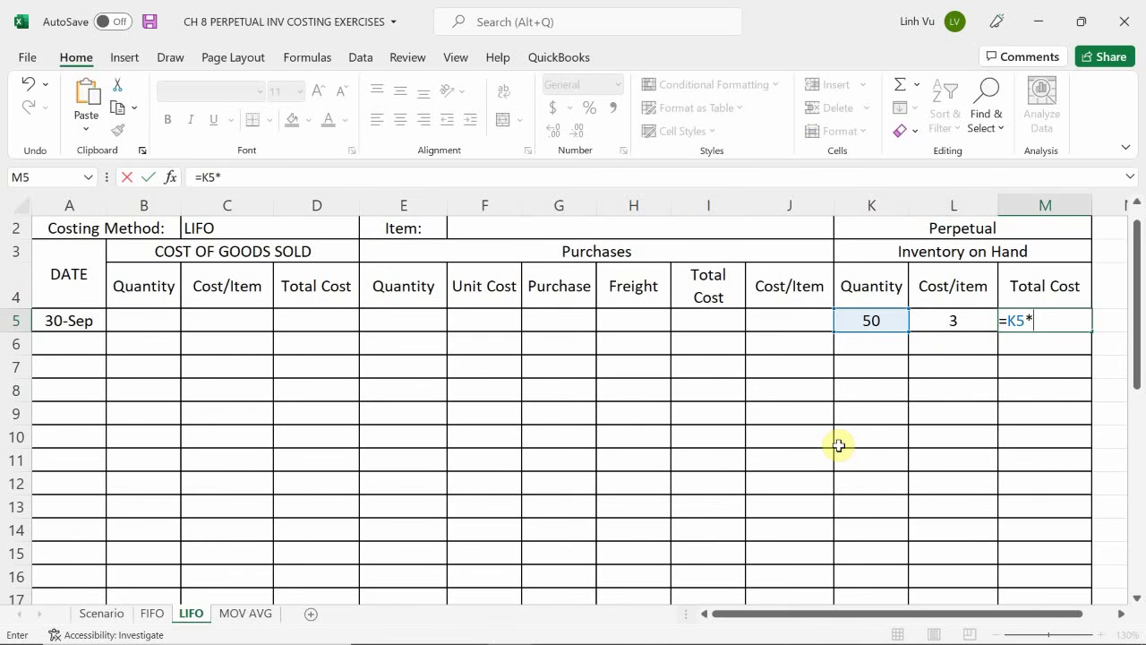
pyautogui.press('Left')
pyautogui.press('Return')
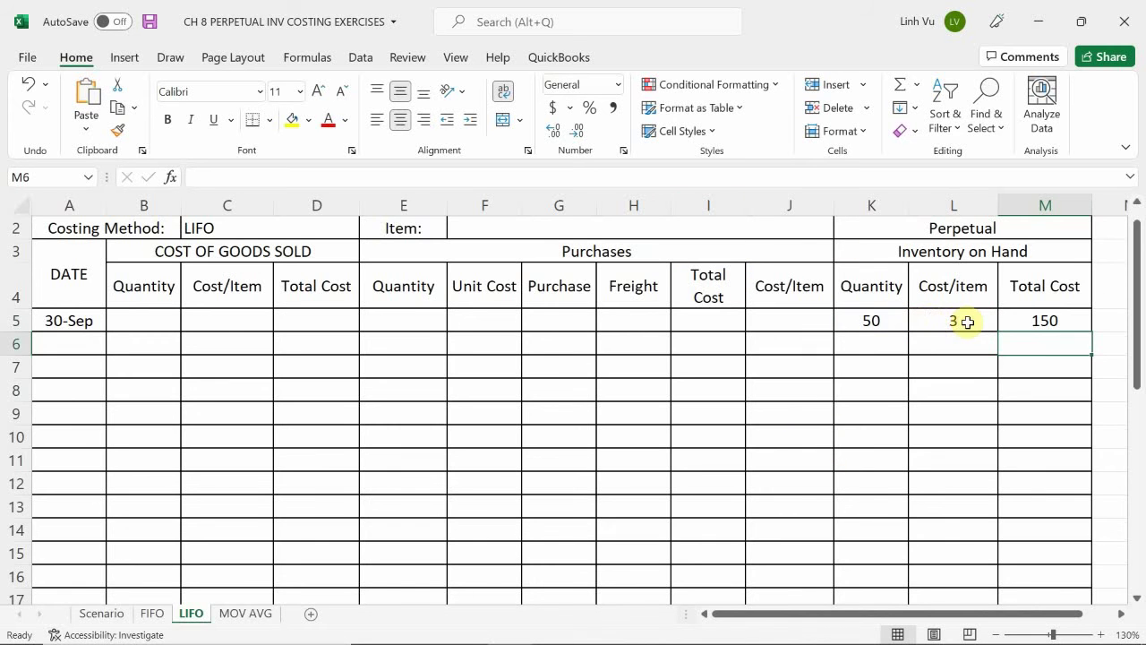
# Apply the Accounting dollar format to the Inventory on Hand Cost/item and Total Cost columns from row 5 down
pyautogui.moveTo(964, 320); pyautogui.dragTo(1062, 595)
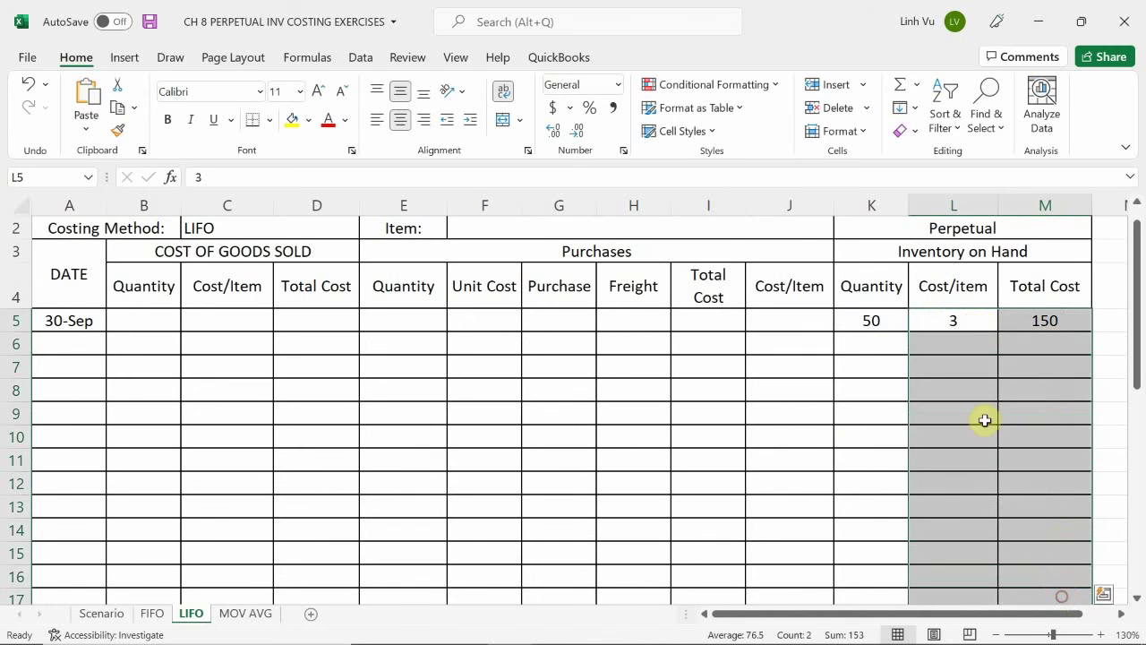
pyautogui.click(557, 106)
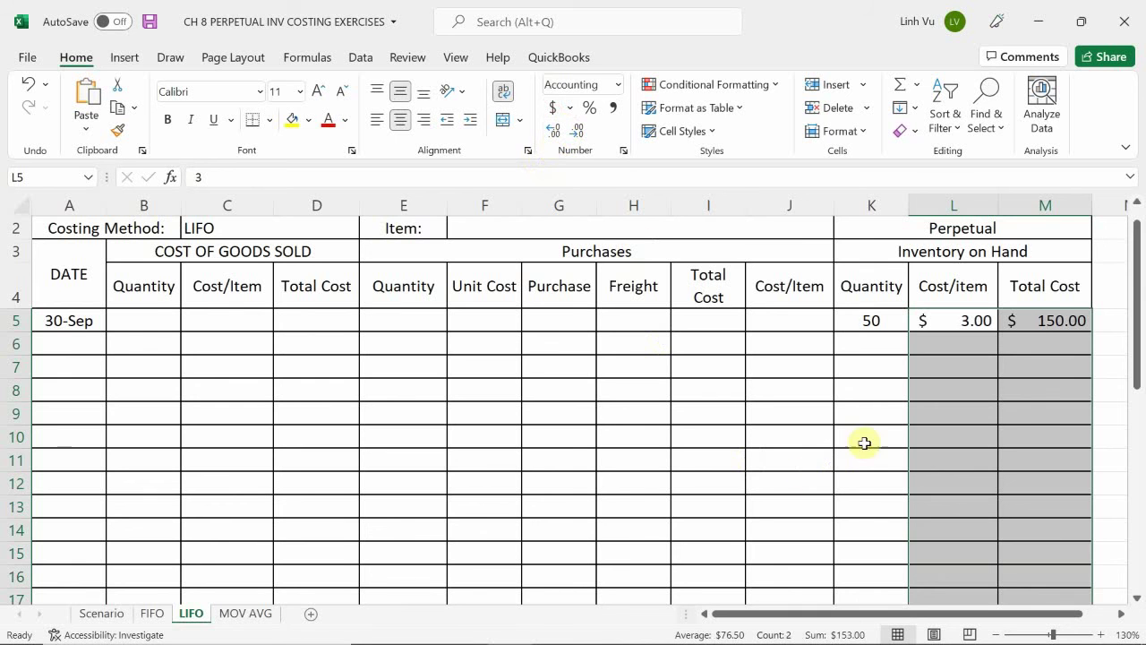
pyautogui.click(885, 503)
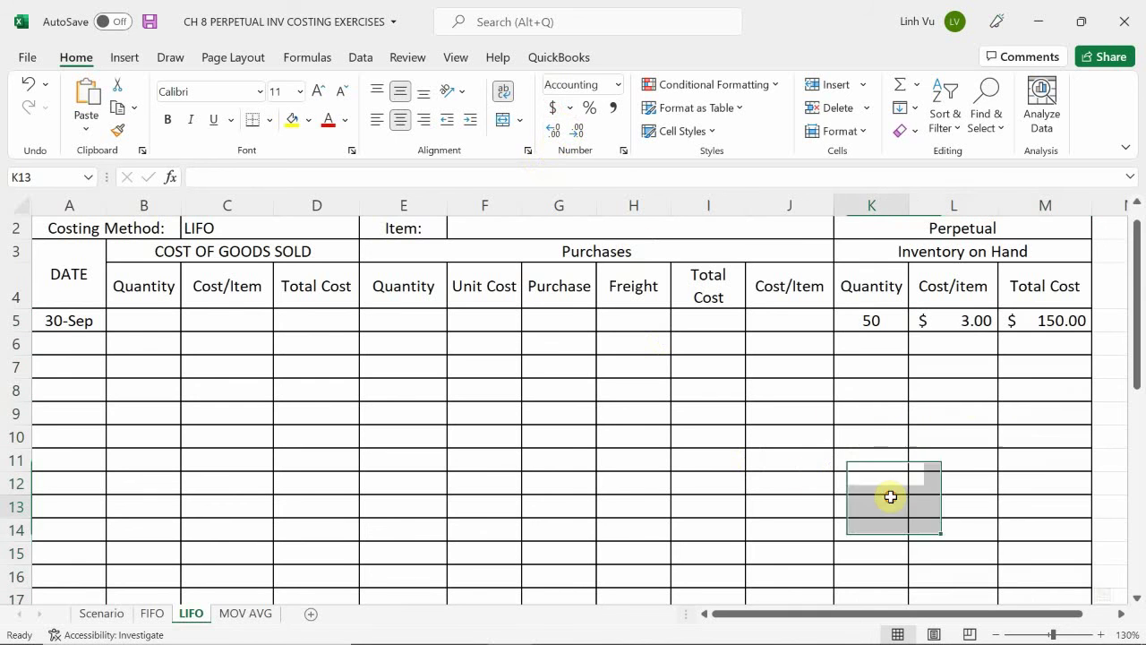
# Total the Inventory on Hand quantities in K15 with a SUM of K5:K14
pyautogui.click(881, 547)
pyautogui.write('=')
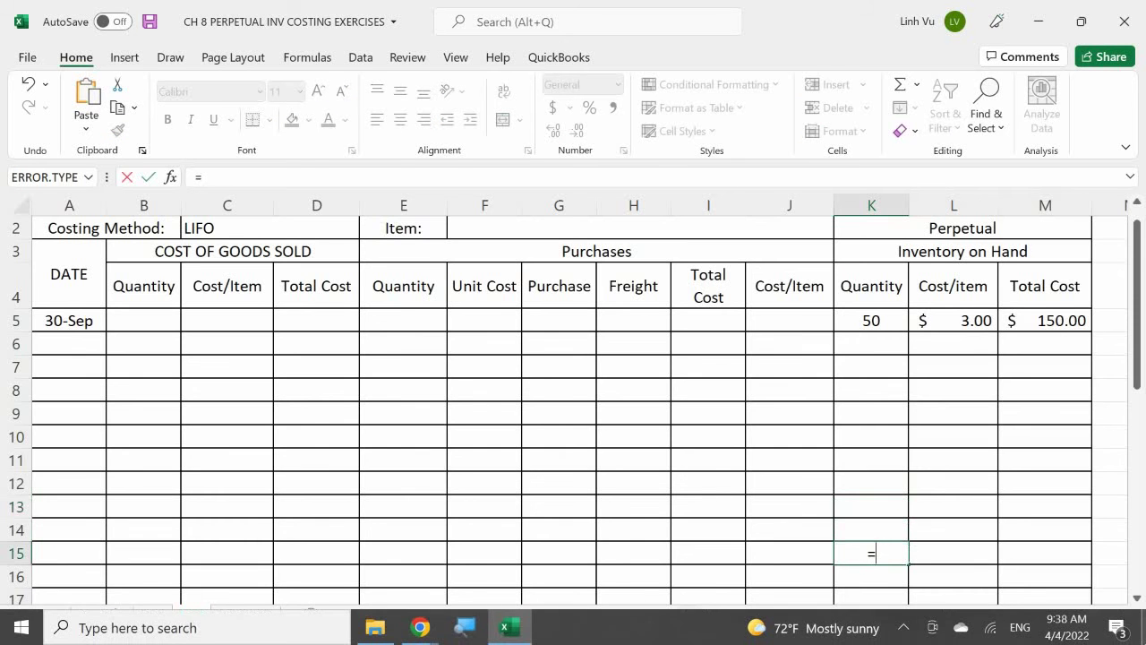
pyautogui.write('SY')
pyautogui.press('BackSpace')
pyautogui.write('U')
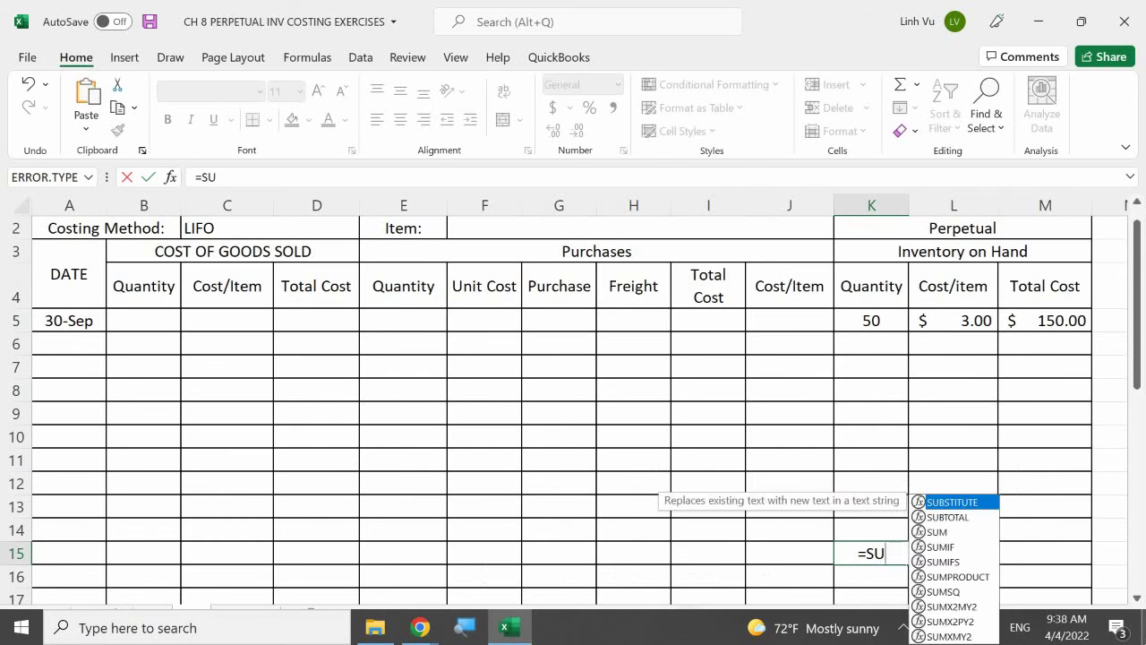
pyautogui.write('N')
pyautogui.press('BackSpace')
pyautogui.write('M(')
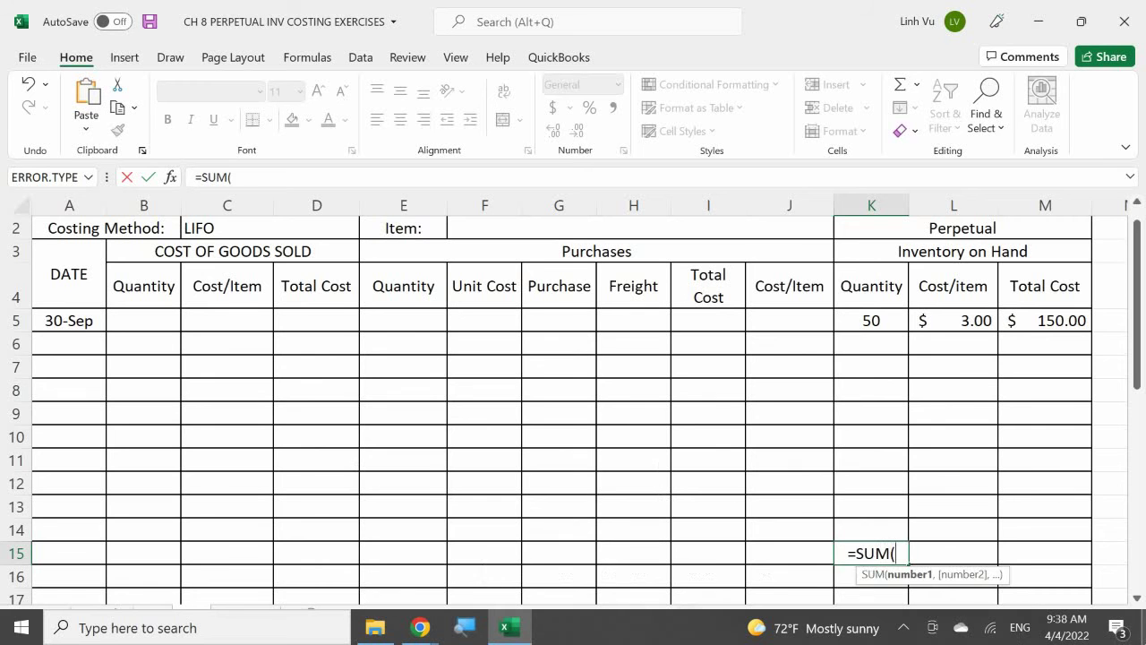
pyautogui.moveTo(871, 529); pyautogui.dragTo(871, 321)
pyautogui.press('Return')
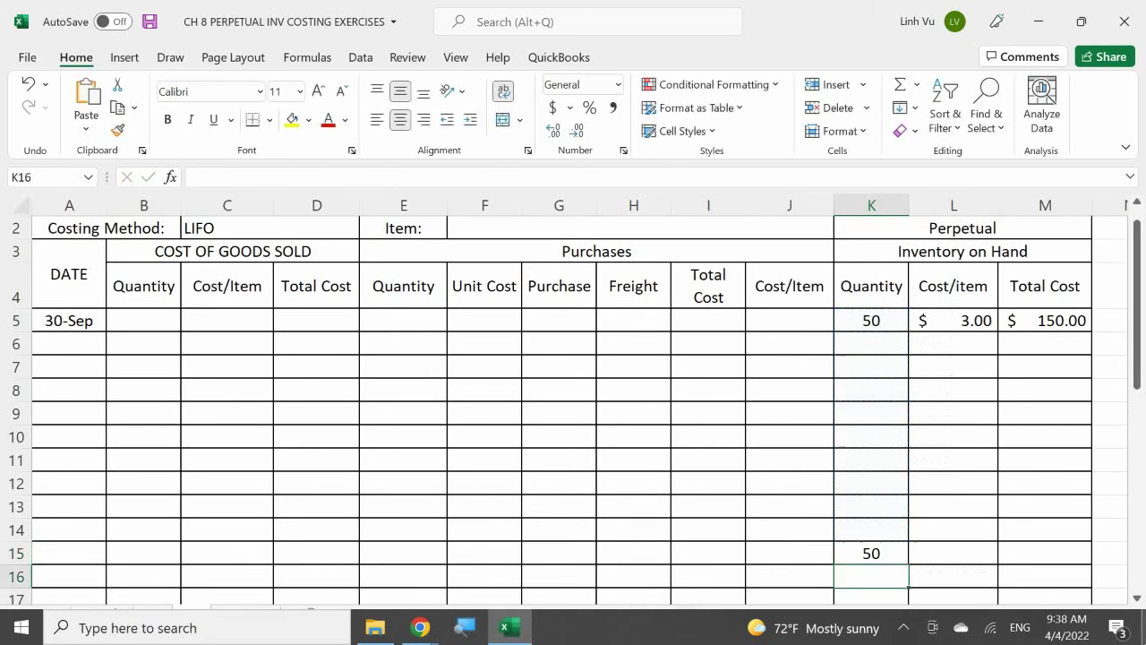
# Copy the K15 total formula across to M15 and clear the Cost/item total in L15
pyautogui.click(878, 552)
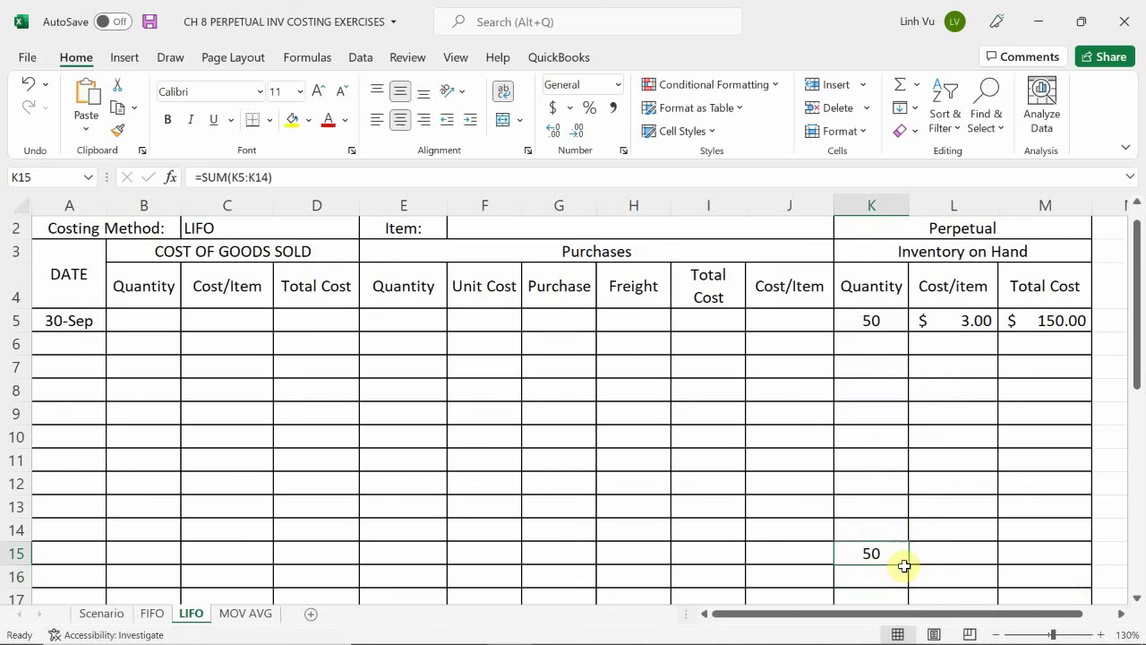
pyautogui.moveTo(909, 563); pyautogui.dragTo(1030, 566)
pyautogui.click(955, 555)
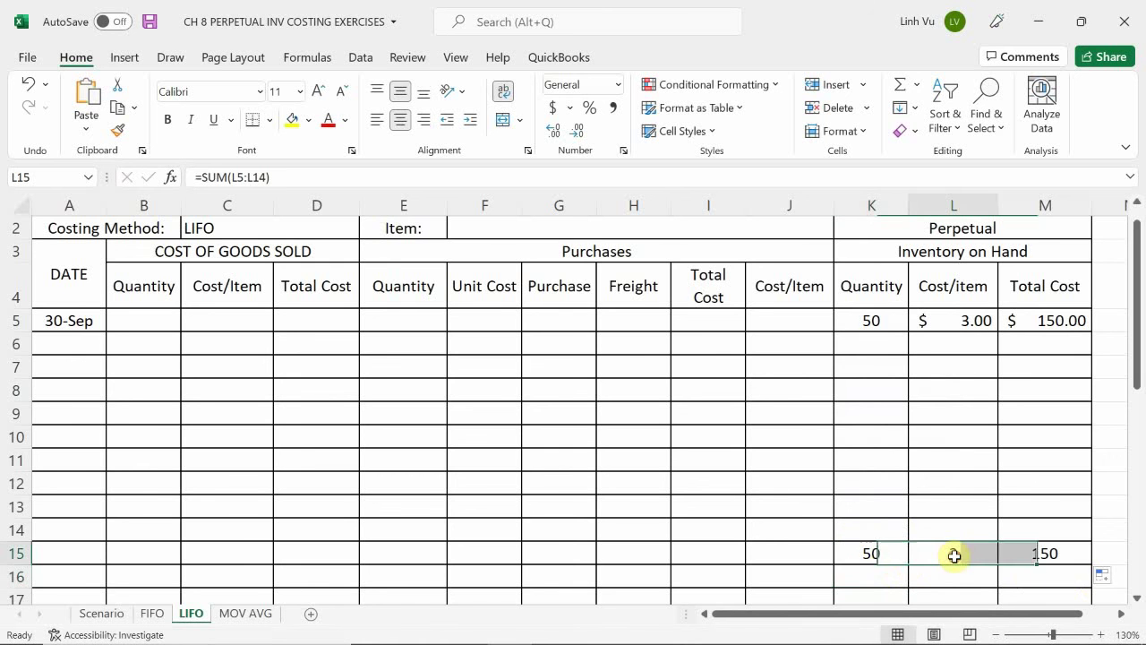
pyautogui.doubleClick(955, 555)
pyautogui.press('BackSpace')
pyautogui.press('BackSpace')
pyautogui.press('BackSpace')
pyautogui.press('BackSpace')
pyautogui.press('BackSpace')
pyautogui.press('BackSpace')
pyautogui.press('BackSpace')
pyautogui.press('BackSpace')
pyautogui.press('BackSpace')
pyautogui.press('BackSpace')
pyautogui.press('BackSpace')
pyautogui.press('BackSpace')
pyautogui.press('Return')
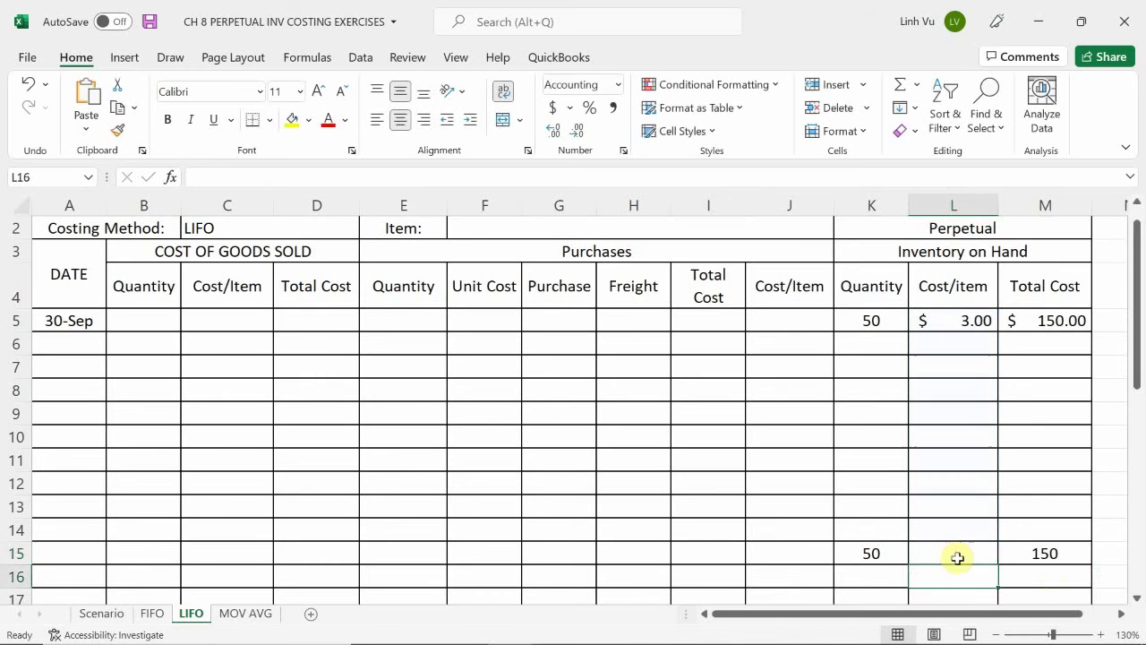
# Format the M15 total as Accounting dollars and highlight K15:M15 in yellow
pyautogui.click(1056, 548)
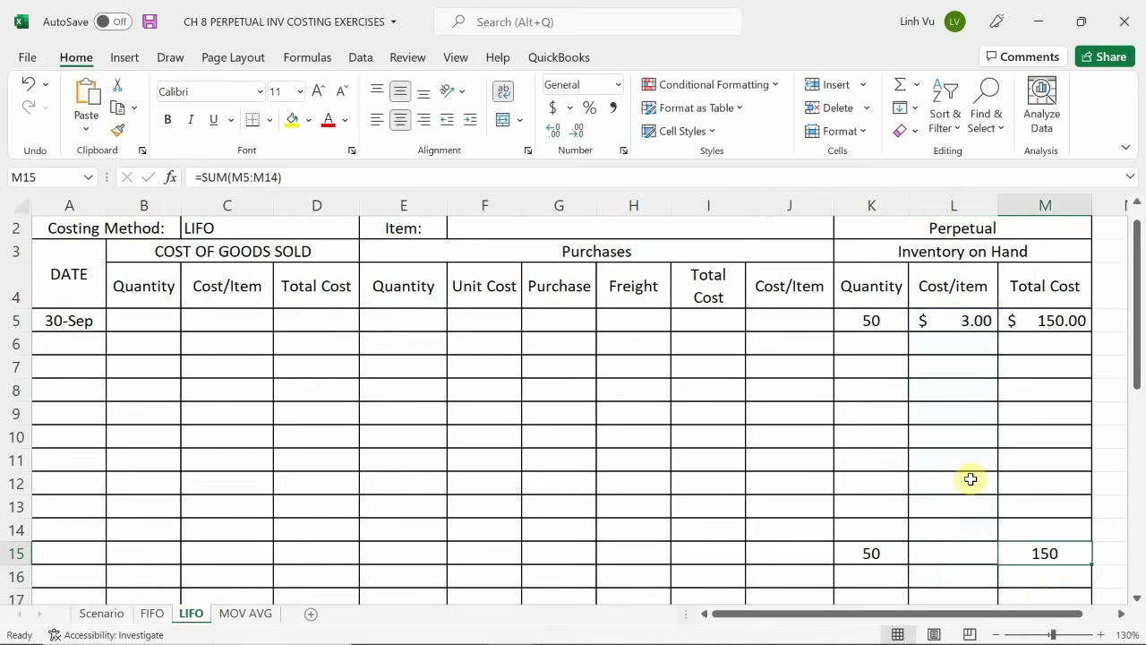
pyautogui.click(559, 110)
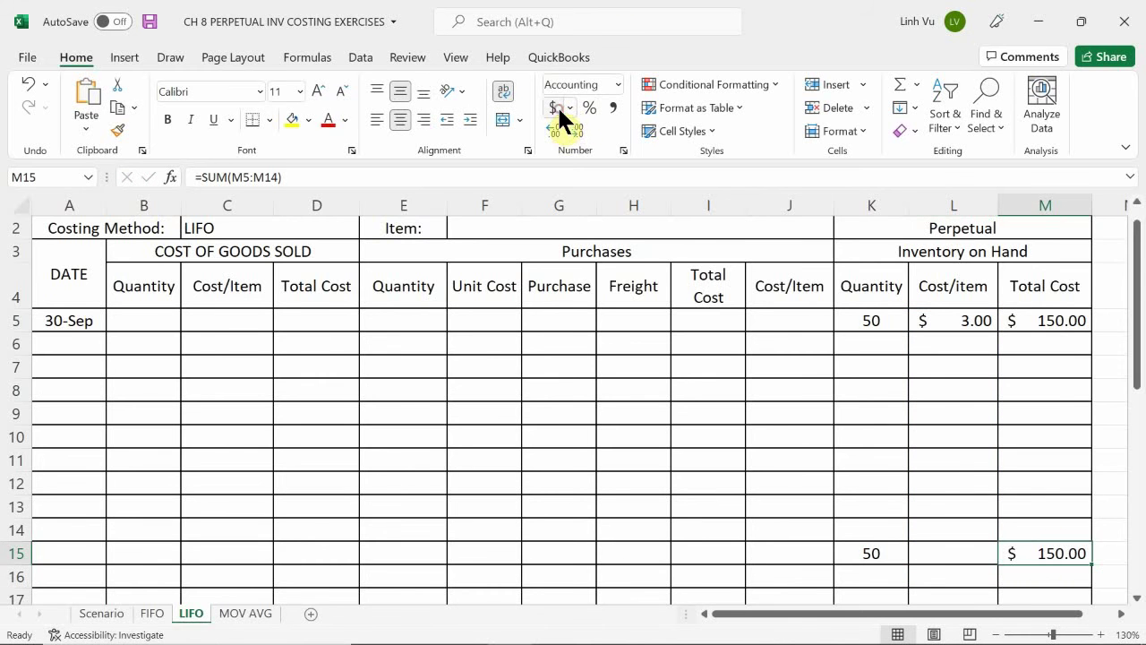
pyautogui.click(866, 553)
pyautogui.moveTo(865, 553); pyautogui.dragTo(1017, 553)
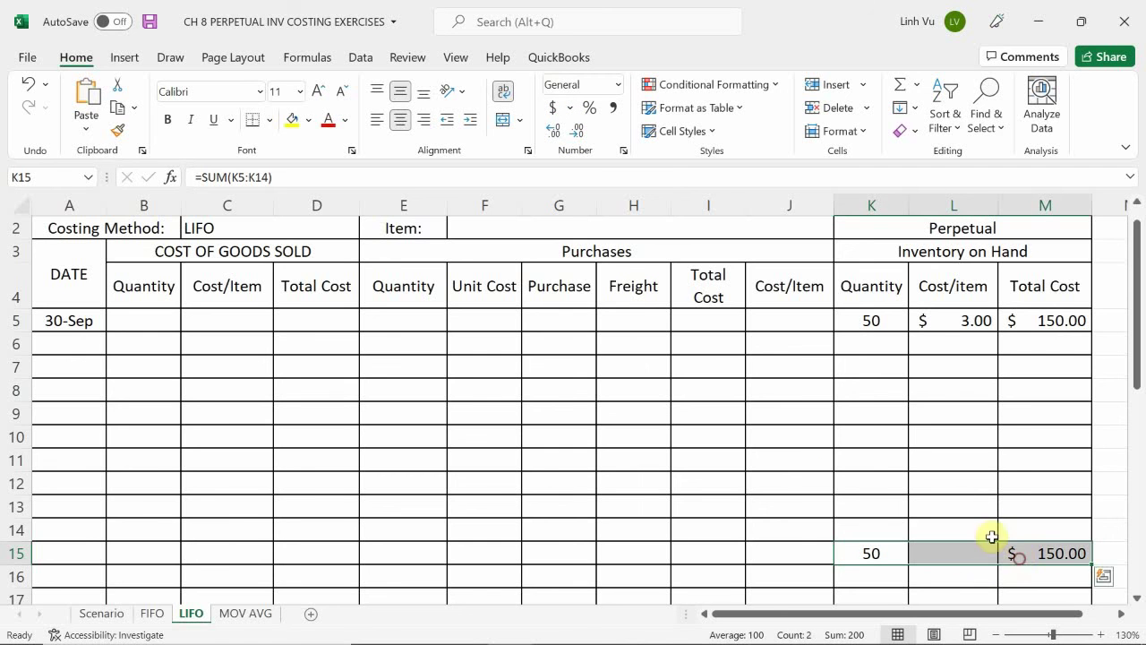
pyautogui.click(294, 122)
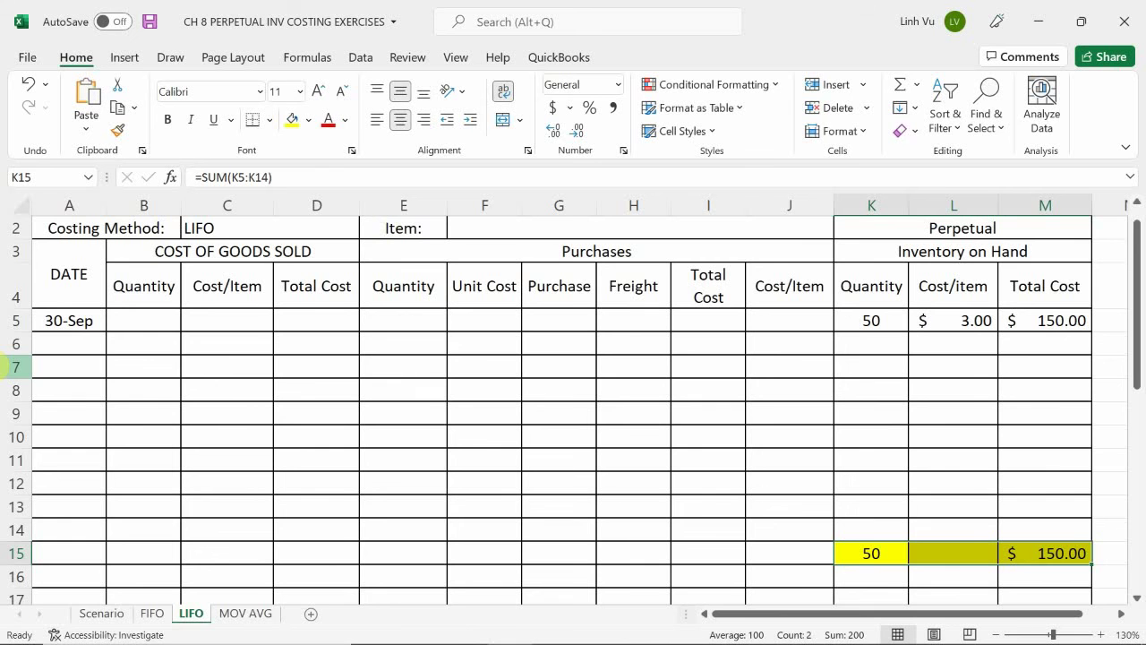
# Review the October LIFO transactions on the Scenario sheet with the Accessibility pane closed
pyautogui.click(105, 632)
pyautogui.click(101, 613)
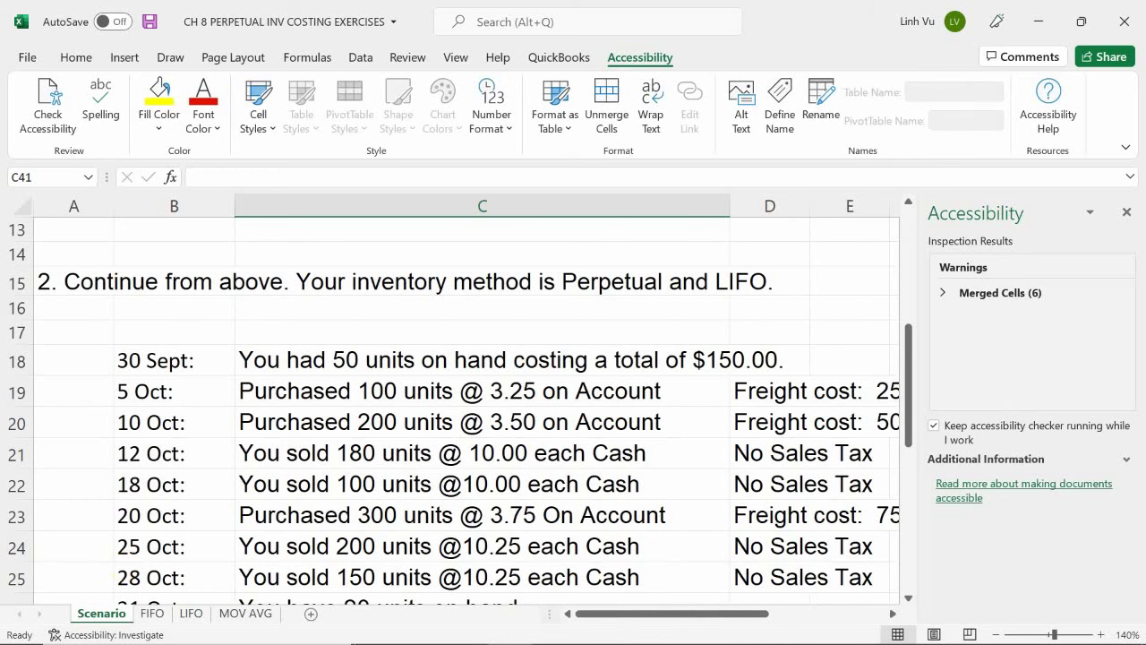
pyautogui.click(1126, 212)
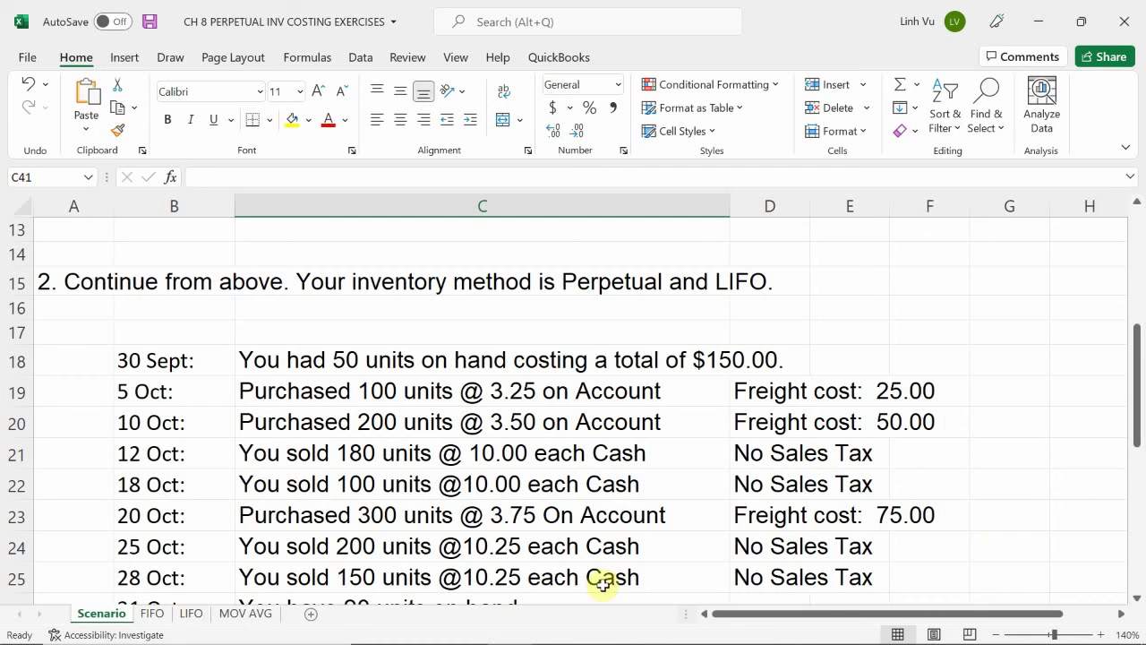
# Enter 10/5 as the purchase date in A6 of the LIFO sheet
pyautogui.click(191, 616)
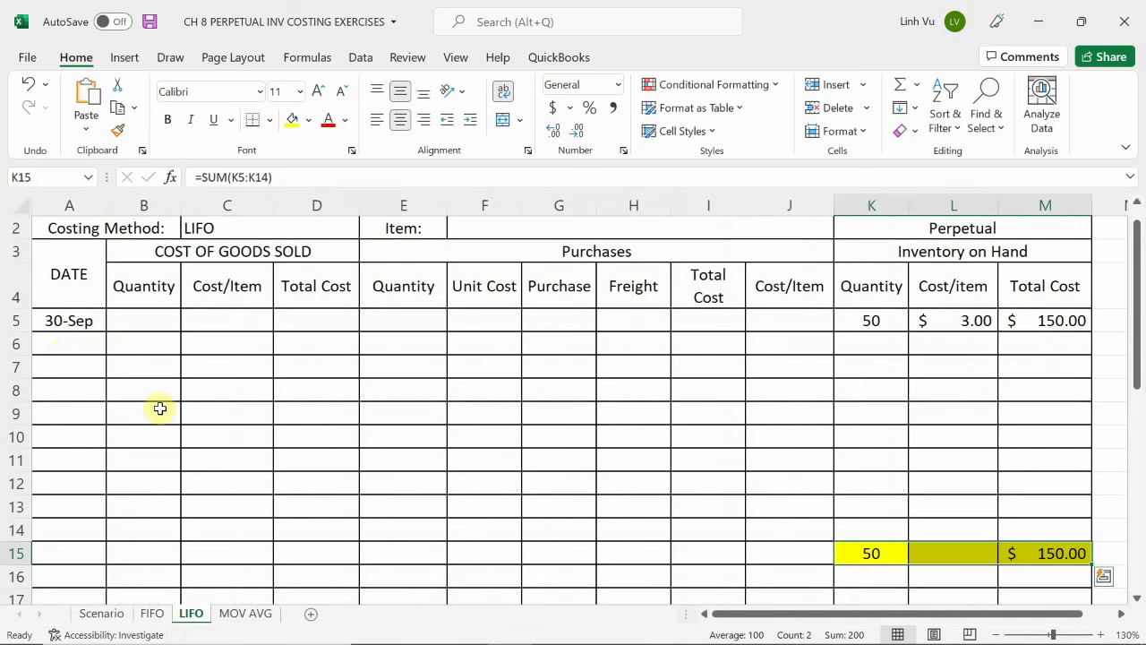
pyautogui.click(63, 344)
pyautogui.write('10/5')
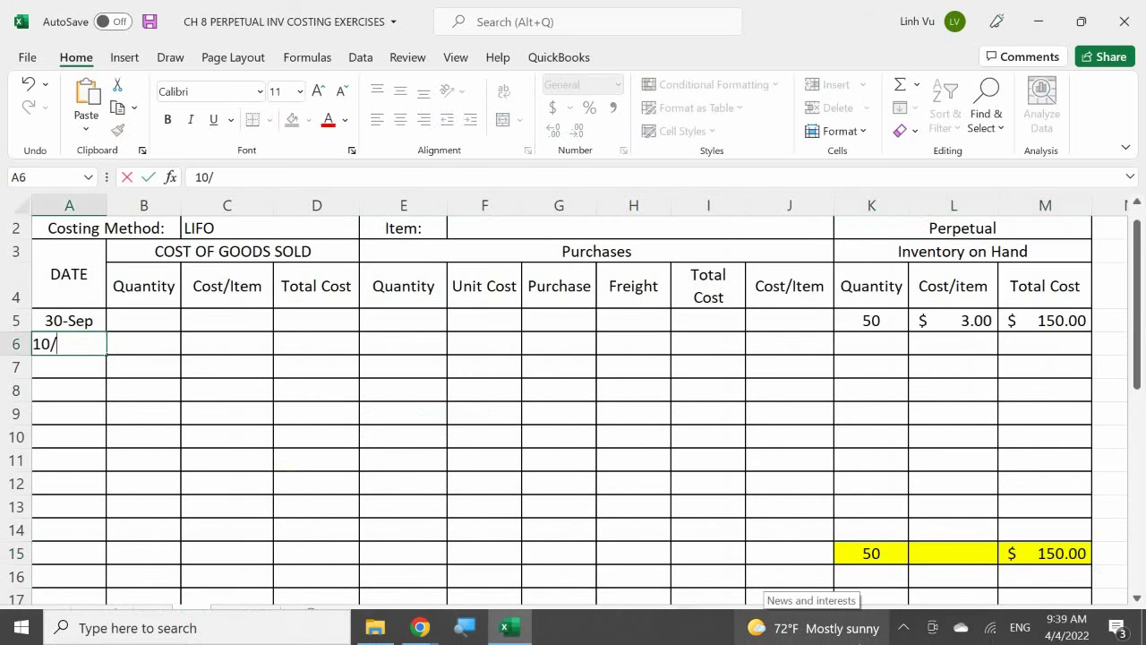
pyautogui.press('Return')
# Enter 100 as the 5-Oct purchase quantity in E6
pyautogui.click(143, 344)
pyautogui.press('Right')
pyautogui.press('Right')
pyautogui.press('Right')
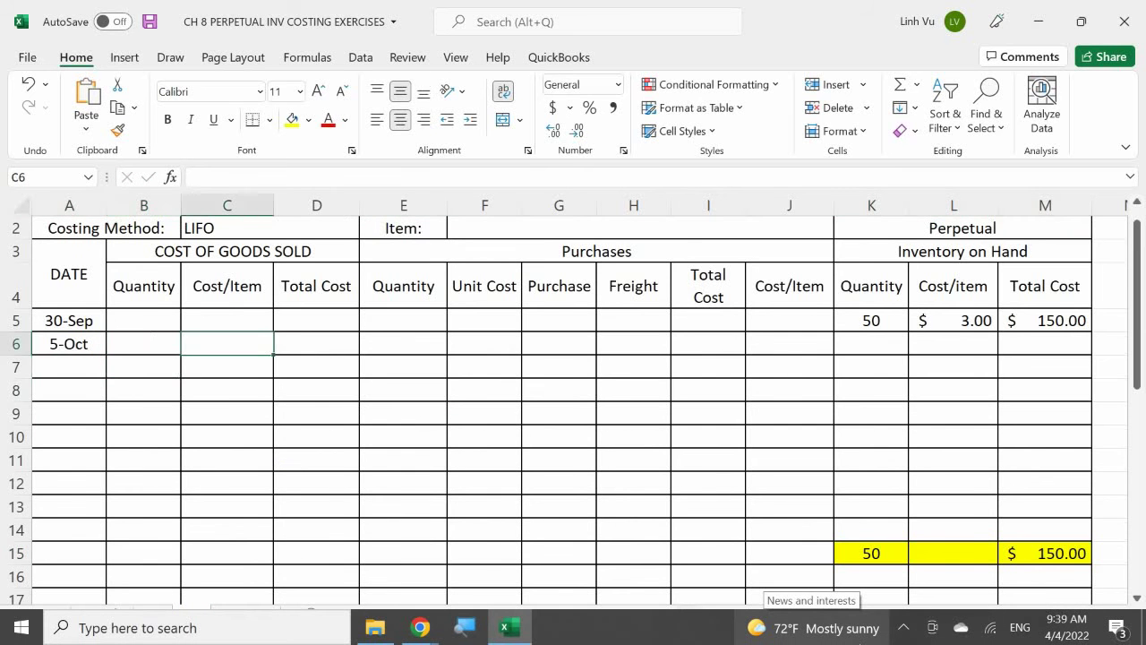
pyautogui.write('100')
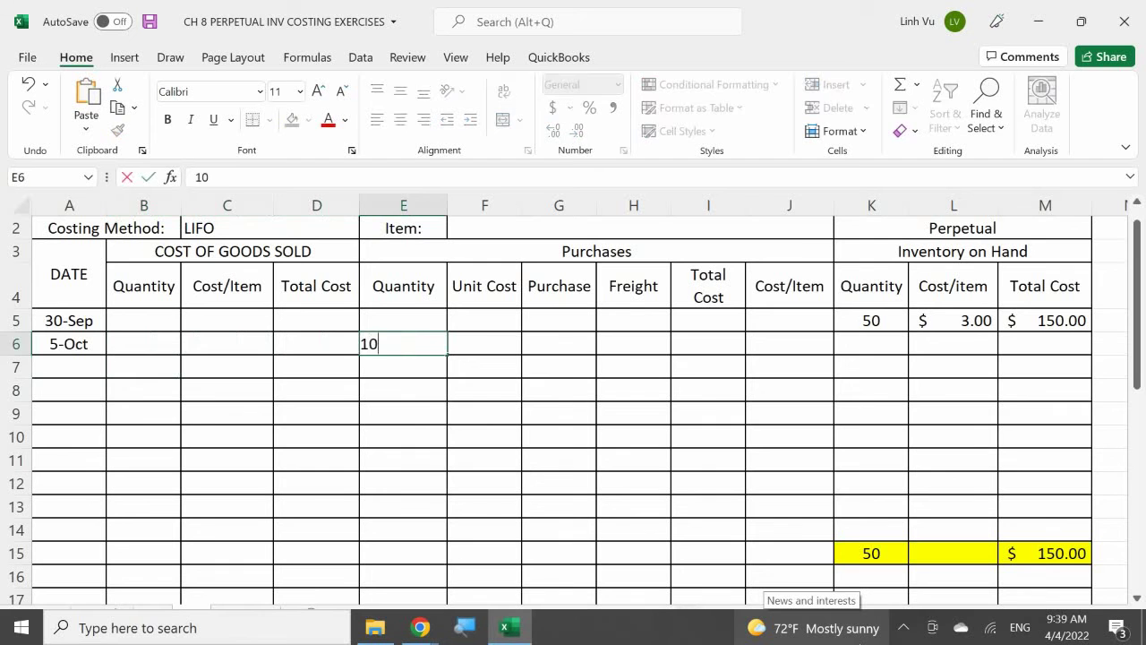
pyautogui.press('Return')
# Enter 3.25 as the 5-Oct unit cost in F6 and 25 as the freight in H6
pyautogui.press('Right')
pyautogui.press('Up')
pyautogui.write('3.25')
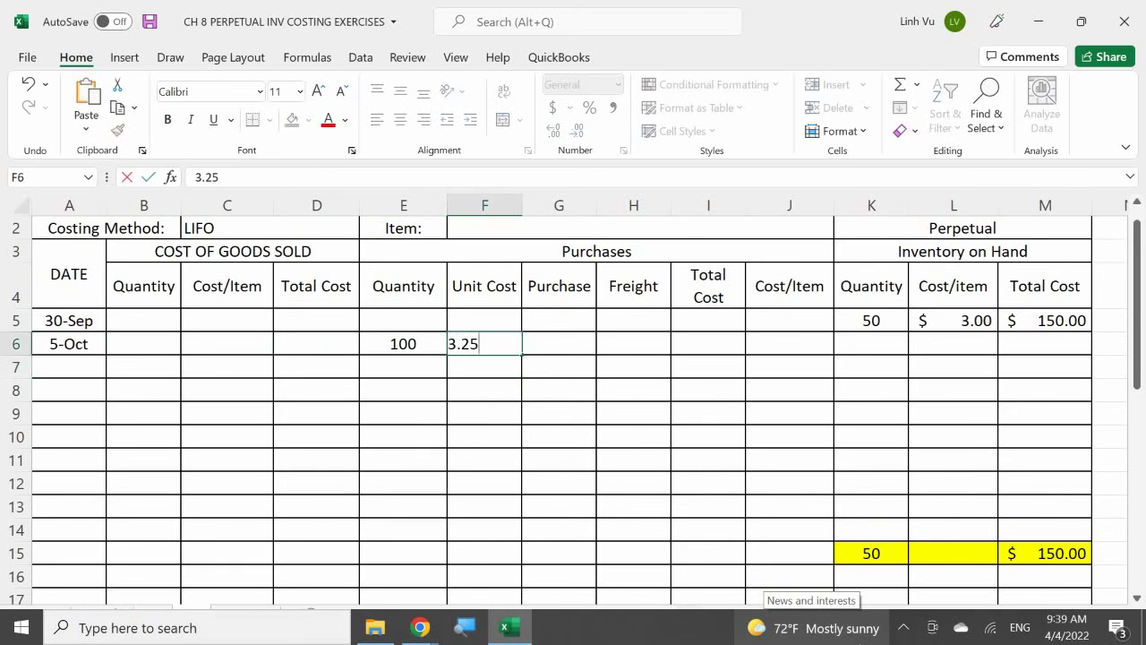
pyautogui.press('Right')
pyautogui.press('Right')
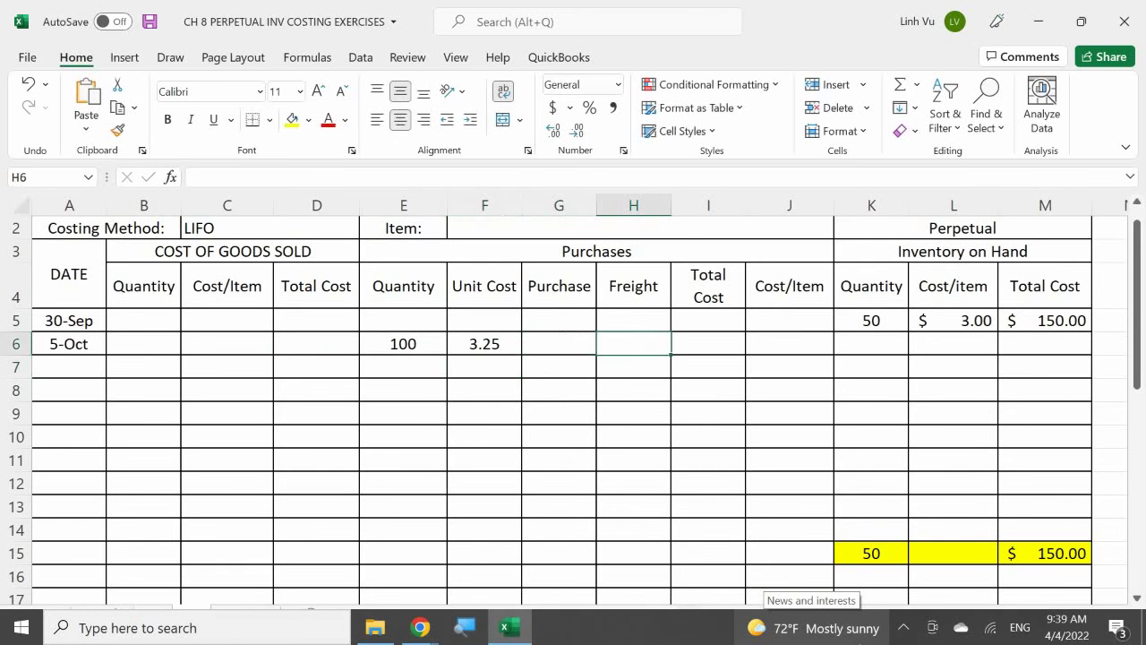
pyautogui.write('25')
pyautogui.press('Return')
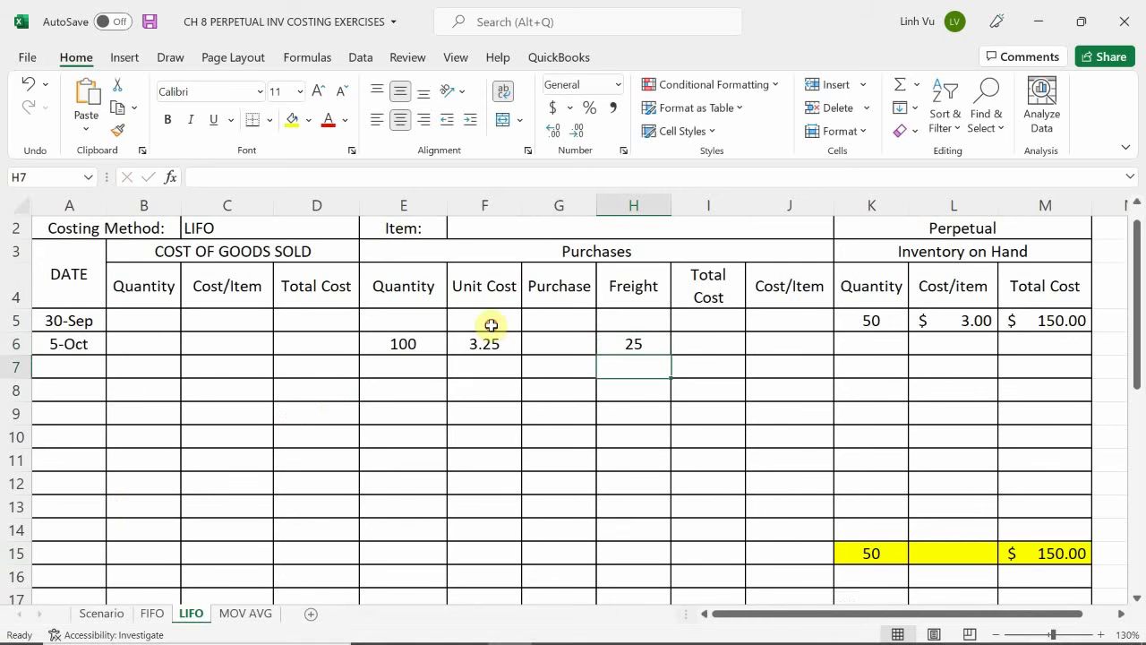
# Apply the Accounting dollar format to the Purchases cost columns, F5:J16
pyautogui.moveTo(487, 328); pyautogui.dragTo(774, 591)
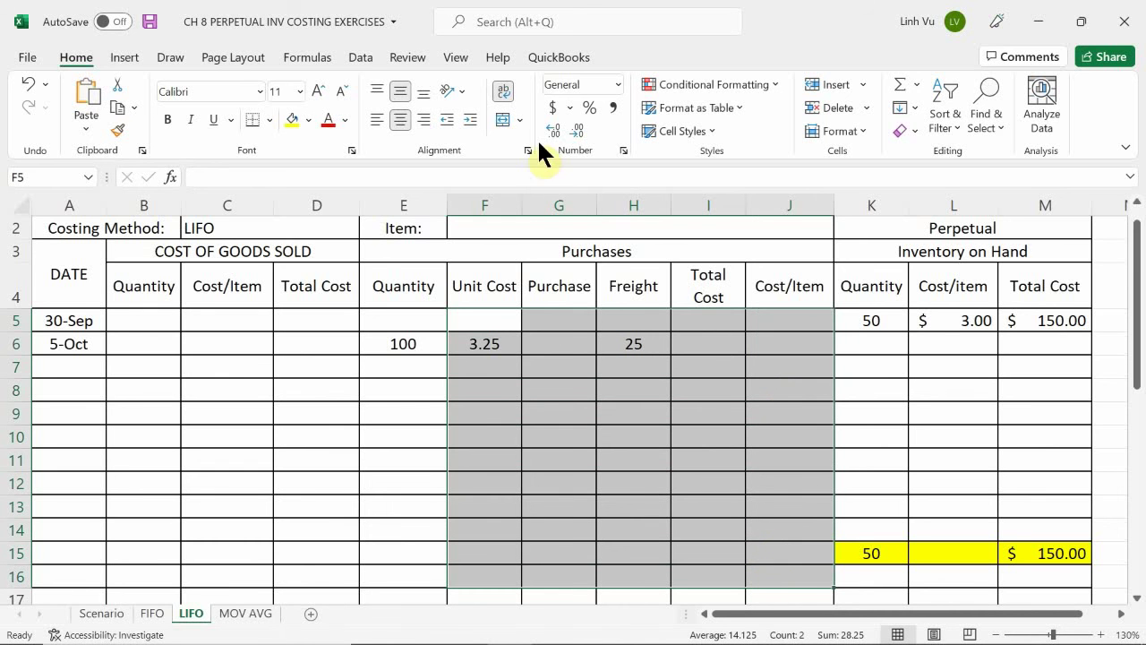
pyautogui.click(550, 108)
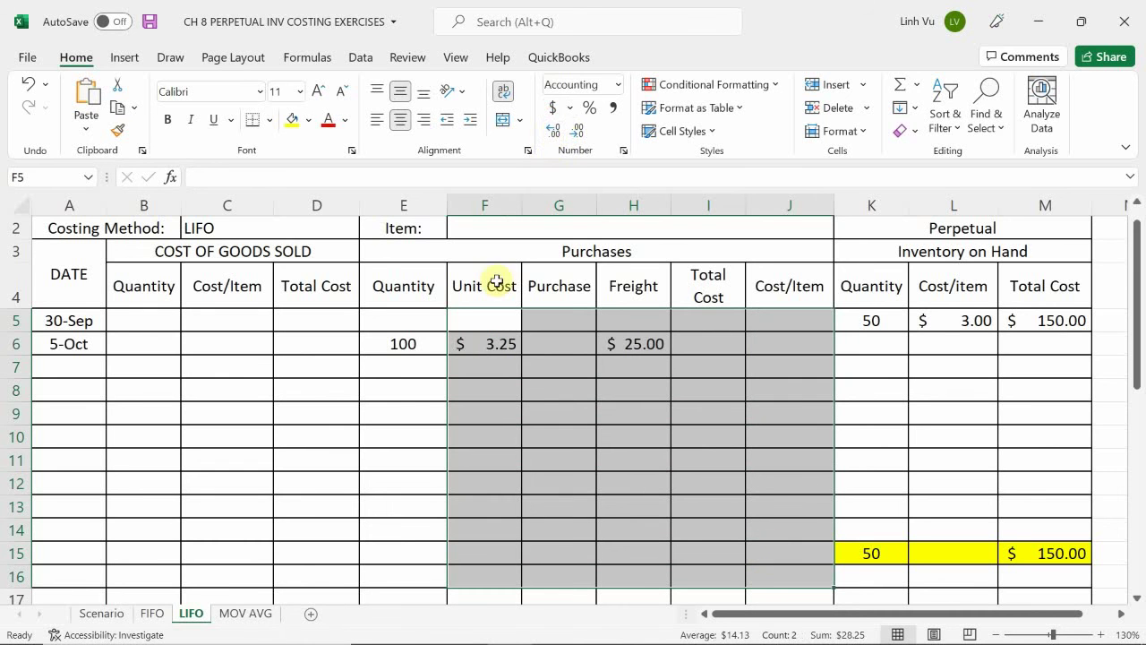
# Calculate the 5-Oct purchase amount in G6 with =E6*F6
pyautogui.click(567, 346)
pyautogui.moveTo(81, 632)
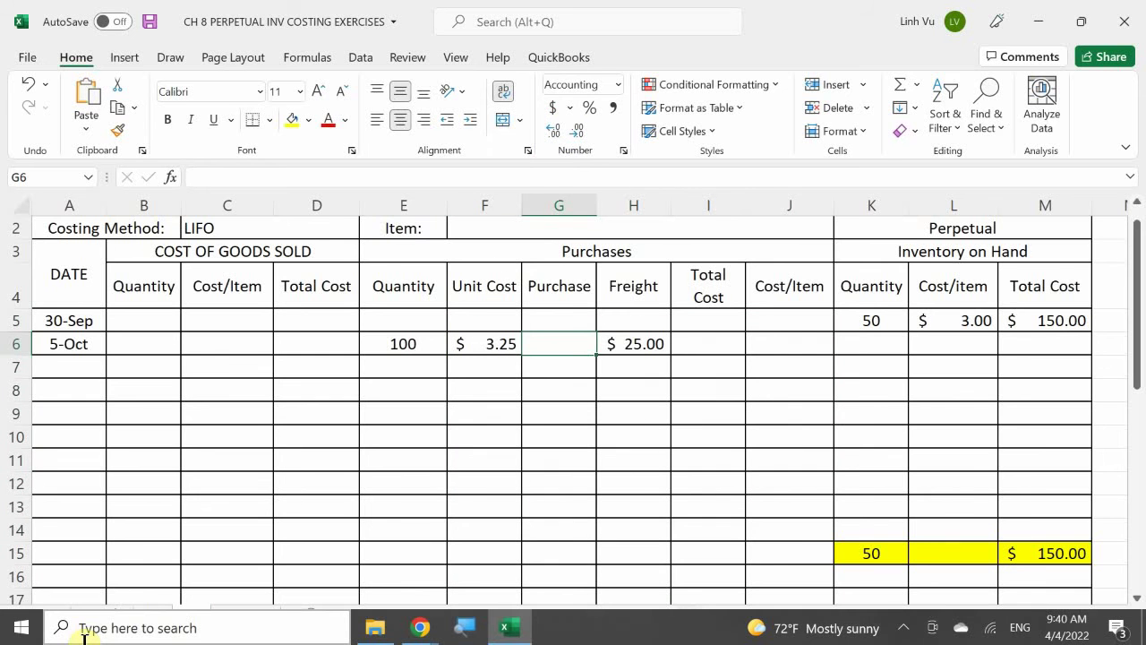
pyautogui.write('=')
pyautogui.press('Left')
pyautogui.press('Left')
pyautogui.write('*')
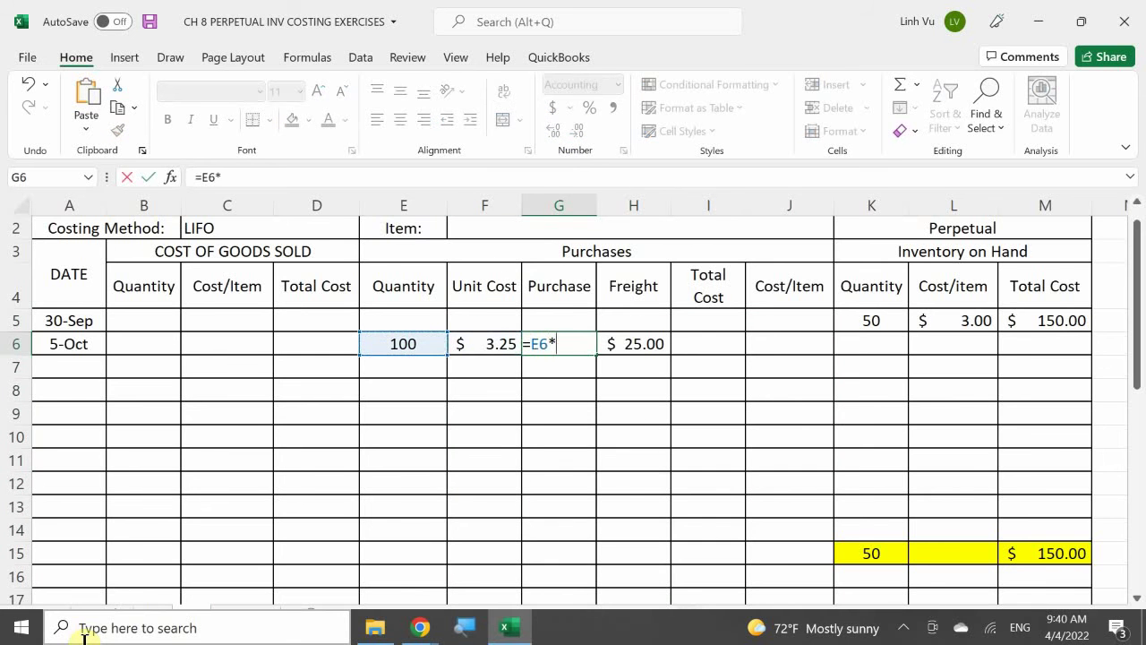
pyautogui.press('Left')
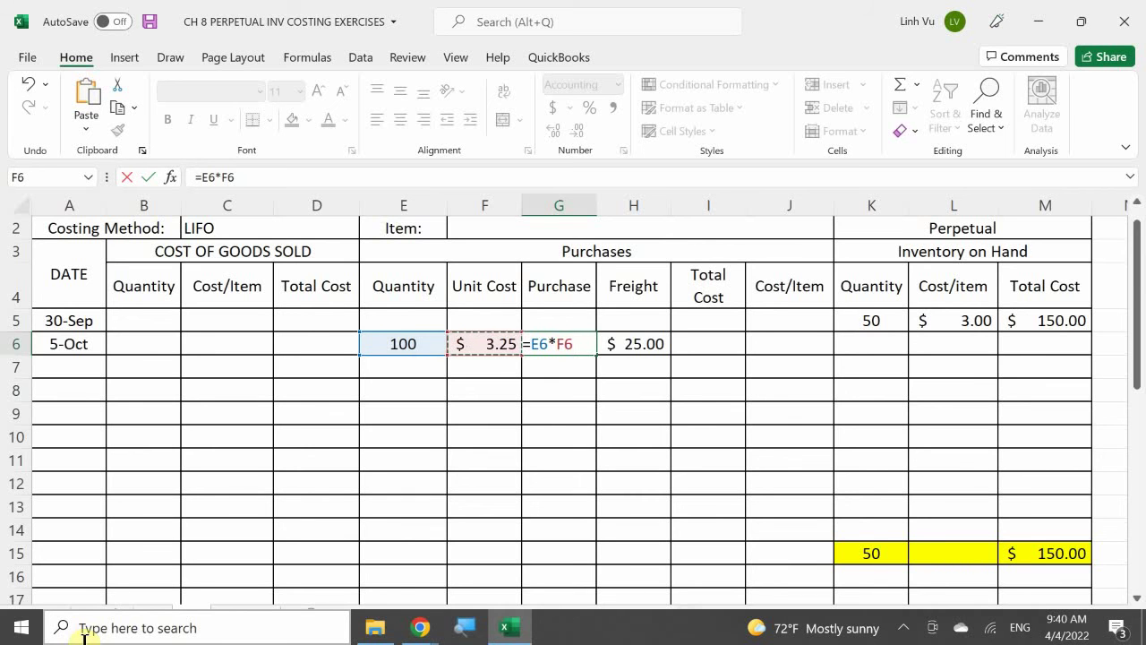
pyautogui.press('Return')
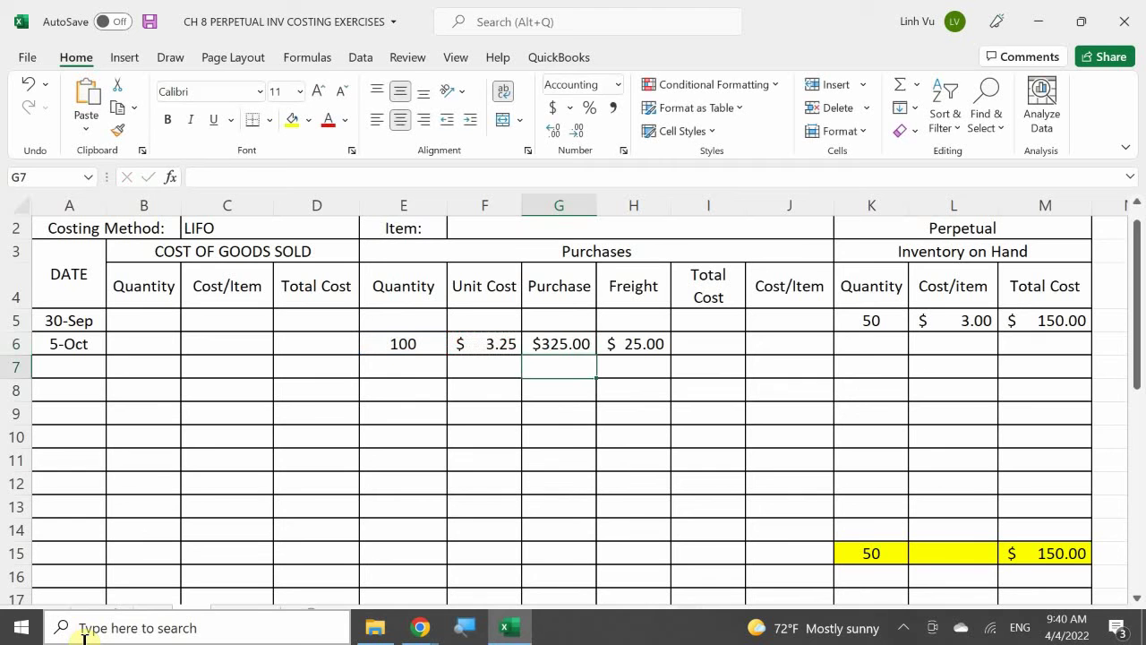
# Calculate the 5-Oct total cost including freight in I6 with =G6+H6
pyautogui.press('Right')
pyautogui.press('Right')
pyautogui.press('Up')
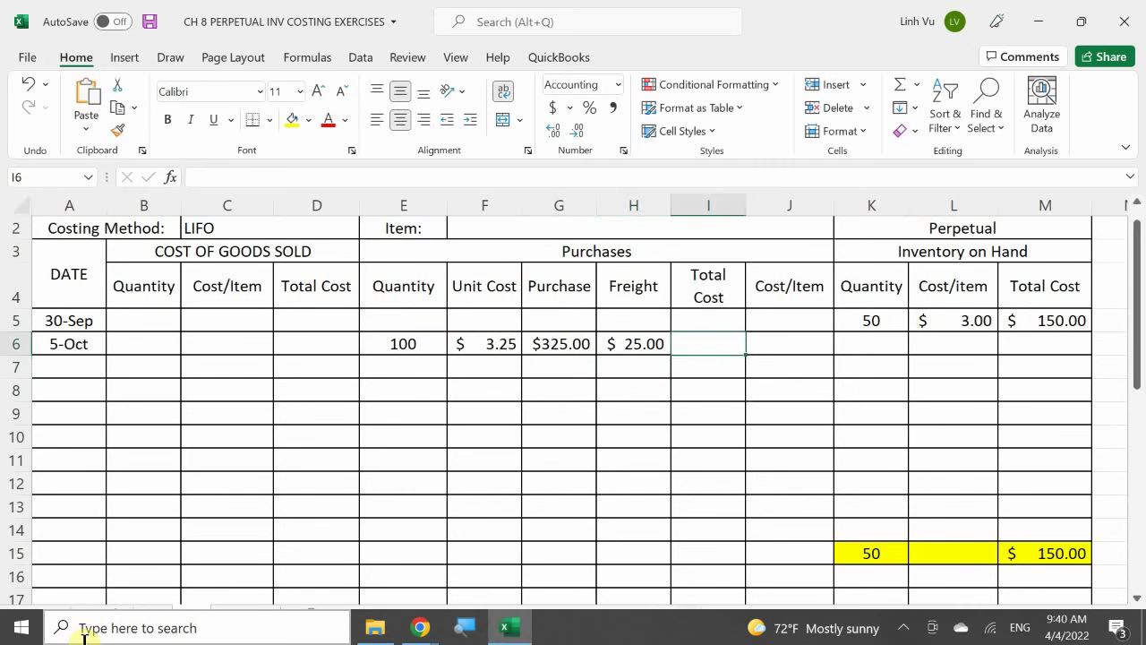
pyautogui.write('=')
pyautogui.press('Left')
pyautogui.press('Left')
pyautogui.write('+')
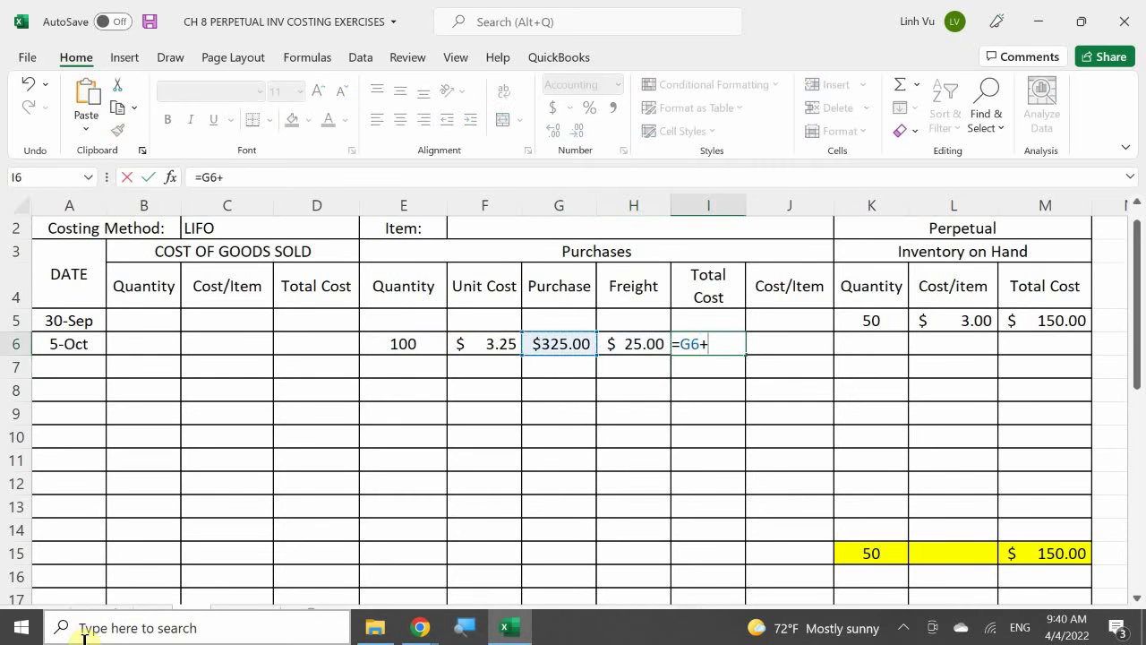
pyautogui.press('Left')
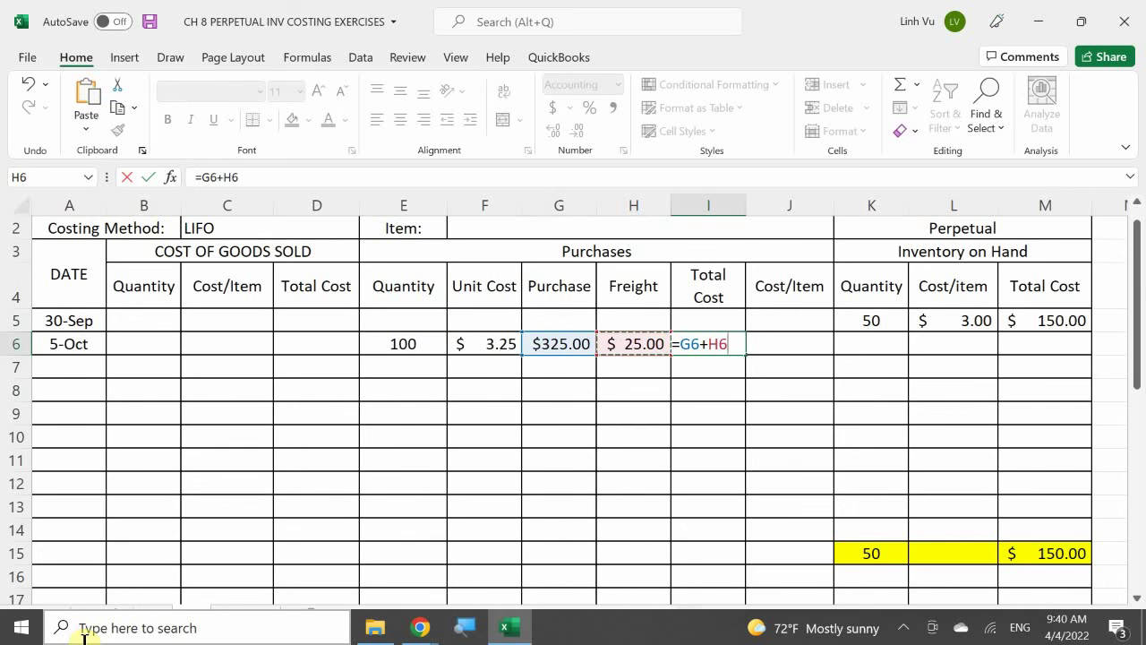
pyautogui.press('Return')
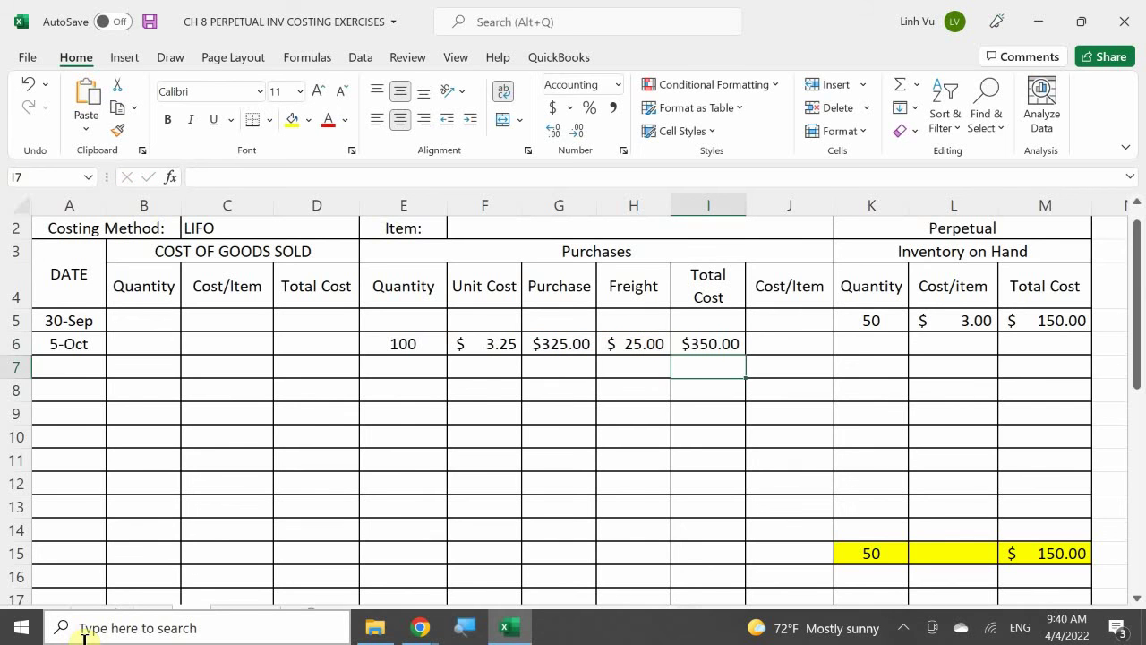
# Calculate the 5-Oct purchase cost per item in J6 with =I6/E6
pyautogui.press('Right')
pyautogui.press('Up')
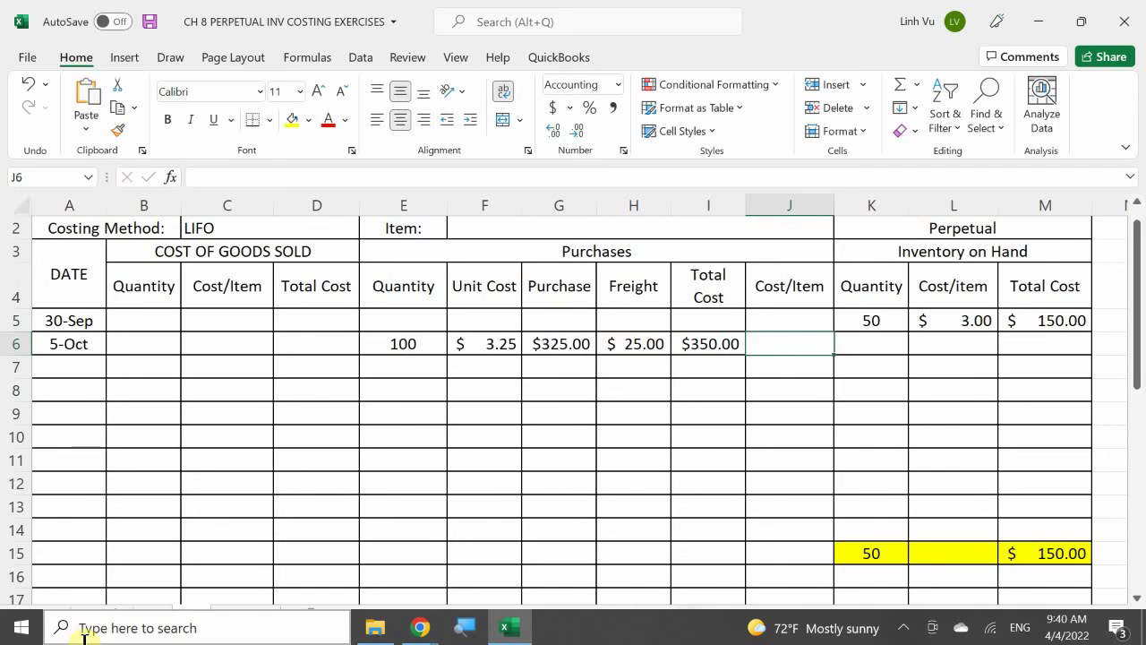
pyautogui.write('=')
pyautogui.press('Left')
pyautogui.write('/')
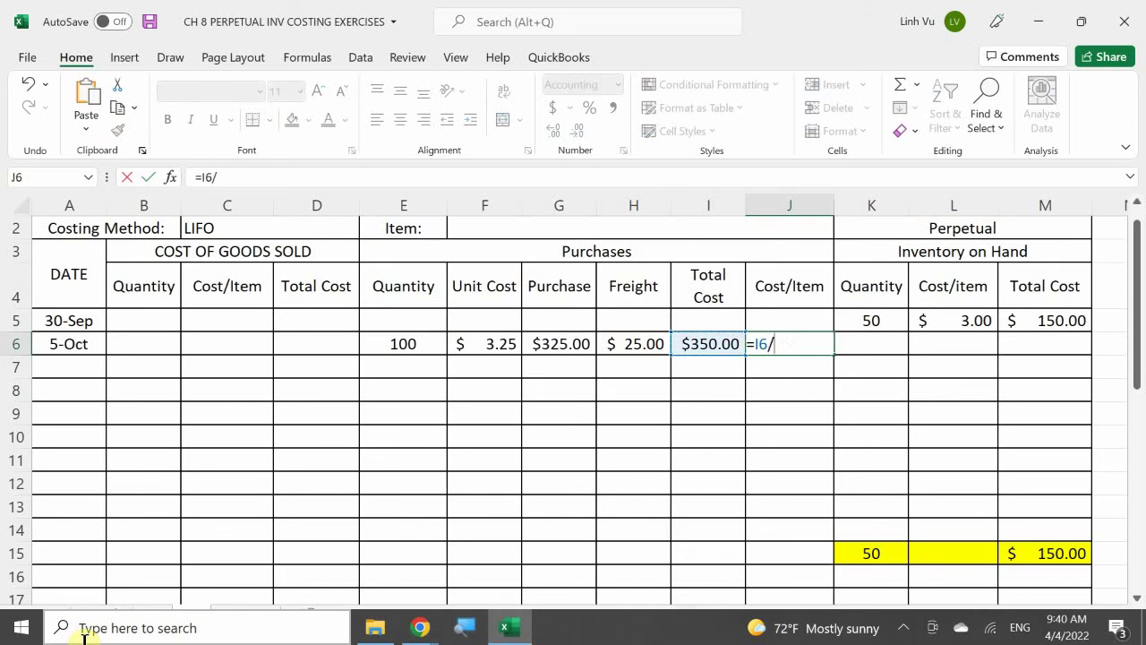
pyautogui.press('Left')
pyautogui.press('Left')
pyautogui.press('Left')
pyautogui.press('Left')
pyautogui.press('Left')
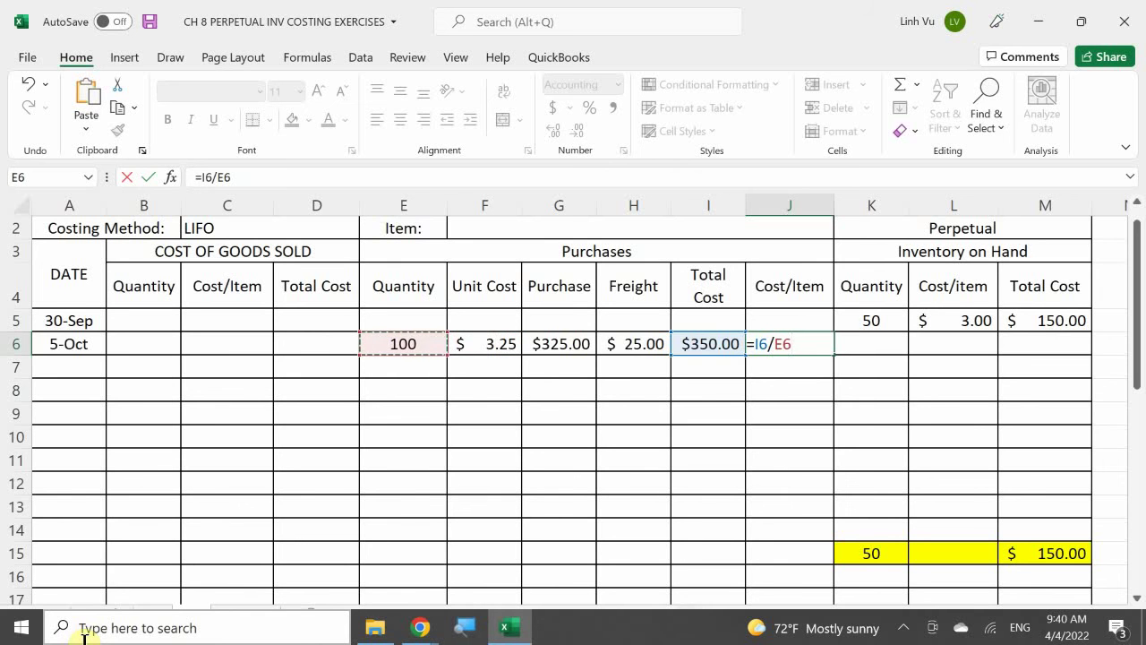
pyautogui.press('Return')
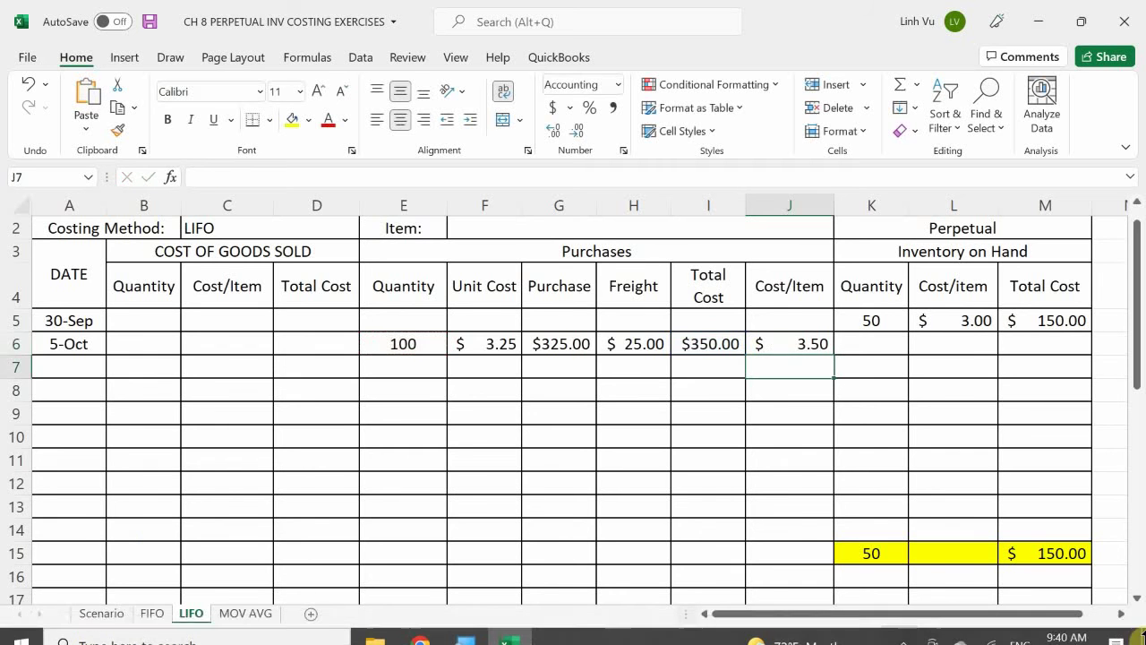
# Link the 5-Oct inventory on hand quantity in K6 to the purchased quantity with =E6
pyautogui.click(865, 345)
pyautogui.write('=')
pyautogui.press('Left')
pyautogui.press('Left')
pyautogui.press('Left')
pyautogui.press('Left')
pyautogui.press('Left')
pyautogui.press('Left')
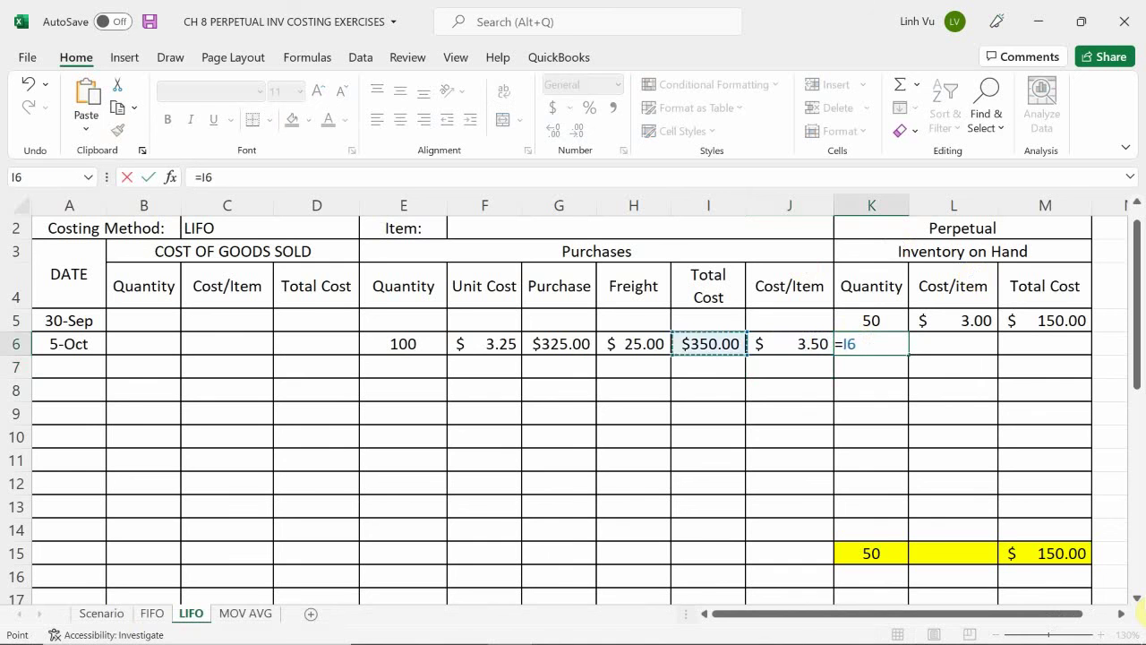
pyautogui.press('Tab')
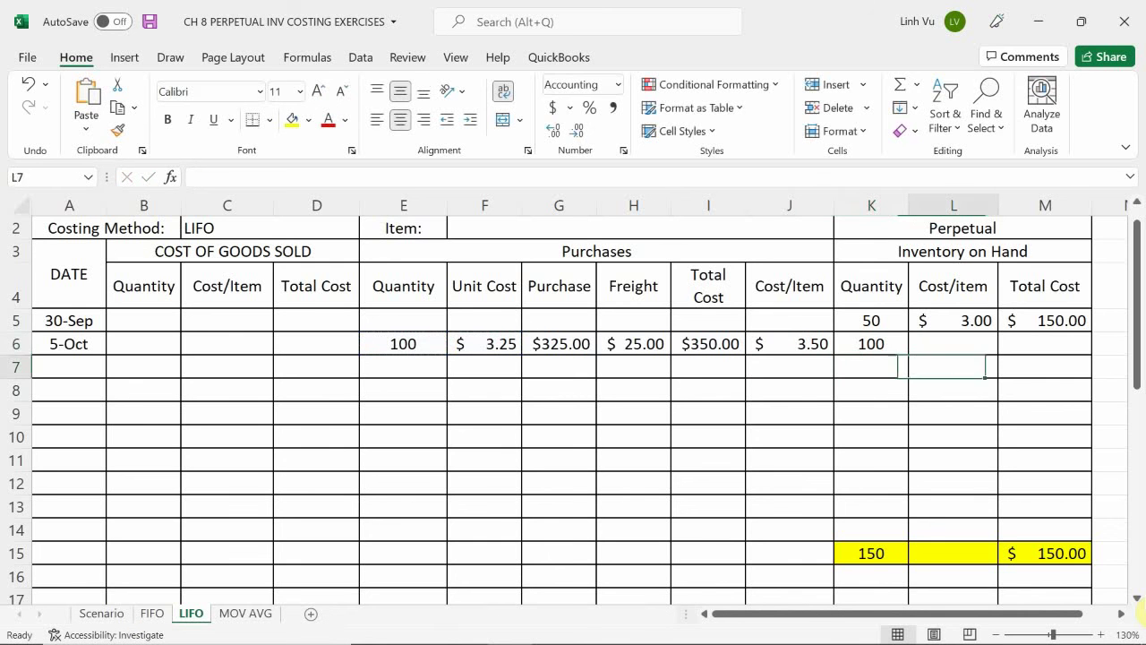
# Link the 5-Oct on-hand cost per item in L6 with =J6 and fill the total cost formula from M5 down to M9
pyautogui.write('=')
pyautogui.press('Left')
pyautogui.press('Left')
pyautogui.press('Return')
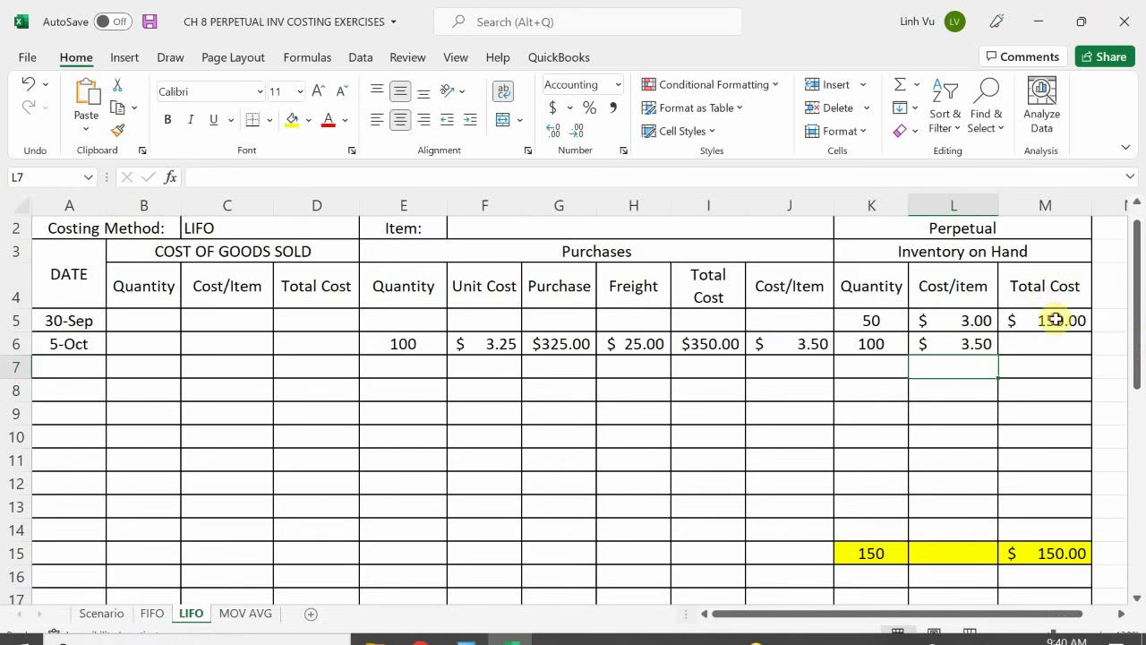
pyautogui.click(1048, 319)
pyautogui.moveTo(1093, 333); pyautogui.dragTo(1079, 442)
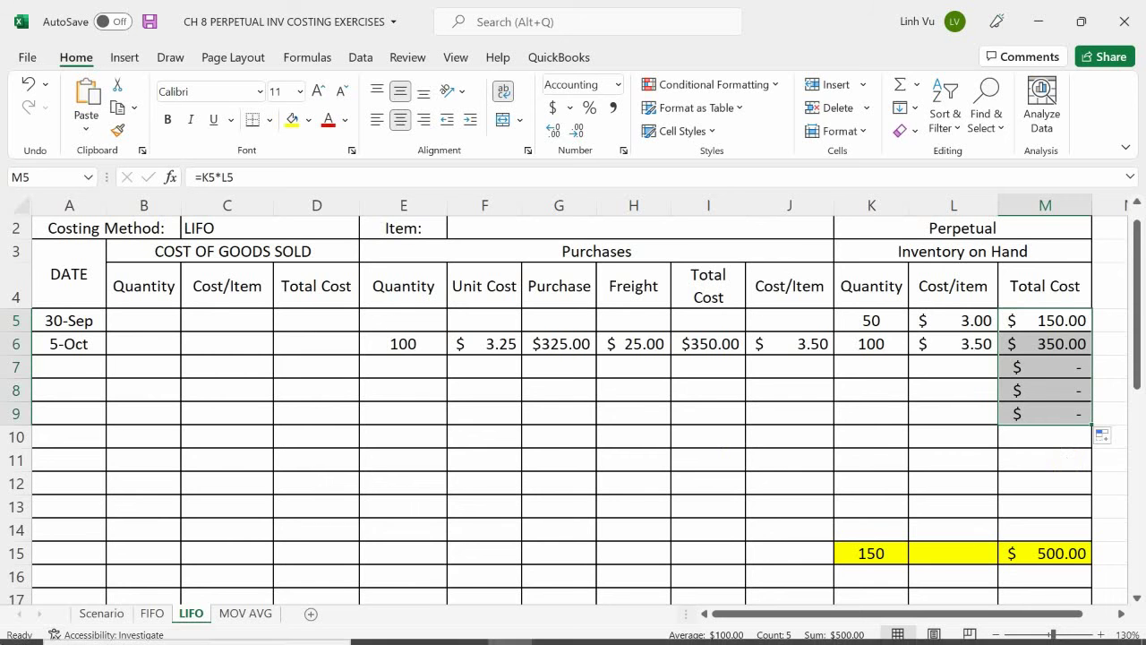
# Consult the 10 Oct transaction on the Scenario sheet and enter the date 10/10 in A7 of the LIFO sheet
pyautogui.click(119, 618)
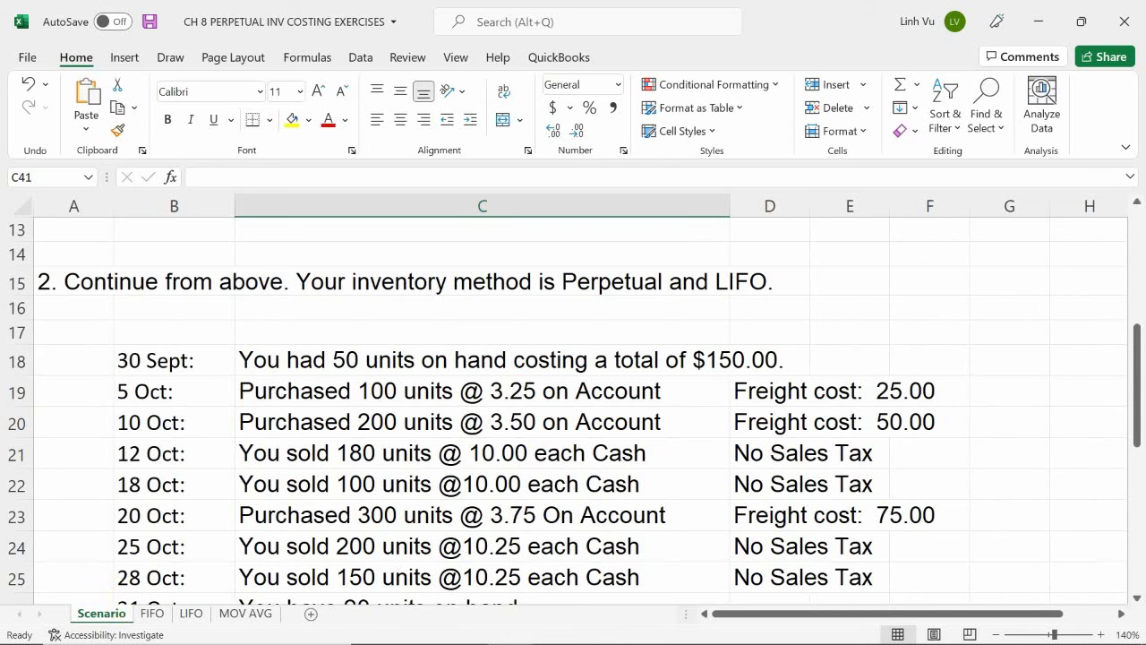
pyautogui.moveTo(97, 609)
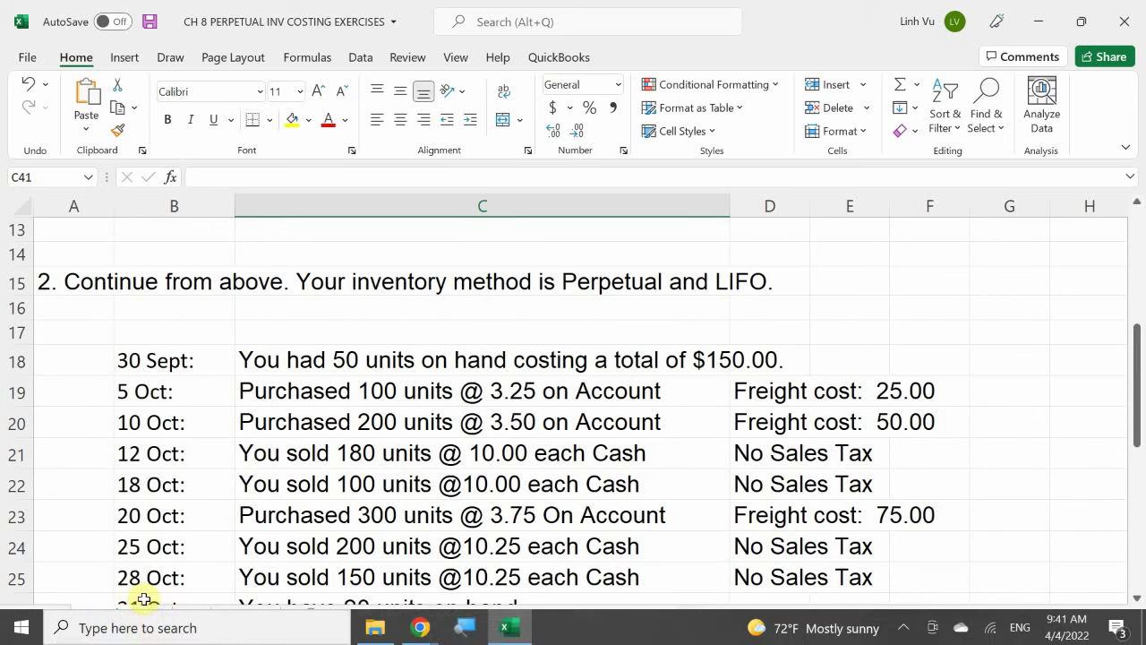
pyautogui.click(189, 622)
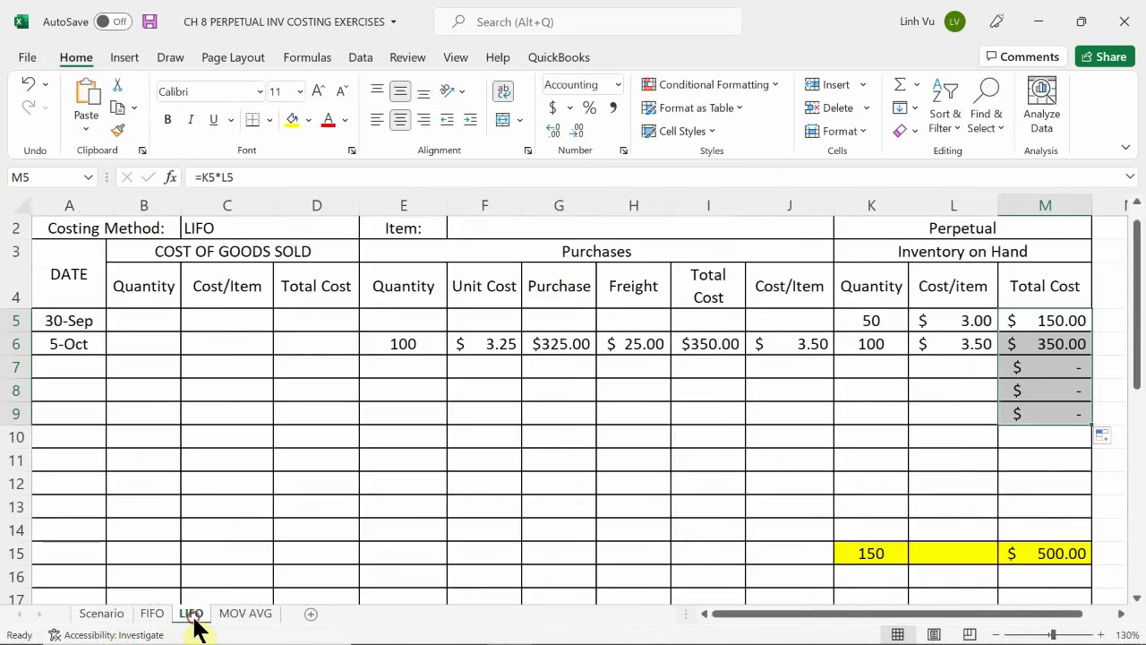
pyautogui.click(78, 364)
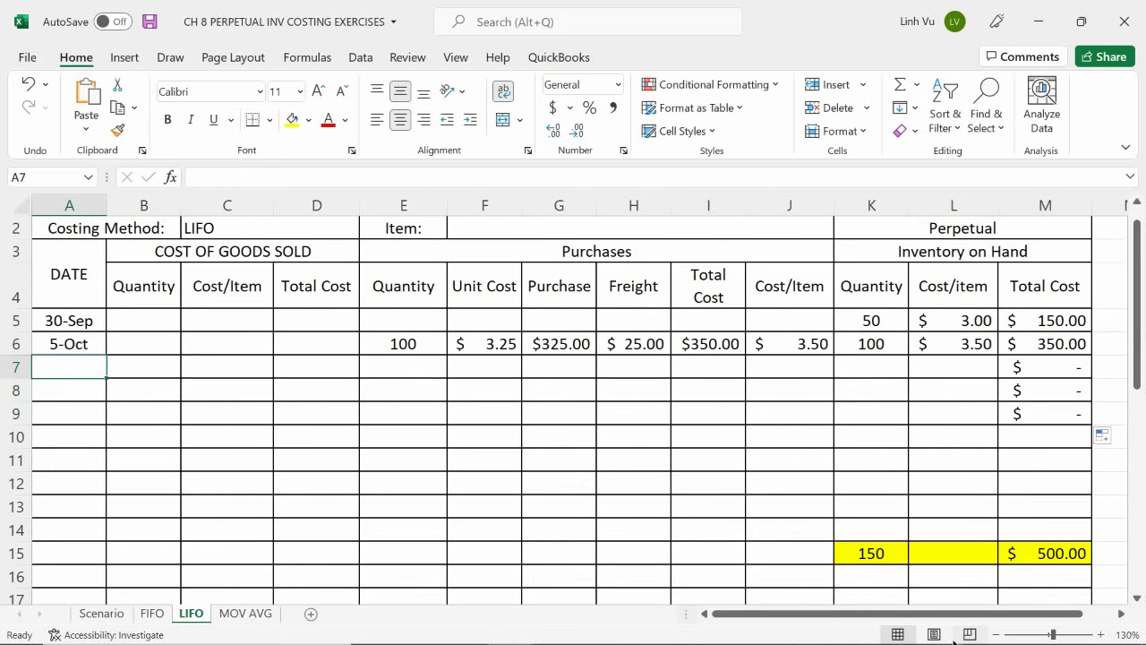
pyautogui.write('10/10')
pyautogui.press('Return')
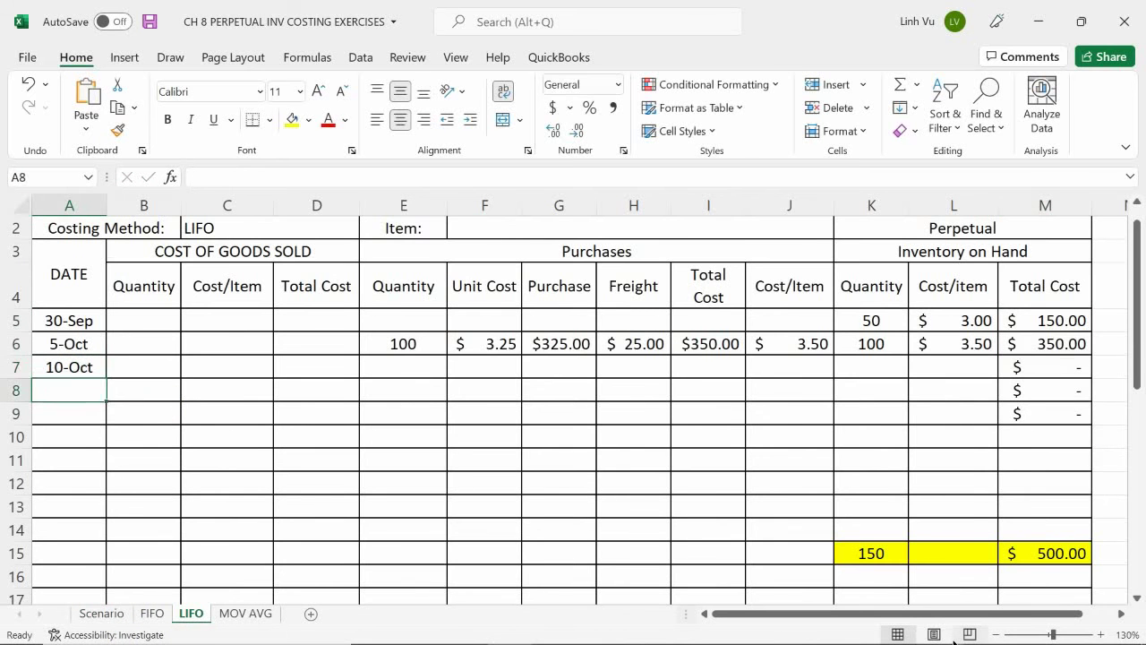
# Enter the 10-Oct purchase with quantity 200 in E7, unit cost 3.50 in F7 and freight 50 in H7
pyautogui.press('Tab')
pyautogui.press('Tab')
pyautogui.press('Tab')
pyautogui.press('Tab')
pyautogui.press('Up')
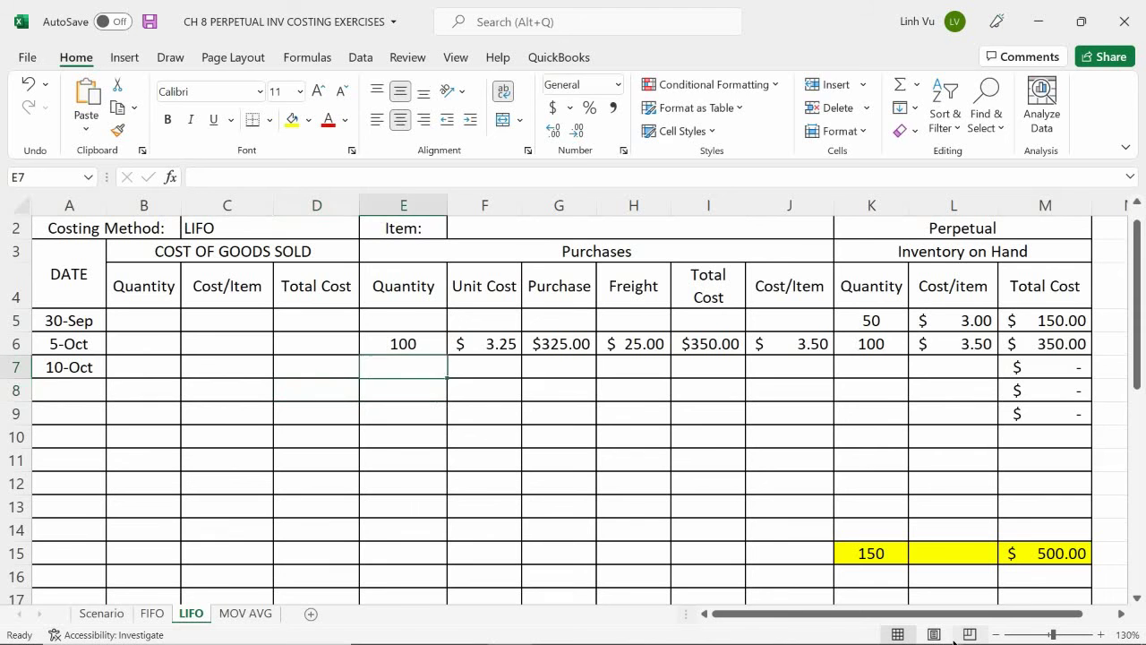
pyautogui.write('200')
pyautogui.press('Tab')
pyautogui.write('3')
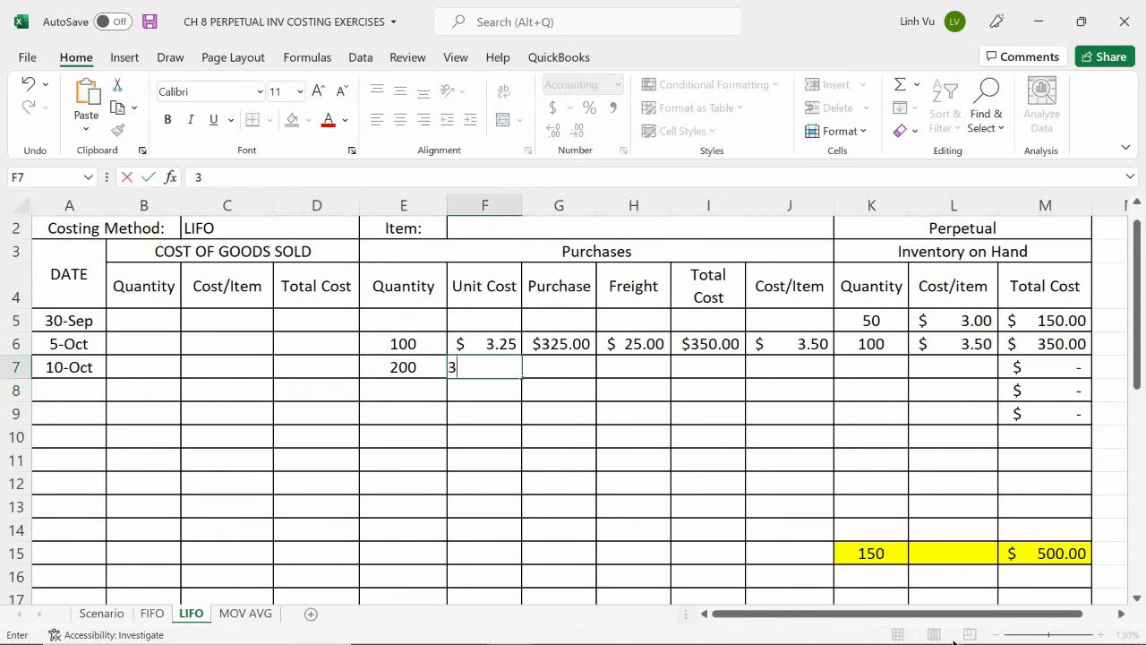
pyautogui.write('.20')
pyautogui.press('BackSpace')
pyautogui.press('BackSpace')
pyautogui.write('50')
pyautogui.press('Tab')
pyautogui.press('Tab')
pyautogui.write('50')
pyautogui.press('Return')
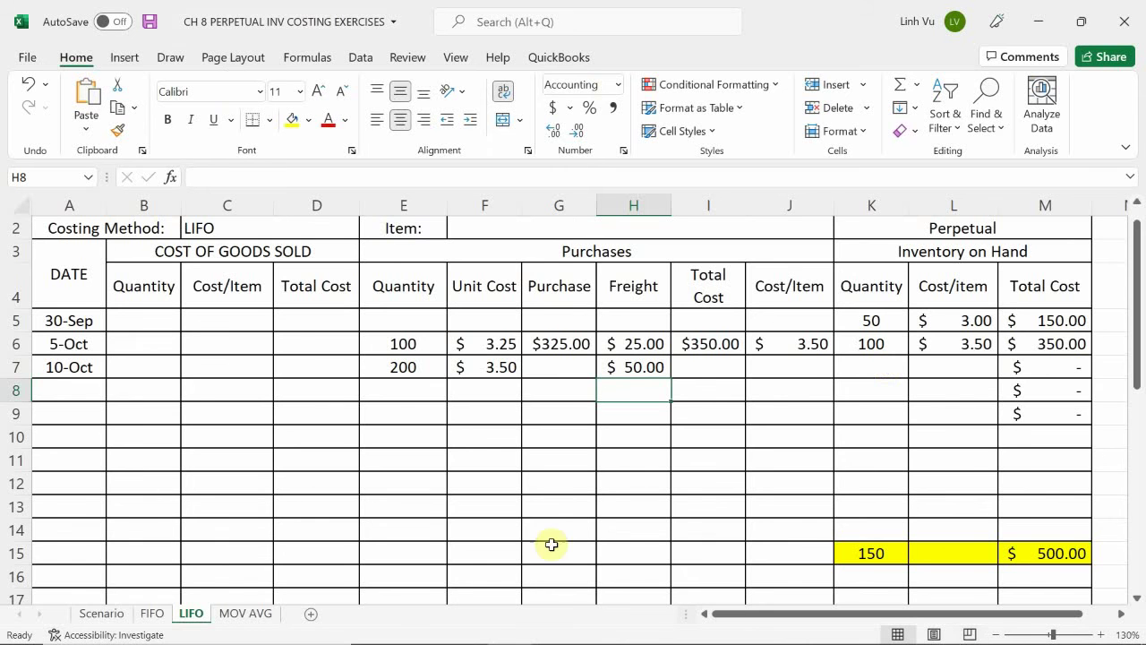
# Fill the purchase amount formula from G6 to G7 and the total cost formula from I6 to I7
pyautogui.click(568, 341)
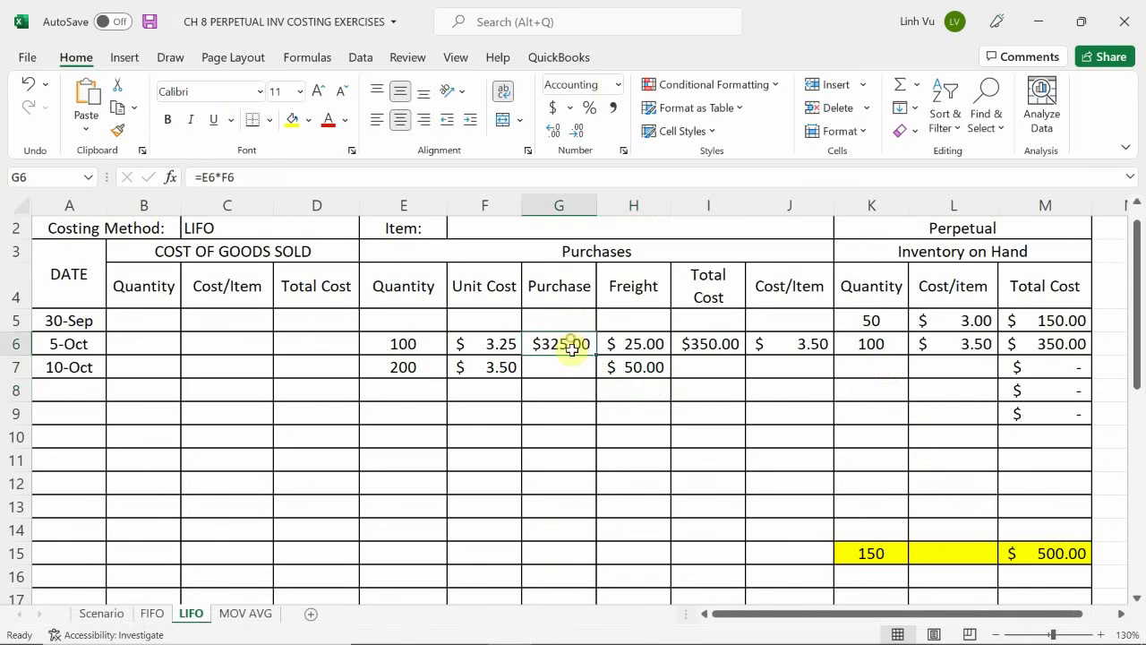
pyautogui.moveTo(596, 354); pyautogui.dragTo(595, 378)
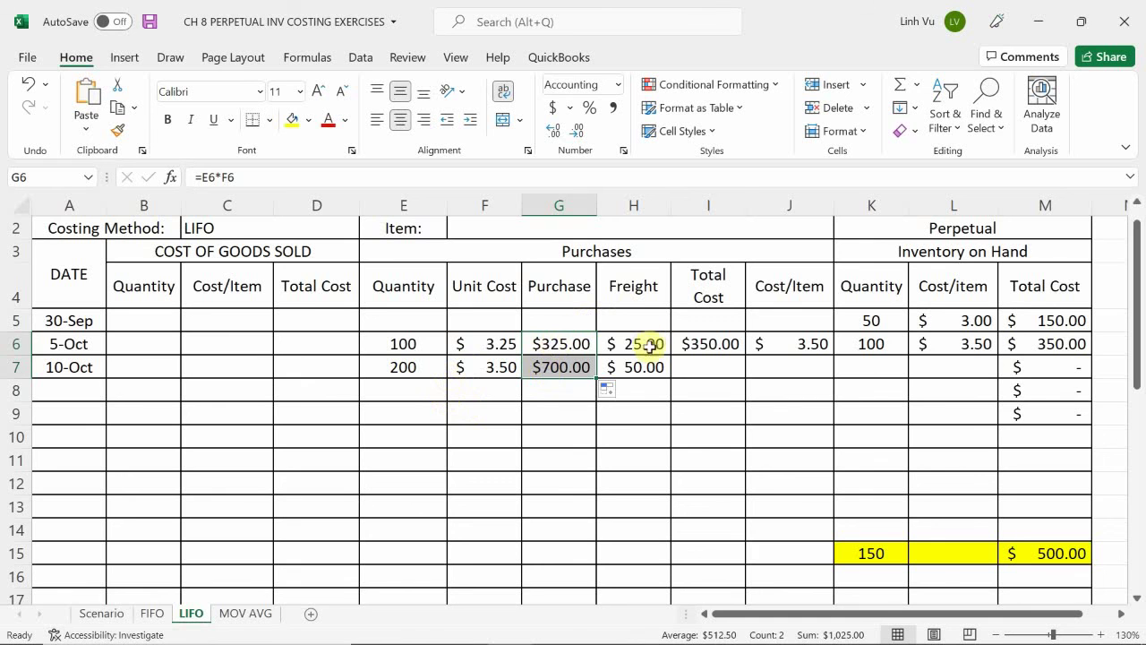
pyautogui.click(707, 341)
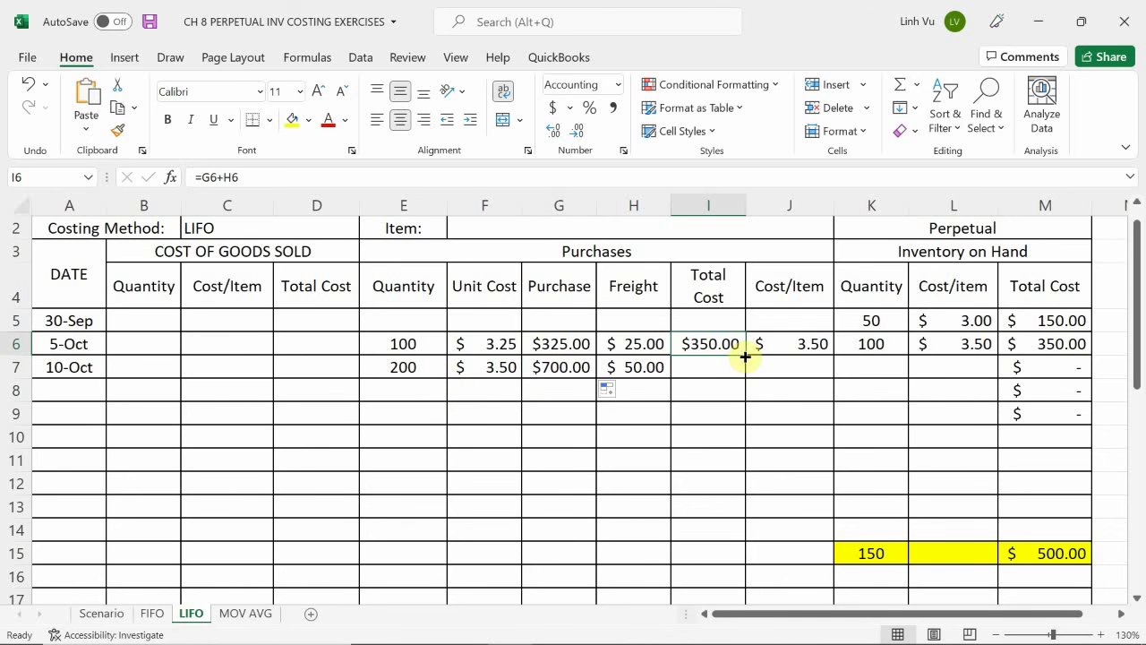
pyautogui.moveTo(745, 355); pyautogui.dragTo(746, 378)
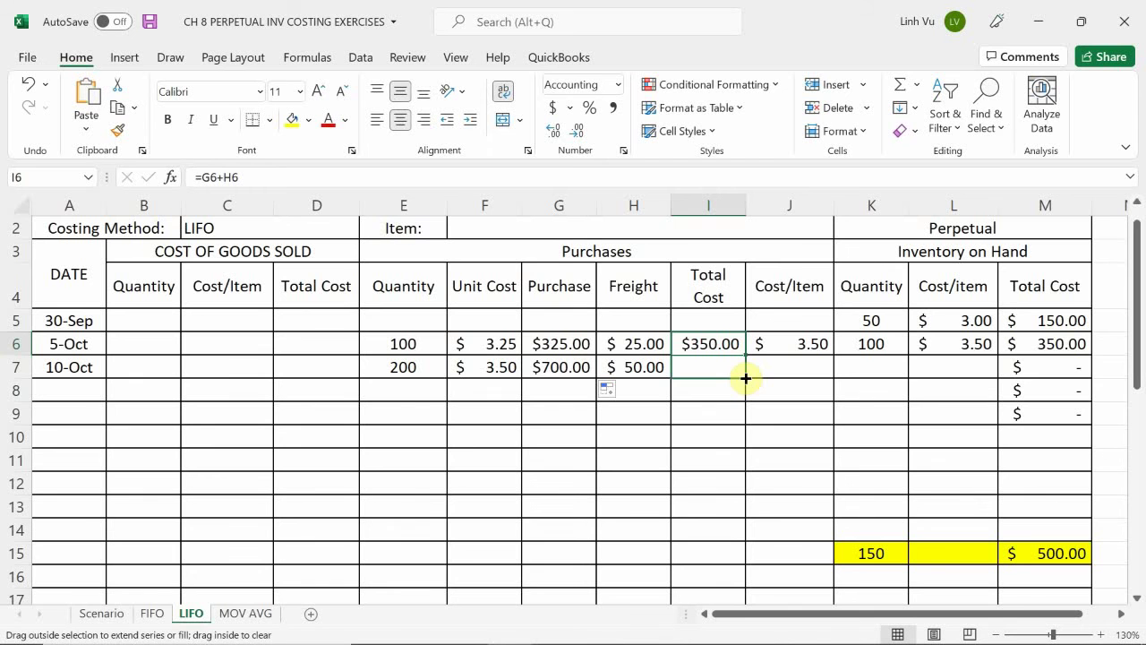
pyautogui.moveTo(746, 378); pyautogui.dragTo(746, 378)
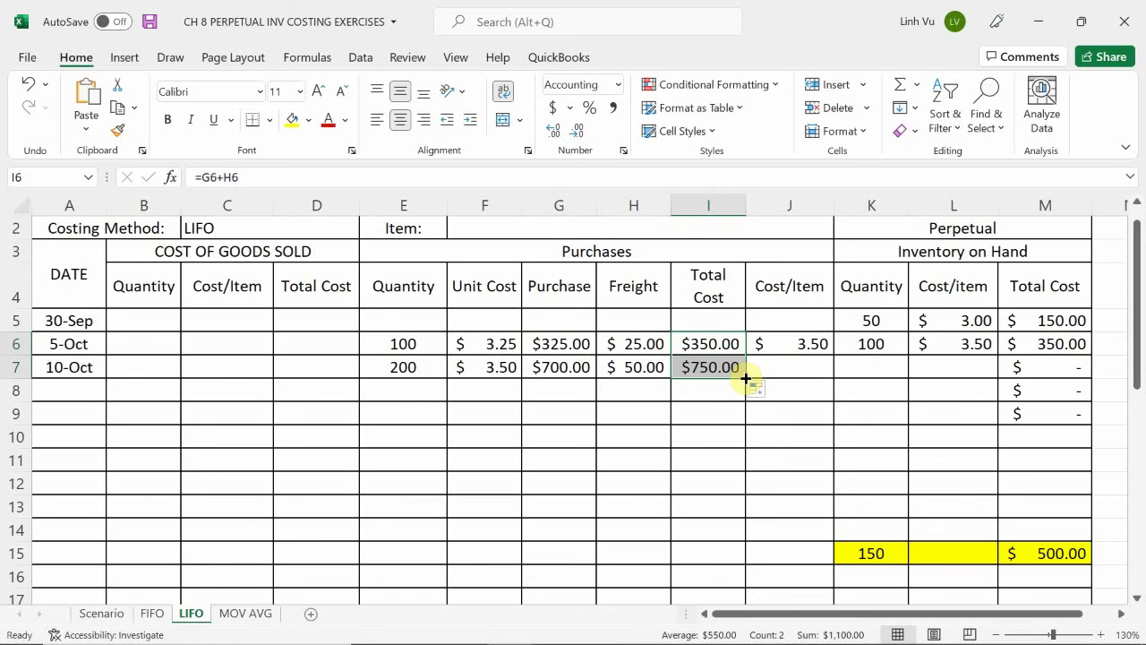
# Fill the purchase cost per item formula from J6 down to J7 for 10-Oct
pyautogui.click(790, 362)
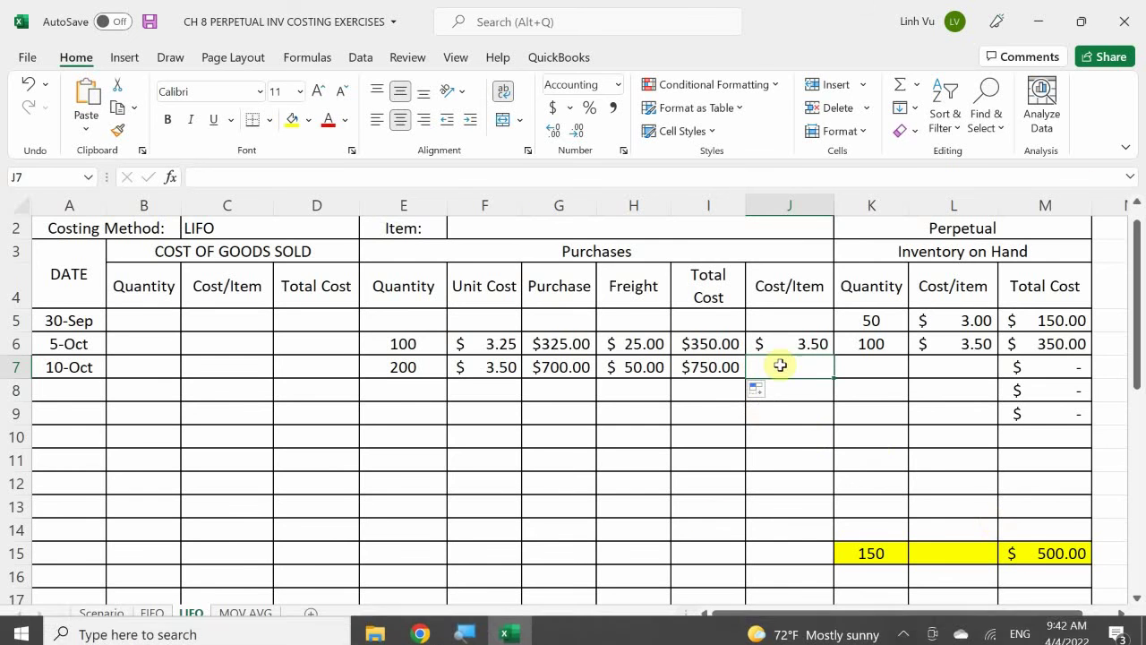
pyautogui.click(879, 363)
pyautogui.click(770, 360)
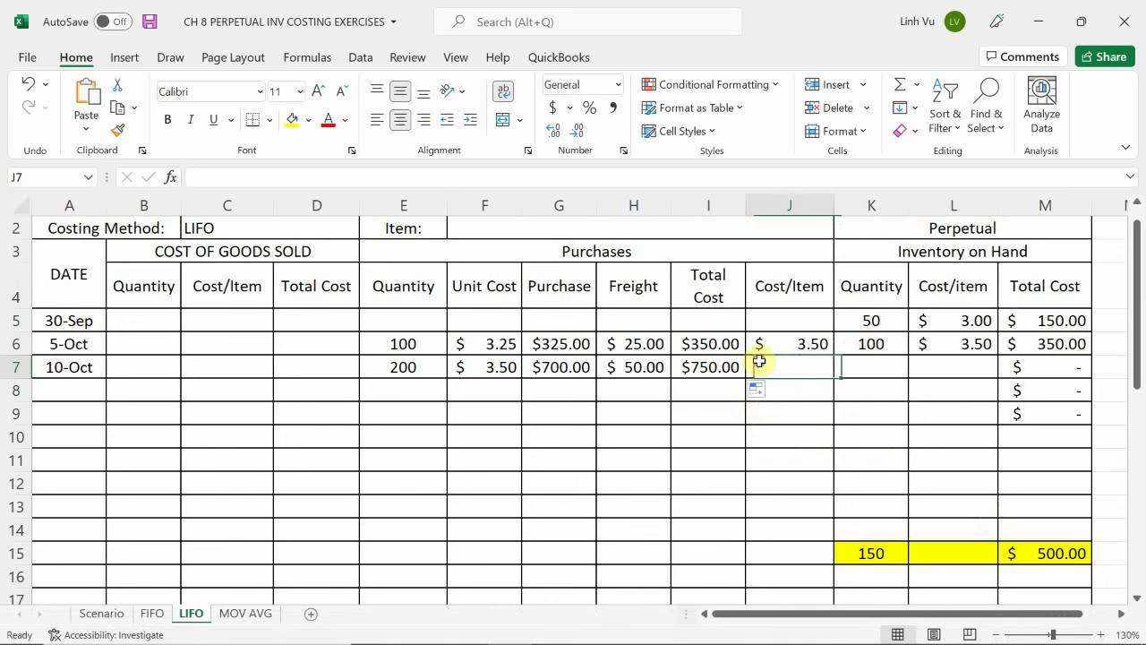
pyautogui.click(805, 339)
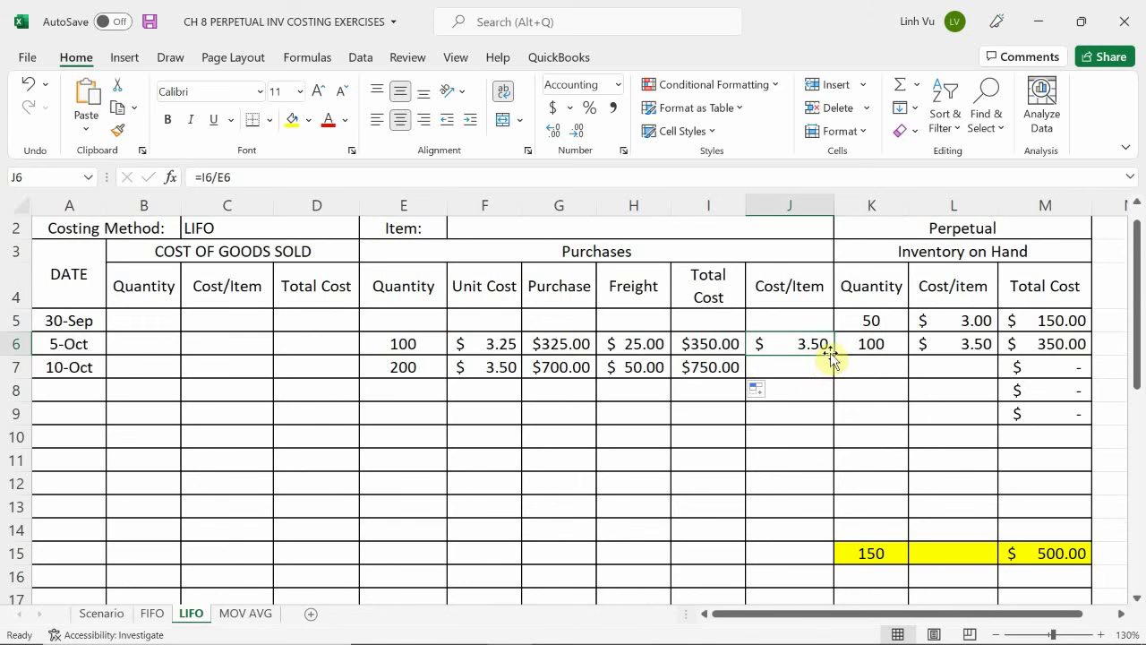
pyautogui.moveTo(831, 356); pyautogui.dragTo(833, 374)
# Link the 10-Oct inventory on hand quantity in K7 to the purchased quantity with =E7
pyautogui.click(883, 368)
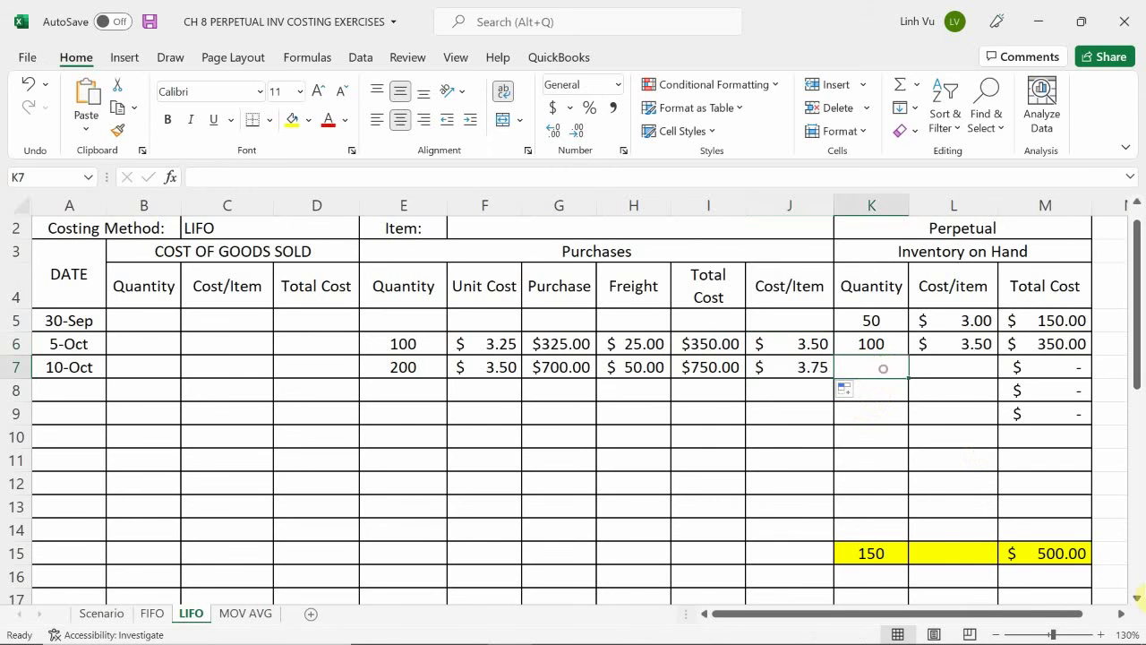
pyautogui.write('=')
pyautogui.press('Left')
pyautogui.press('Left')
pyautogui.press('Left')
pyautogui.press('Left')
pyautogui.press('Left')
pyautogui.press('Left')
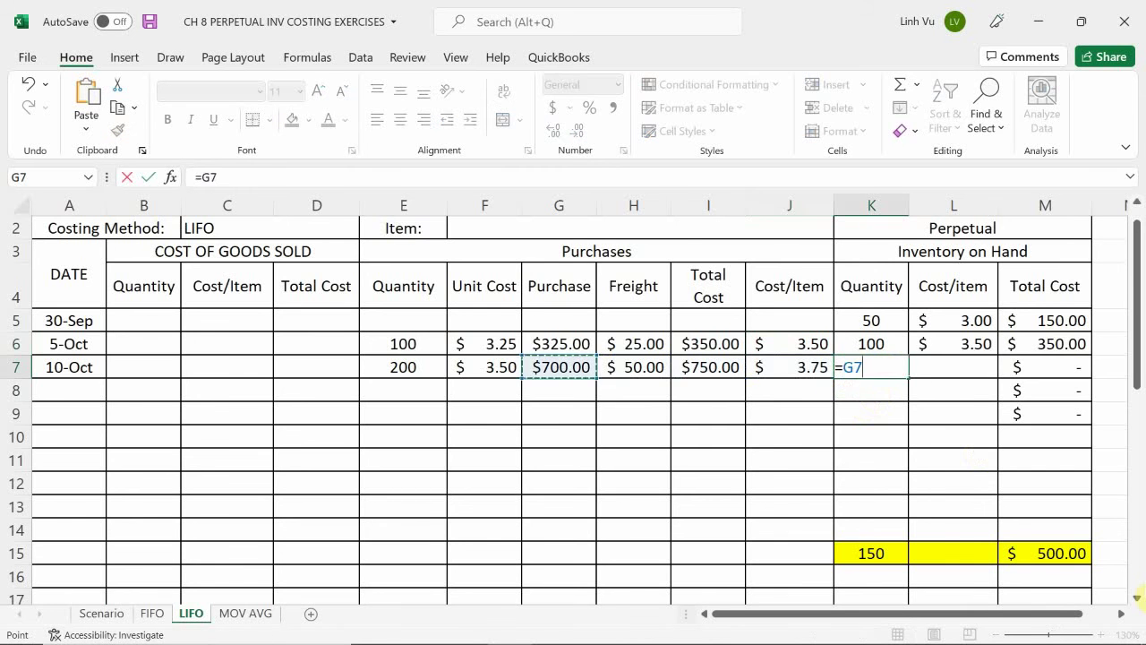
pyautogui.press('Return')
# Link the 10-Oct on-hand cost per item in L7 to the purchase cost per item with =J7
pyautogui.press('Right')
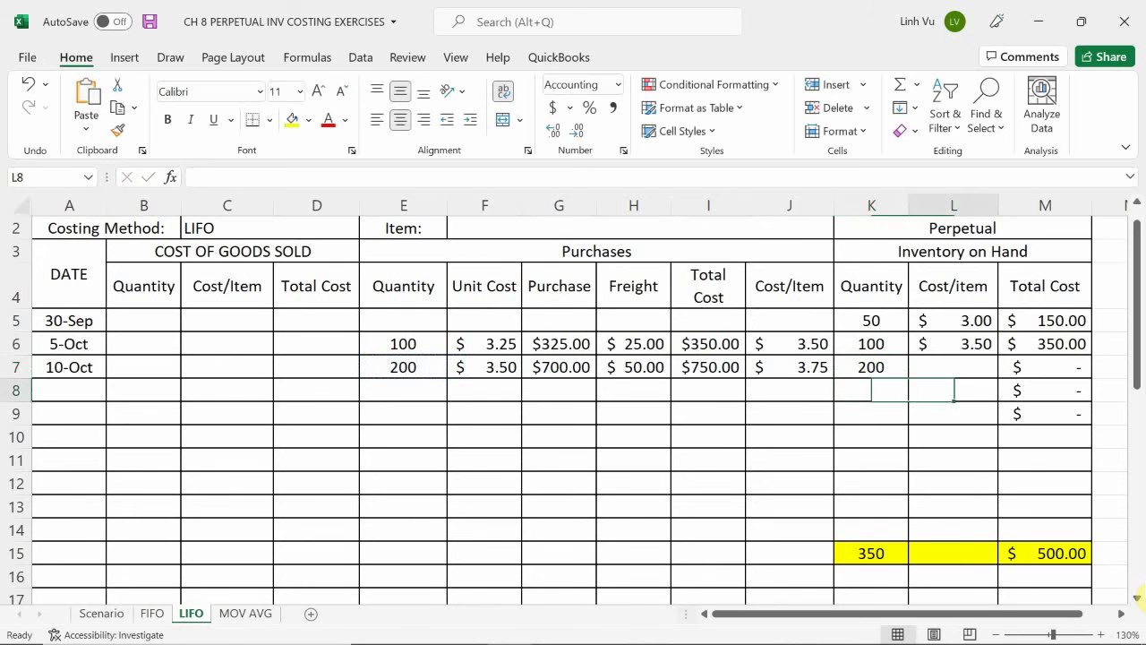
pyautogui.press('Up')
pyautogui.write('=')
pyautogui.press('Left')
pyautogui.press('Left')
pyautogui.press('Return')
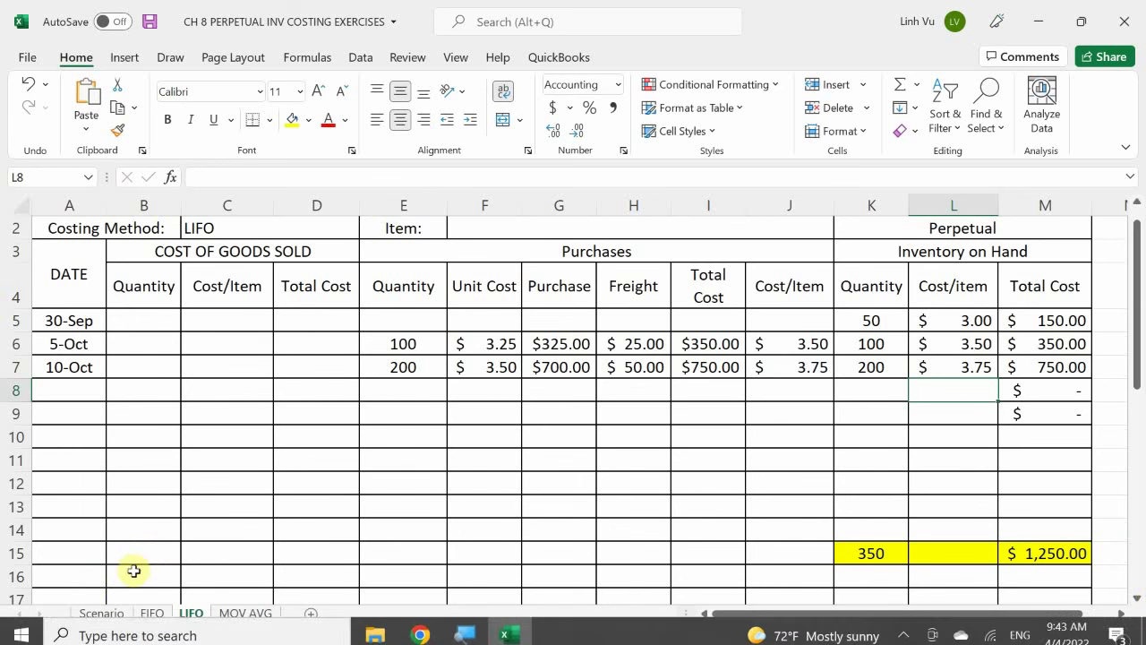
# Consult the 12 Oct sale on the Scenario sheet and record it on the LIFO sheet with date 10/12 in A8 and quantity 180 in B8
pyautogui.click(105, 615)
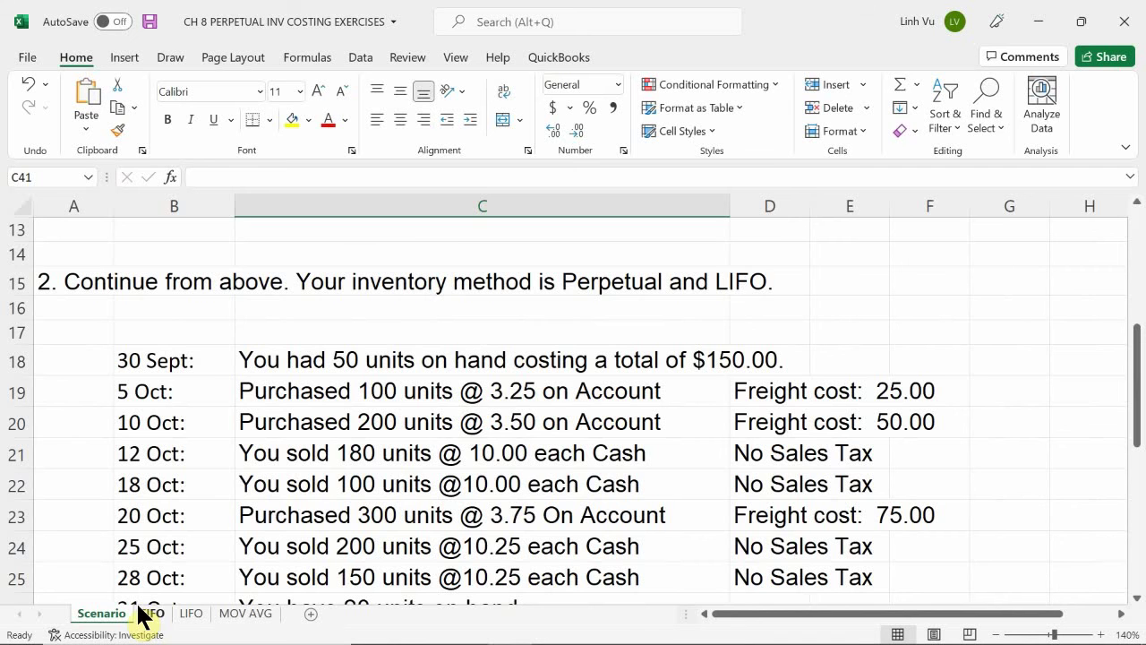
pyautogui.click(179, 602)
pyautogui.click(191, 614)
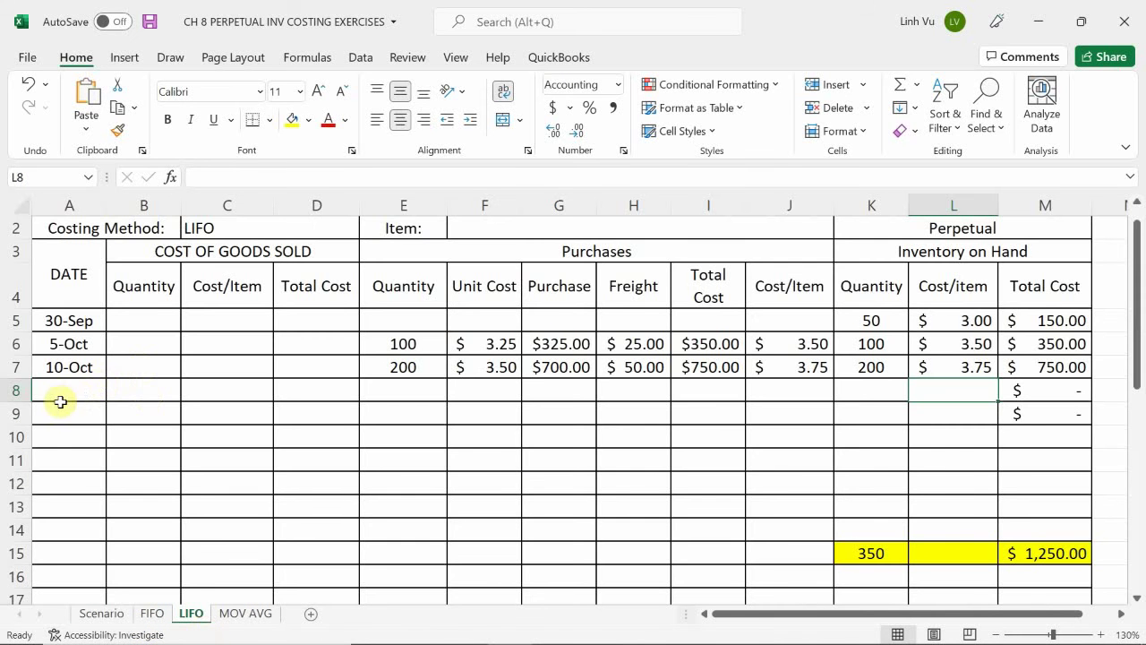
pyautogui.click(60, 401)
pyautogui.moveTo(506, 627)
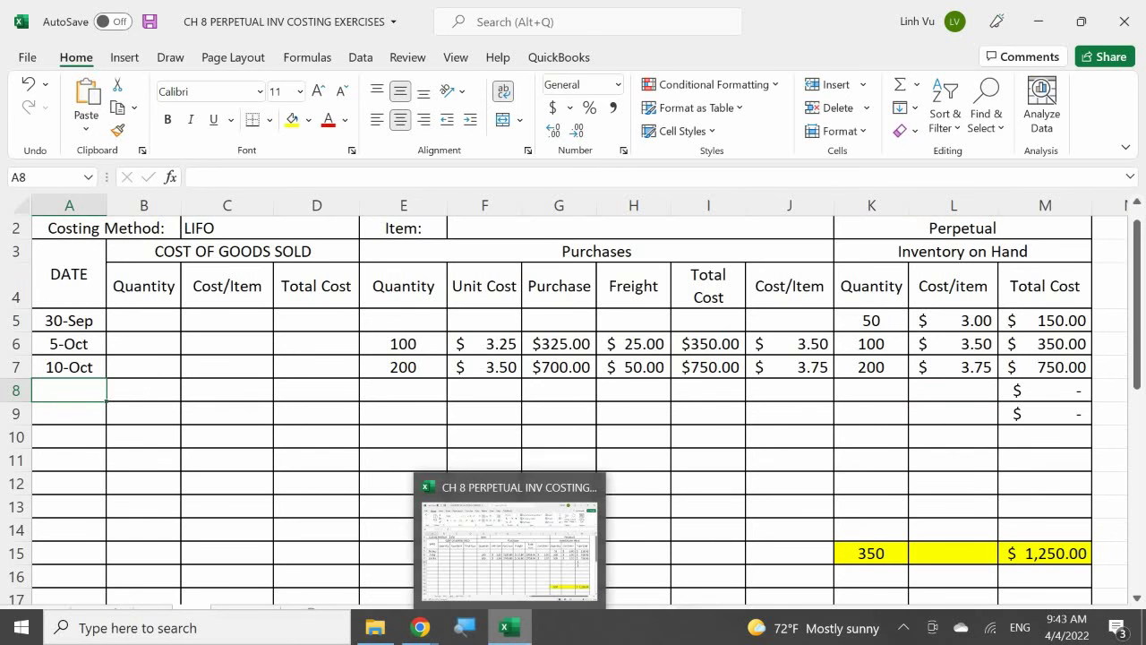
pyautogui.write('10/12')
pyautogui.press('Tab')
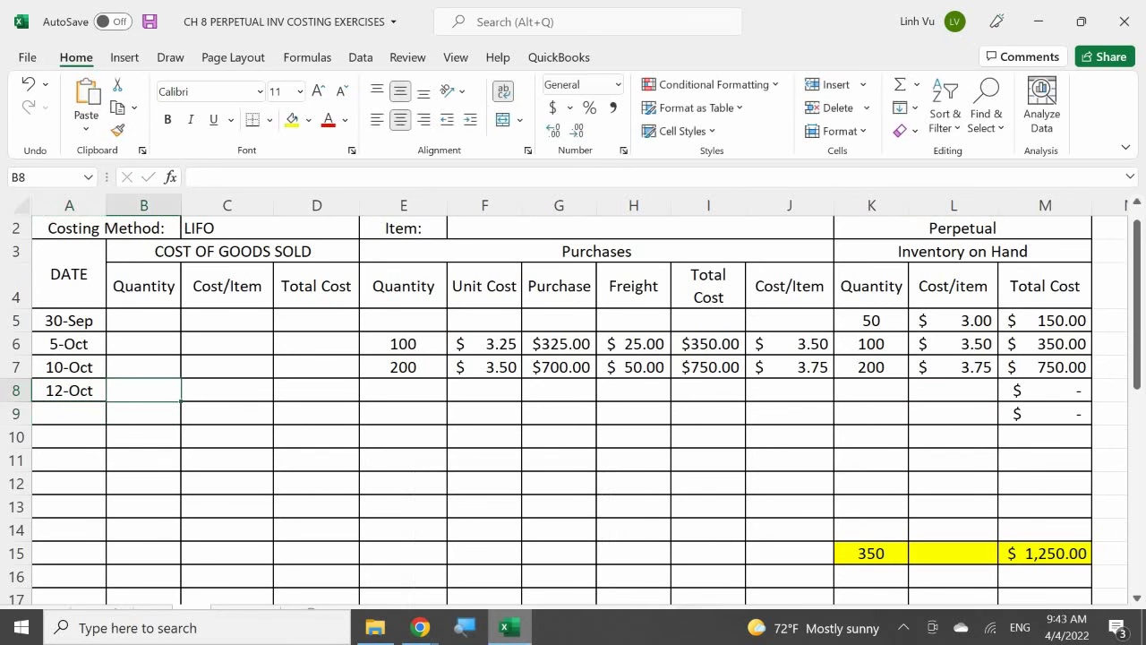
pyautogui.write('180')
pyautogui.press('Tab')
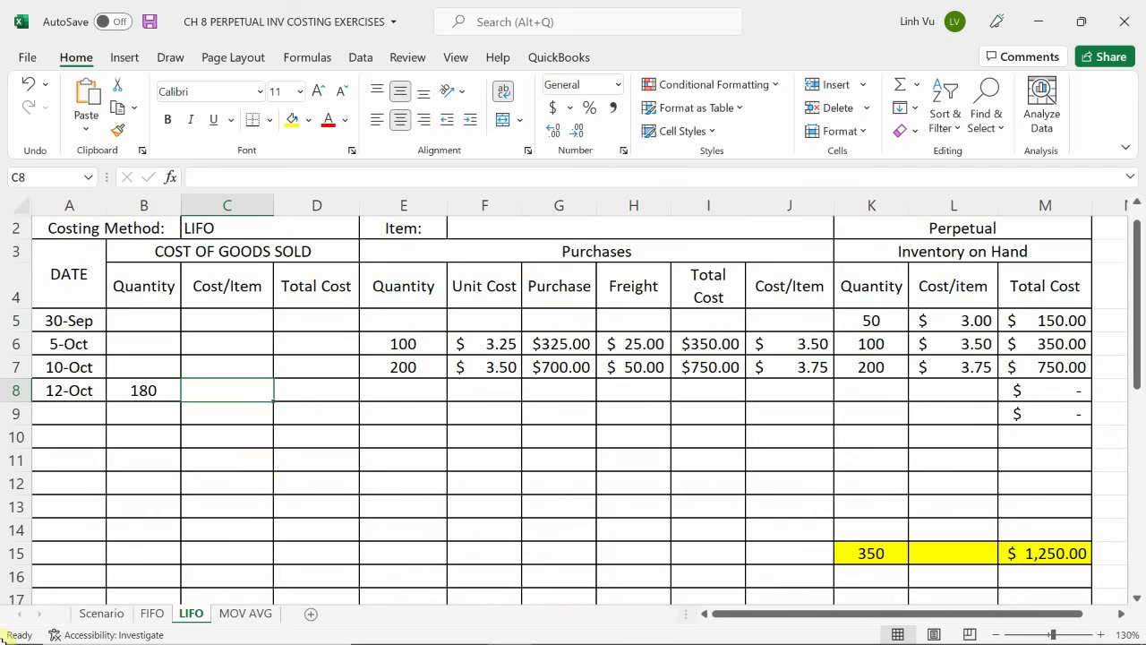
# Link the 12-Oct cost of goods sold per item in C8 to the 10-Oct layer's on-hand cost with =L7
pyautogui.write('=')
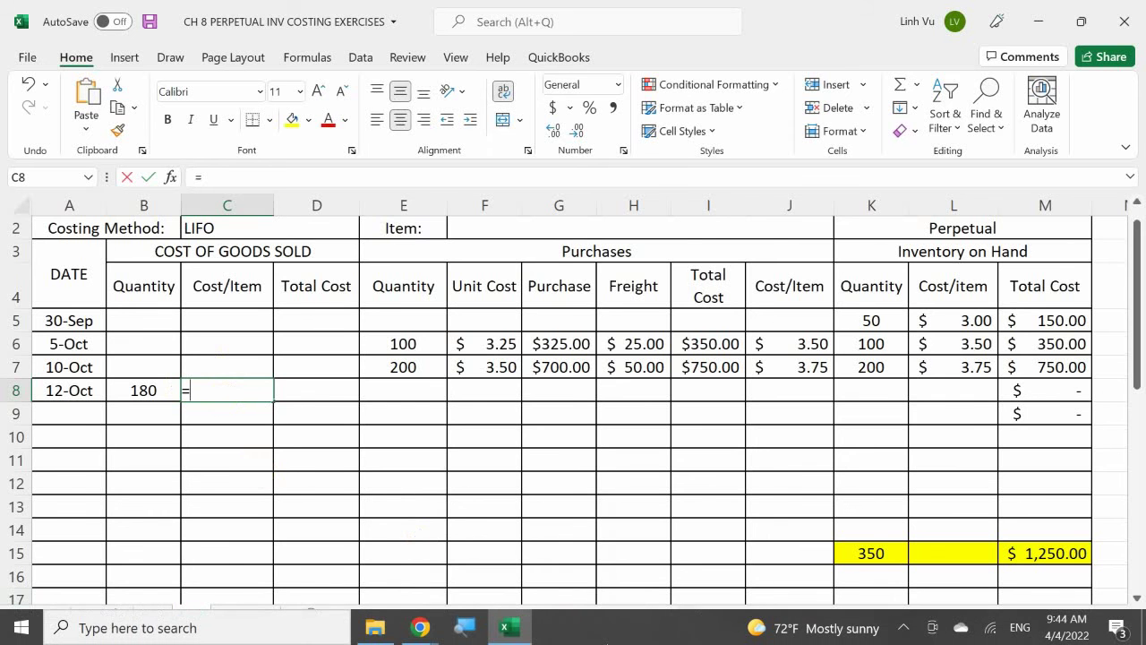
pyautogui.click(952, 365)
pyautogui.press('Return')
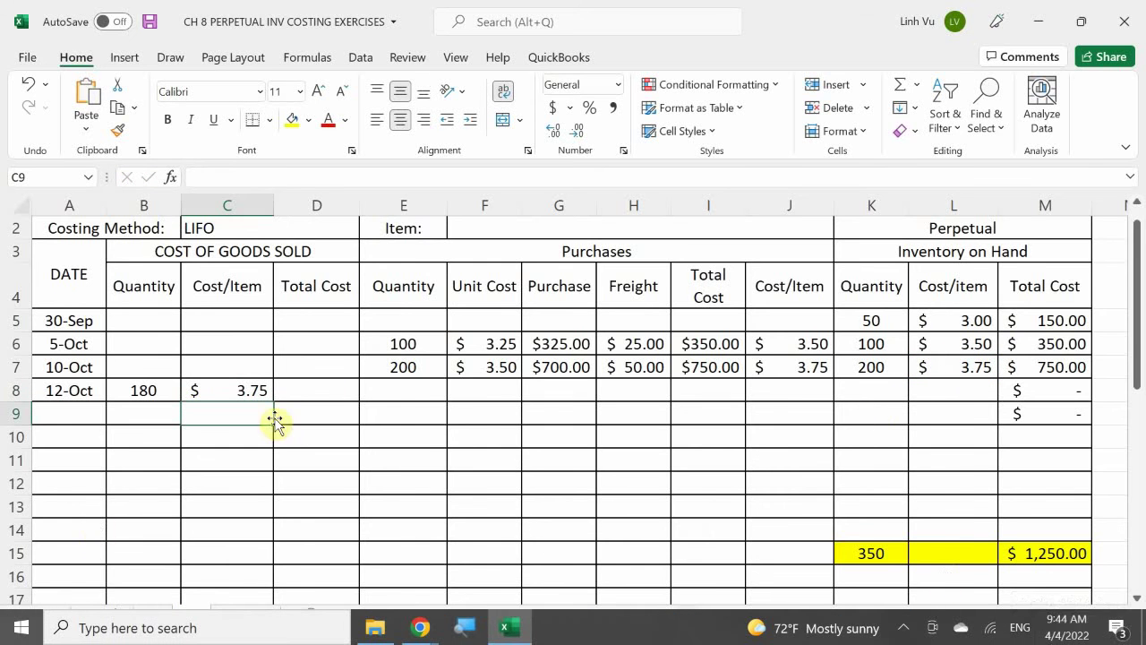
# Calculate the 12-Oct total cost of goods sold in D8 with =ROUND(B8*C8,2) and apply the Accounting format to D5:D16
pyautogui.click(299, 392)
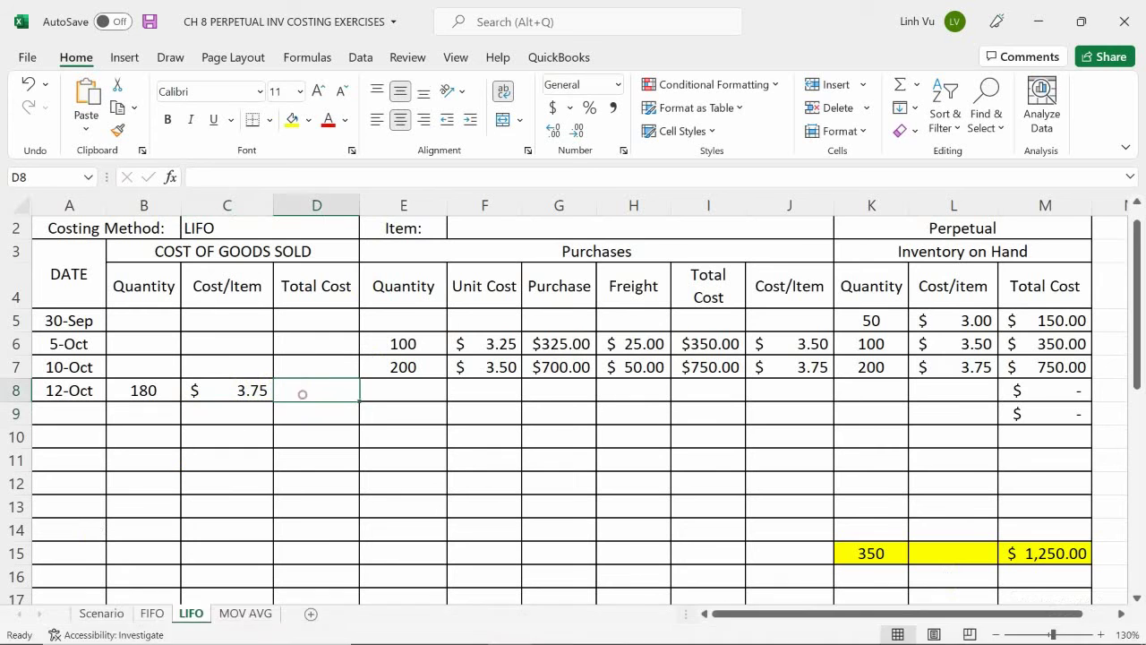
pyautogui.write('=')
pyautogui.click(143, 390)
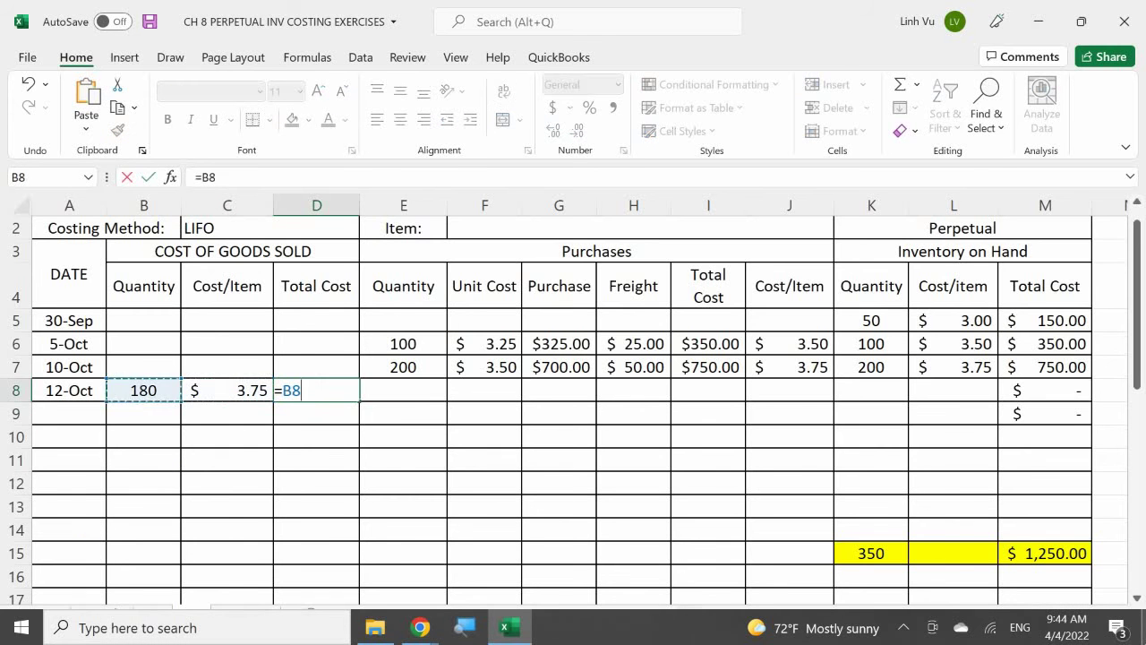
pyautogui.press('BackSpace')
pyautogui.press('BackSpace')
pyautogui.write('RO')
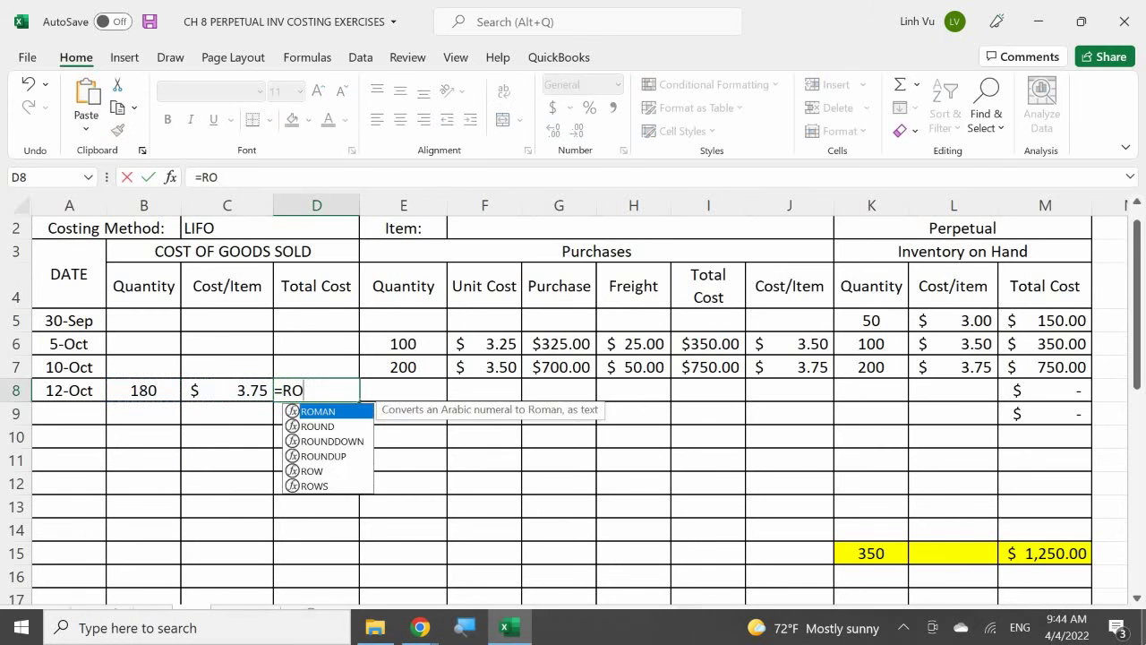
pyautogui.write('UND(B8')
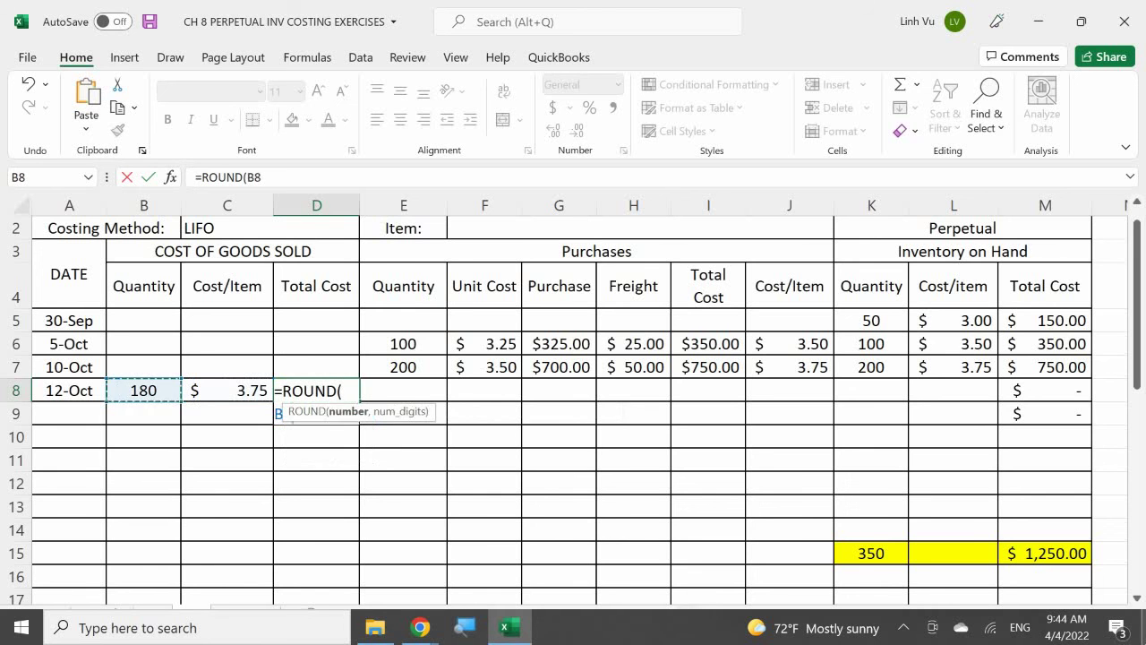
pyautogui.write('*C8,2')
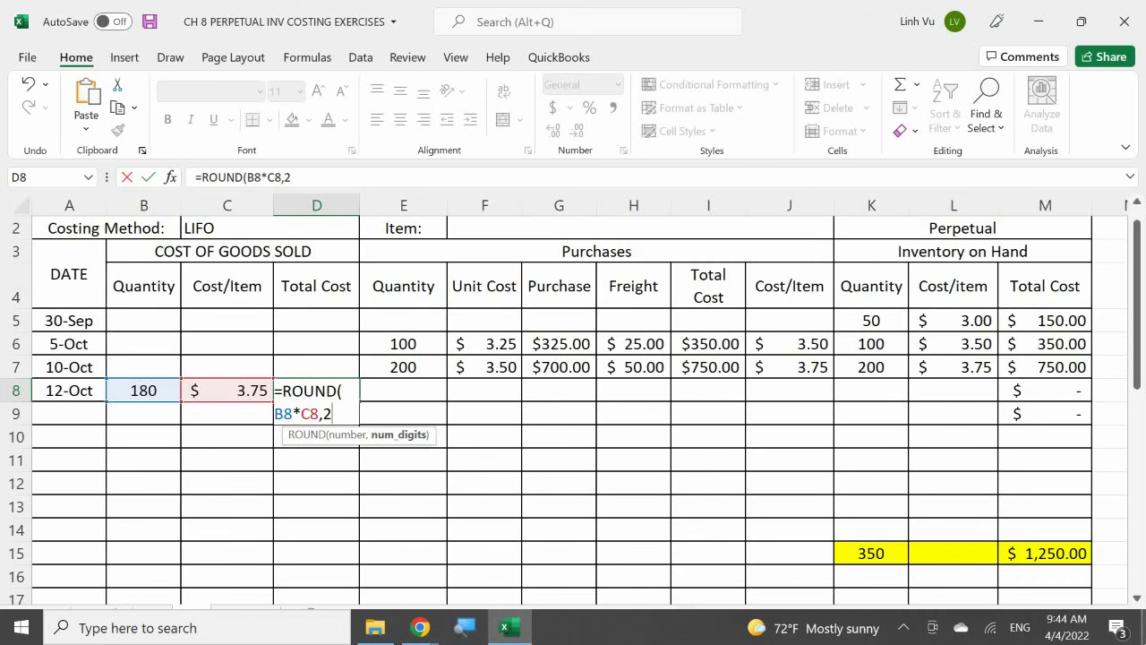
pyautogui.hotkey('ctrl', 'Return')
pyautogui.press('Return')
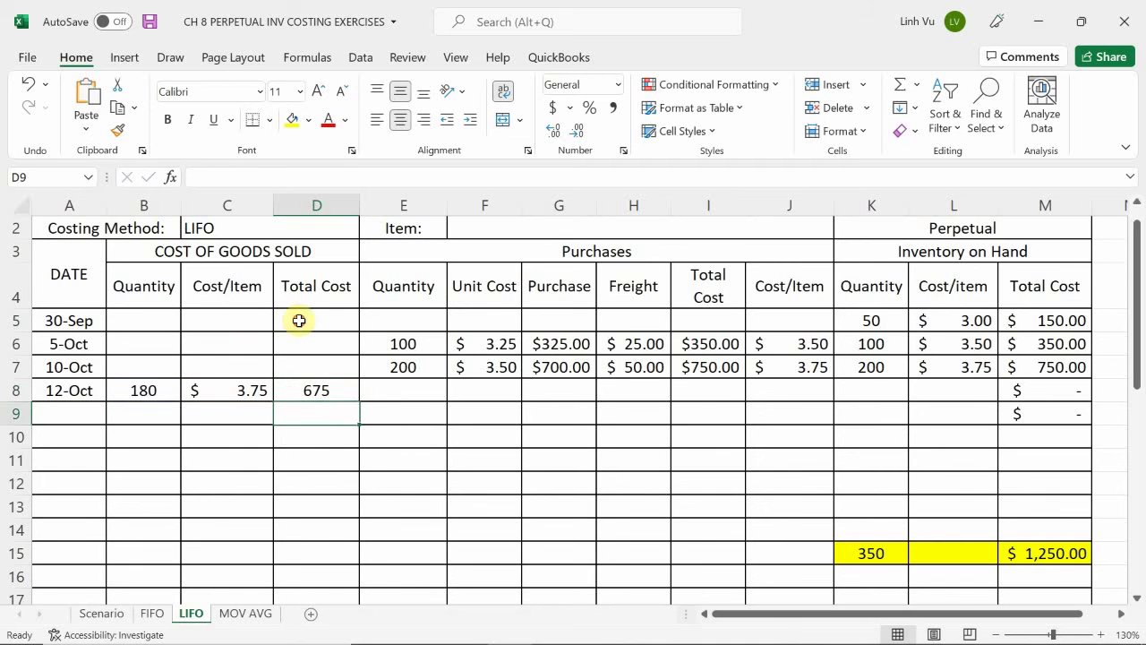
pyautogui.moveTo(304, 320); pyautogui.dragTo(315, 577)
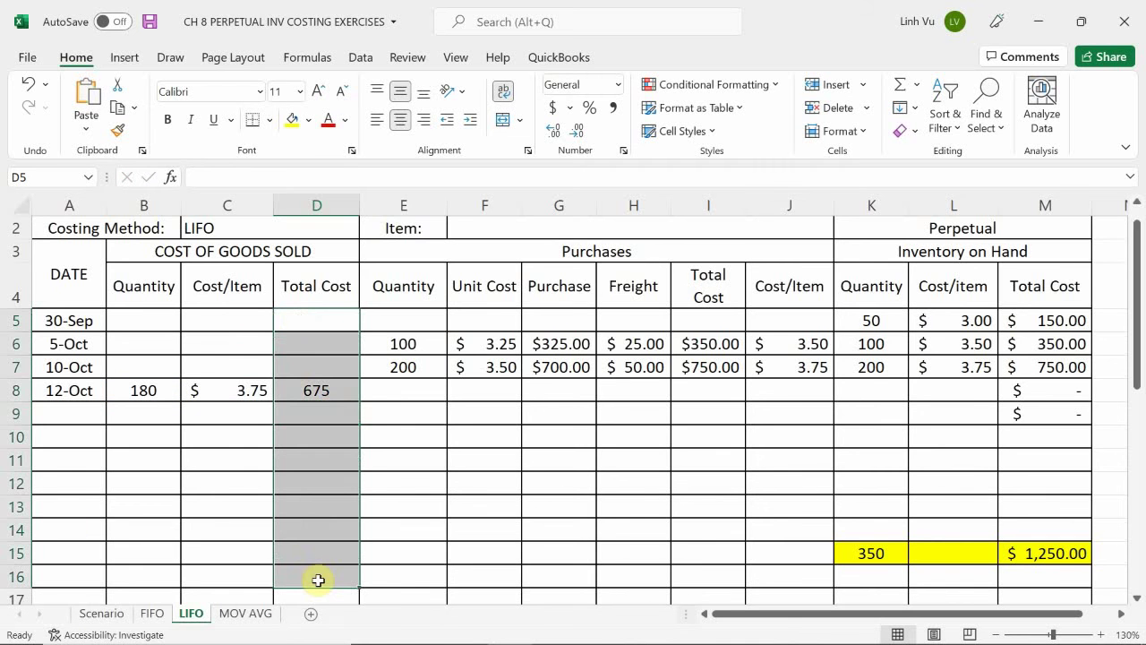
pyautogui.click(554, 108)
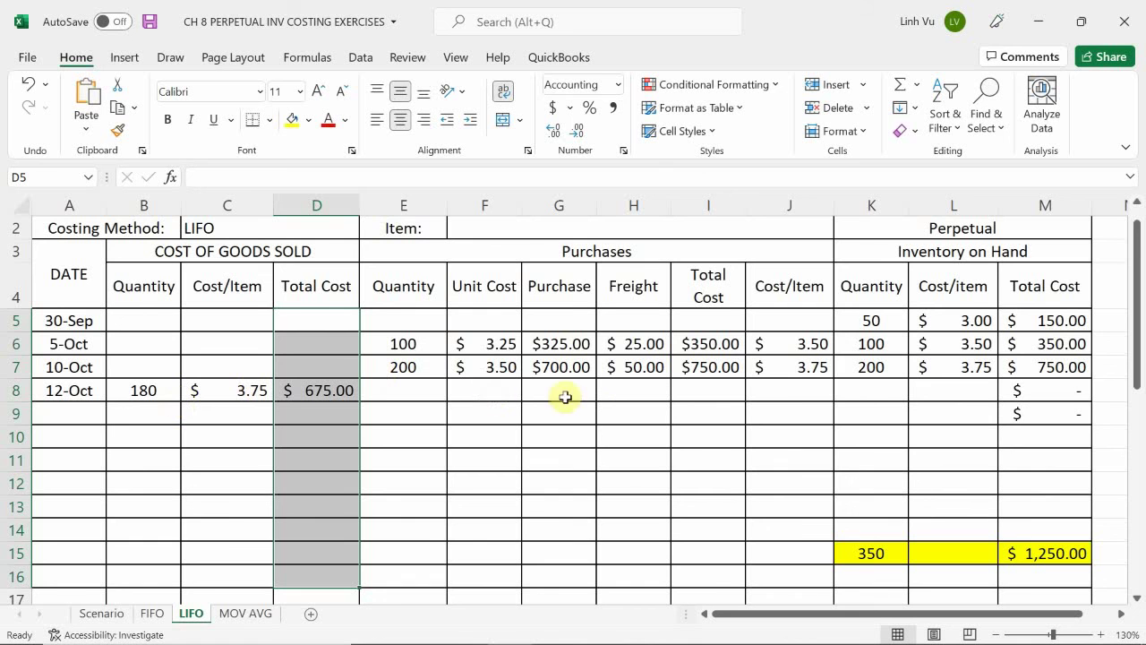
# Reduce the 10-Oct inventory on hand quantity in K7 for the sale with =200-180
pyautogui.click(870, 367)
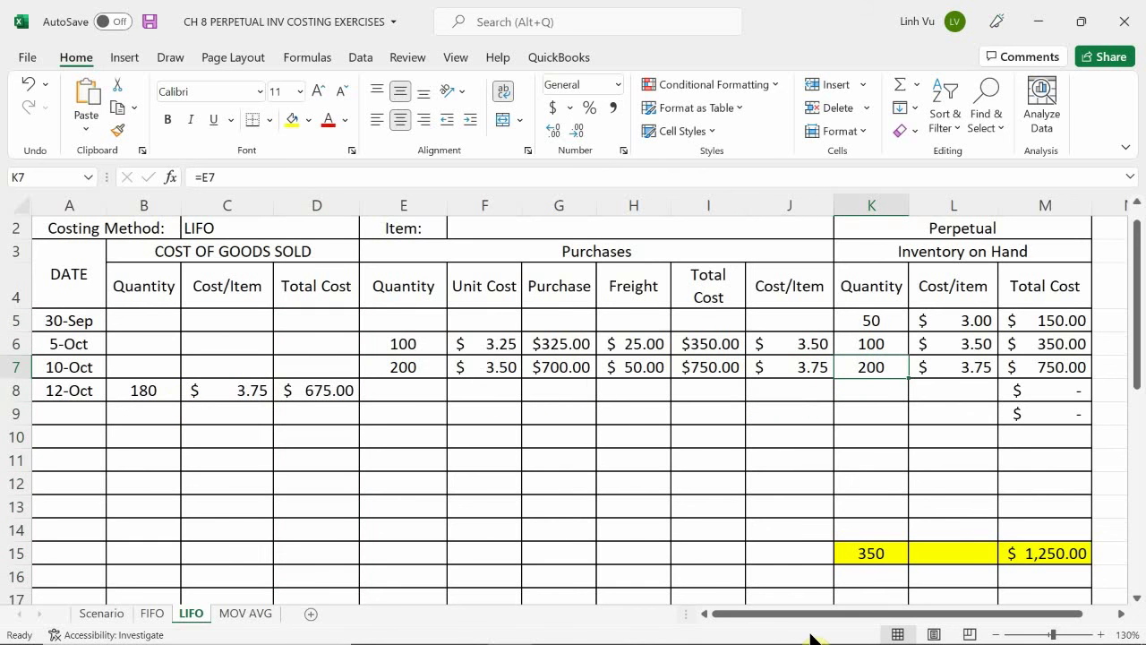
pyautogui.write('=200-')
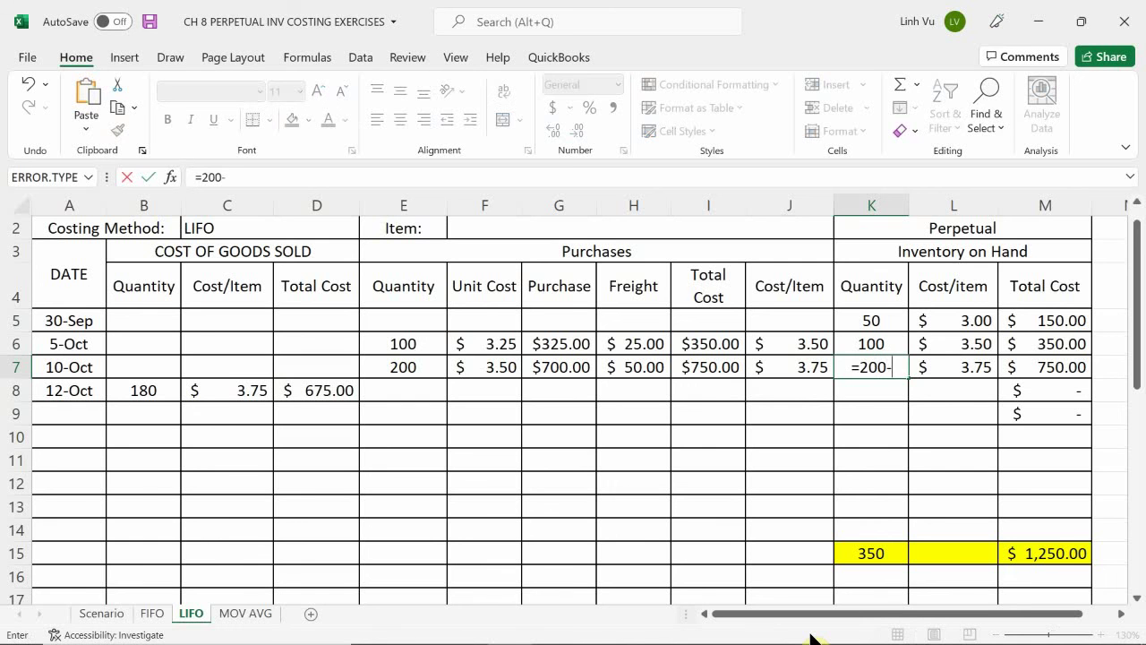
pyautogui.write('180')
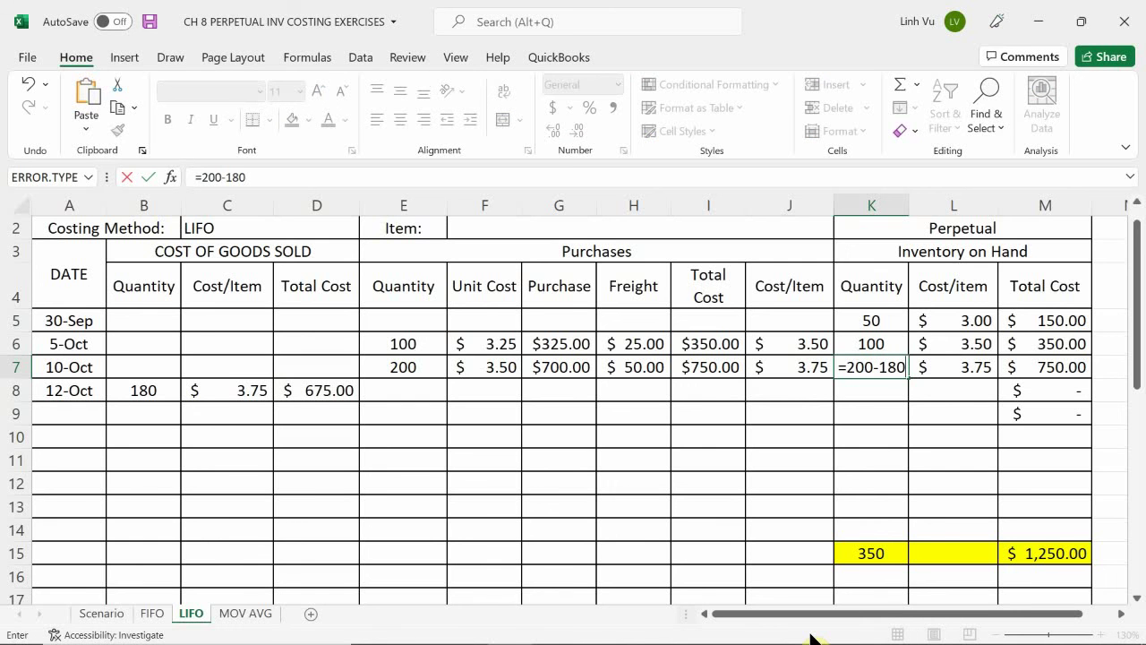
pyautogui.press('Return')
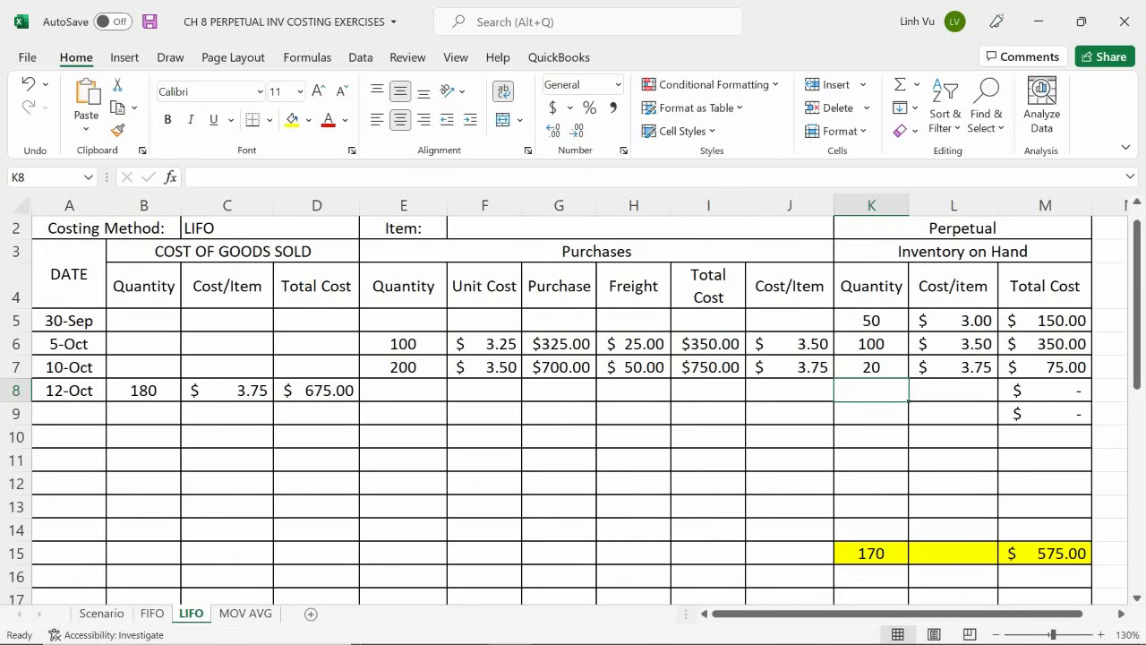
# Consult the 18 Oct sale on the Scenario sheet and record it on the LIFO sheet with 10/180 in A9 and quantity 100 in B9
pyautogui.click(96, 615)
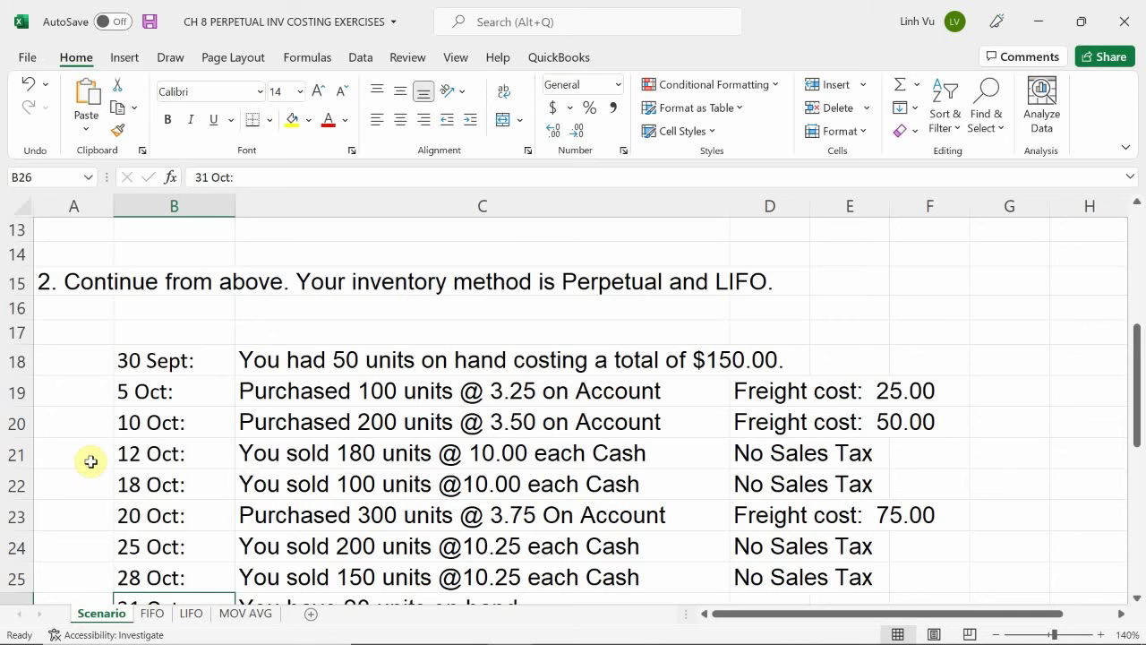
pyautogui.scroll(-1, 91, 461)
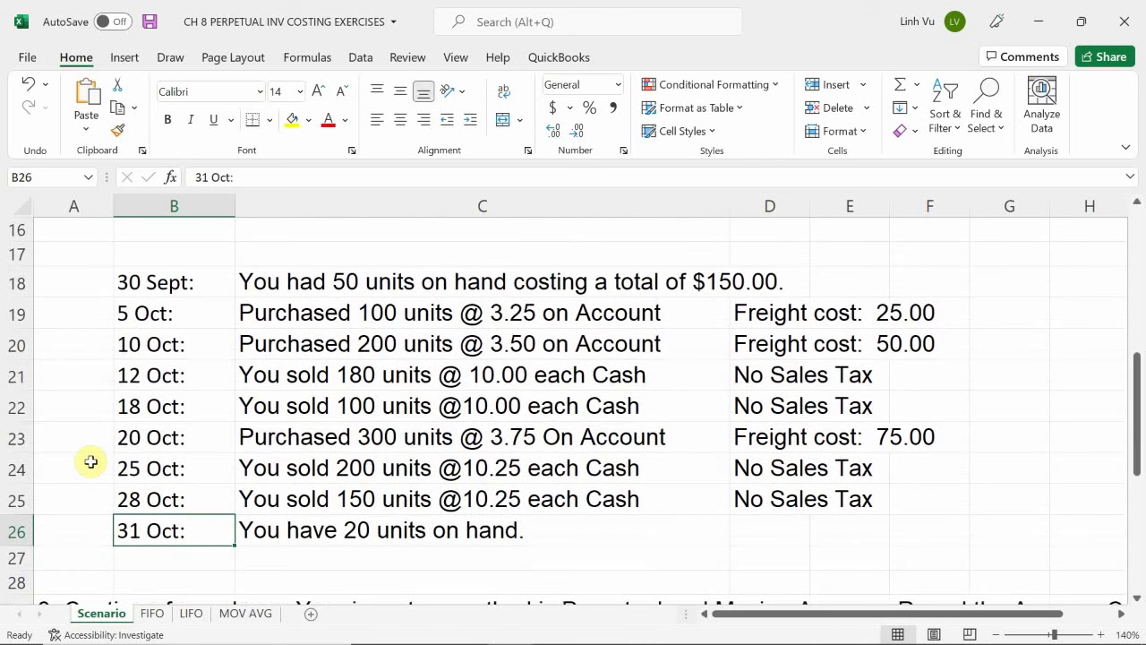
pyautogui.click(192, 614)
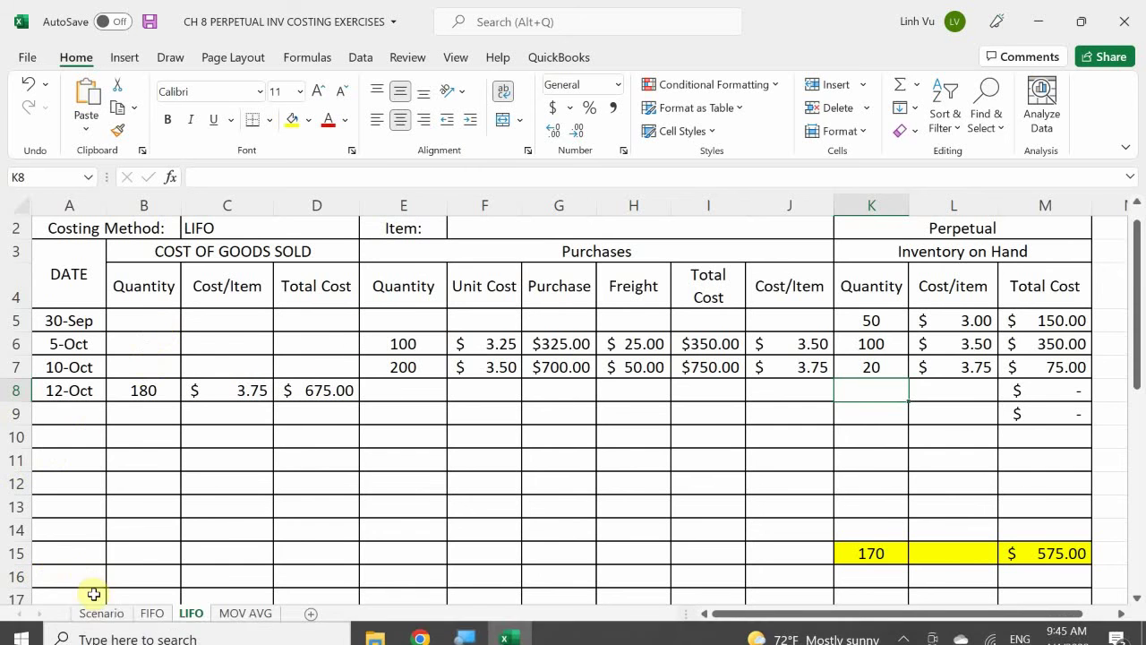
pyautogui.click(95, 616)
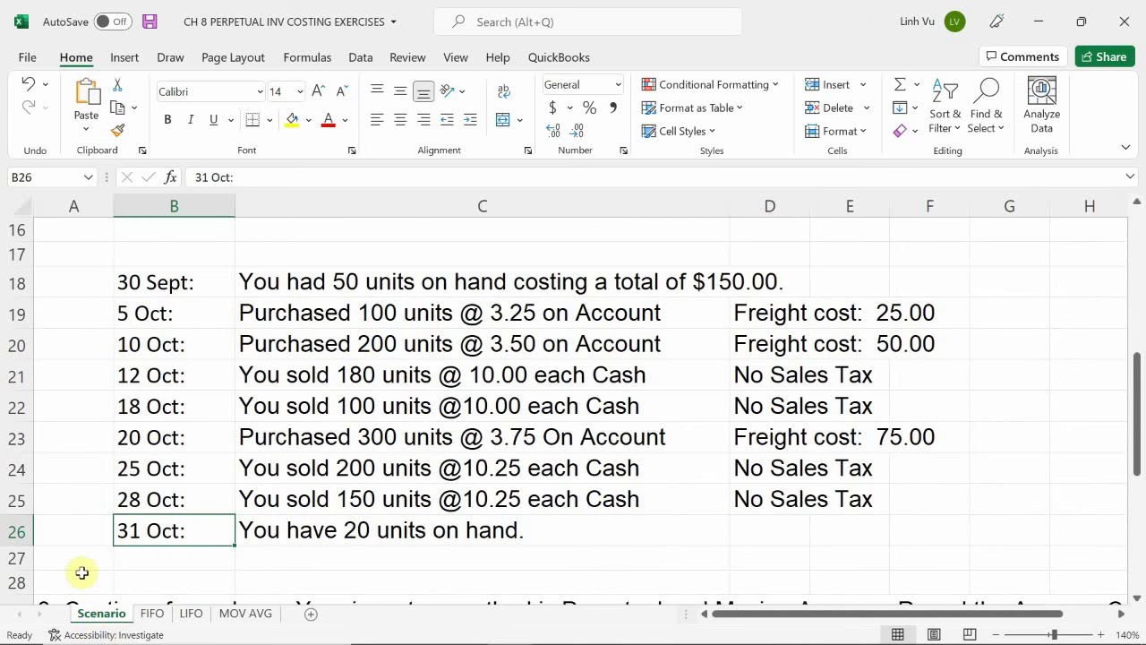
pyautogui.click(190, 616)
pyautogui.click(64, 413)
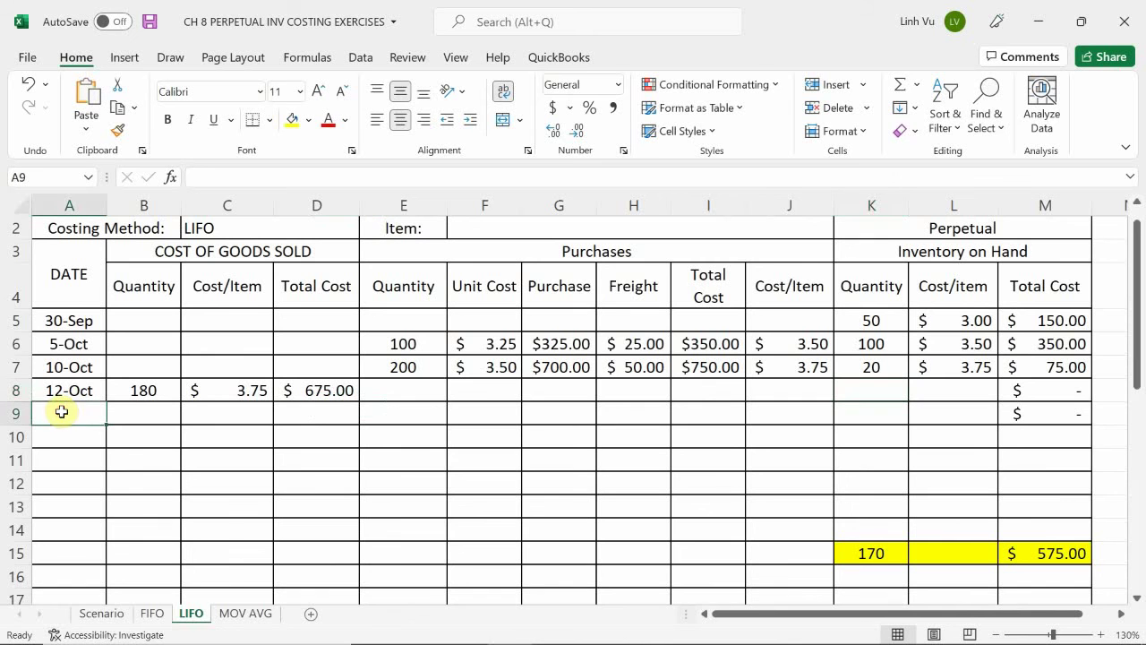
pyautogui.write('10')
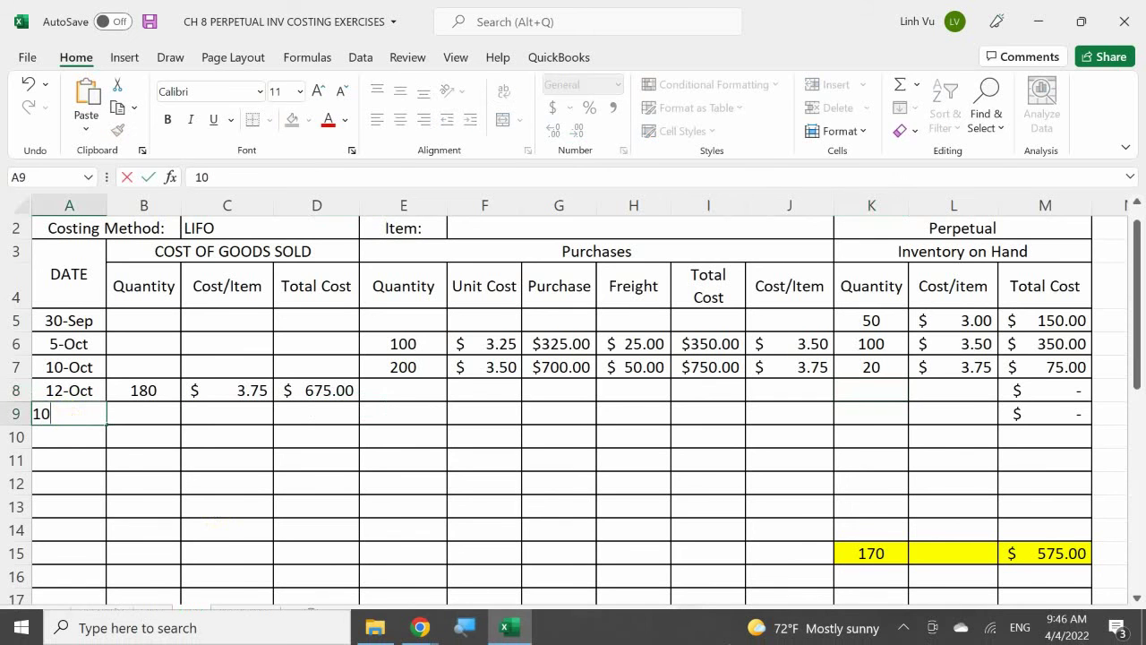
pyautogui.write('/180')
pyautogui.press('Return')
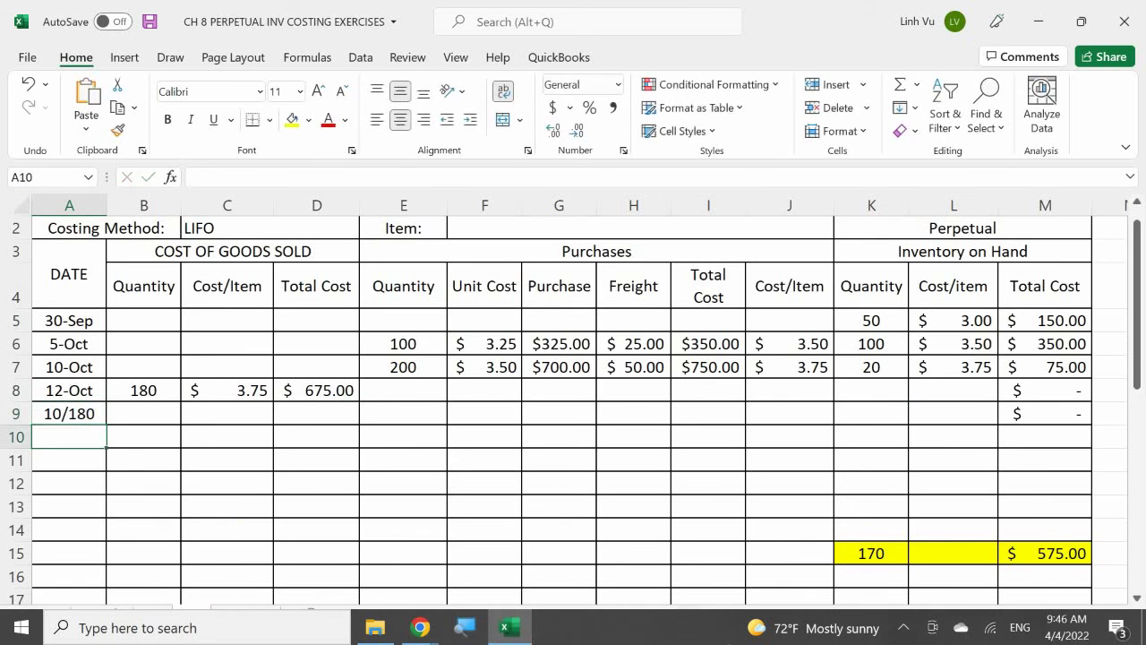
pyautogui.click(144, 413)
pyautogui.write('100')
pyautogui.press('Return')
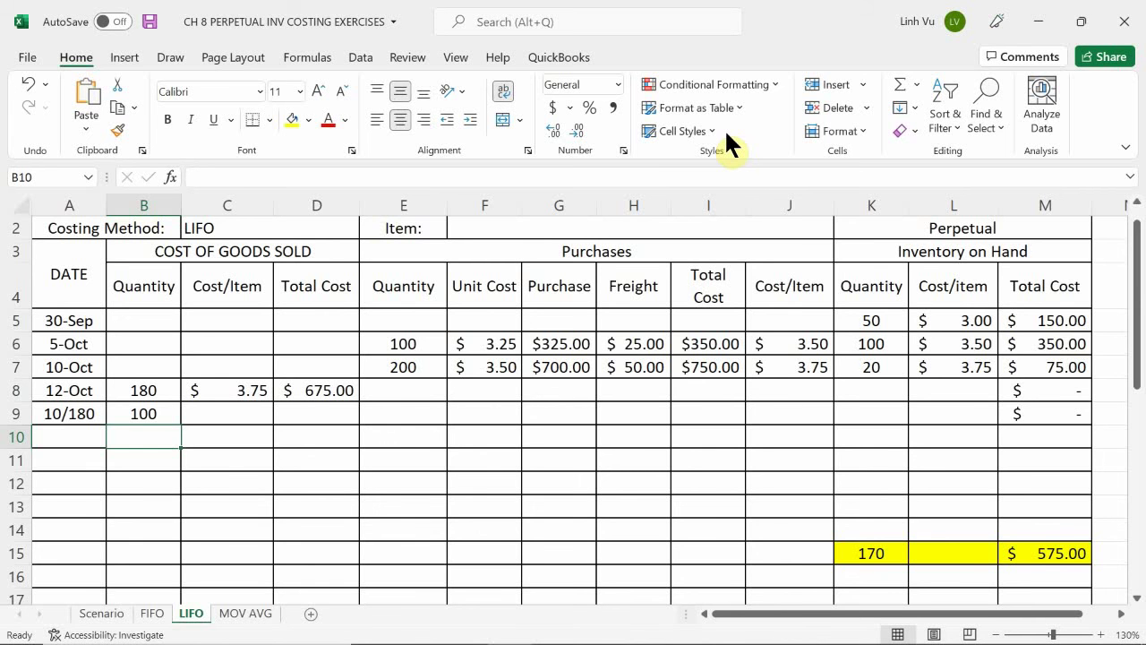
# Set the sold quantity in B9 to 20 and link its cost per item in C9 to the 10-Oct on-hand cost with =L7
pyautogui.click(150, 418)
pyautogui.write('20')
pyautogui.press('Tab')
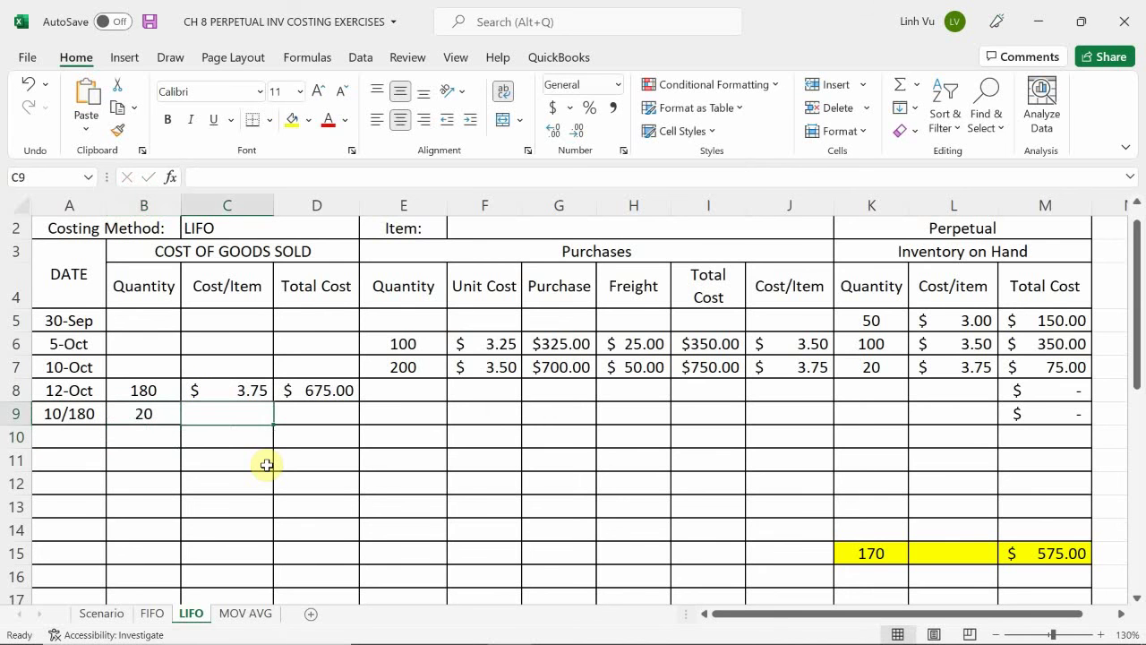
pyautogui.write('=')
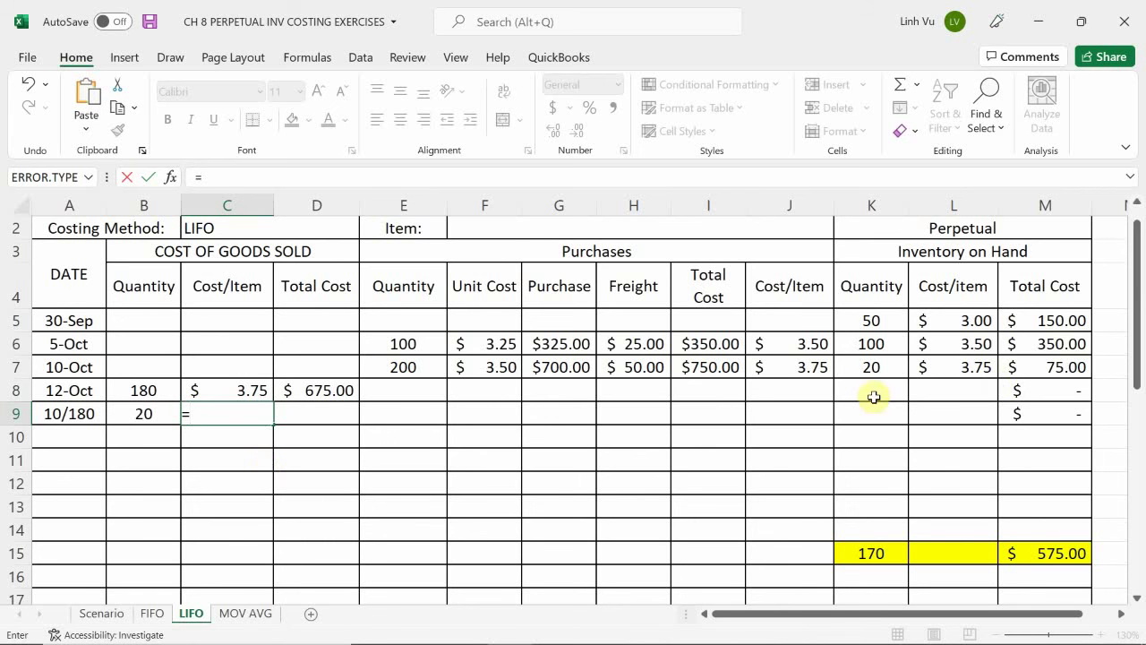
pyautogui.click(953, 365)
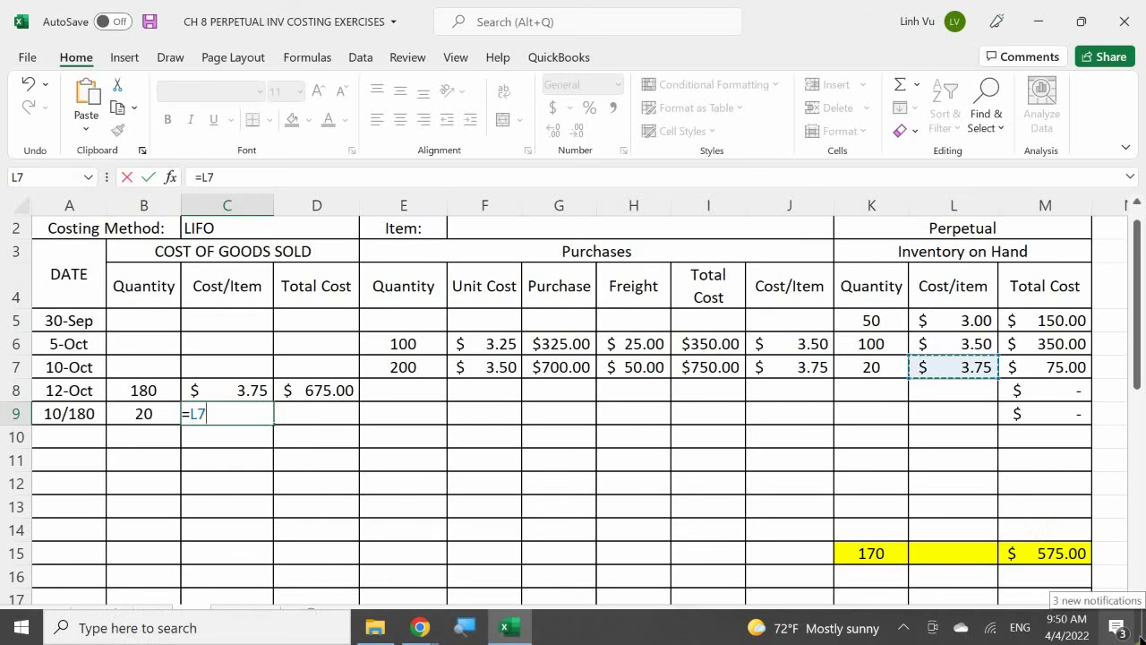
pyautogui.press('Return')
pyautogui.press('Right')
pyautogui.press('Up')
pyautogui.write('=RIY==')
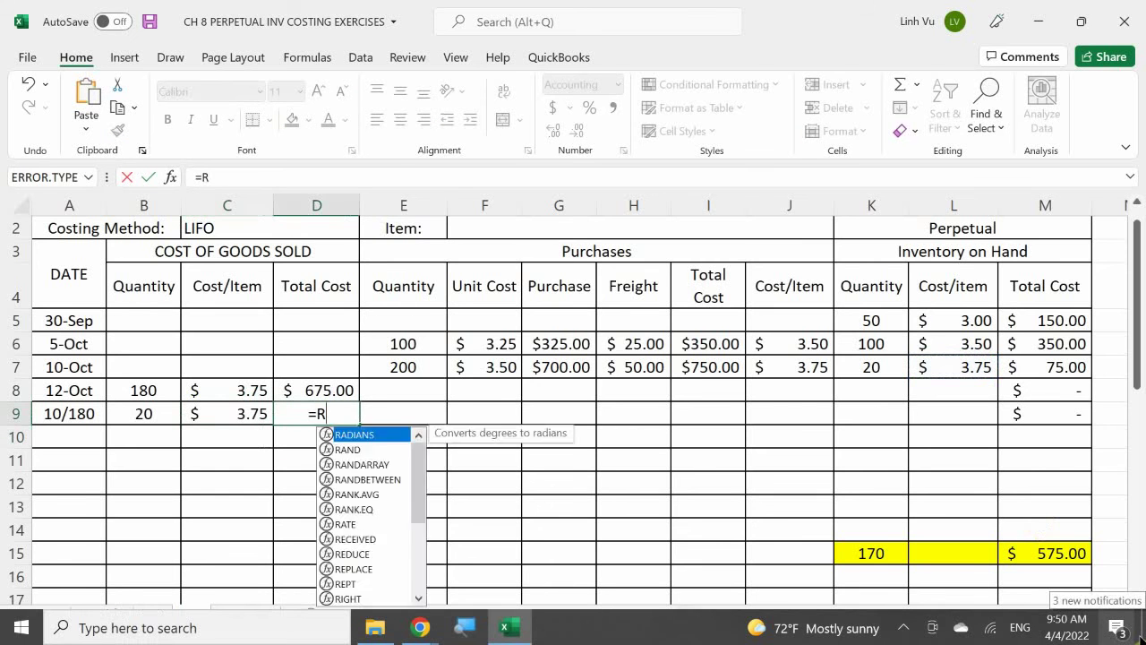
pyautogui.press('BackSpace')
pyautogui.press('BackSpace')
pyautogui.press('BackSpace')
pyautogui.press('BackSpace')
pyautogui.press('BackSpace')
pyautogui.press('BackSpace')
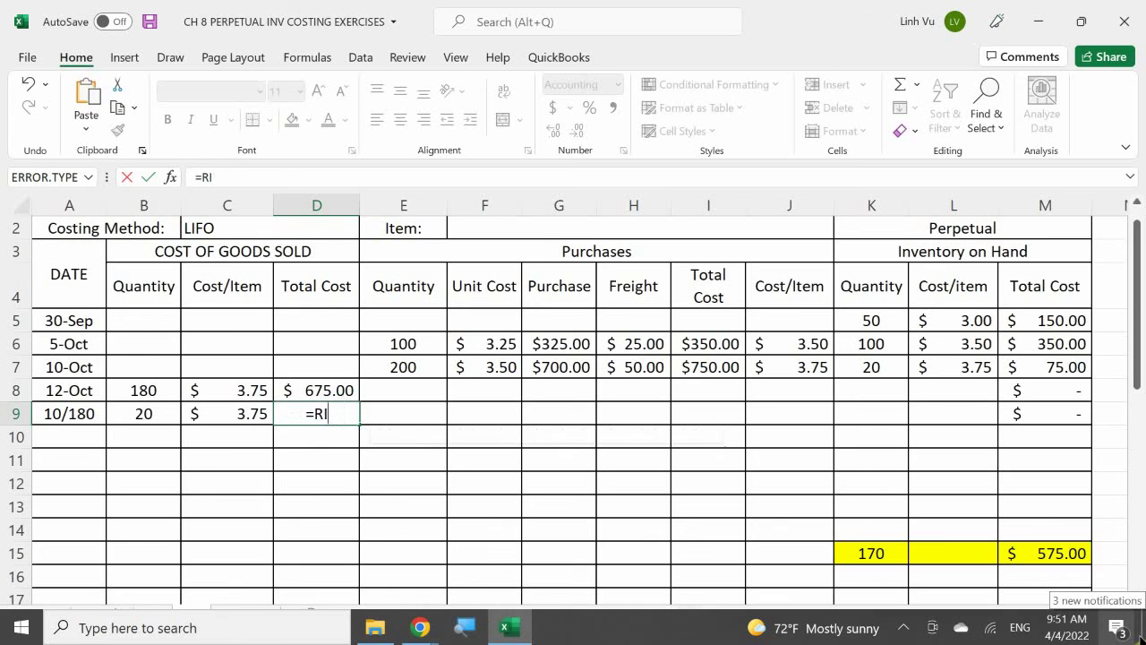
pyautogui.press('Return')
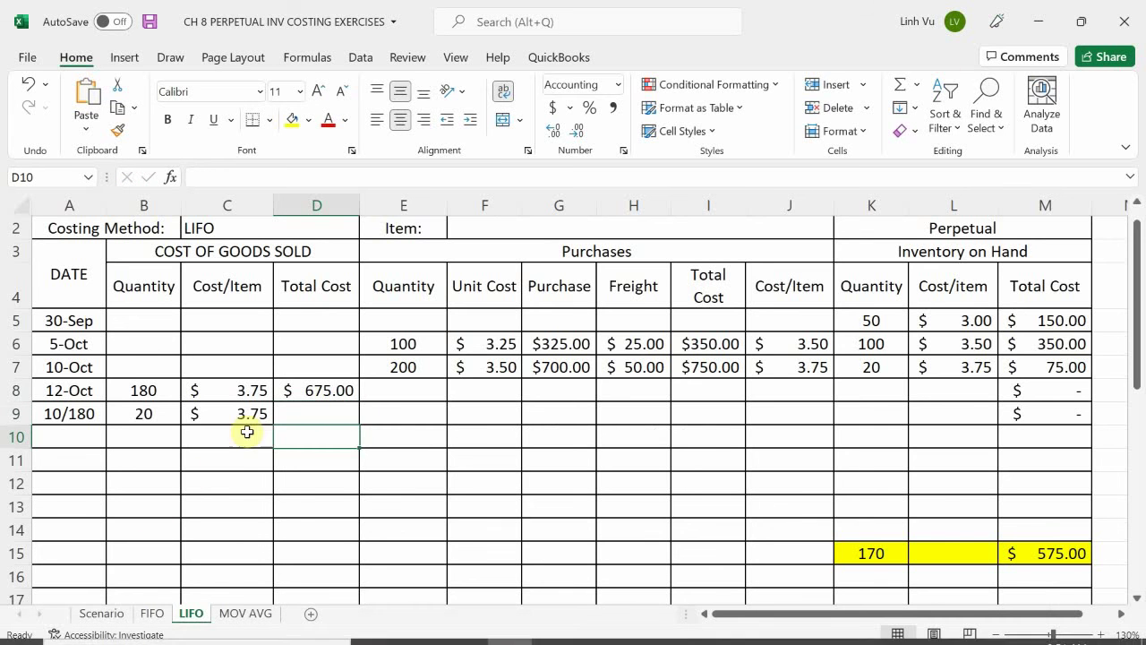
# Copy the total cost formula from D8 down to D9 and subtract the 20 sold units in K7 with =200-180-20
pyautogui.click(302, 393)
pyautogui.moveTo(358, 402); pyautogui.dragTo(359, 419)
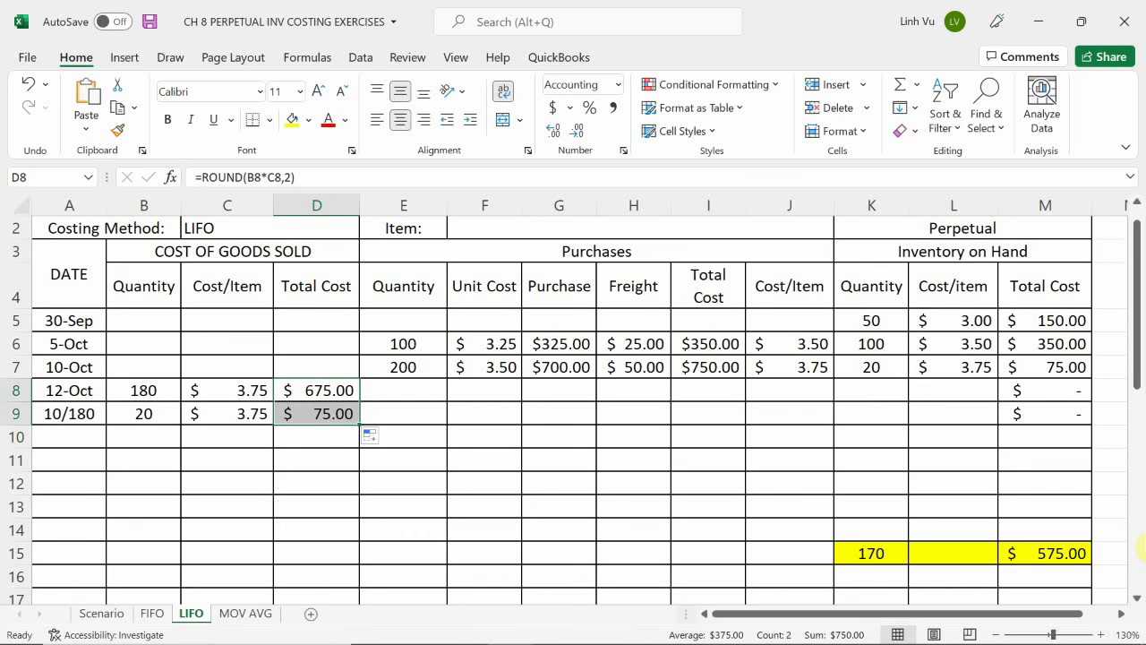
pyautogui.click(860, 371)
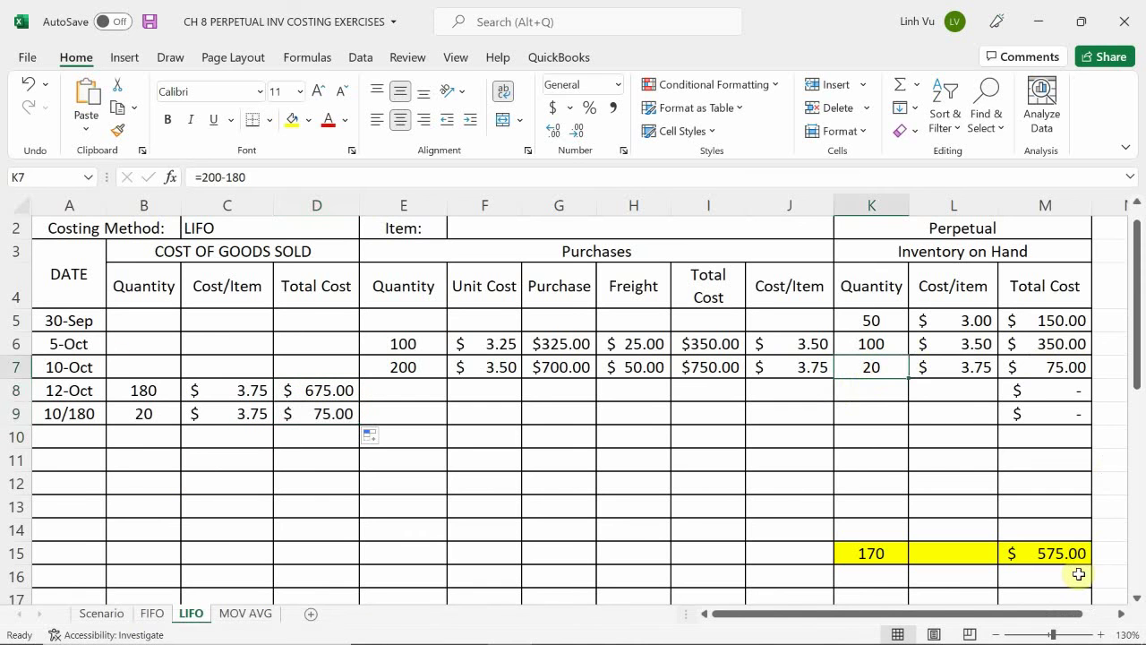
pyautogui.press('F2')
pyautogui.write('-20')
pyautogui.press('Return')
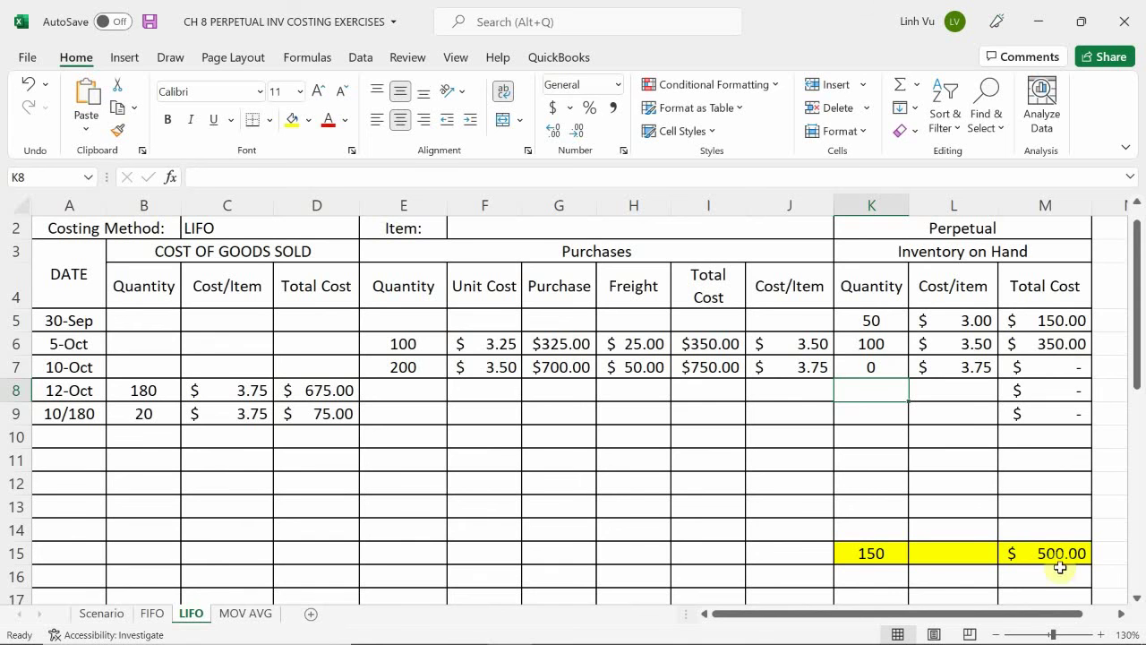
# Enter 80 in B10 as the remaining quantity of the 18 Oct sale
pyautogui.click(146, 441)
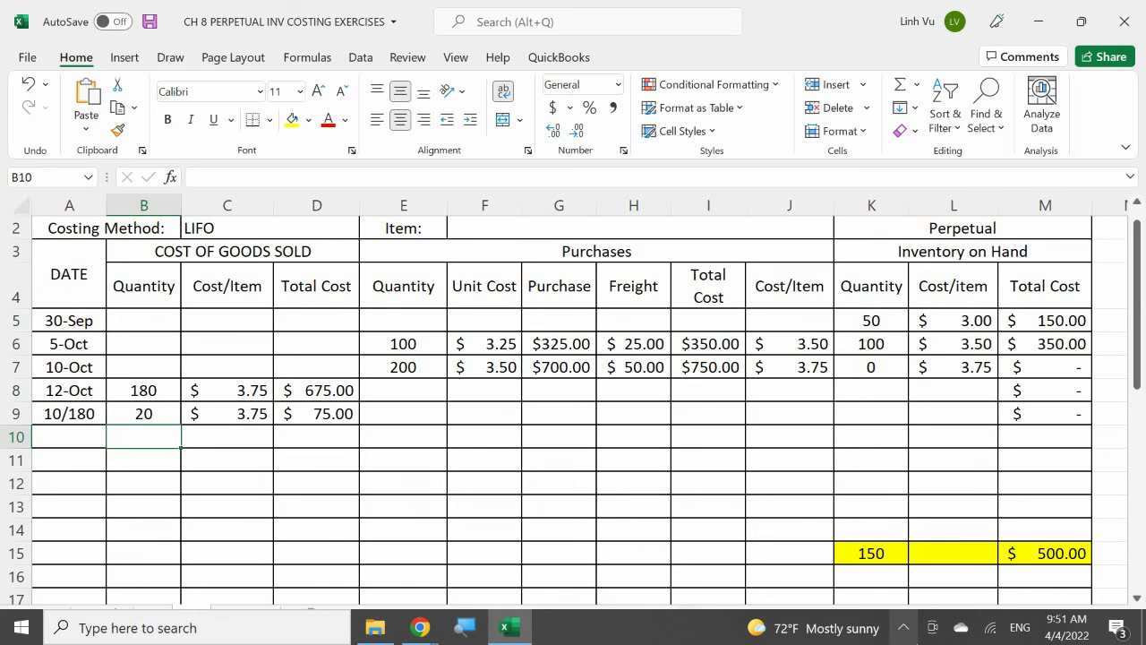
pyautogui.write('80')
pyautogui.press('Return')
# Subtotal the sale's quantity in B11 with =B9+B10 and fill B11:D11 with yellow
pyautogui.write('=')
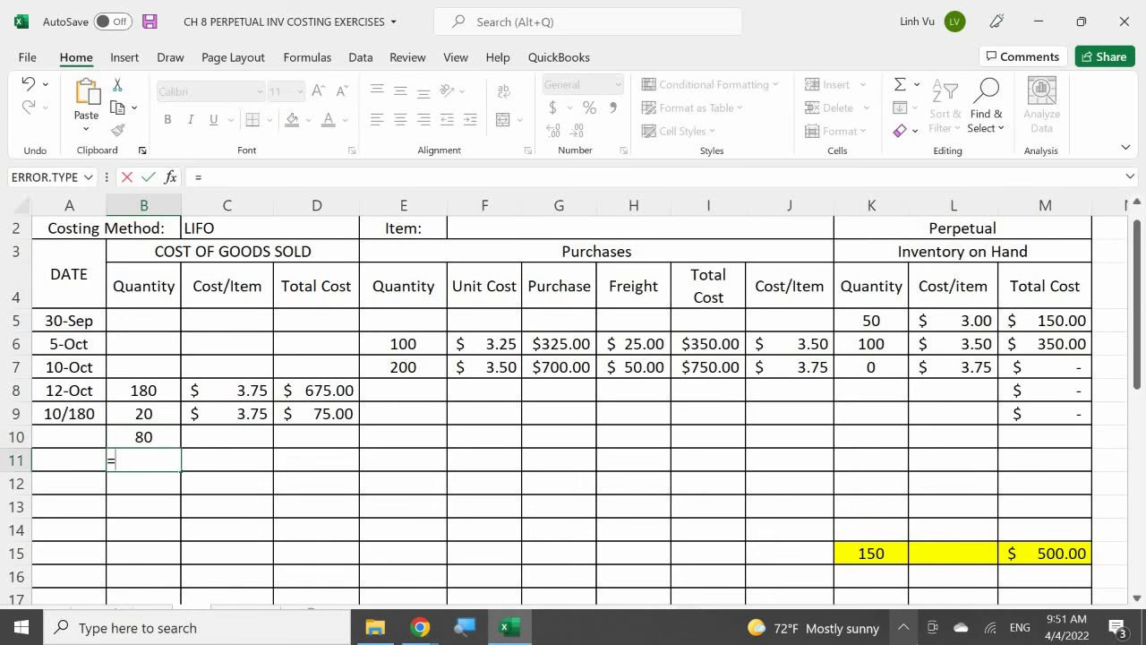
pyautogui.press('Up')
pyautogui.press('Up')
pyautogui.write('+')
pyautogui.press('Up')
pyautogui.press('Return')
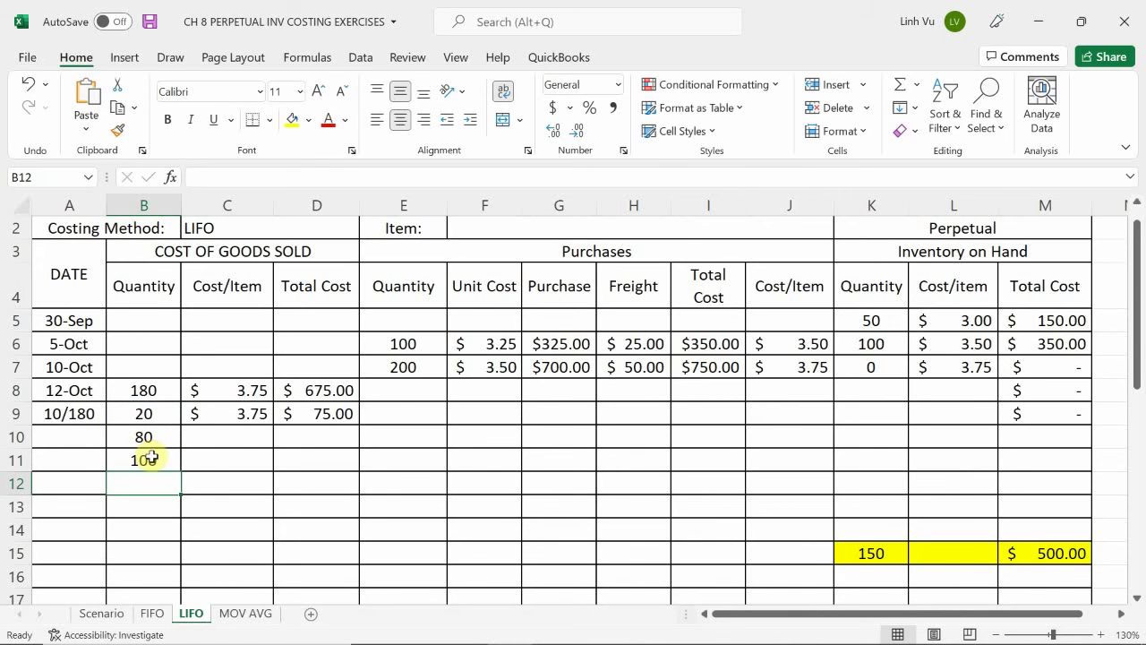
pyautogui.moveTo(144, 460); pyautogui.dragTo(314, 456)
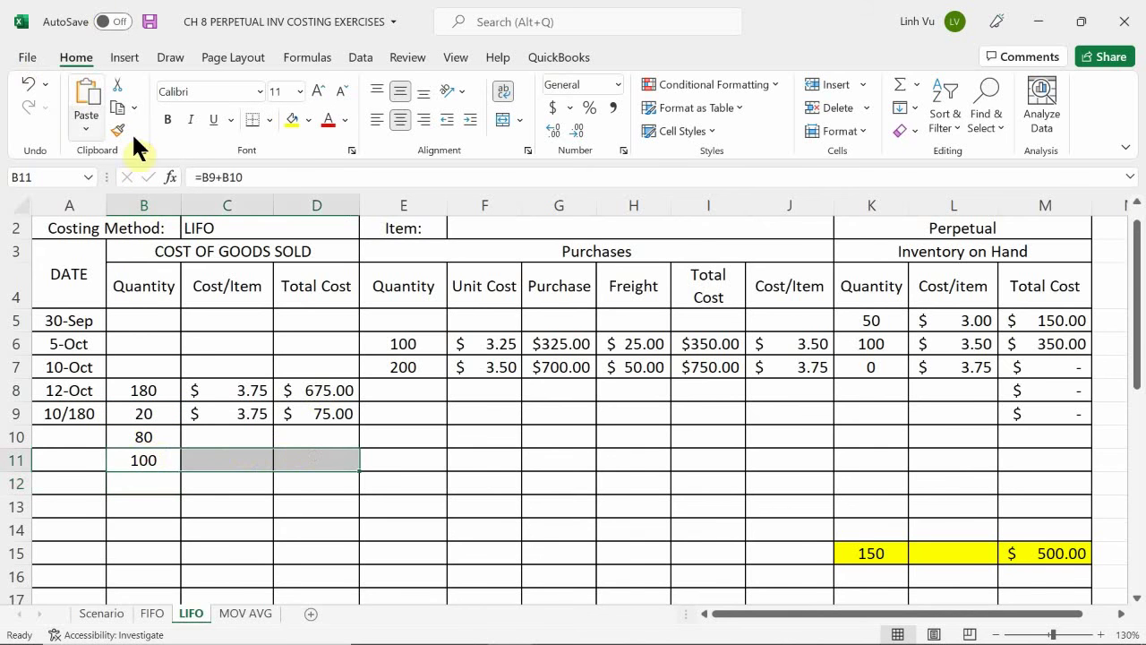
pyautogui.click(292, 119)
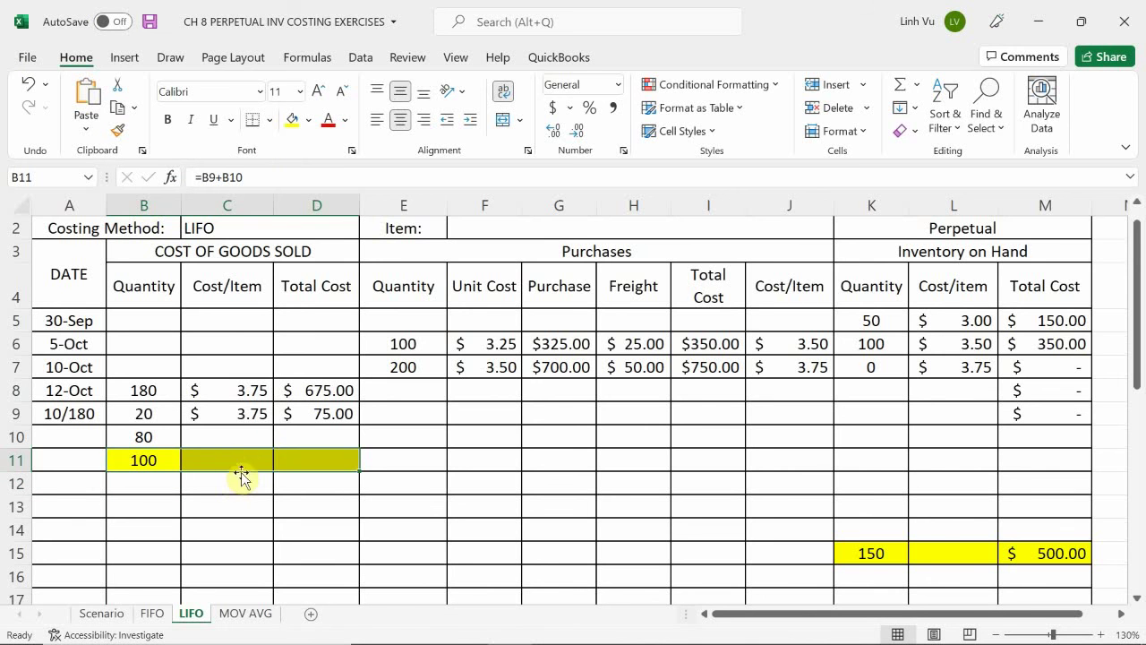
pyautogui.click(244, 436)
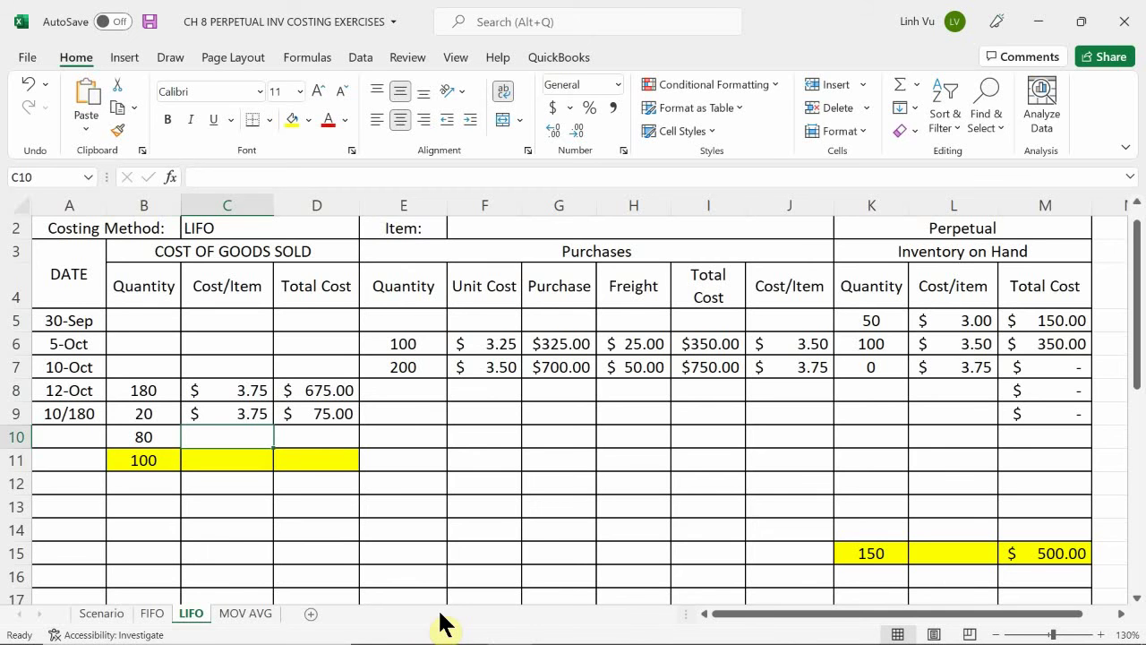
# Link C10 to the 5-Oct on-hand cost with =L6 and copy the total cost formula from D9 down to D10
pyautogui.write('=')
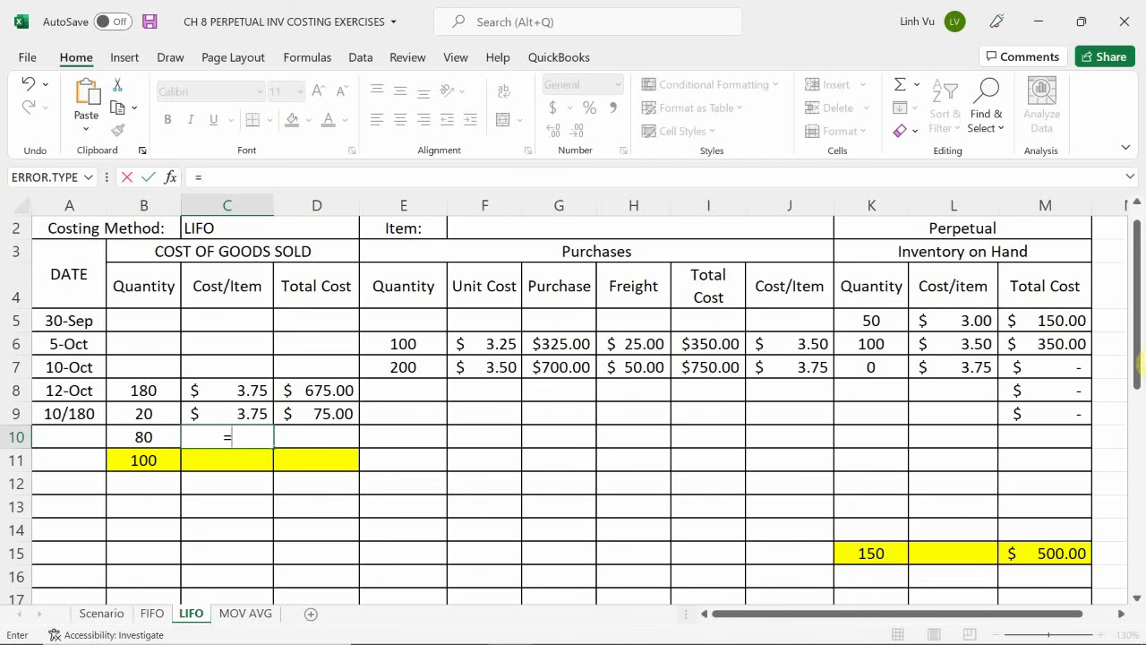
pyautogui.click(956, 343)
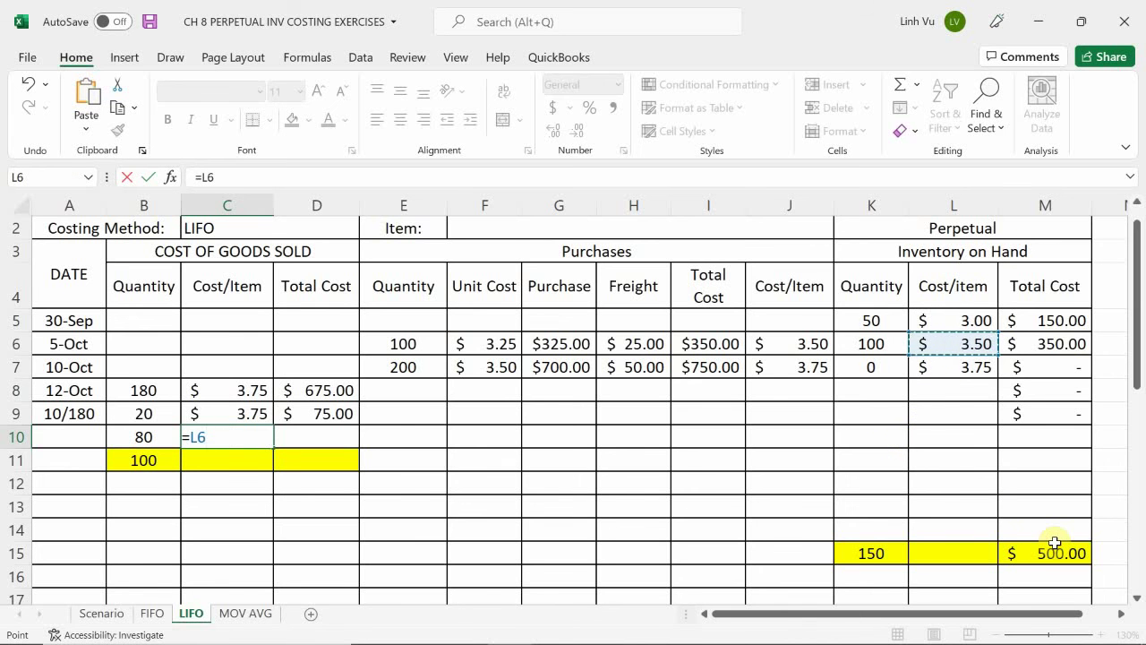
pyautogui.press('Return')
pyautogui.press('Right')
pyautogui.press('Up')
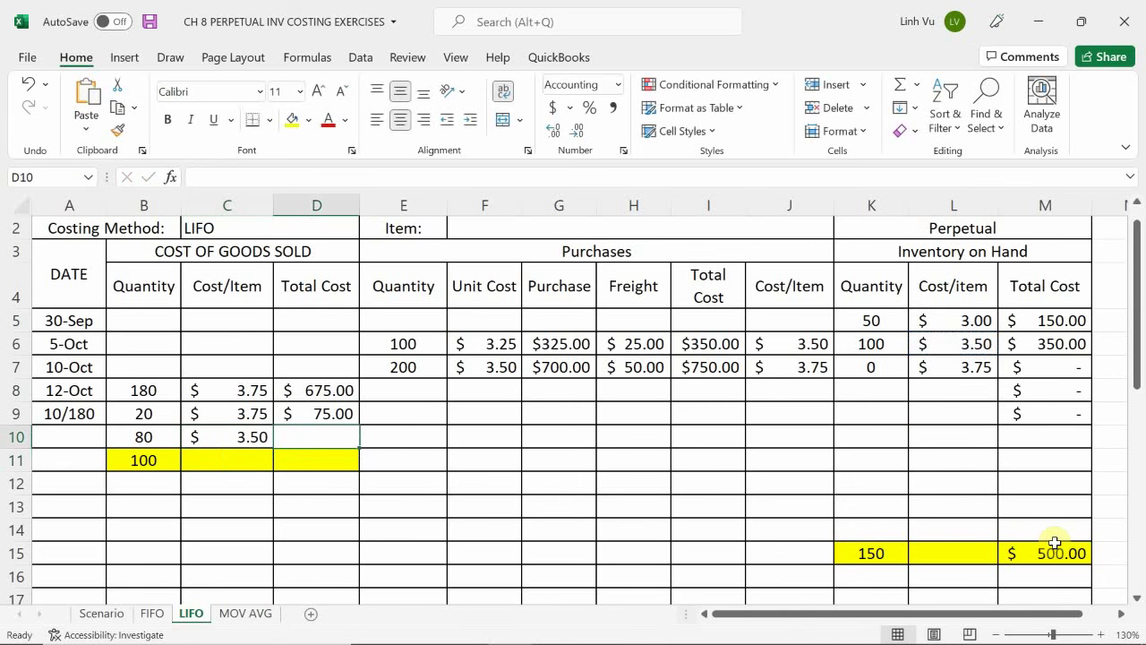
pyautogui.click(318, 414)
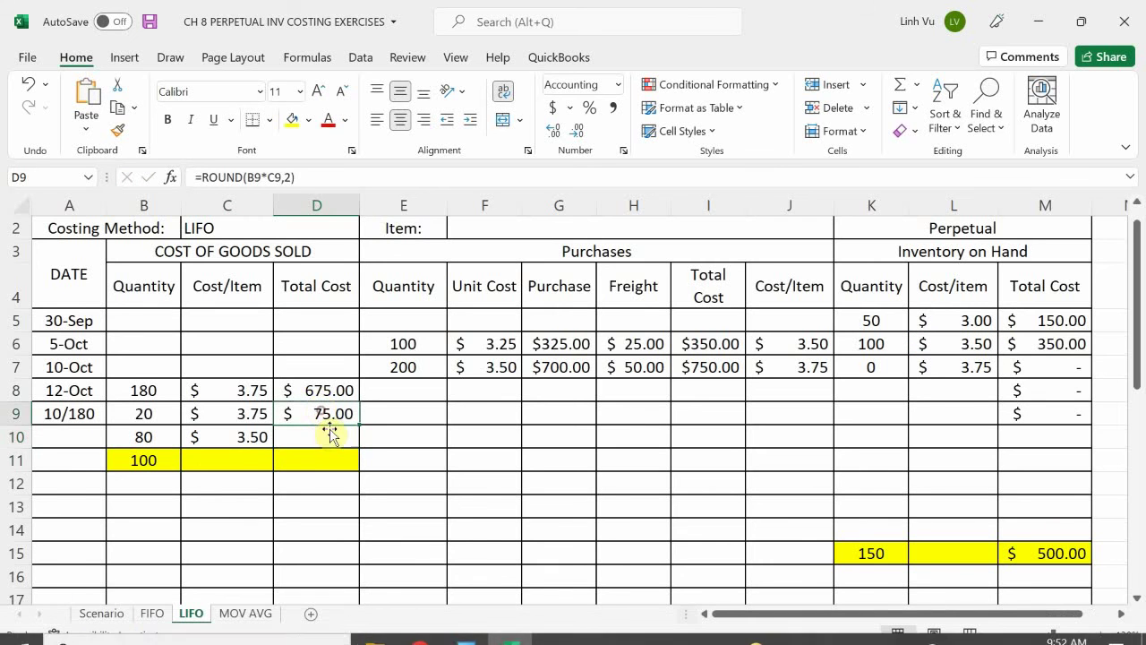
pyautogui.moveTo(362, 427); pyautogui.dragTo(362, 446)
# Subtotal the 18 Oct sale's total cost in D11 with =D9+D10
pyautogui.click(320, 460)
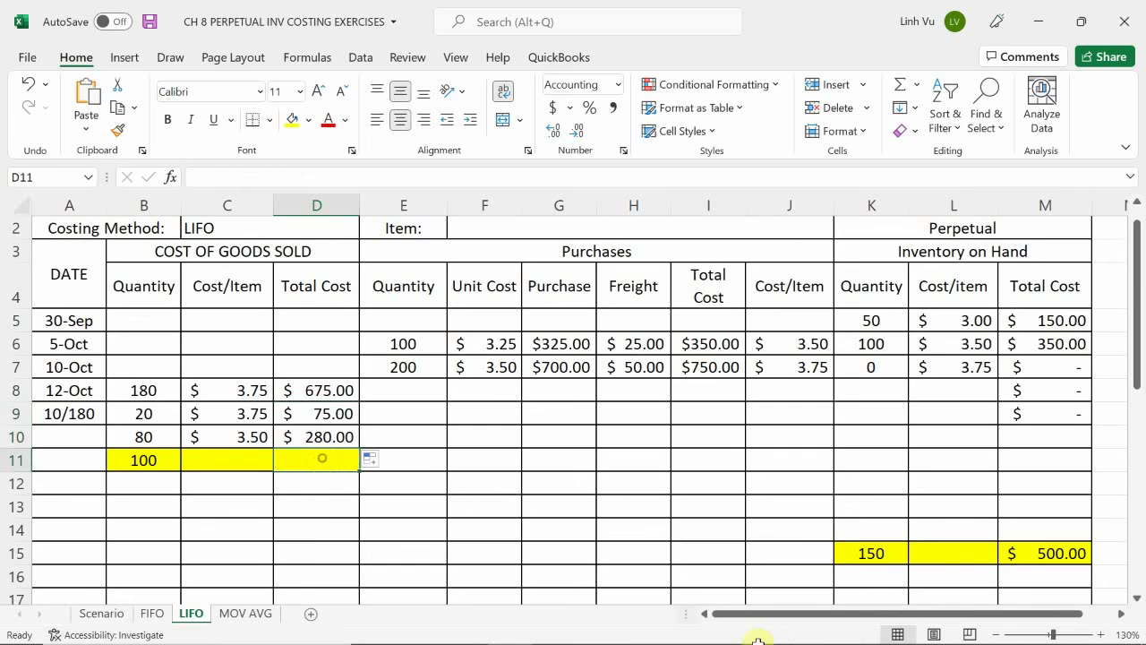
pyautogui.write('=D9+D10')
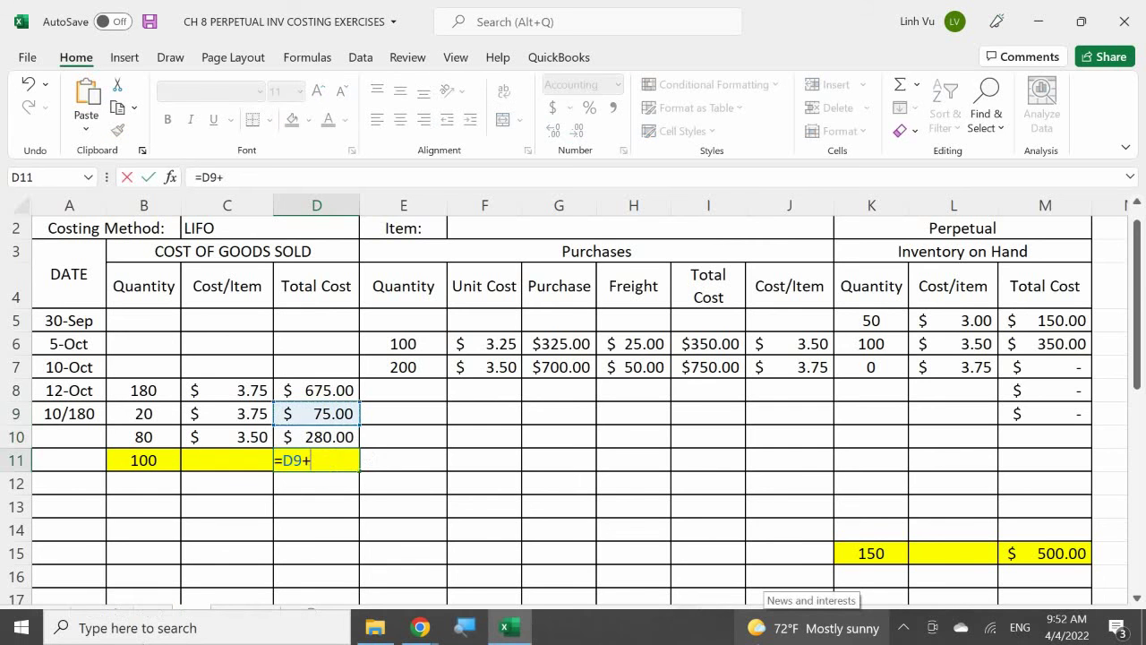
pyautogui.press('Return')
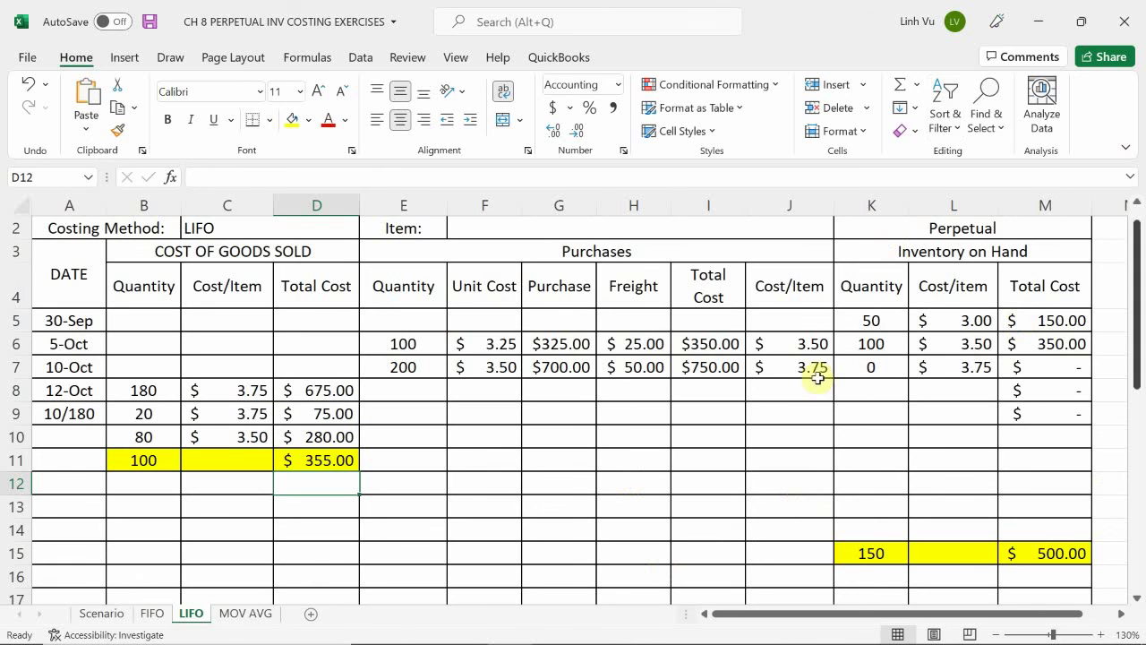
# Subtract the 80 sold units from the 5-Oct on-hand quantity in K6 with =100-80
pyautogui.click(865, 340)
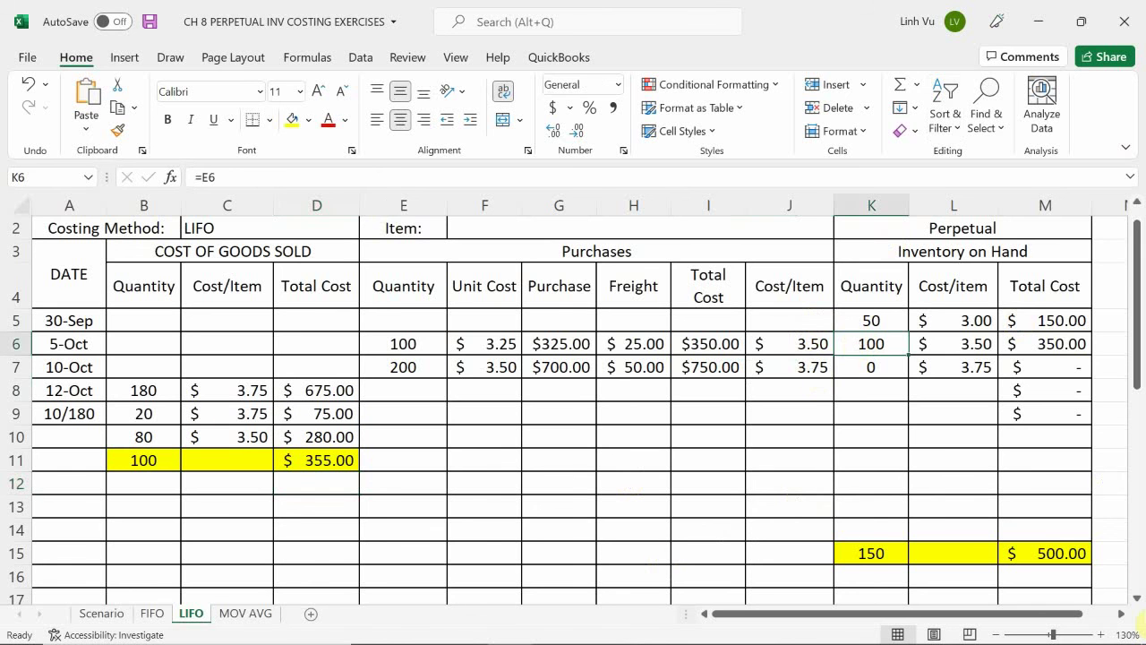
pyautogui.write('=100-')
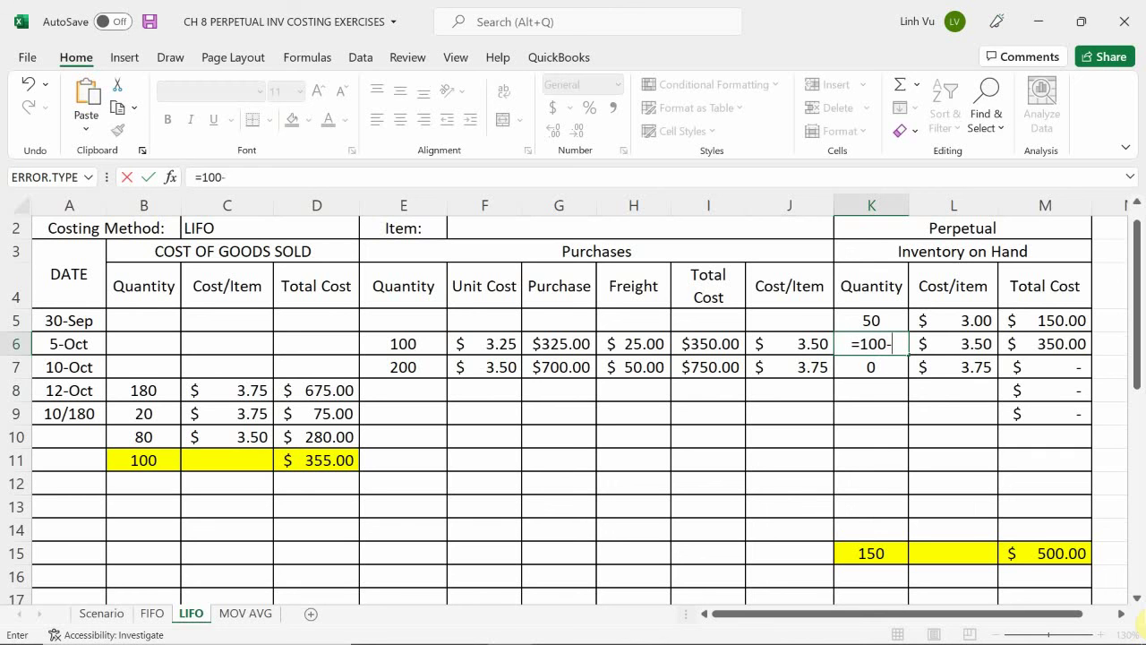
pyautogui.write('80')
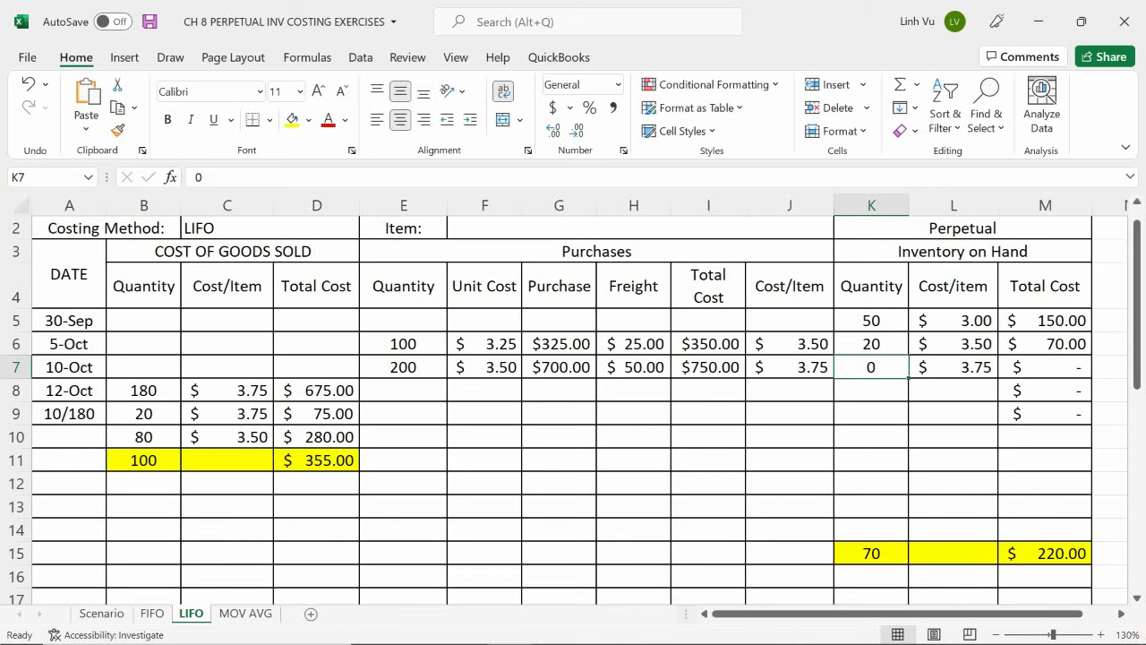
# Check the next transaction on the Scenario sheet and enter its date, 10/20, in A12 of the LIFO sheet
pyautogui.click(97, 616)
pyautogui.scroll(-1, 174, 493)
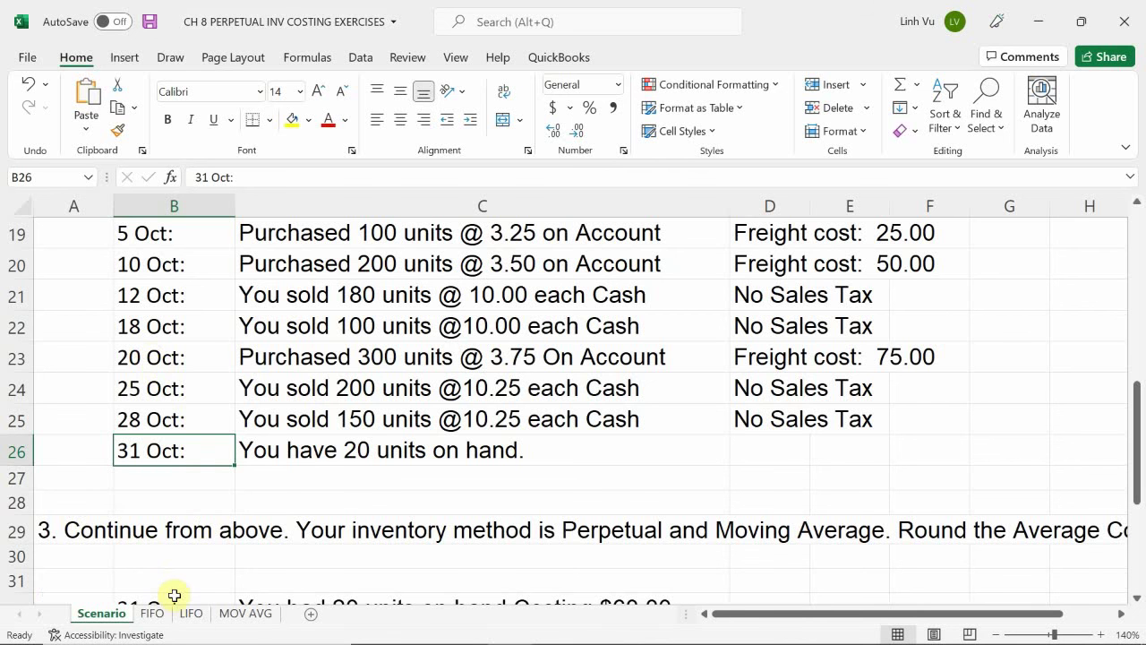
pyautogui.click(195, 624)
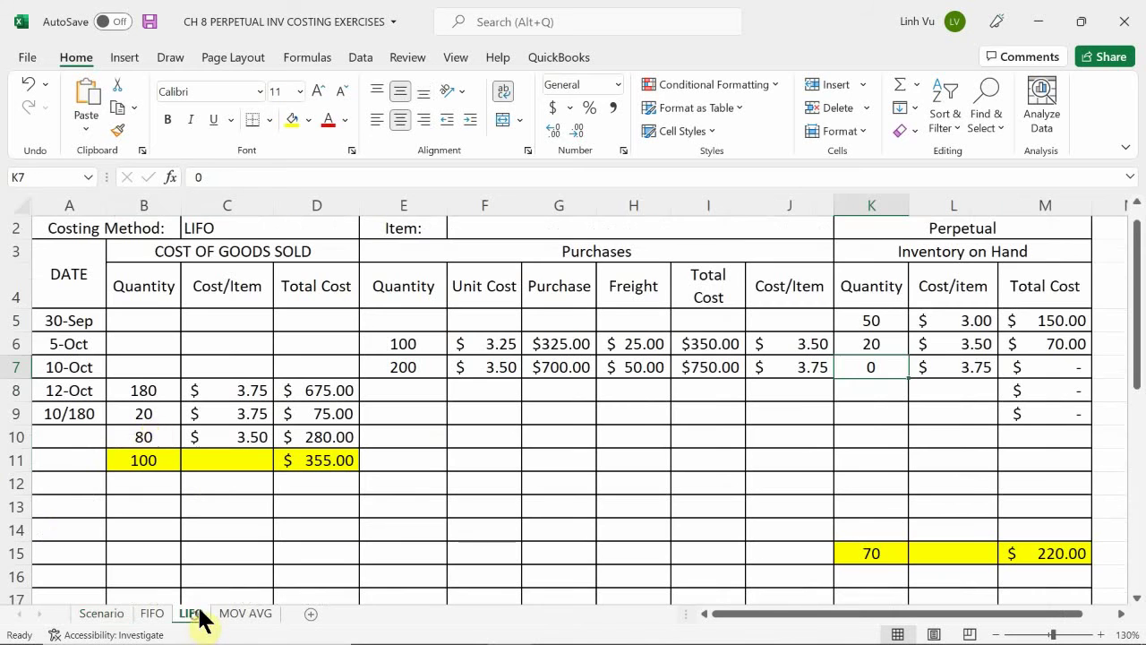
pyautogui.click(81, 504)
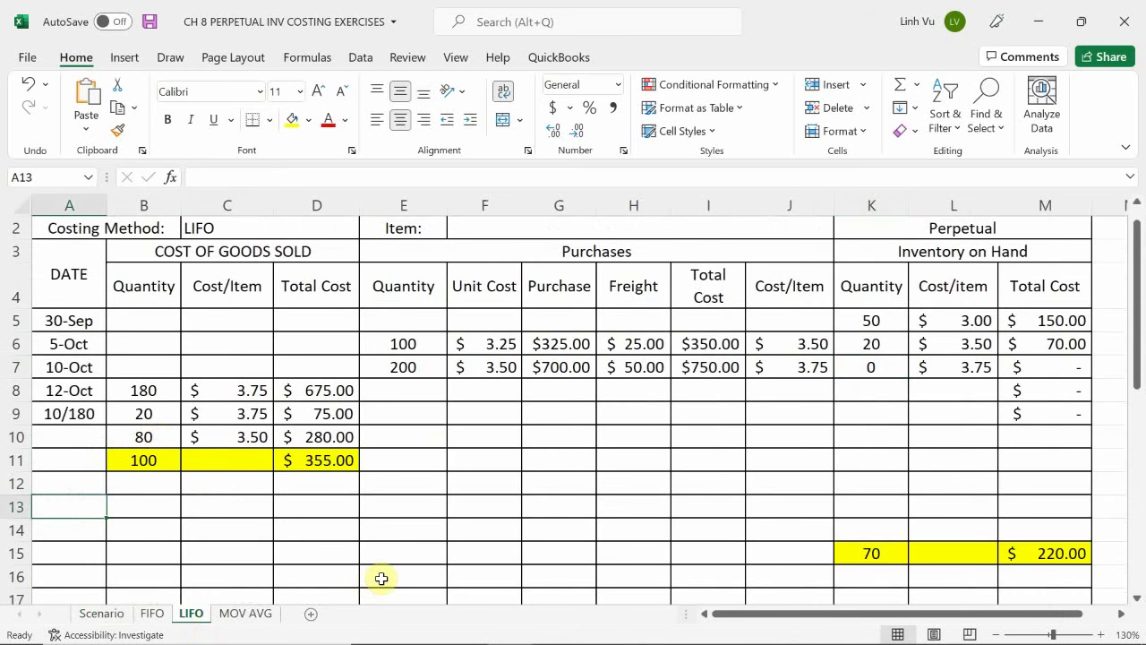
pyautogui.press('Up')
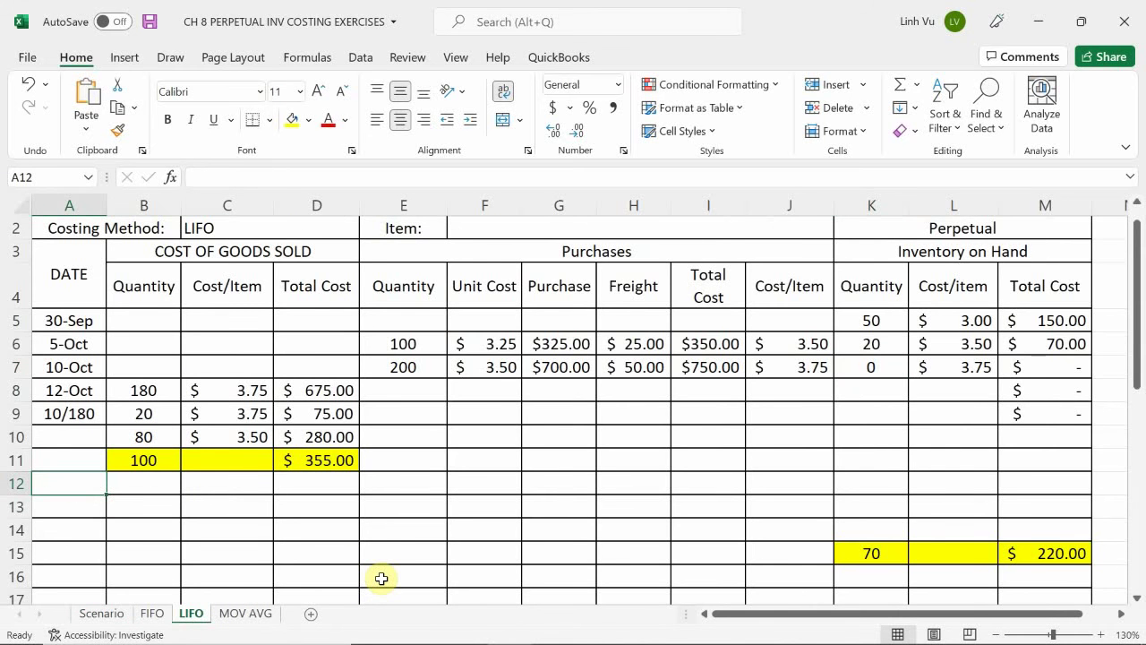
pyautogui.write('10')
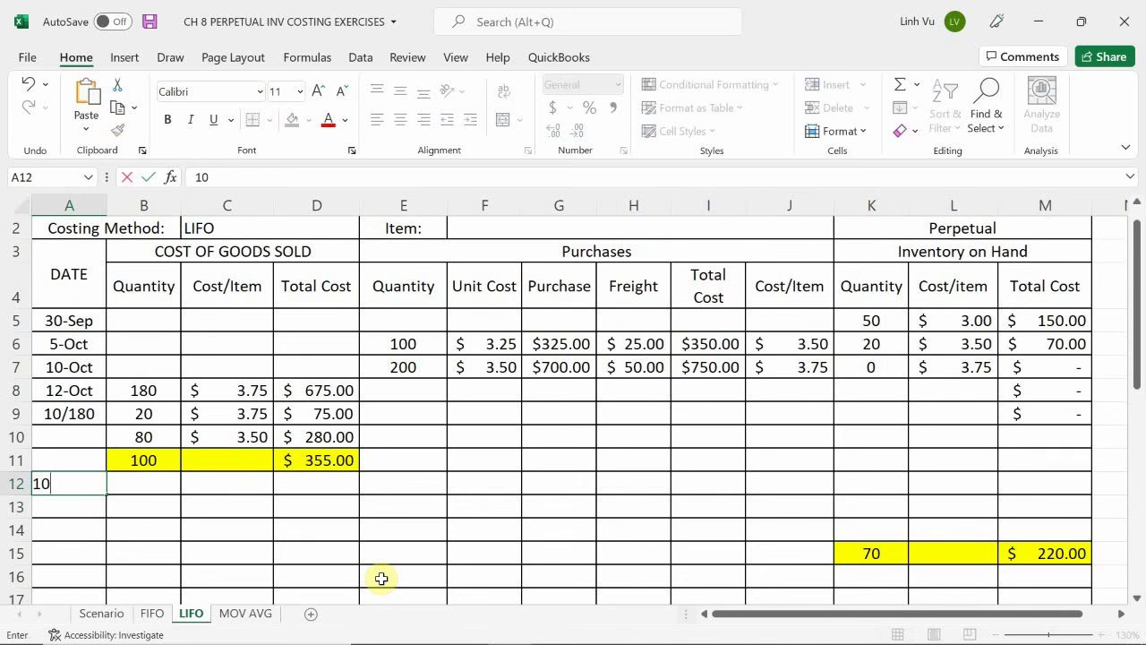
pyautogui.write('/20')
pyautogui.press('Return')
# Correct the mistyped date of the 18 Oct sale in A9
pyautogui.press('Up')
pyautogui.press('Up')
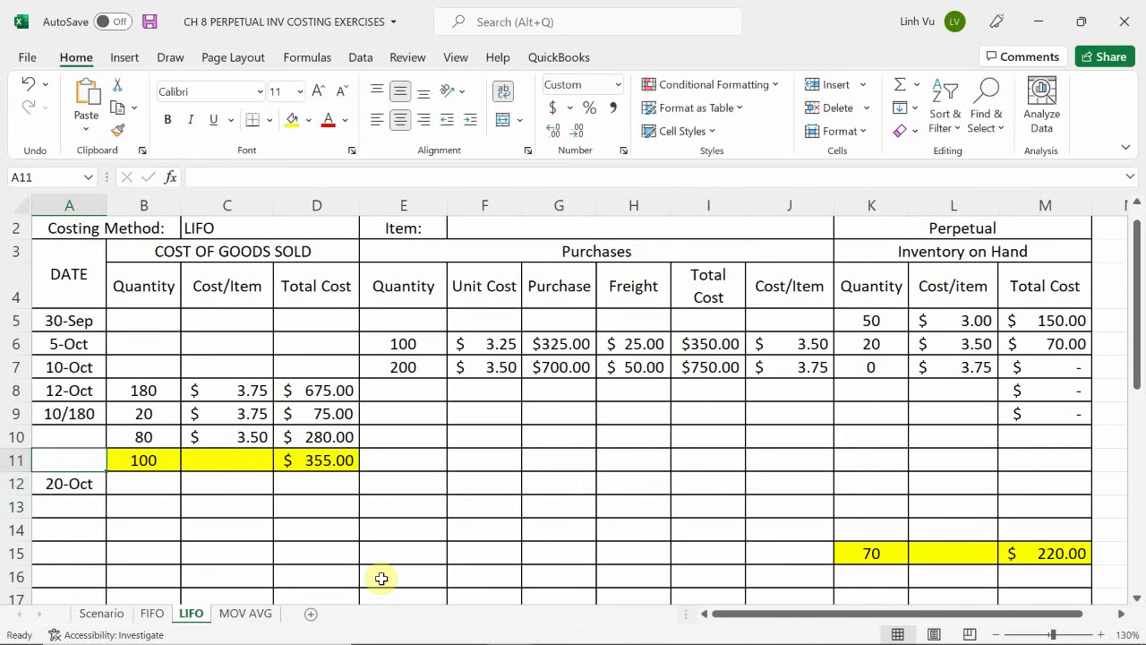
pyautogui.press('Up')
pyautogui.press('Up')
pyautogui.write('10/1')
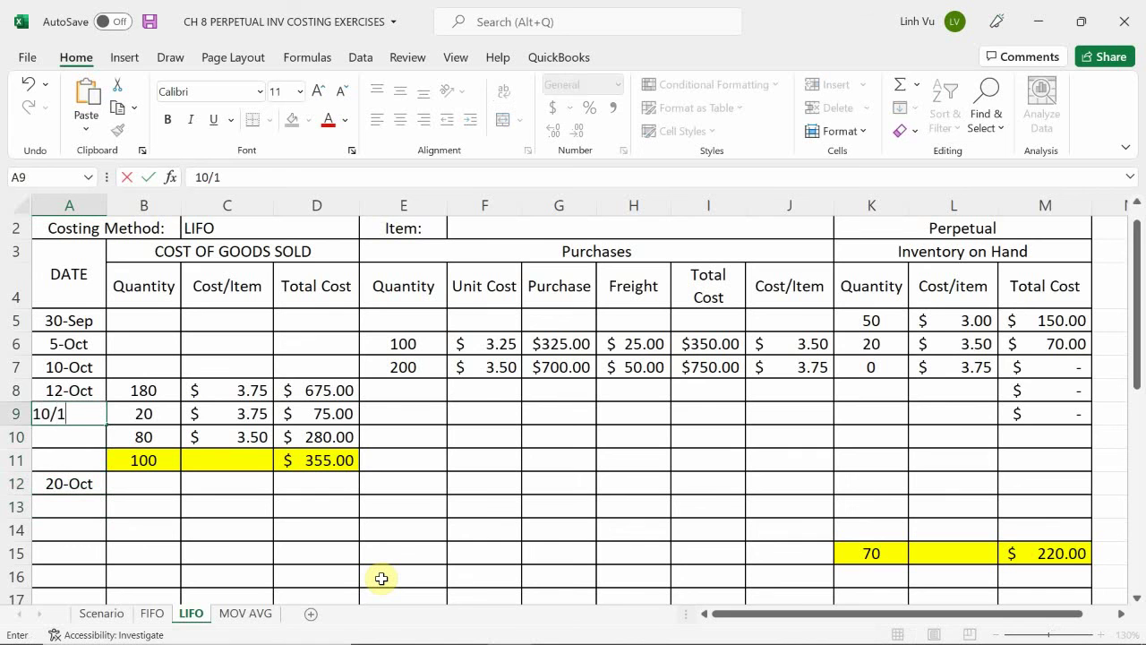
# Complete the date entry in A9 as 10/18
pyautogui.write('8')
pyautogui.press('Return')
# Record the 20-Oct purchase in row 12 with quantity 300, unit cost 3.75 and freight 75
pyautogui.press('Down')
pyautogui.press('Down')
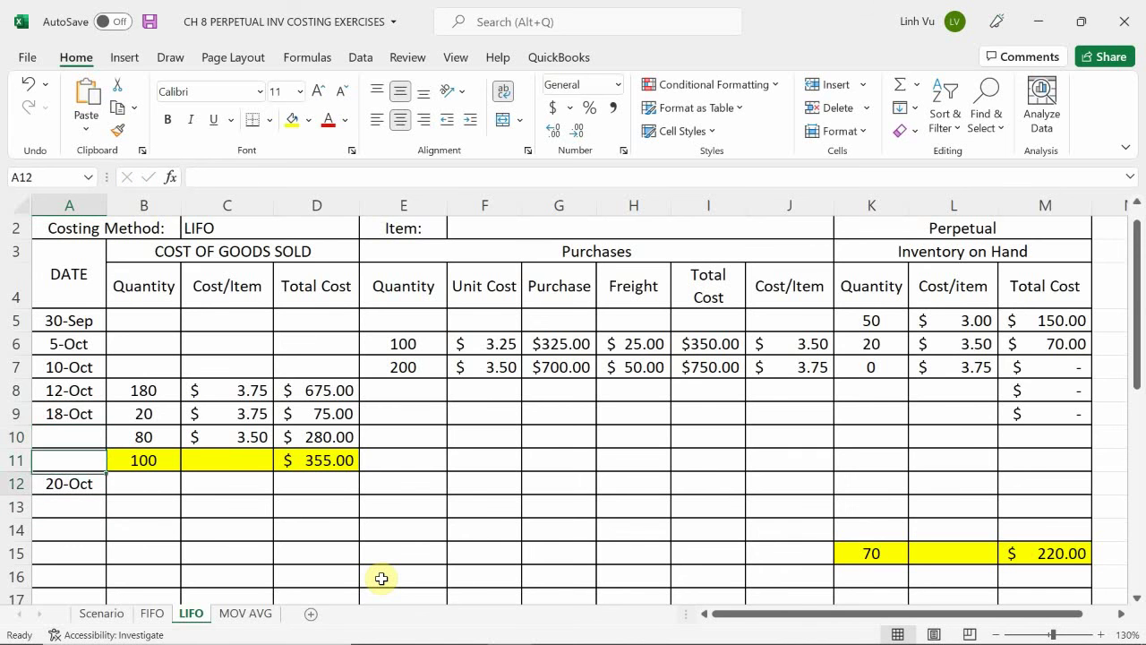
pyautogui.press('Right')
pyautogui.press('Right')
pyautogui.press('Right')
pyautogui.press('Right')
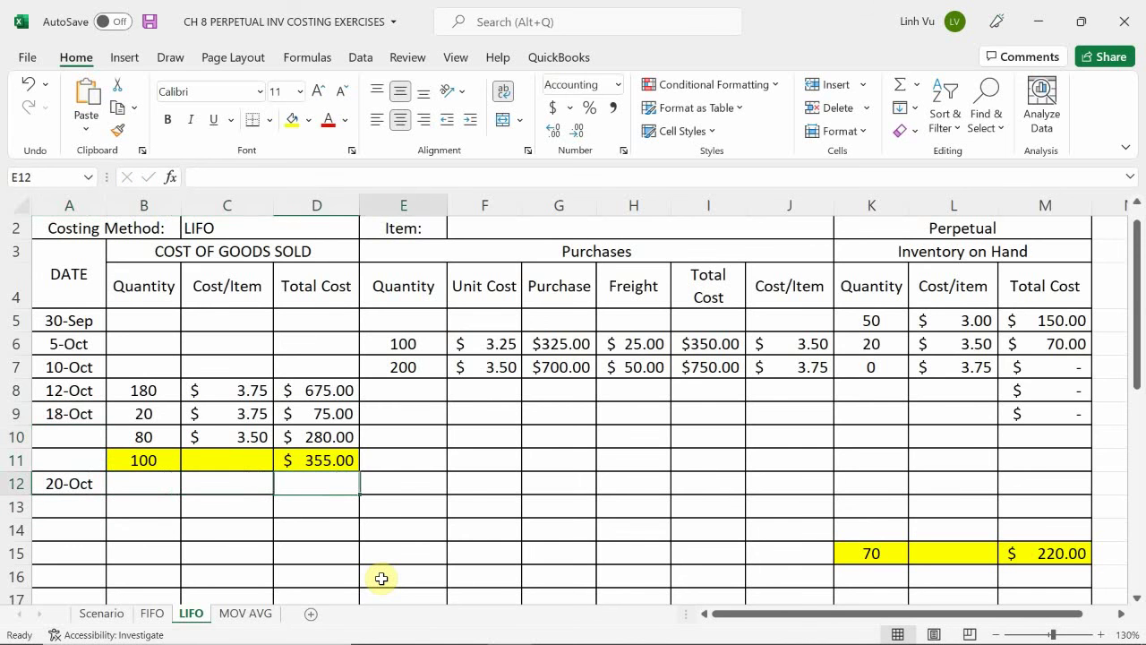
pyautogui.write('300')
pyautogui.press('Tab')
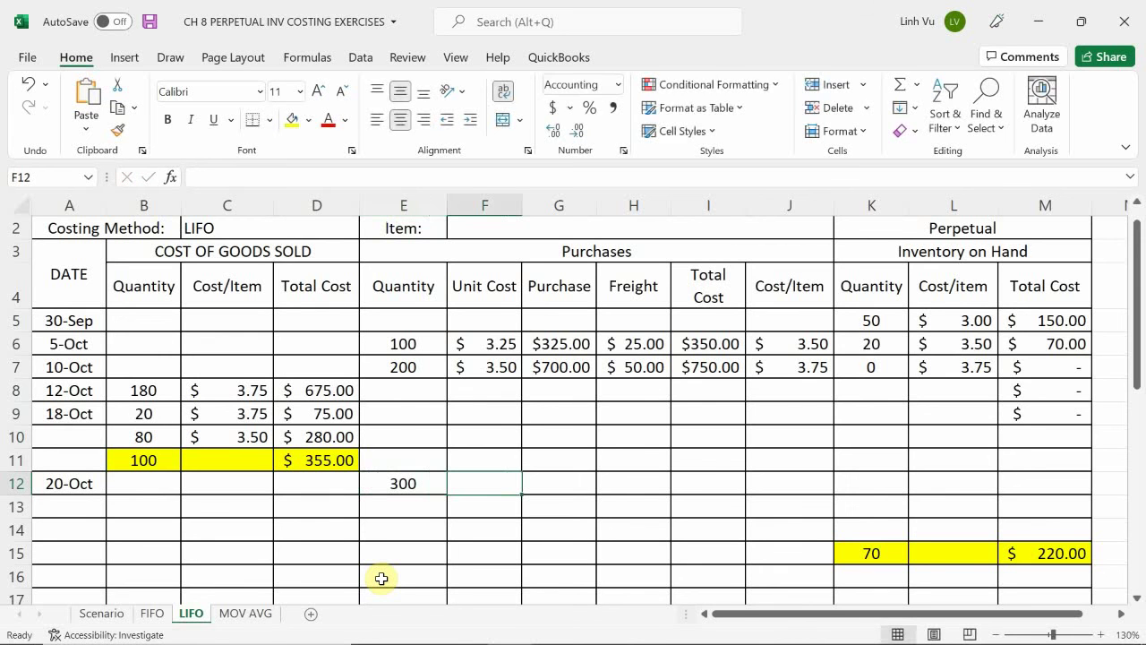
pyautogui.write('3.75')
pyautogui.press('Tab')
pyautogui.press('Tab')
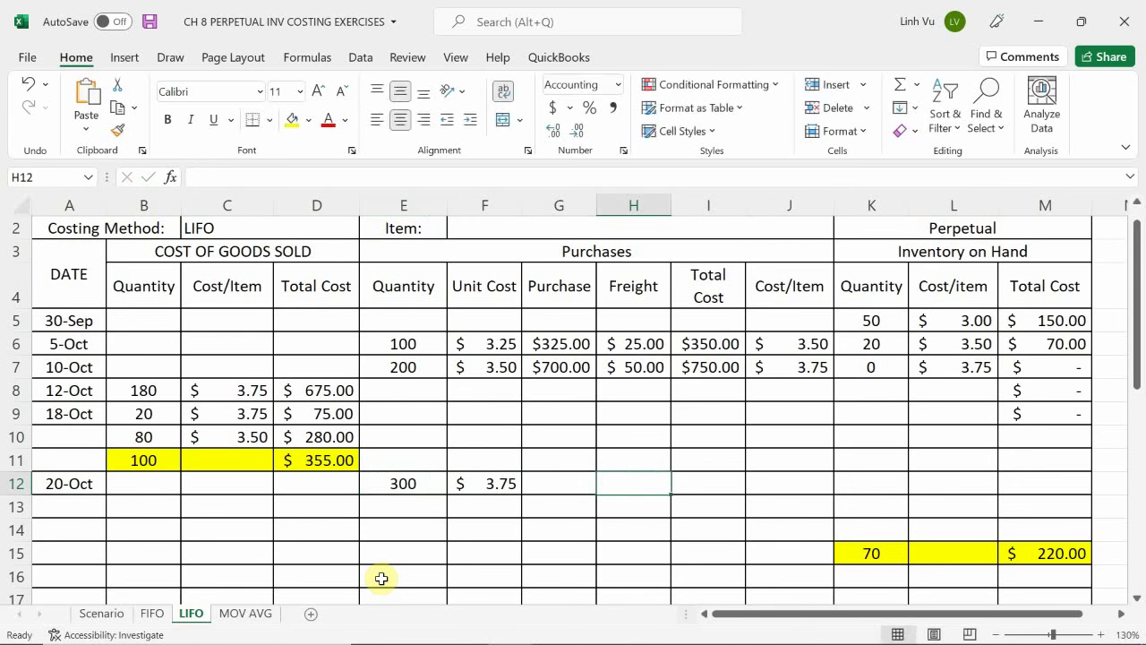
pyautogui.write('75')
pyautogui.press('Return')
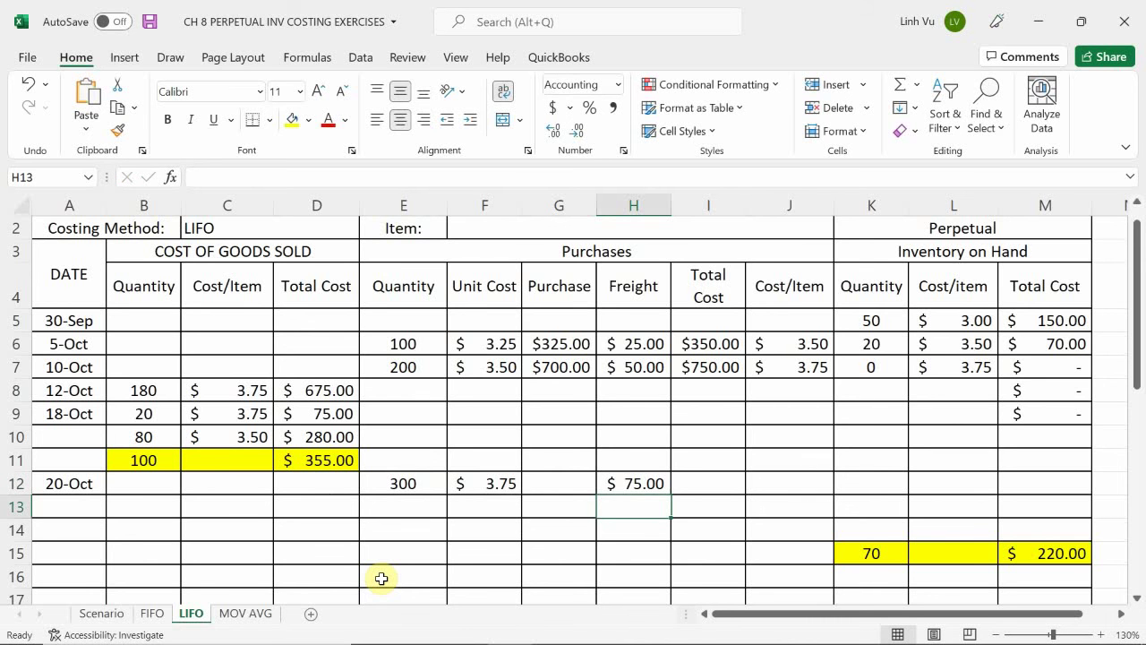
# Calculate the 20-Oct purchase amount in G12 as quantity times unit cost, =E12*F12
pyautogui.click(567, 483)
pyautogui.write('=')
pyautogui.press('Left')
pyautogui.press('Left')
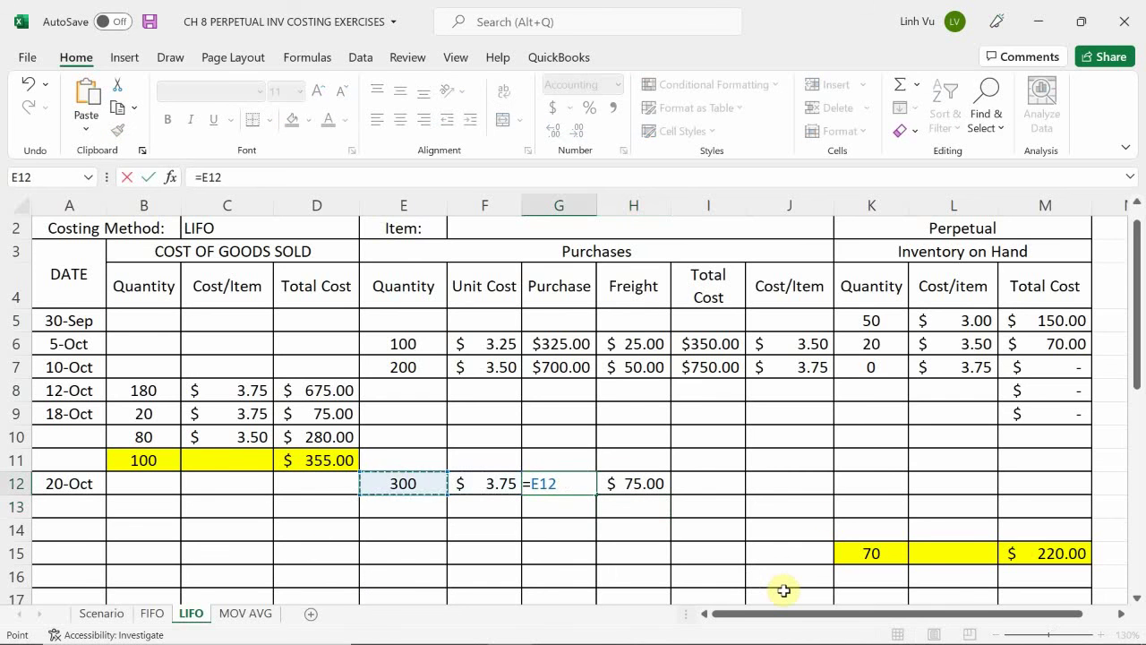
pyautogui.write('*')
pyautogui.press('Left')
pyautogui.press('Return')
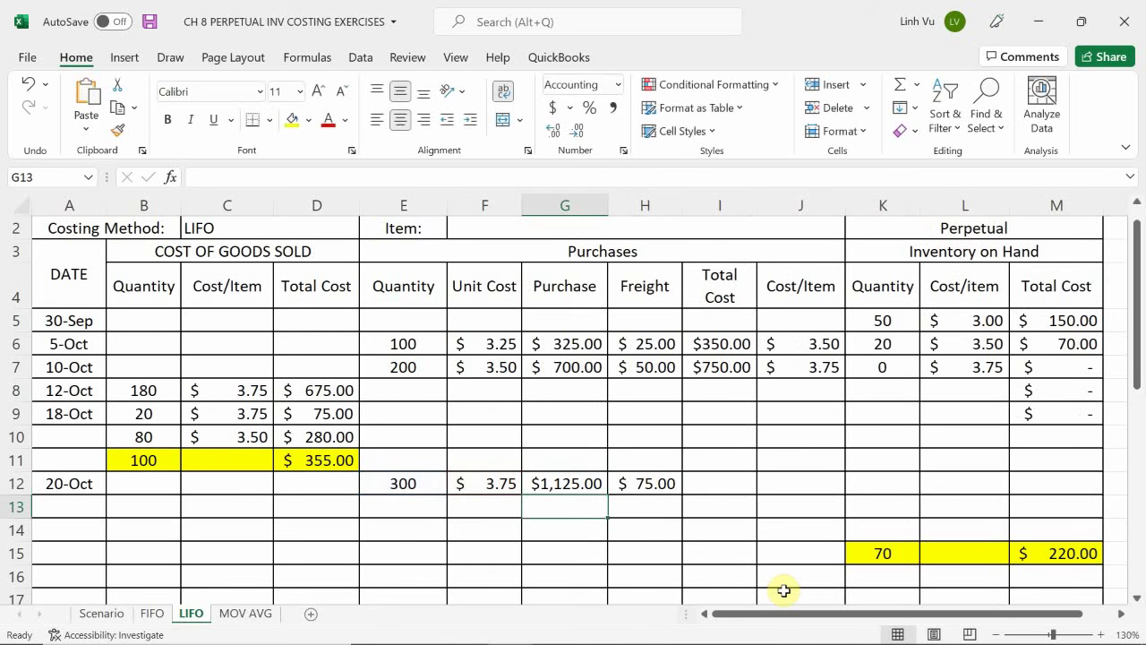
# Try calculating the 20-Oct total cost in I12 with the formula =G12*H12
pyautogui.press('Right')
pyautogui.press('Up')
pyautogui.press('Right')
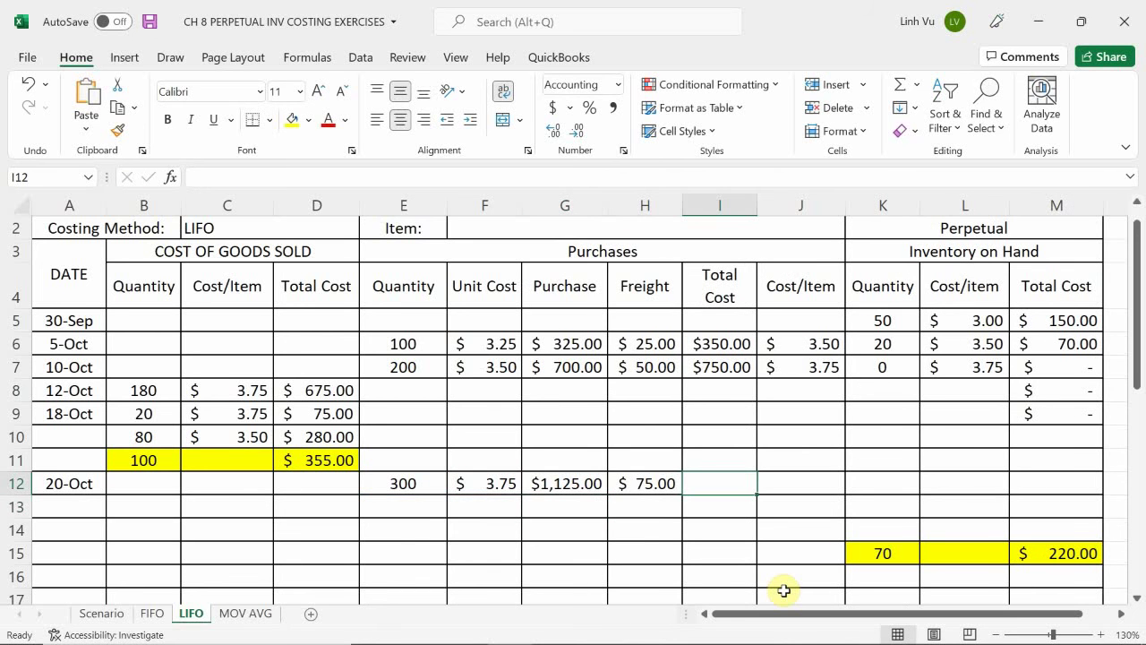
pyautogui.write('=')
pyautogui.press('Left')
pyautogui.press('Left')
pyautogui.write('*')
pyautogui.press('Left')
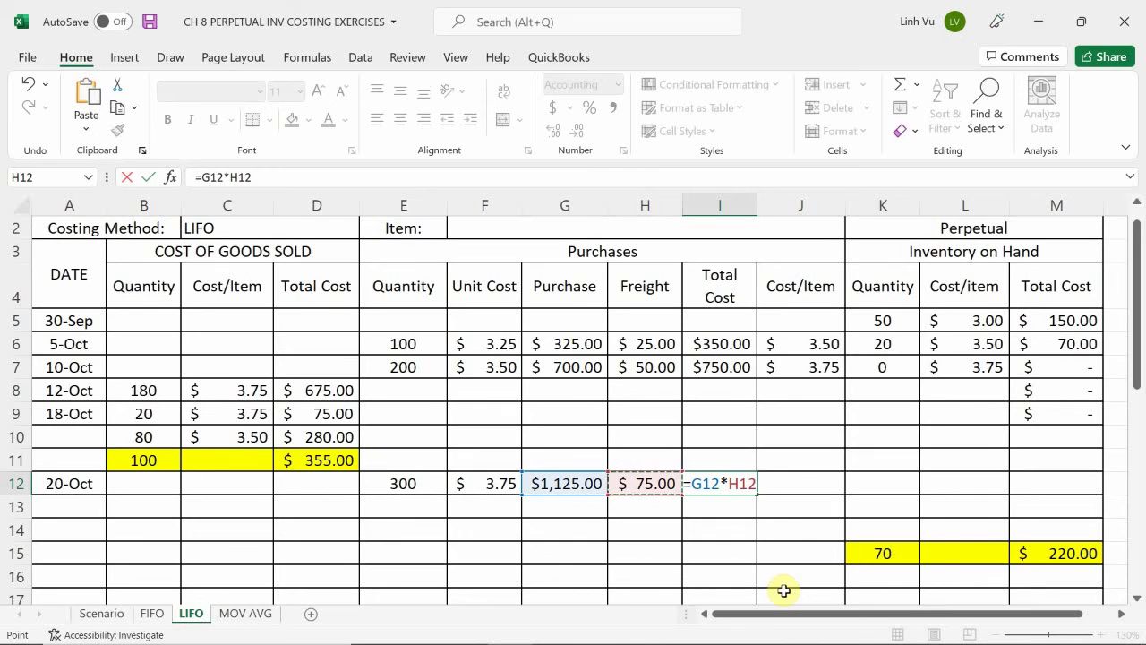
pyautogui.press('Return')
pyautogui.press('Up')
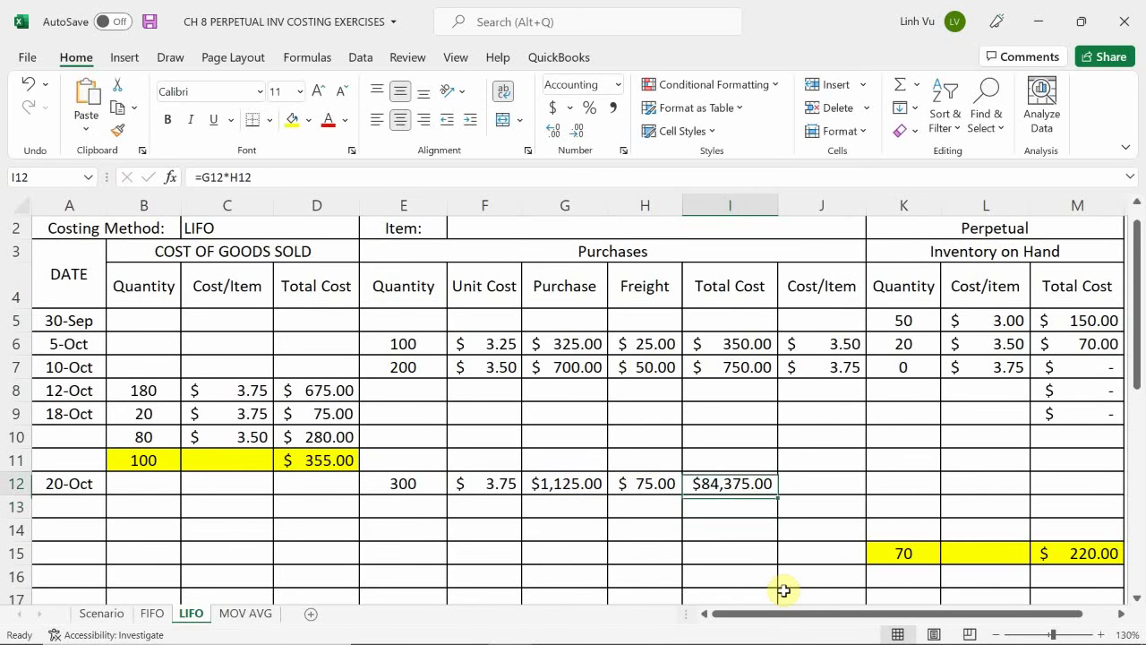
# Set the 20-Oct total cost in I12 to purchase plus freight, =G12+H12
pyautogui.write('=')
pyautogui.press('Left')
pyautogui.press('Left')
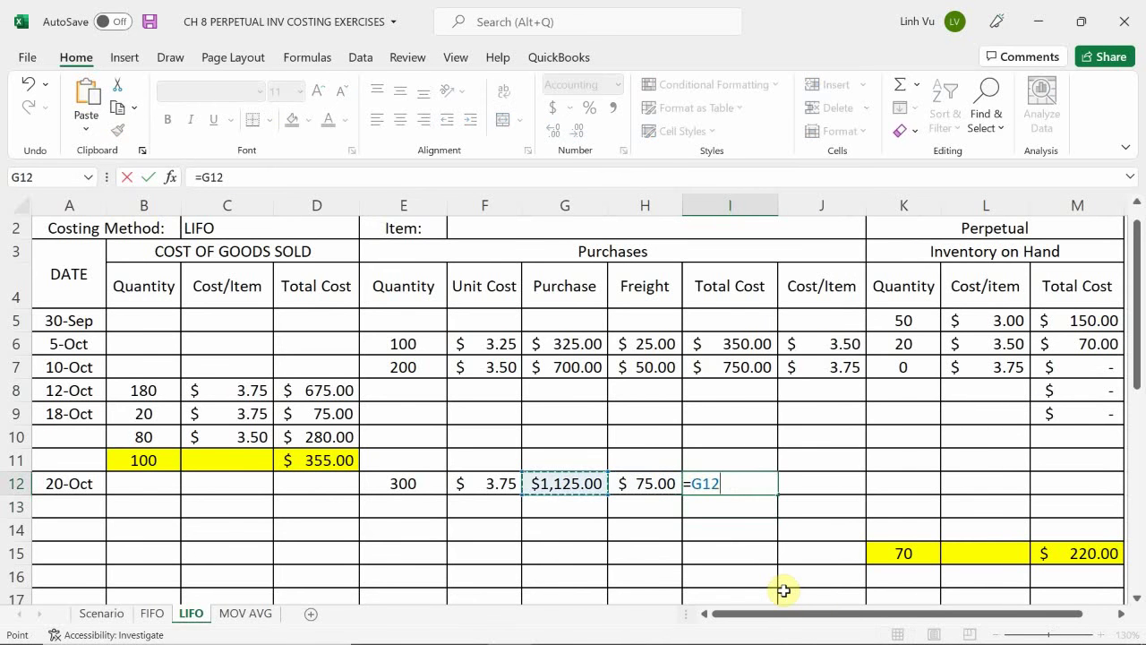
pyautogui.write('+')
pyautogui.press('Left')
pyautogui.press('Return')
# Calculate the 20-Oct cost per item in J12 as total cost divided by quantity, =I12/E12
pyautogui.press('Right')
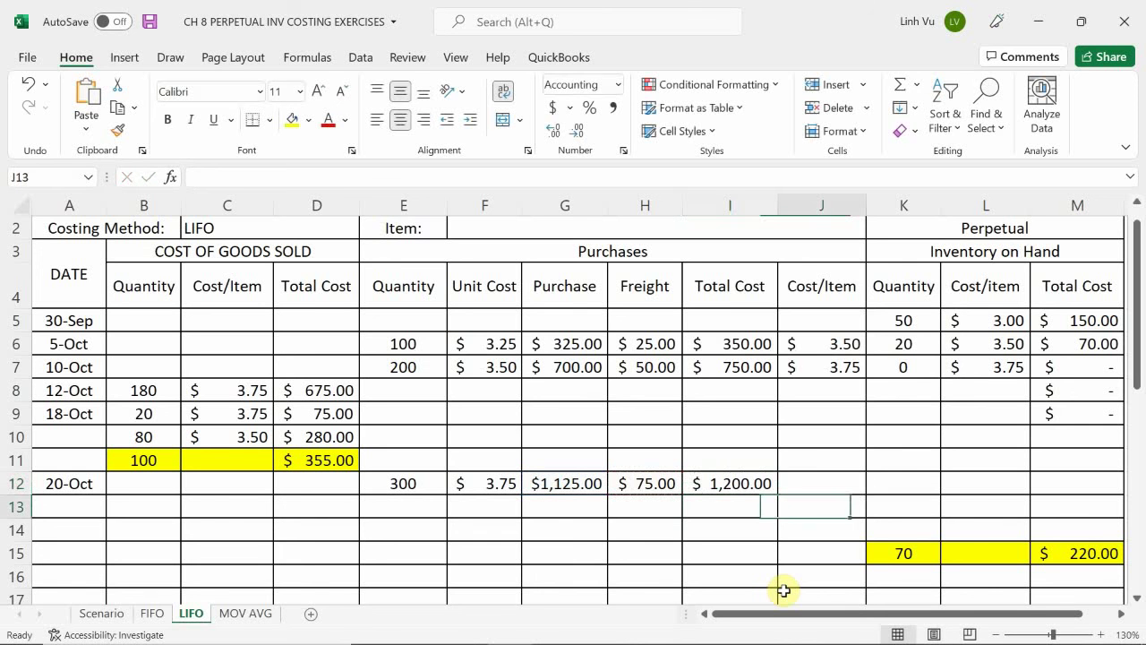
pyautogui.press('Up')
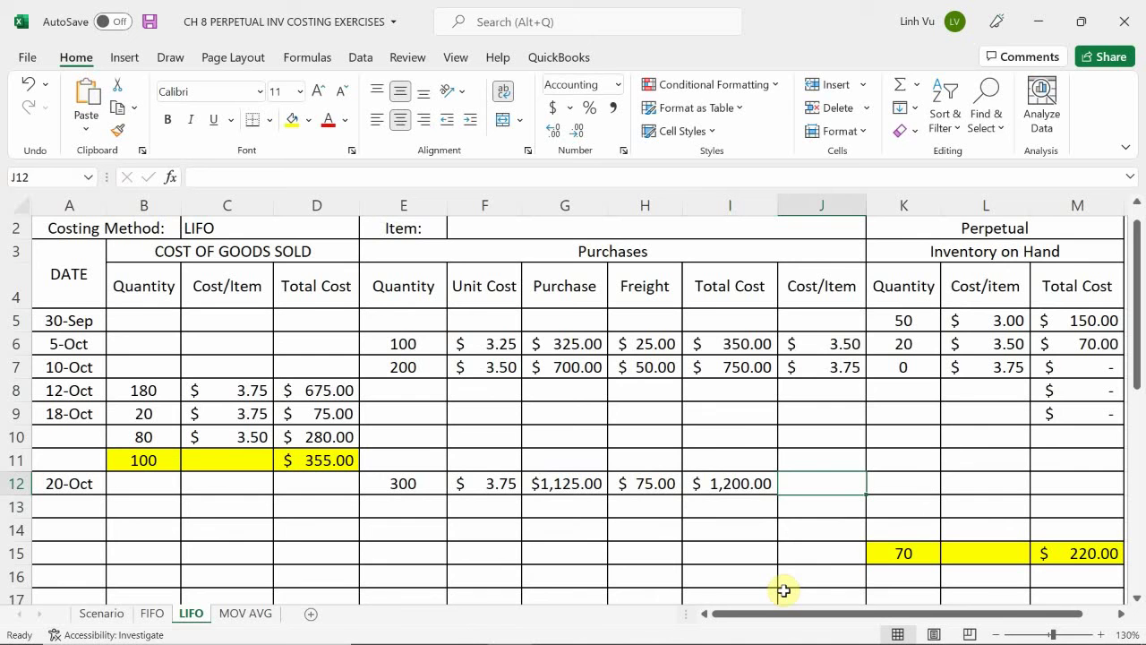
pyautogui.write('=')
pyautogui.press('Left')
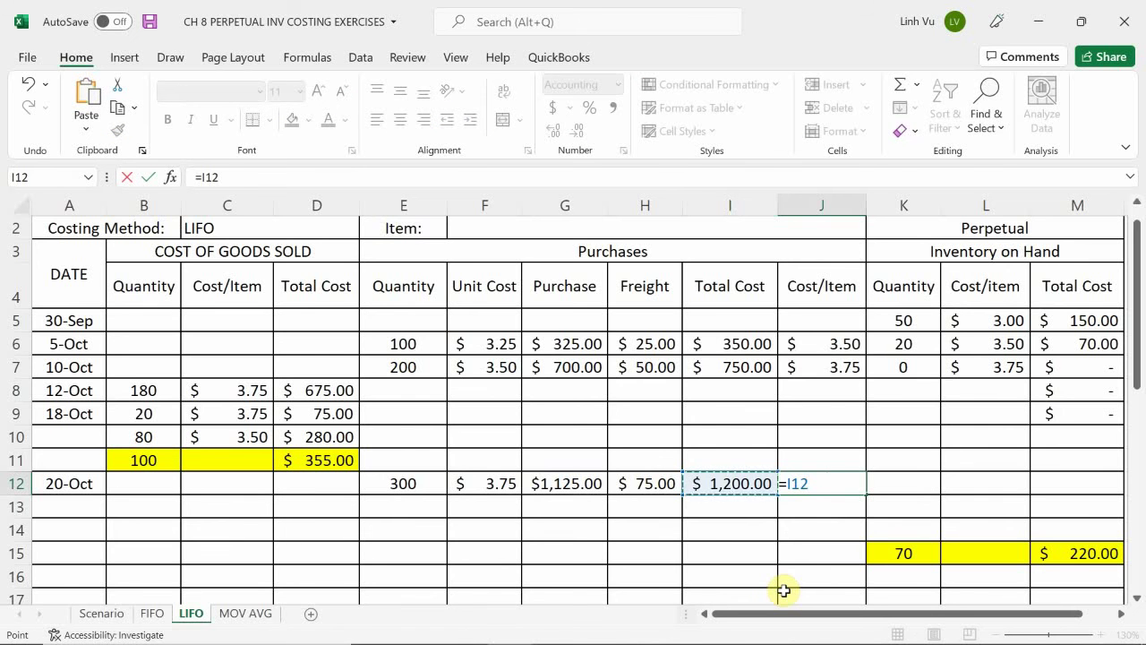
pyautogui.write('/')
pyautogui.press('Left')
pyautogui.press('Left')
pyautogui.press('Left')
pyautogui.press('Left')
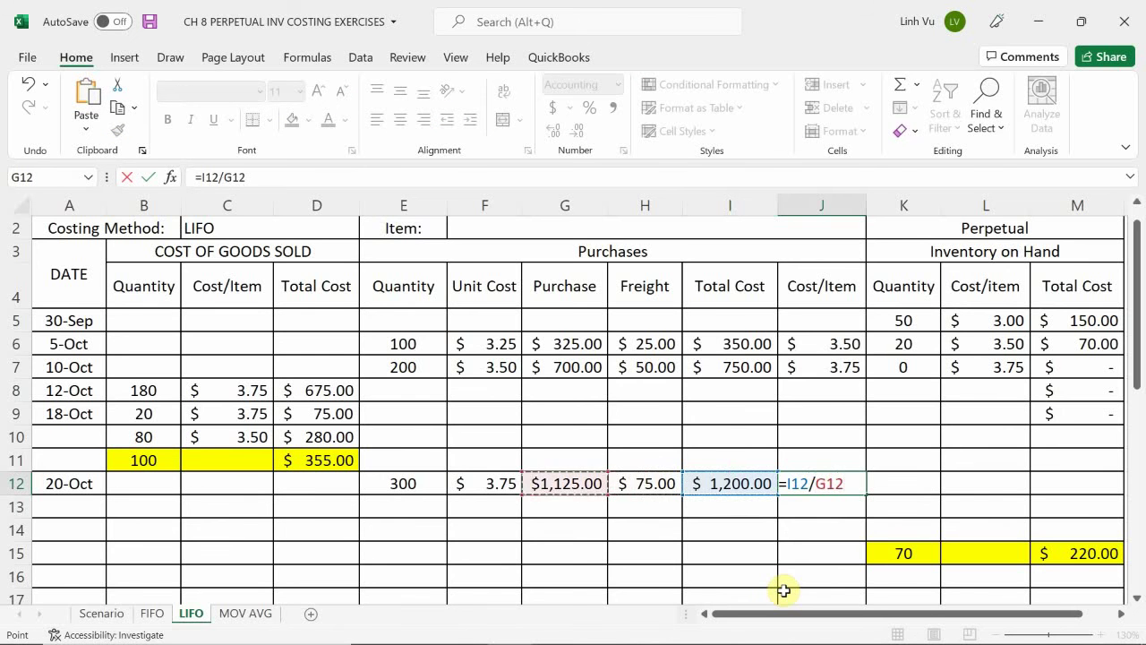
pyautogui.press('Return')
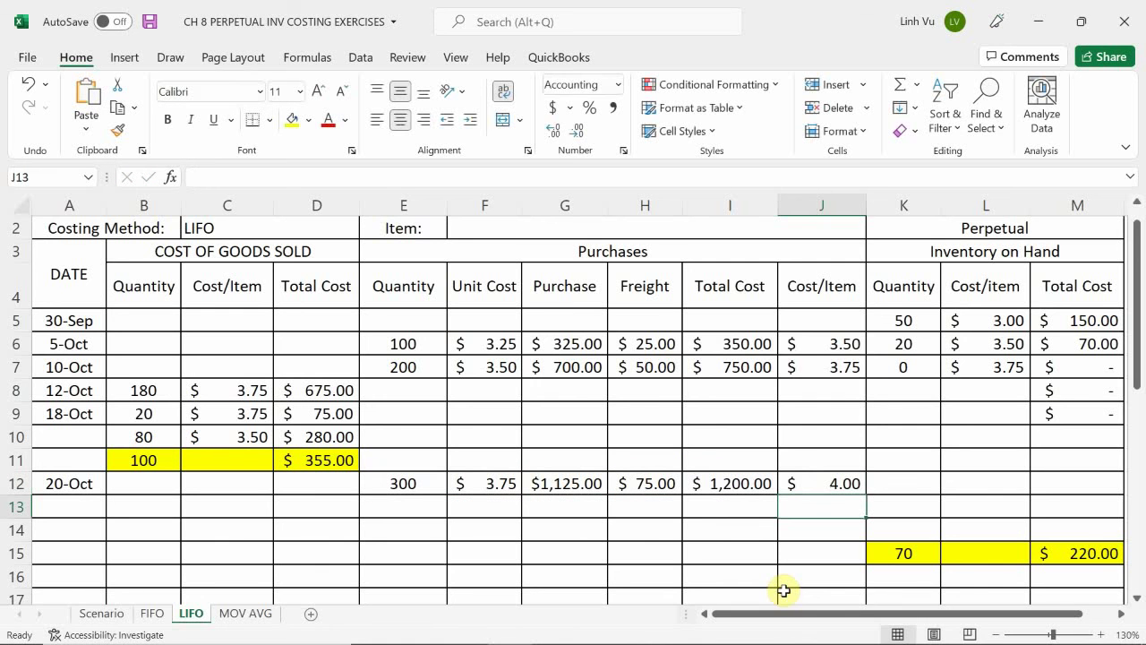
# Link the inventory on hand quantity in K8 to the 20-Oct purchase quantity, =E12
pyautogui.click(906, 390)
pyautogui.write('=')
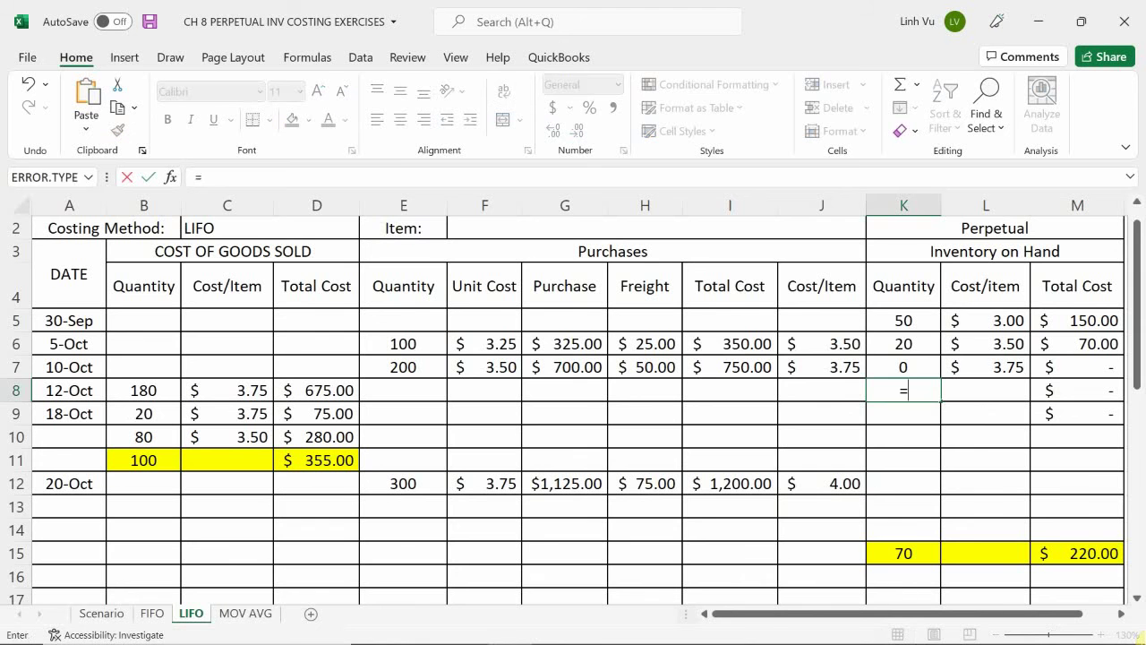
pyautogui.press('Down')
pyautogui.press('Down')
pyautogui.press('Left')
pyautogui.press('Left')
pyautogui.press('Left')
pyautogui.press('Left')
pyautogui.press('Left')
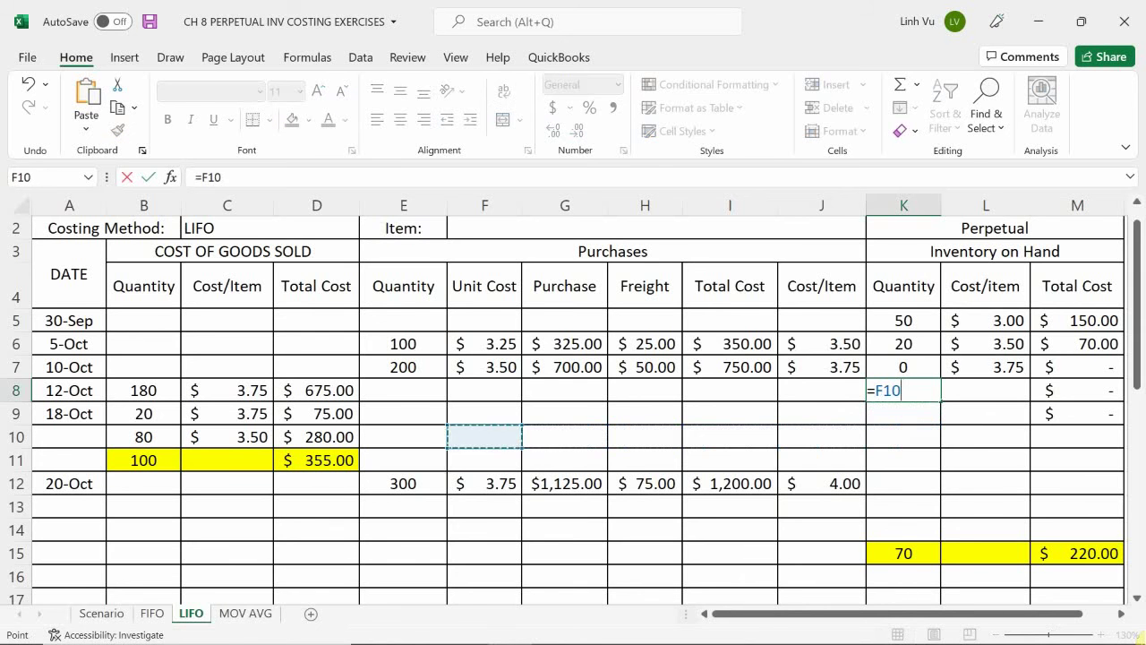
pyautogui.press('Down')
pyautogui.press('Down')
pyautogui.press('Left')
pyautogui.press('Return')
# Link the inventory on hand cost per item in L8 to the 20-Oct purchase's cost per item, =J12
pyautogui.press('Up')
pyautogui.press('Right')
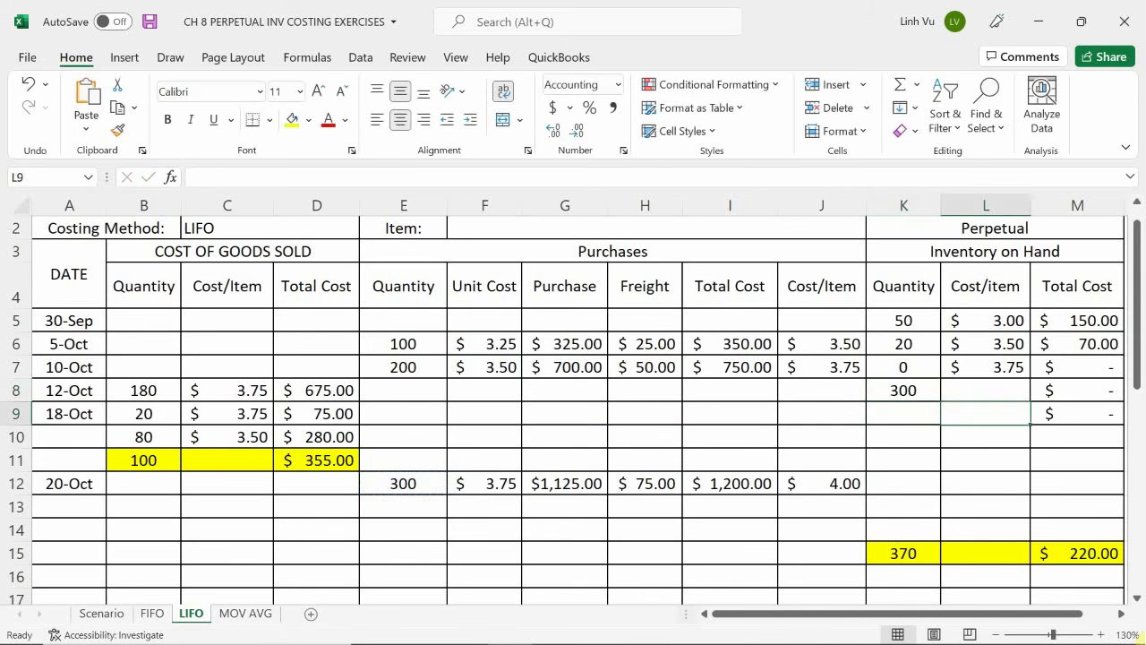
pyautogui.write('=')
pyautogui.press('Down')
pyautogui.press('Down')
pyautogui.press('Down')
pyautogui.press('Down')
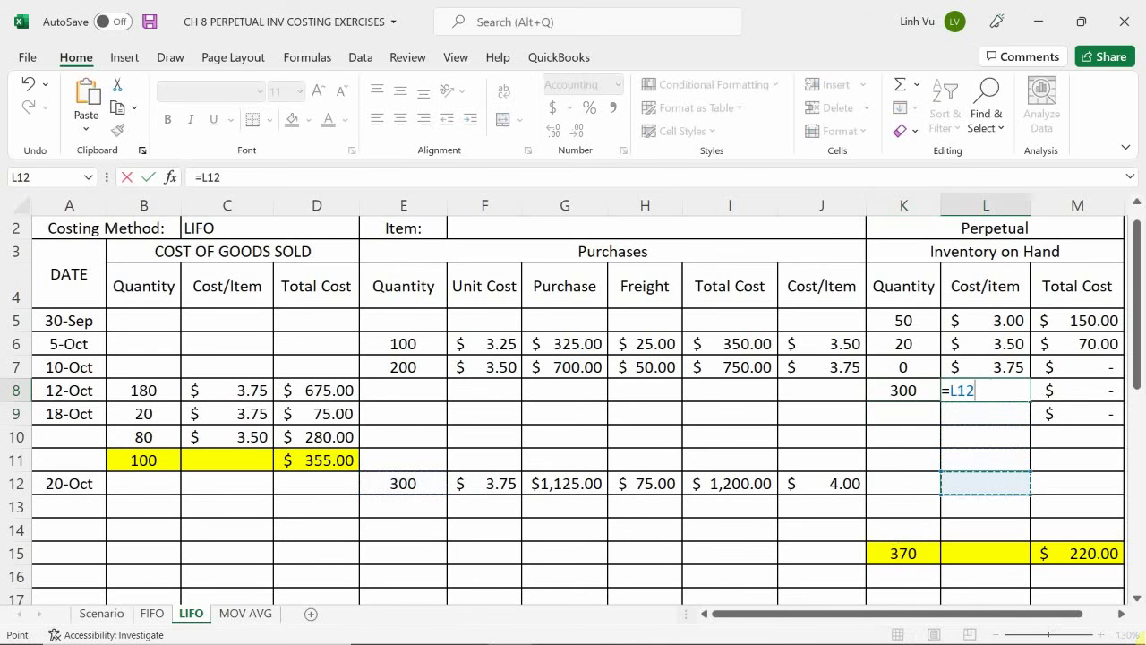
pyautogui.press('Left')
pyautogui.press('Left')
pyautogui.press('Return')
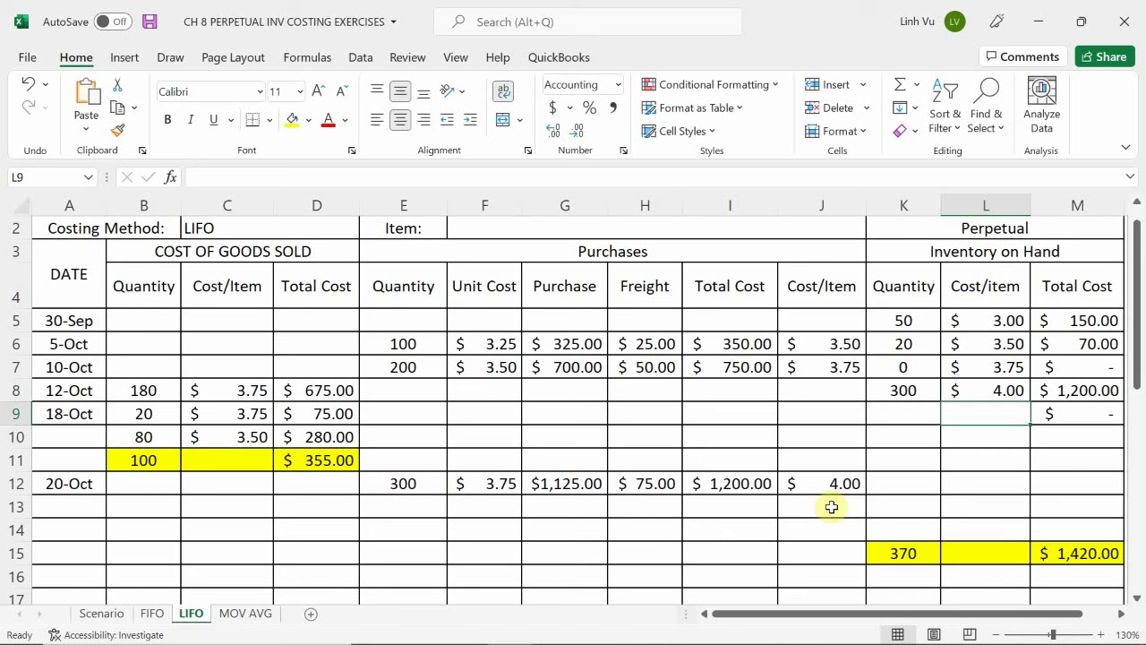
# Look up the next transaction on the Scenario sheet and enter its date, 10/25, in A13 of the LIFO sheet
pyautogui.click(101, 614)
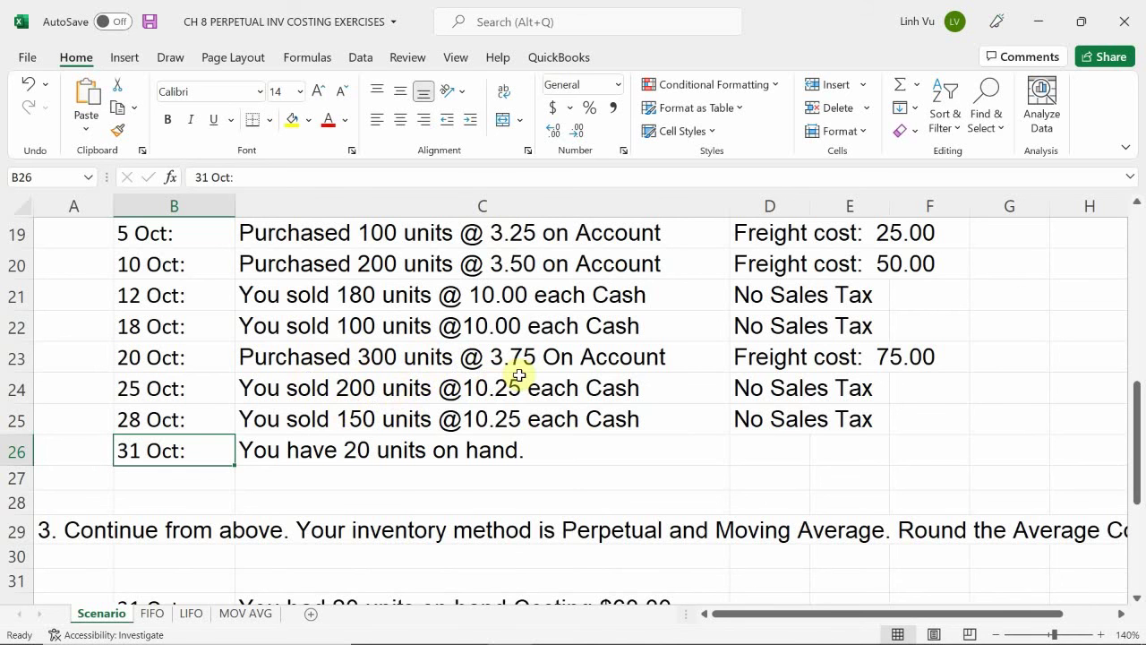
pyautogui.click(195, 614)
pyautogui.click(71, 506)
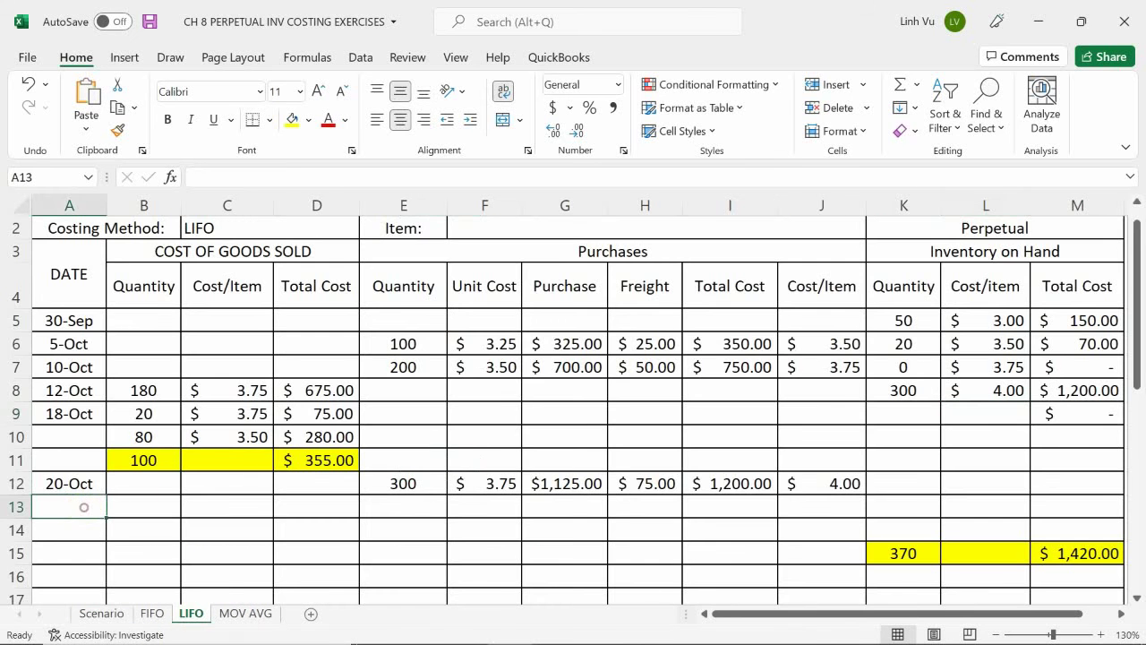
pyautogui.moveTo(376, 627)
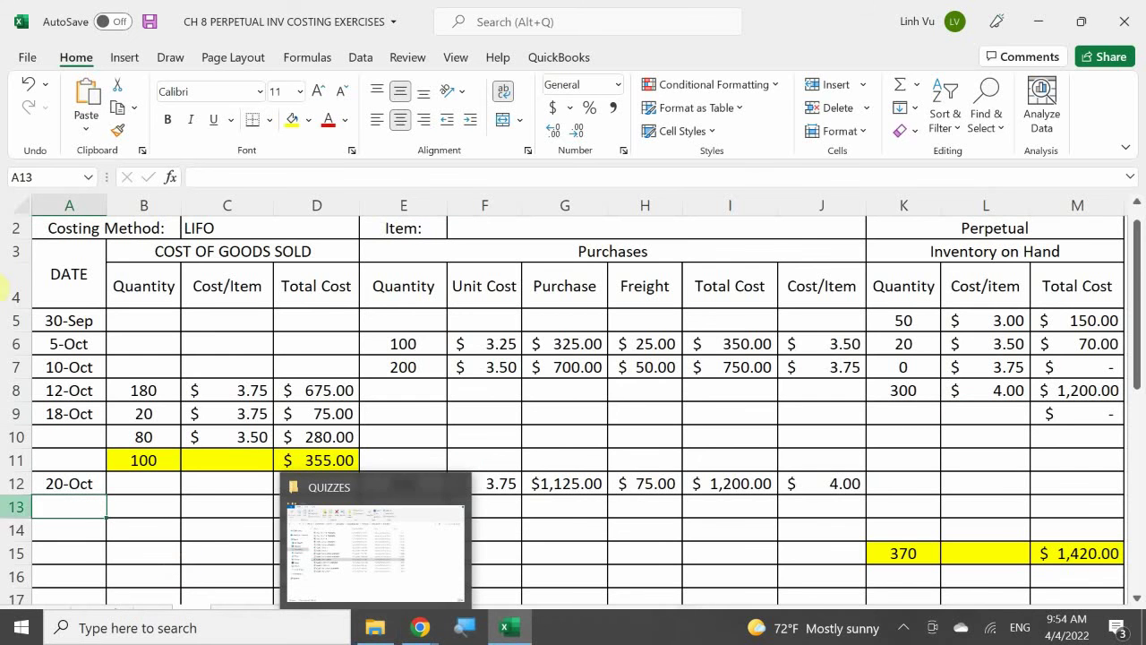
pyautogui.write('10/27')
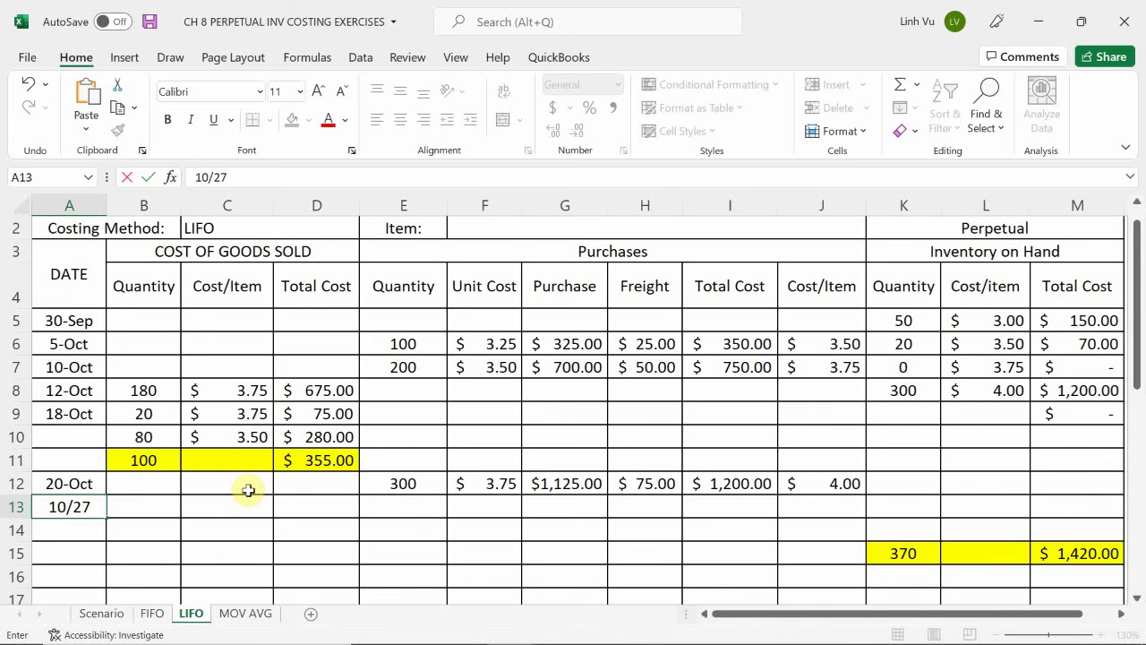
pyautogui.press('BackSpace')
pyautogui.write('5')
pyautogui.press('Return')
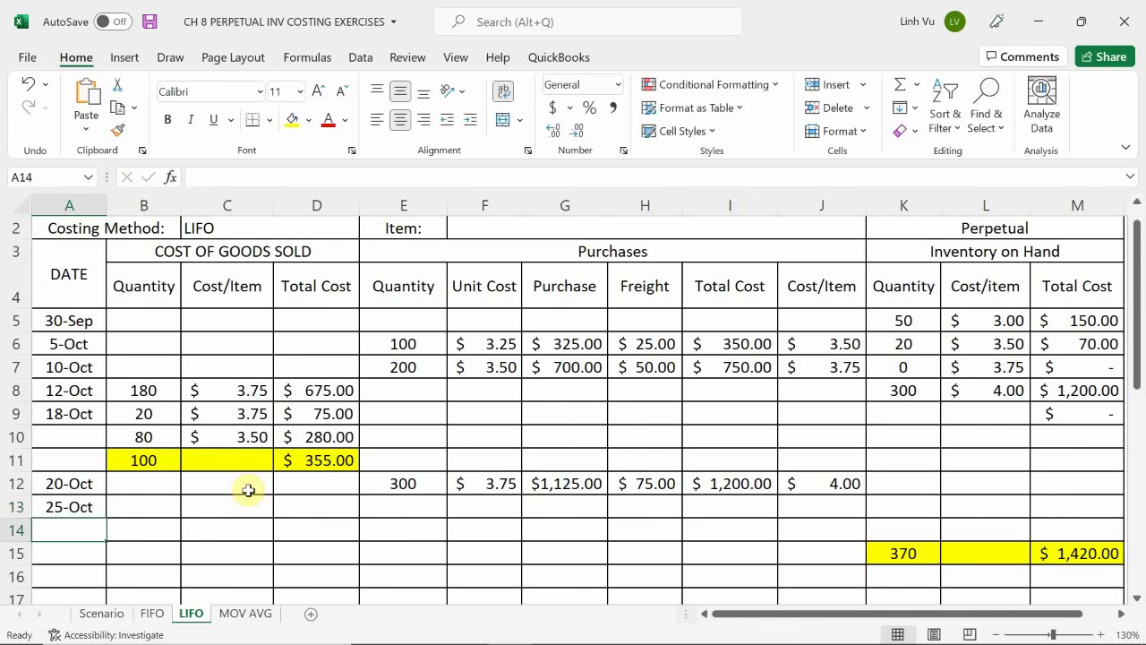
# Enter 200 as the 25-Oct sold quantity in B13 and check it against the Scenario sheet
pyautogui.press('Up')
pyautogui.press('Right')
pyautogui.write('200')
pyautogui.press('Return')
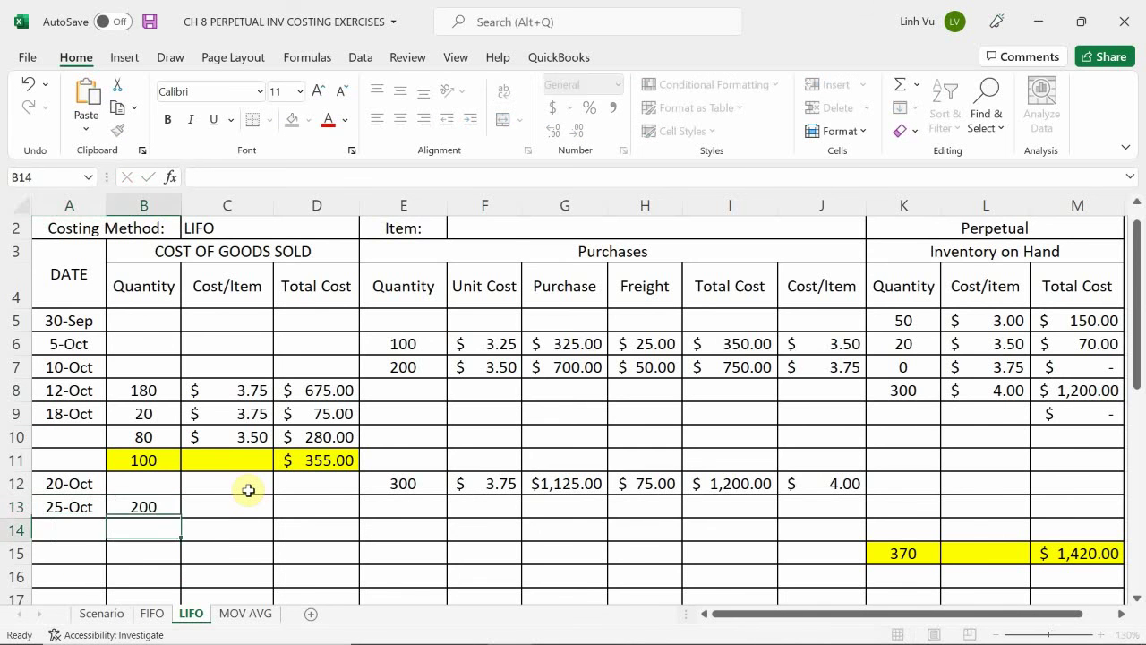
pyautogui.click(101, 613)
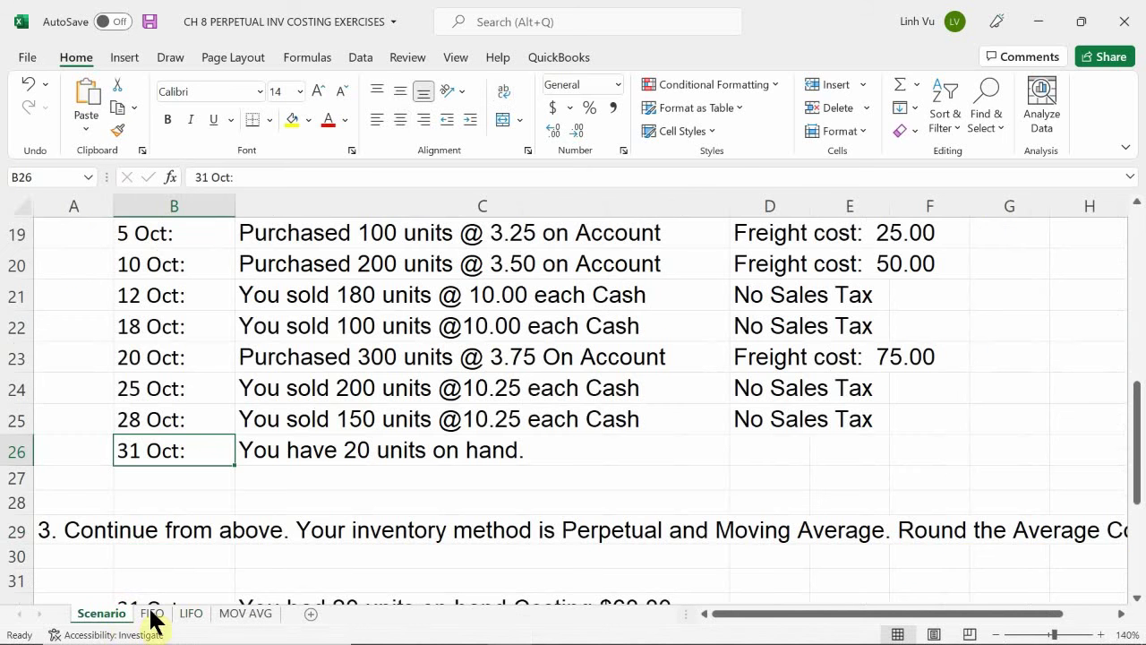
pyautogui.click(191, 614)
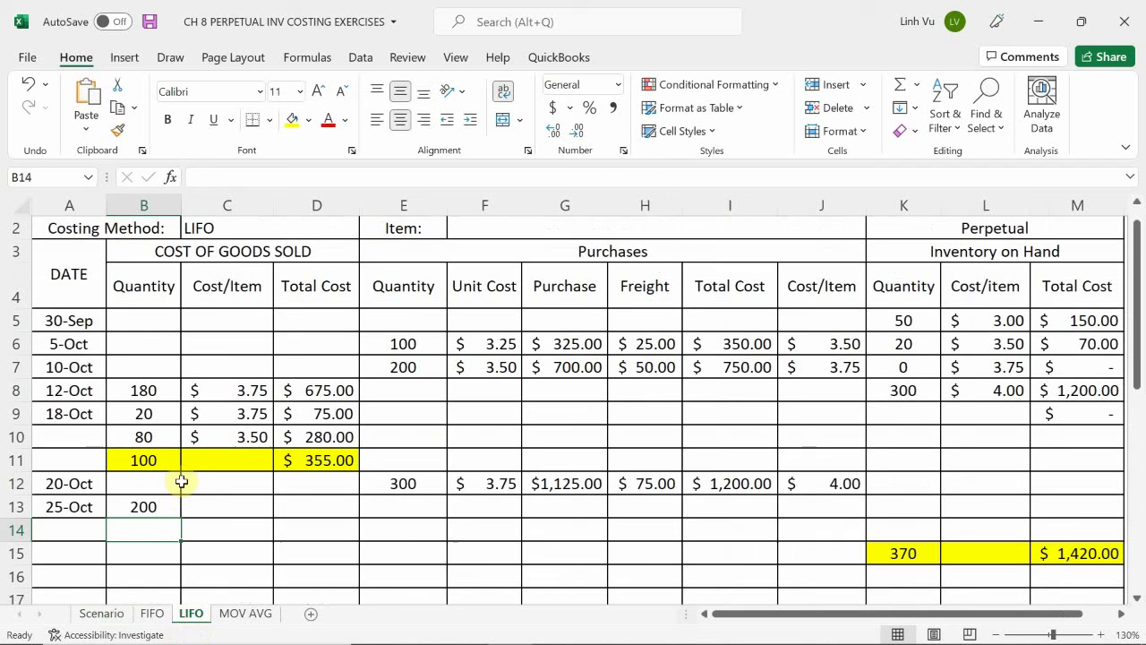
# Try linking the 25-Oct cost per item in C13 to the inventory cell L9
pyautogui.click(225, 505)
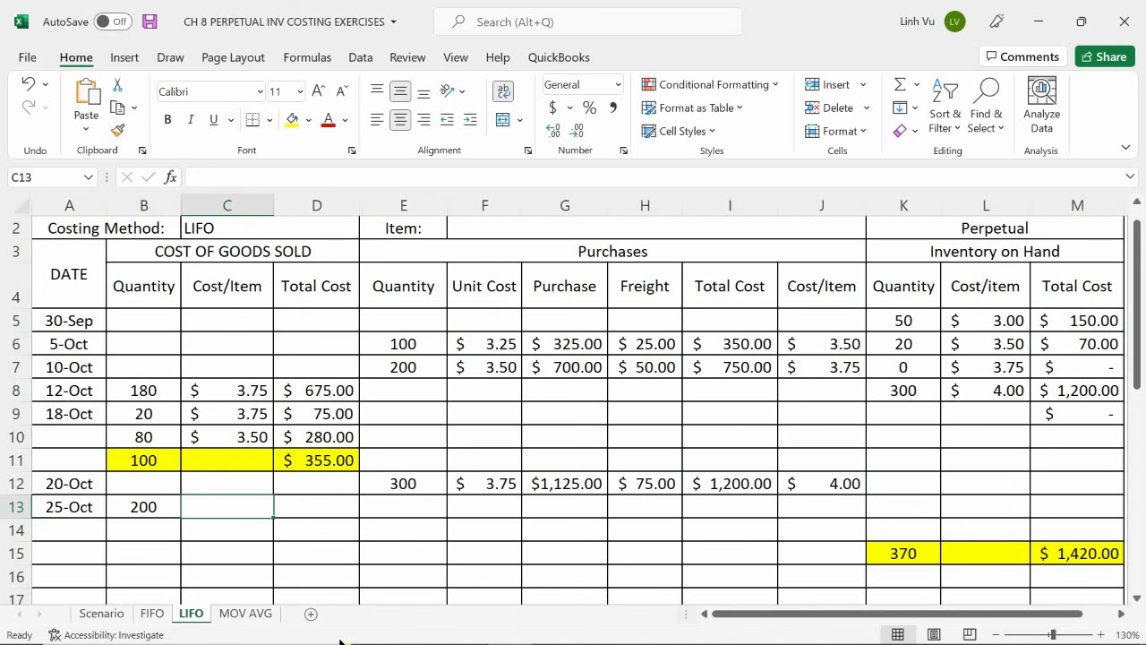
pyautogui.write('=')
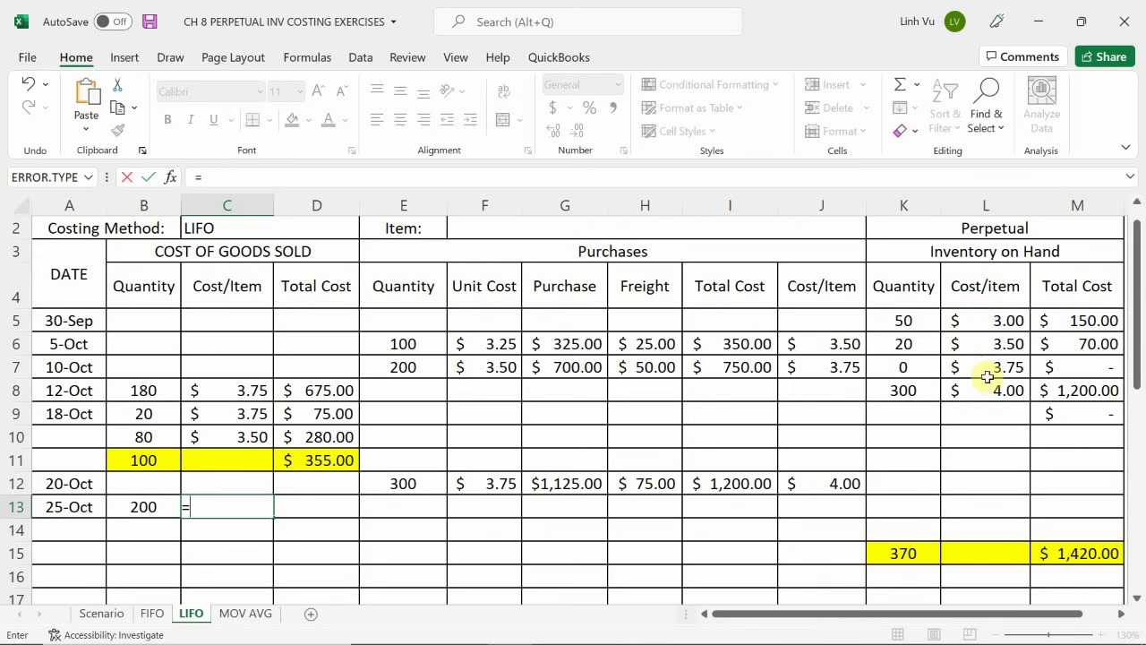
pyautogui.click(995, 412)
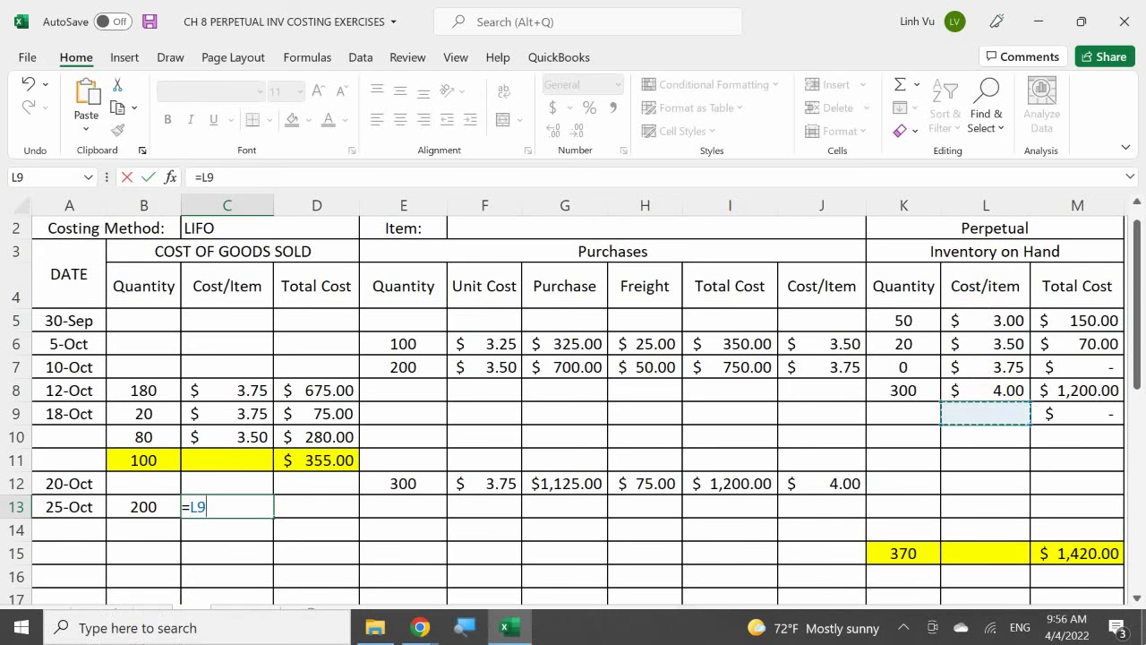
pyautogui.press('Return')
pyautogui.press('Right')
pyautogui.press('Up')
pyautogui.press('Left')
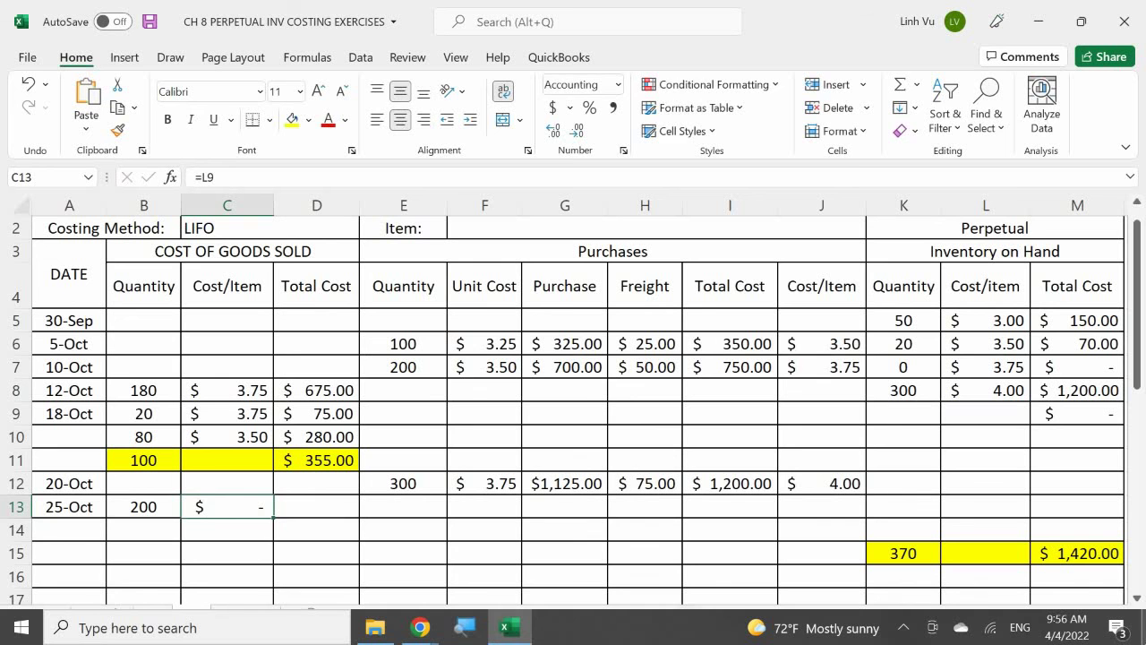
# Set the 25-Oct cost per item in C13 to the inventory cost per item in L8
pyautogui.write('=')
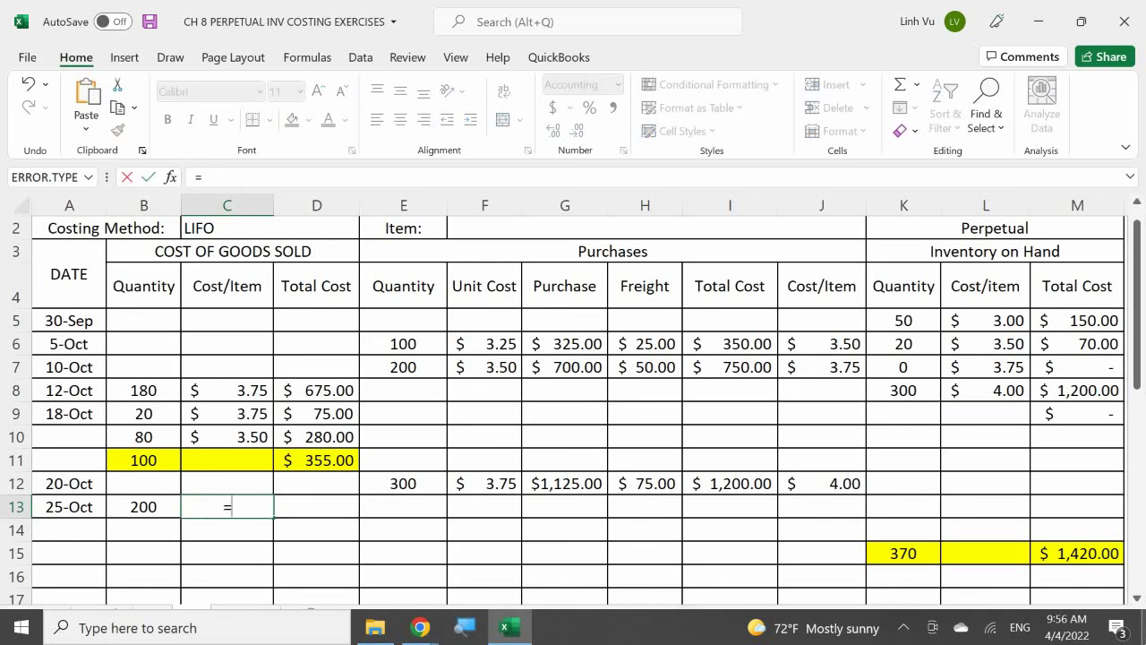
pyautogui.click(1001, 387)
pyautogui.press('Tab')
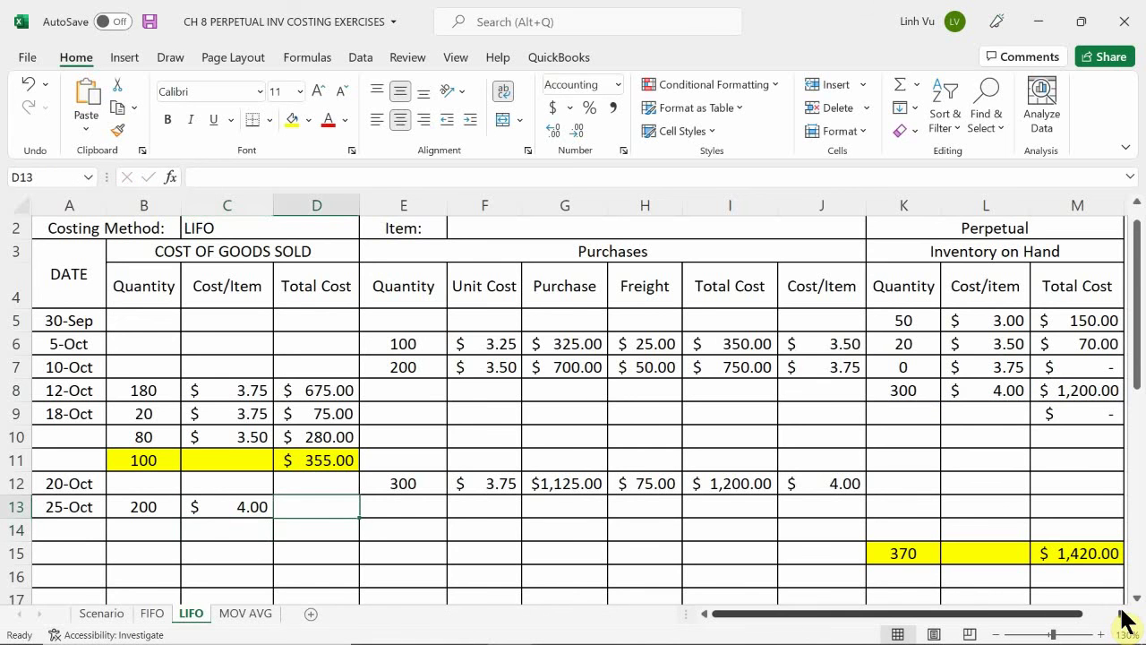
# Calculate the 25-Oct total cost in D13 with =ROUND(B13*C13,2)
pyautogui.write('=RIY')
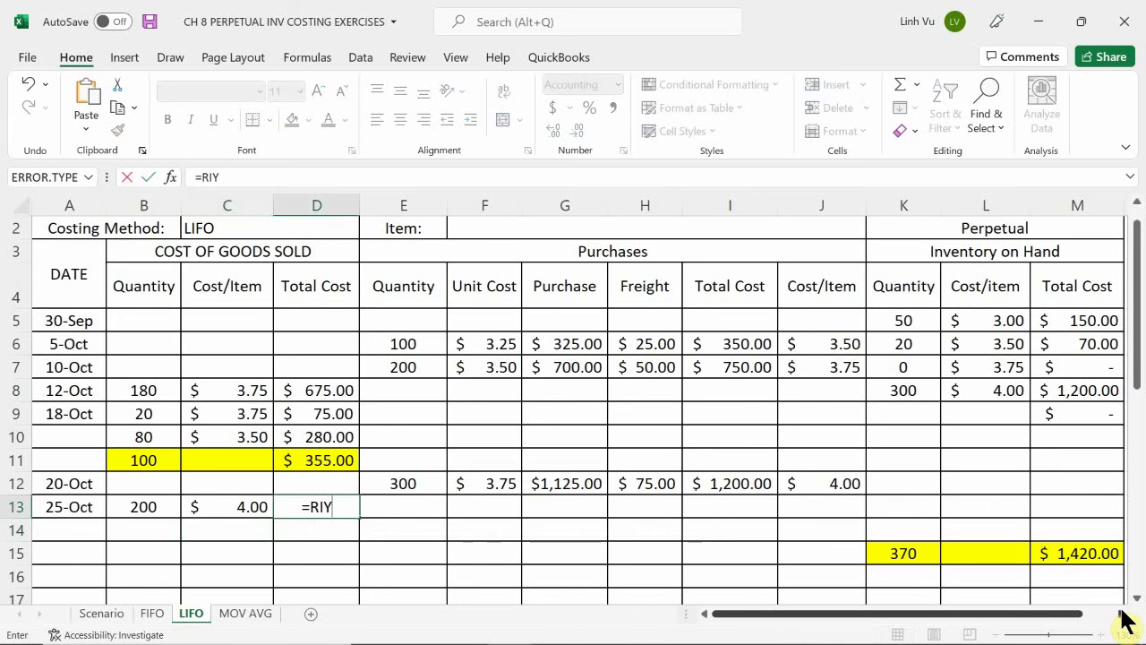
pyautogui.press('BackSpace')
pyautogui.press('BackSpace')
pyautogui.write('OUND(')
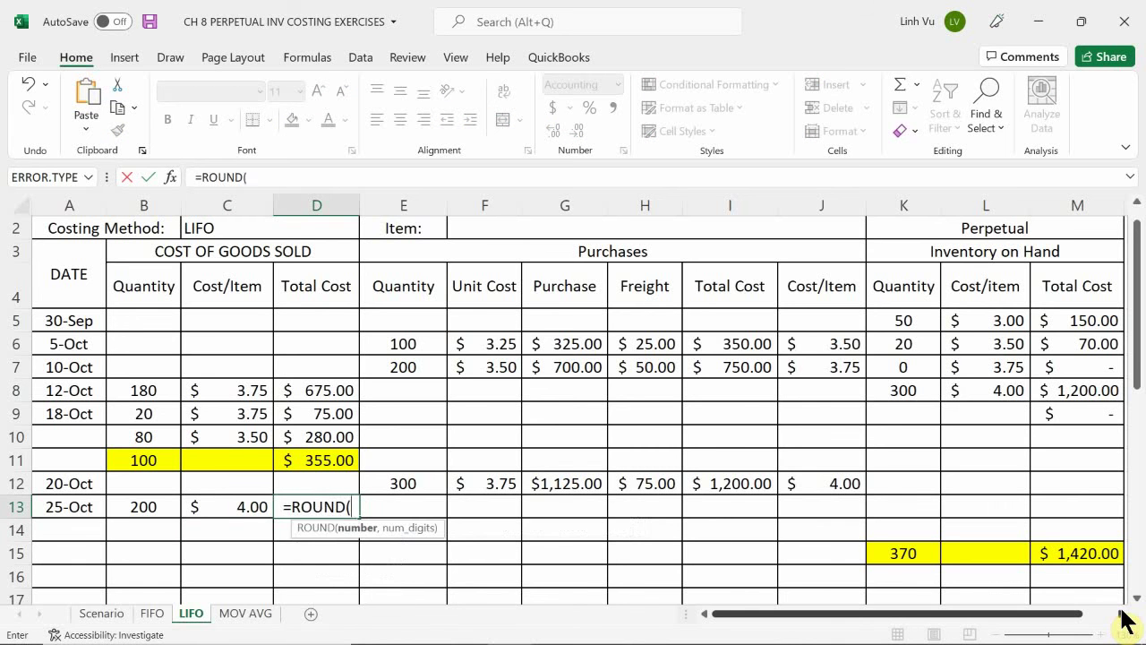
pyautogui.press('Left')
pyautogui.press('Left')
pyautogui.write('*')
pyautogui.press('Left')
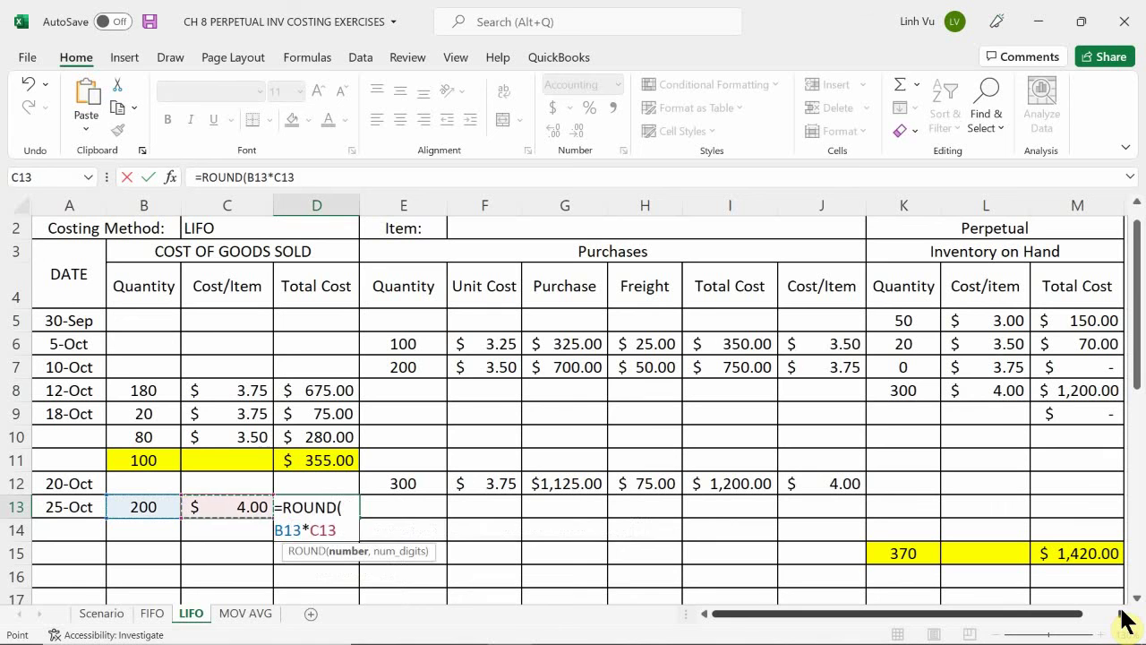
pyautogui.write(',')
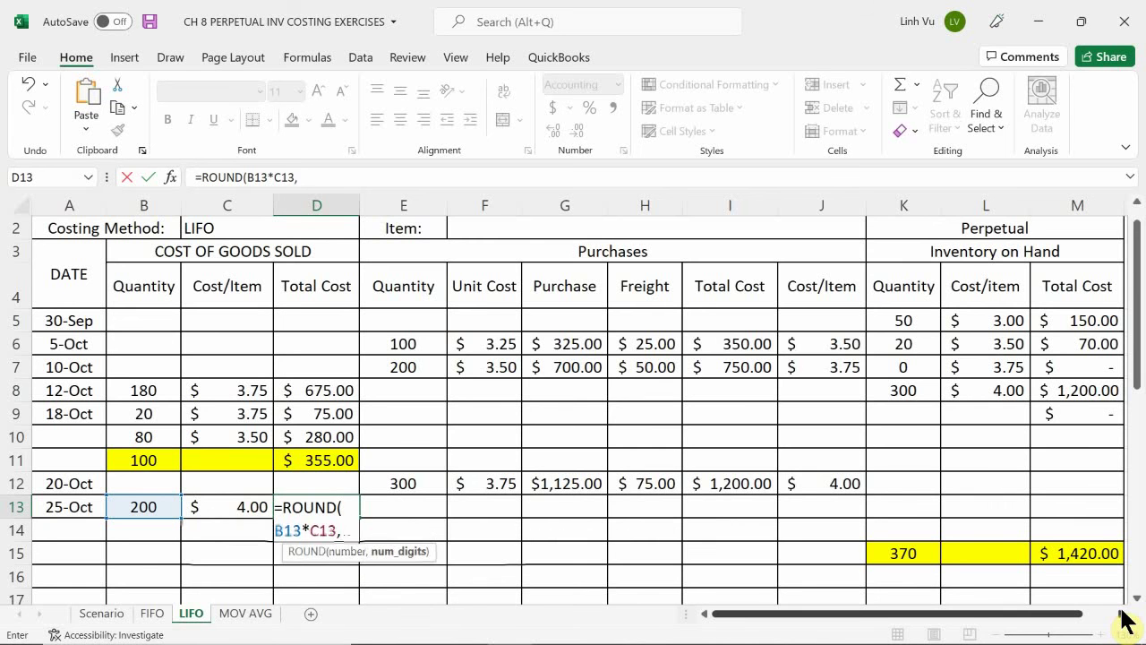
pyautogui.write('2')
pyautogui.press('Return')
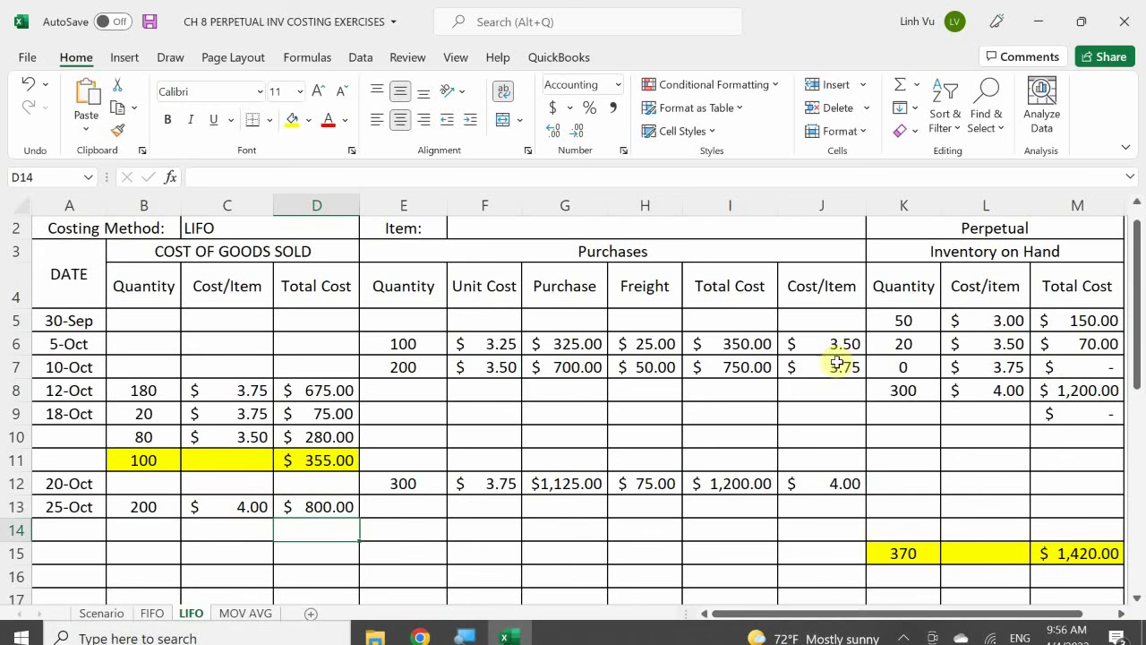
# Replace the inventory-on-hand quantity formula in K8 with =300-200 to deduct the 25-Oct sale
pyautogui.click(918, 395)
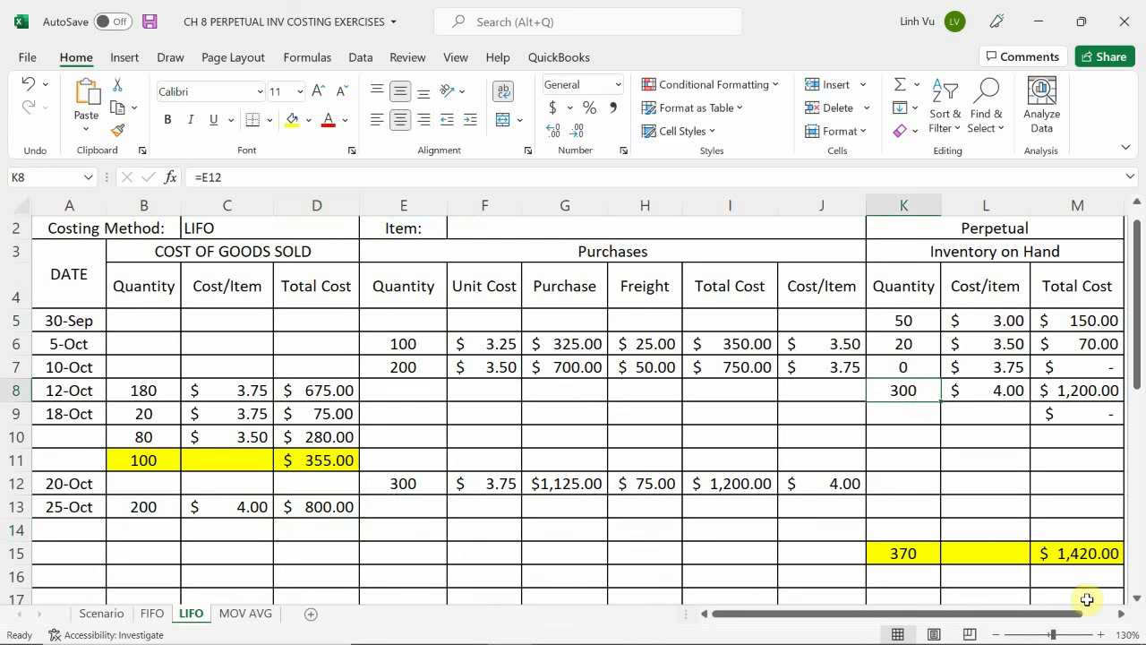
pyautogui.press('F2')
pyautogui.press('BackSpace')
pyautogui.press('BackSpace')
pyautogui.press('BackSpace')
pyautogui.write('200')
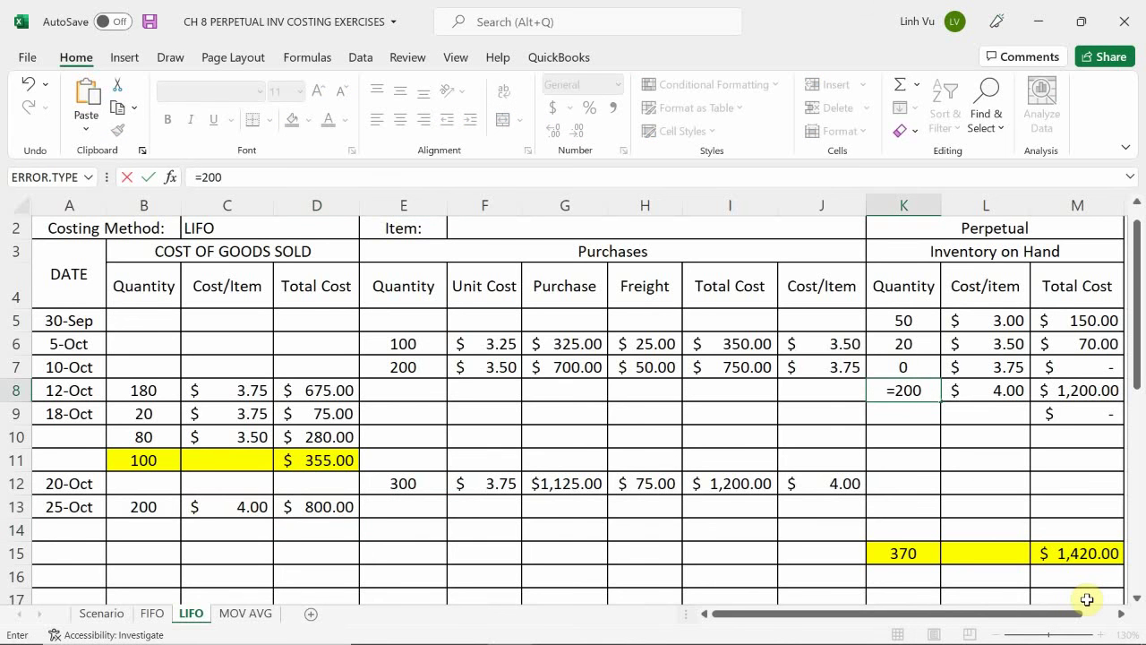
pyautogui.press('BackSpace')
pyautogui.press('BackSpace')
pyautogui.press('BackSpace')
pyautogui.write('300-200')
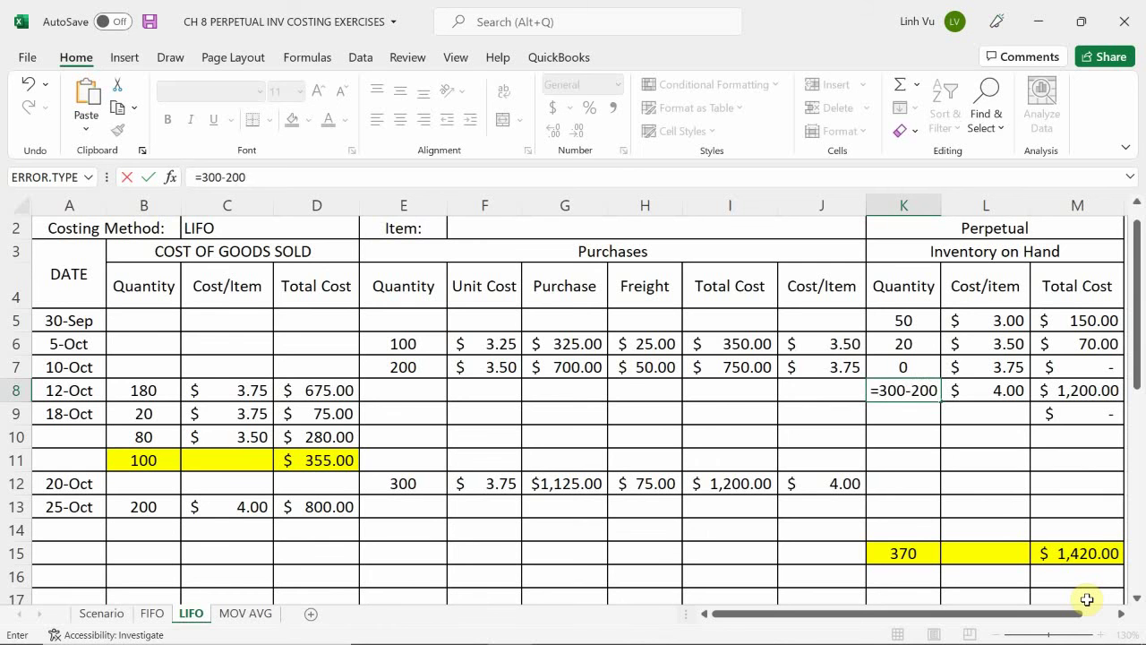
pyautogui.press('Return')
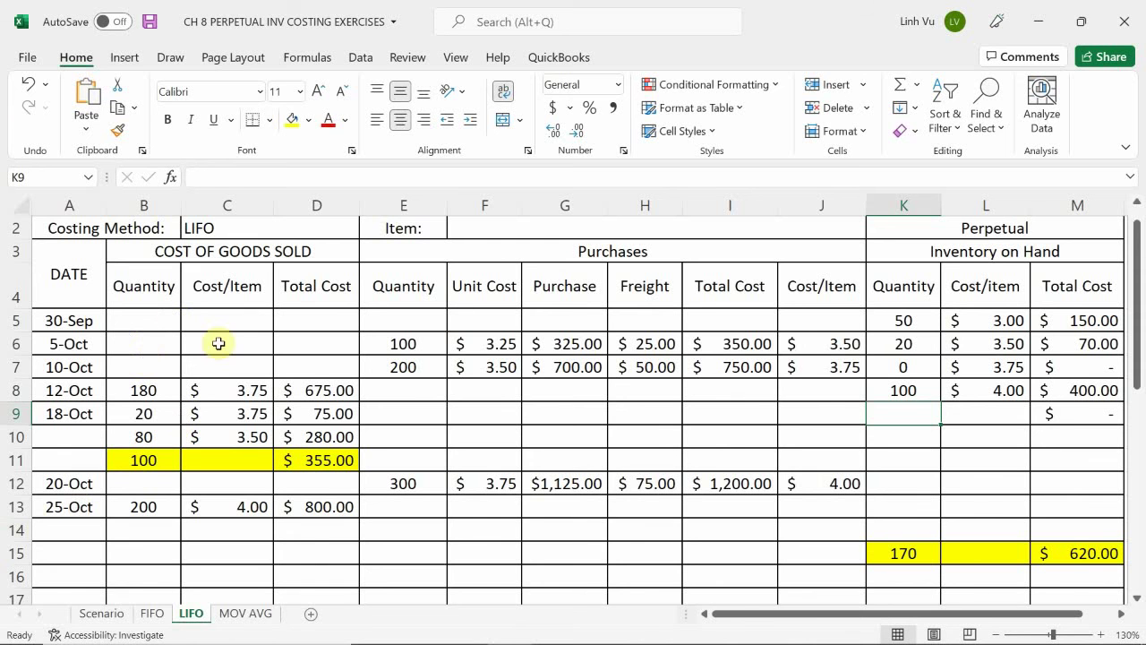
# Look up the next transaction on the Scenario sheet and enter the date 10/27 in A14 of the LIFO sheet
pyautogui.click(101, 615)
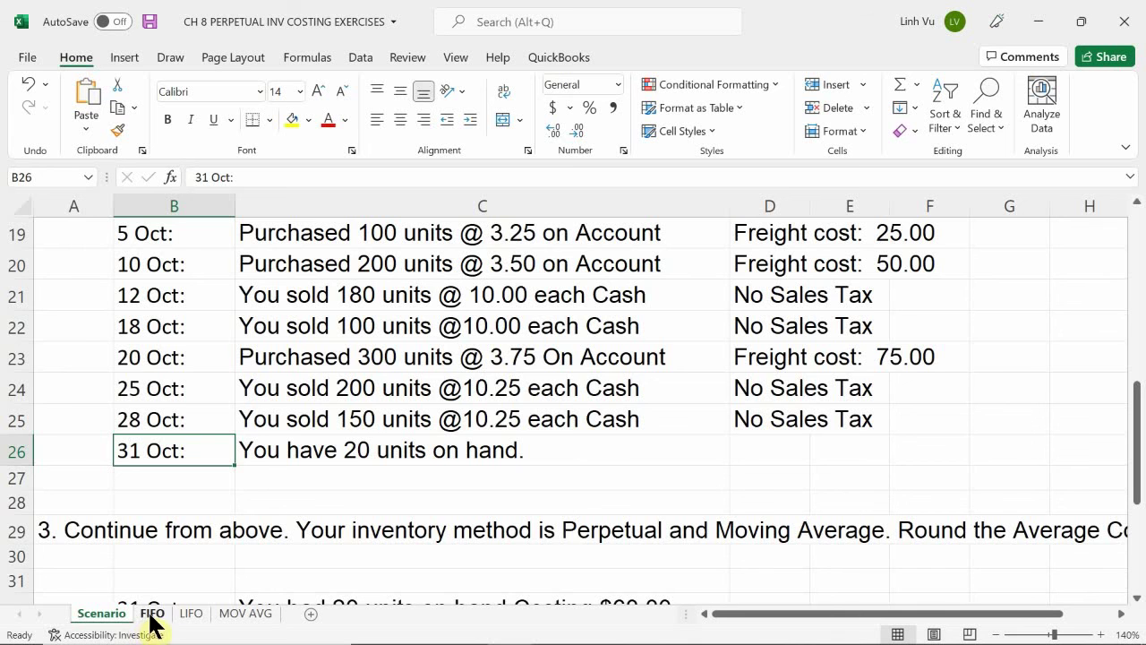
pyautogui.click(192, 615)
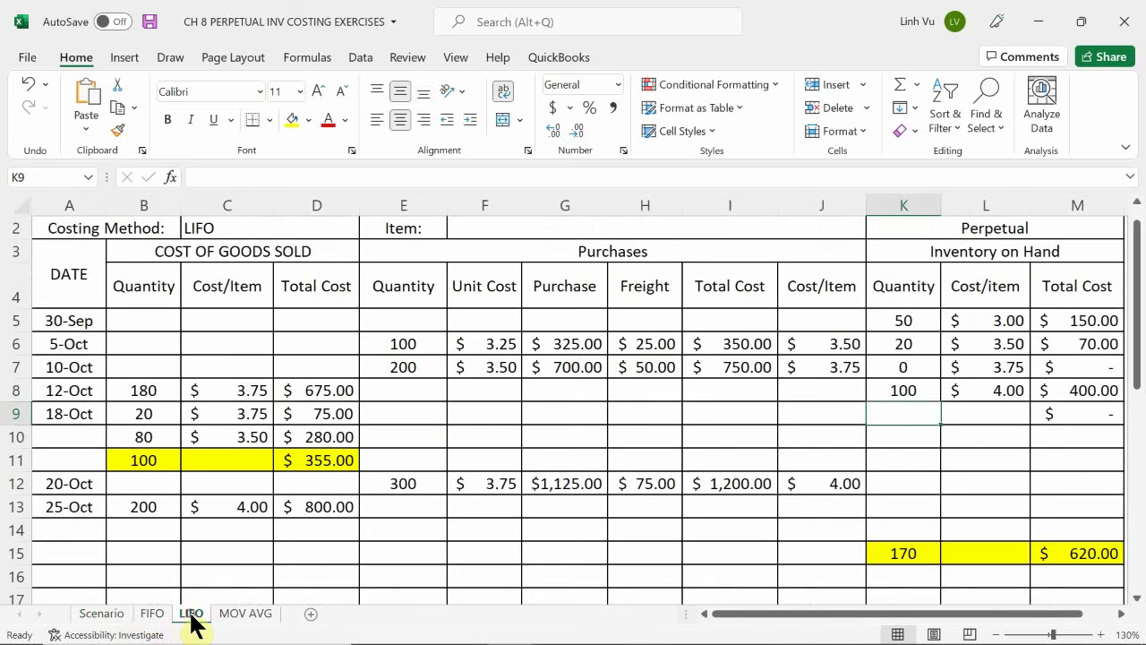
pyautogui.click(85, 539)
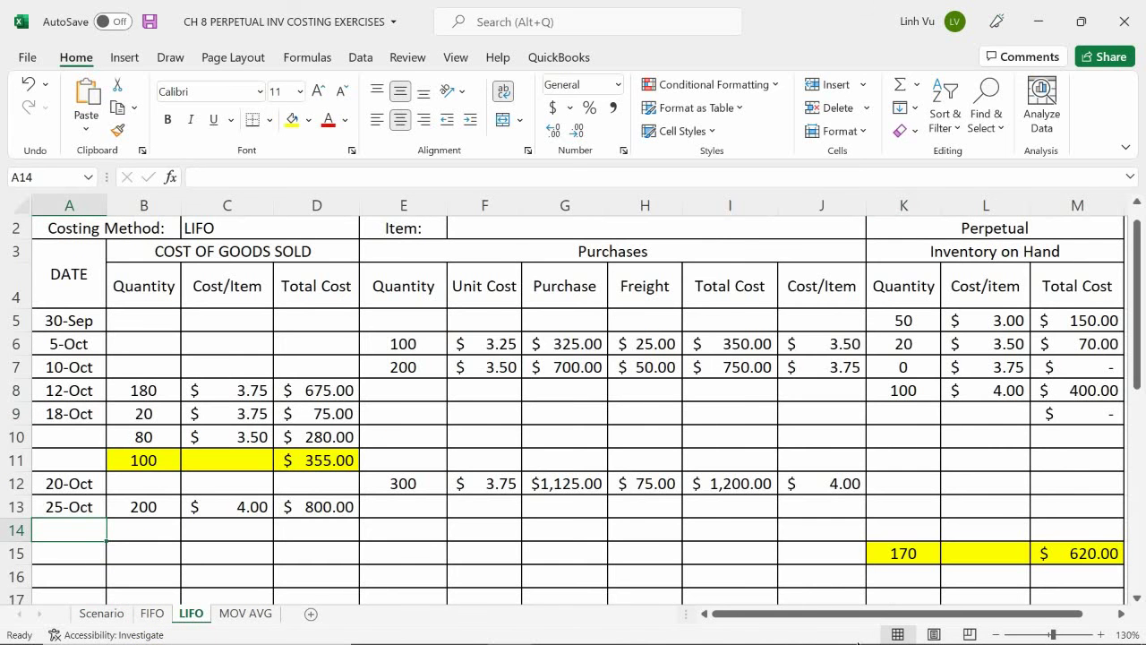
pyautogui.write('10/27')
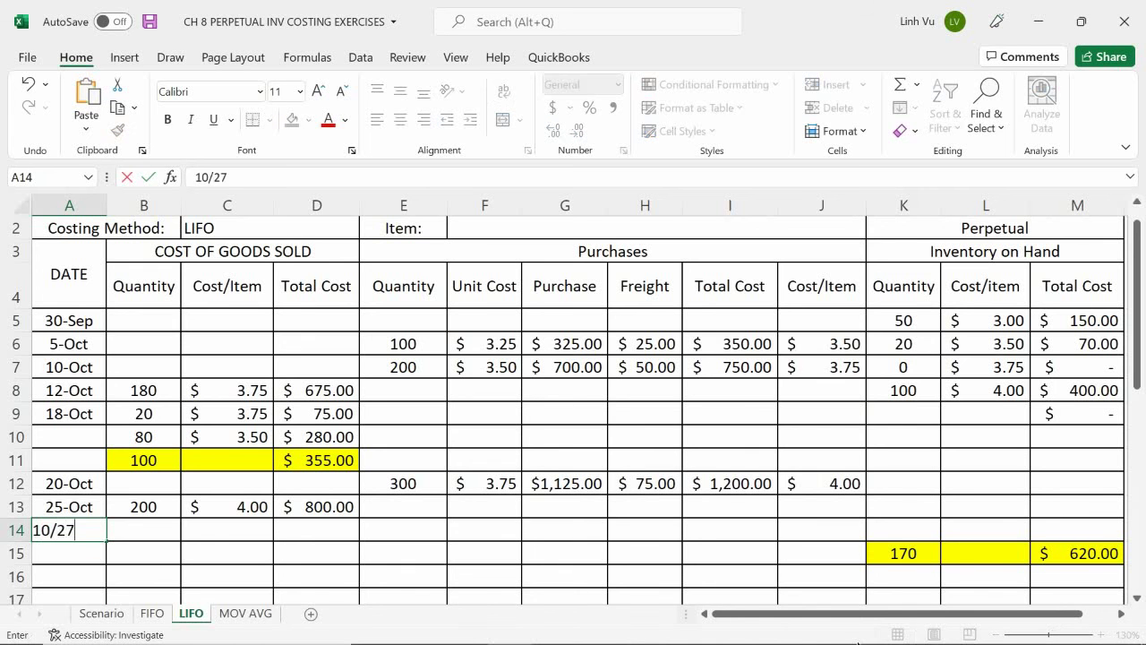
pyautogui.press('Return')
# Enter 150 as the 27-Oct sold quantity in B14 and review the inventory layers on hand
pyautogui.click(143, 530)
pyautogui.write('150')
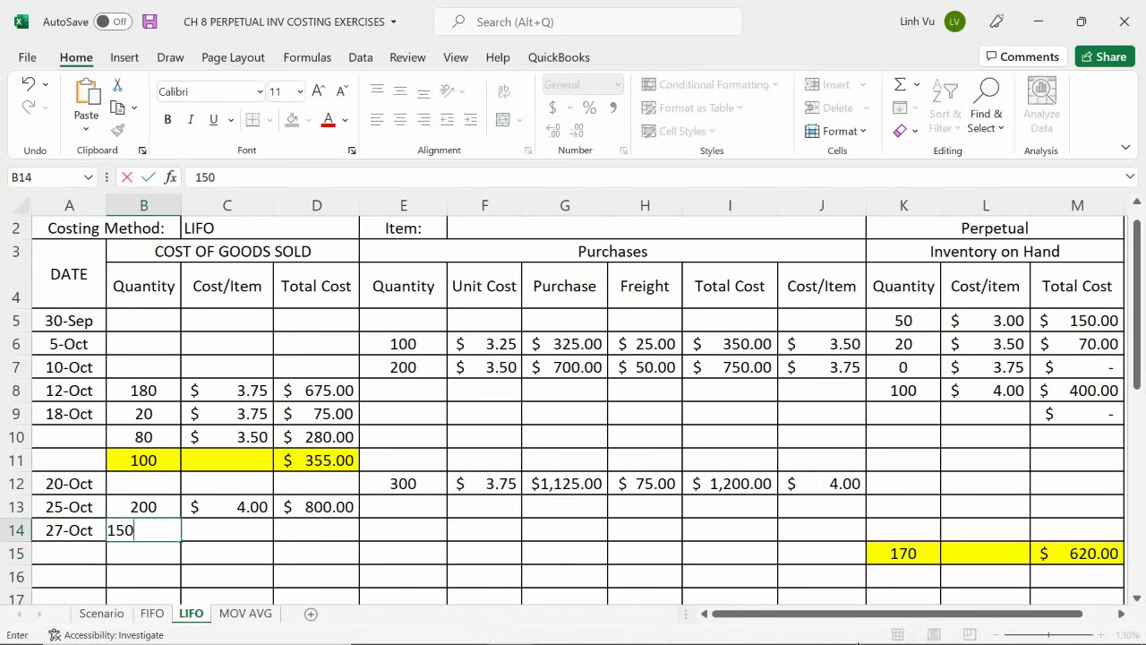
pyautogui.press('Return')
pyautogui.press('Down')
pyautogui.press('Down')
pyautogui.press('Down')
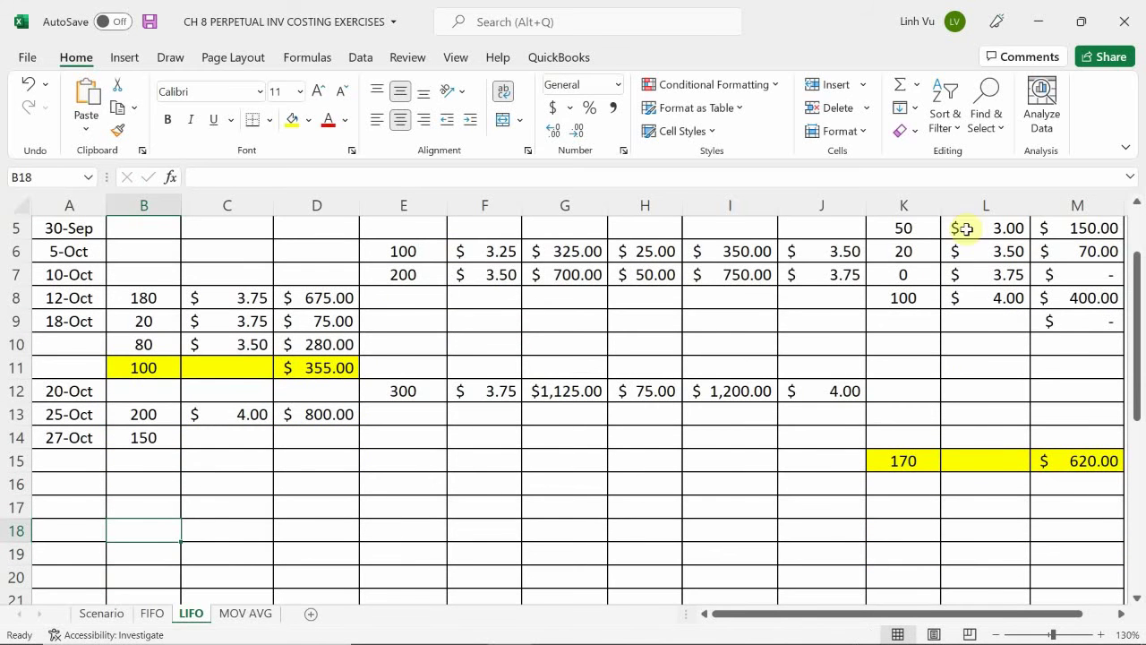
pyautogui.scroll(1, 973, 333)
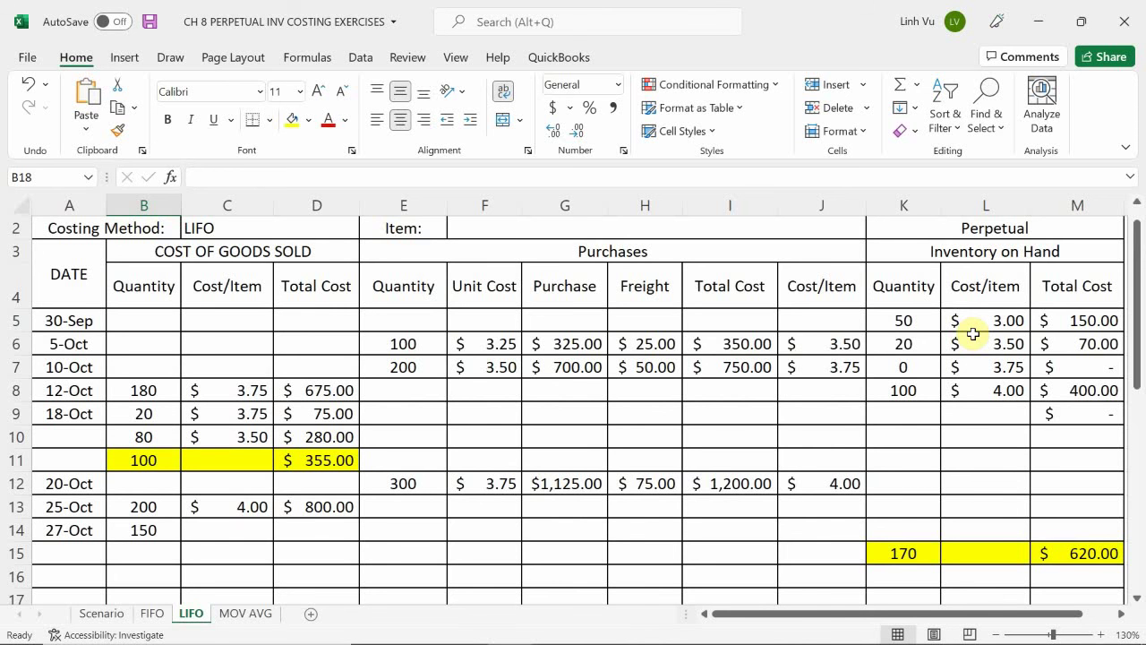
# Change the 27-Oct sold quantity in B14 to 100
pyautogui.click(136, 527)
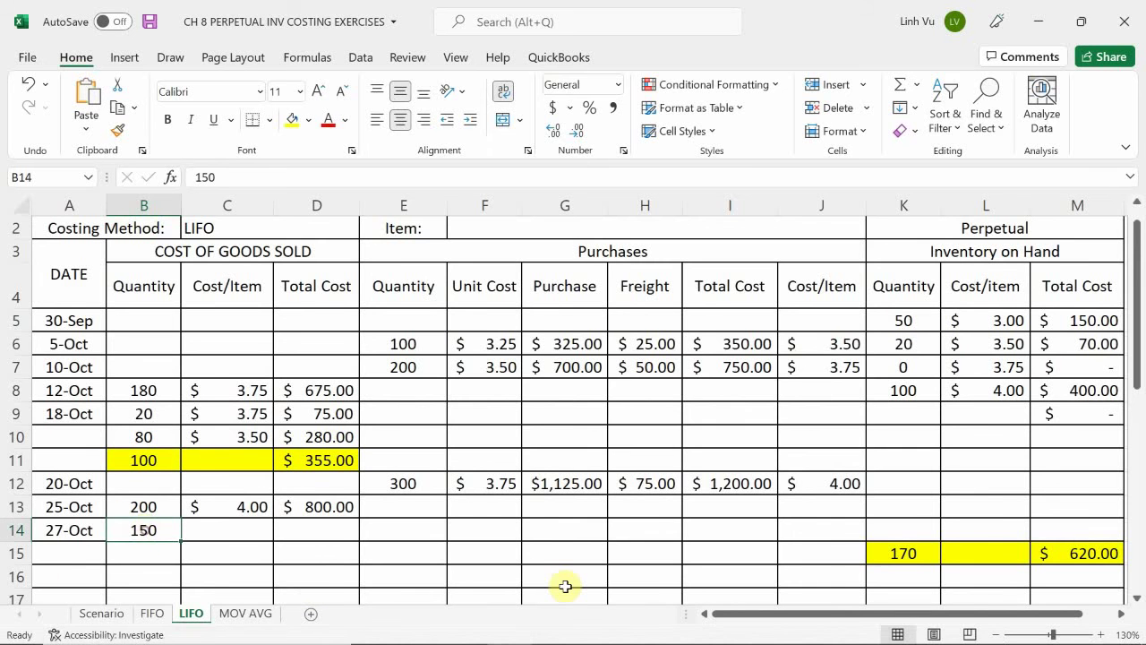
pyautogui.write('100')
pyautogui.press('Tab')
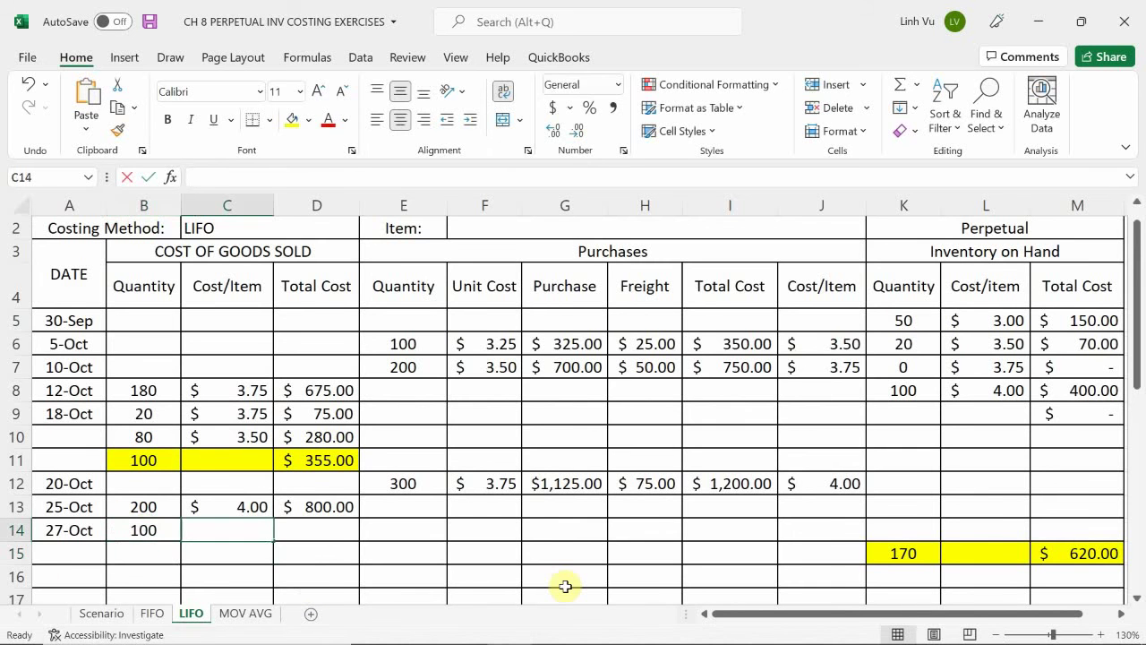
# Link the 27-Oct cost per item in C14 to L8 and copy the total cost formula from D13 into D14
pyautogui.write('=')
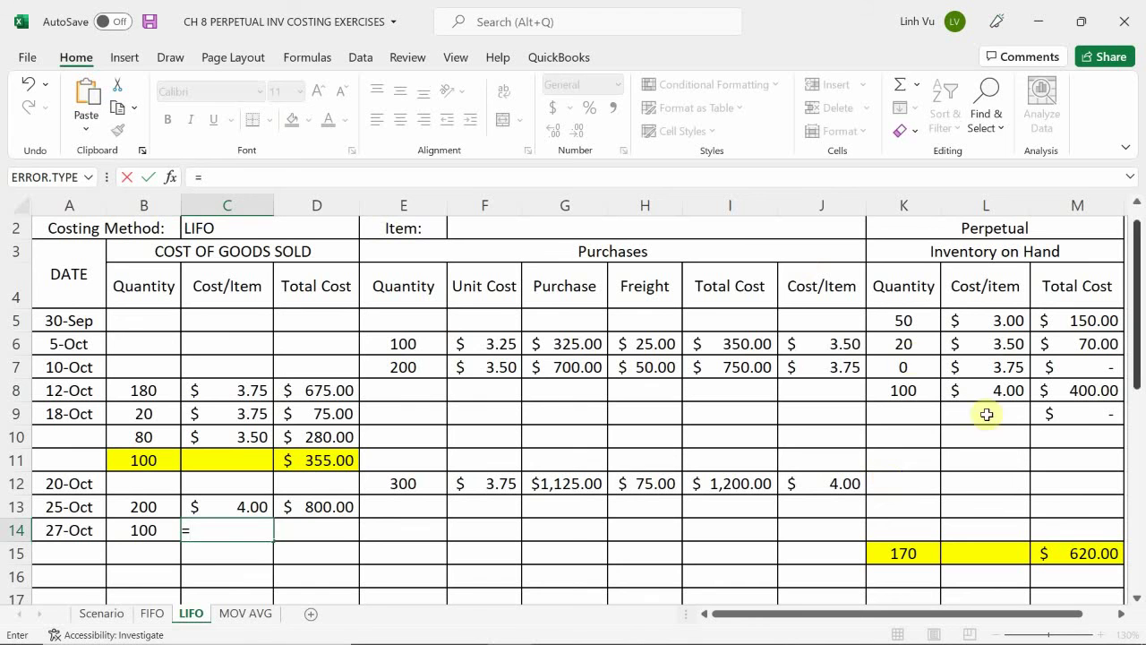
pyautogui.click(999, 389)
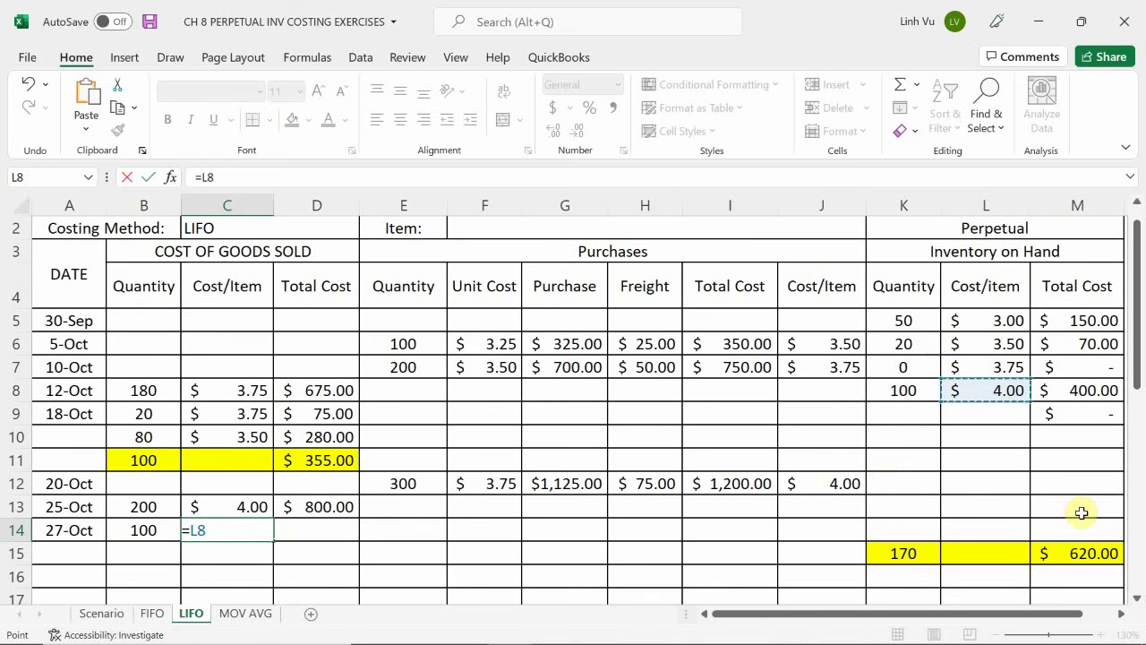
pyautogui.press('Tab')
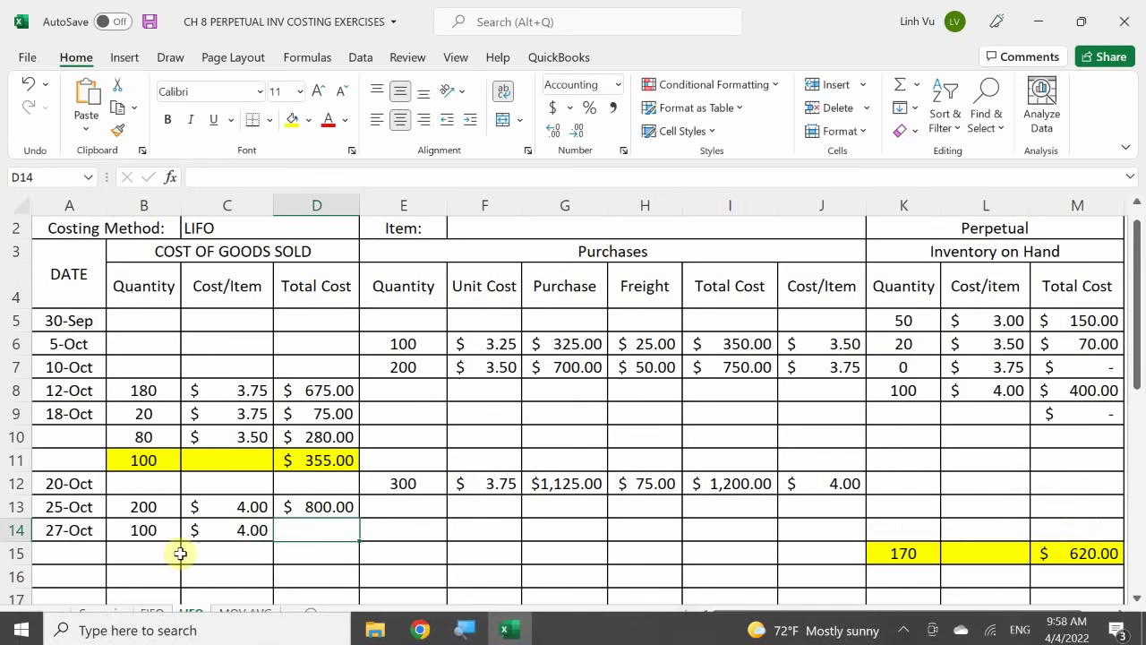
pyautogui.click(314, 507)
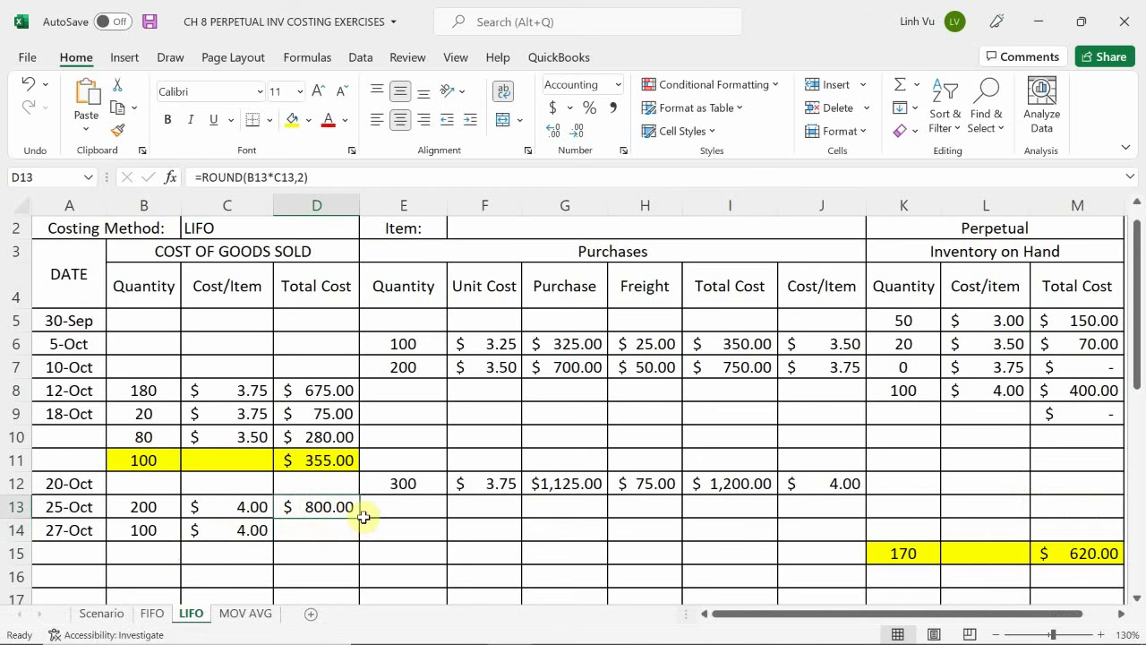
pyautogui.moveTo(361, 518); pyautogui.dragTo(360, 542)
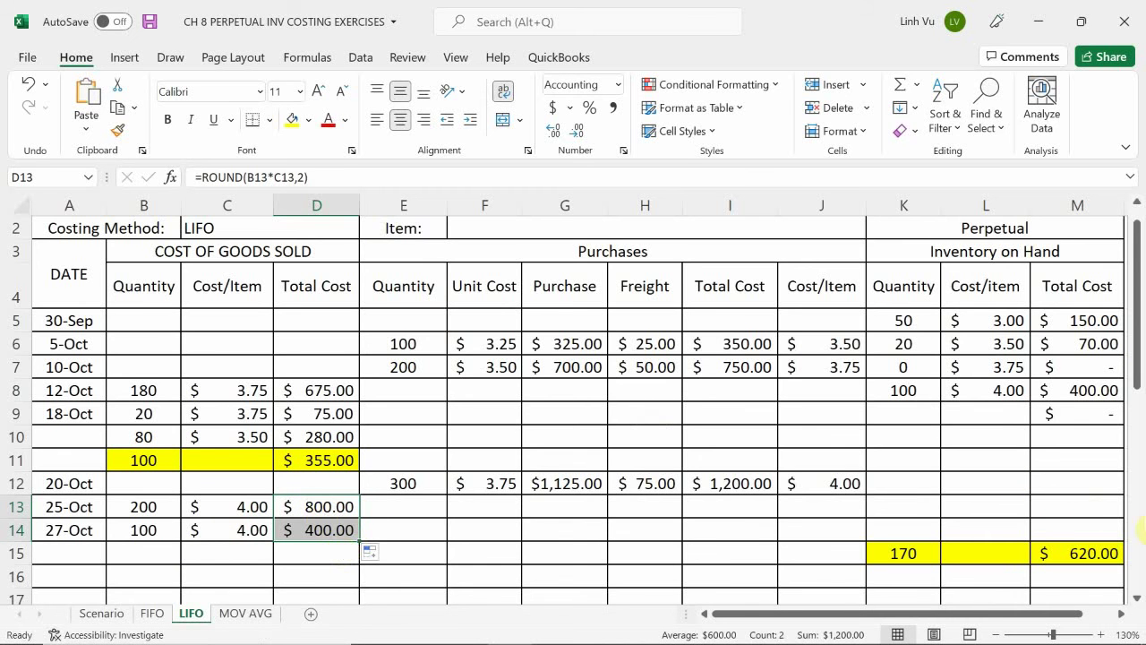
# Change the inventory-on-hand quantity formula in K8 to =300-300 to deduct the 27-Oct units
pyautogui.click(918, 392)
pyautogui.doubleClick(917, 391)
pyautogui.press('BackSpace')
pyautogui.press('BackSpace')
pyautogui.press('BackSpace')
pyautogui.write('300')
pyautogui.press('Return')
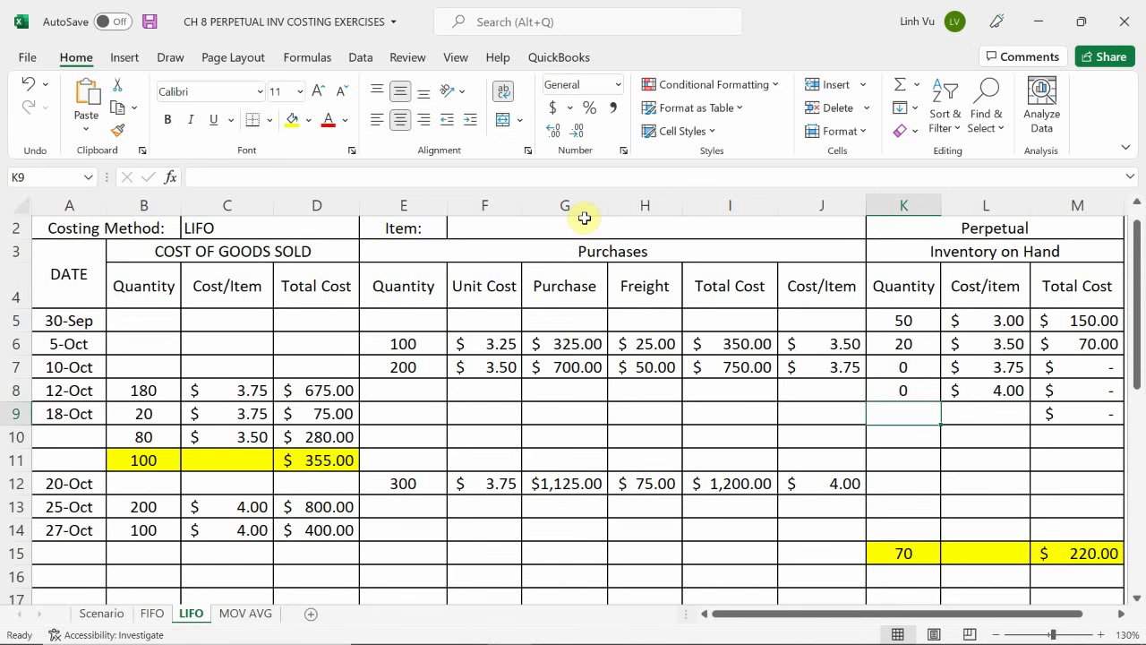
# Recheck the 150-unit sale on the Scenario sheet and enter 20 as its second-layer quantity in B15 of the LIFO sheet
pyautogui.click(106, 616)
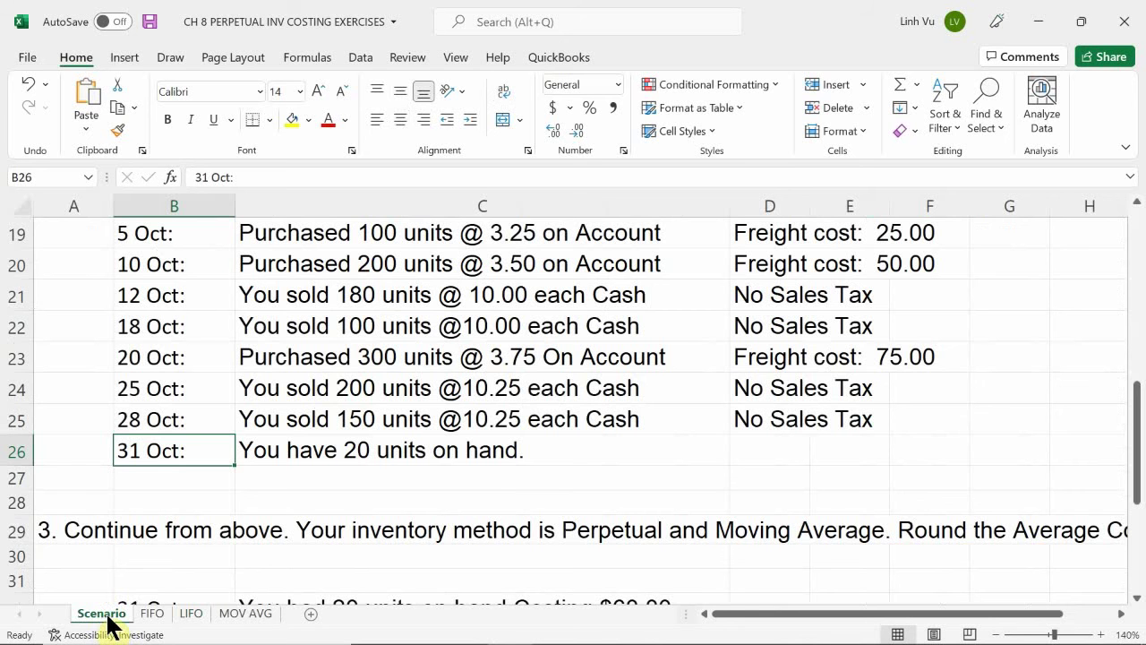
pyautogui.click(191, 616)
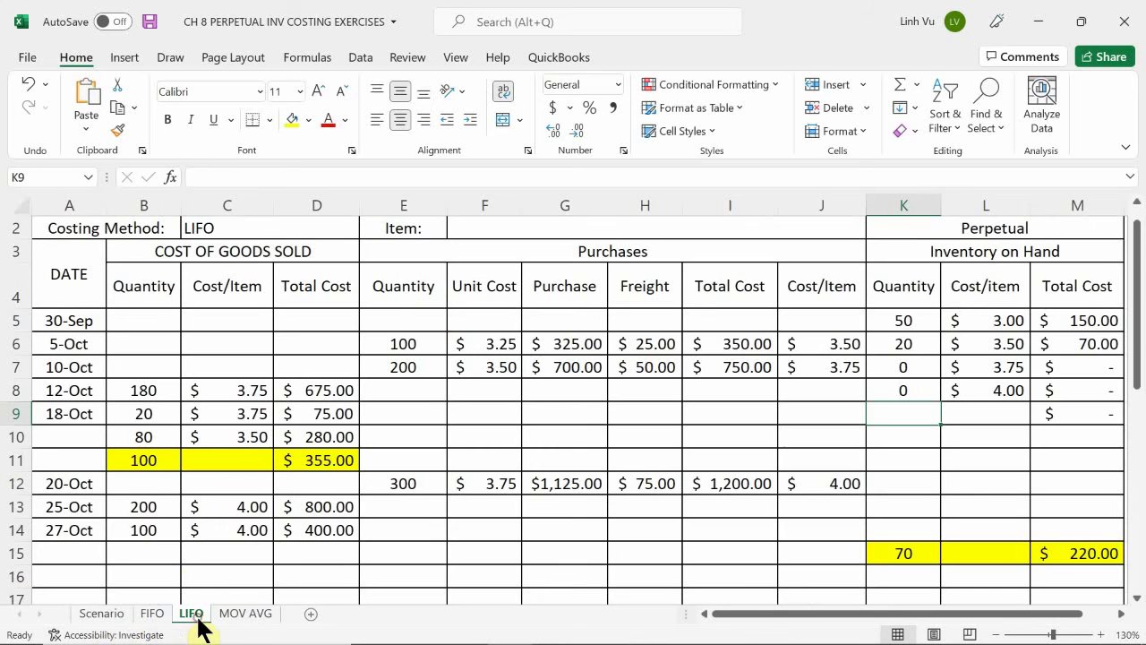
pyautogui.click(130, 556)
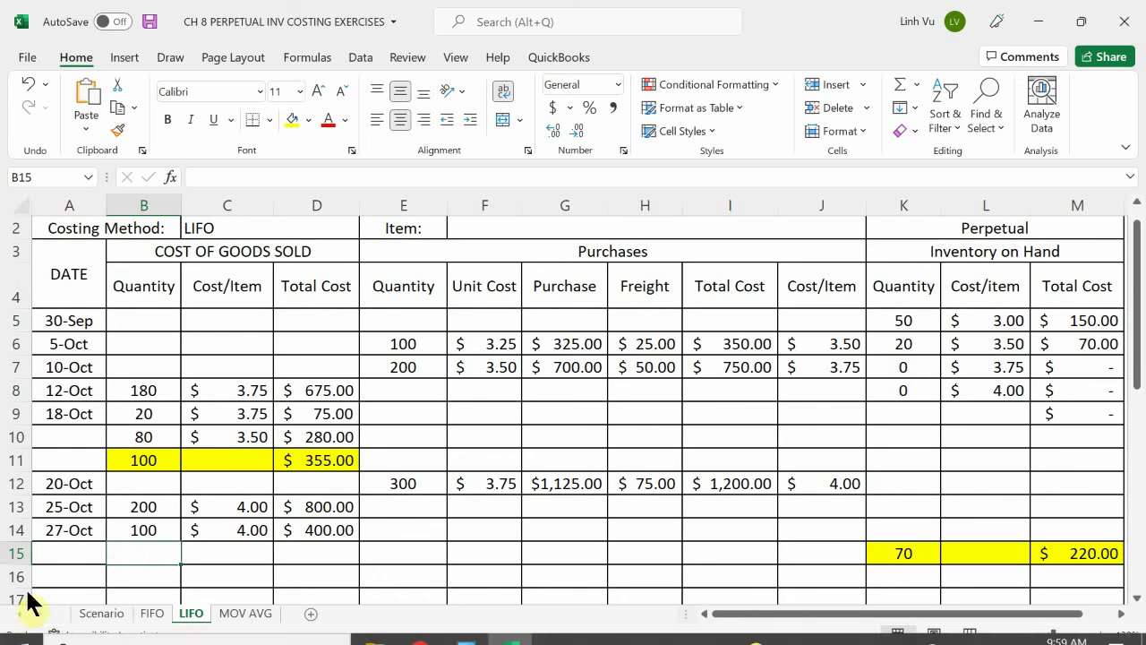
pyautogui.write('20')
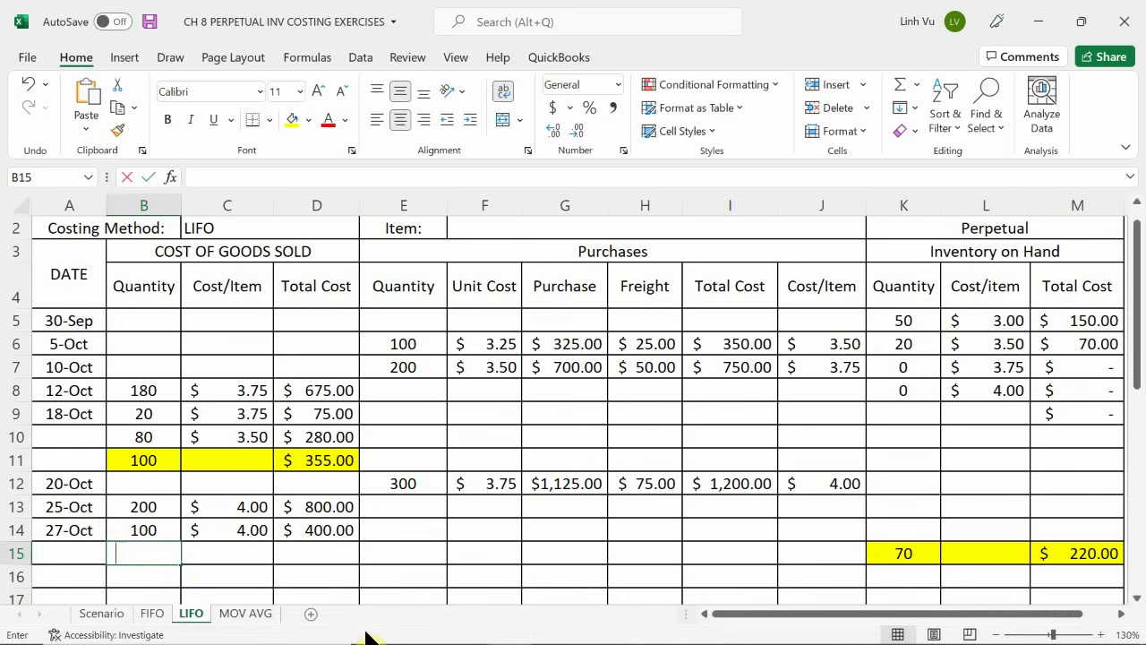
pyautogui.press('Tab')
# Link the cost per item in C15 to L6 and copy the total cost formula from D14 into D15
pyautogui.write('=')
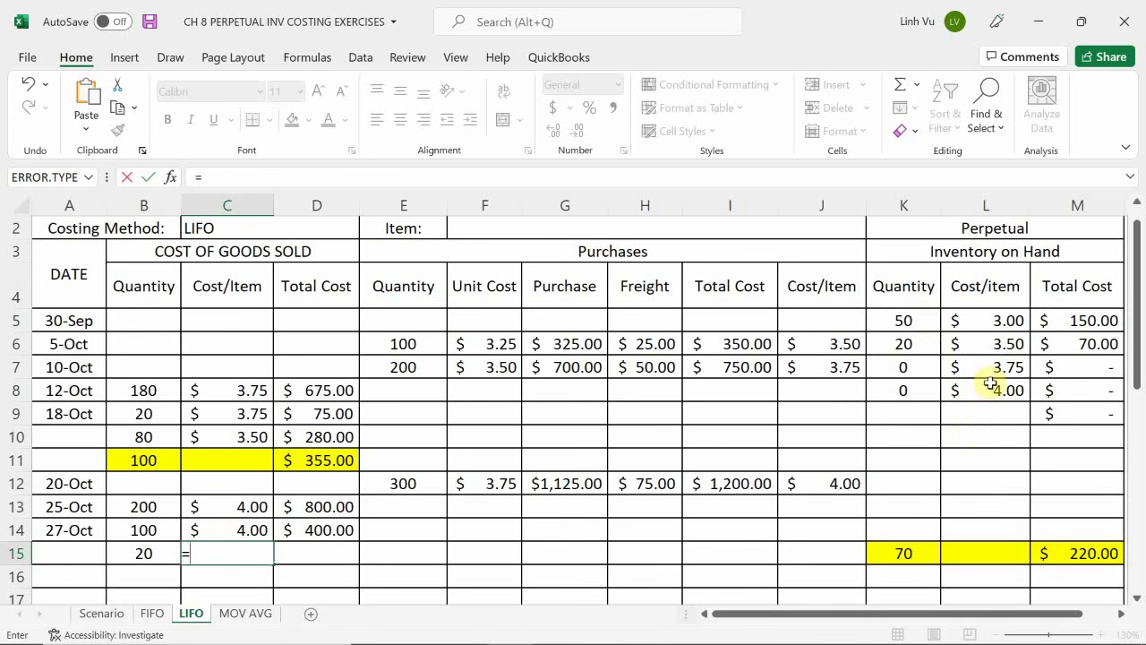
pyautogui.click(986, 348)
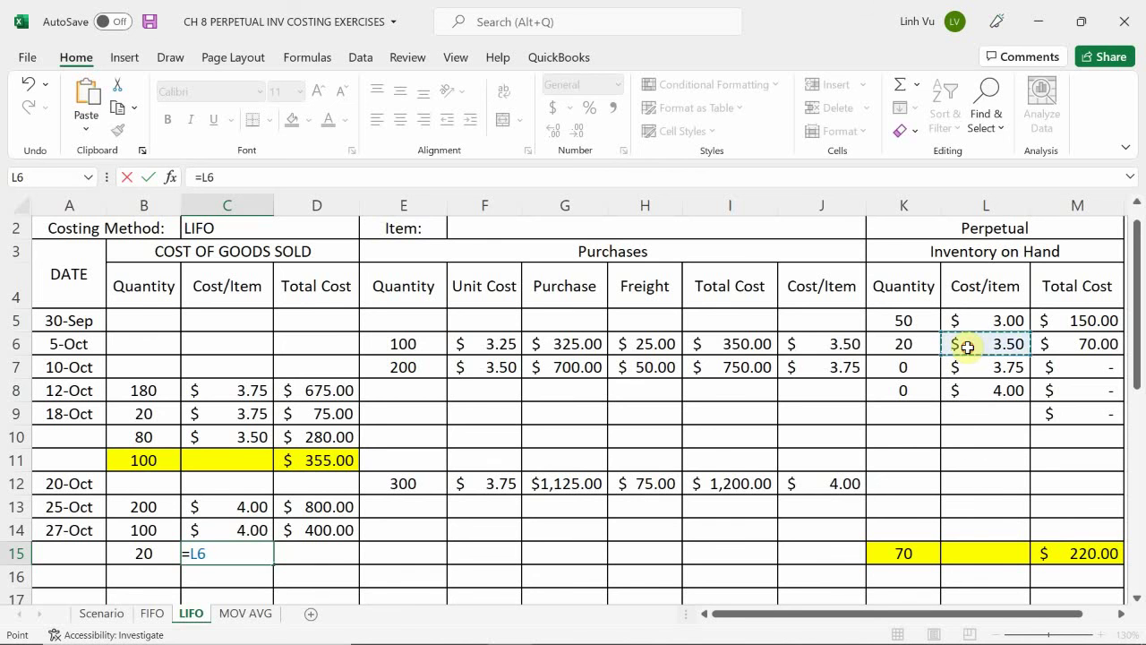
pyautogui.press('Return')
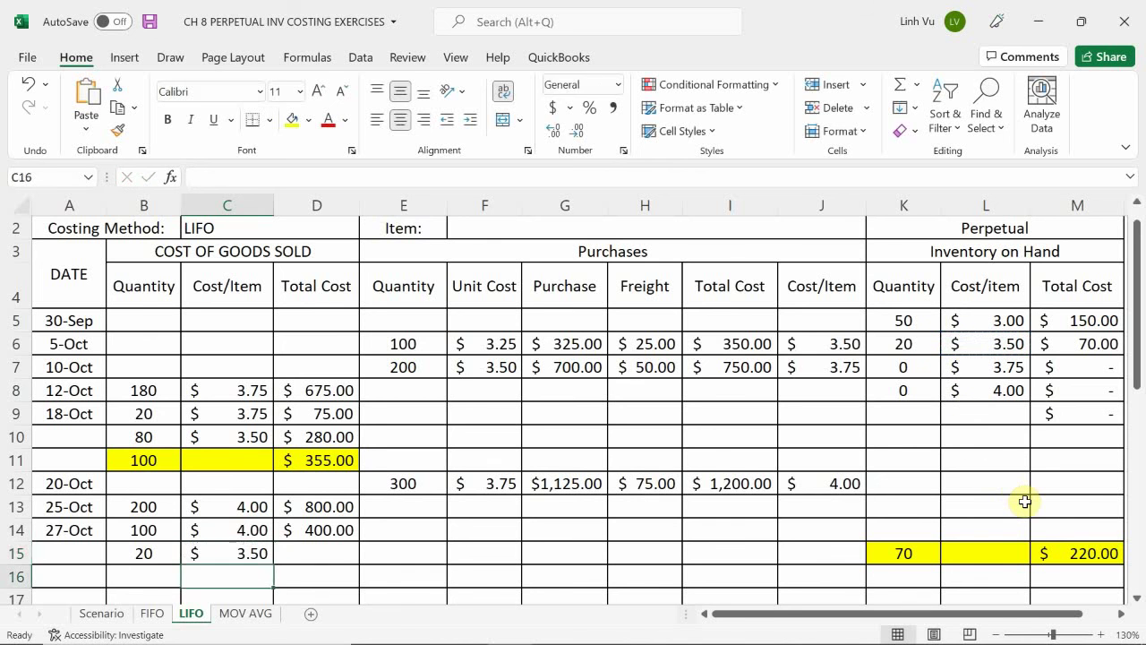
pyautogui.press('Right')
pyautogui.press('Up')
pyautogui.moveTo(110, 638)
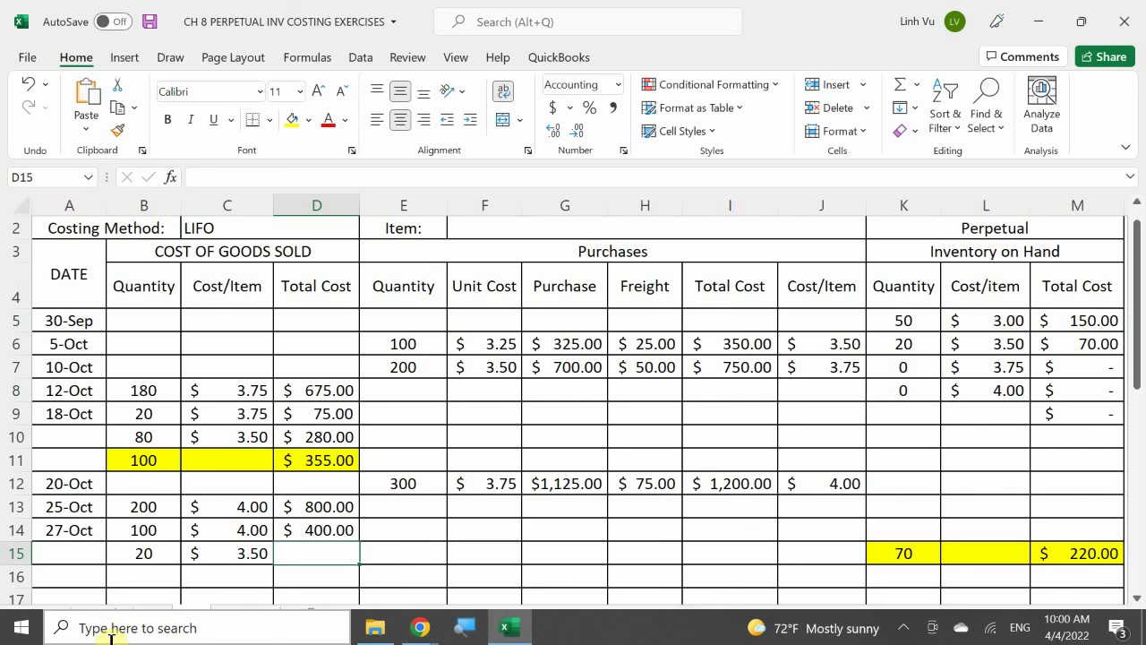
pyautogui.click(305, 528)
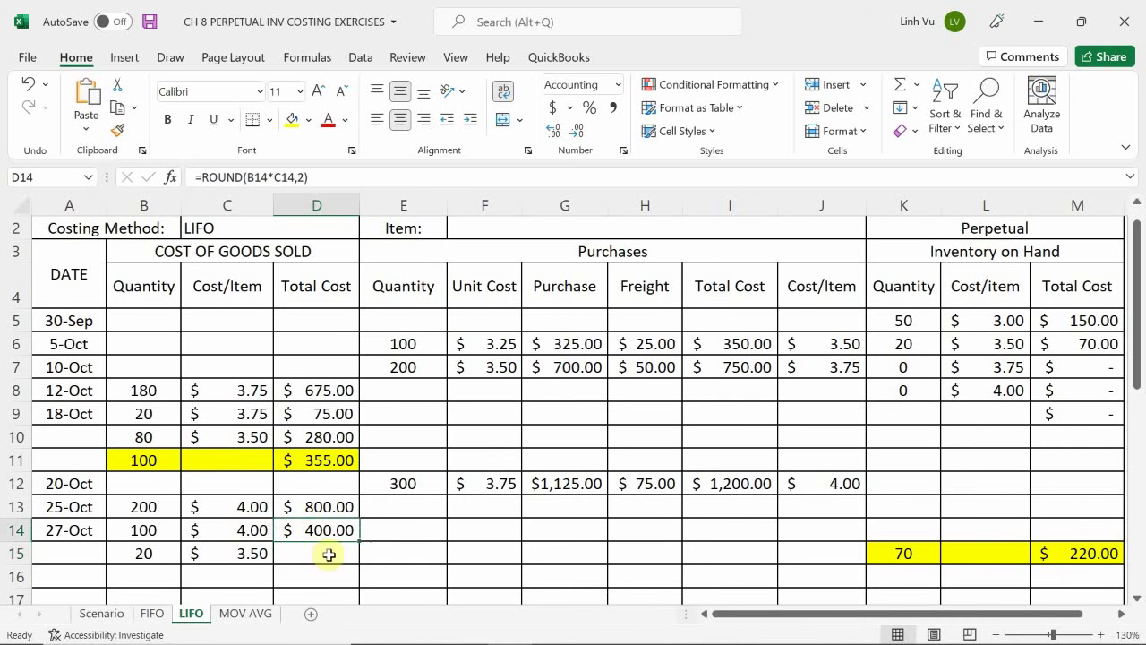
pyautogui.moveTo(360, 542); pyautogui.dragTo(361, 560)
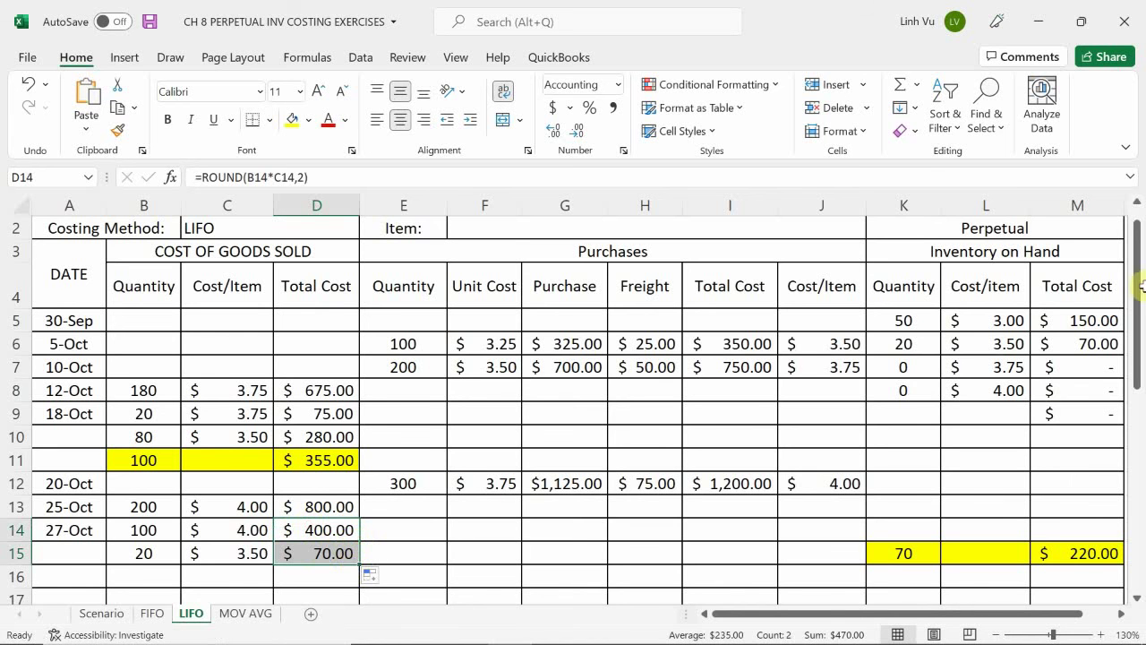
# Set the 5-Oct layer's inventory-on-hand quantity in K6 to 0
pyautogui.click(907, 344)
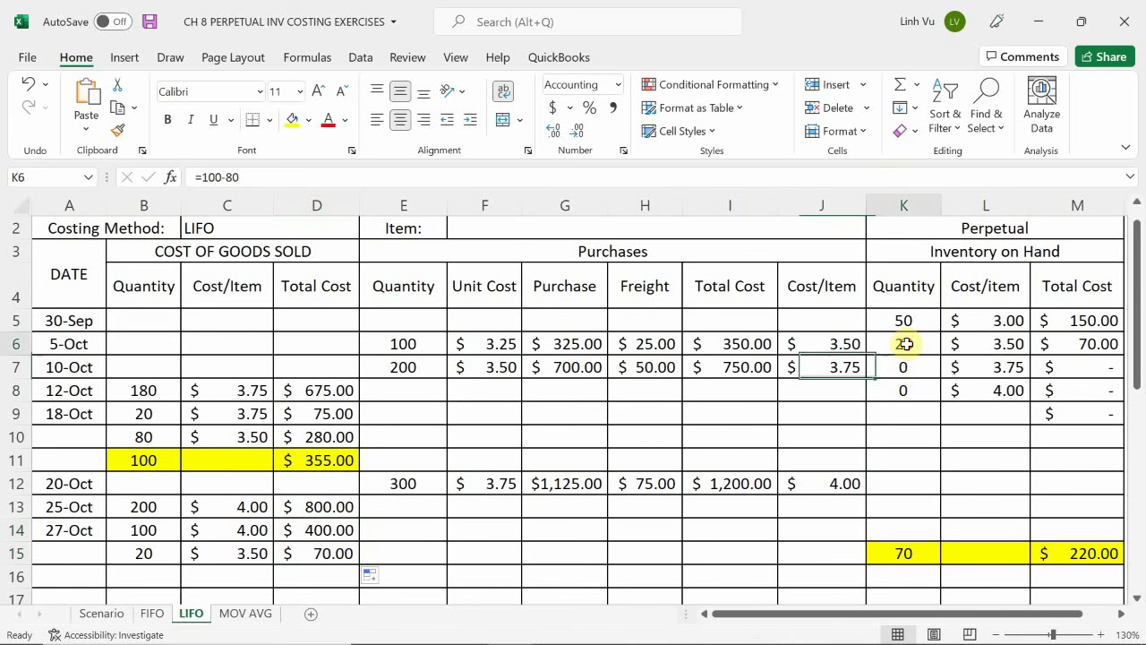
pyautogui.write('0')
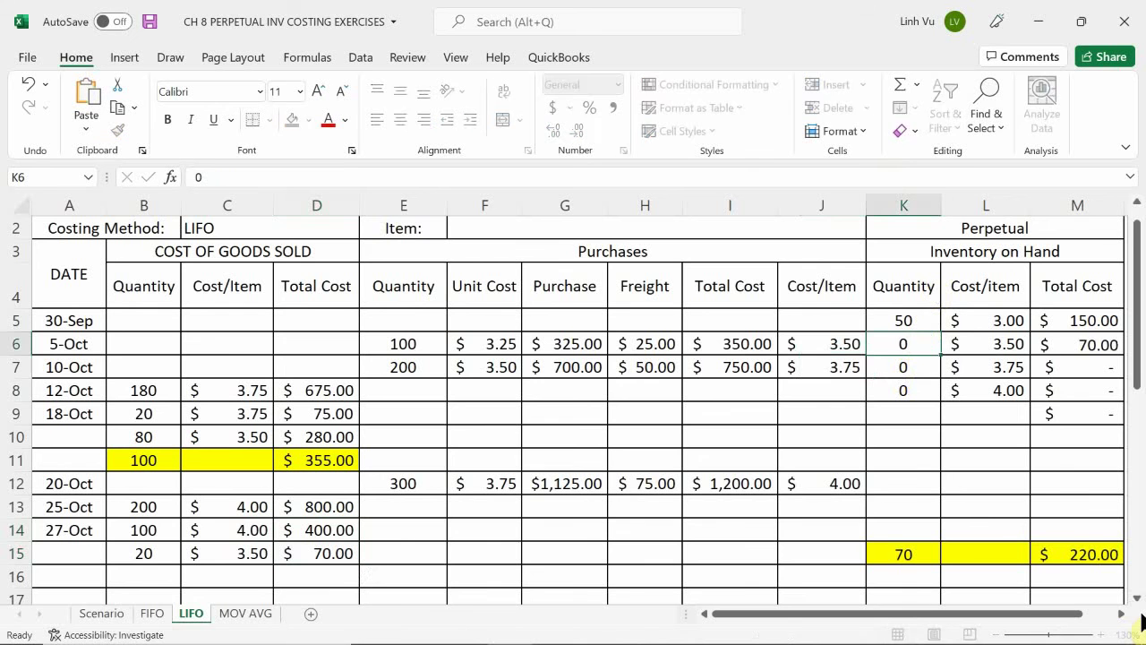
pyautogui.press('Return')
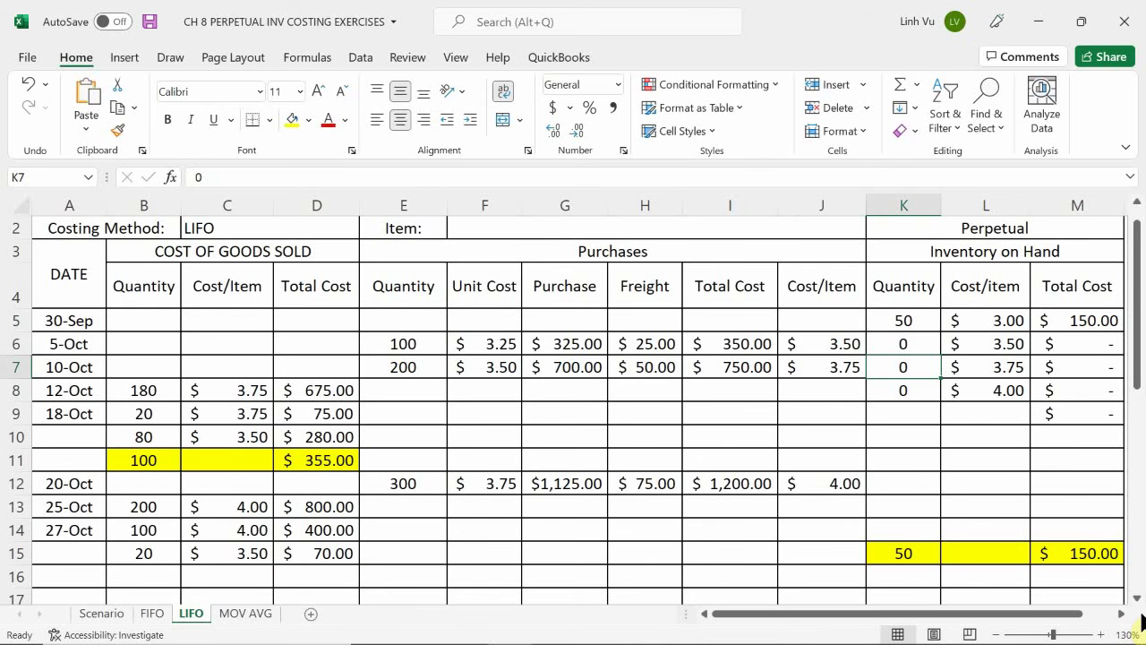
# Enter 30 in B16 as the third-layer quantity of the 27-Oct sale
pyautogui.scroll(-1, 197, 497)
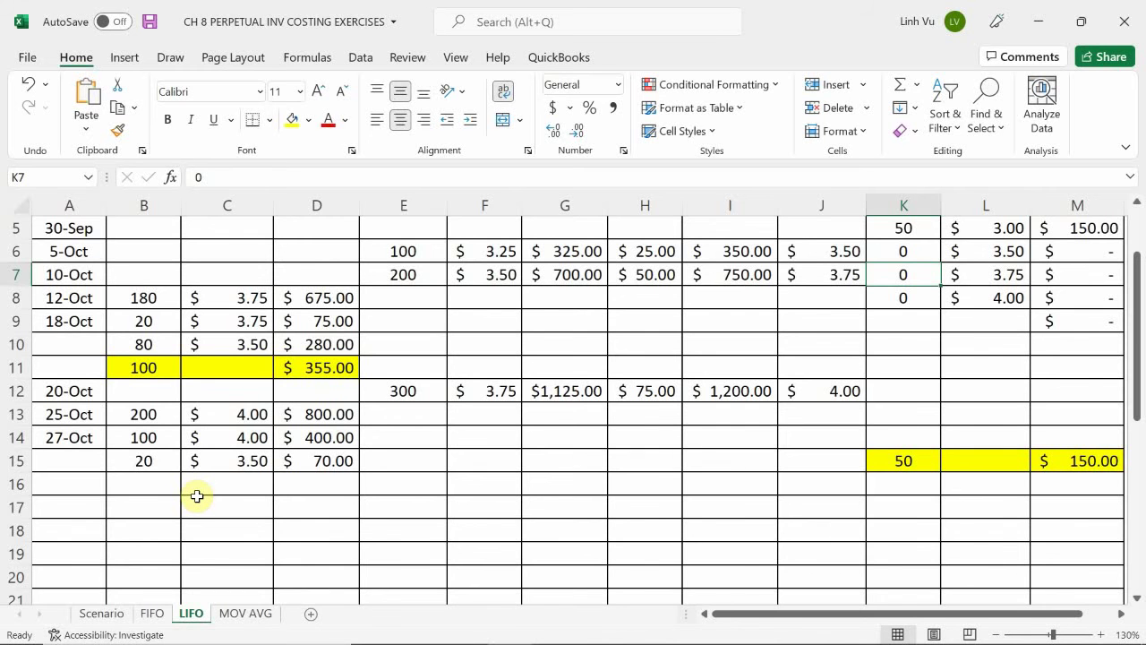
pyautogui.scroll(1, 197, 496)
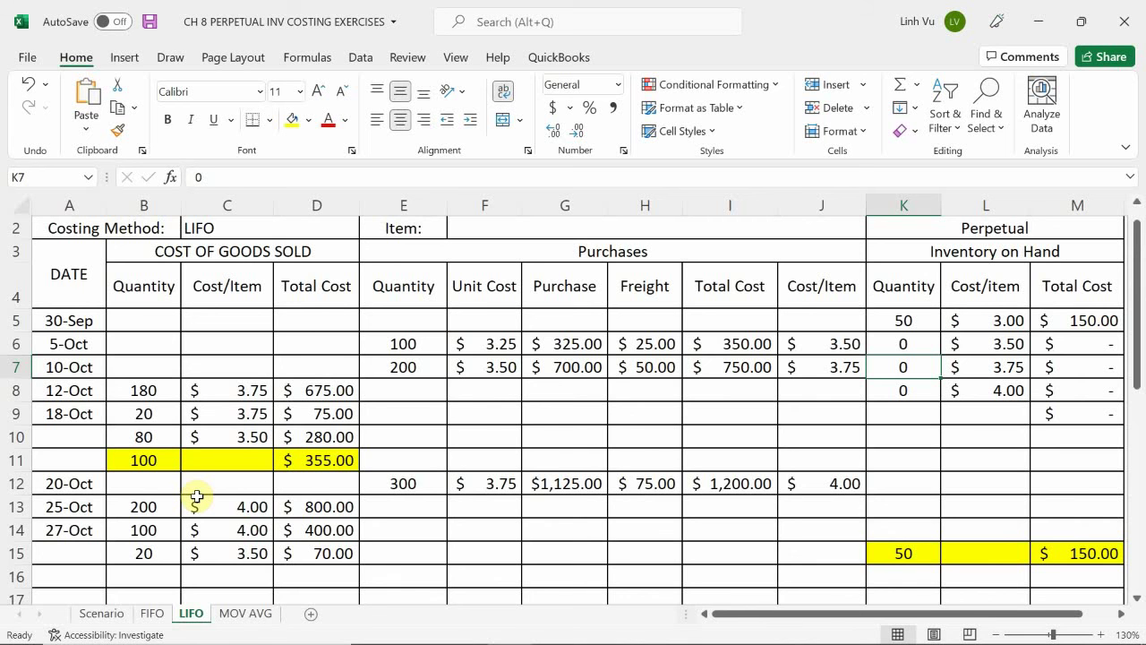
pyautogui.click(159, 576)
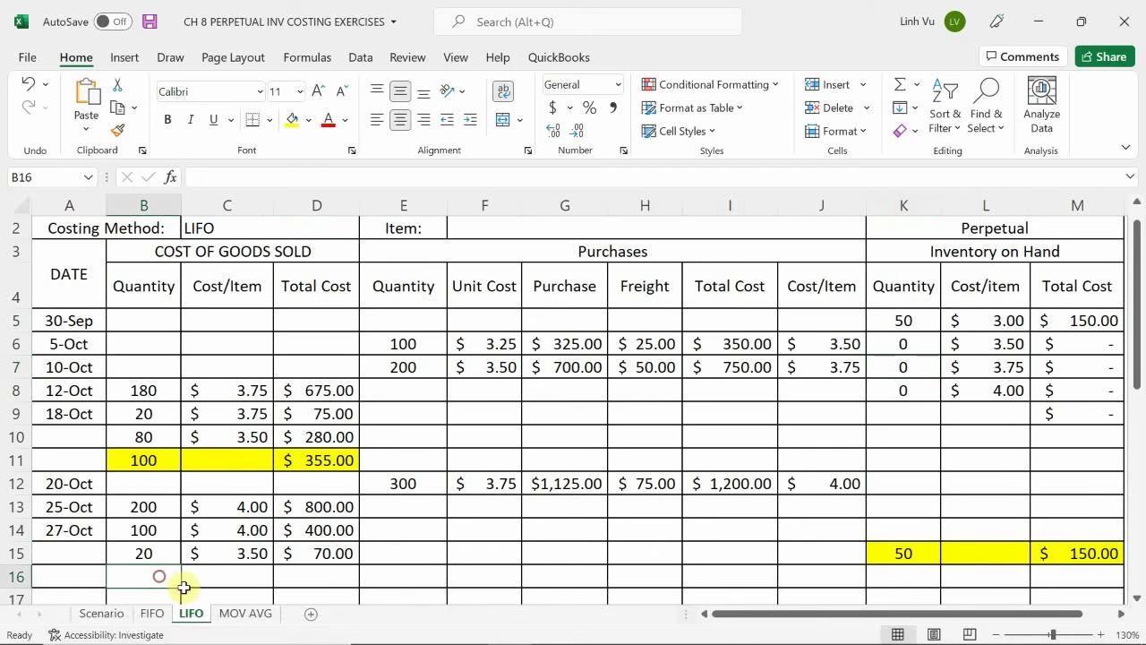
pyautogui.write('30')
pyautogui.press('Return')
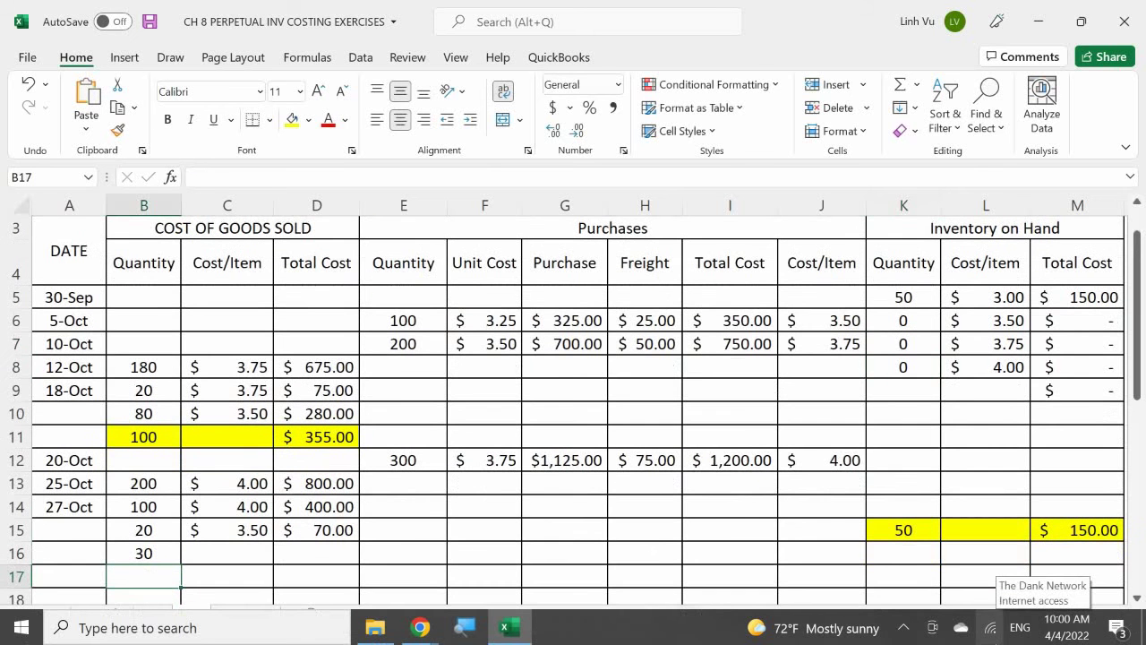
# Link the cost per item in C16 to L5 and copy the total cost formula from D15 into D16
pyautogui.press('Right')
pyautogui.press('Up')
pyautogui.write('=')
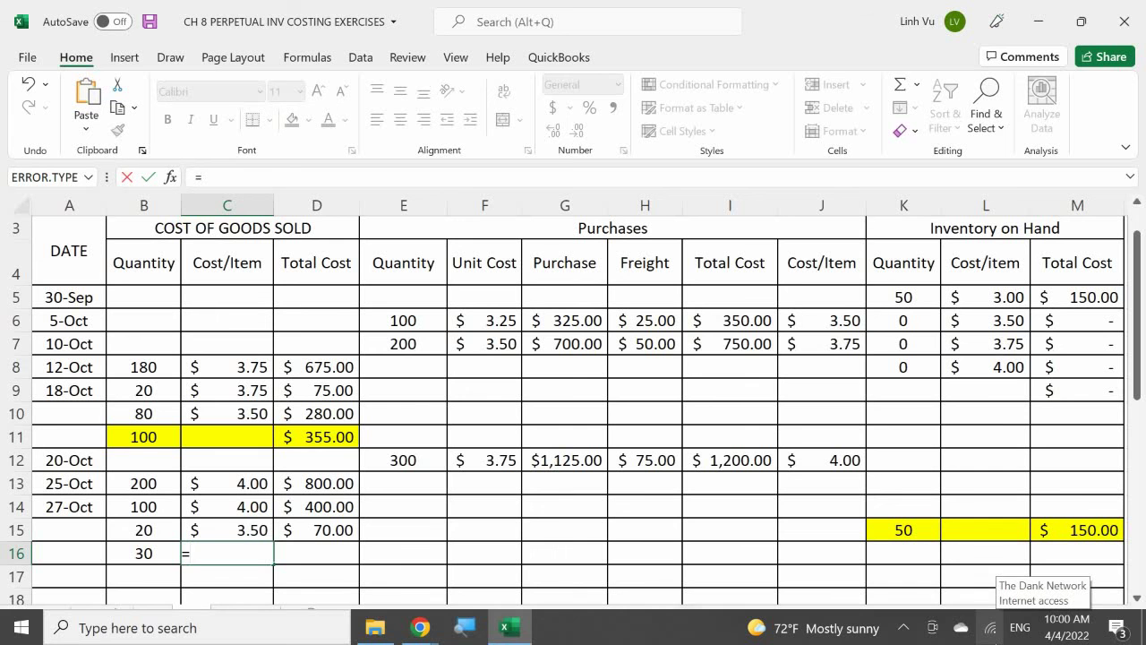
pyautogui.click(983, 299)
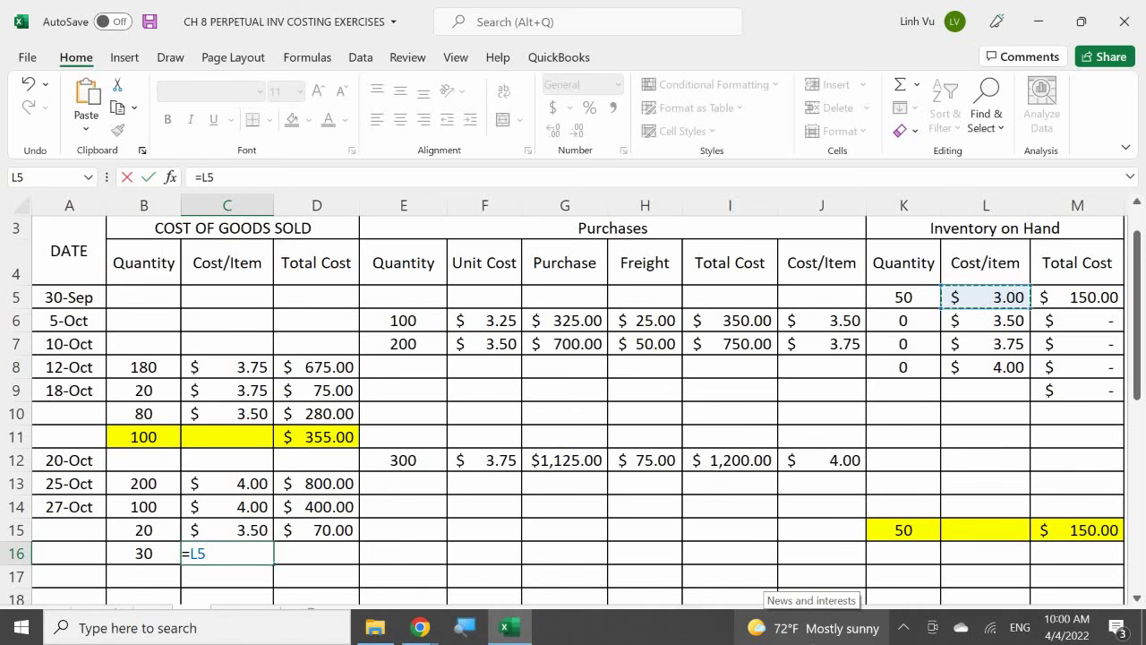
pyautogui.press('Return')
pyautogui.click(316, 553)
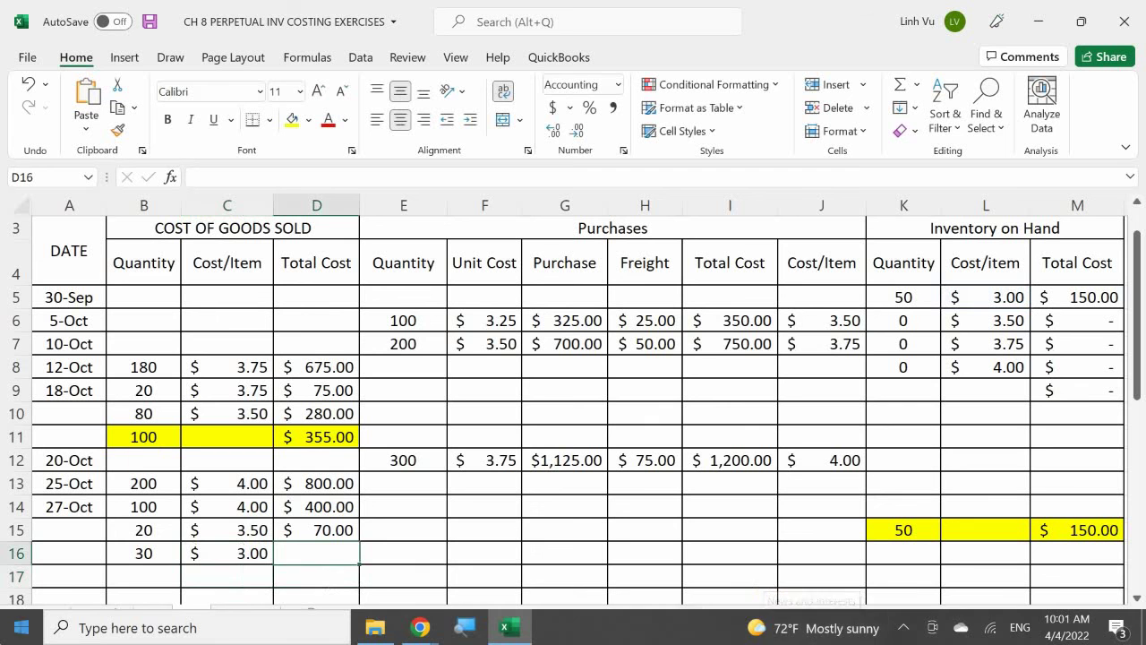
pyautogui.click(325, 529)
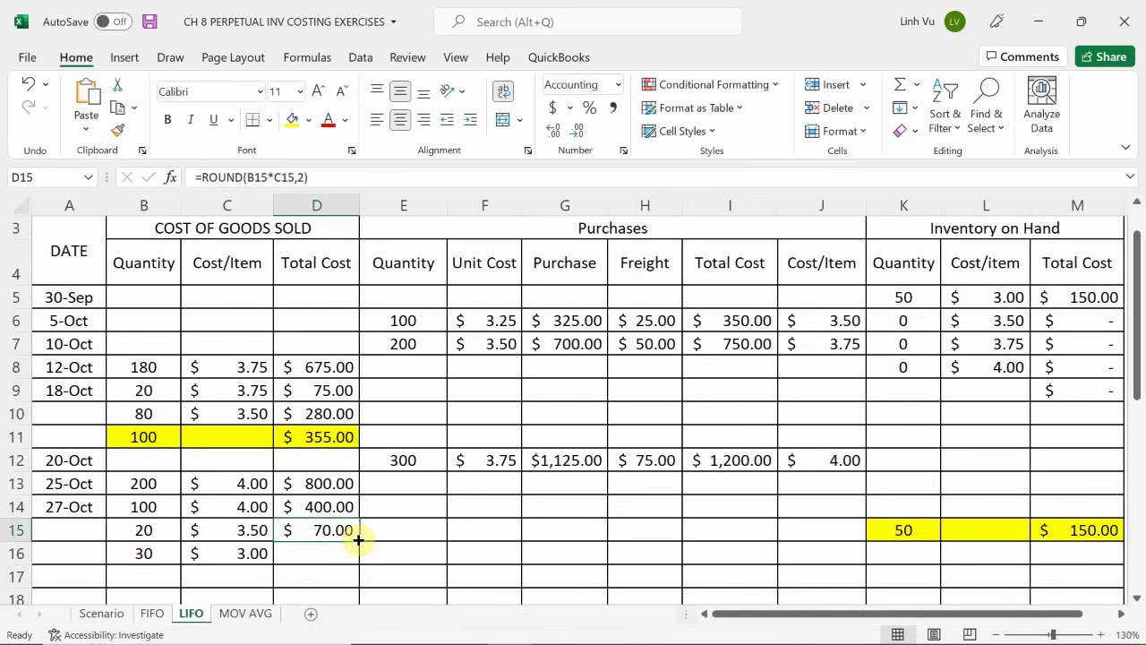
pyautogui.moveTo(358, 540); pyautogui.dragTo(355, 561)
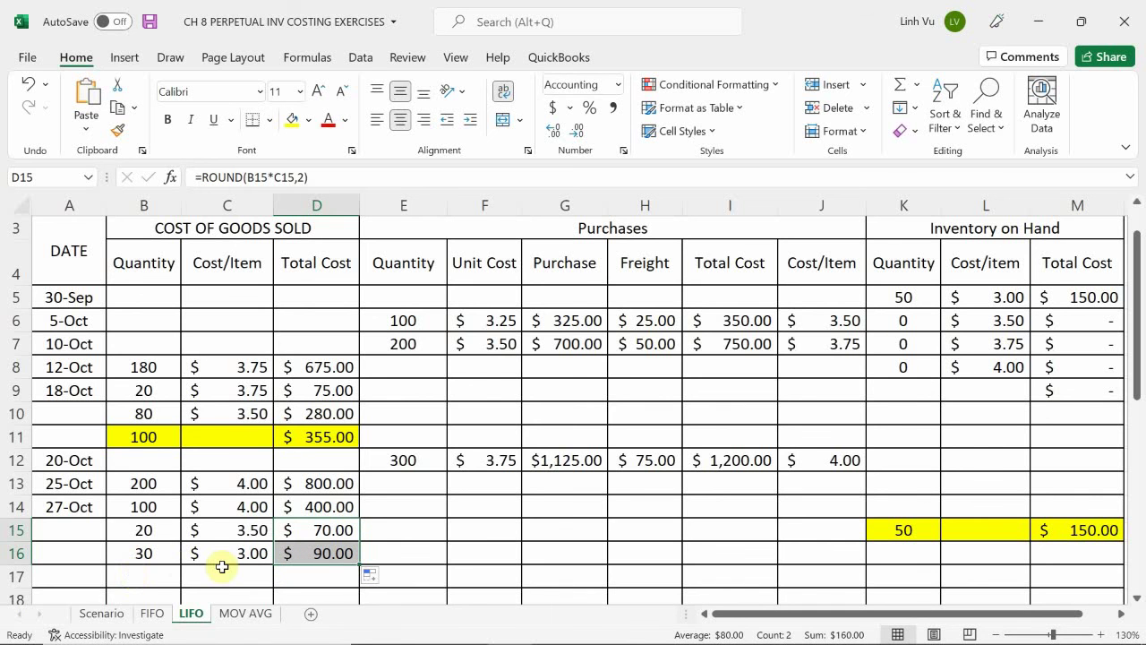
# Total the 27-Oct sale quantities in B17 with the formula =SUM(B14:B16)
pyautogui.click(152, 584)
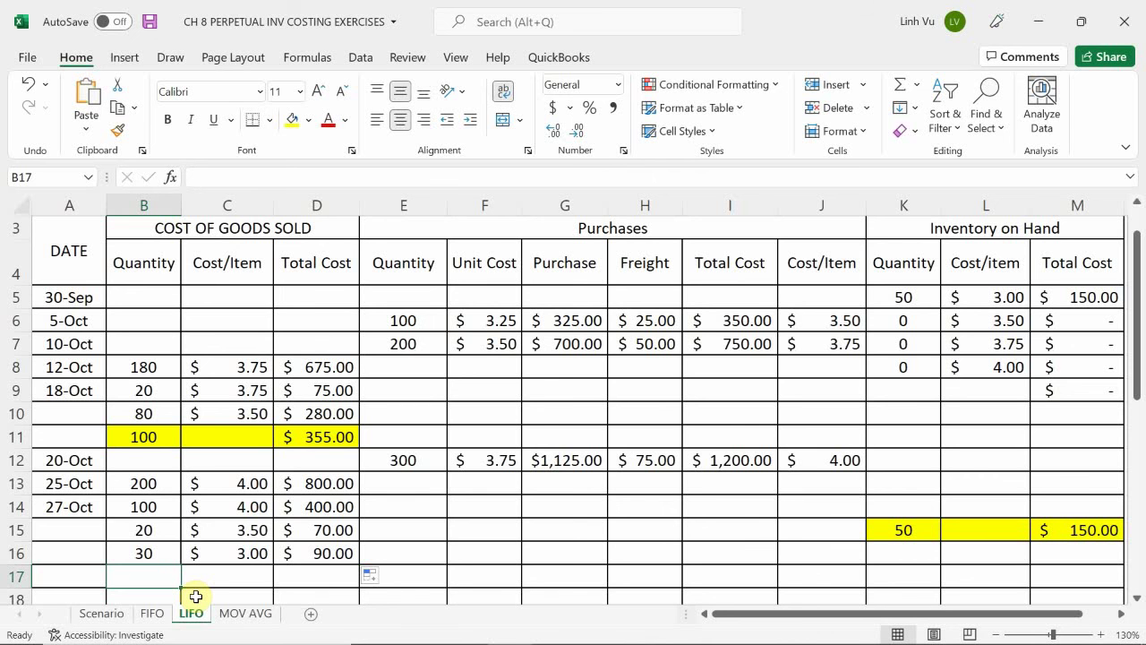
pyautogui.write('=')
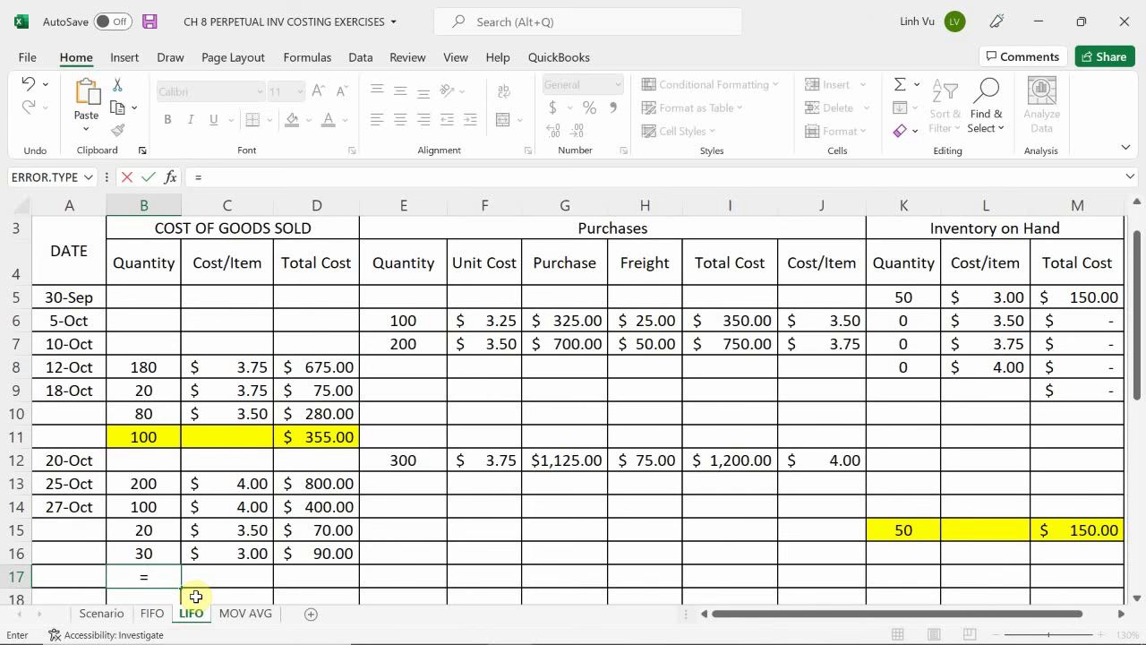
pyautogui.write('SYM')
pyautogui.press('BackSpace')
pyautogui.press('BackSpace')
pyautogui.write('UM')
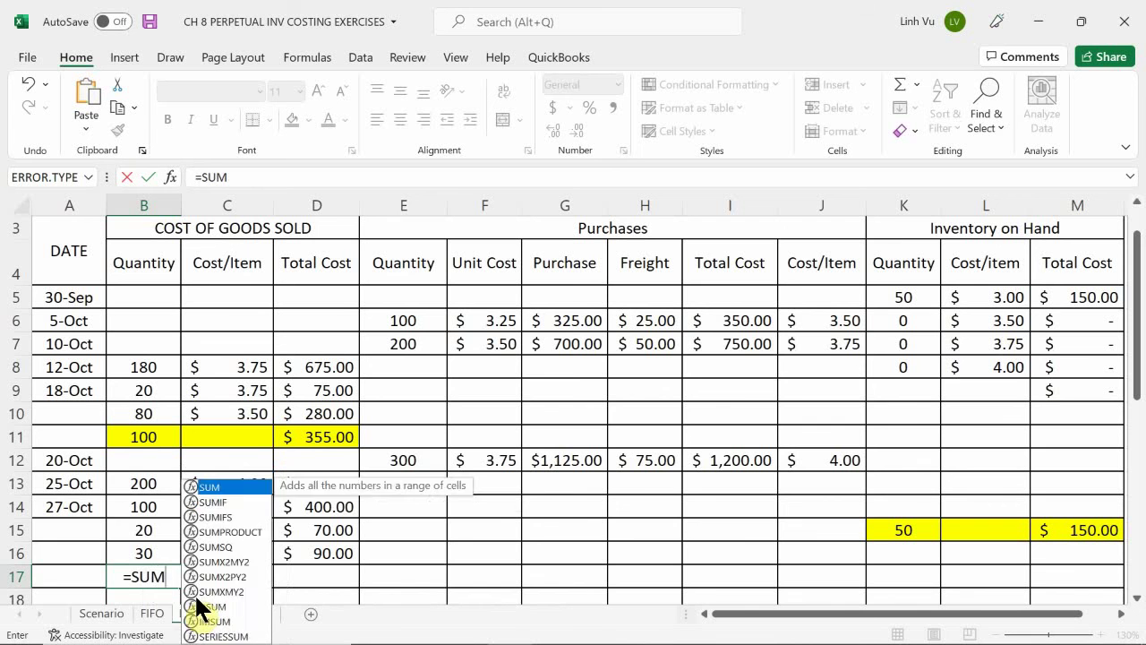
pyautogui.write('(')
pyautogui.press('Up')
pyautogui.hotkey('shift', 'Up')
pyautogui.hotkey('shift', 'Up')
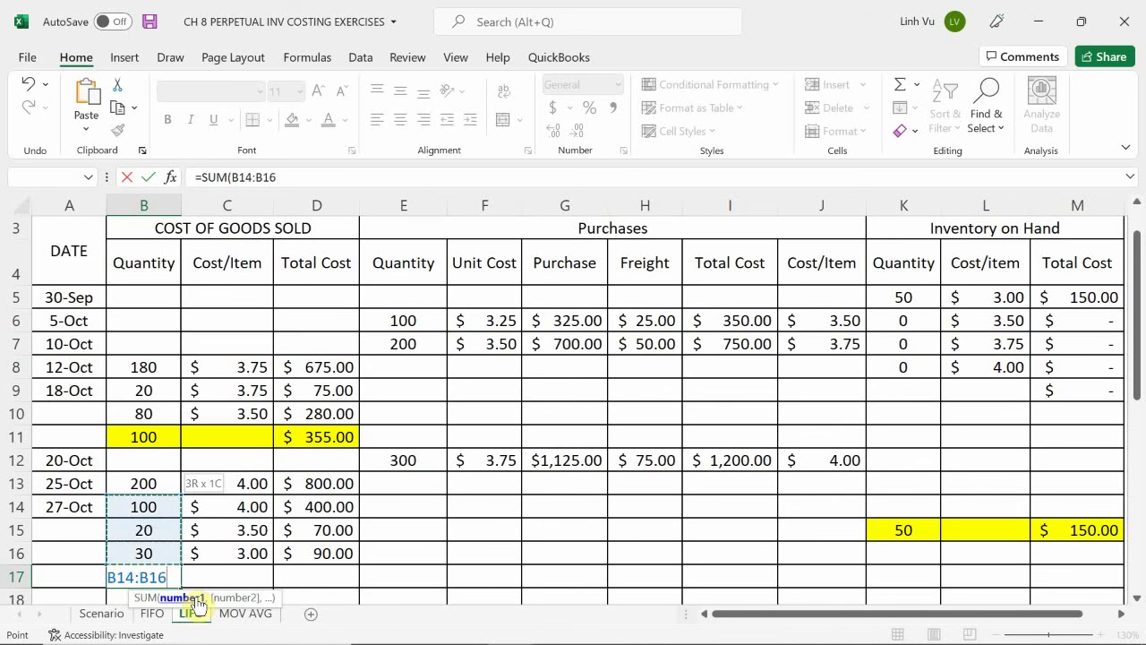
pyautogui.press('Return')
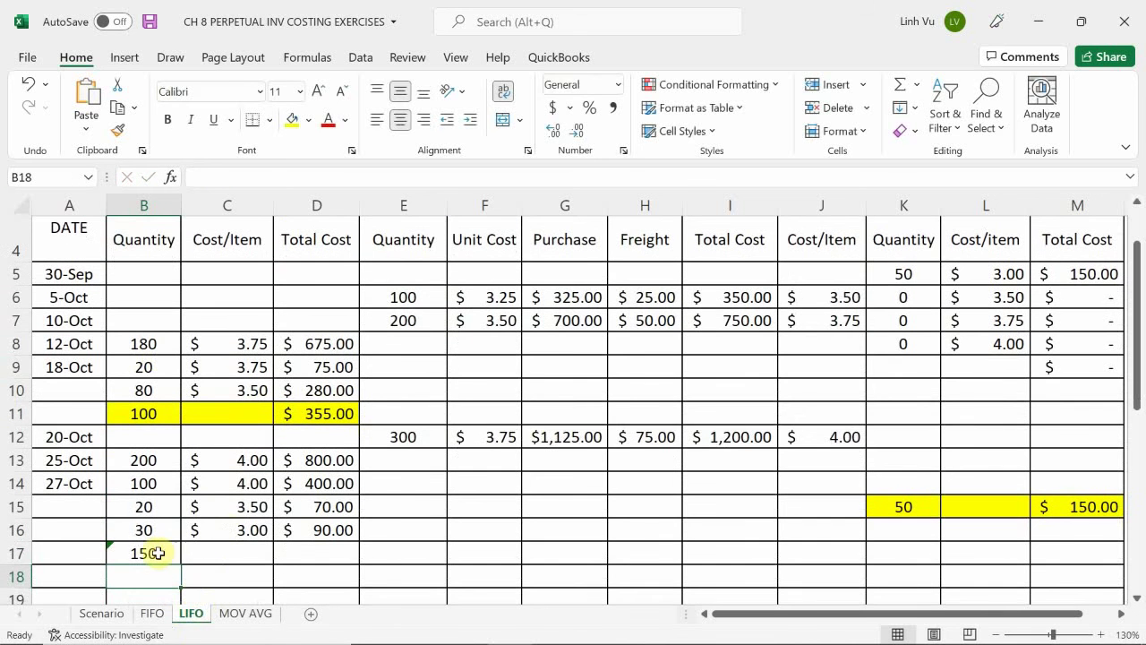
# Extend the sum formula from B17 across to D17, leaving C17 empty and D17 in accounting format
pyautogui.click(157, 553)
pyautogui.moveTo(180, 564); pyautogui.dragTo(354, 568)
pyautogui.click(231, 554)
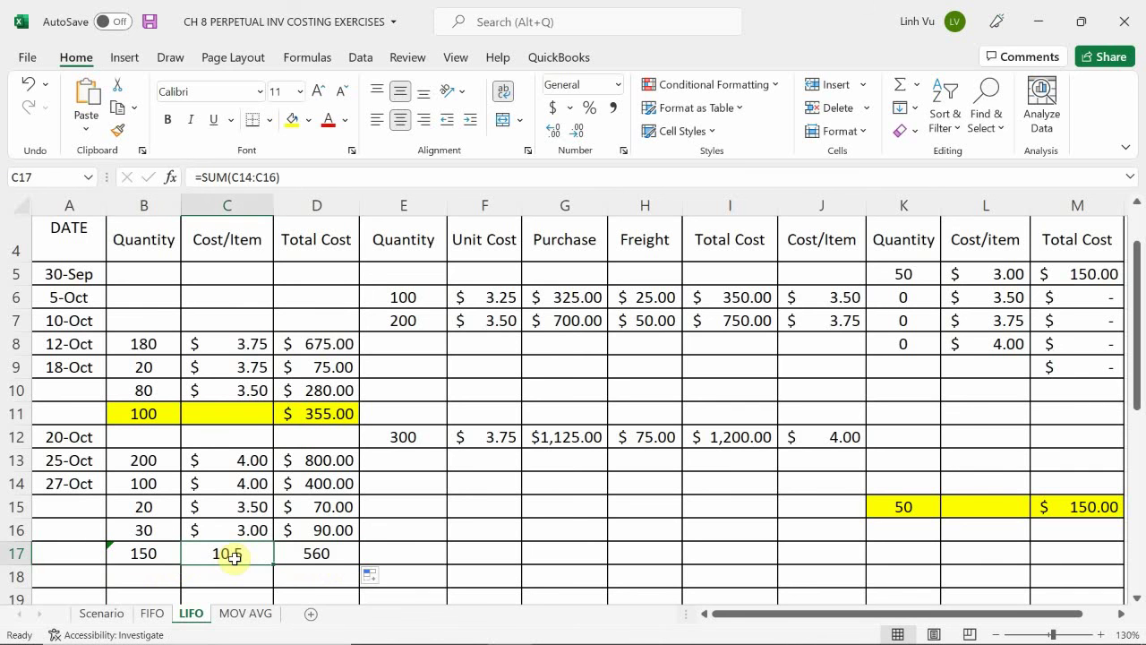
pyautogui.press('BackSpace')
pyautogui.press('Return')
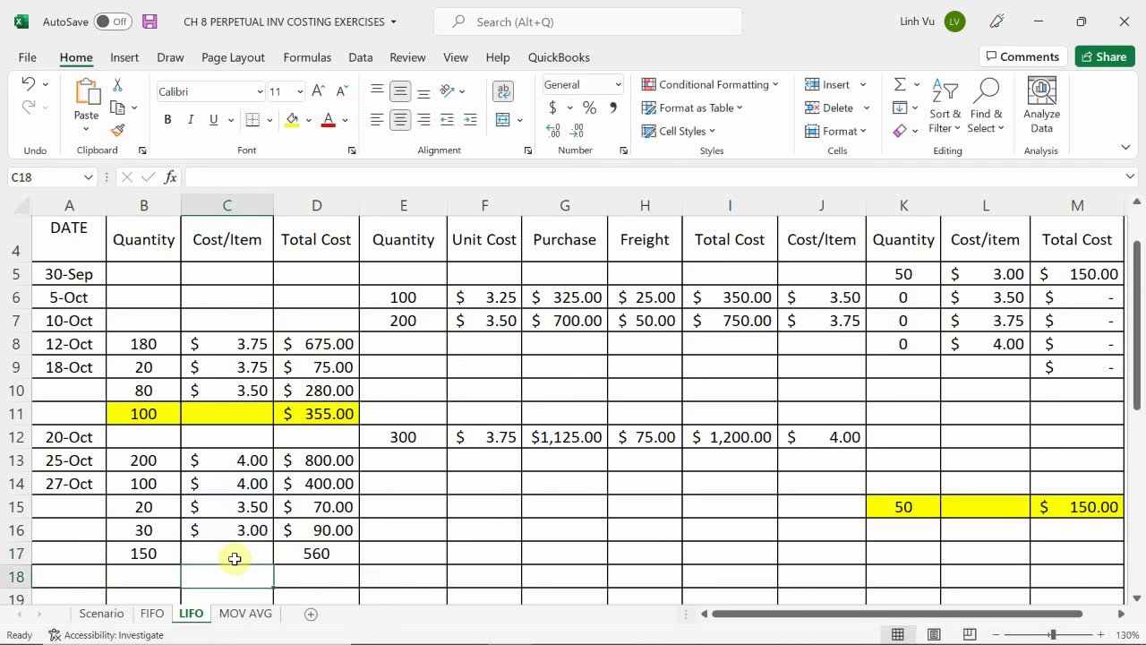
pyautogui.click(304, 556)
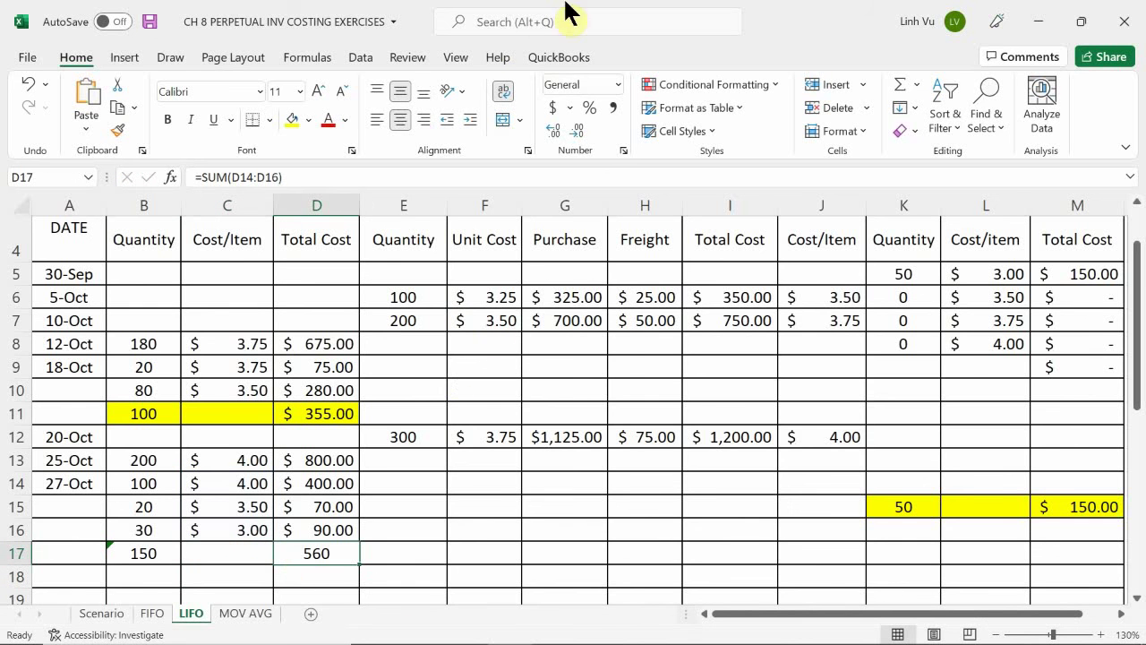
pyautogui.click(553, 107)
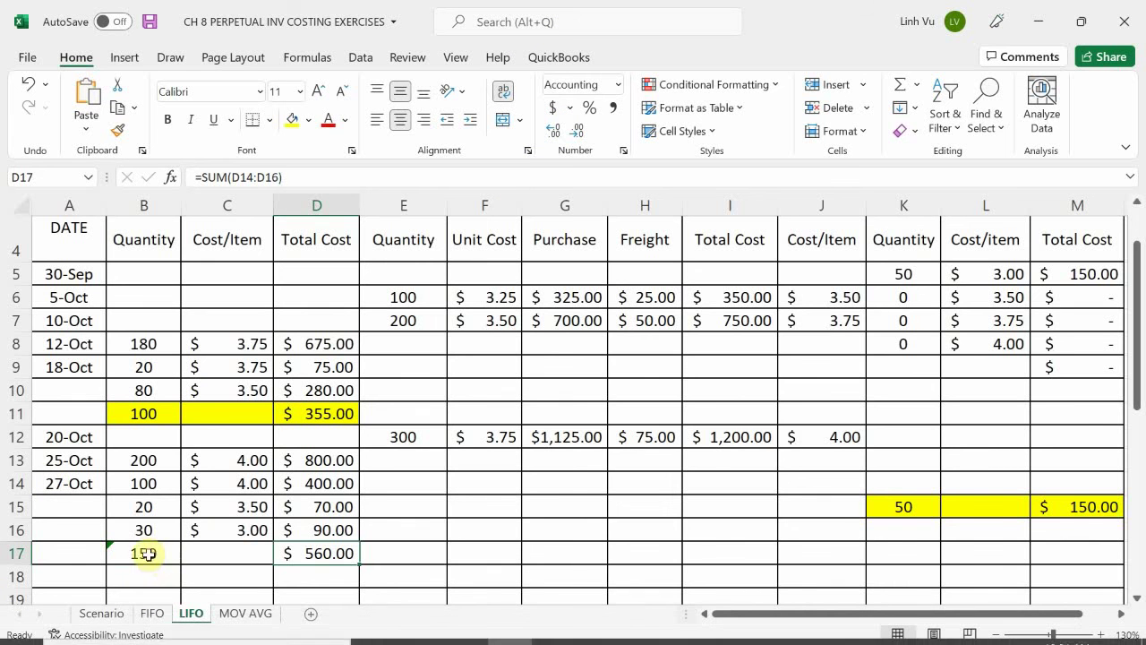
pyautogui.moveTo(146, 551); pyautogui.dragTo(305, 578)
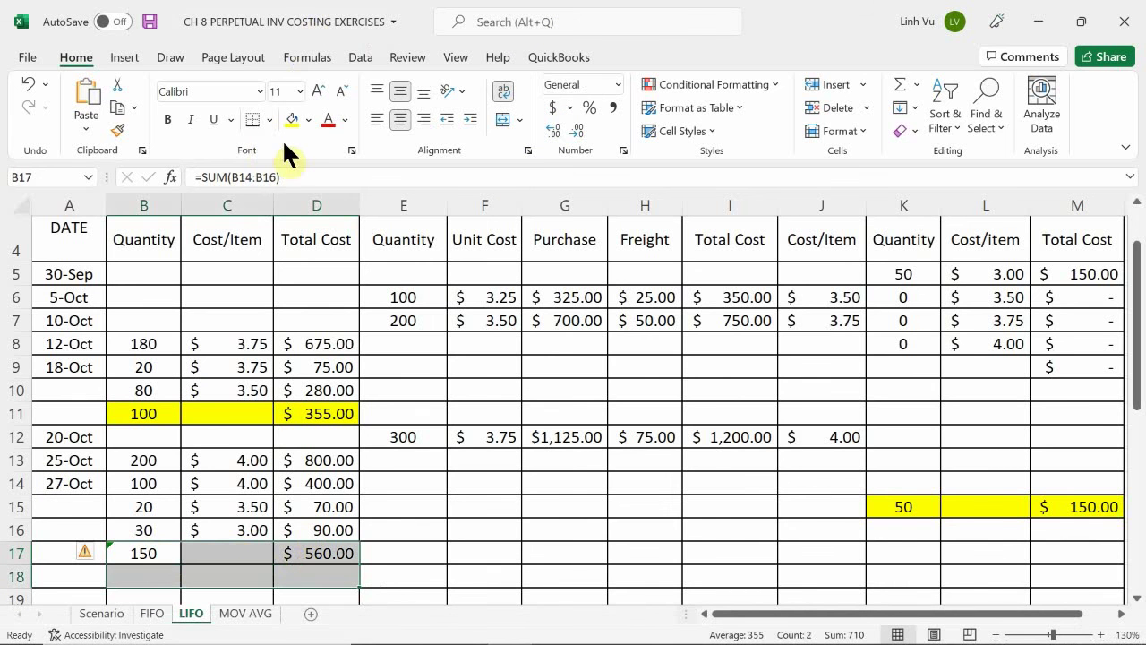
pyautogui.click(293, 118)
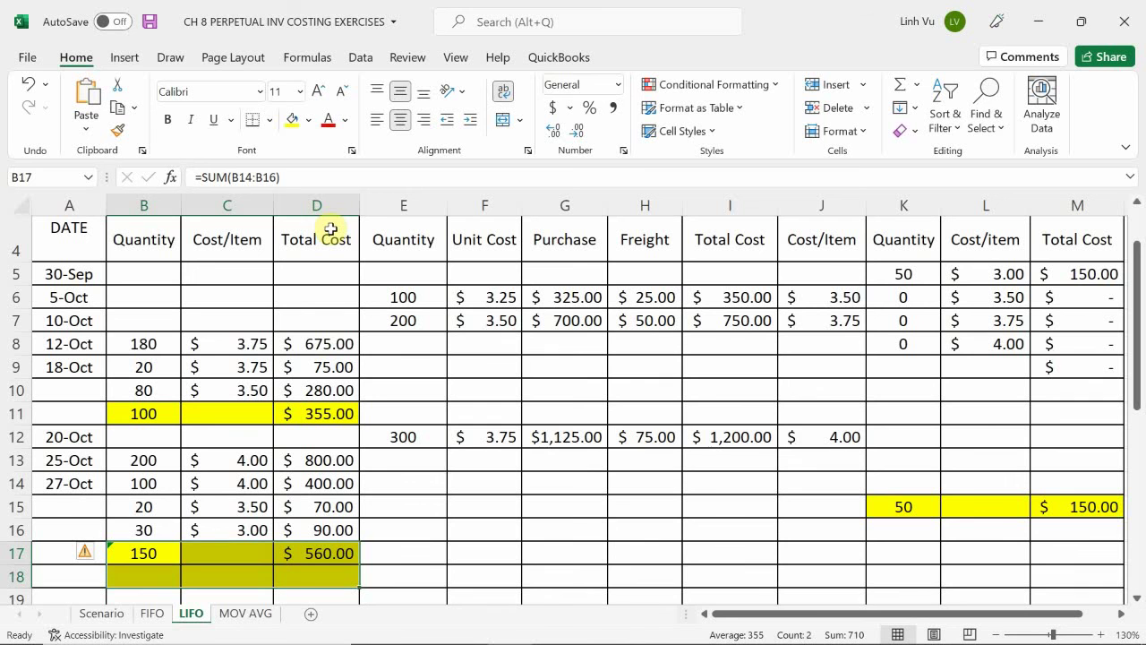
pyautogui.hotkey('ctrl', 'z')
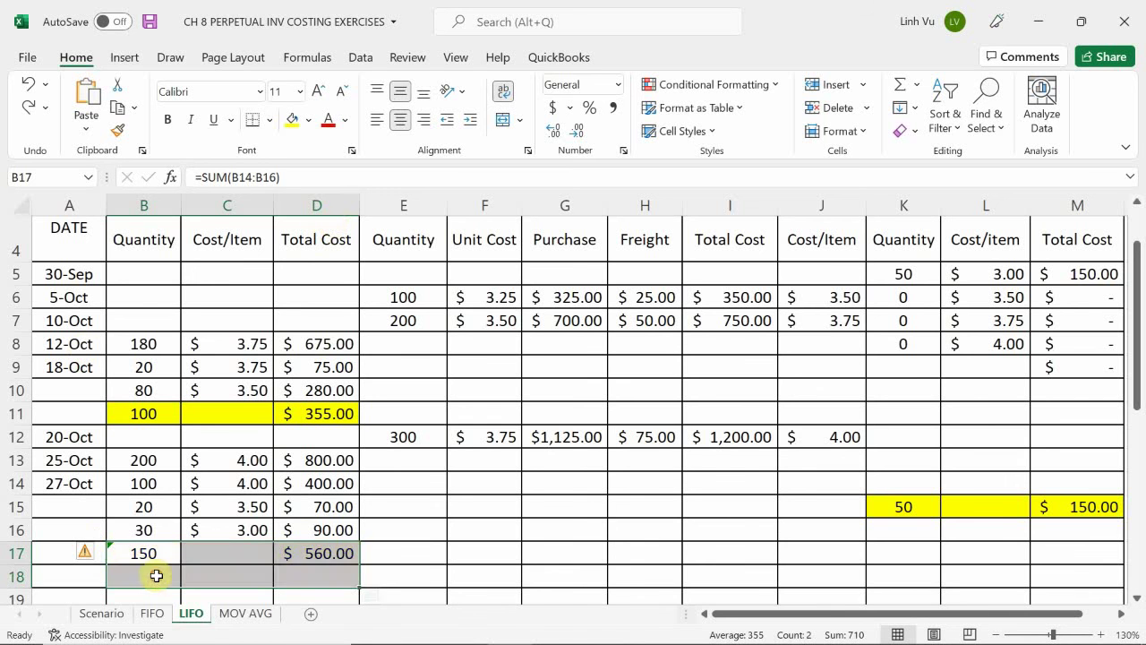
# Highlight the 27-Oct subtotal cells B17:D17 with a yellow fill
pyautogui.moveTo(143, 556); pyautogui.dragTo(300, 554)
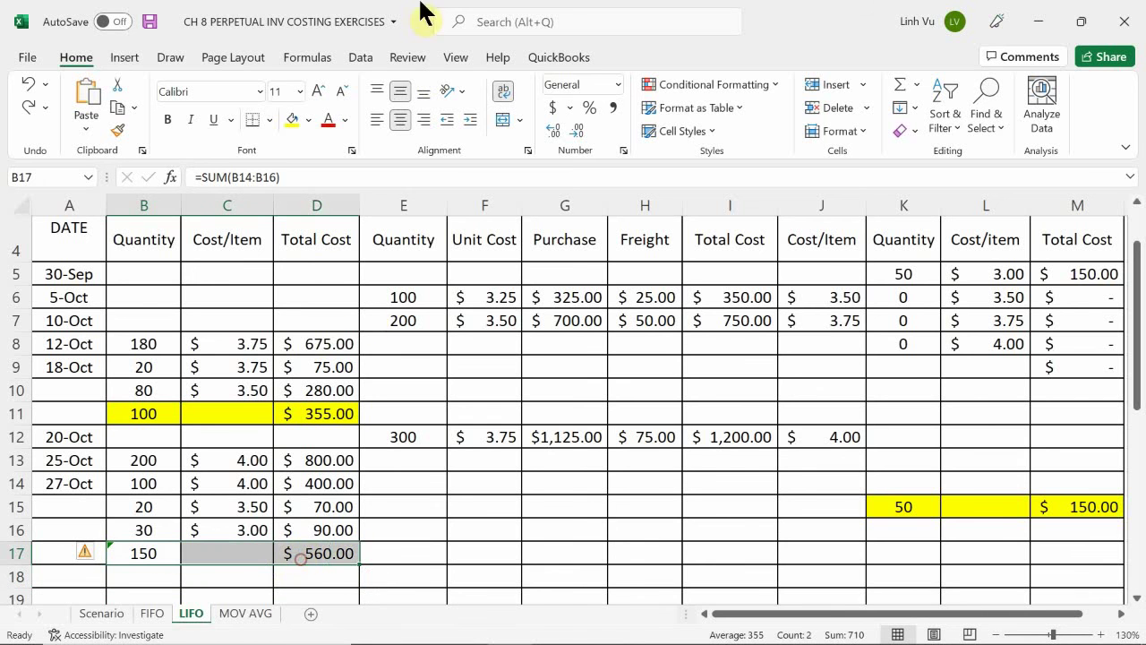
pyautogui.click(283, 126)
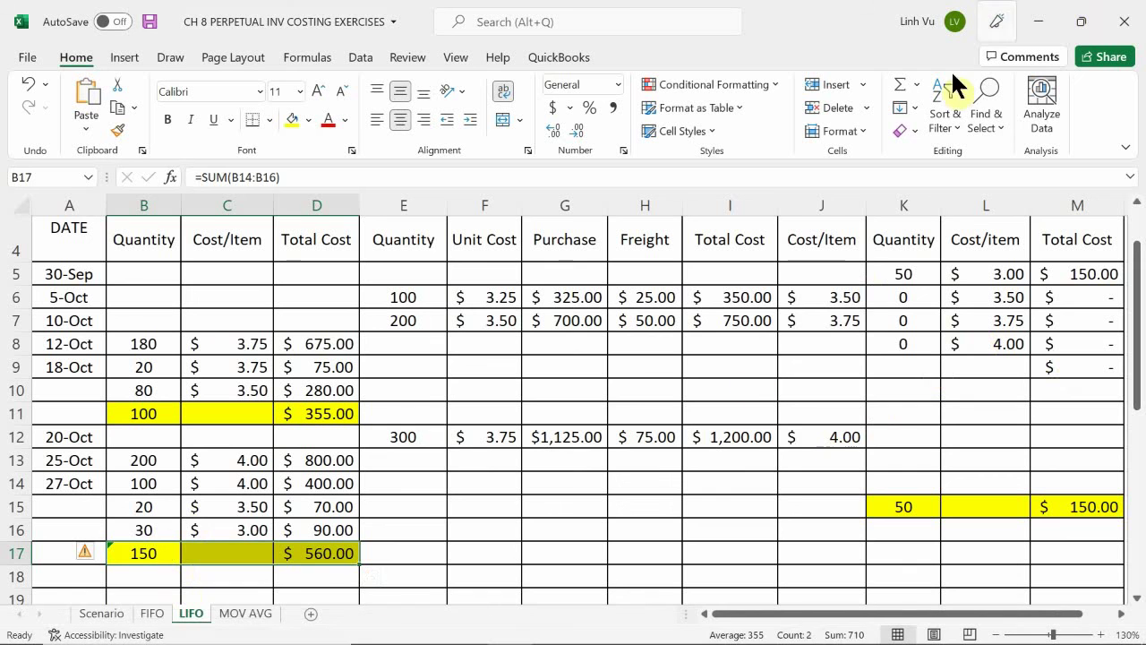
# Set the 30-Sep layer's inventory-on-hand quantity in K5 to 20
pyautogui.click(914, 279)
pyautogui.moveTo(930, 280); pyautogui.dragTo(936, 281)
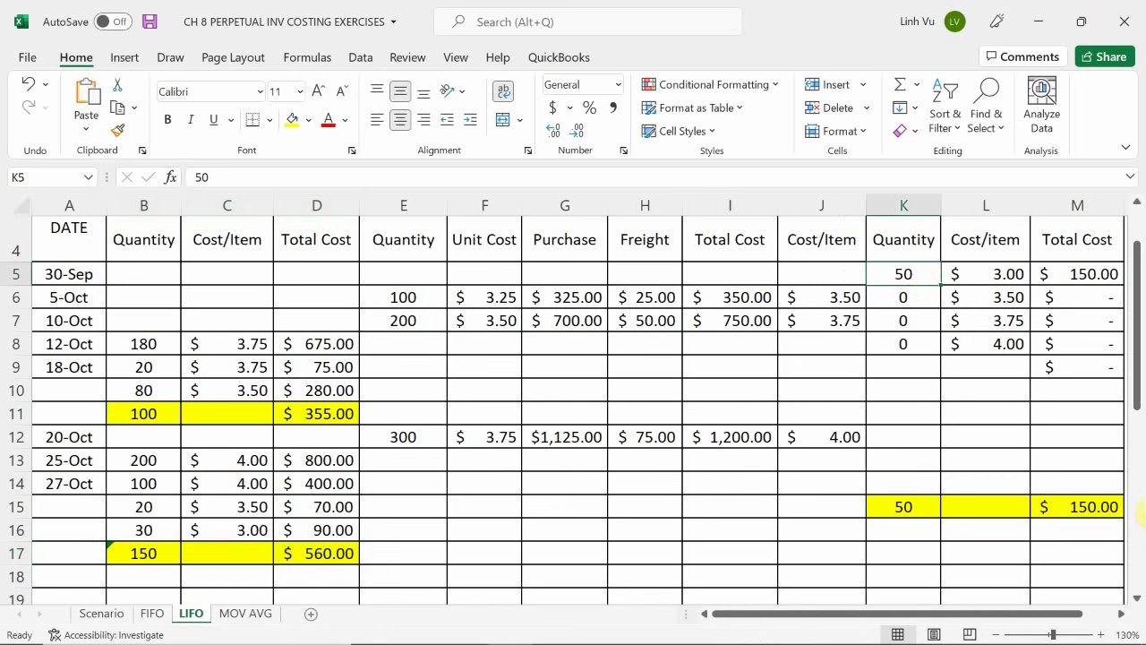
pyautogui.write('20')
pyautogui.press('Return')
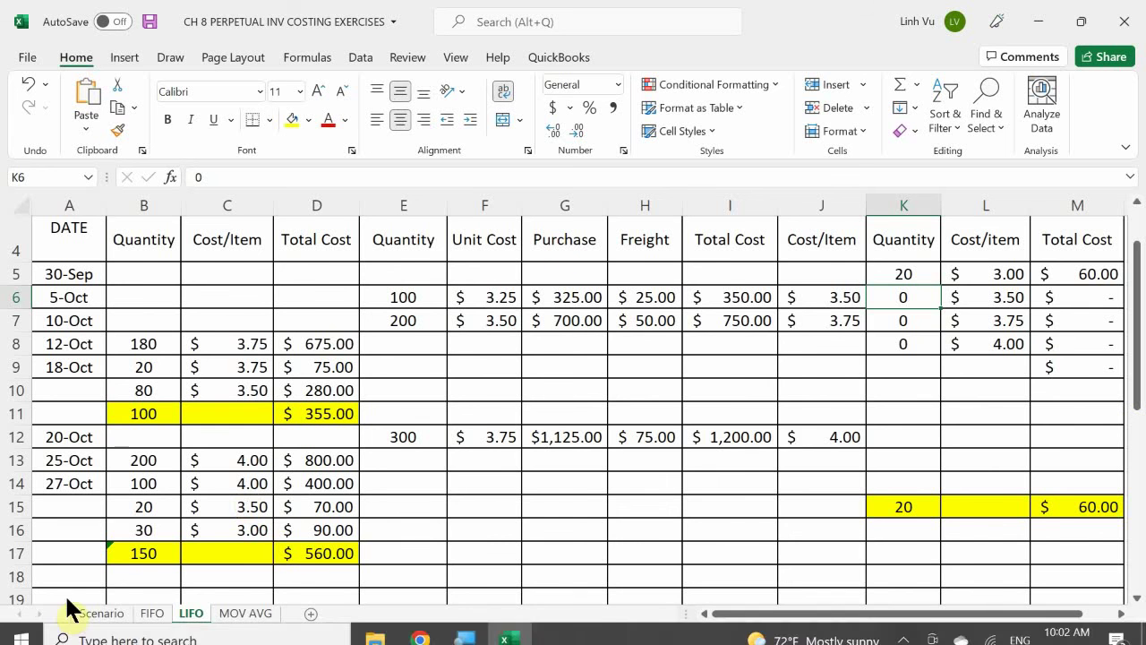
# Check the LIFO ending inventory against the 31 Oct entry on the Scenario sheet and read the Moving Average exercise
pyautogui.click(100, 613)
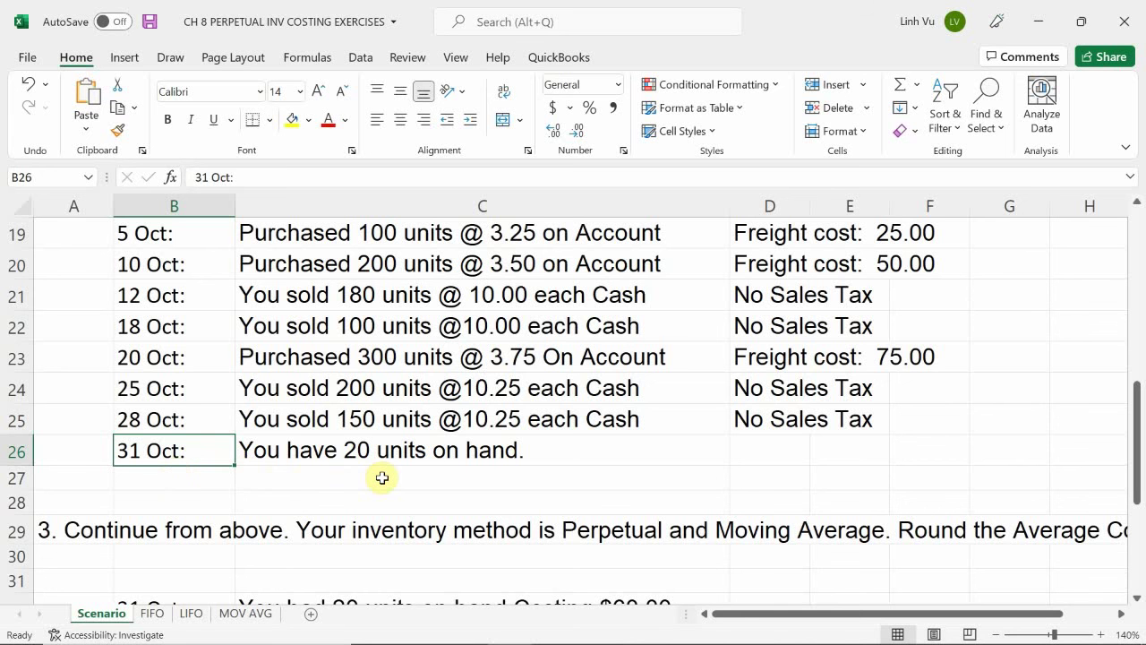
pyautogui.scroll(-2, 382, 478)
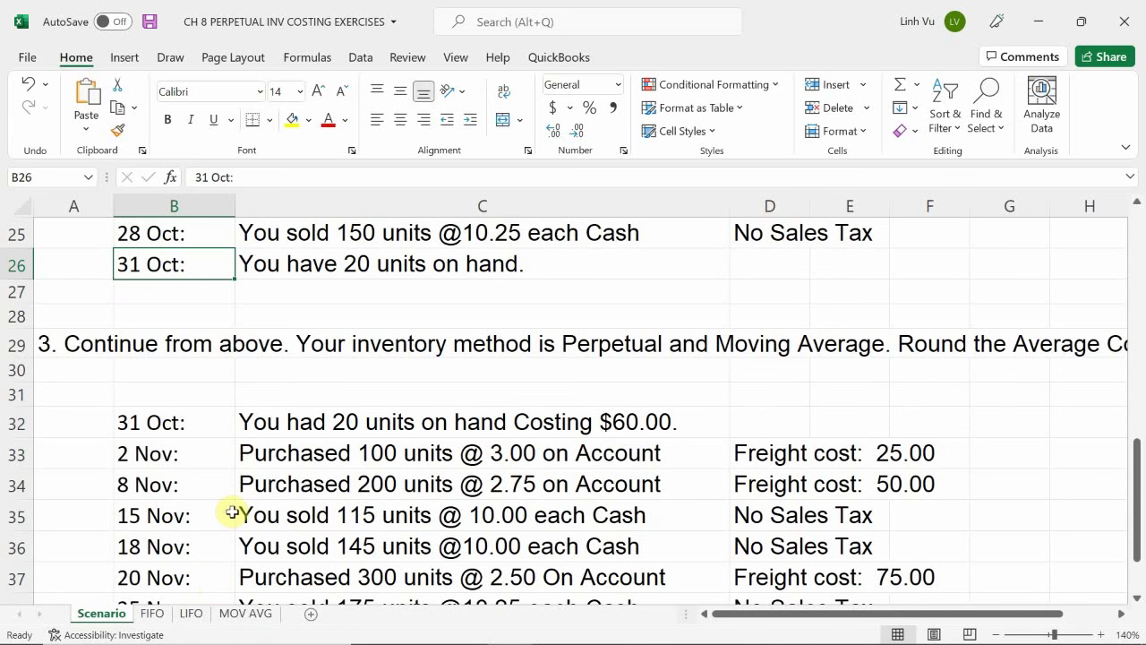
pyautogui.click(192, 614)
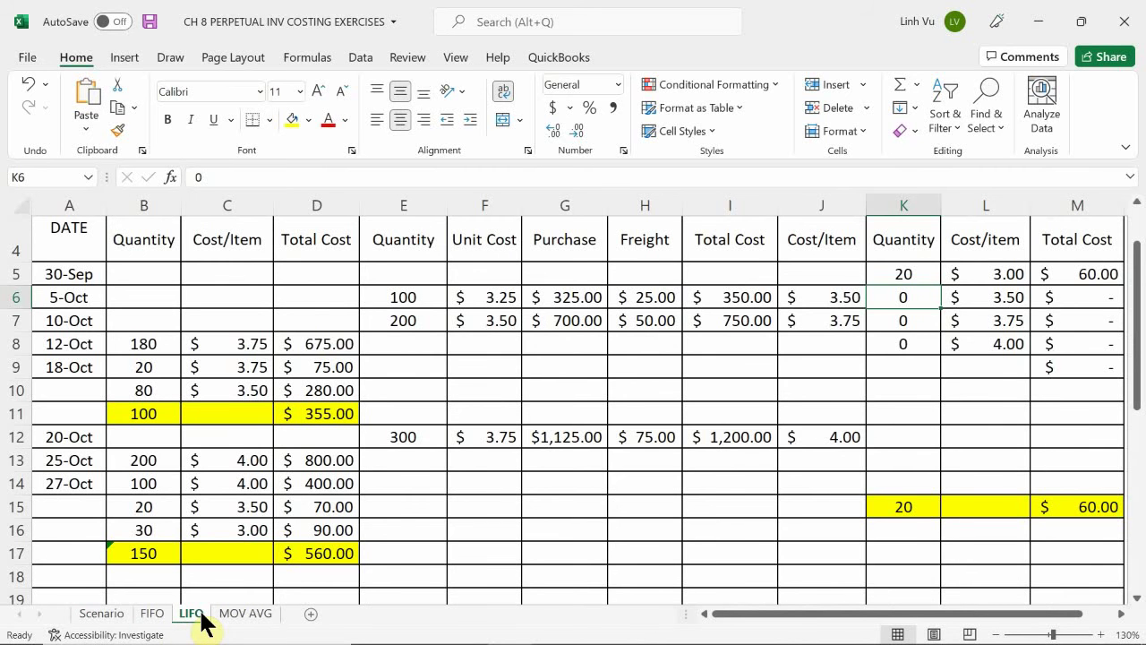
# On the MOV AVG sheet, enter the date 10/31 in the first entry row, cell A5
pyautogui.click(246, 614)
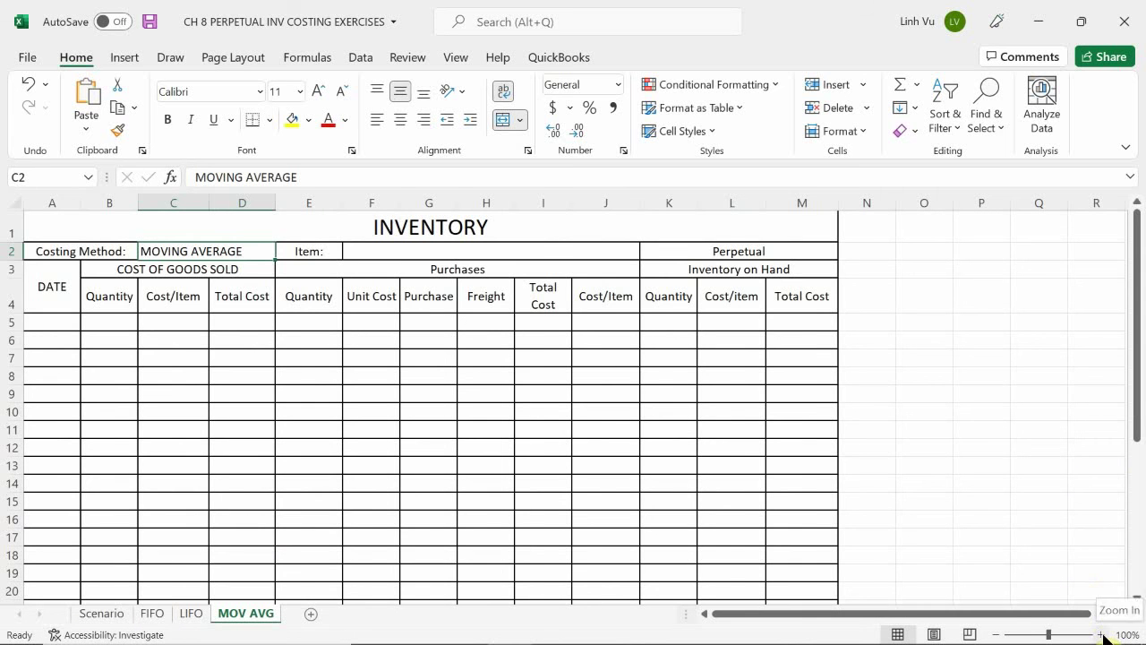
pyautogui.click(1103, 634)
pyautogui.click(1103, 634)
pyautogui.click(1103, 634)
pyautogui.click(1103, 634)
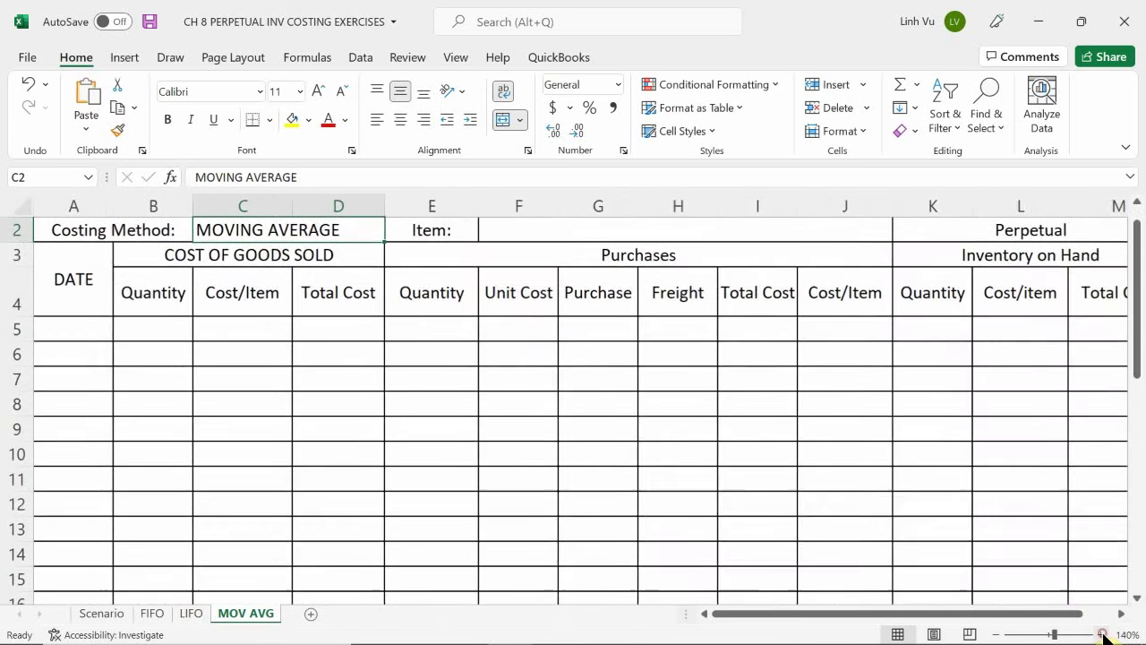
pyautogui.click(996, 635)
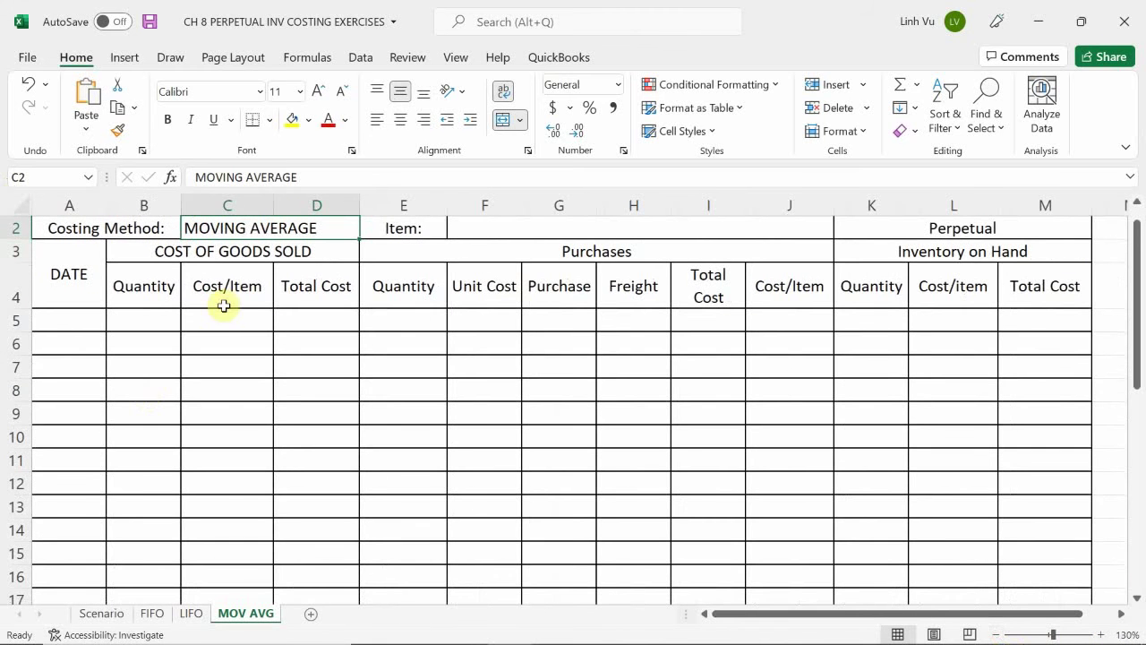
pyautogui.click(85, 321)
pyautogui.write('1')
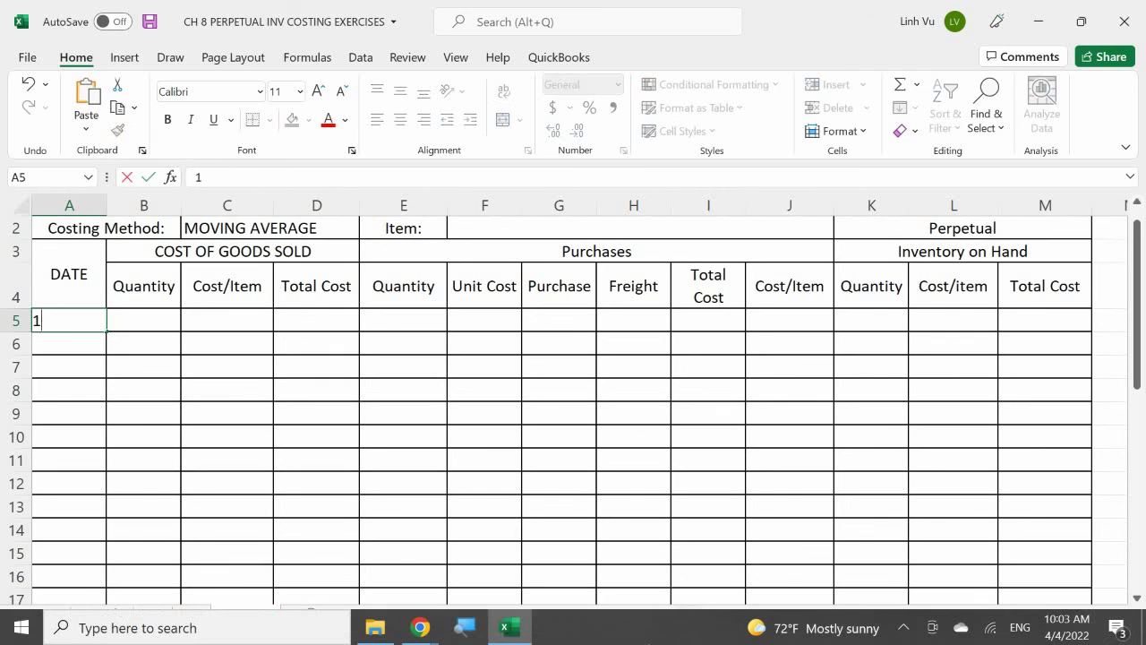
pyautogui.write('0/31')
pyautogui.press('Return')
# Set the 31-Oct inventory-on-hand quantity in K5 to 20
pyautogui.press('Right')
pyautogui.press('Up')
pyautogui.press('Right')
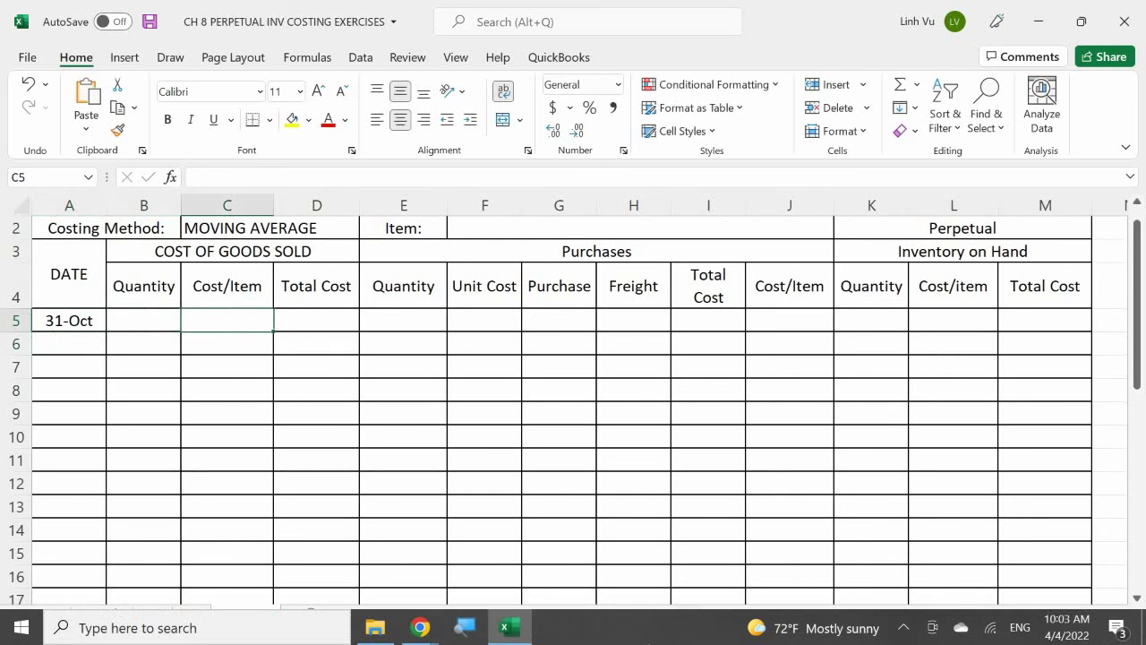
pyautogui.press('Right')
pyautogui.press('Right')
pyautogui.press('Right')
pyautogui.press('Right')
pyautogui.press('Right')
pyautogui.press('Right')
pyautogui.press('Right')
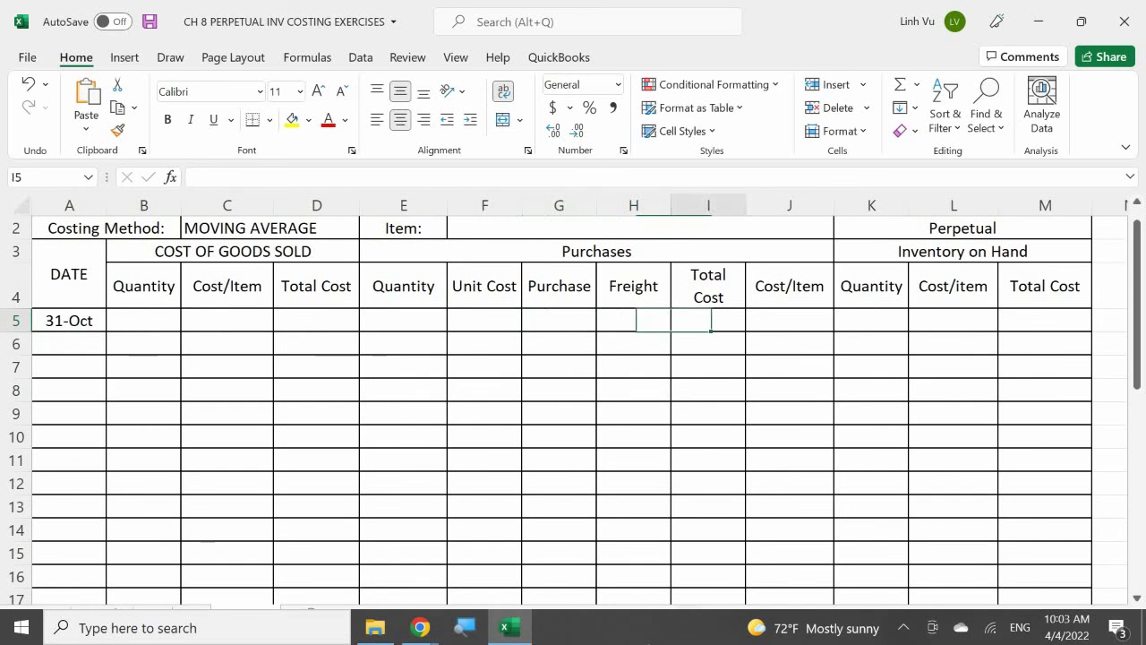
pyautogui.press('Right')
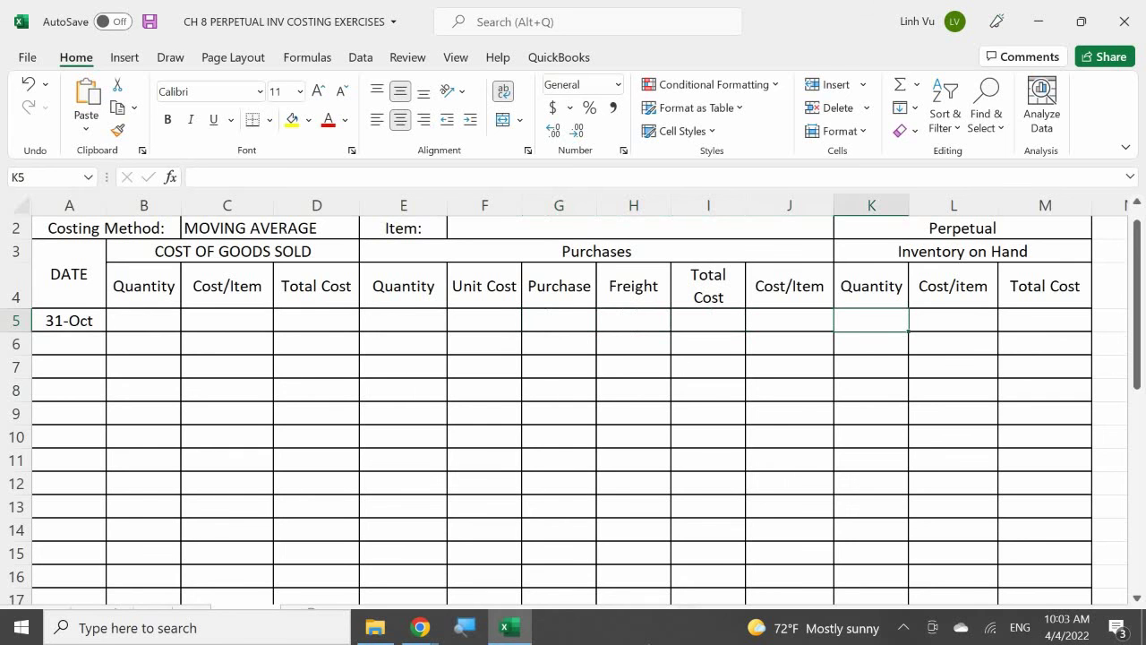
pyautogui.write('20')
pyautogui.press('Return')
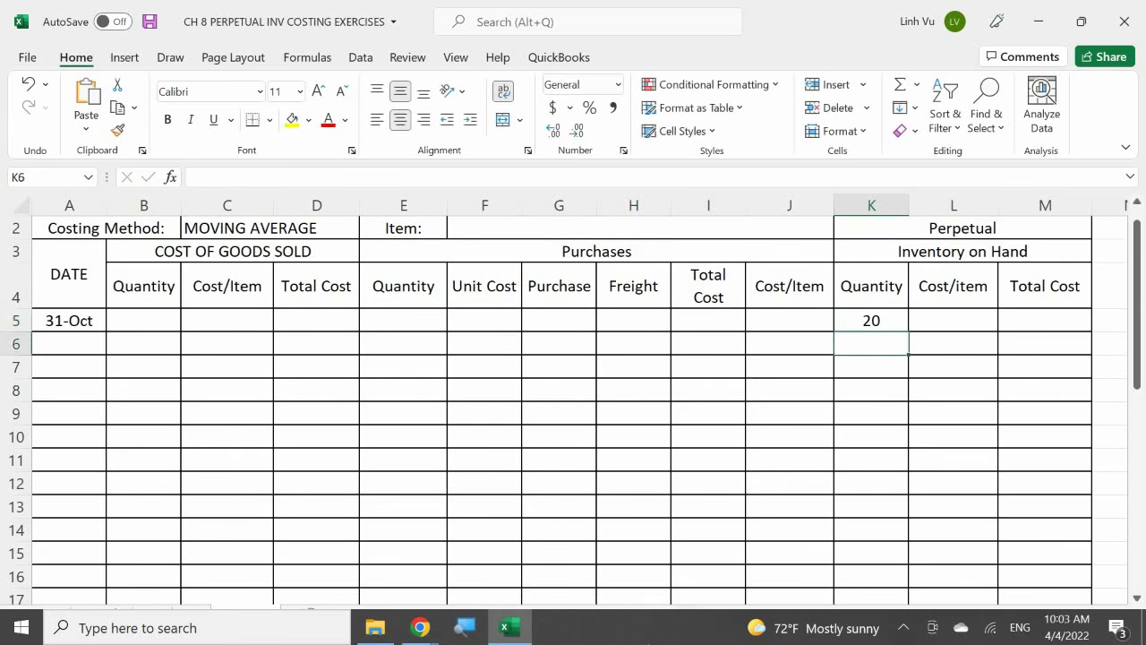
pyautogui.press('Right')
pyautogui.press('Up')
pyautogui.write('3.0')
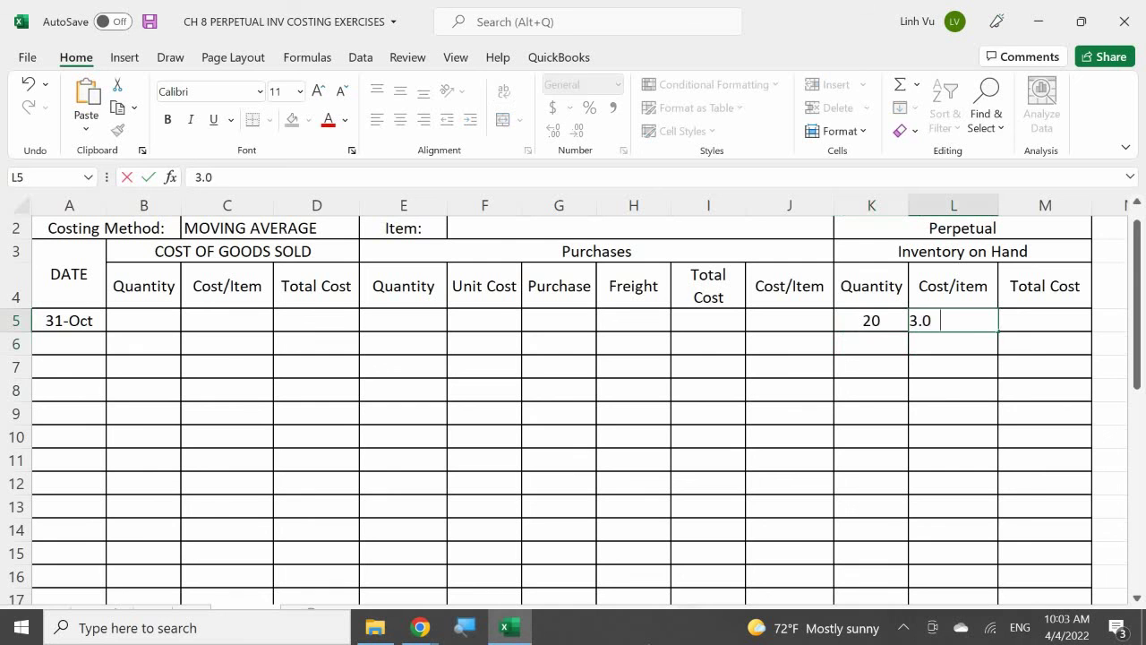
pyautogui.press('Return')
pyautogui.press('Right')
pyautogui.press('Up')
pyautogui.write('=')
pyautogui.press('Left')
pyautogui.press('Left')
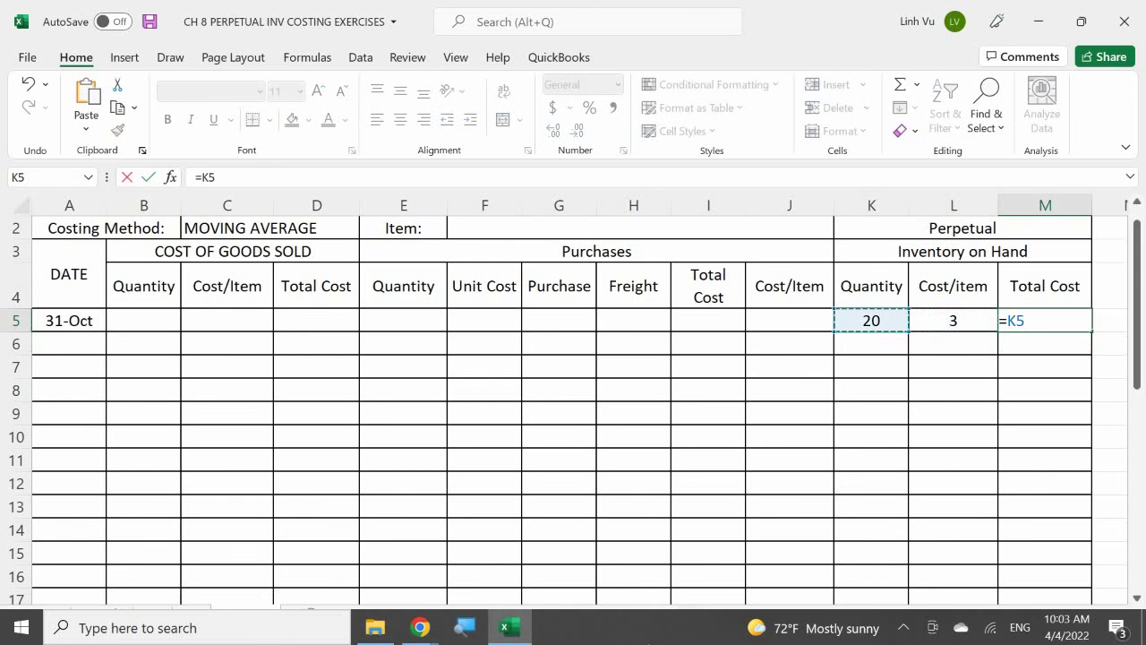
pyautogui.press('Escape')
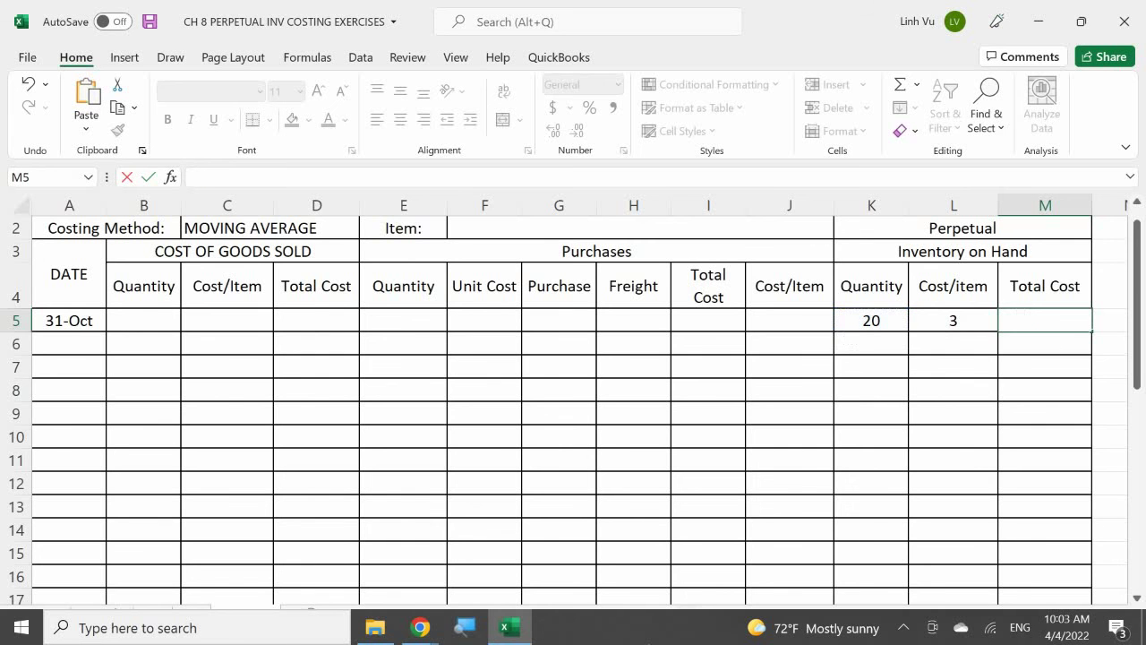
pyautogui.click(953, 343)
pyautogui.press('Up')
pyautogui.press('BackSpace')
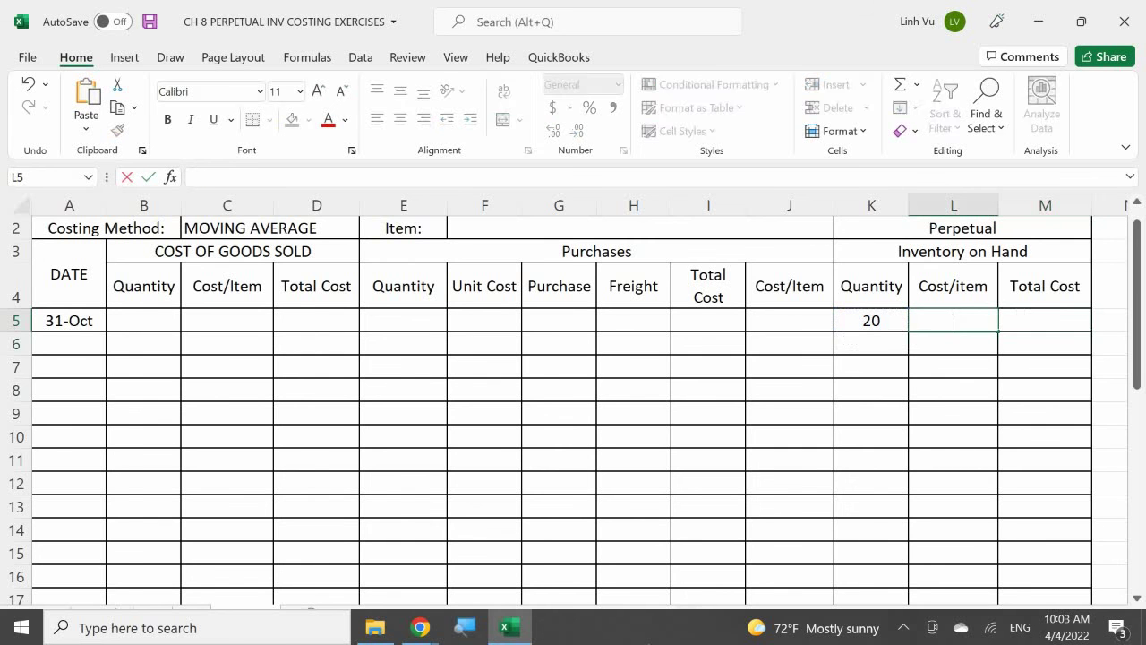
pyautogui.press('Return')
pyautogui.press('Right')
pyautogui.press('Right')
pyautogui.press('Left')
pyautogui.press('Left')
pyautogui.press('Left')
pyautogui.press('Left')
pyautogui.press('Left')
pyautogui.press('Left')
pyautogui.press('Left')
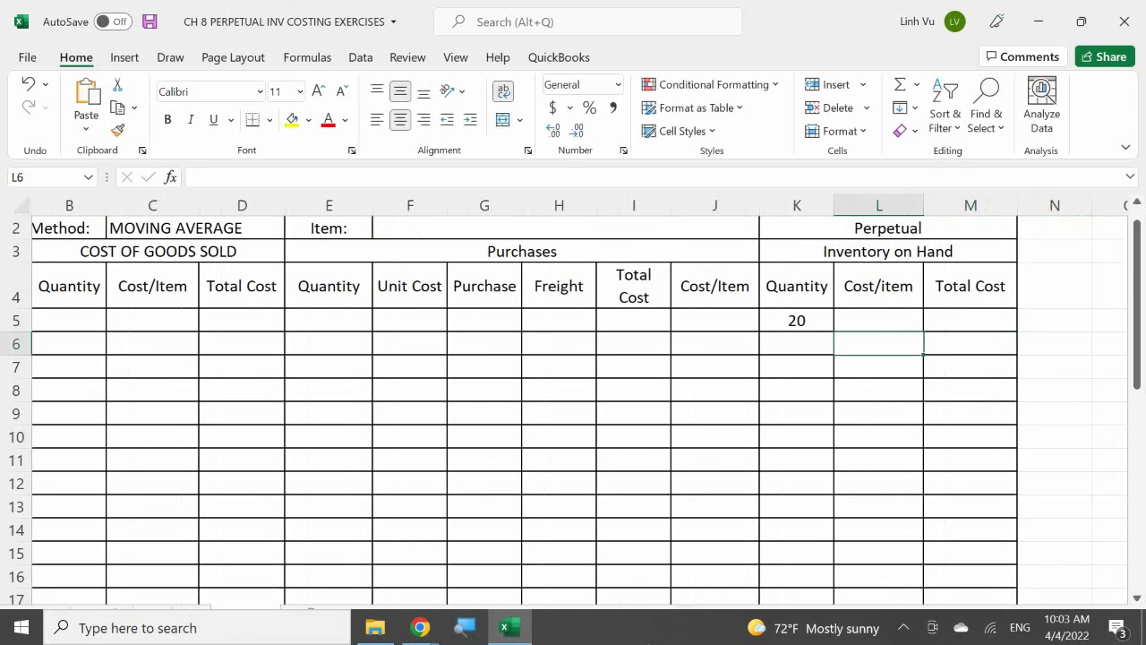
pyautogui.press('Left')
pyautogui.press('Left')
pyautogui.press('Left')
pyautogui.press('Left')
pyautogui.press('Left')
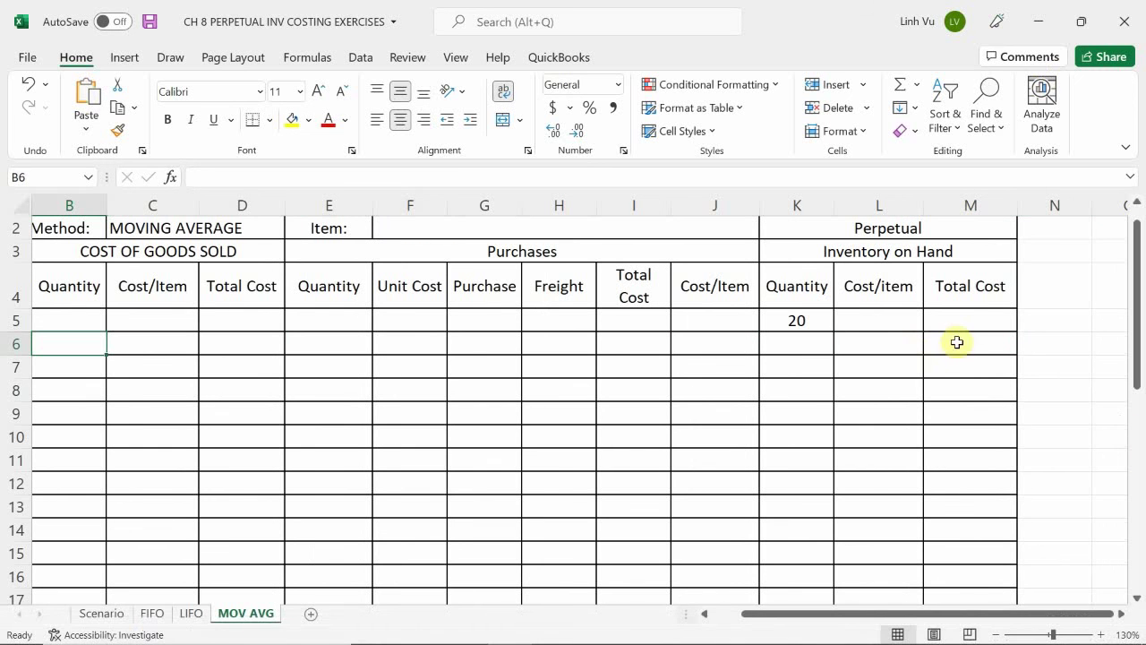
# Set the 31-Oct total cost in M5 to 60 and calculate the cost per item in L5 with =M5/K5
pyautogui.click(980, 319)
pyautogui.write('60')
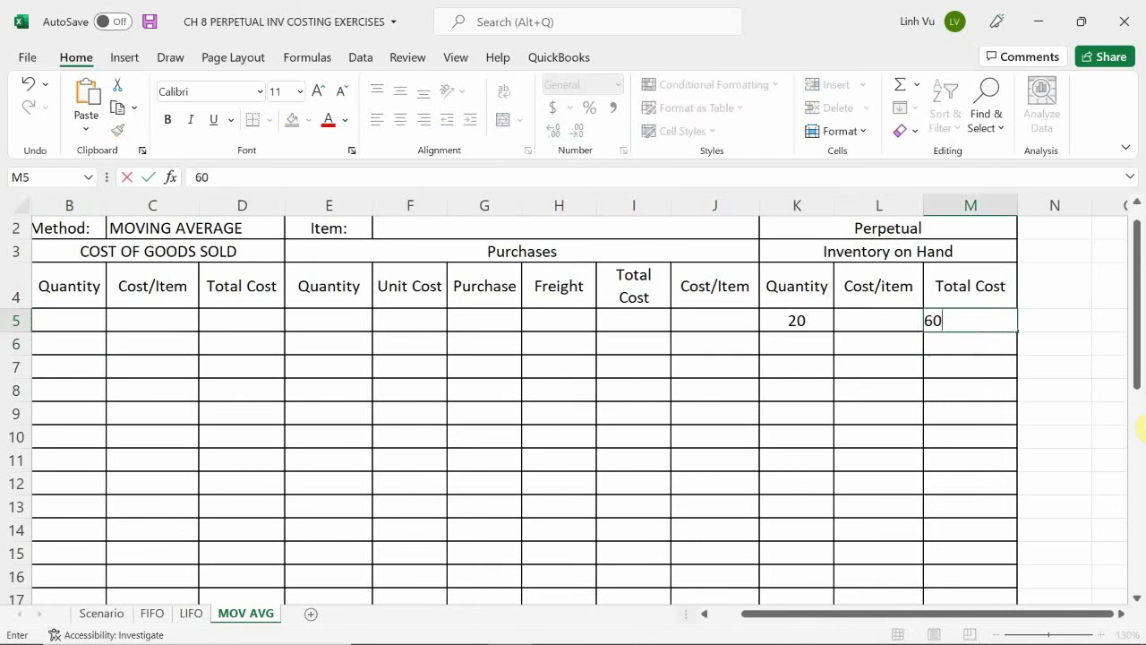
pyautogui.press('Return')
pyautogui.press('Left')
pyautogui.press('Up')
pyautogui.write('=')
pyautogui.press('Right')
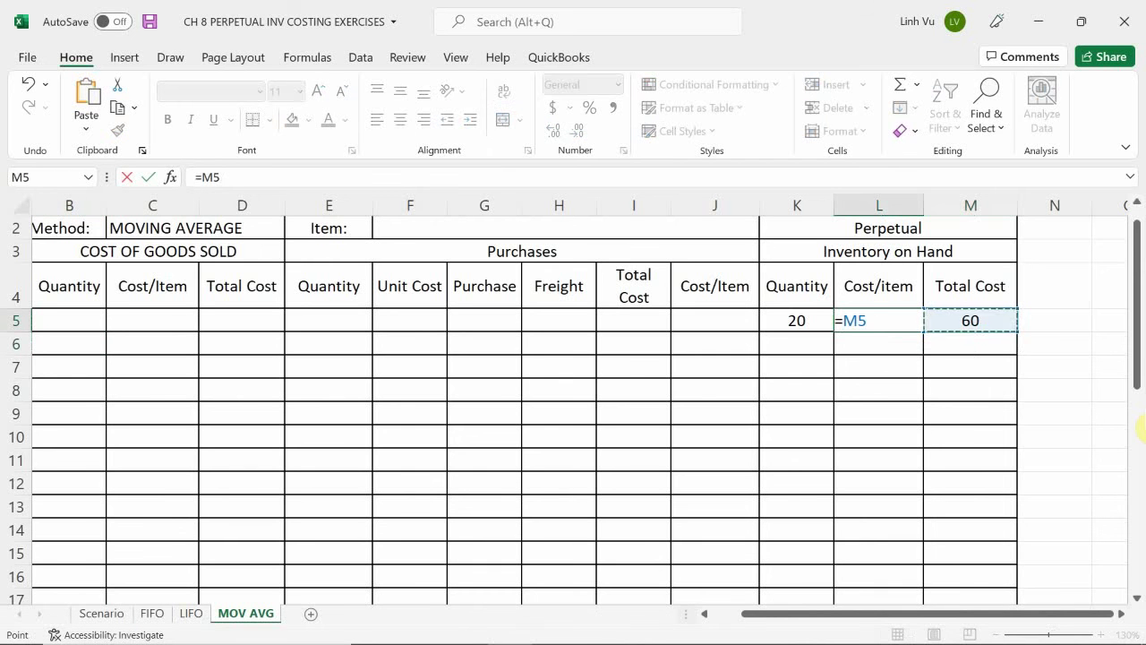
pyautogui.write('/')
pyautogui.press('Left')
pyautogui.press('Return')
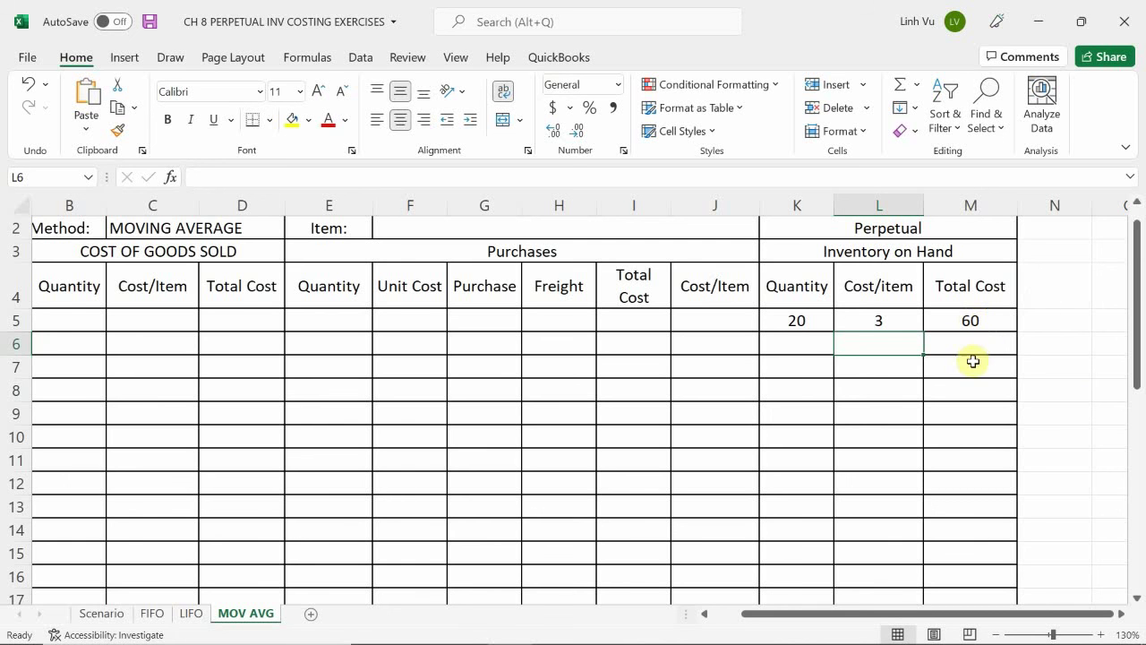
# Apply the accounting number format to the inventory-on-hand cost cells L5:M26
pyautogui.moveTo(876, 320); pyautogui.dragTo(935, 440)
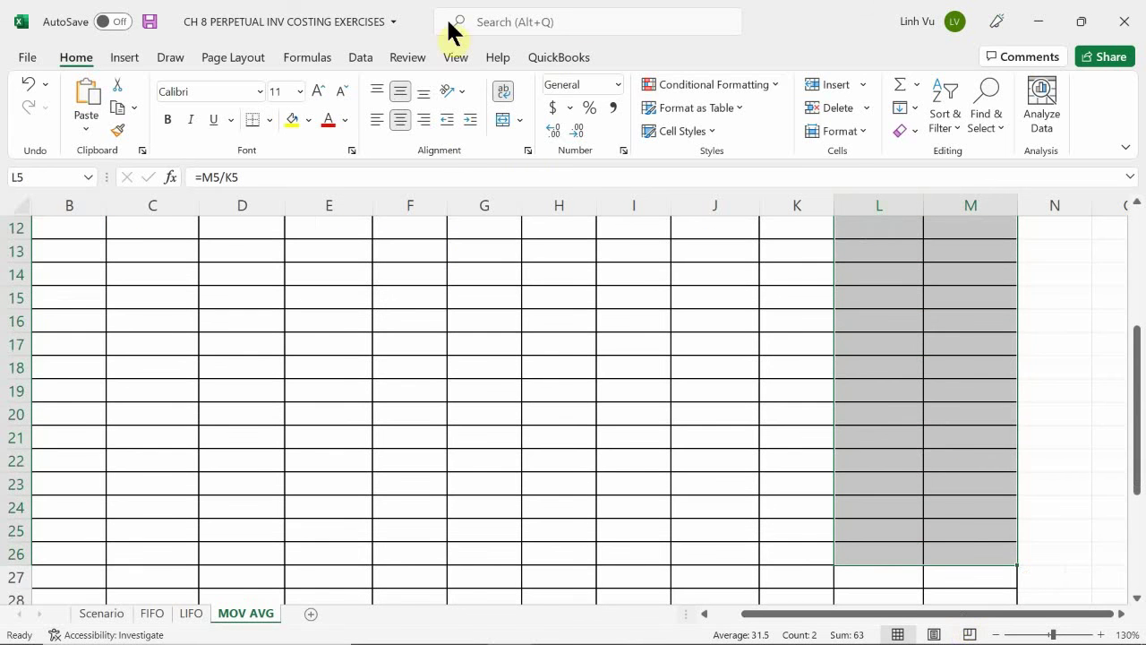
pyautogui.click(555, 104)
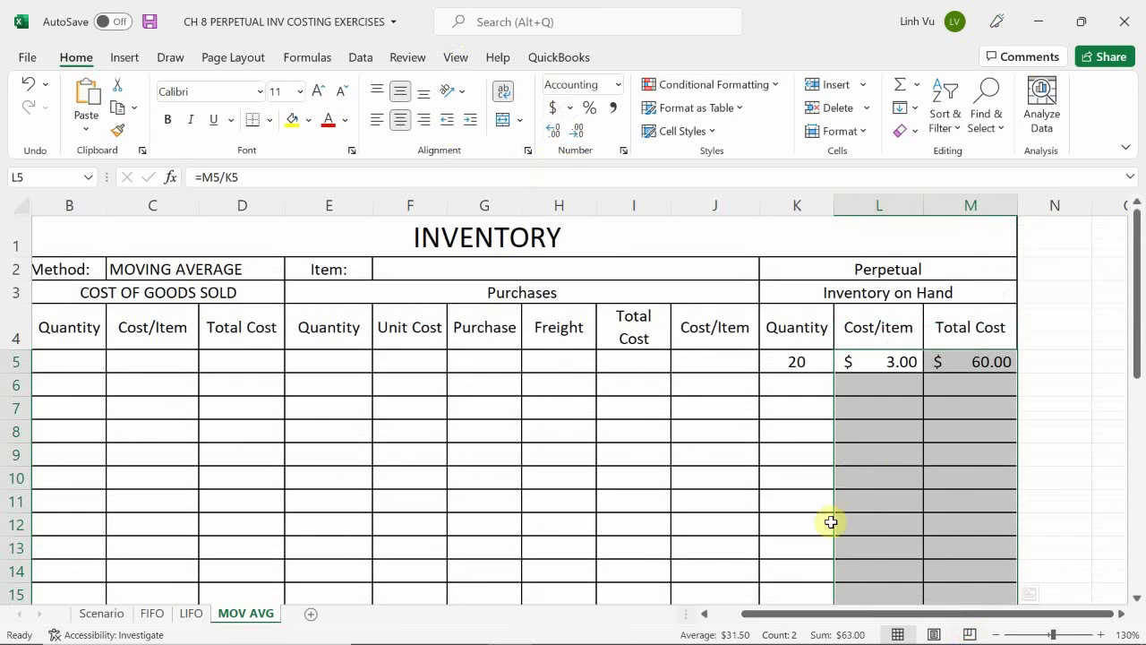
pyautogui.click(837, 414)
# Check the 2 Nov purchase on the Scenario sheet and enter the date 11/2 in A6 of the MOV AVG sheet
pyautogui.press('Left')
pyautogui.press('Left')
pyautogui.press('Left')
pyautogui.press('Left')
pyautogui.press('Left')
pyautogui.press('Left')
pyautogui.press('Left')
pyautogui.press('Left')
pyautogui.press('Left')
pyautogui.press('Left')
pyautogui.press('Left')
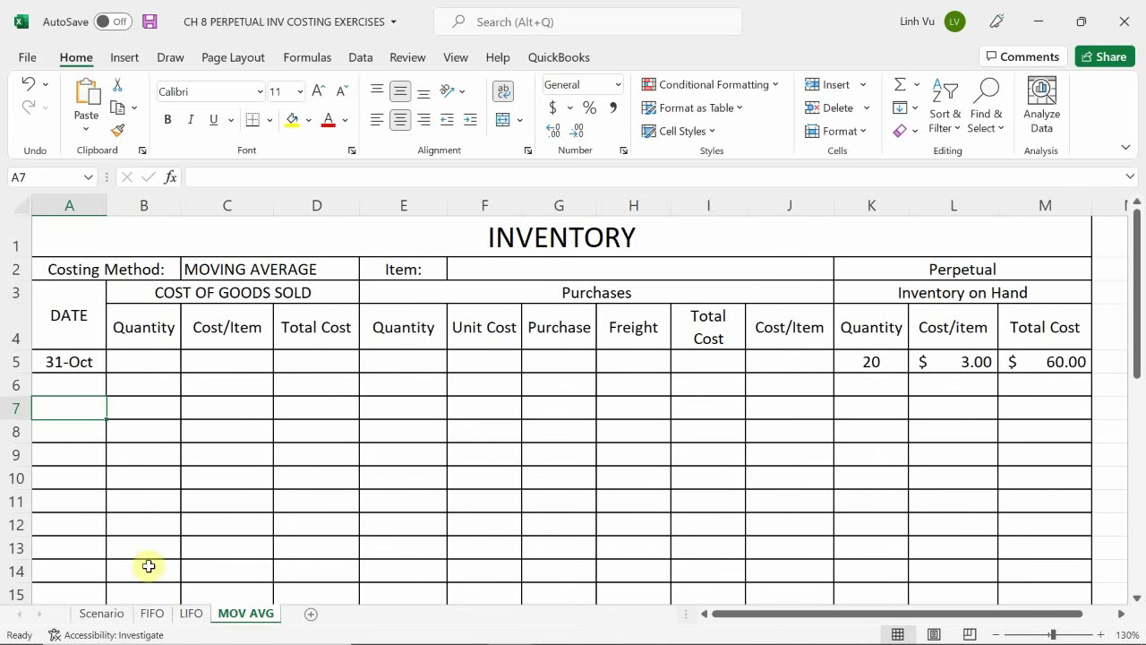
pyautogui.click(101, 614)
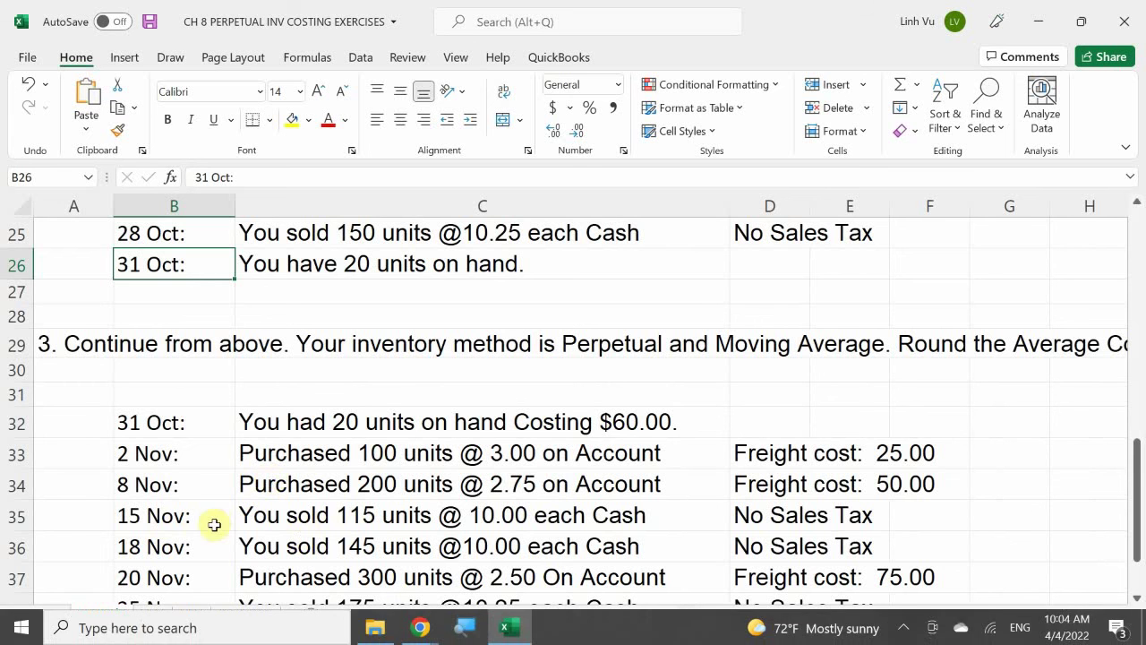
pyautogui.click(233, 616)
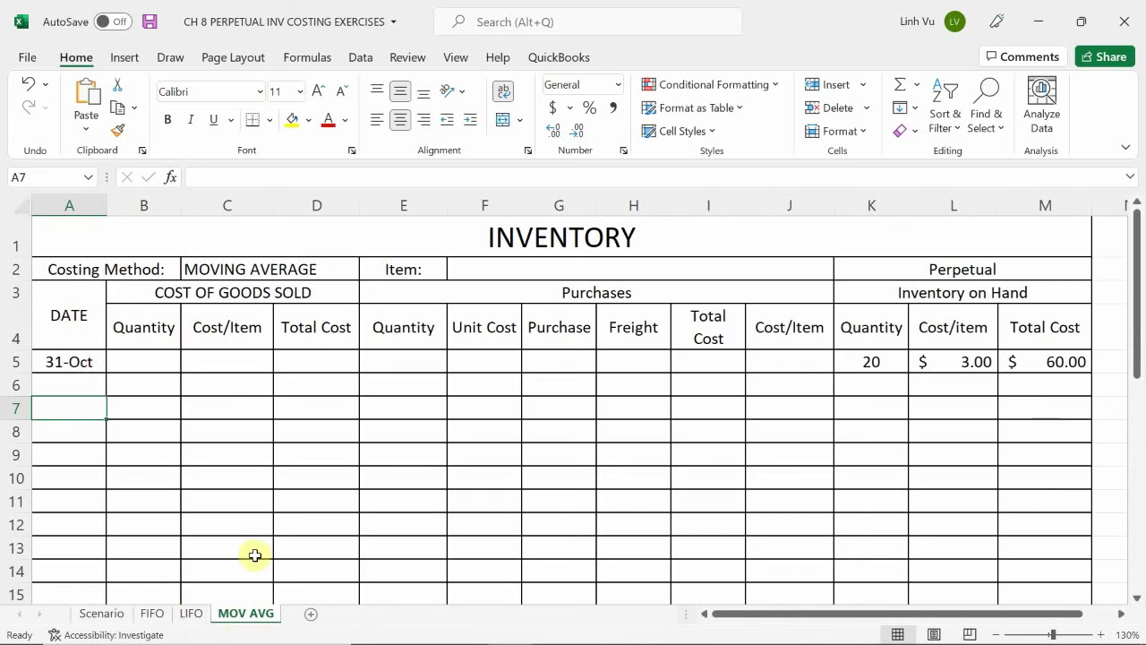
pyautogui.click(84, 385)
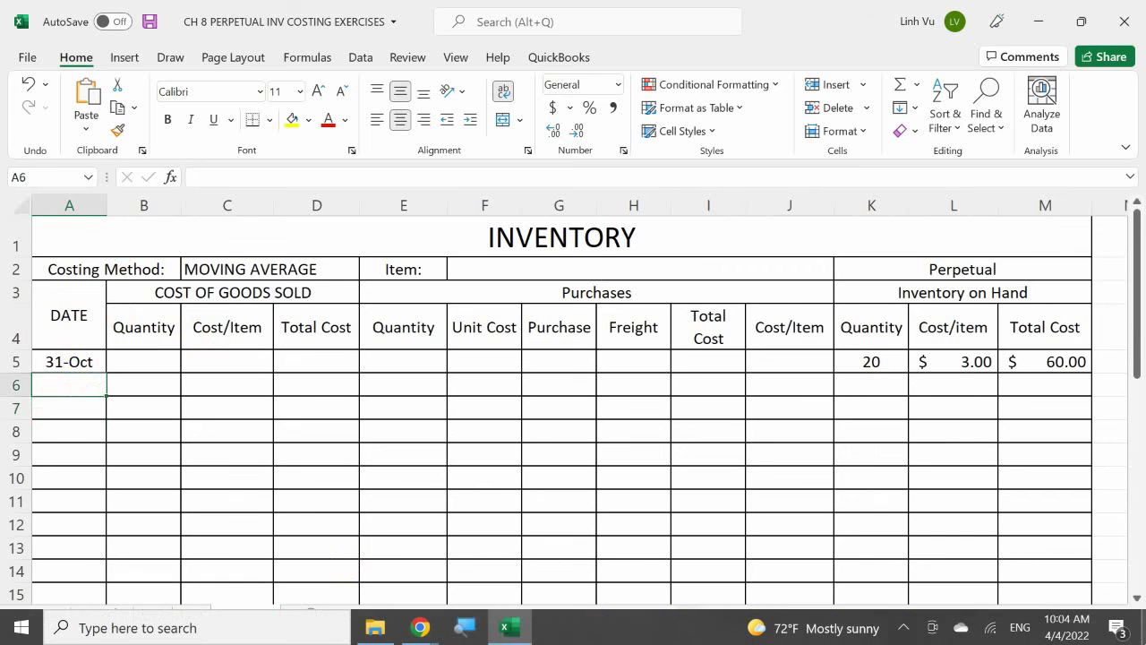
pyautogui.write('11/2')
pyautogui.press('Return')
# Set the 2-Nov purchase quantity in E6 to 100
pyautogui.press('Right')
pyautogui.press('Up')
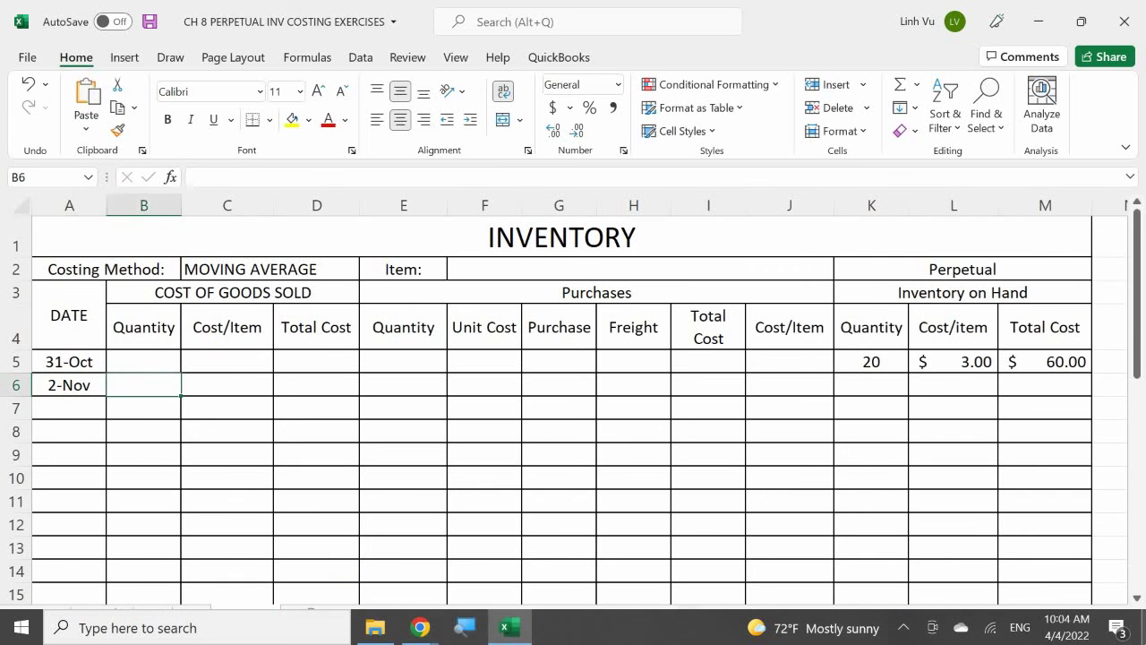
pyautogui.press('Right')
pyautogui.press('Right')
pyautogui.press('Right')
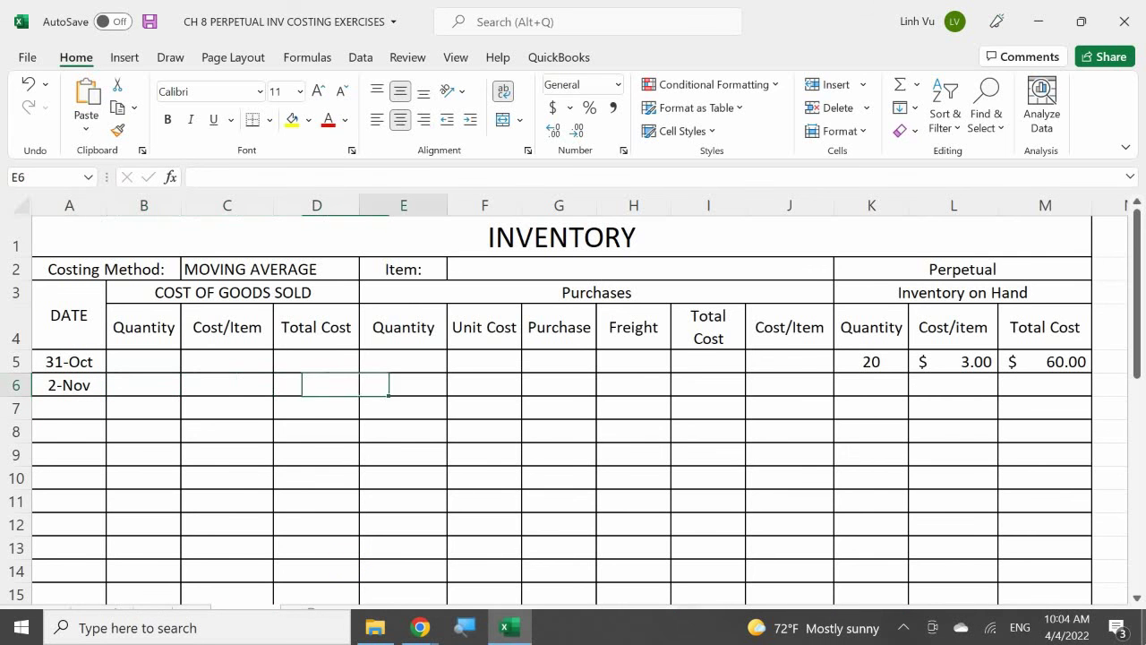
pyautogui.write('100')
pyautogui.press('Right')
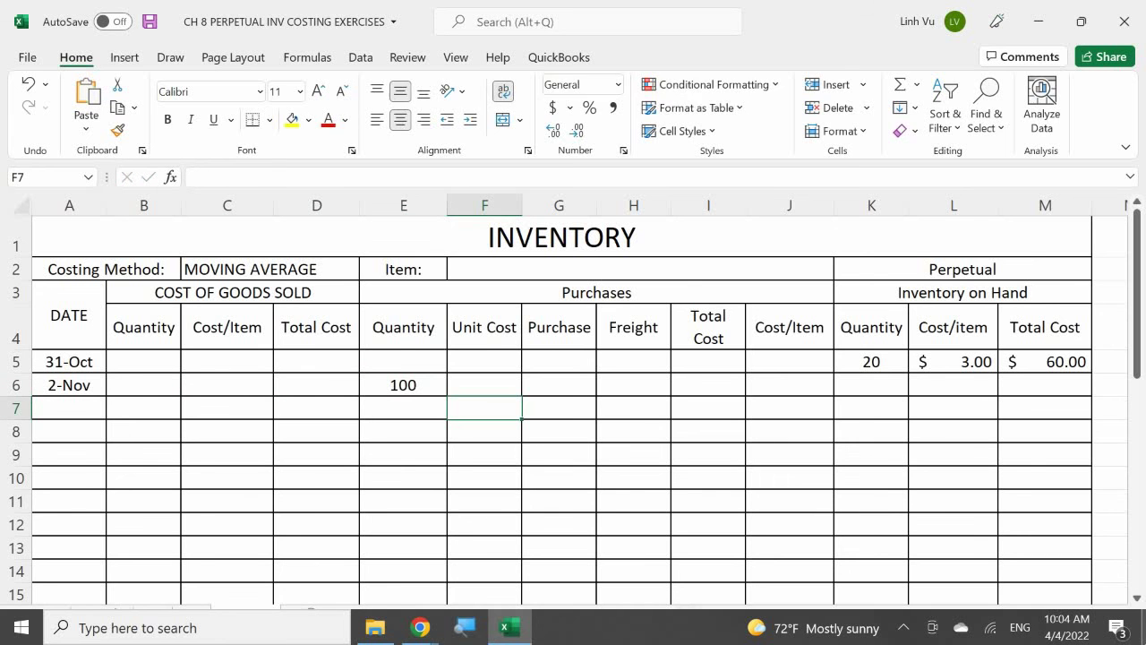
# Set the 2-Nov purchase's unit cost in F6 to 3.00 and its freight in H6 to 25
pyautogui.write('3')
pyautogui.press('BackSpace')
pyautogui.press('Escape')
pyautogui.write('3.00')
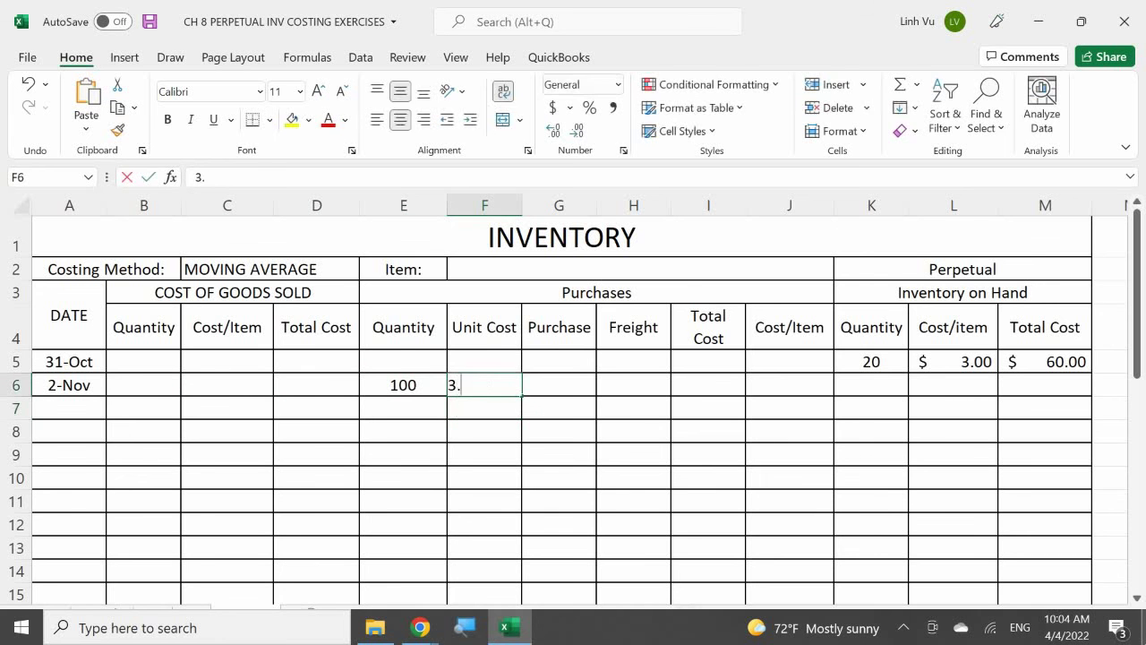
pyautogui.press('Right')
pyautogui.press('Right')
pyautogui.write('25')
pyautogui.press('Return')
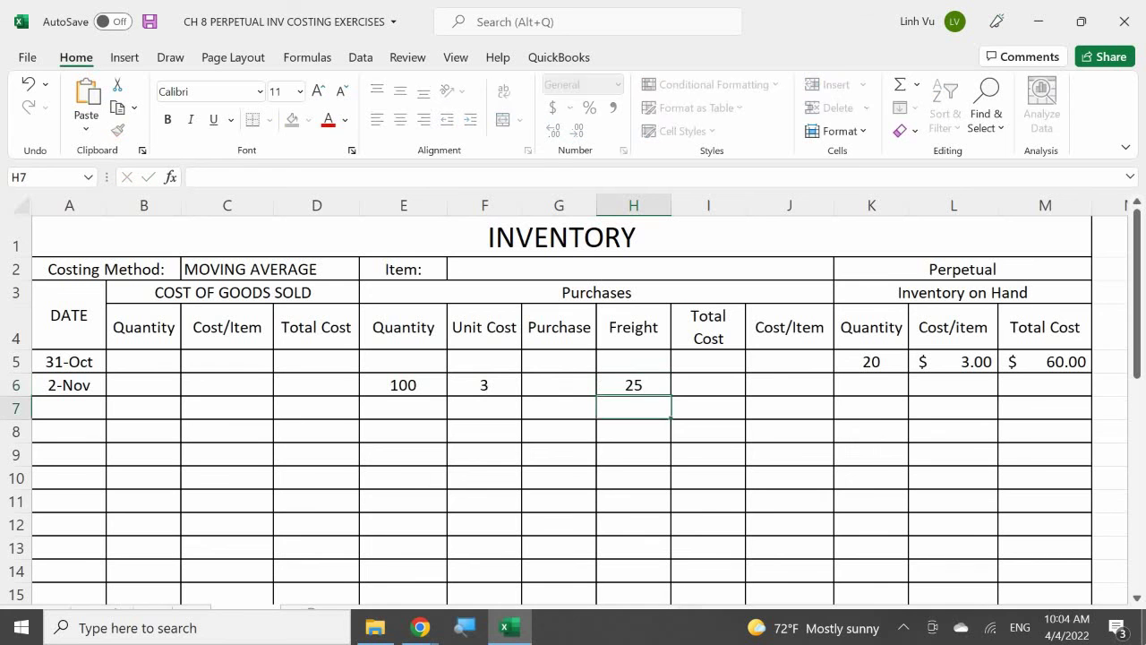
# Apply the accounting number format to the Purchases cost columns F to J from row 5 down
pyautogui.moveTo(491, 356); pyautogui.dragTo(818, 511)
pyautogui.scroll(2, 817, 511)
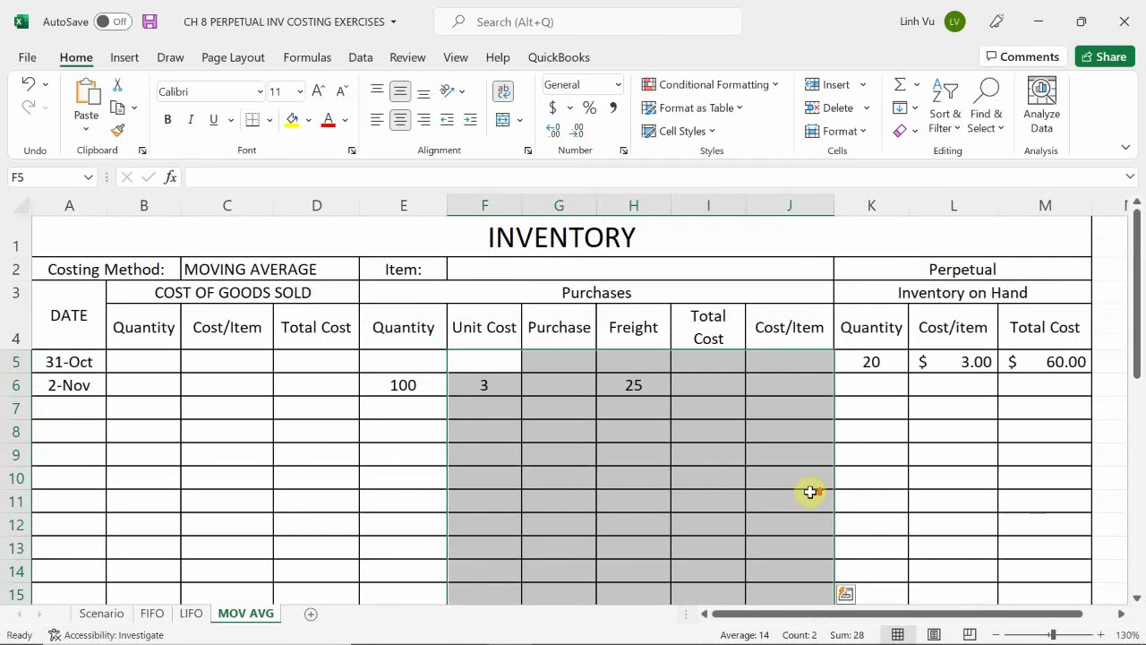
pyautogui.click(553, 108)
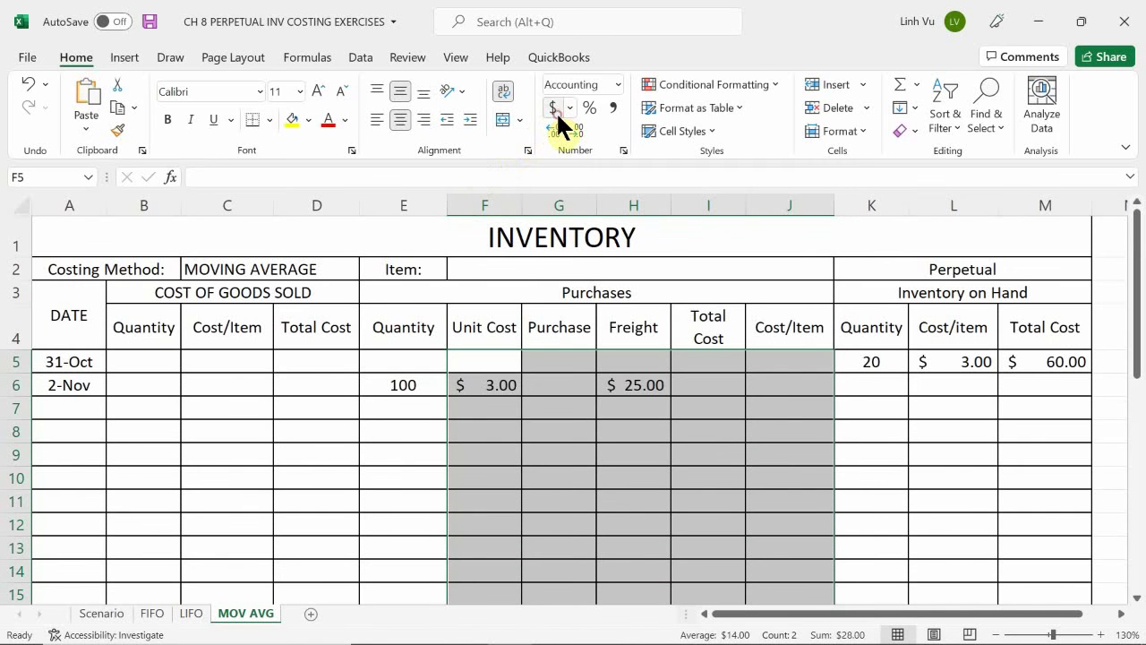
# Recheck the 2 Nov purchase on the Scenario sheet and calculate its purchase amount in G6 of MOV AVG with =E6*F6
pyautogui.click(561, 383)
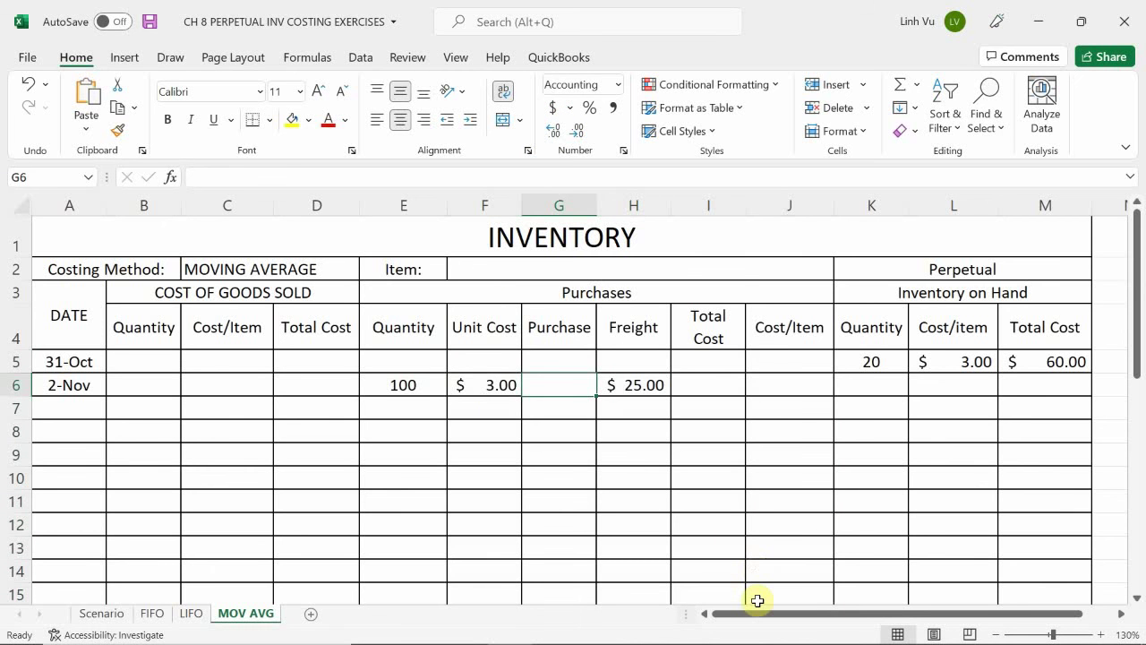
pyautogui.click(100, 615)
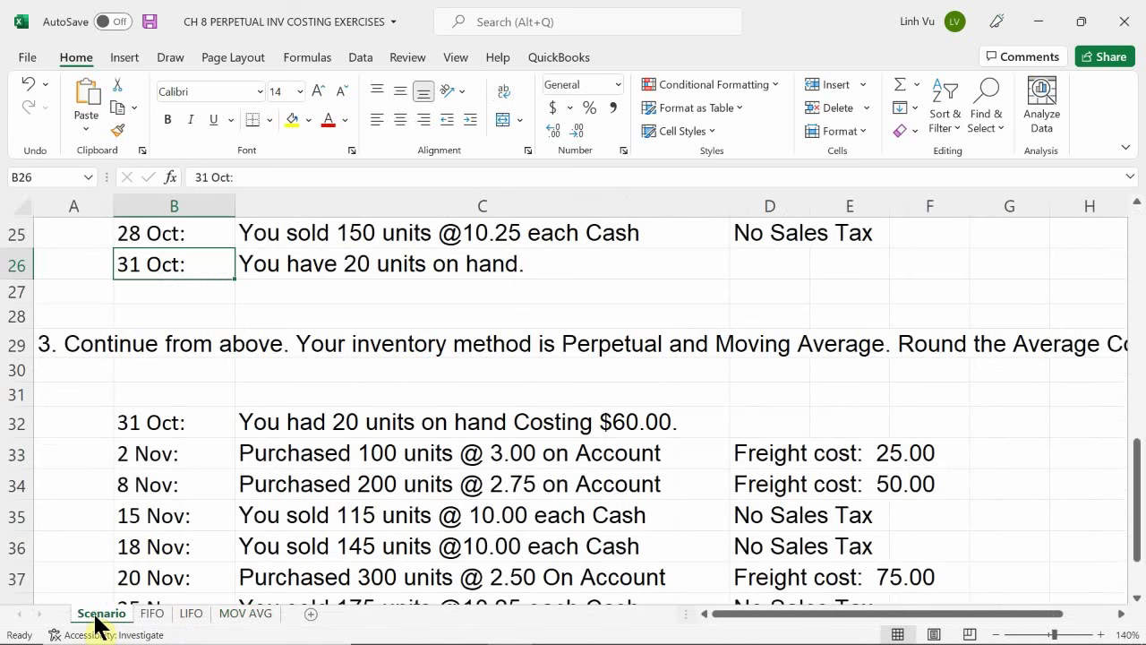
pyautogui.click(246, 614)
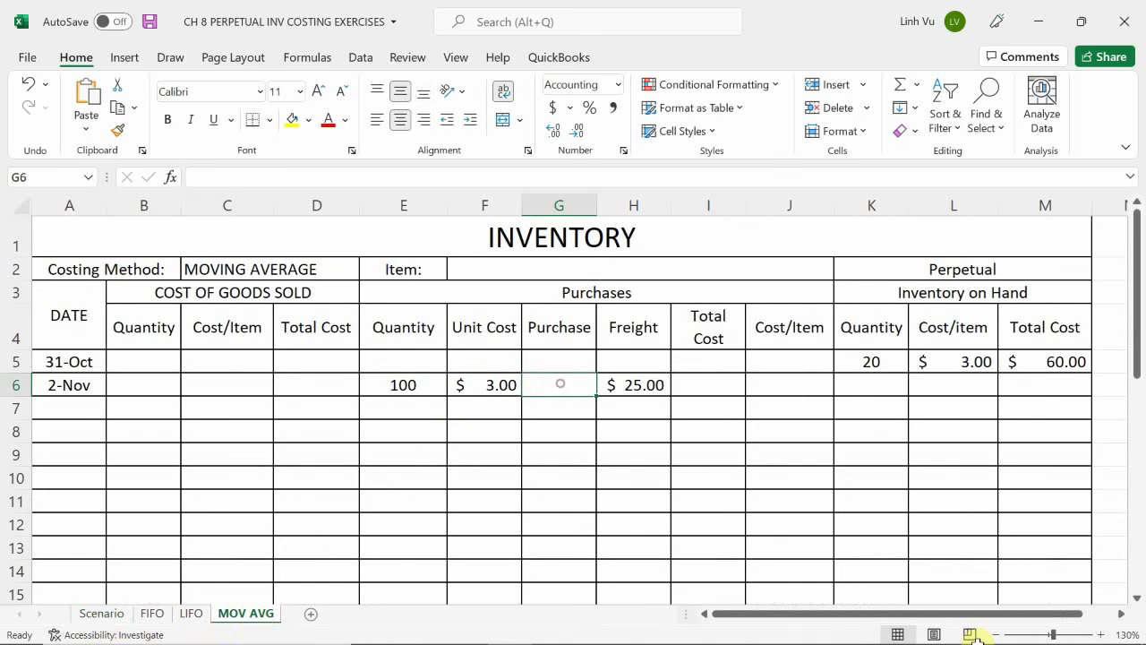
pyautogui.write('=')
pyautogui.click(403, 384)
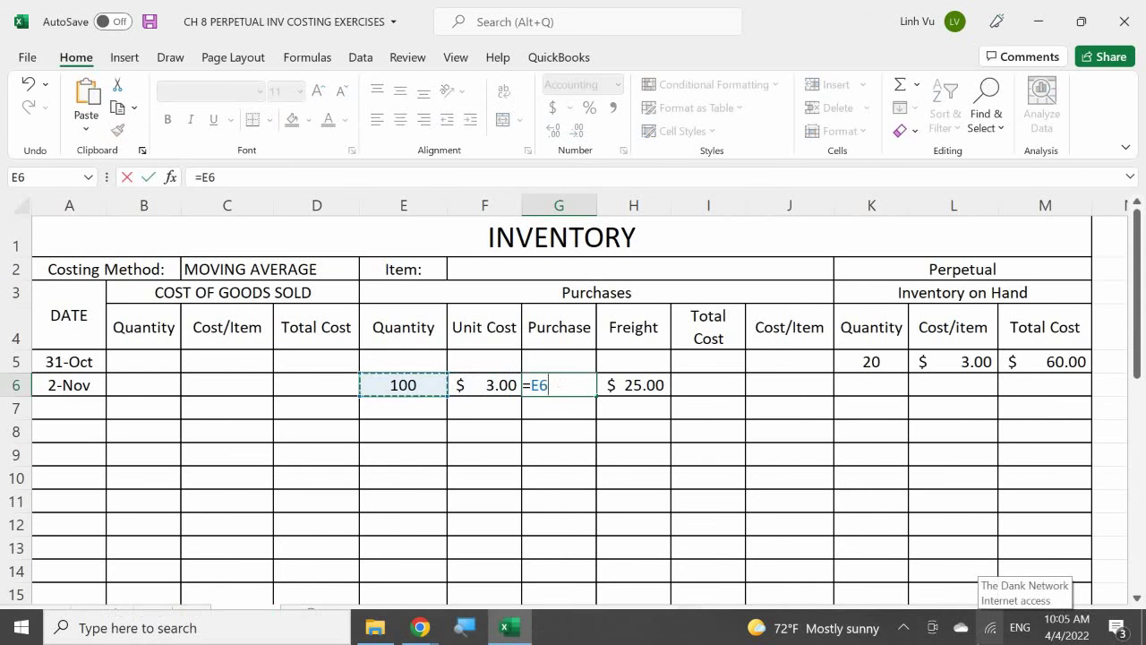
pyautogui.write('*')
pyautogui.press('Left')
pyautogui.press('Return')
pyautogui.press('Right')
pyautogui.press('Right')
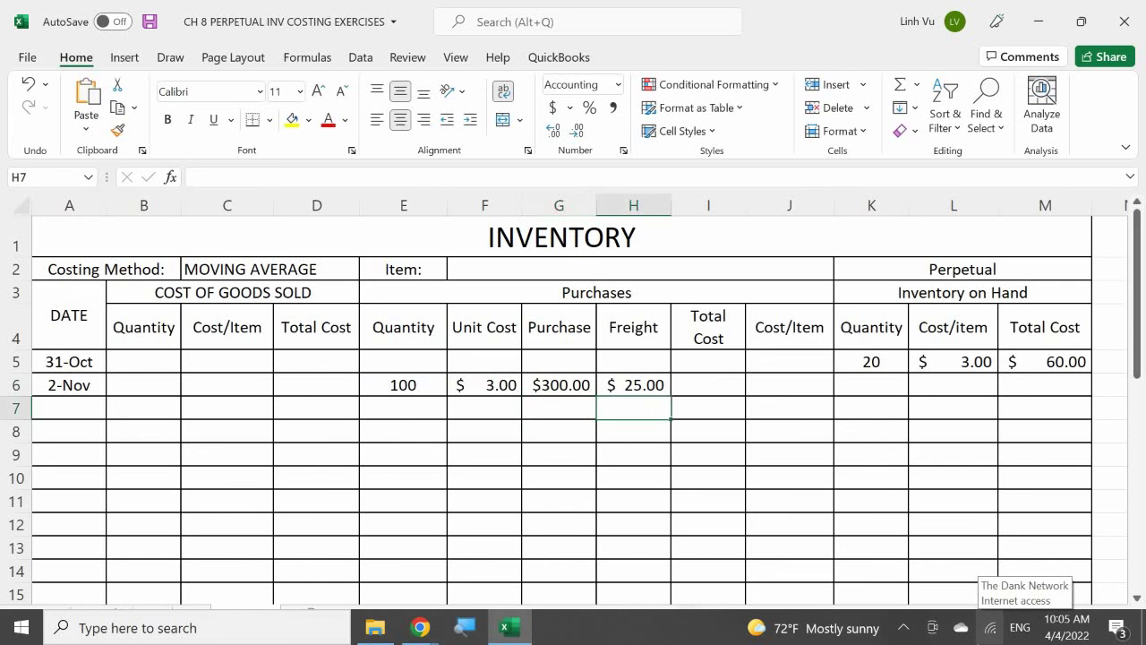
# Calculate the 2-Nov purchase's total cost in I6 with =G6+H6
pyautogui.press('Up')
pyautogui.write('=')
pyautogui.press('Left')
pyautogui.press('Left')
pyautogui.write('+')
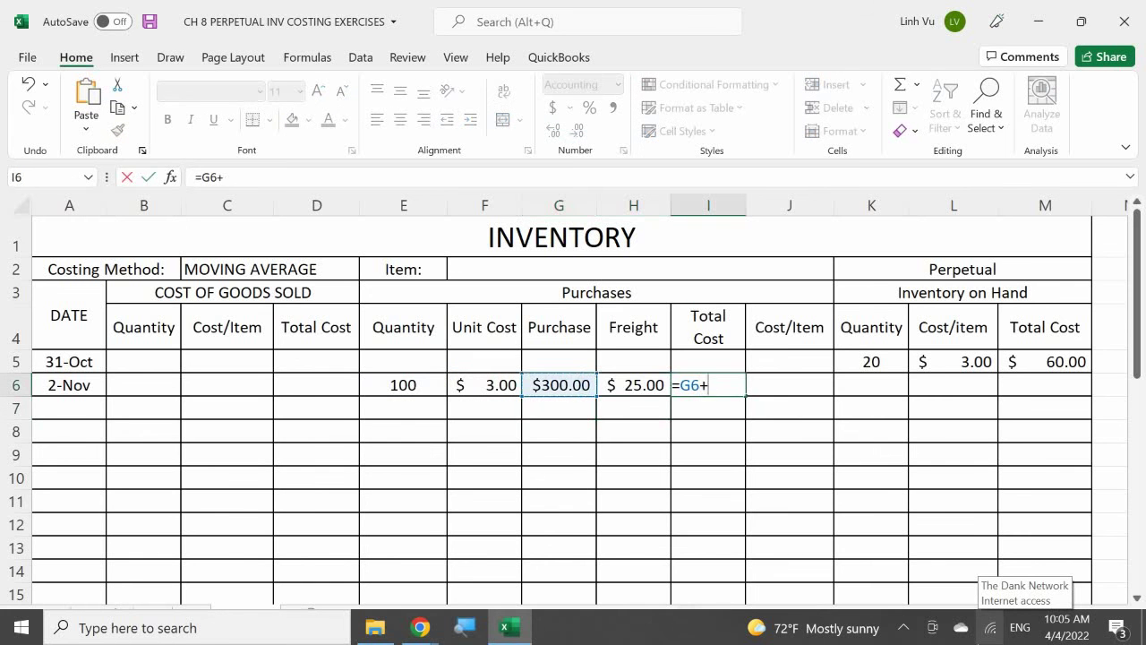
pyautogui.press('Left')
pyautogui.press('Return')
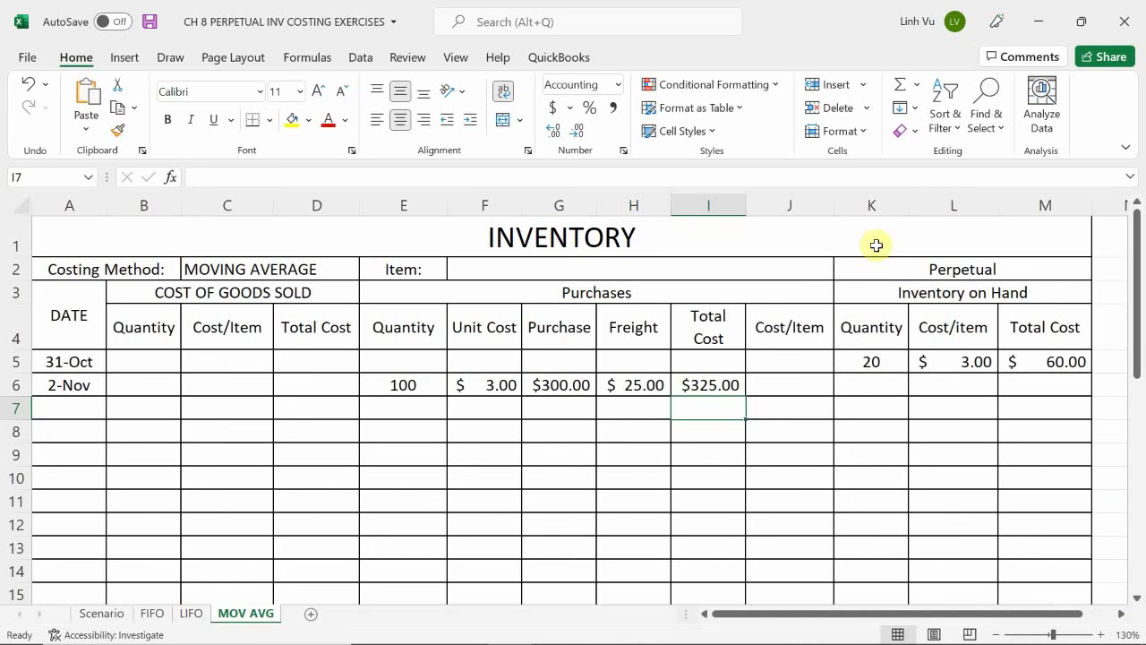
# Calculate the 2-Nov quantity on hand in K6 with =K5+E6
pyautogui.click(870, 387)
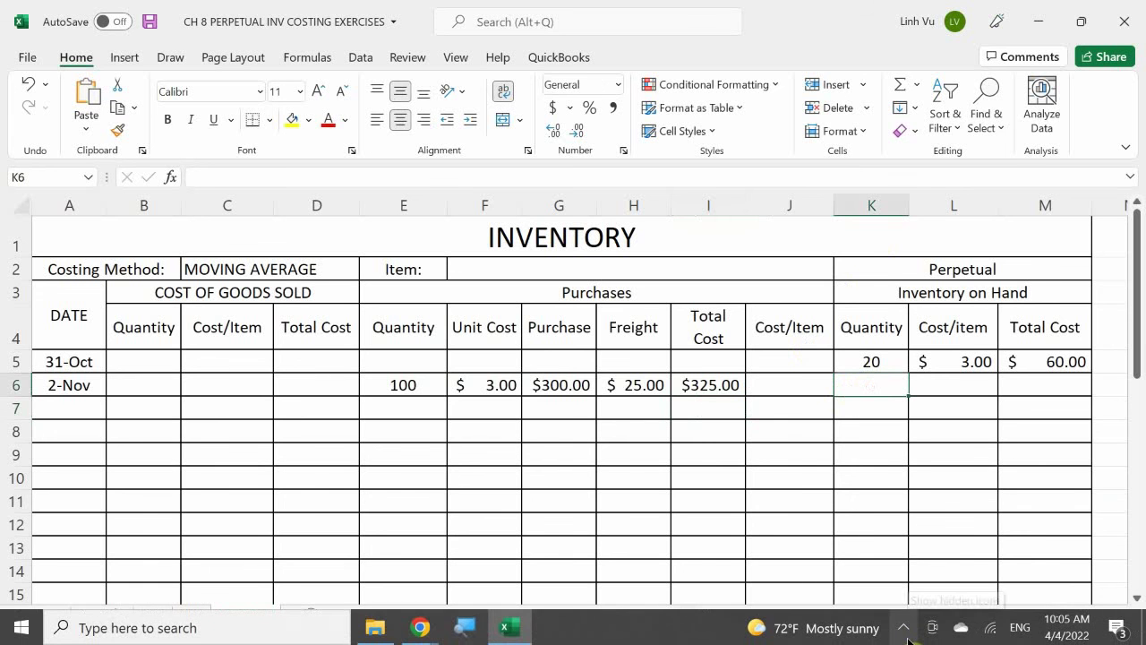
pyautogui.write('=')
pyautogui.press('Up')
pyautogui.write('+')
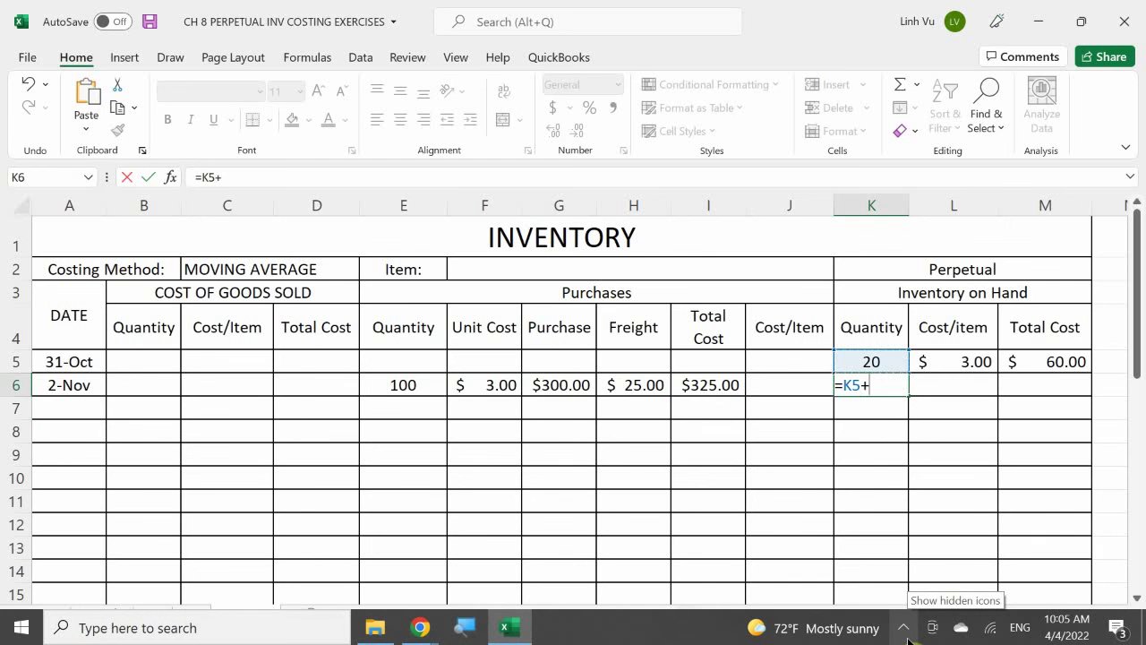
pyautogui.press('Left')
pyautogui.press('Left')
pyautogui.press('Left')
pyautogui.press('Left')
pyautogui.press('Left')
pyautogui.press('Left')
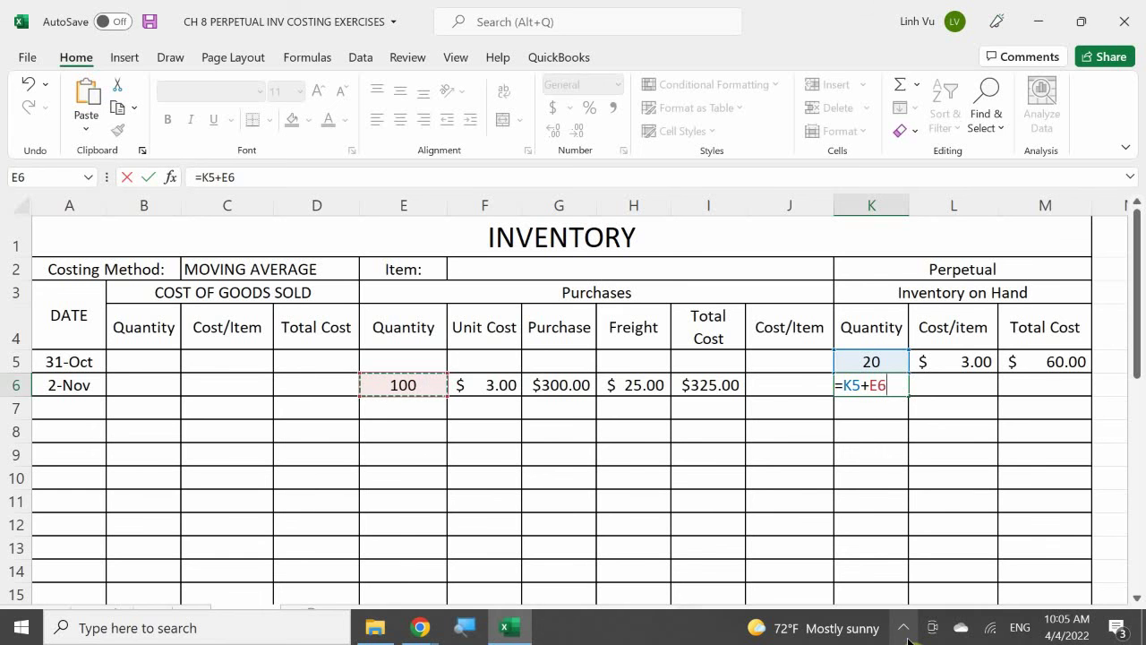
pyautogui.press('Return')
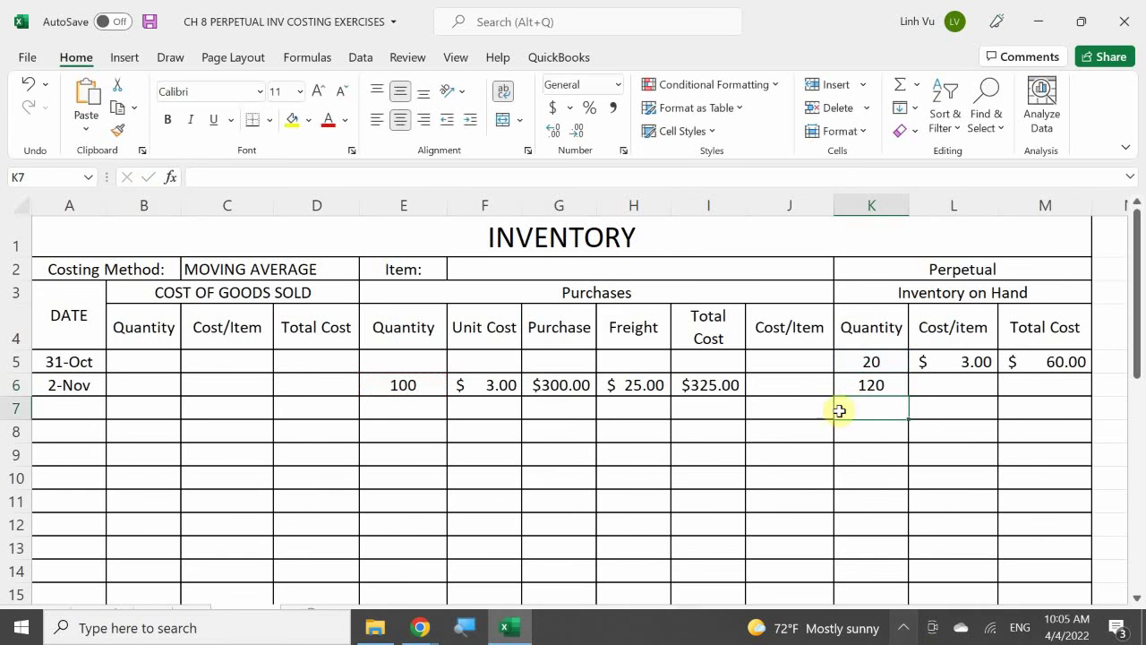
# Calculate the 2-Nov inventory's total cost in M6 with =M5+I6, correcting the incomplete formula
pyautogui.click(1069, 390)
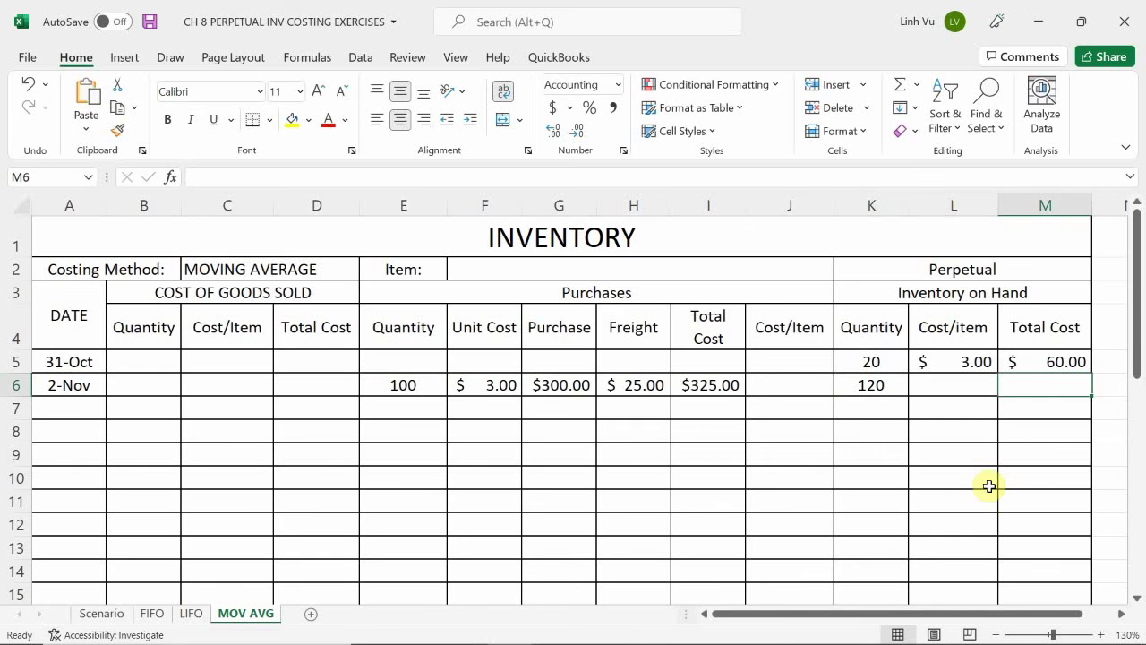
pyautogui.write('=M5+')
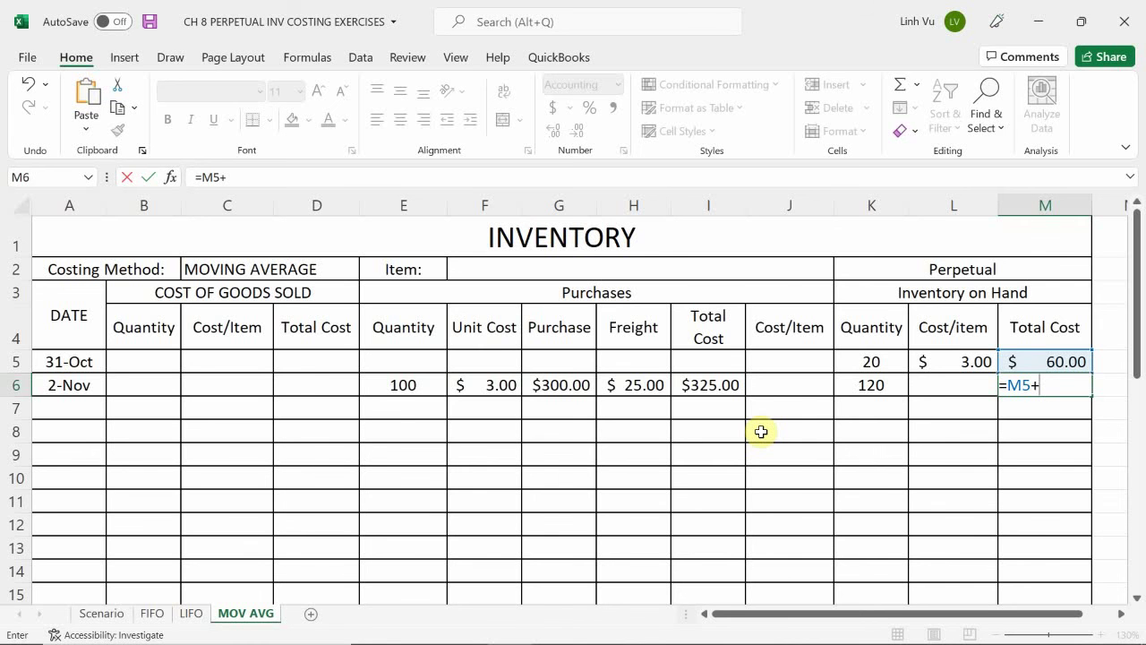
pyautogui.press('Return')
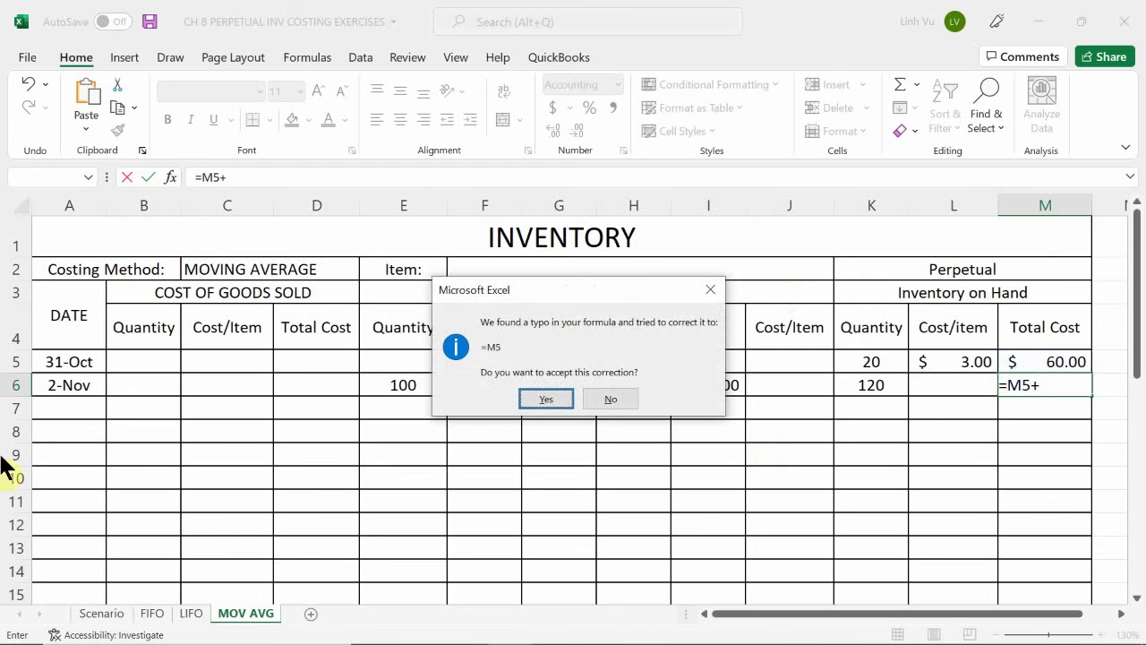
pyautogui.click(547, 398)
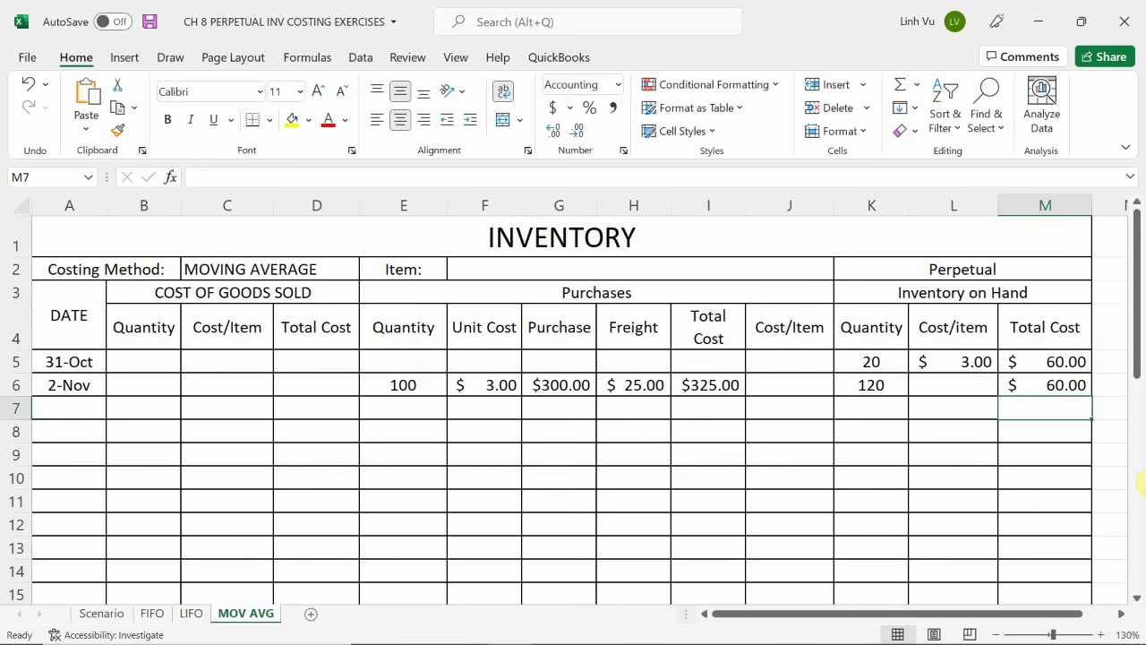
pyautogui.click(1044, 385)
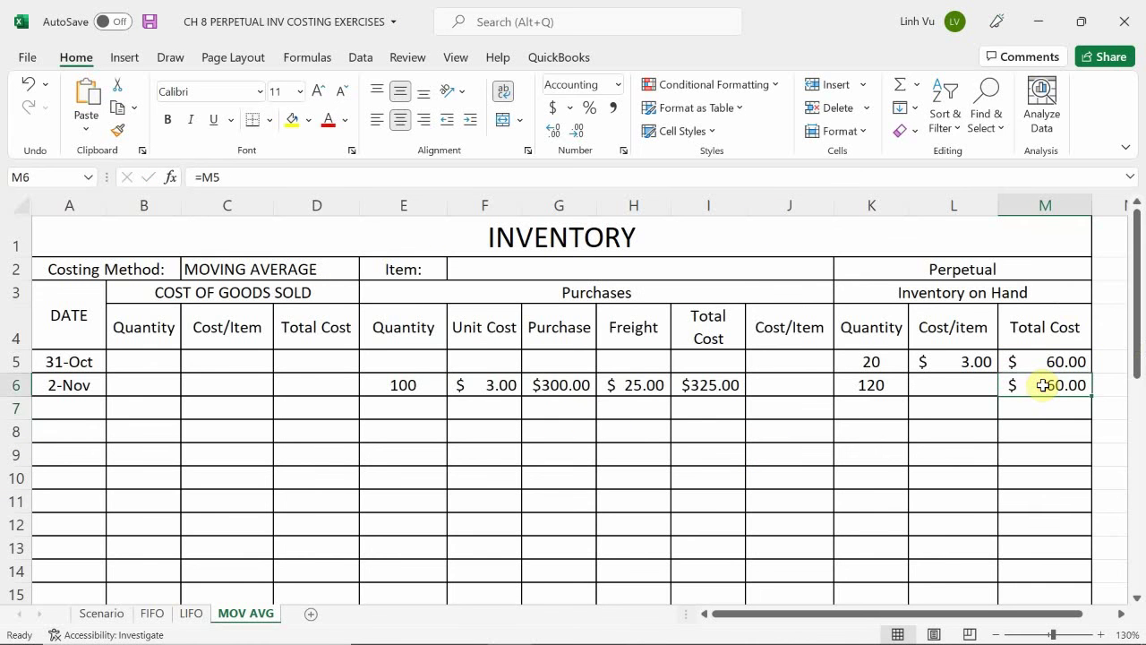
pyautogui.doubleClick(1044, 385)
pyautogui.write('+')
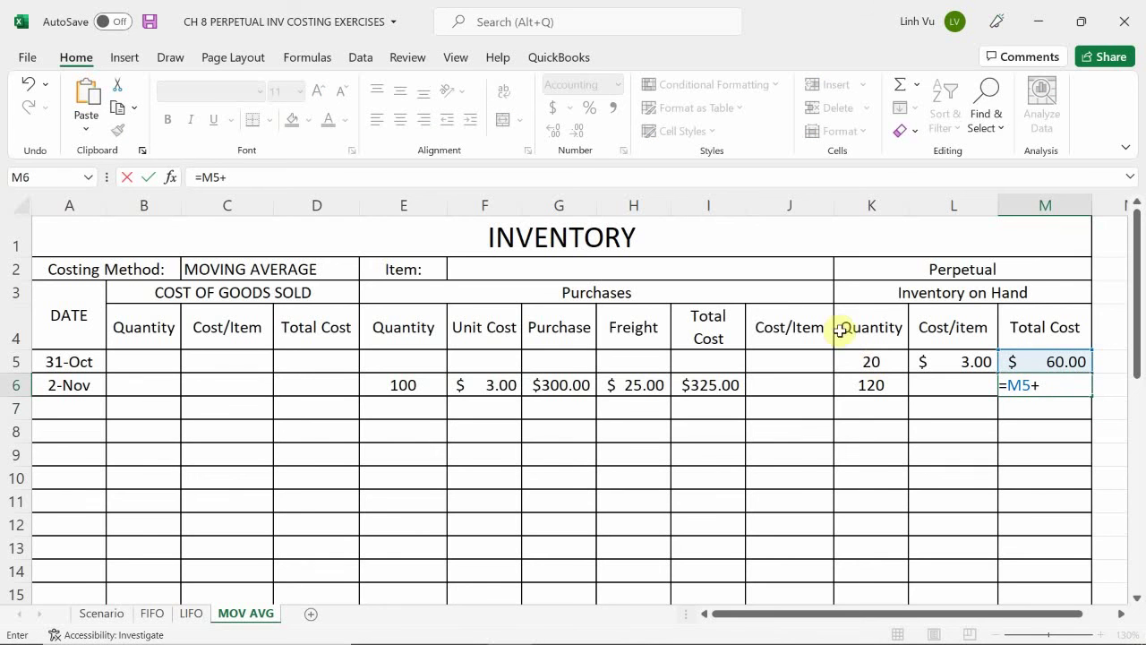
pyautogui.click(709, 385)
pyautogui.press('Return')
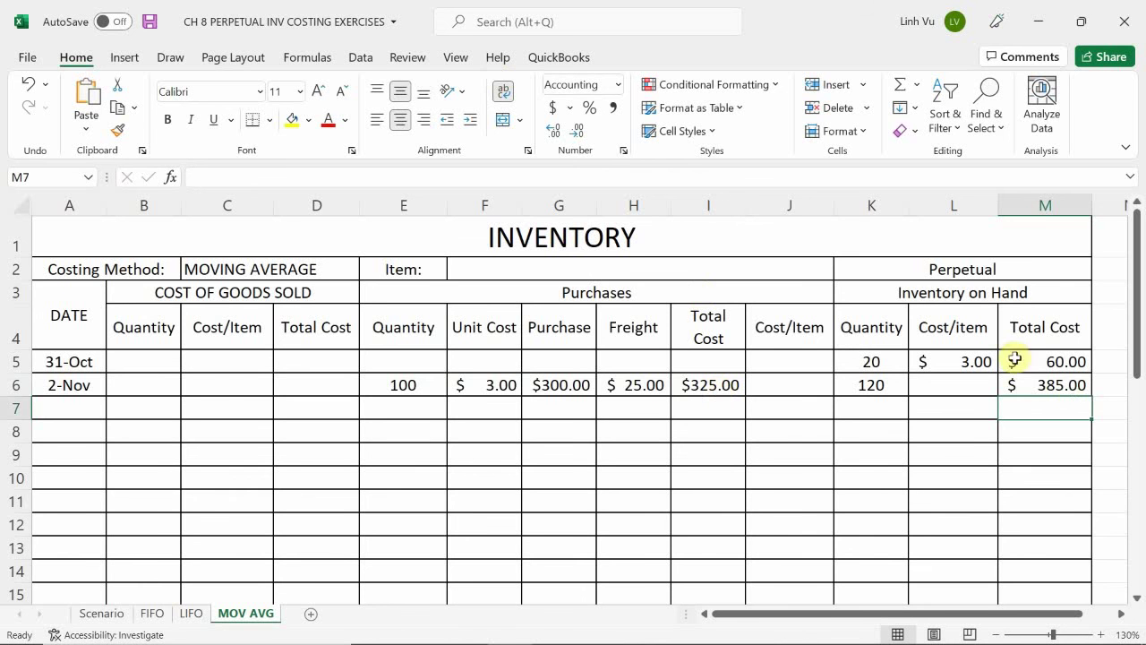
# Calculate the 2-Nov average cost per item on hand in L6 with =M6/K6
pyautogui.click(952, 384)
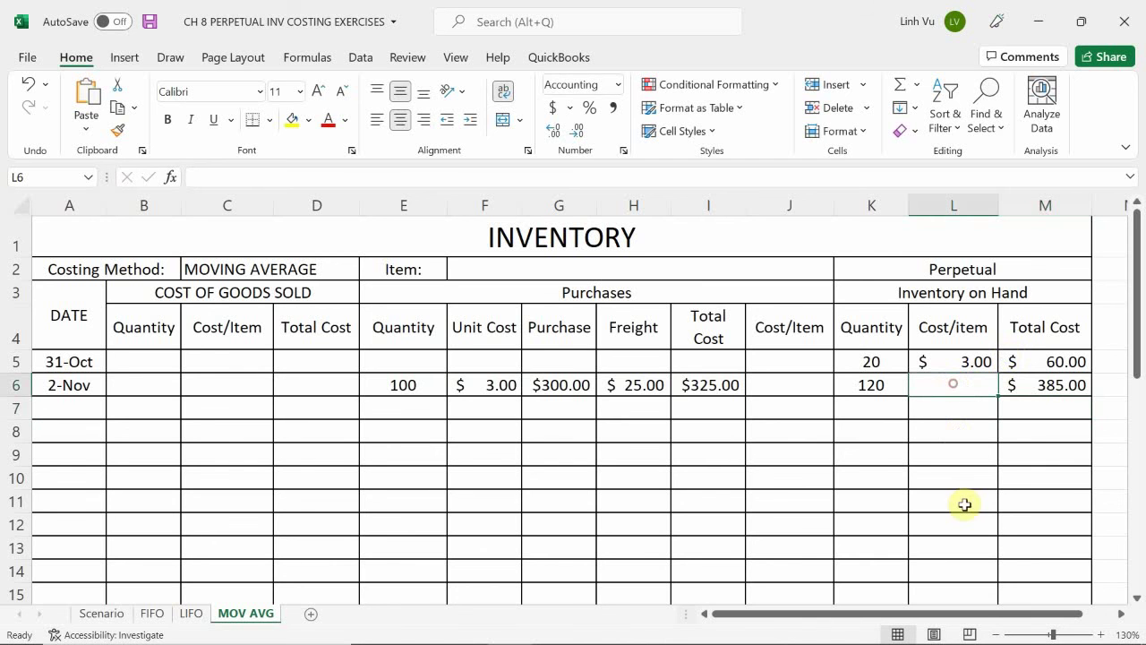
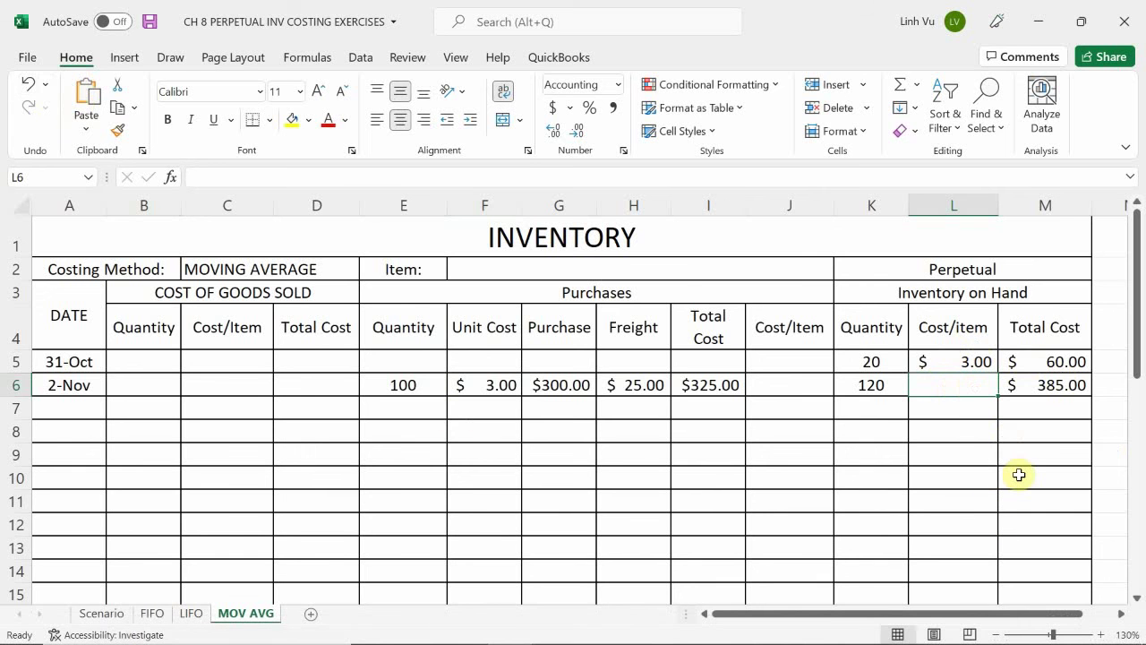
pyautogui.write('=M6/K6')
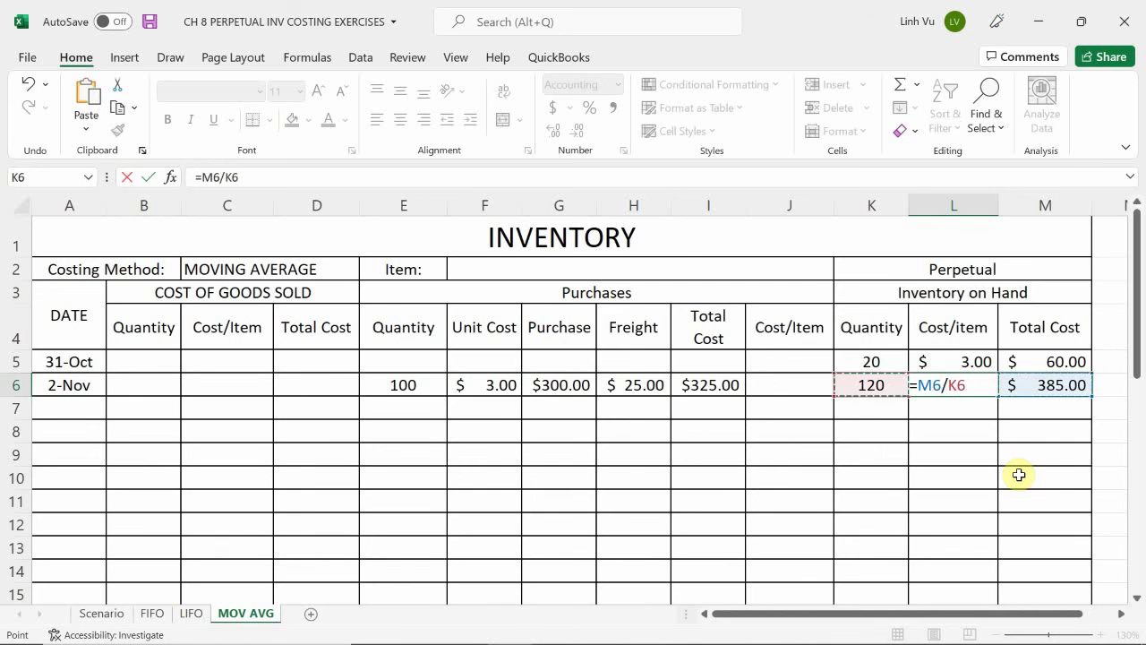
pyautogui.press('Return')
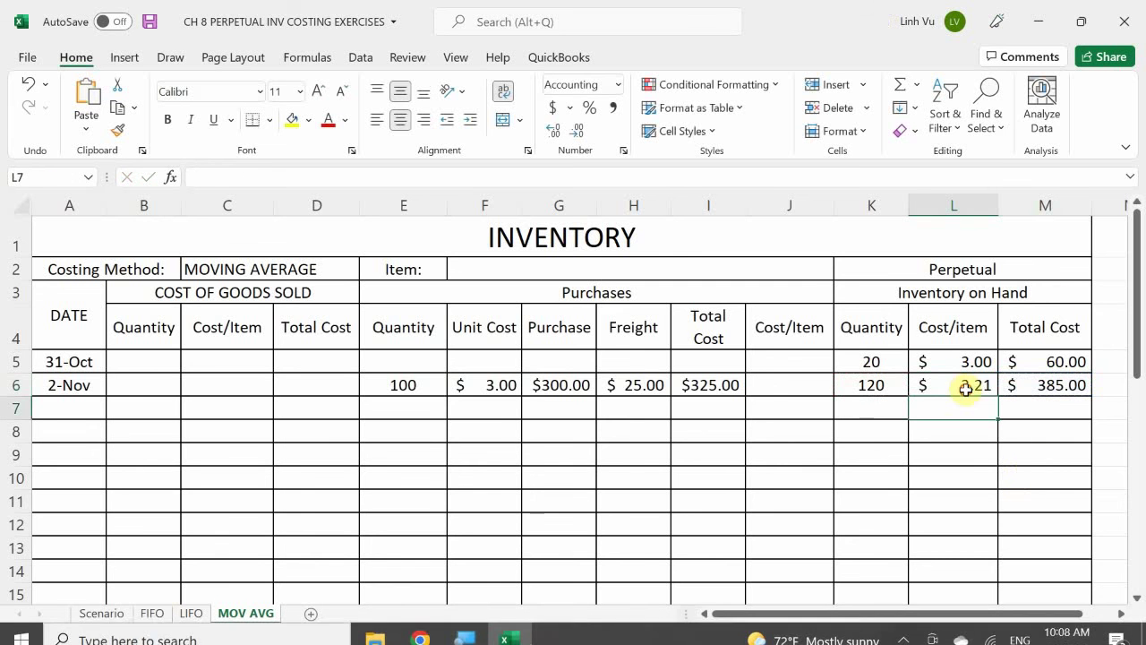
# Increase the decimals shown for the average cost per item in L6 to six places
pyautogui.click(965, 390)
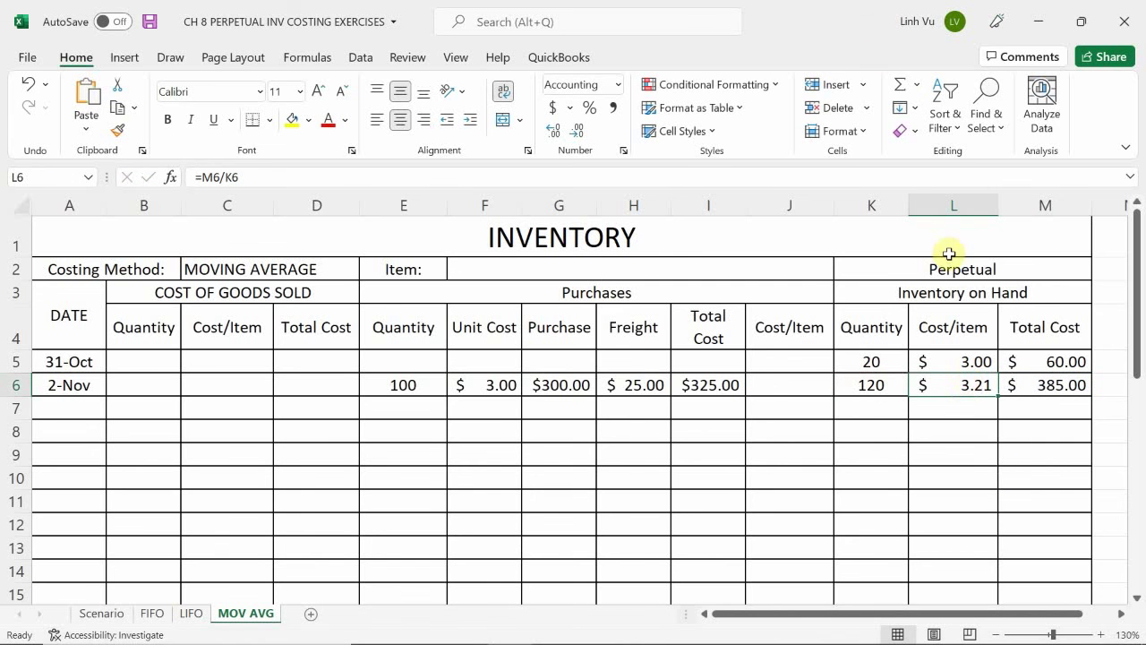
pyautogui.click(557, 129)
pyautogui.click(555, 134)
pyautogui.click(552, 138)
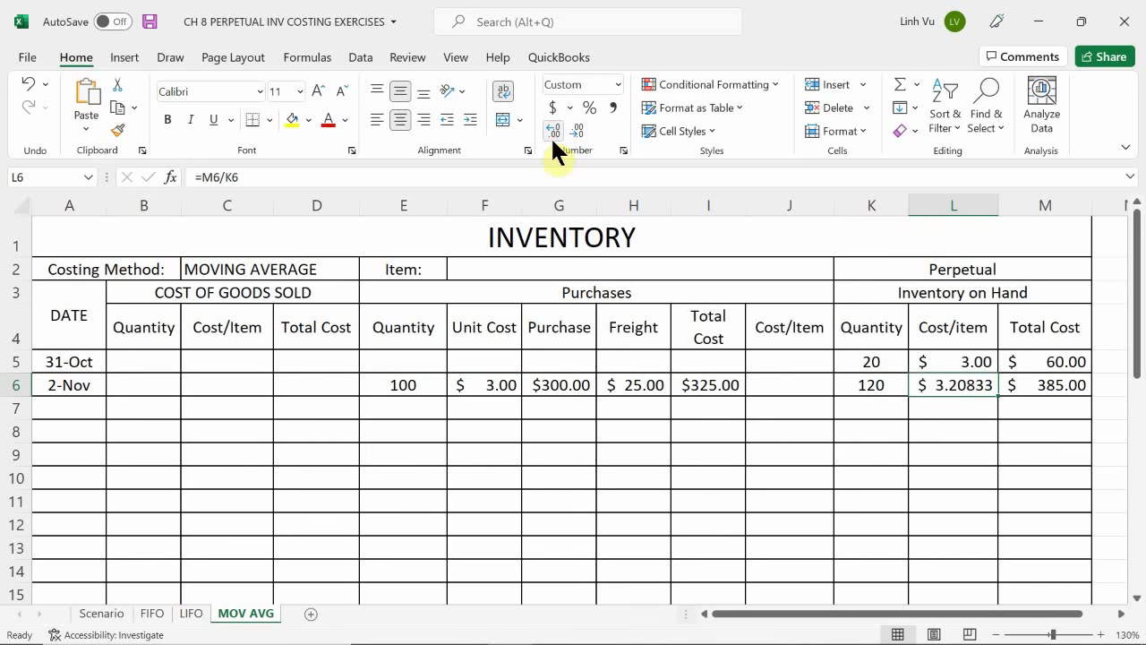
pyautogui.click(553, 132)
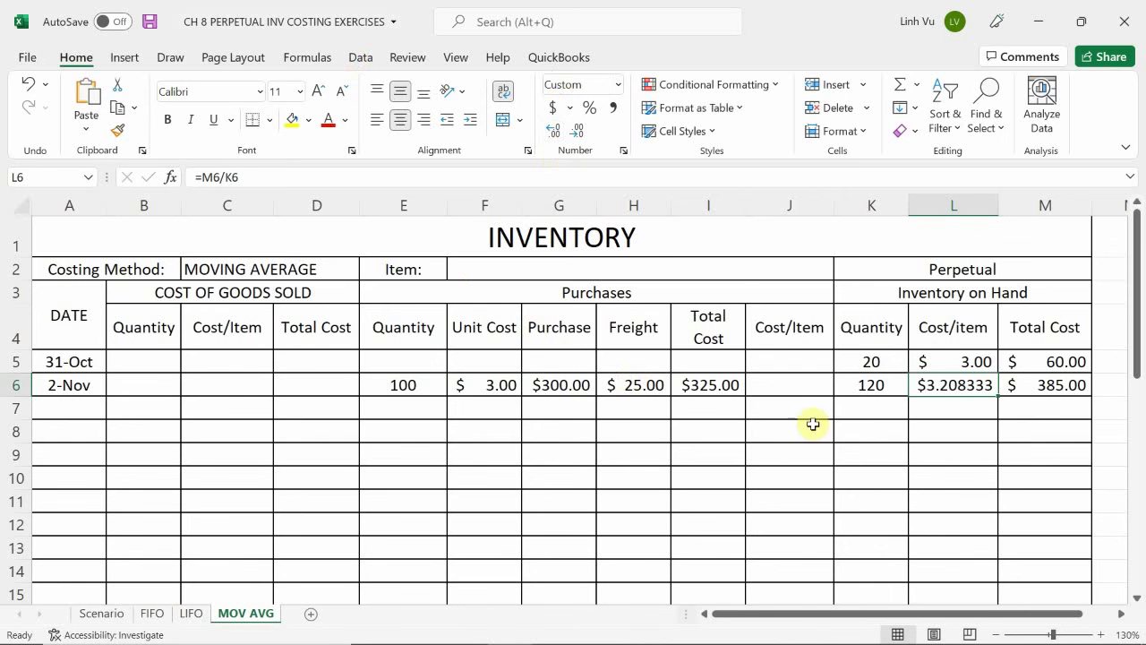
# Black out the superseded 31-Oct inventory on hand cells K5:M5 with a black fill
pyautogui.moveTo(939, 359); pyautogui.dragTo(1013, 361)
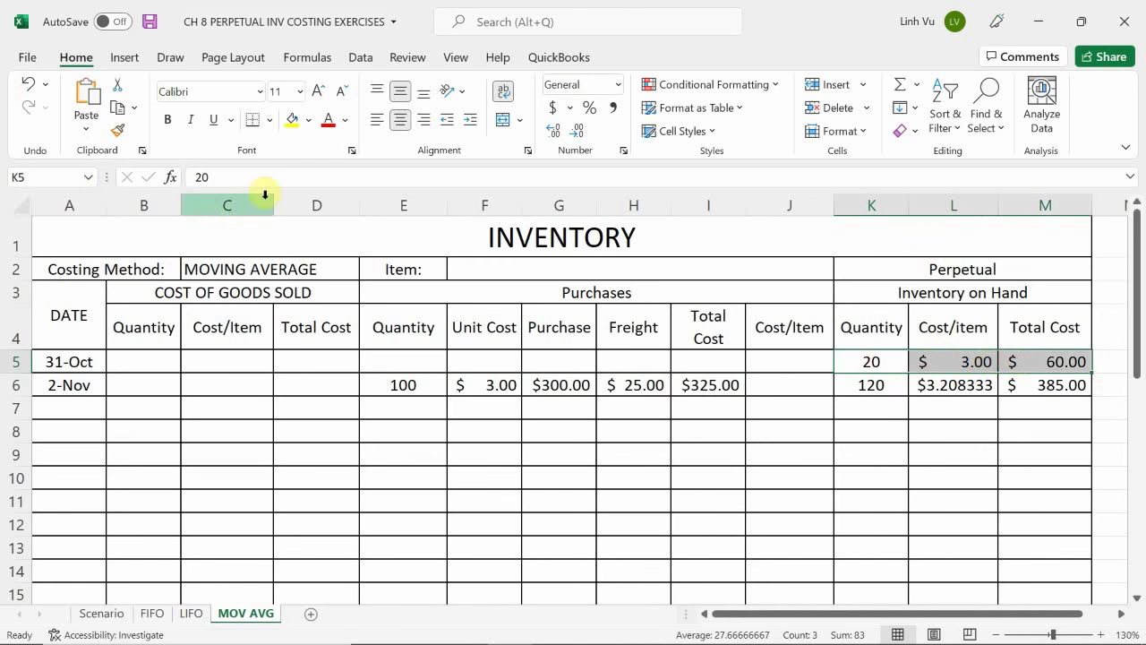
pyautogui.click(308, 120)
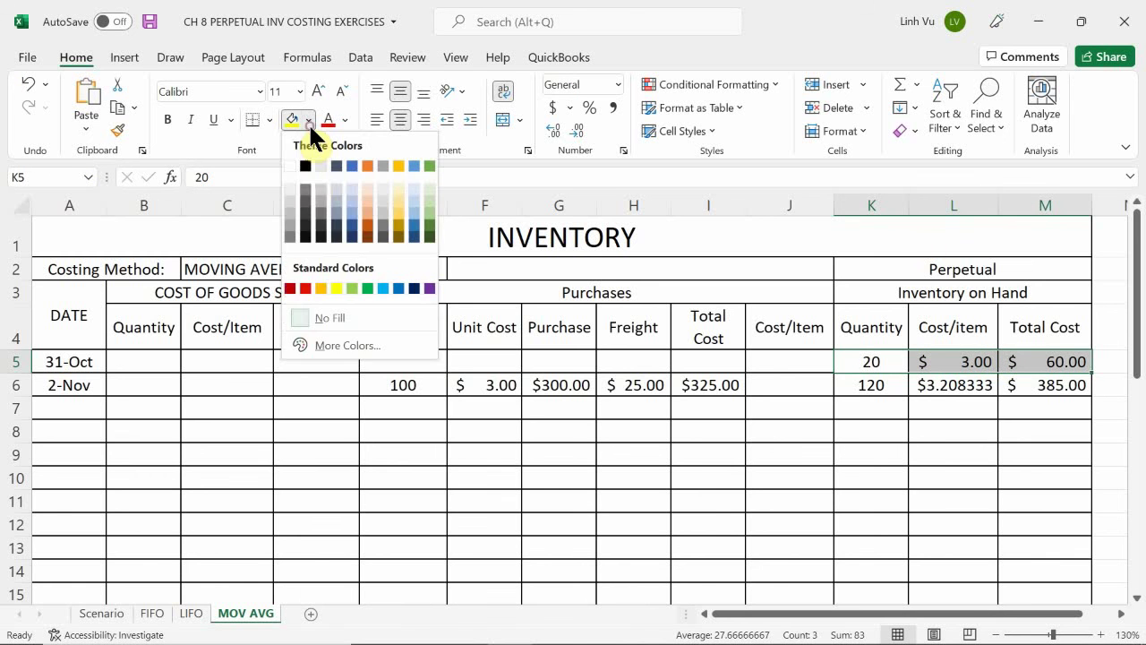
pyautogui.click(301, 162)
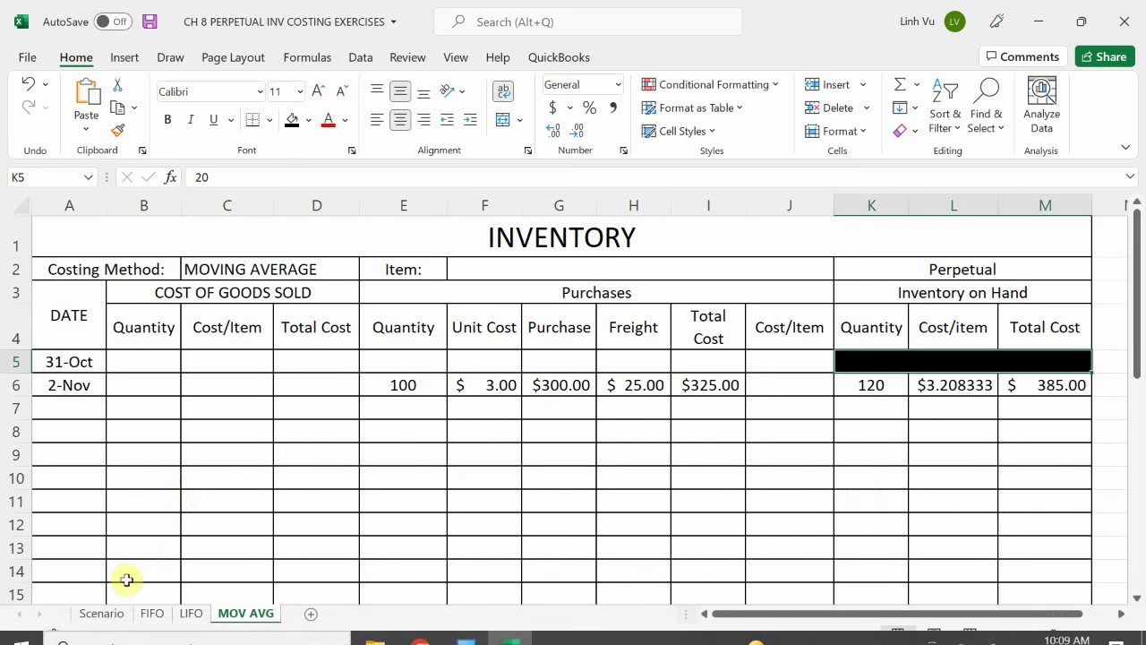
# Check the second November purchase on the Scenario sheet and enter the date 11/5 in A7 of MOV AVG
pyautogui.click(101, 614)
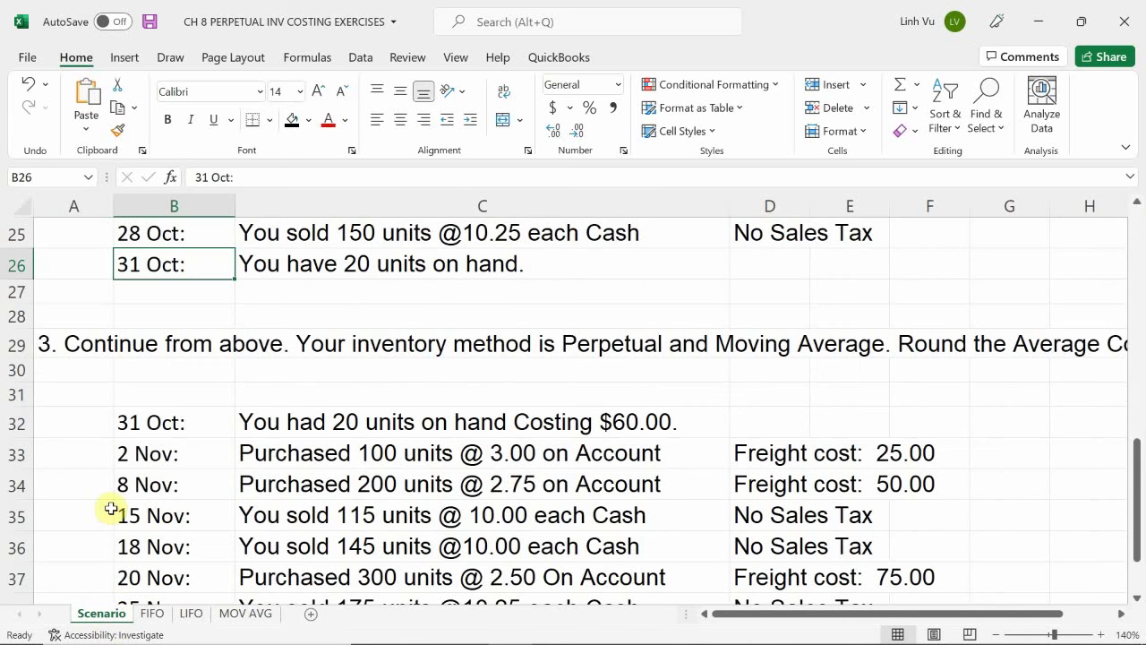
pyautogui.scroll(-2, 111, 509)
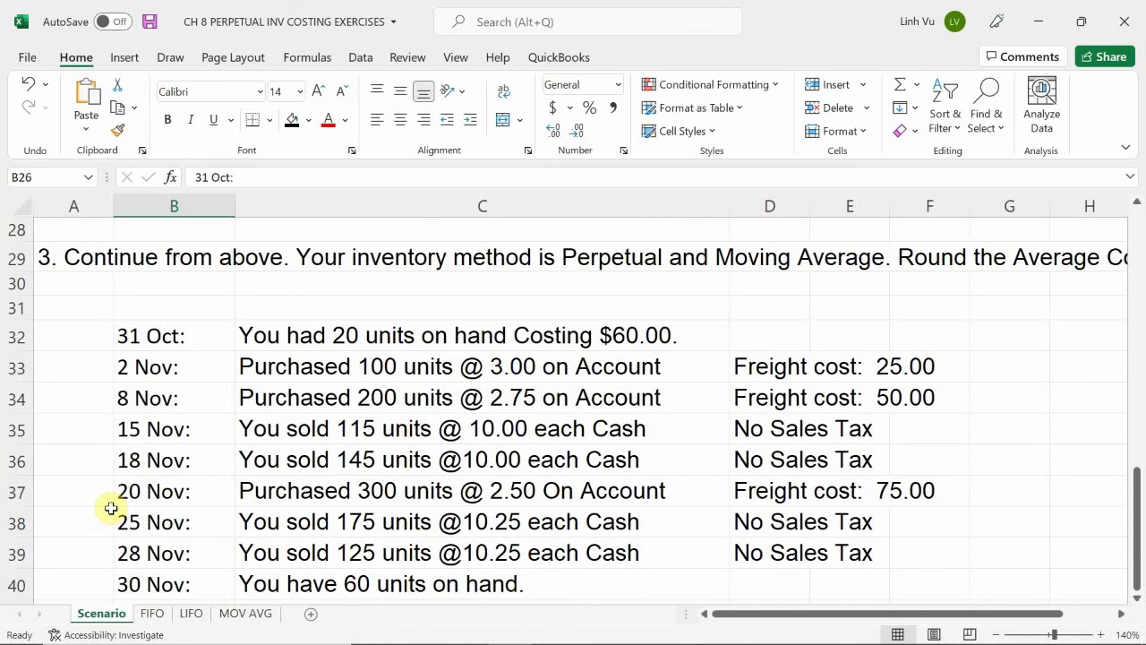
pyautogui.click(255, 615)
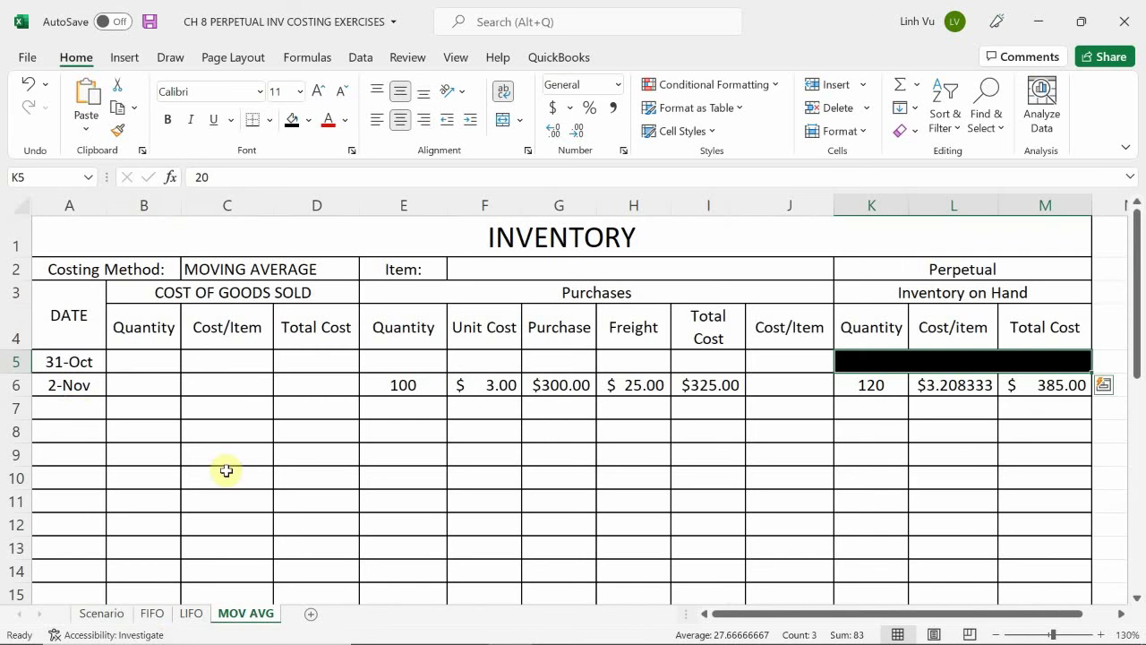
pyautogui.click(72, 408)
pyautogui.write('11/5')
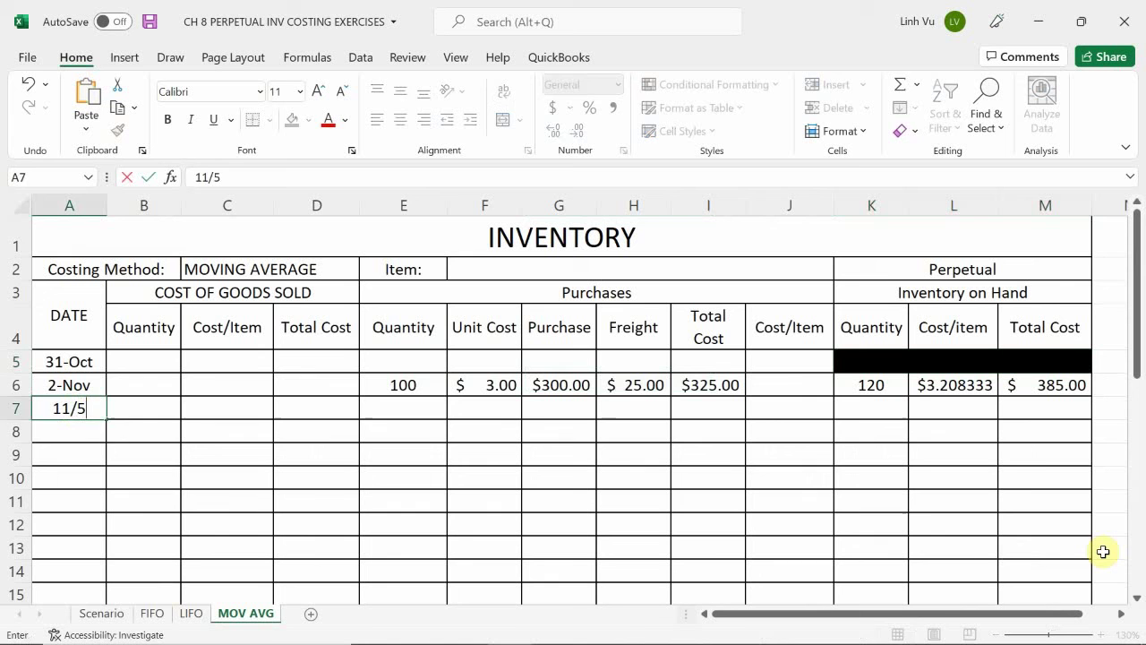
pyautogui.press('Return')
# Set the row 7 purchase quantity in E7 to 200
pyautogui.press('Right')
pyautogui.press('Up')
pyautogui.press('Right')
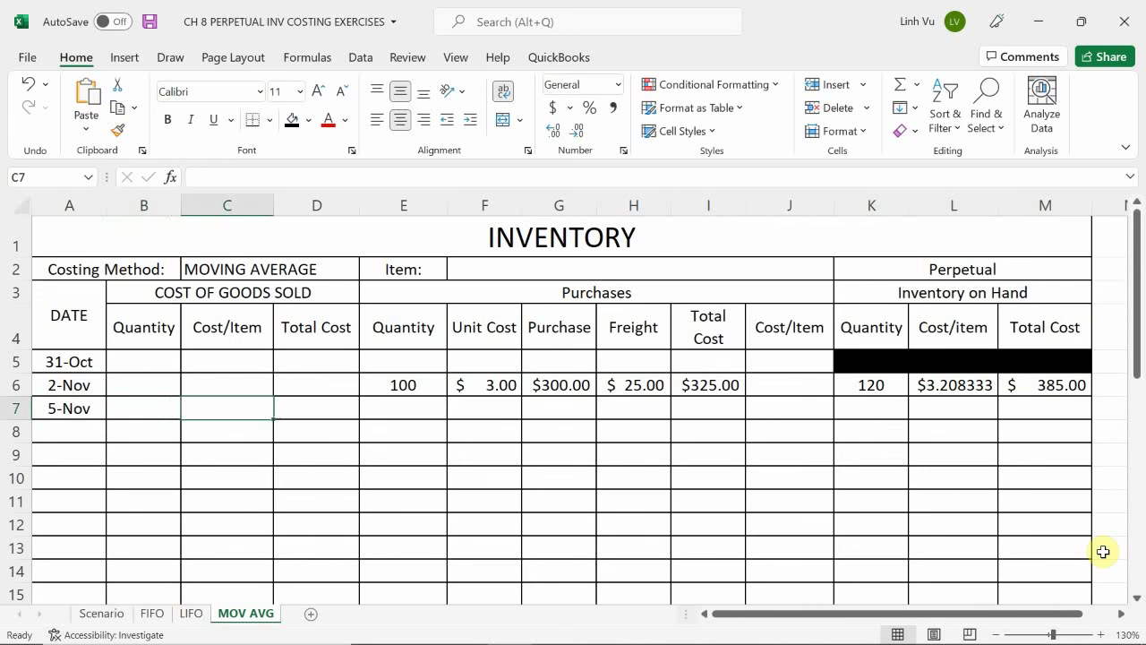
pyautogui.press('Right')
pyautogui.press('Right')
pyautogui.write('200')
pyautogui.press('Right')
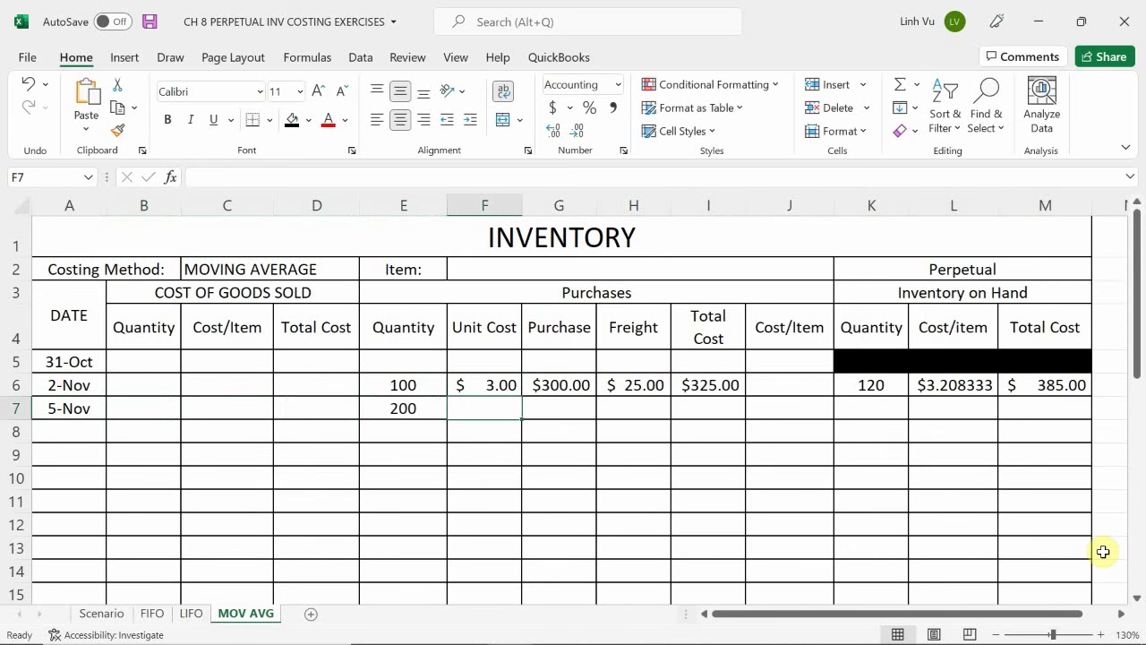
# Set the row 7 purchase's unit cost in F7 to 2.75 and its freight in H7 to 50
pyautogui.write('2.75')
pyautogui.press('Right')
pyautogui.press('Right')
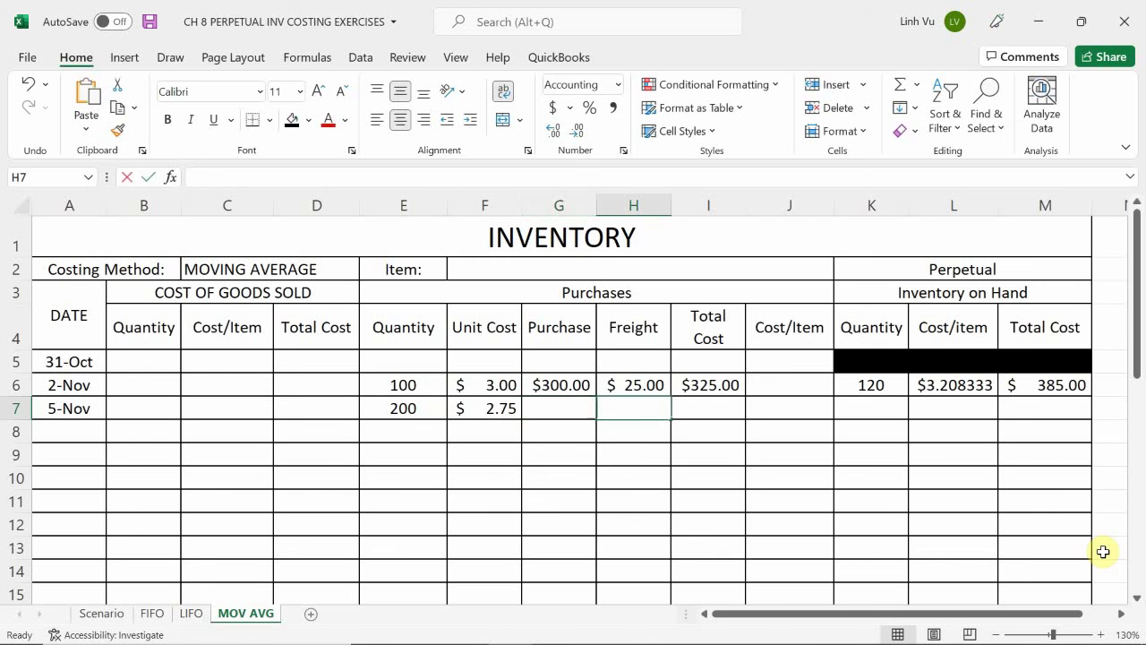
pyautogui.write('50')
pyautogui.press('Return')
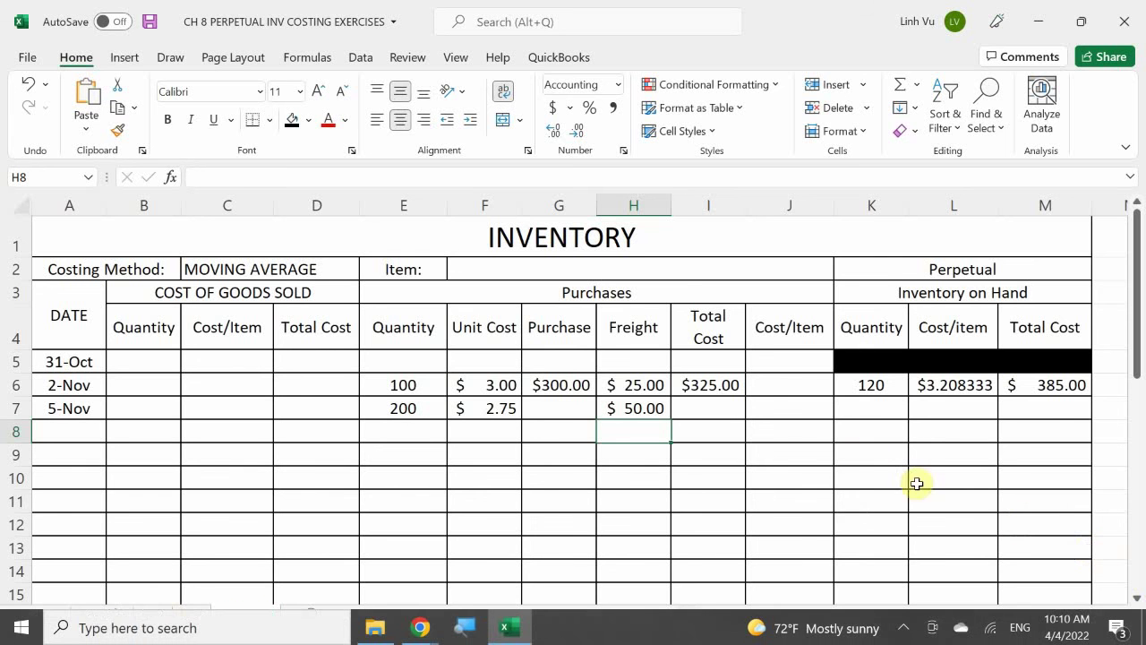
# Fill the purchase amount formula from G6 down to G7
pyautogui.click(557, 410)
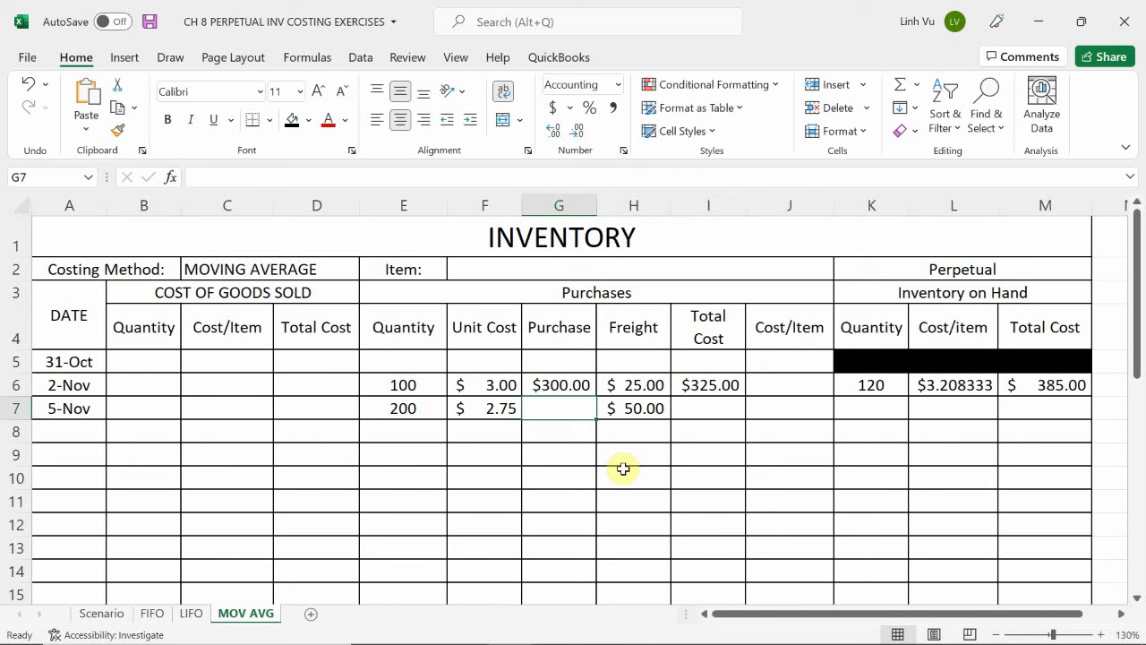
pyautogui.click(553, 390)
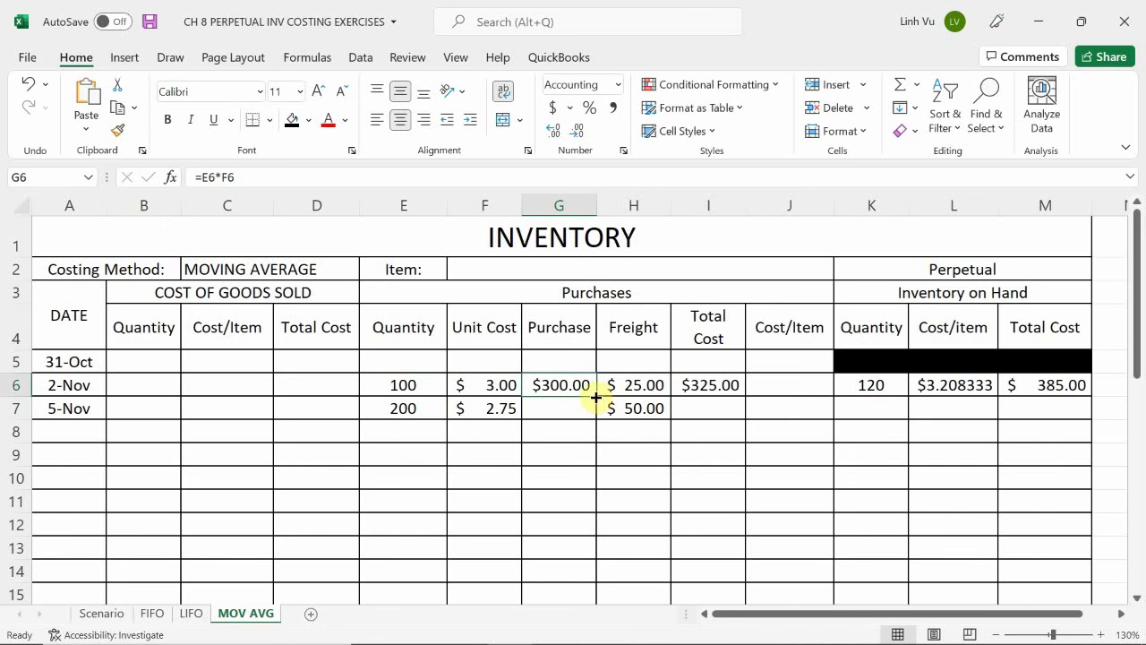
pyautogui.moveTo(595, 398); pyautogui.dragTo(591, 421)
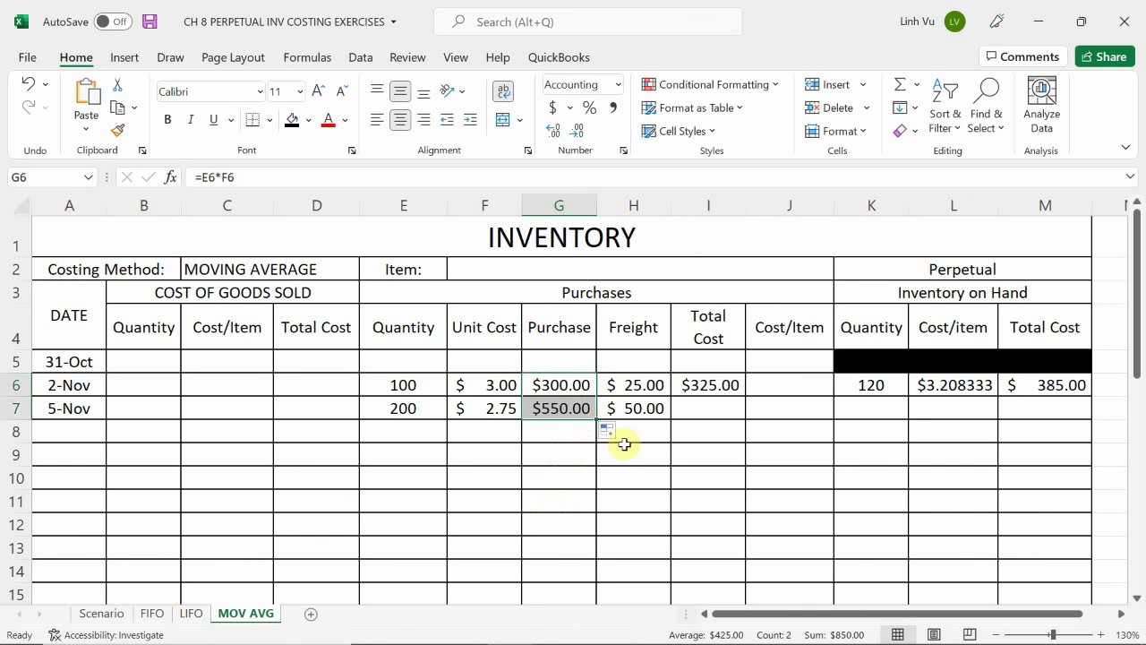
# Fill the purchases total cost formula from I6 down to I7
pyautogui.click(718, 408)
pyautogui.click(719, 378)
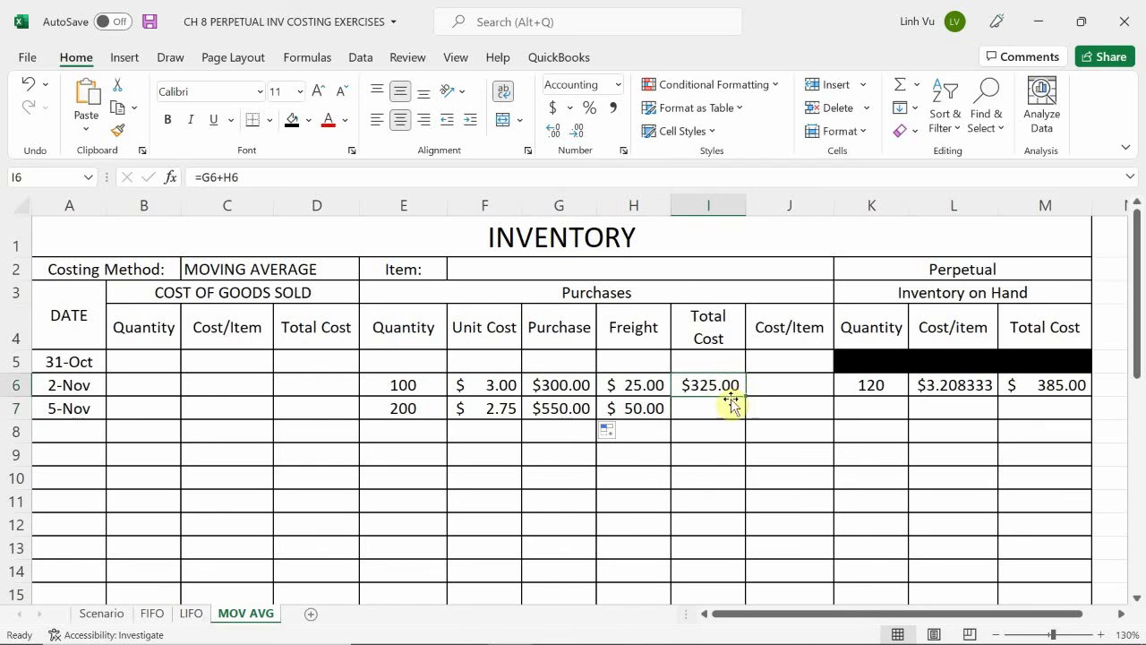
pyautogui.moveTo(744, 397); pyautogui.dragTo(745, 418)
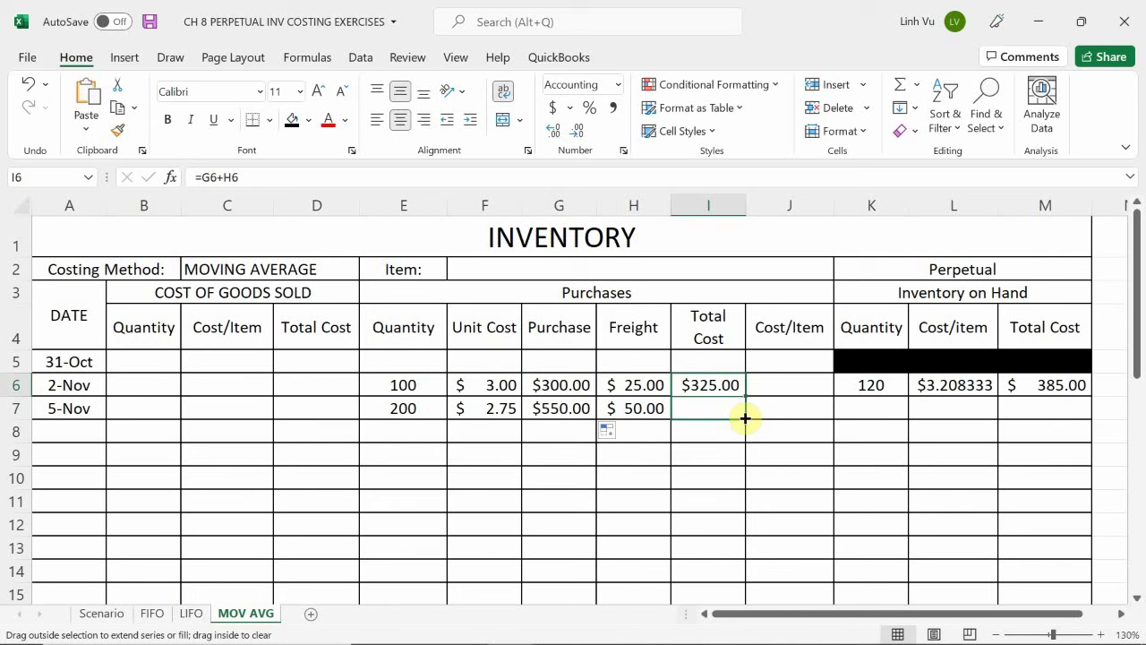
pyautogui.moveTo(745, 418); pyautogui.dragTo(743, 417)
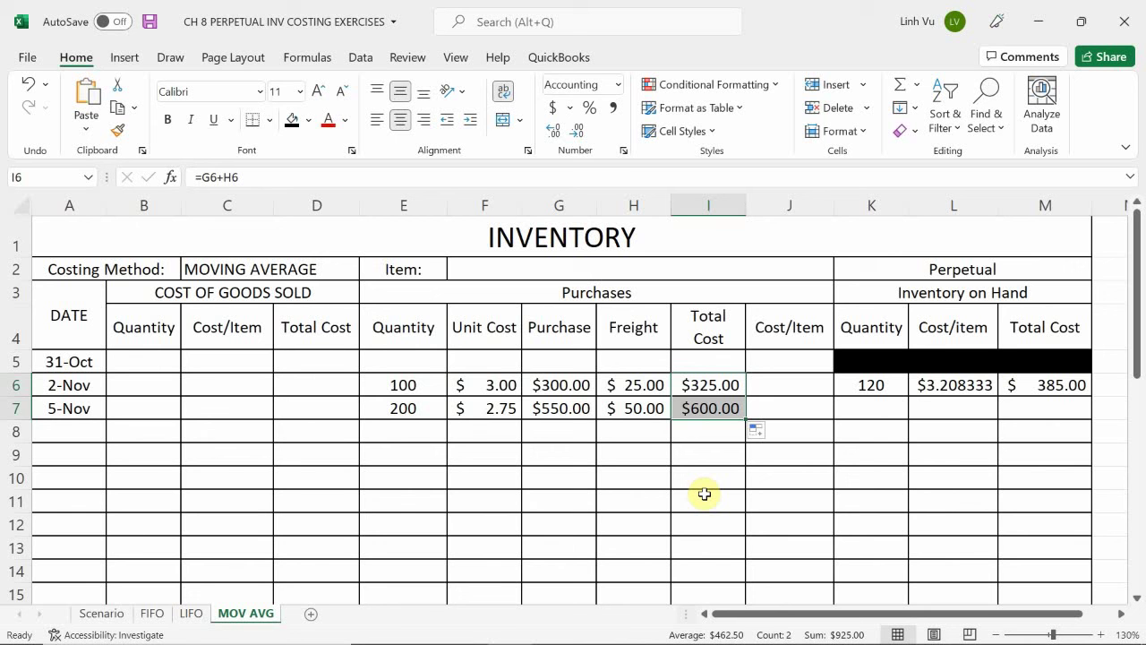
# Calculate the row 7 inventory on-hand quantity in K7 with the formula =K6+E7
pyautogui.click(869, 407)
pyautogui.write('=')
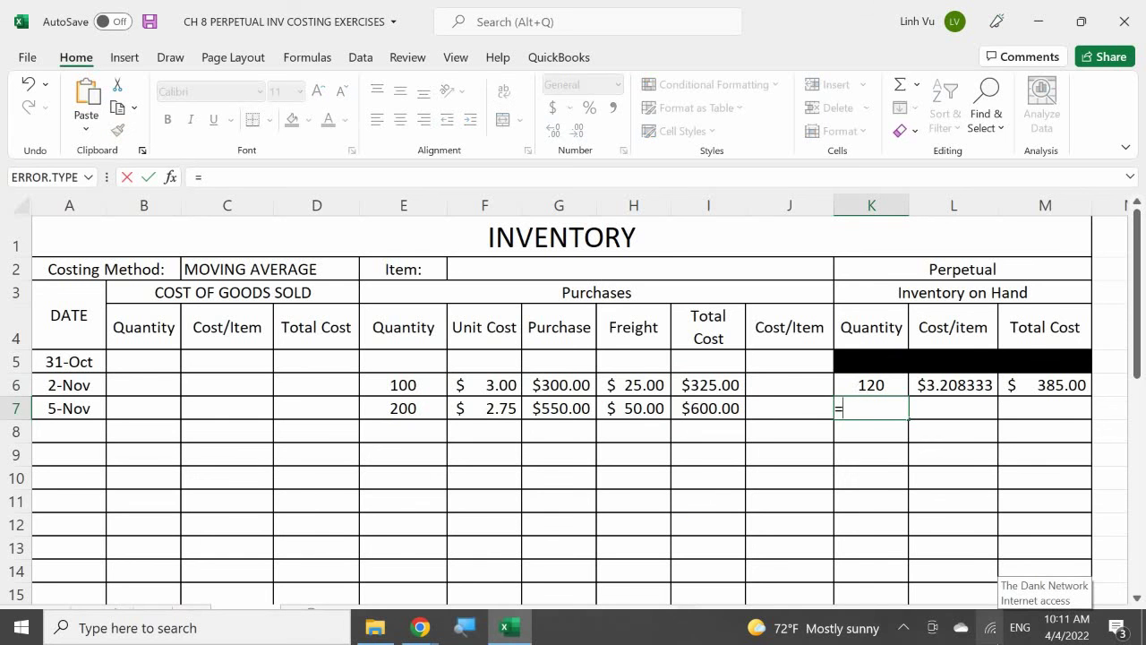
pyautogui.press('Up')
pyautogui.write('+')
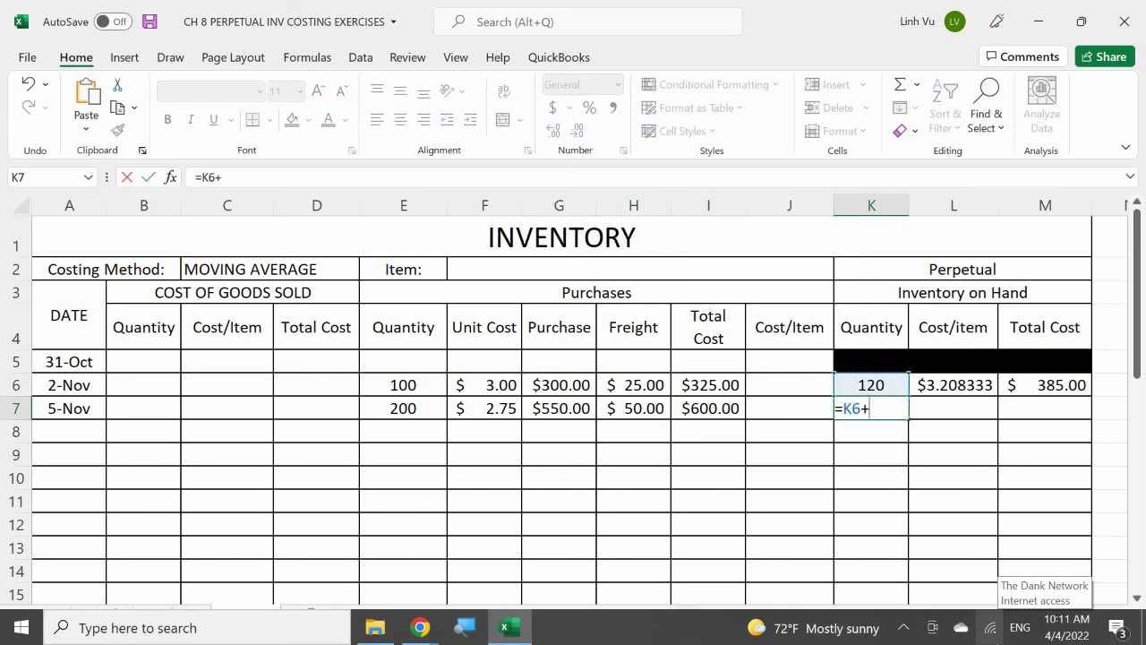
pyautogui.click(398, 422)
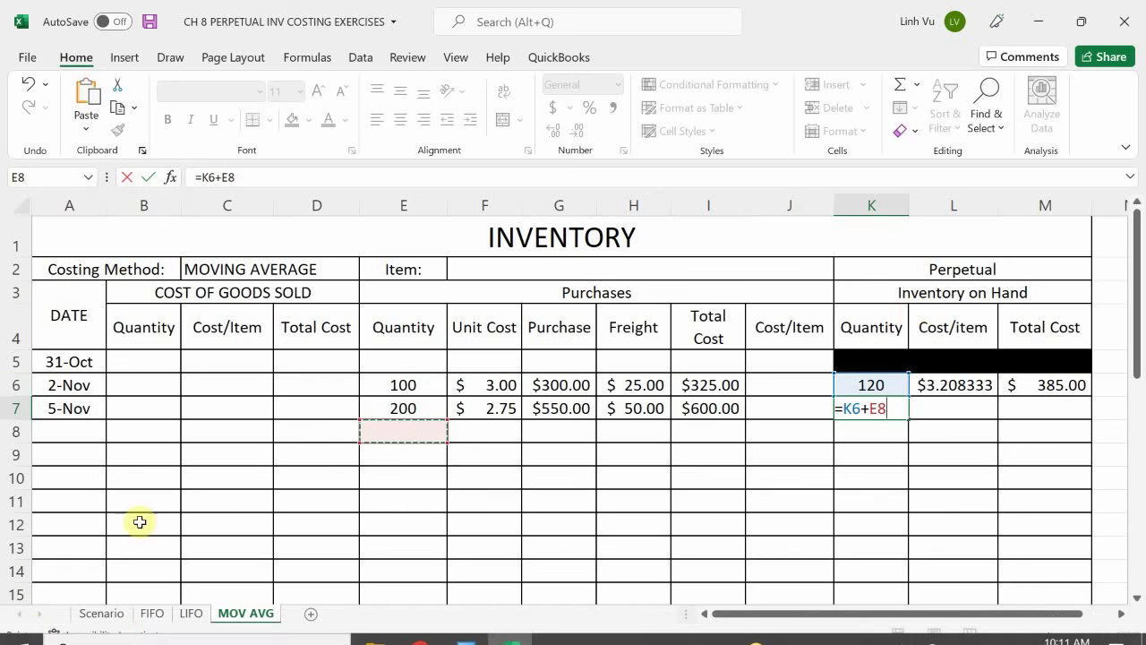
pyautogui.click(394, 409)
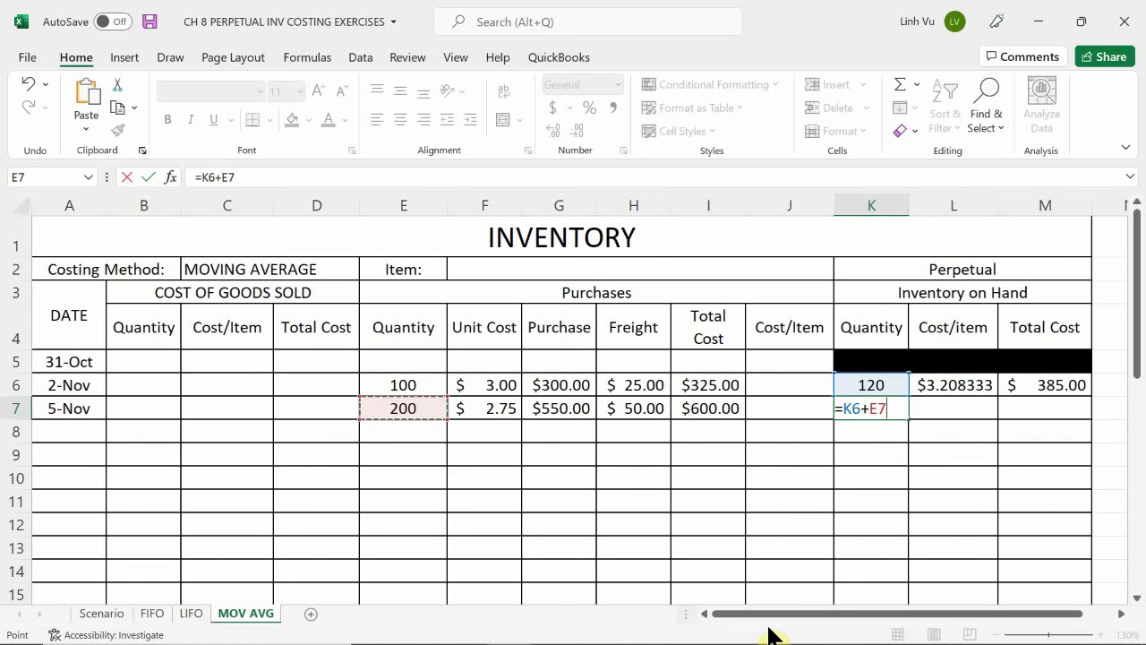
pyautogui.press('Return')
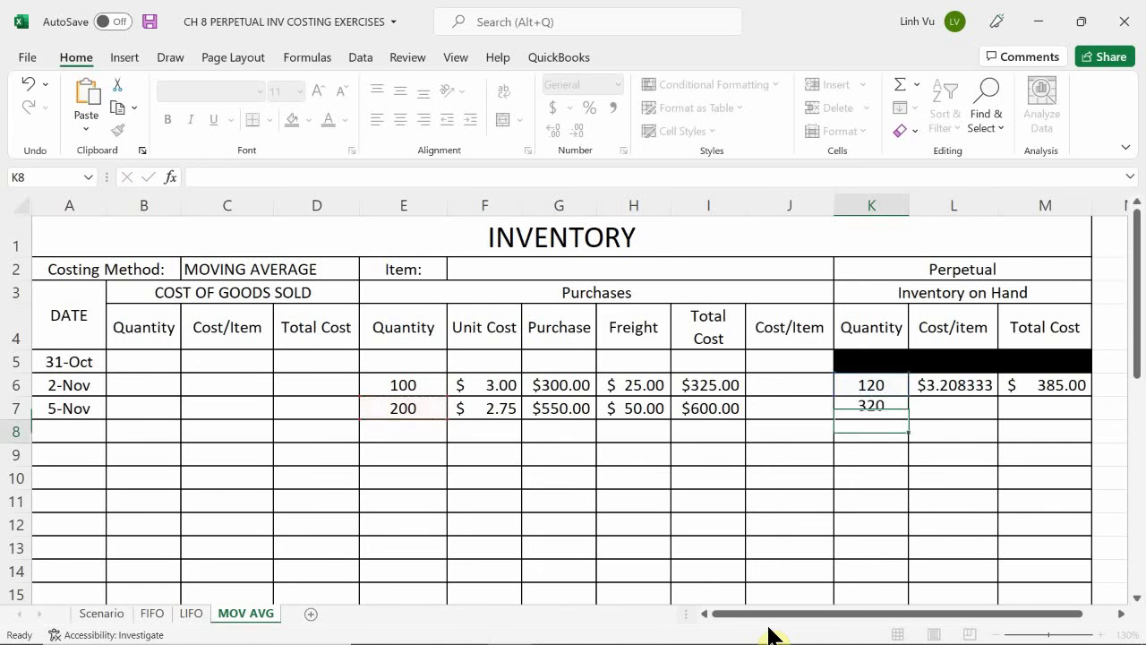
# Calculate the row 7 inventory on-hand total cost in M7 with the formula =M6+I7
pyautogui.press('Up')
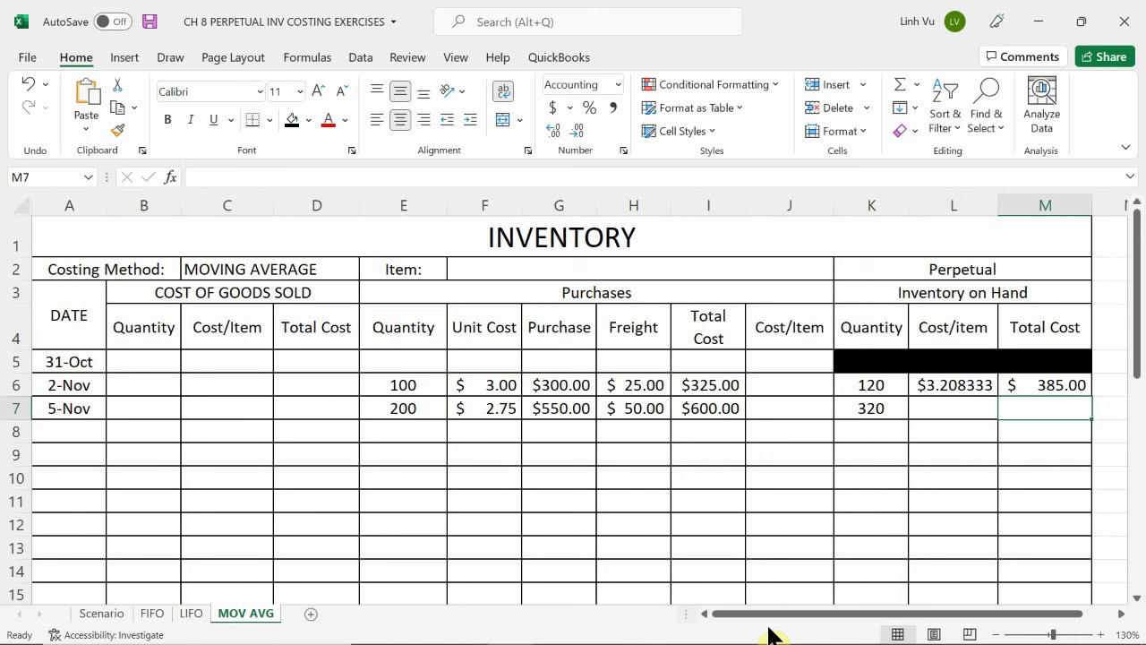
pyautogui.click(1037, 409)
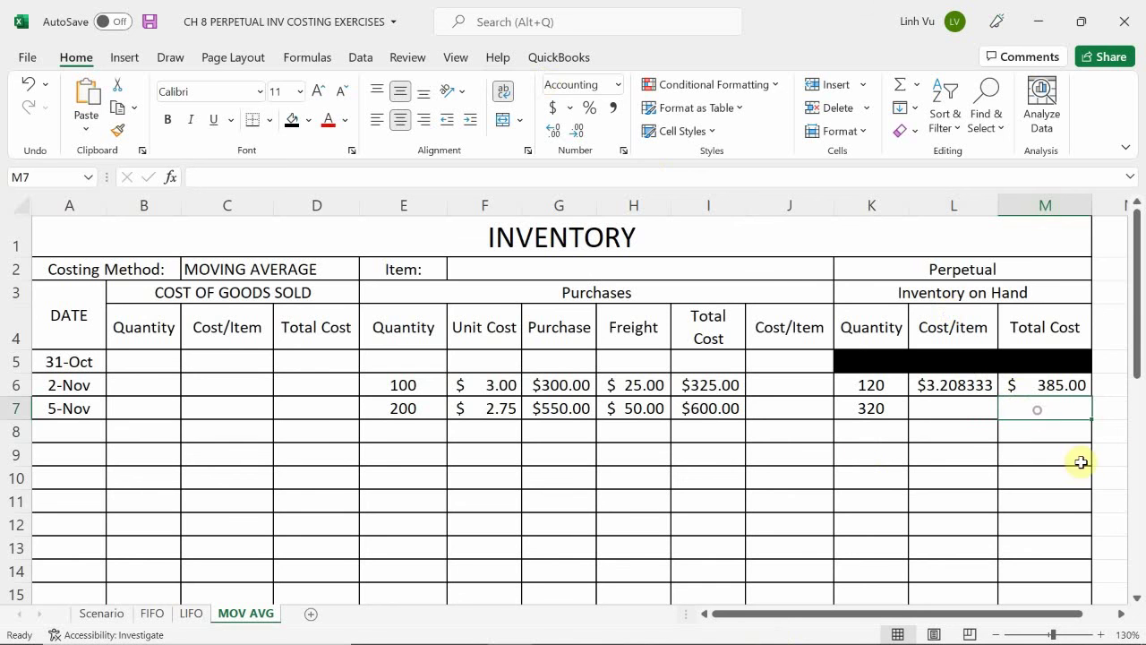
pyautogui.write('=')
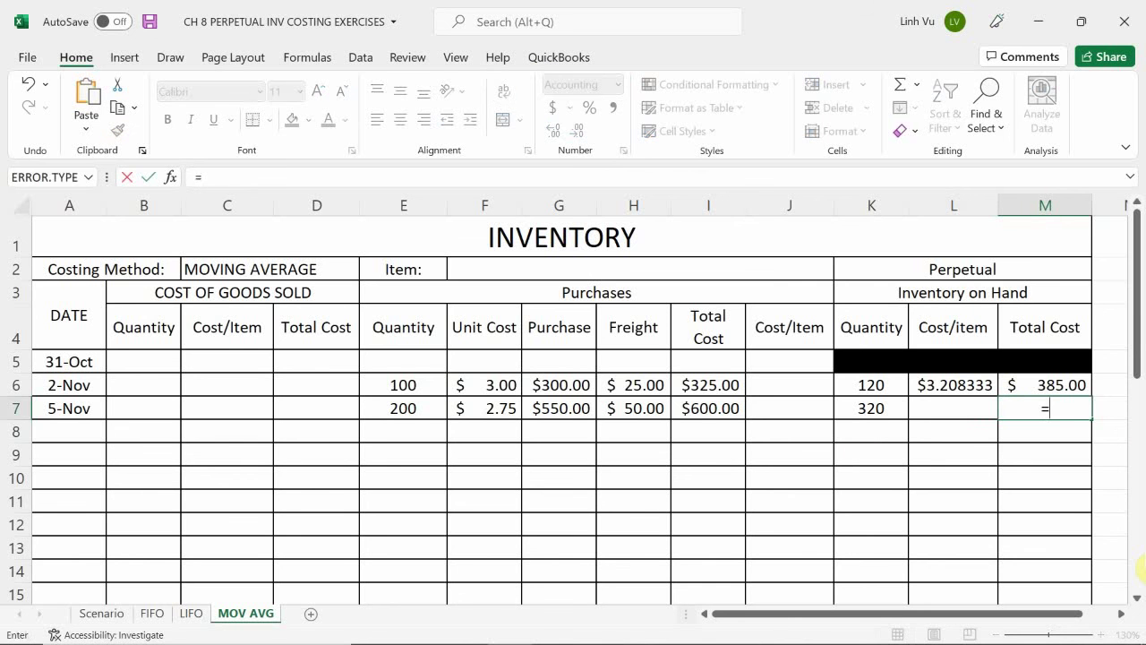
pyautogui.press('Up')
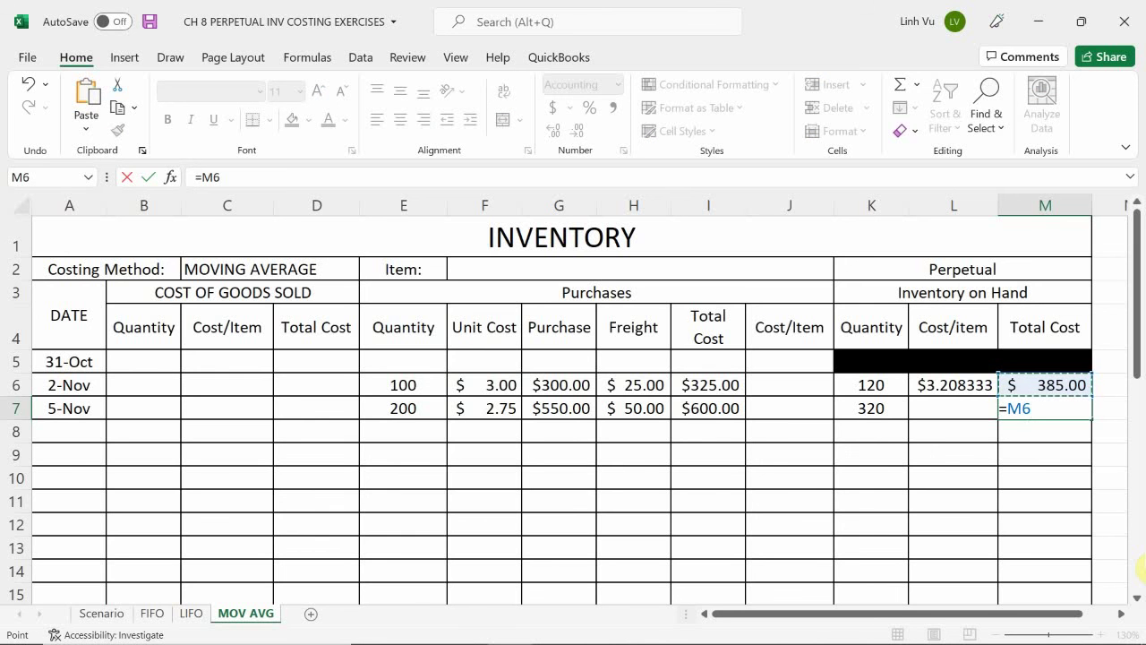
pyautogui.write('+')
pyautogui.click(694, 405)
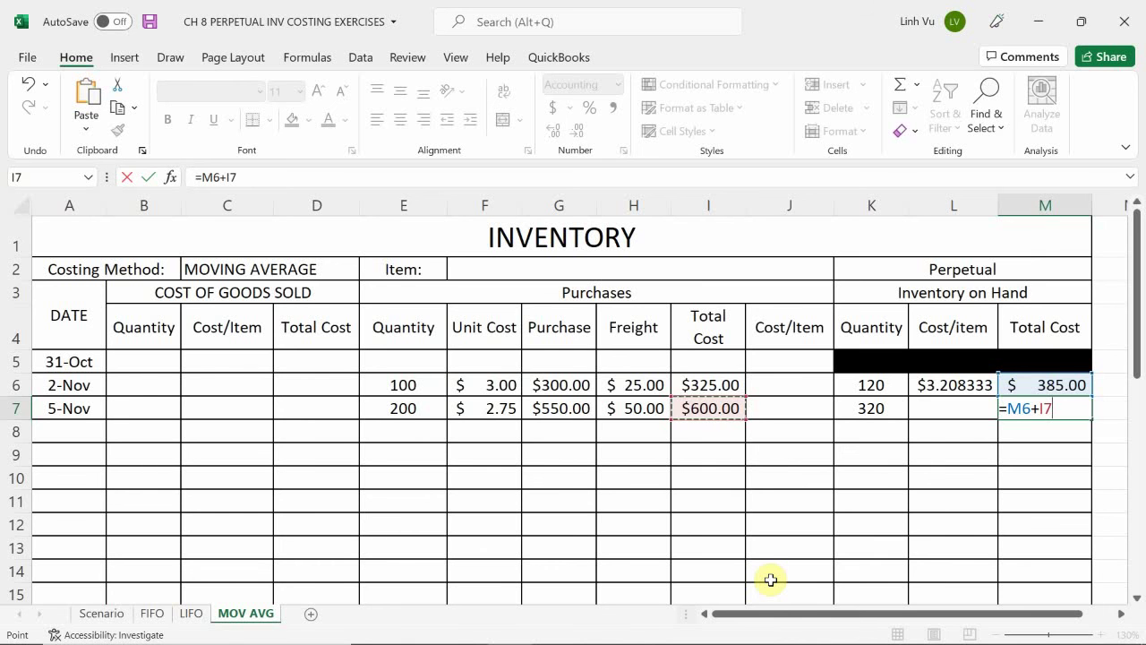
pyautogui.press('Return')
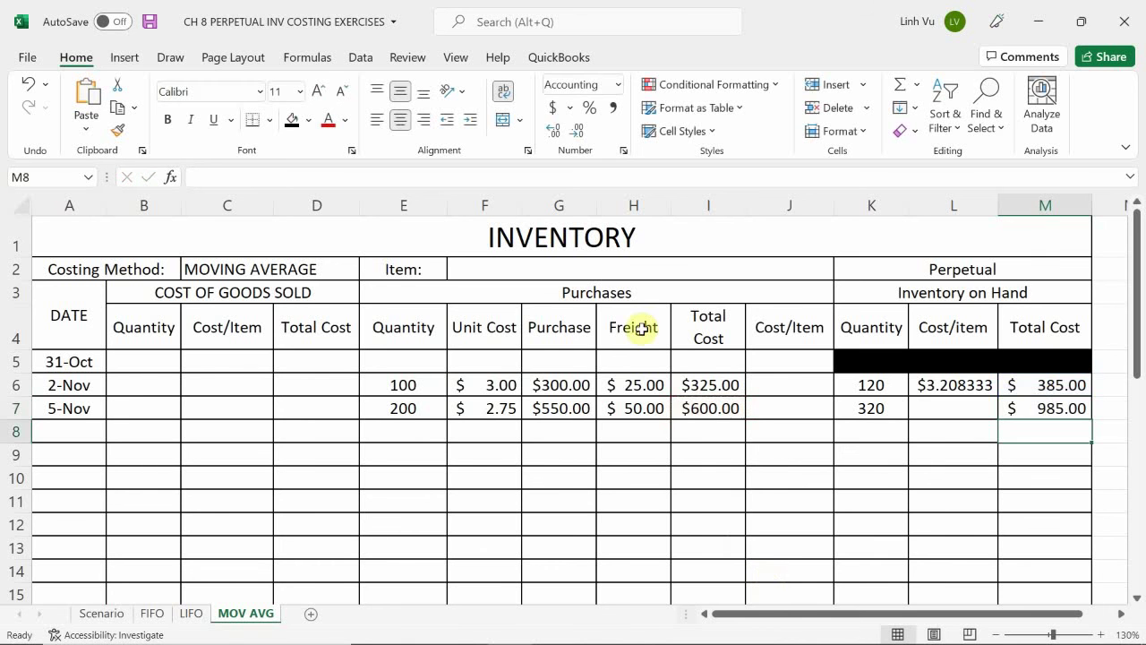
# Fill the average cost per item formula from L6 down to L7
pyautogui.click(952, 409)
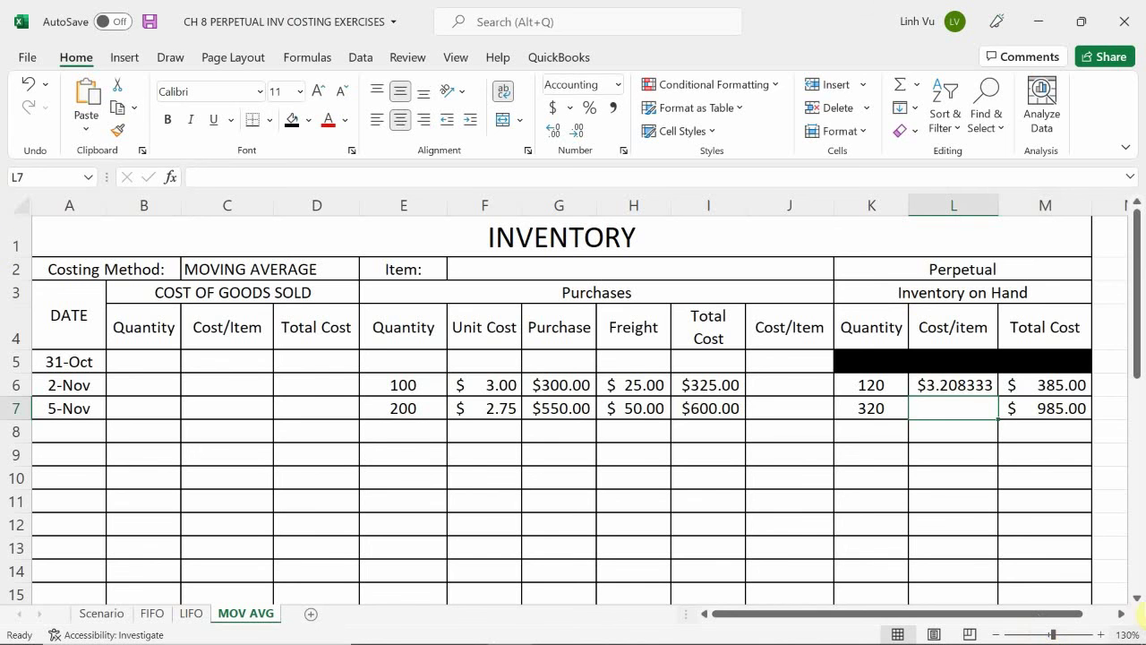
pyautogui.click(963, 386)
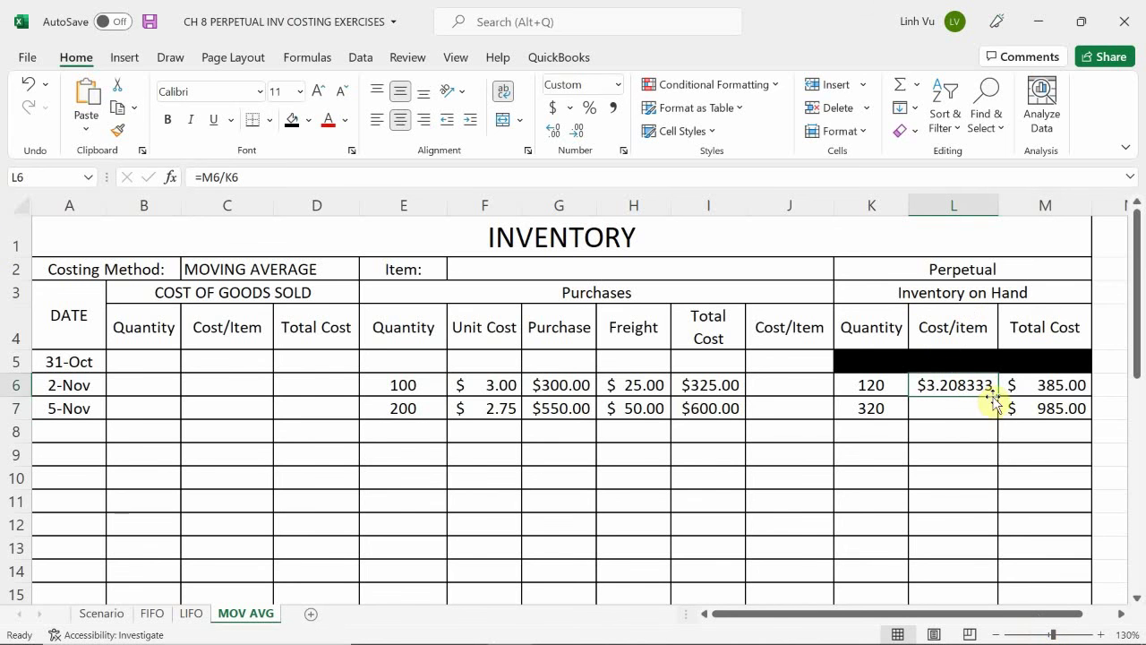
pyautogui.moveTo(998, 397); pyautogui.dragTo(1000, 419)
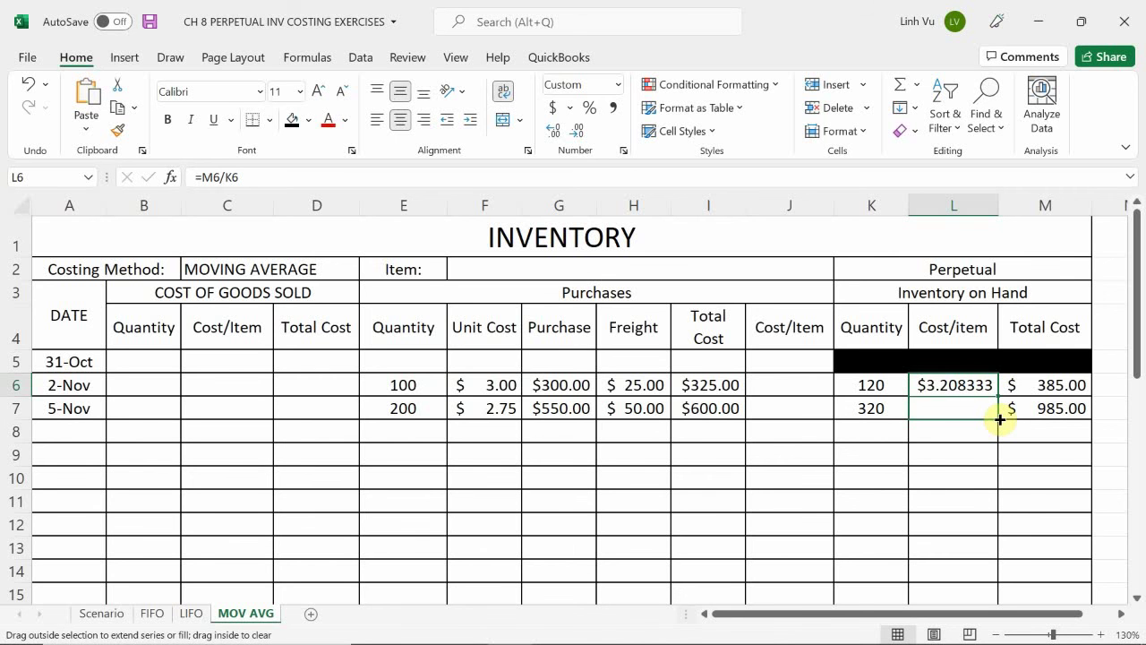
pyautogui.moveTo(999, 419); pyautogui.dragTo(999, 419)
# Black out the superseded 2-Nov inventory on-hand balance in K6:M6 with a black fill
pyautogui.click(873, 385)
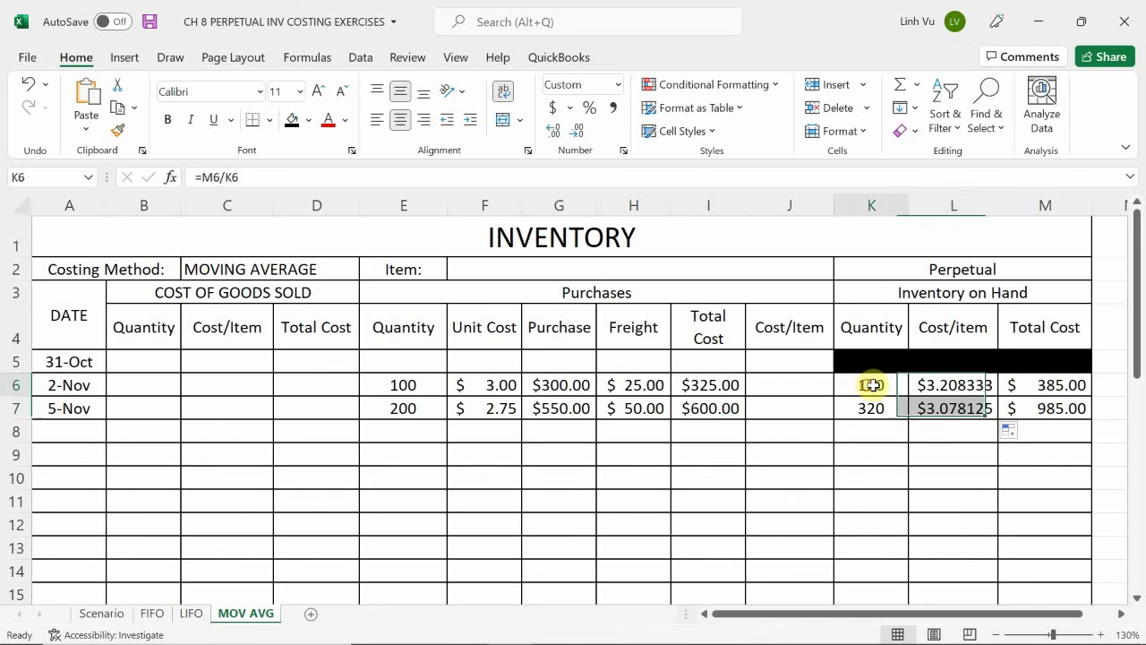
pyautogui.moveTo(874, 385); pyautogui.dragTo(1035, 386)
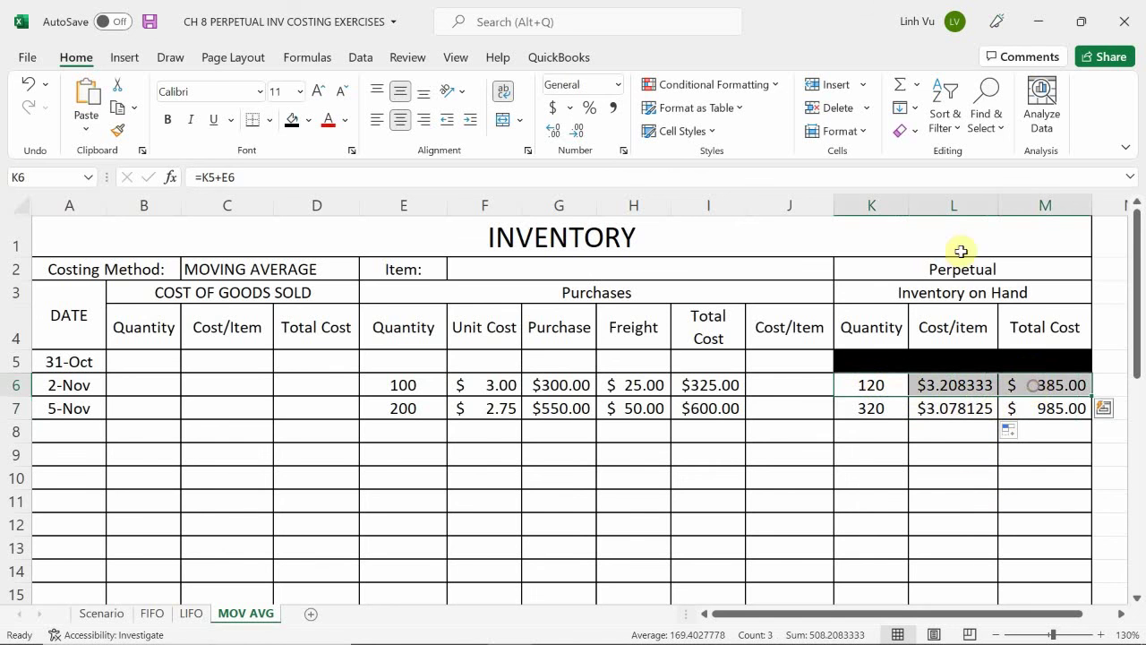
pyautogui.click(292, 121)
pyautogui.click(887, 452)
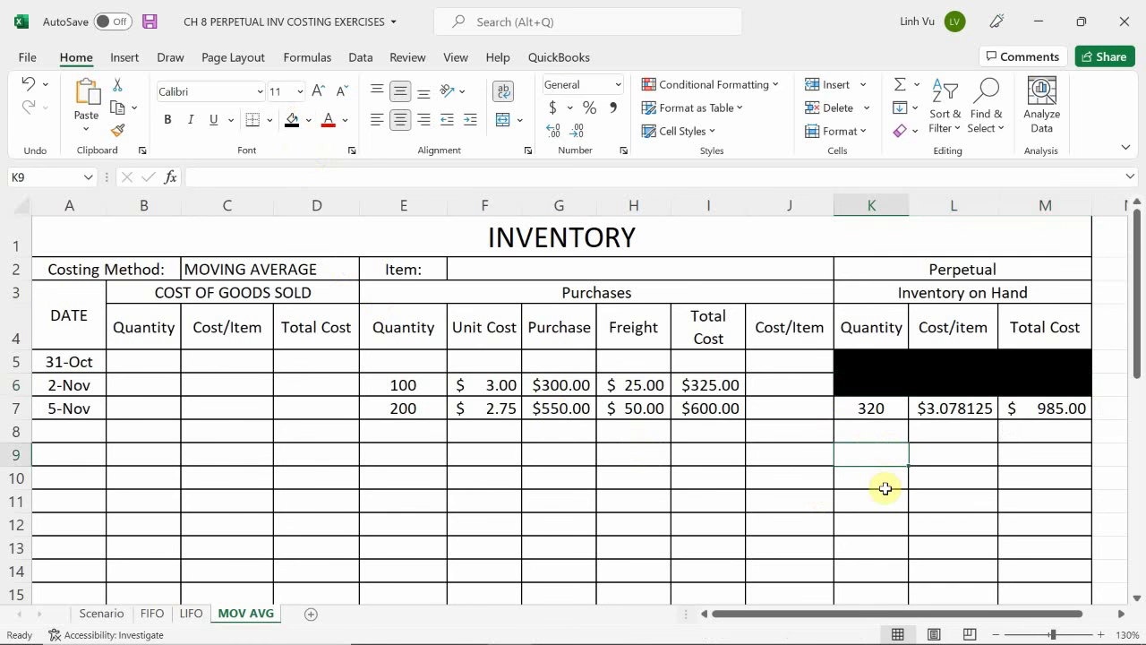
pyautogui.scroll(-1, 883, 486)
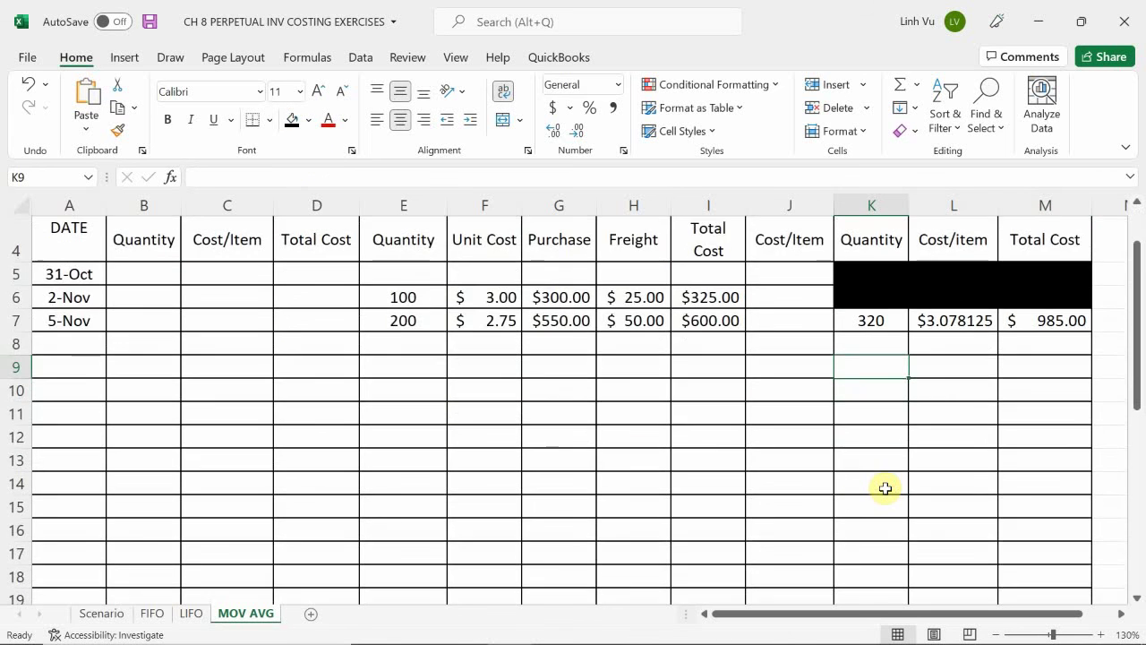
pyautogui.scroll(1, 885, 486)
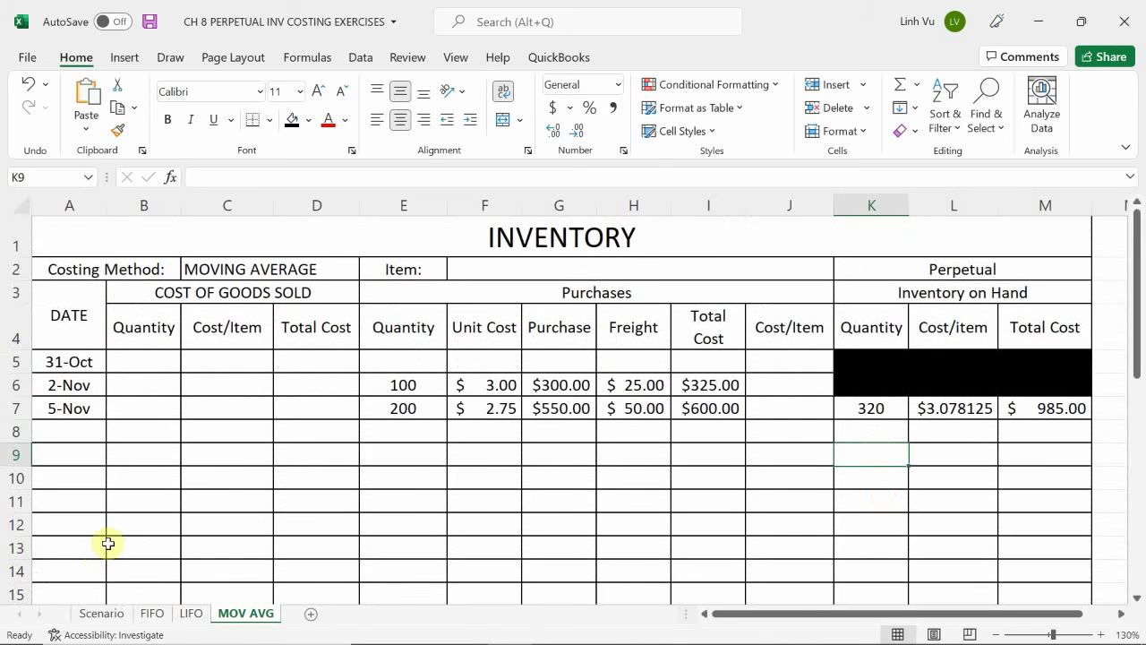
# Check the first November sale on the Scenario sheet and enter the date 11/10 in A8 of MOV AVG
pyautogui.click(122, 620)
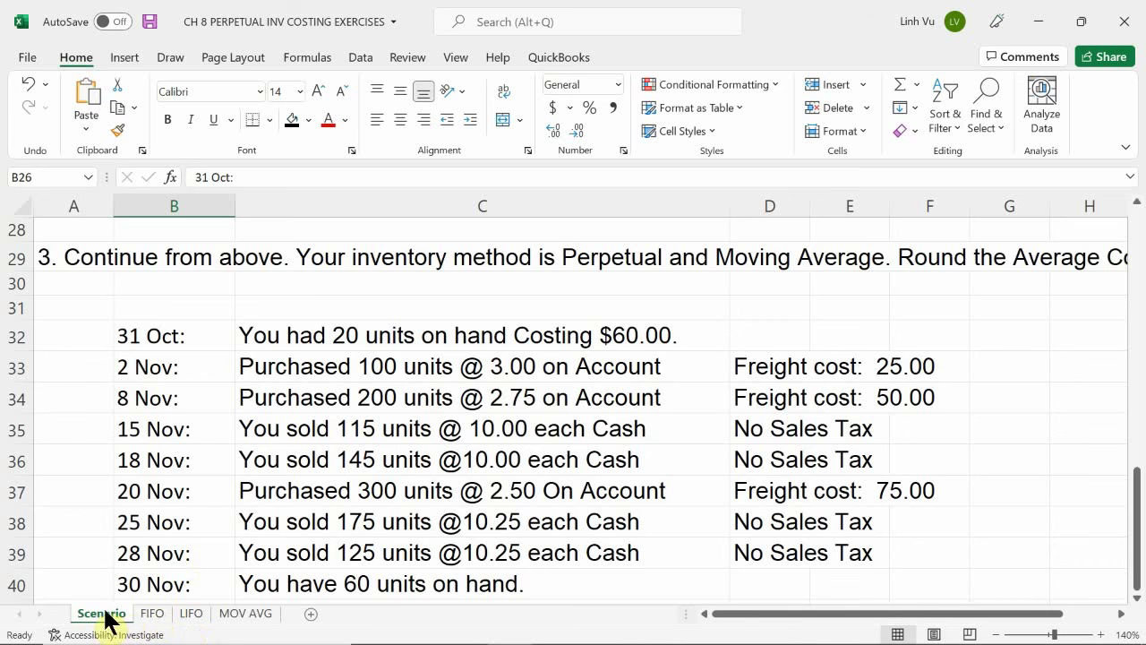
pyautogui.click(251, 617)
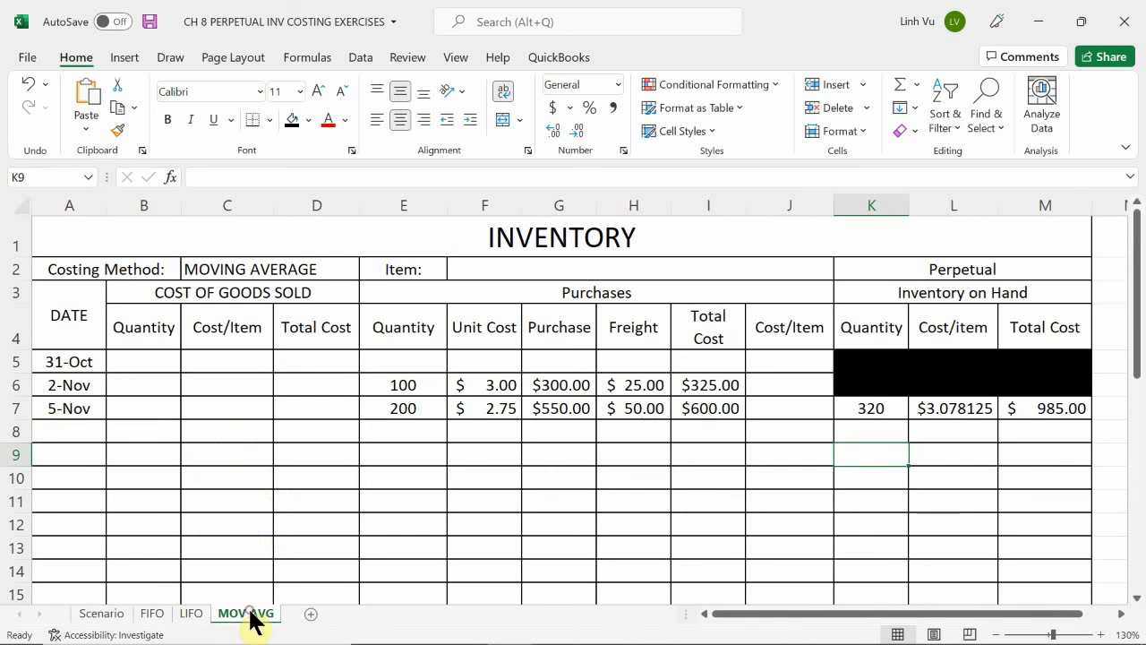
pyautogui.click(64, 436)
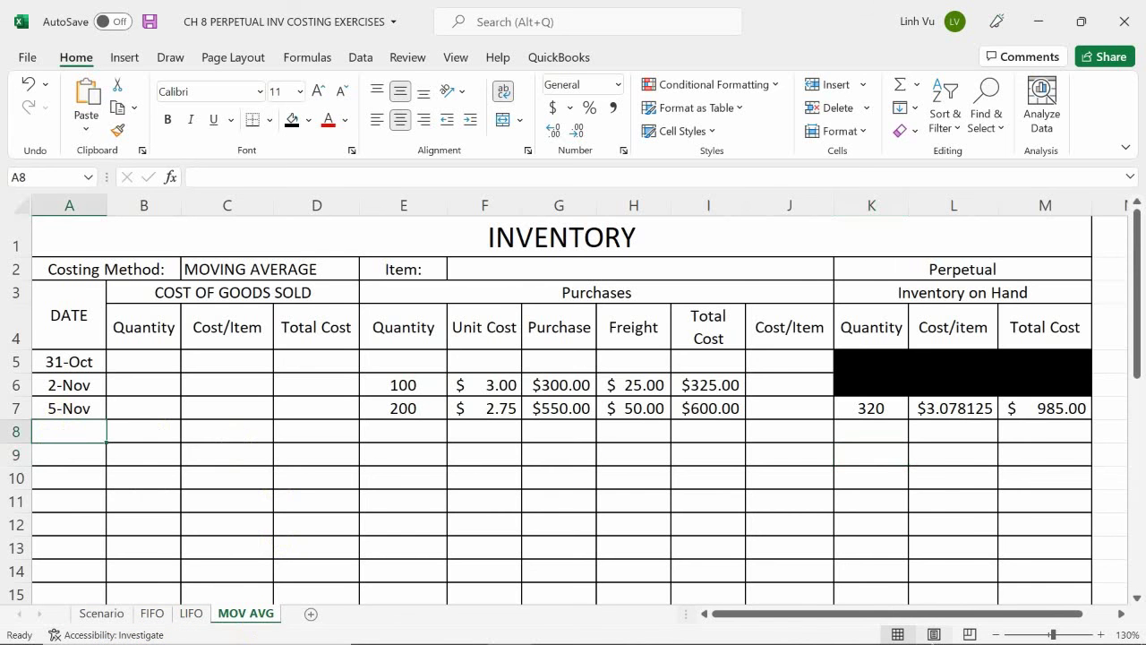
pyautogui.write('11/')
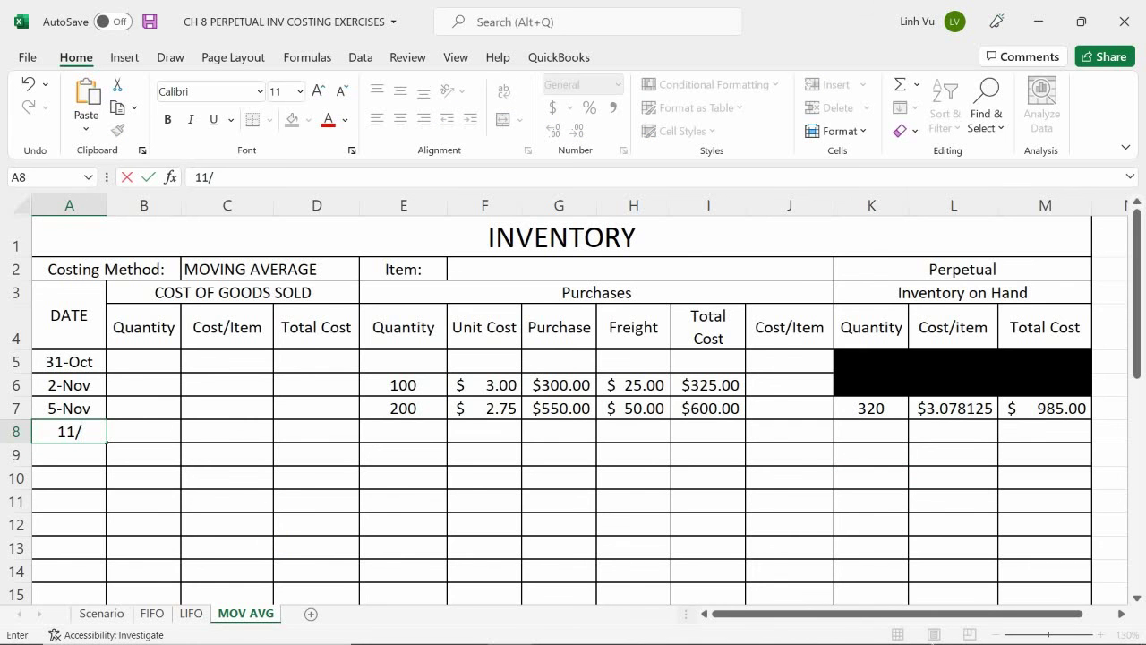
pyautogui.write('10')
pyautogui.press('Return')
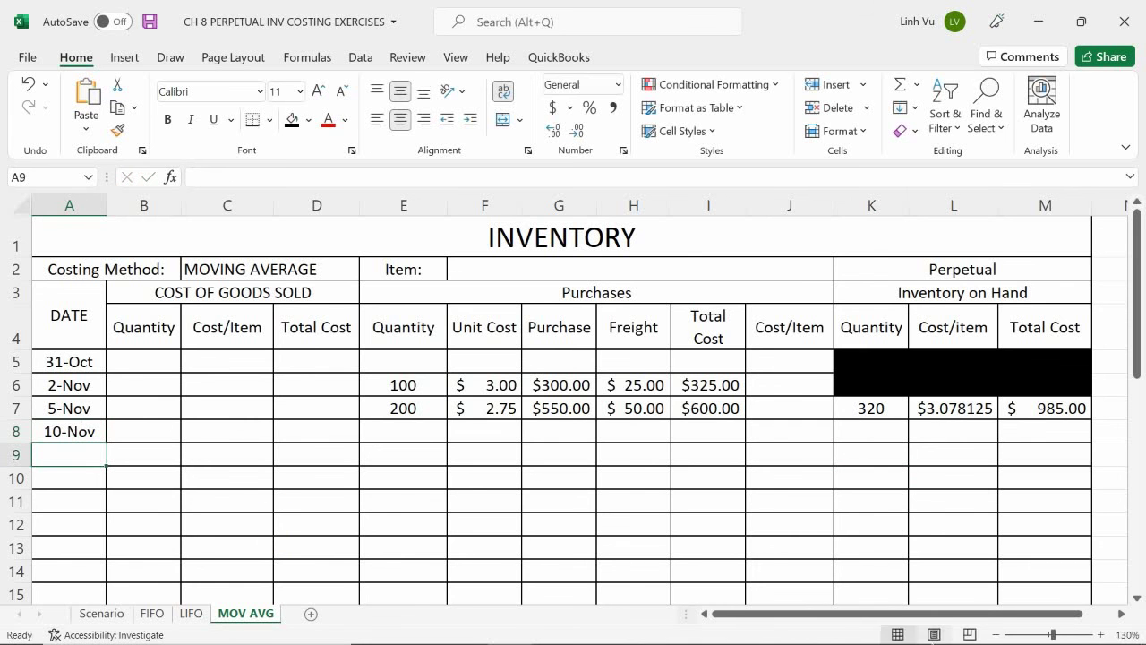
# Recheck the first sale on the Scenario sheet, then set A8 of MOV AVG to 11/15 and the sold quantity in B8 to 115
pyautogui.click(102, 615)
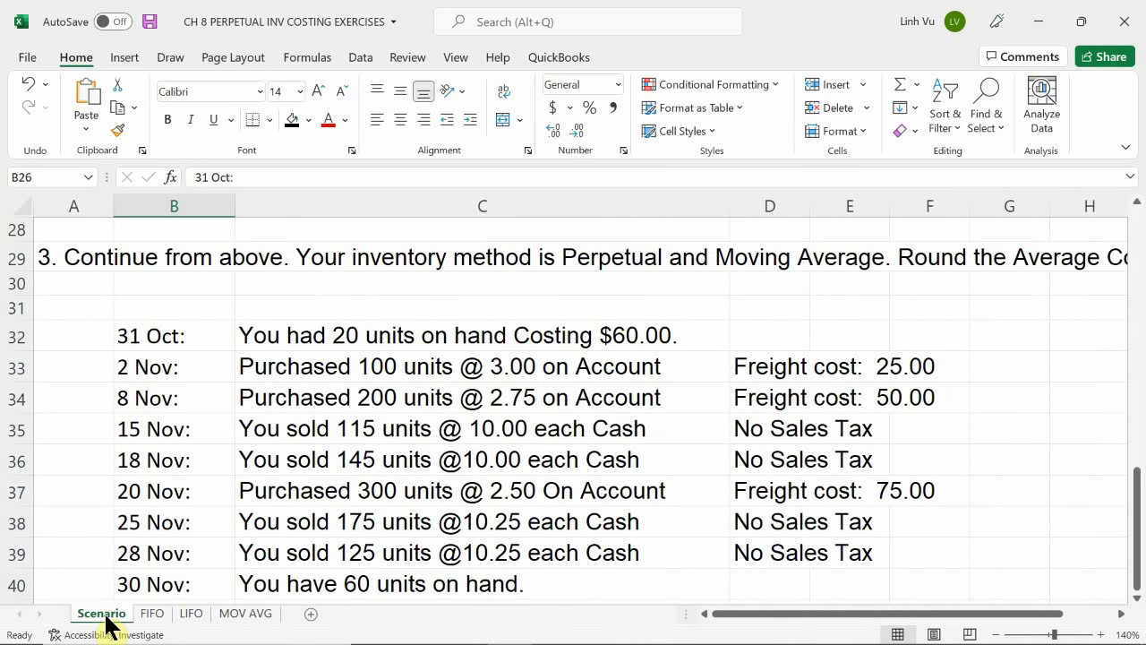
pyautogui.click(248, 613)
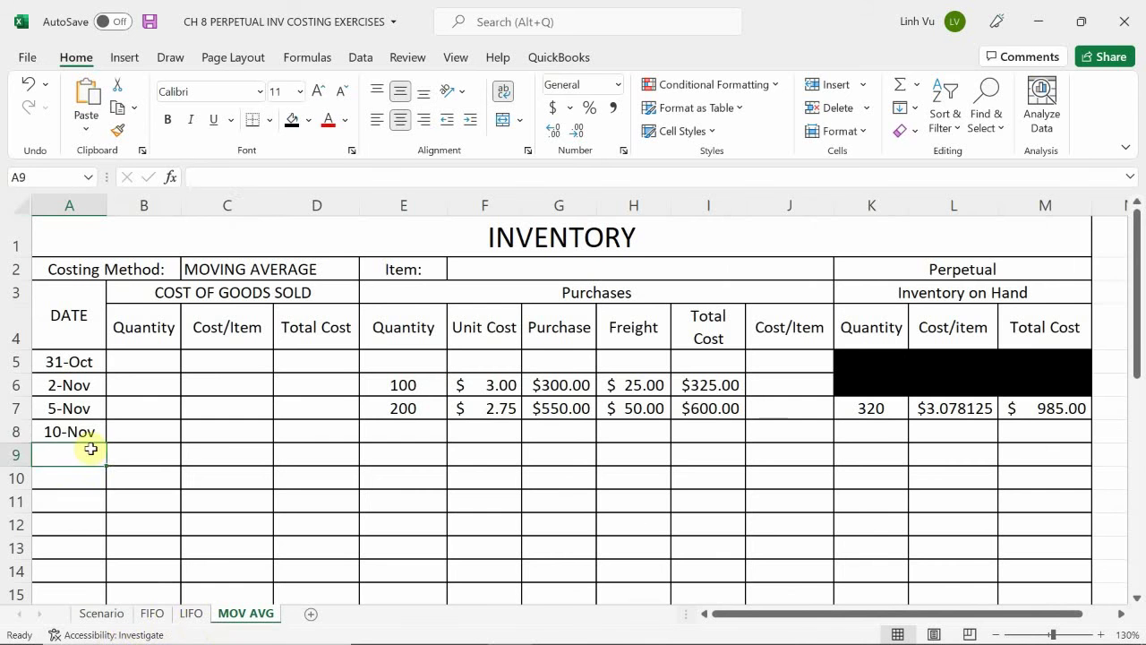
pyautogui.click(79, 434)
pyautogui.write('11/1')
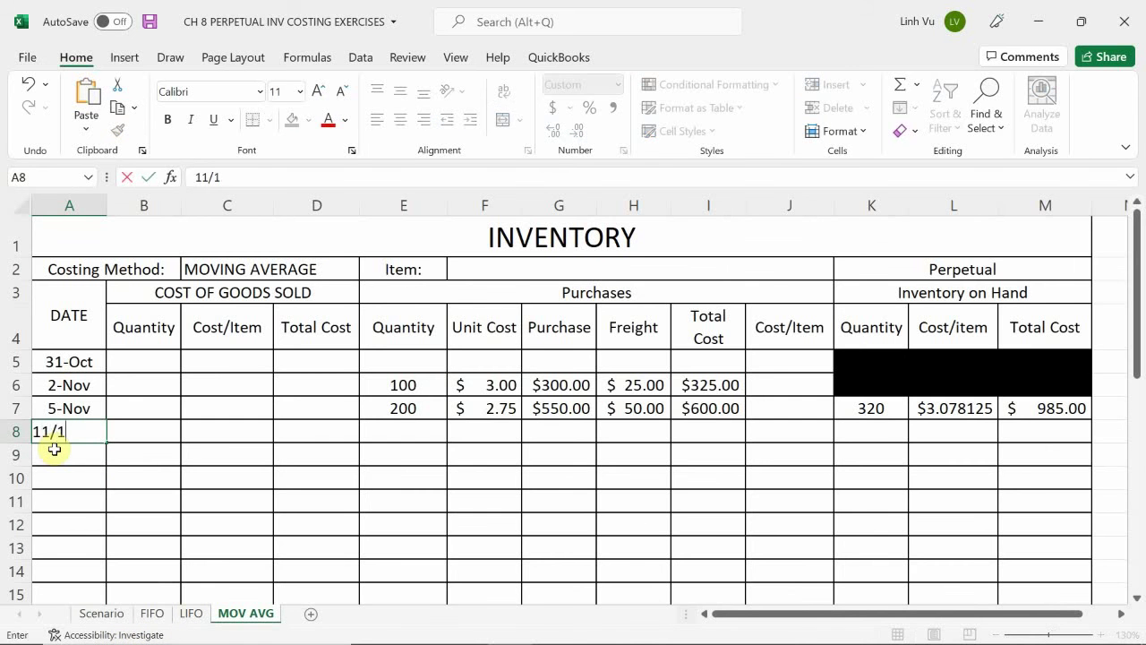
pyautogui.write('5')
pyautogui.press('Tab')
pyautogui.write('115')
pyautogui.hotkey('ctrl', 'Return')
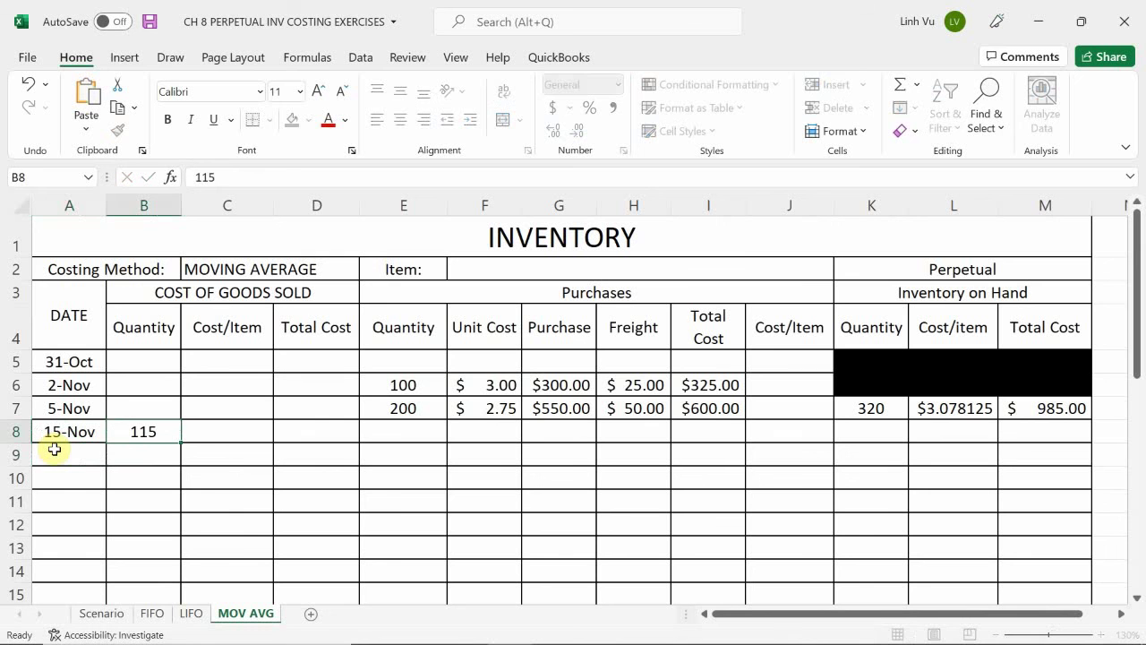
# Link the sale's cost per item in C8 to the current average cost with the formula =L7
pyautogui.press('Tab')
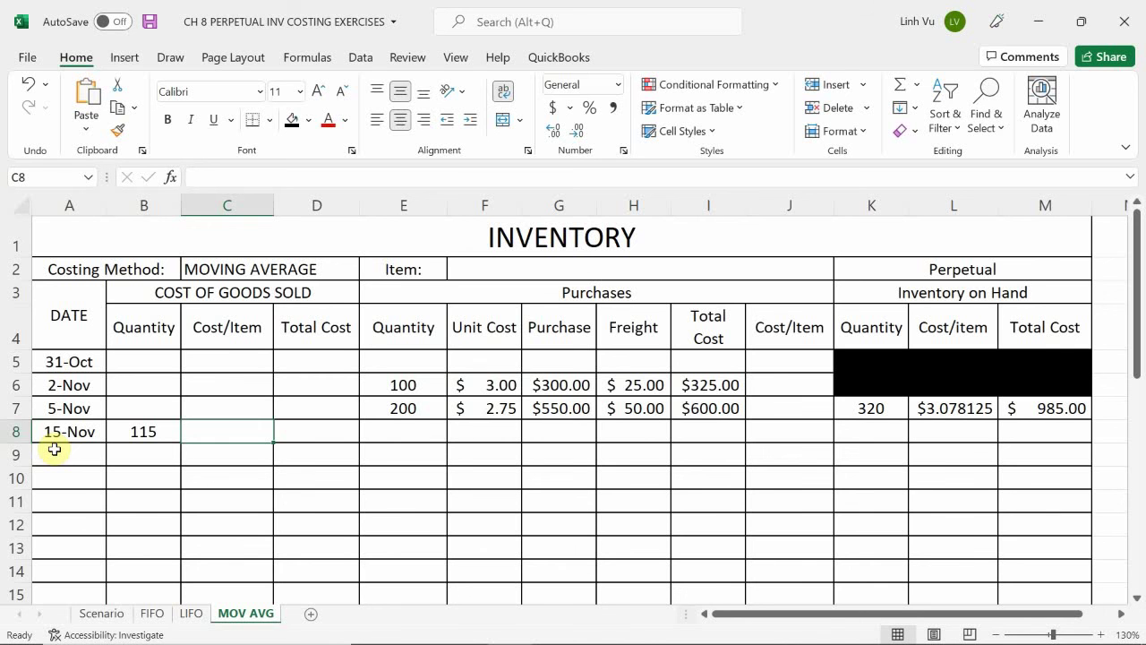
pyautogui.write('=')
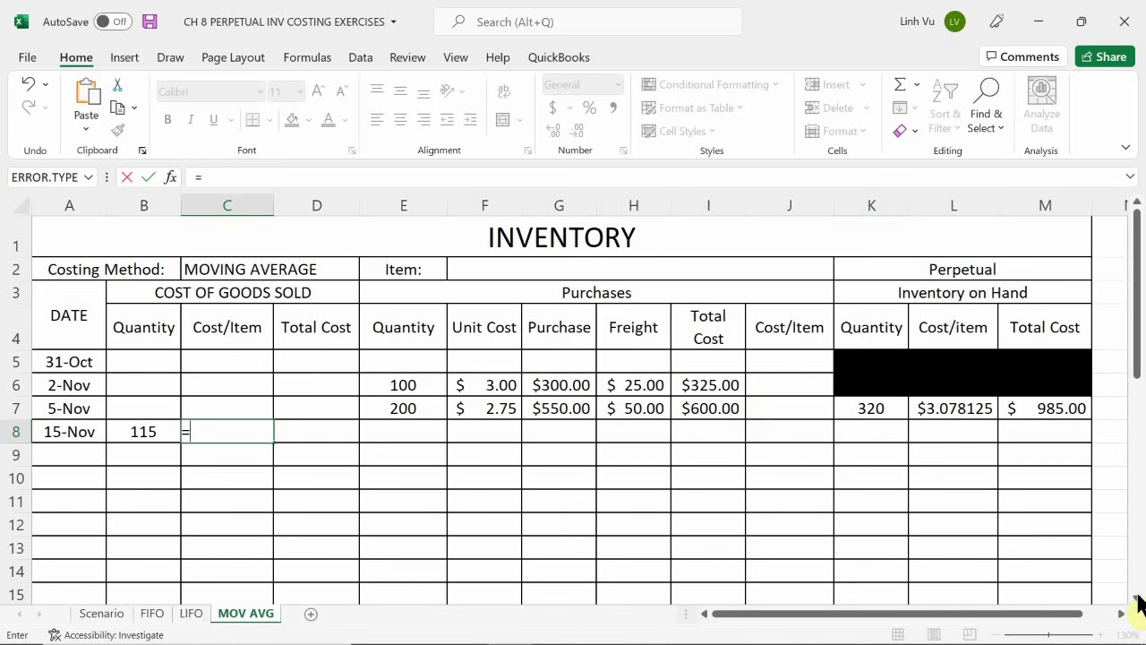
pyautogui.click(953, 408)
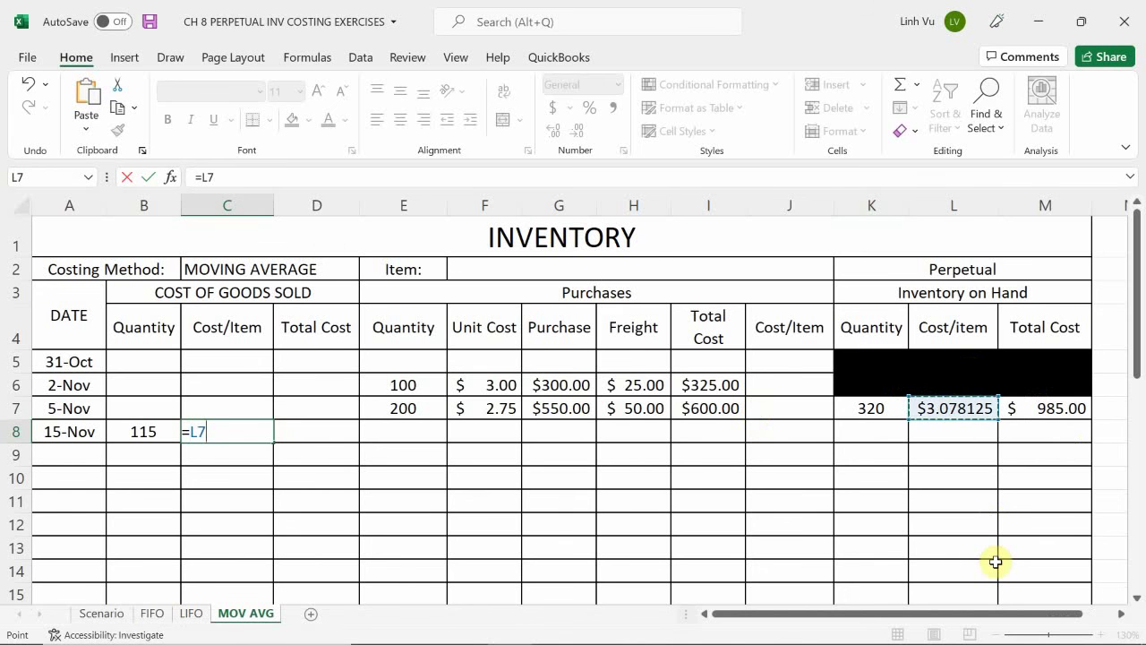
pyautogui.press('Return')
# Calculate the 15-Nov sale's total cost in D8 with the formula =ROUND(B8*C8,2)
pyautogui.press('Right')
pyautogui.press('Up')
pyautogui.write('=')
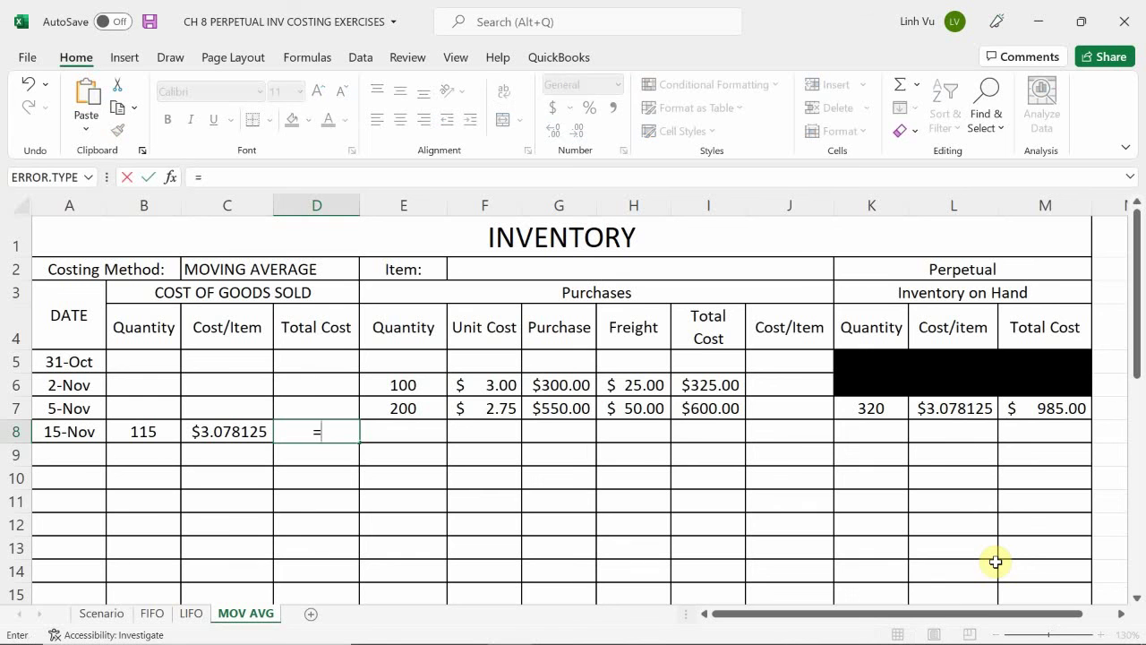
pyautogui.write('RPUI')
pyautogui.press('BackSpace')
pyautogui.press('BackSpace')
pyautogui.press('BackSpace')
pyautogui.write('OU')
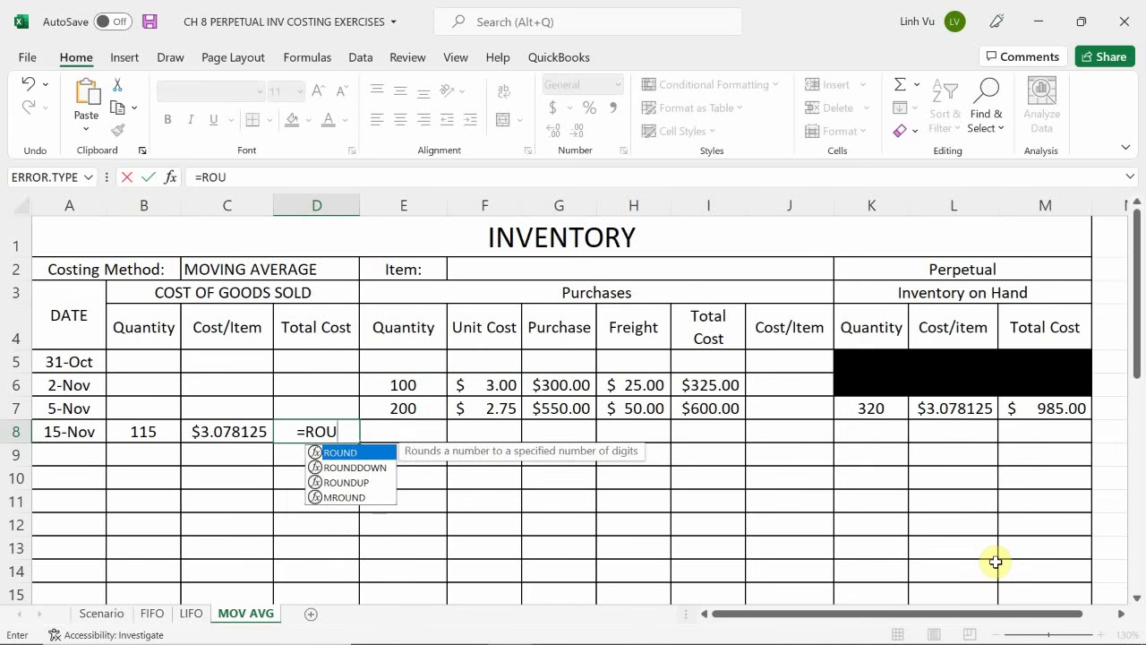
pyautogui.write('ND(')
pyautogui.press('Left')
pyautogui.press('Left')
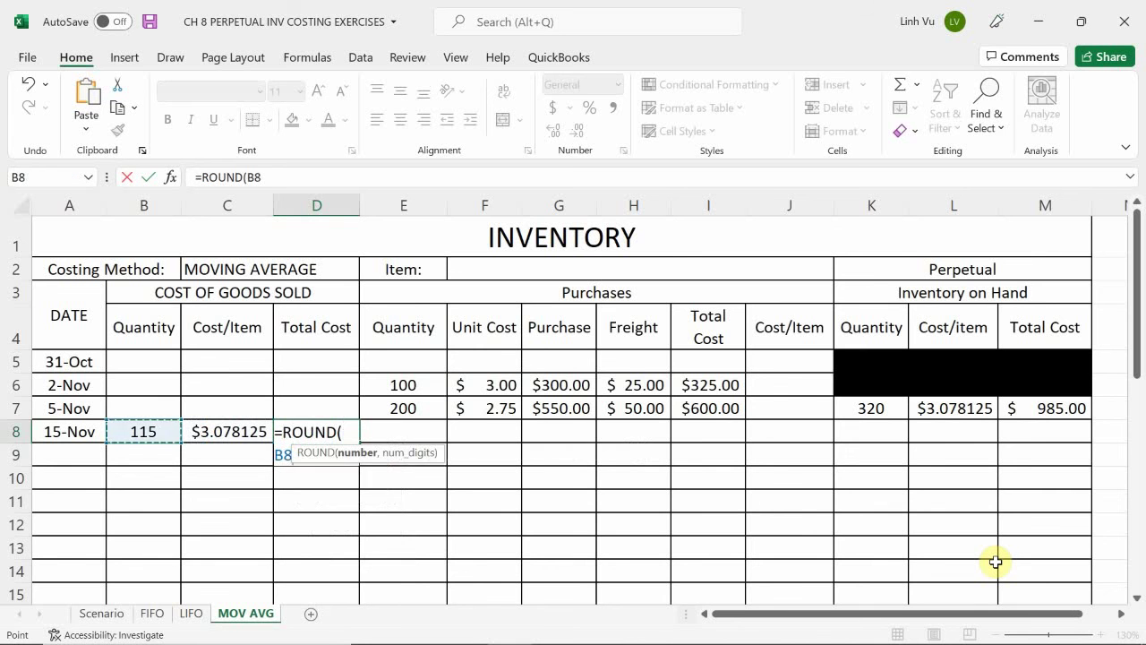
pyautogui.write('*C8')
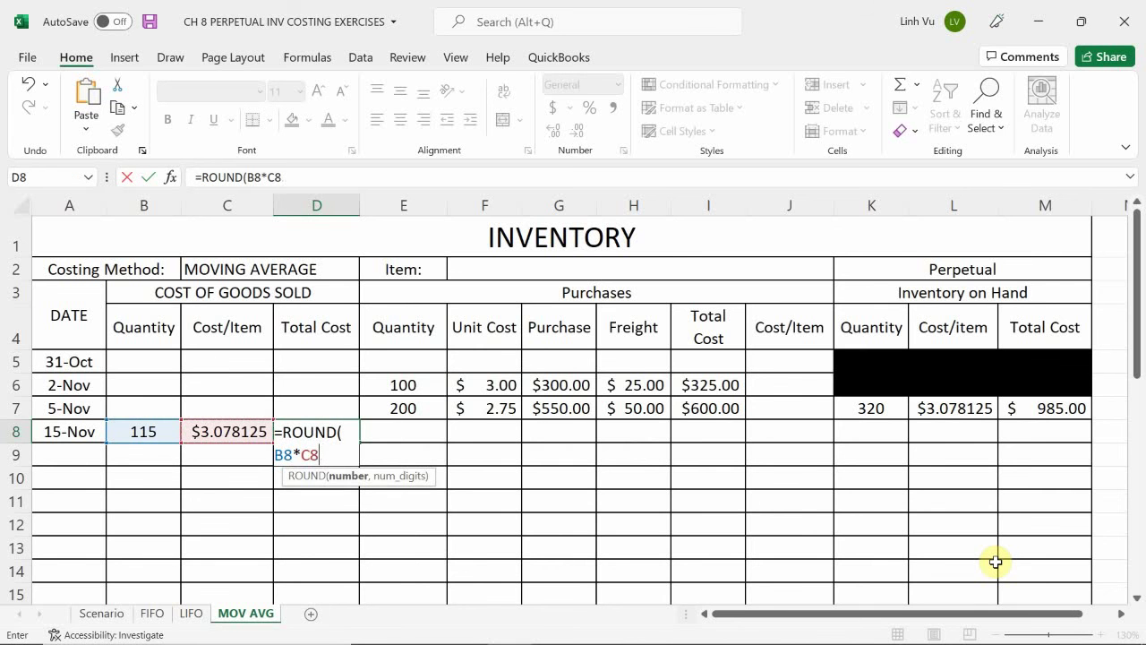
pyautogui.write('M')
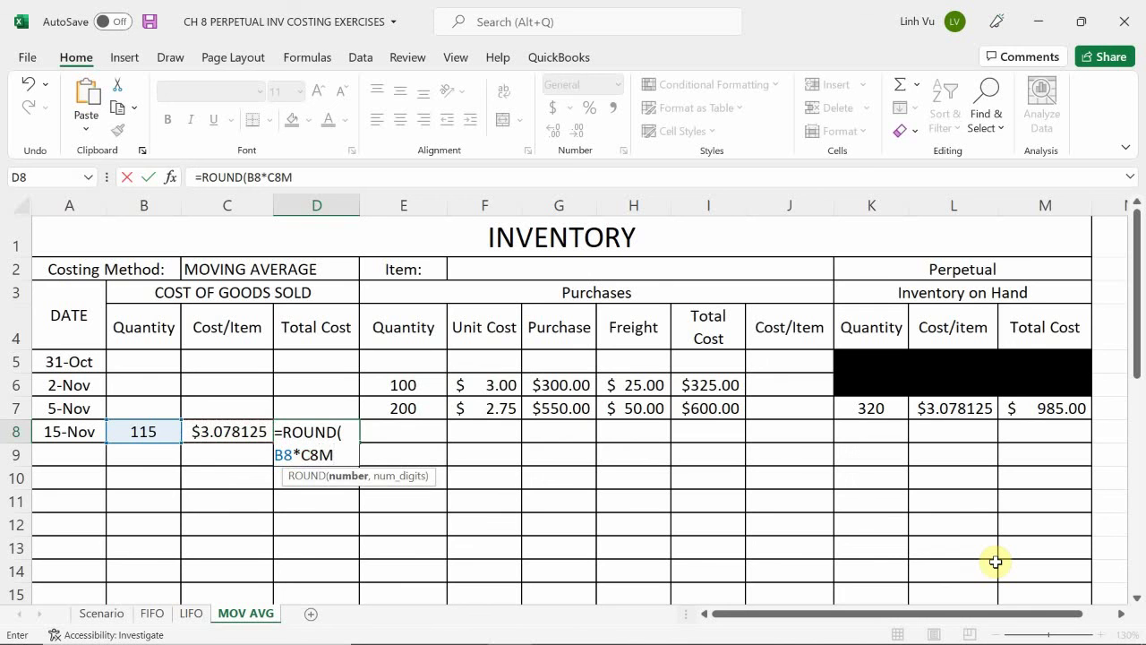
pyautogui.press('BackSpace')
pyautogui.write(',2')
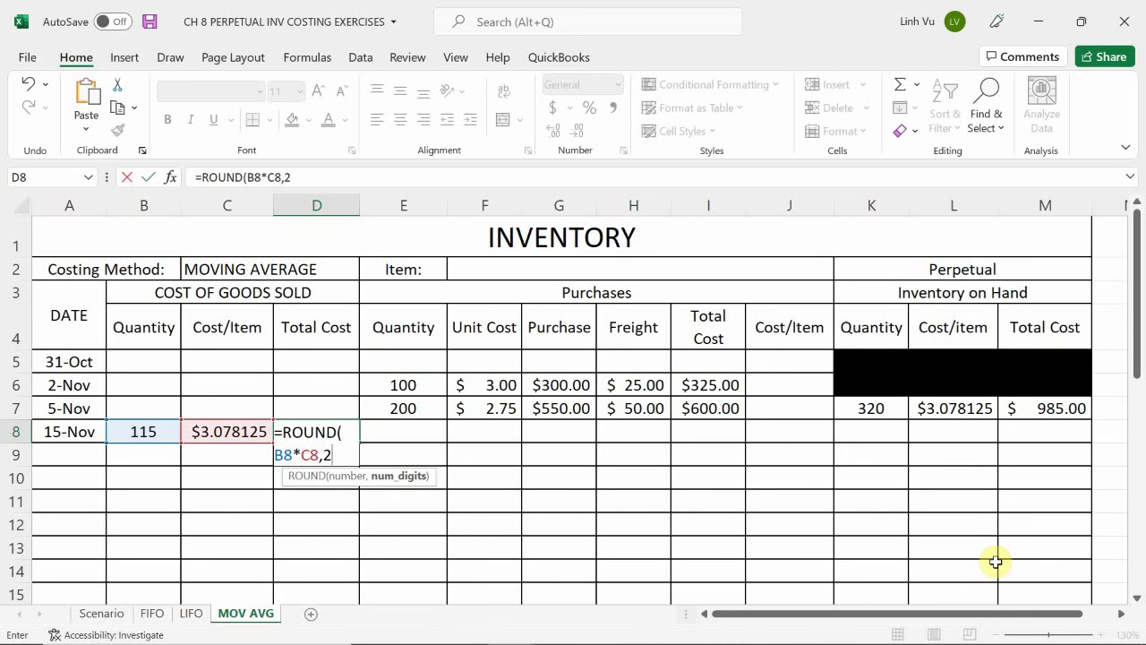
pyautogui.press('Return')
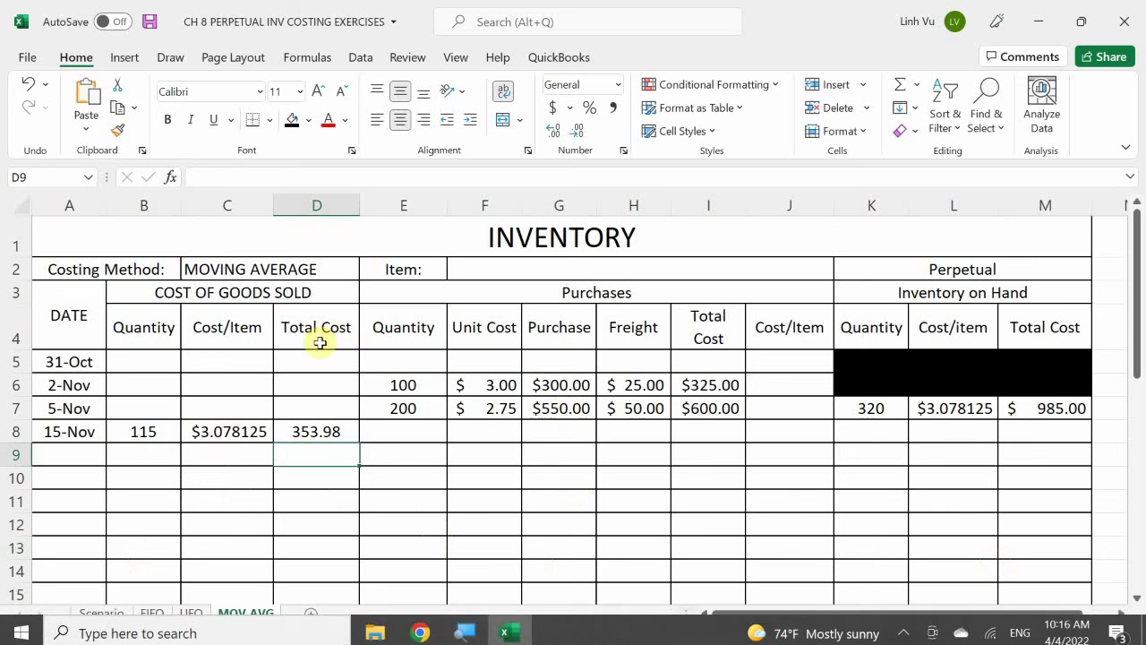
# Apply the accounting number format to the Cost of Goods Sold Total Cost column from D5 downward
pyautogui.moveTo(332, 361); pyautogui.dragTo(343, 609)
pyautogui.scroll(3, 387, 414)
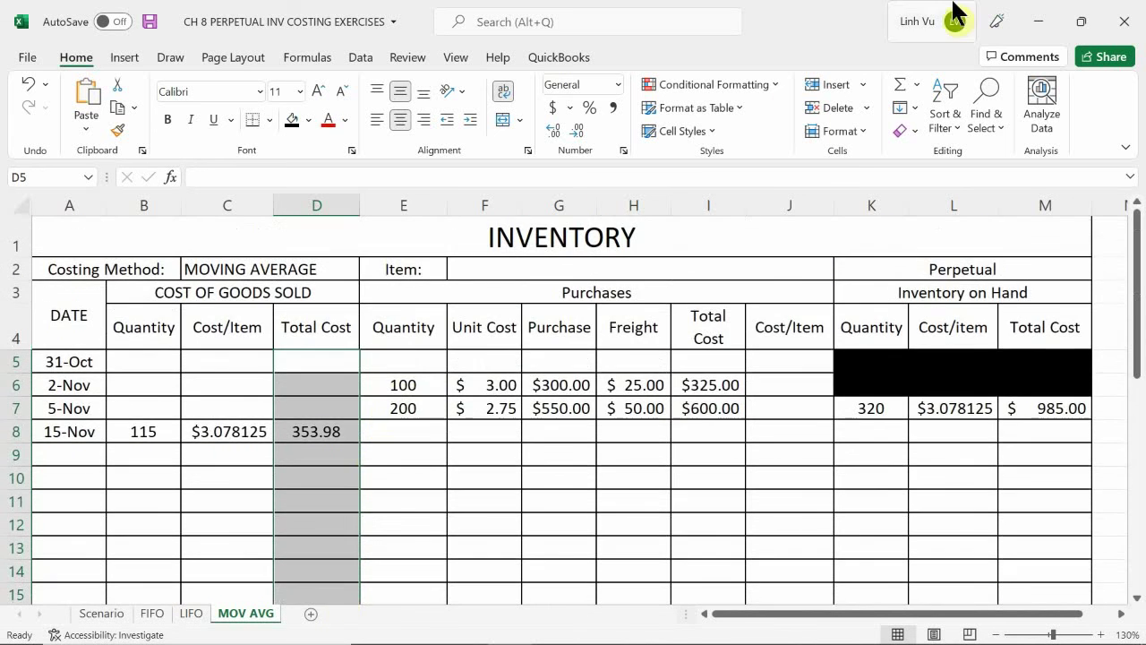
pyautogui.click(553, 106)
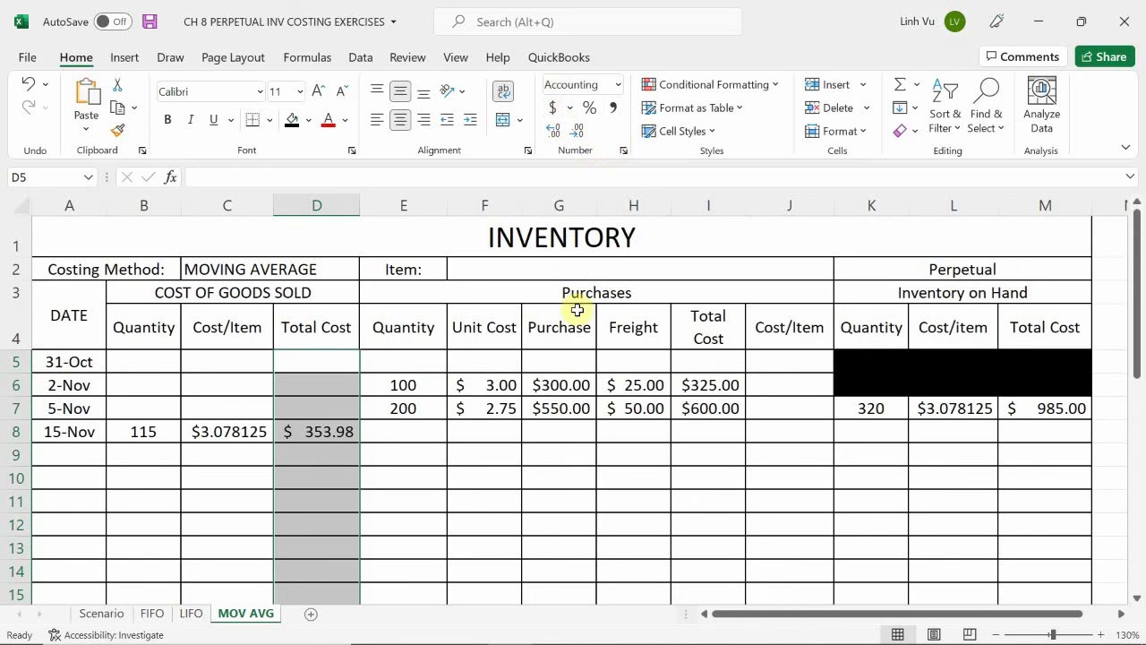
pyautogui.click(432, 459)
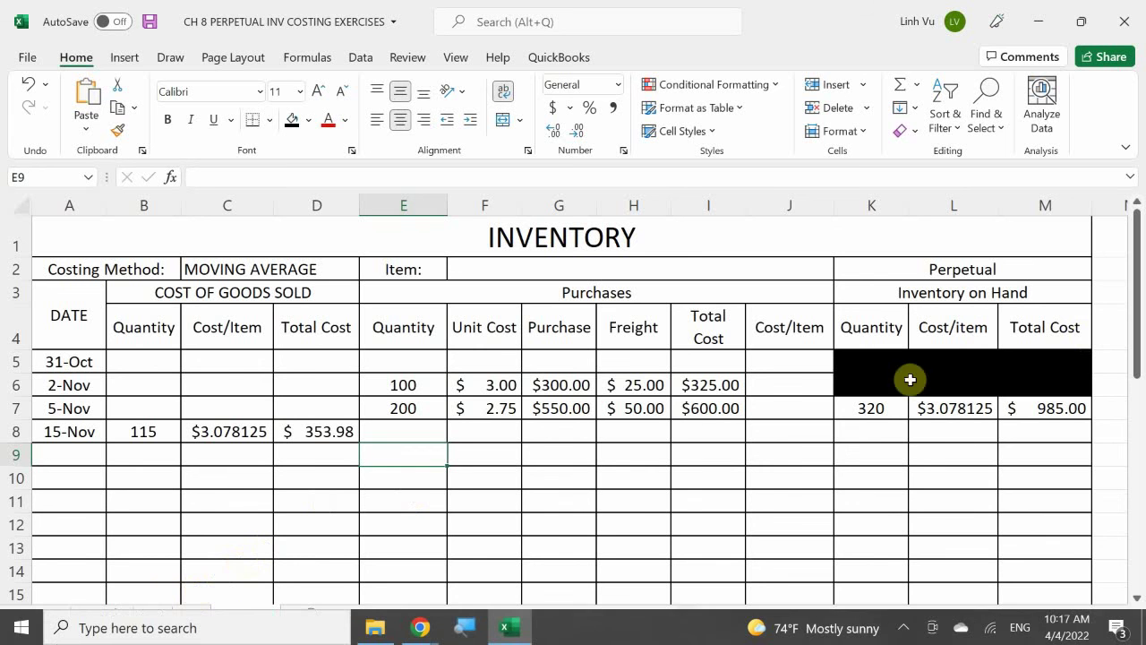
# Calculate the remaining quantity on hand in K8 by subtracting the units sold, with the formula =K7-B8
pyautogui.click(855, 435)
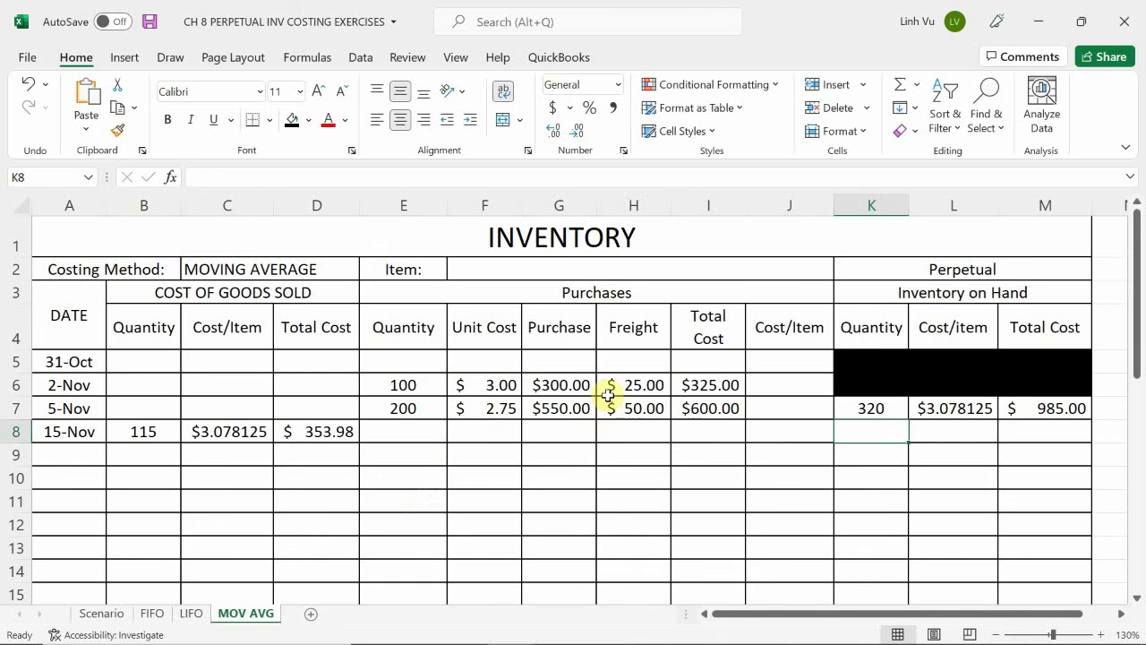
pyautogui.write('=')
pyautogui.press('Up')
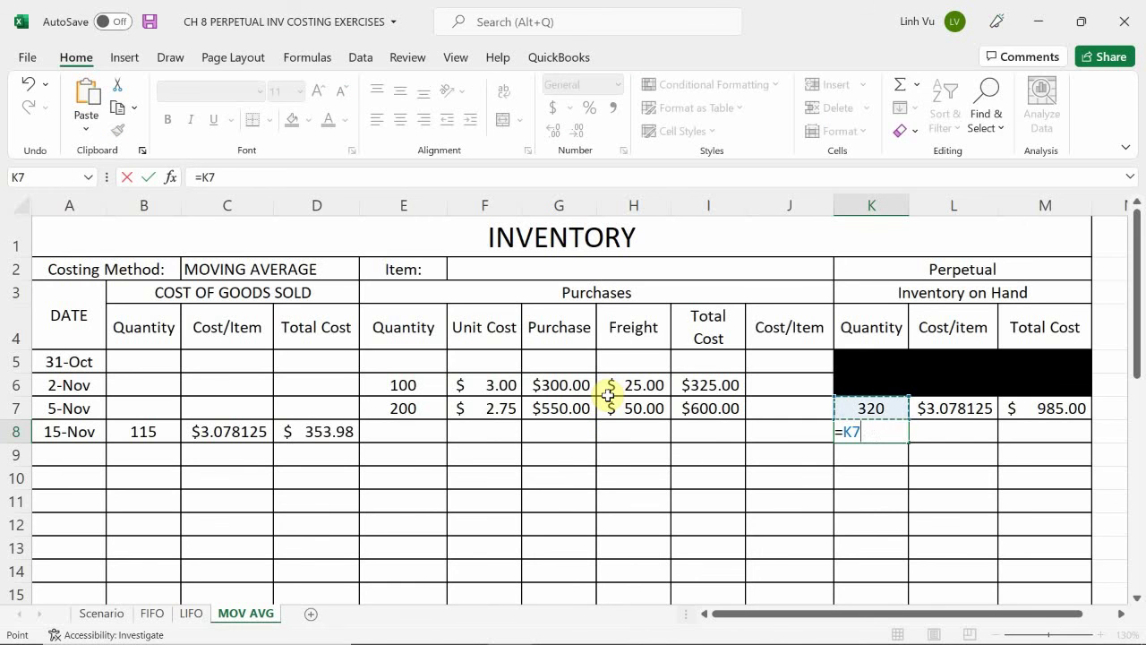
pyautogui.press('BackSpace')
pyautogui.press('BackSpace')
pyautogui.press('BackSpace')
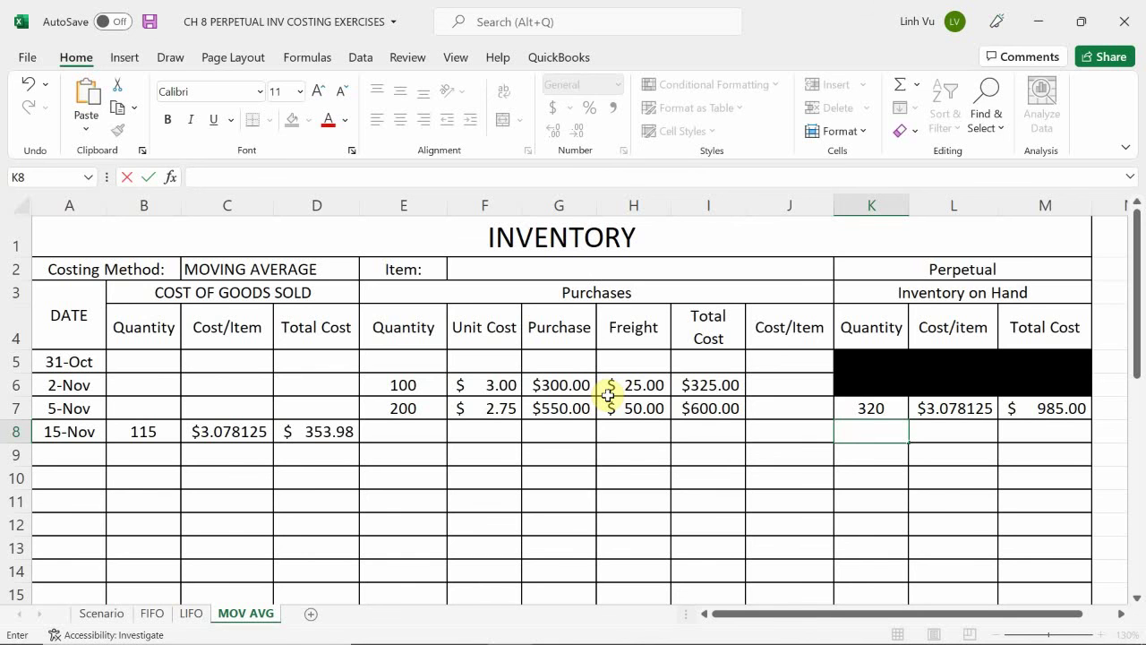
pyautogui.write('=')
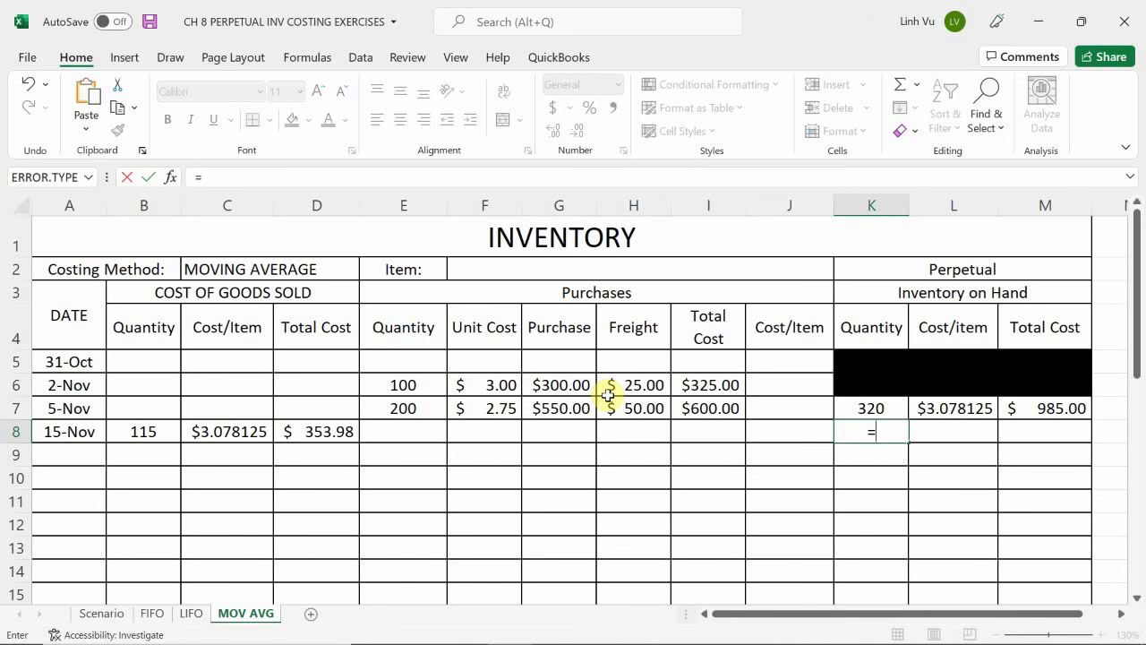
pyautogui.press('Up')
pyautogui.write('-')
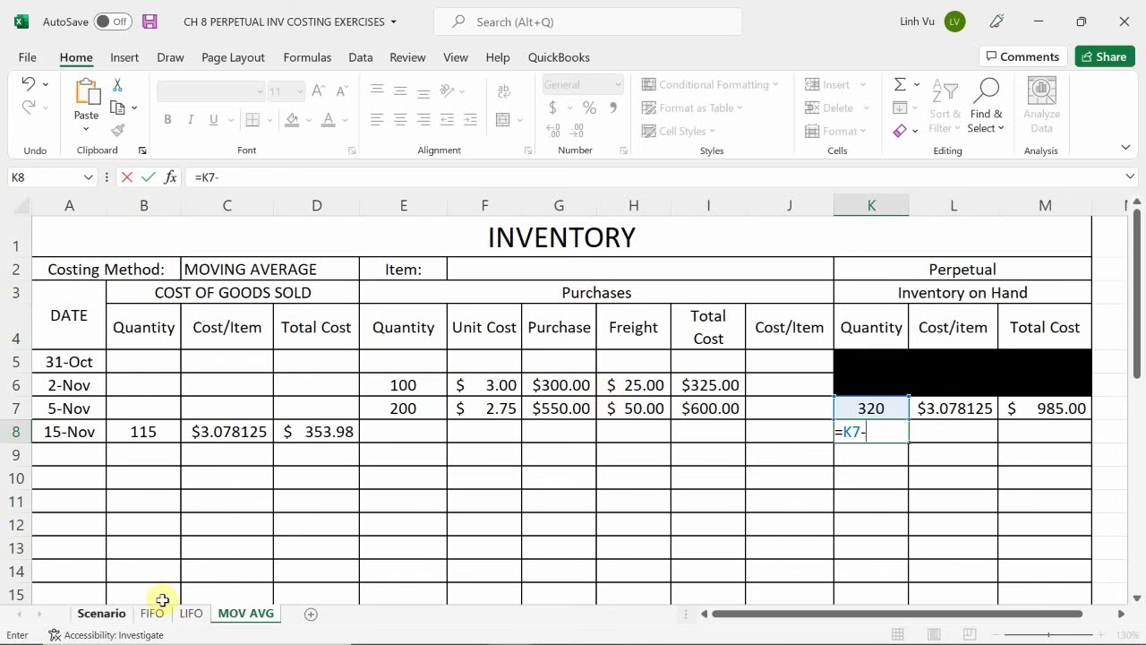
pyautogui.click(149, 437)
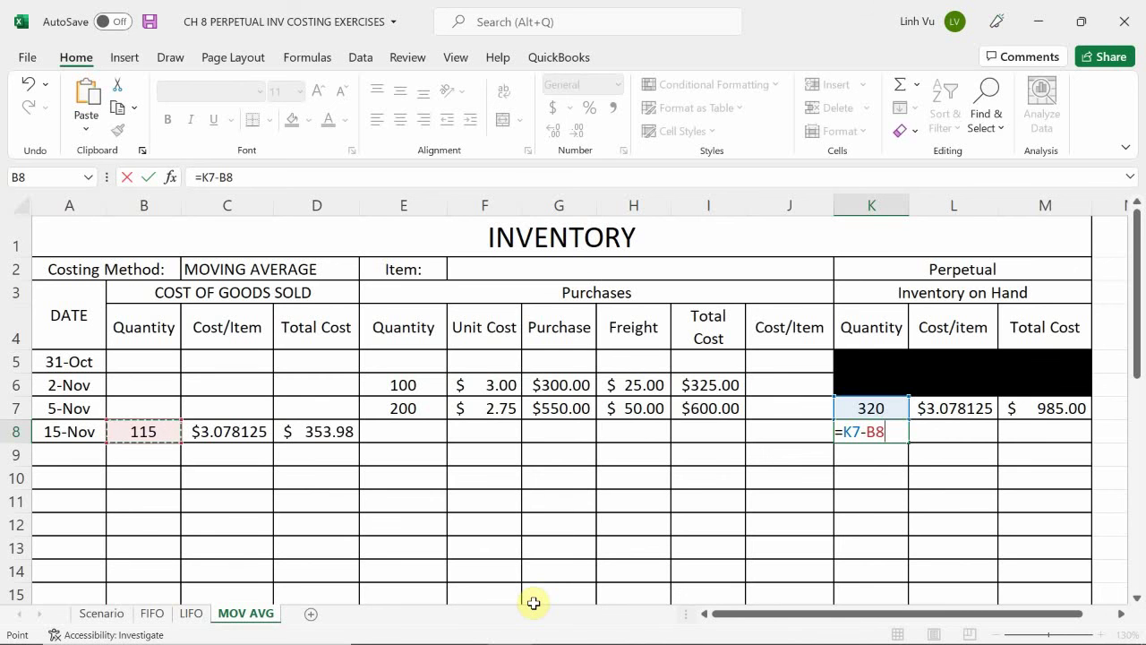
pyautogui.press('Return')
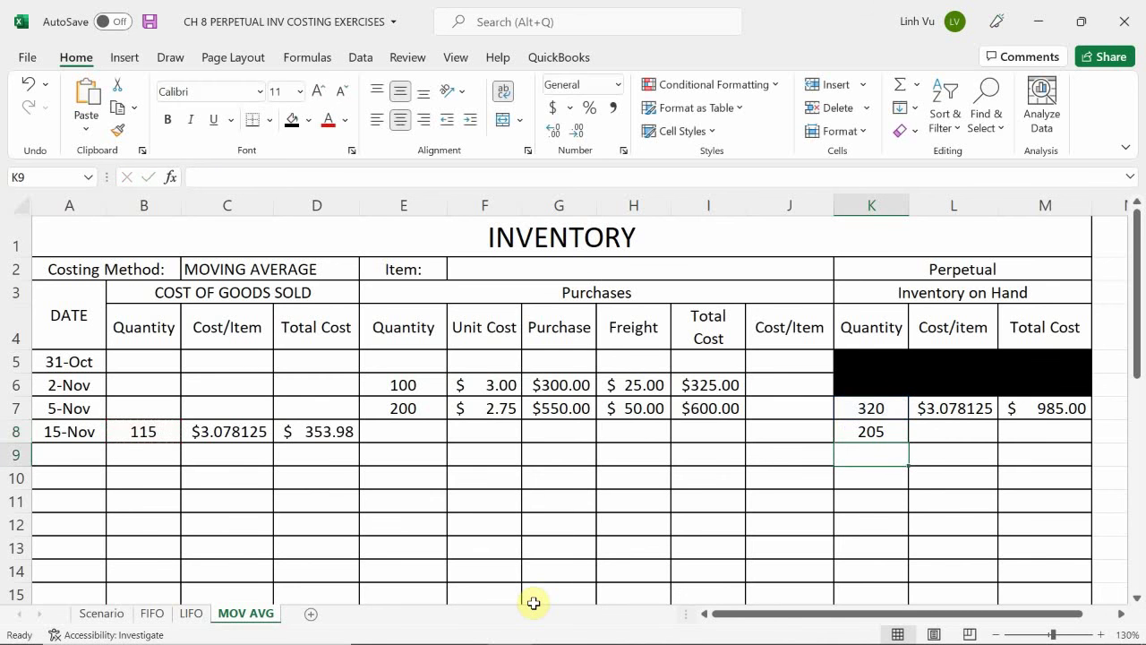
# Calculate the remaining inventory total cost in M8 by subtracting the sale's cost, with the formula =M7-D8
pyautogui.press('Right')
pyautogui.press('Up')
pyautogui.press('Right')
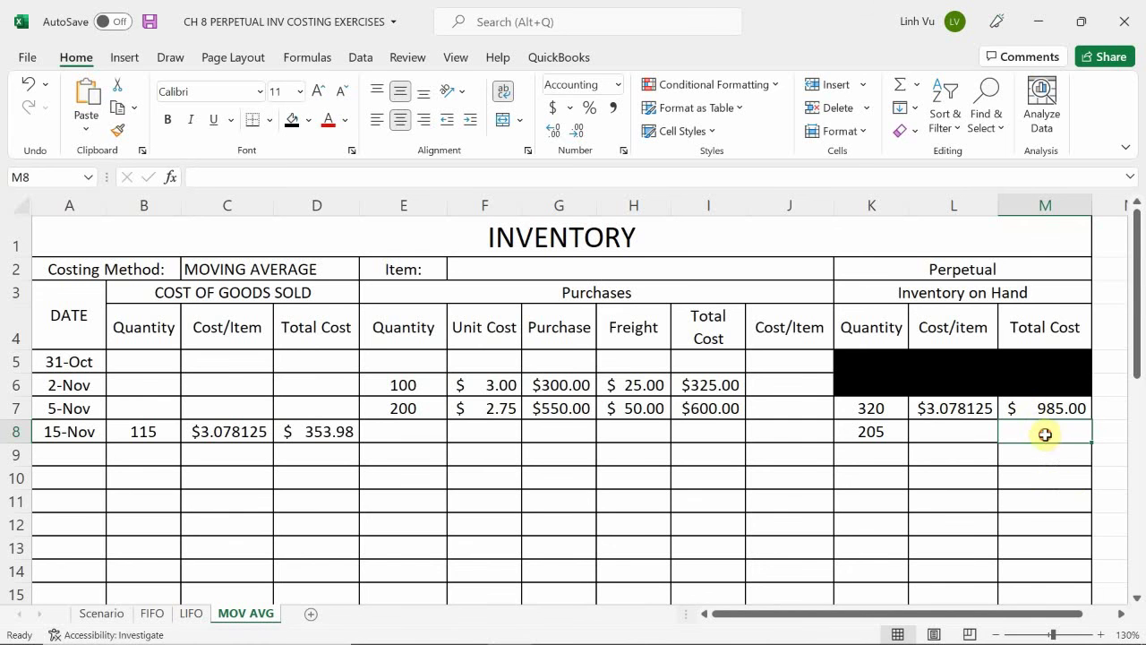
pyautogui.write('=')
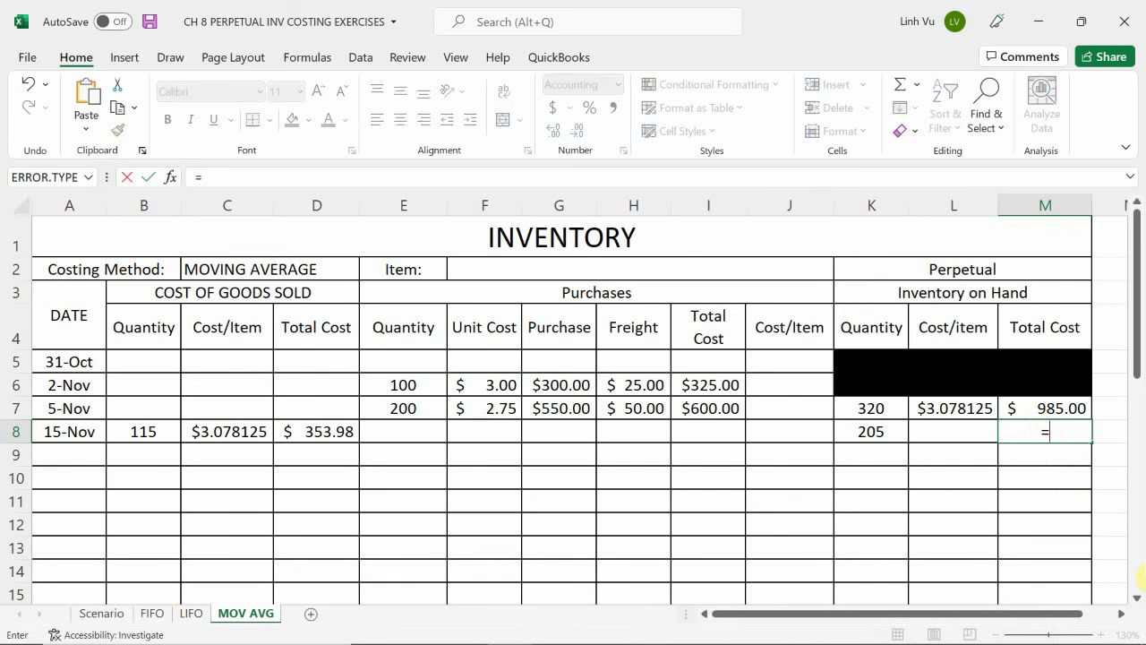
pyautogui.press('Up')
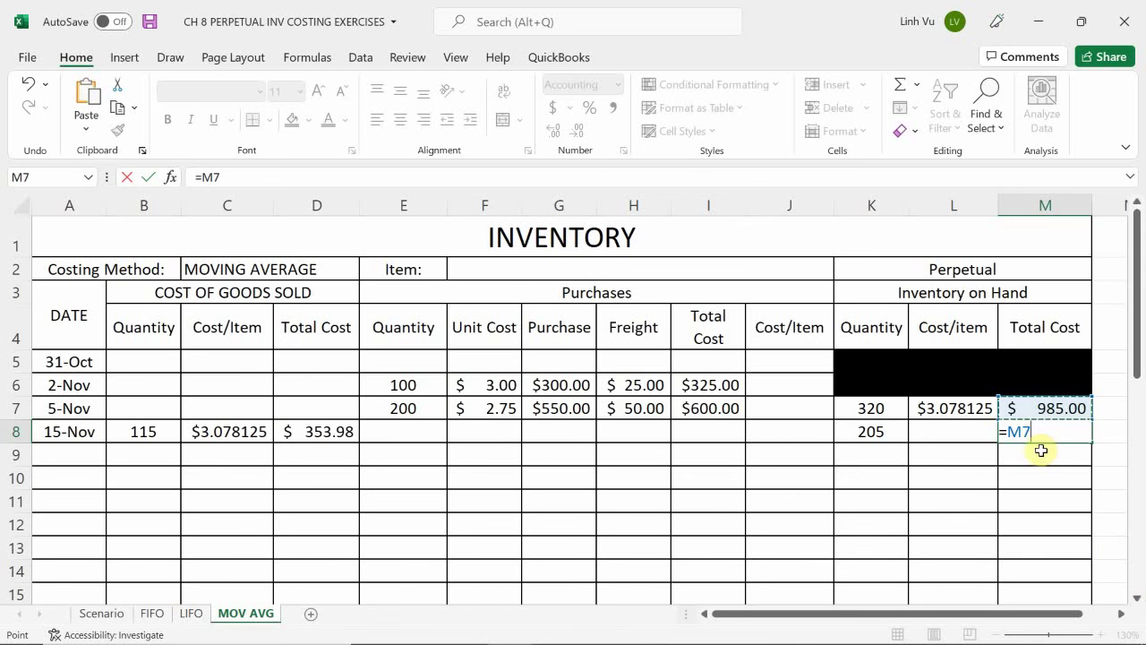
pyautogui.write('-')
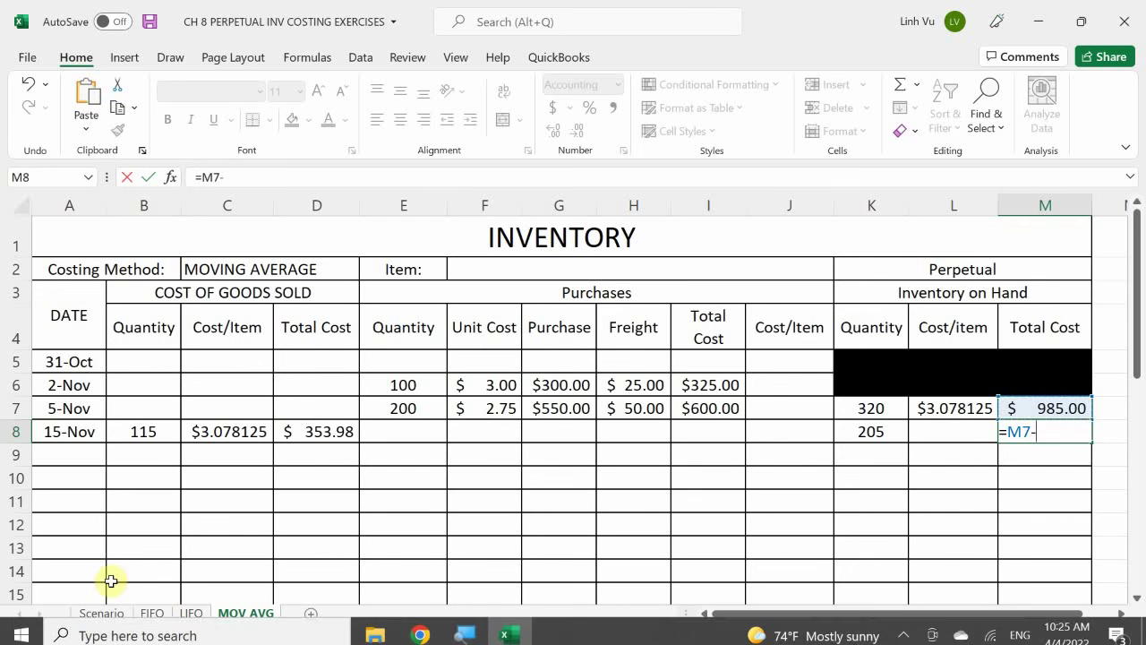
pyautogui.click(324, 439)
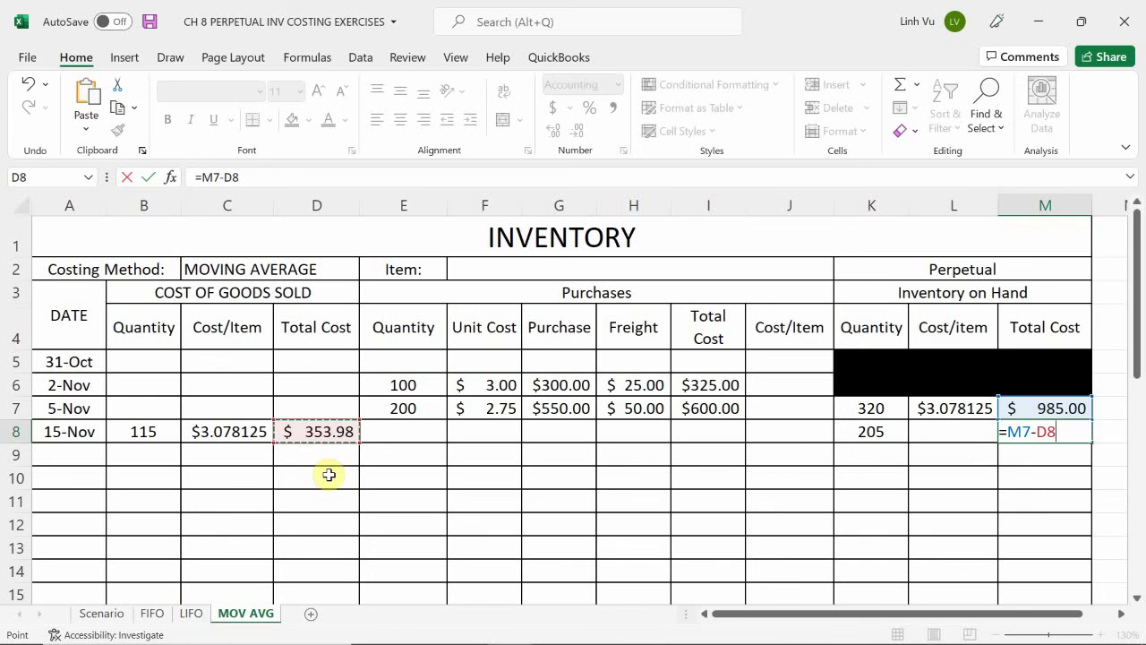
pyautogui.press('Return')
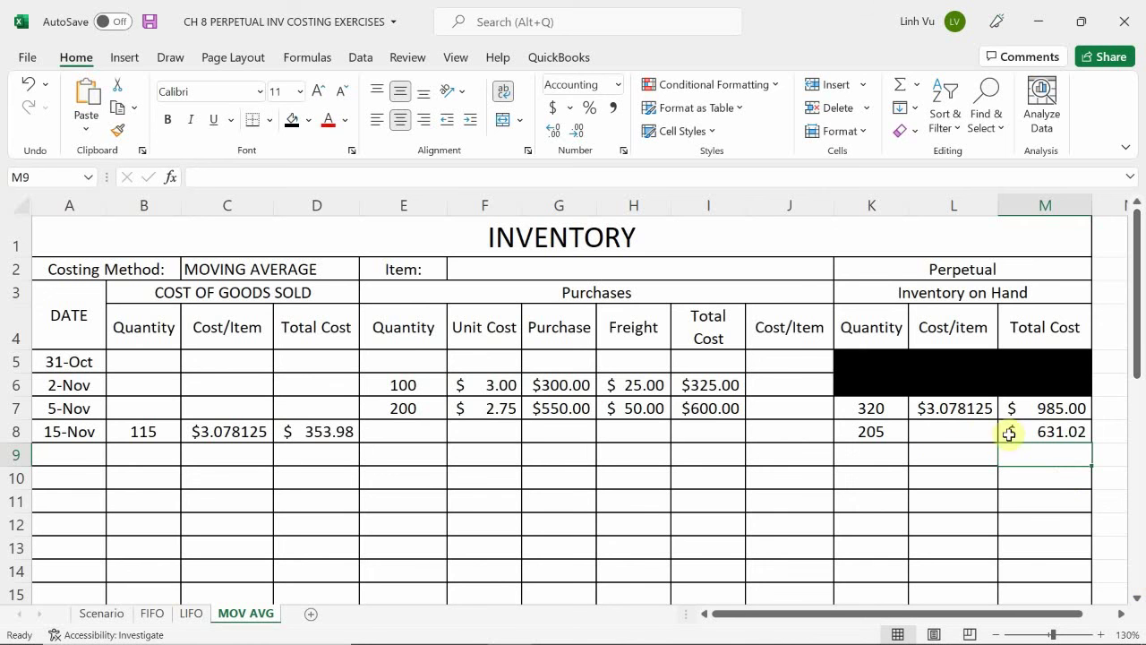
# Fill the average cost formula from L7 down to L8 and black out the superseded 5-Nov balance in K7:M7
pyautogui.click(969, 410)
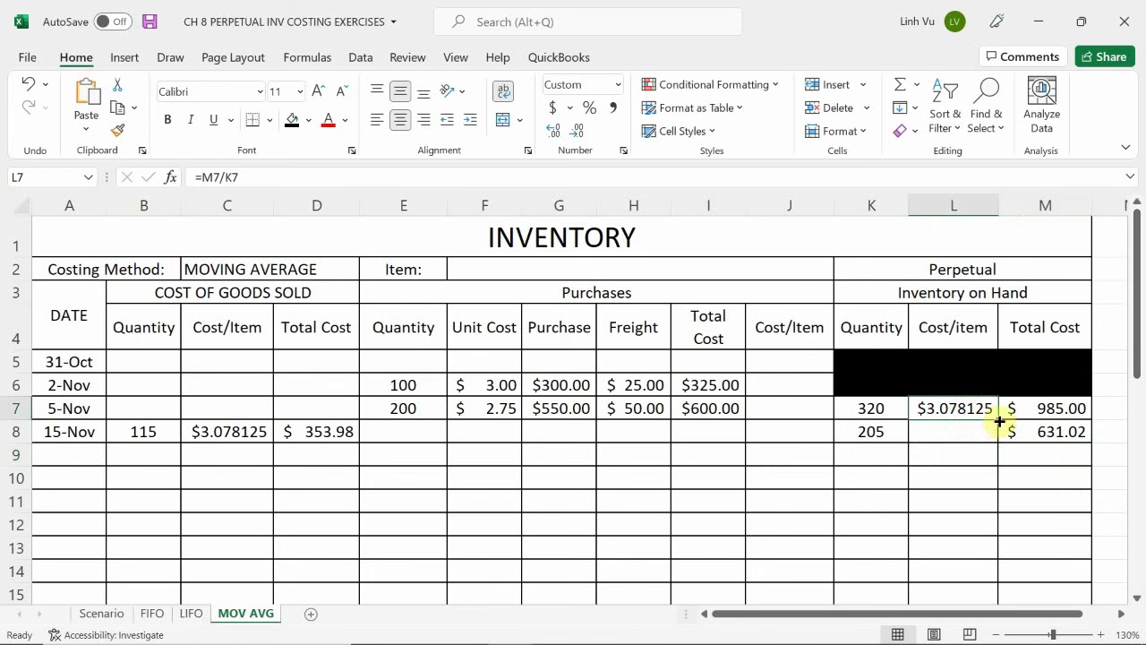
pyautogui.moveTo(998, 419); pyautogui.dragTo(997, 444)
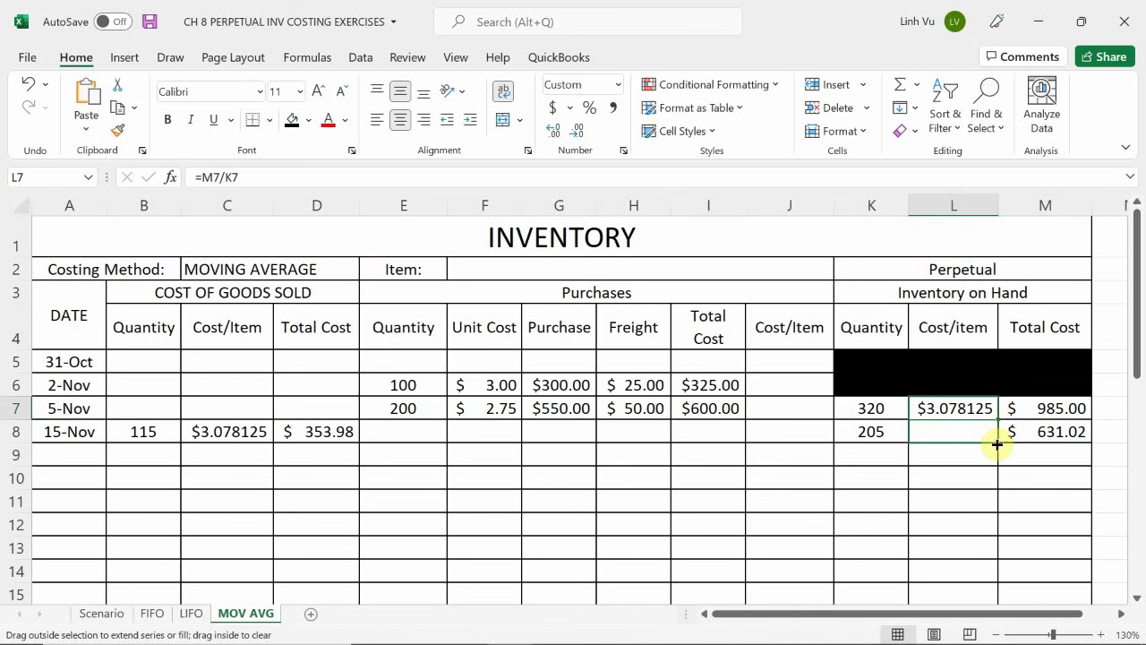
pyautogui.moveTo(996, 445); pyautogui.dragTo(997, 445)
pyautogui.moveTo(870, 407); pyautogui.dragTo(1018, 409)
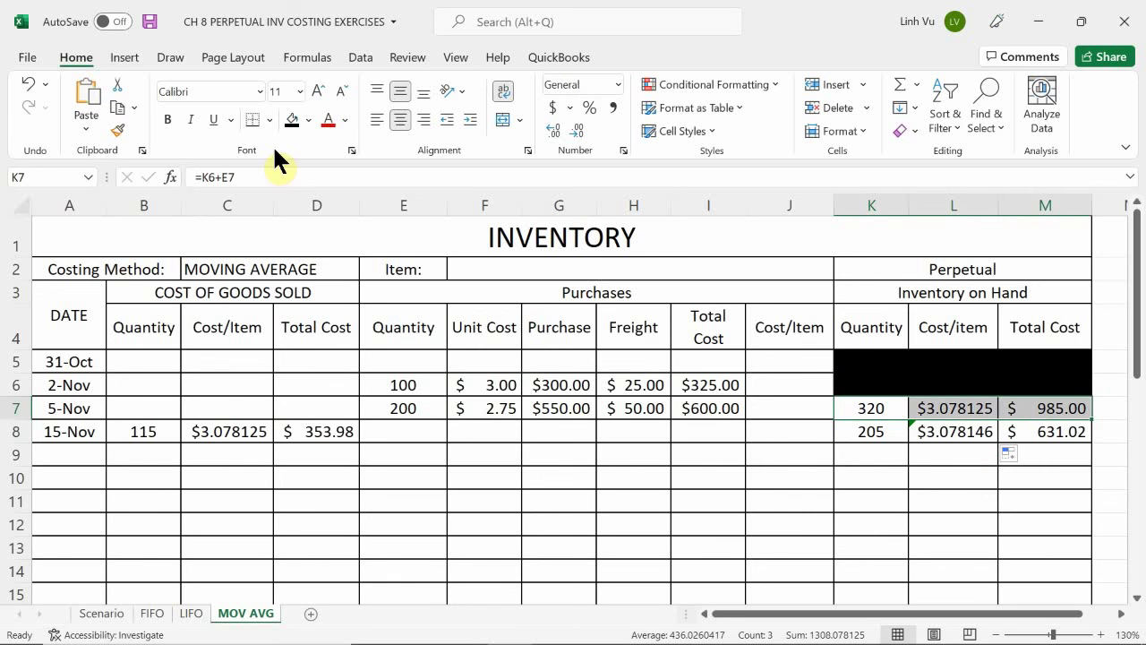
pyautogui.click(294, 122)
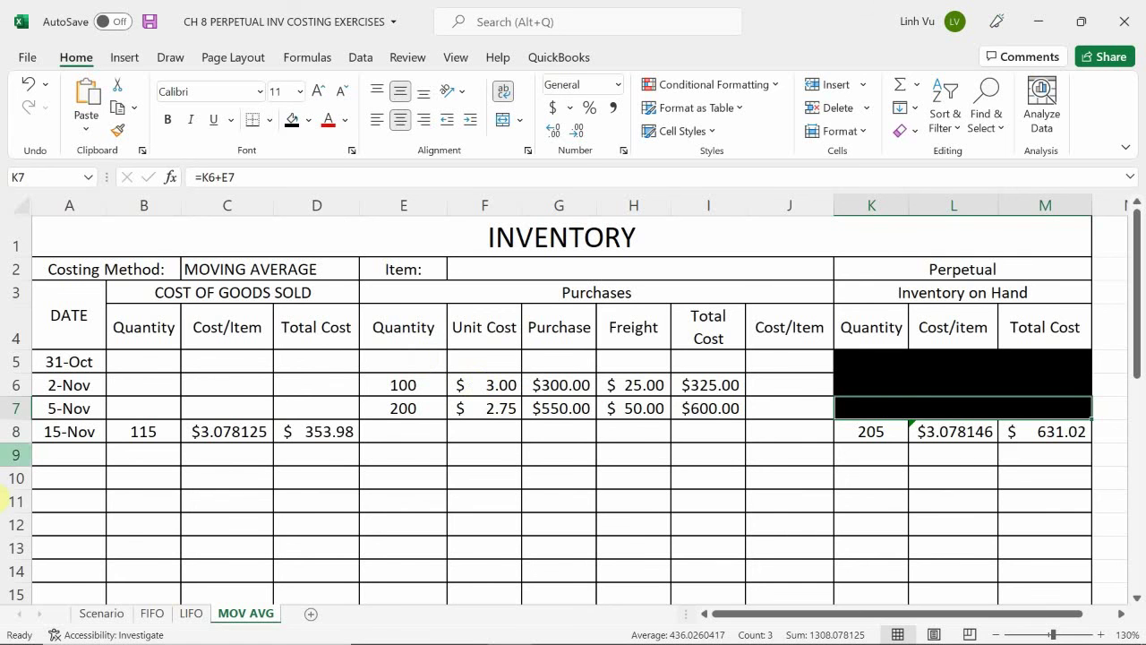
# Check the second November sale on the Scenario sheet, then enter the date 11/18 in A9 and the quantity 145 in B9 of MOV AVG
pyautogui.click(101, 614)
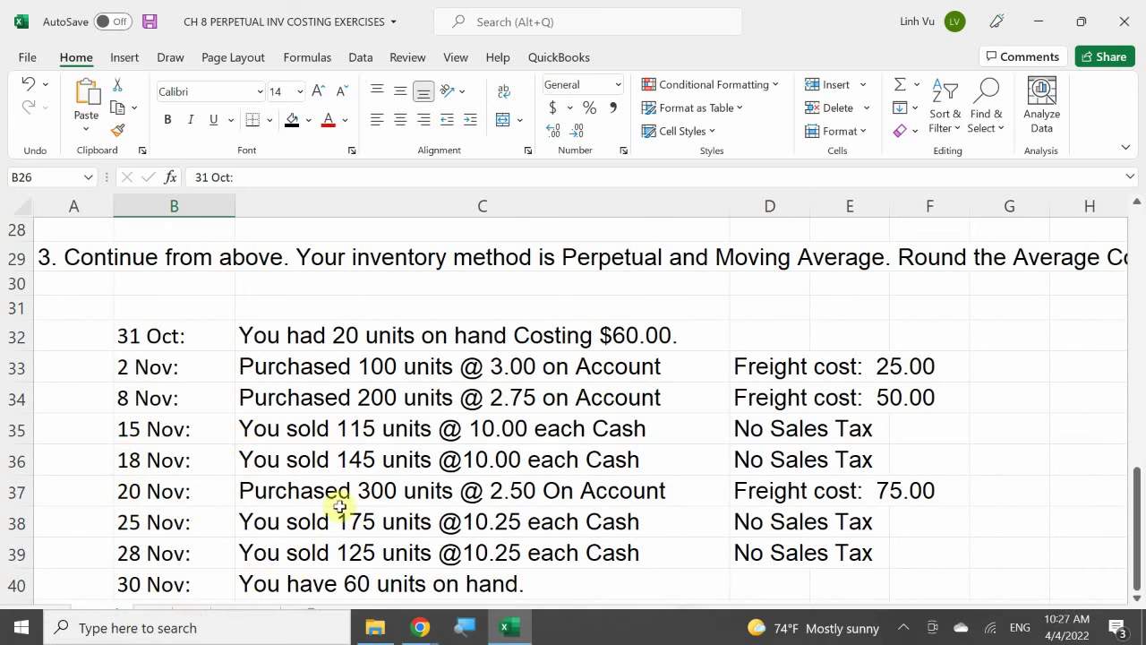
pyautogui.click(259, 615)
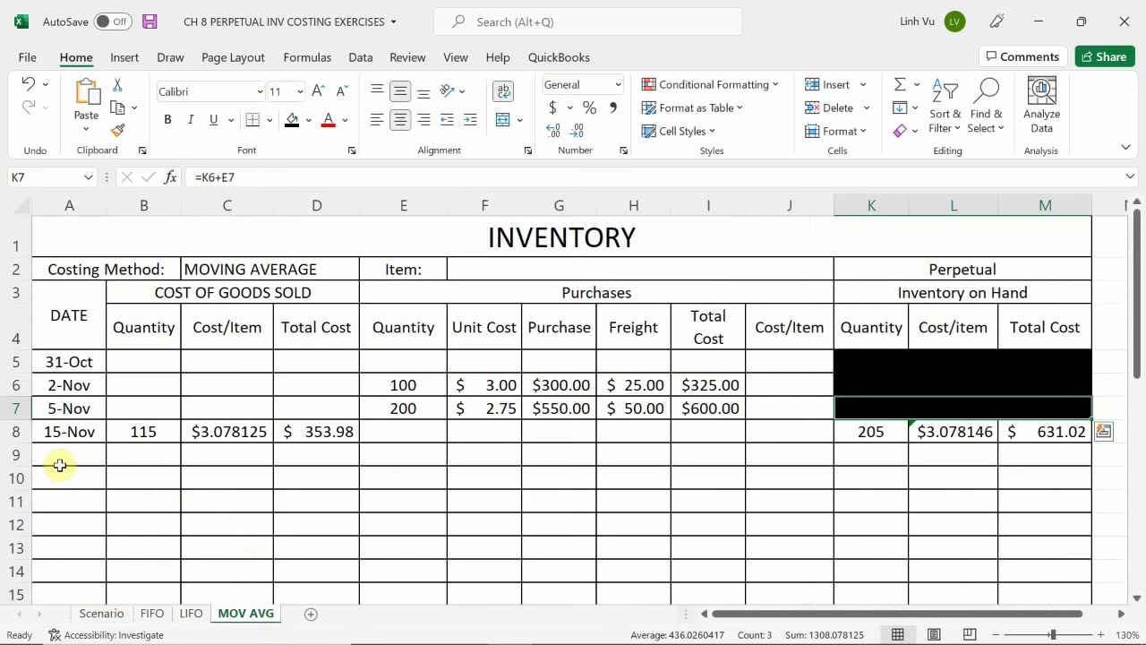
pyautogui.click(59, 465)
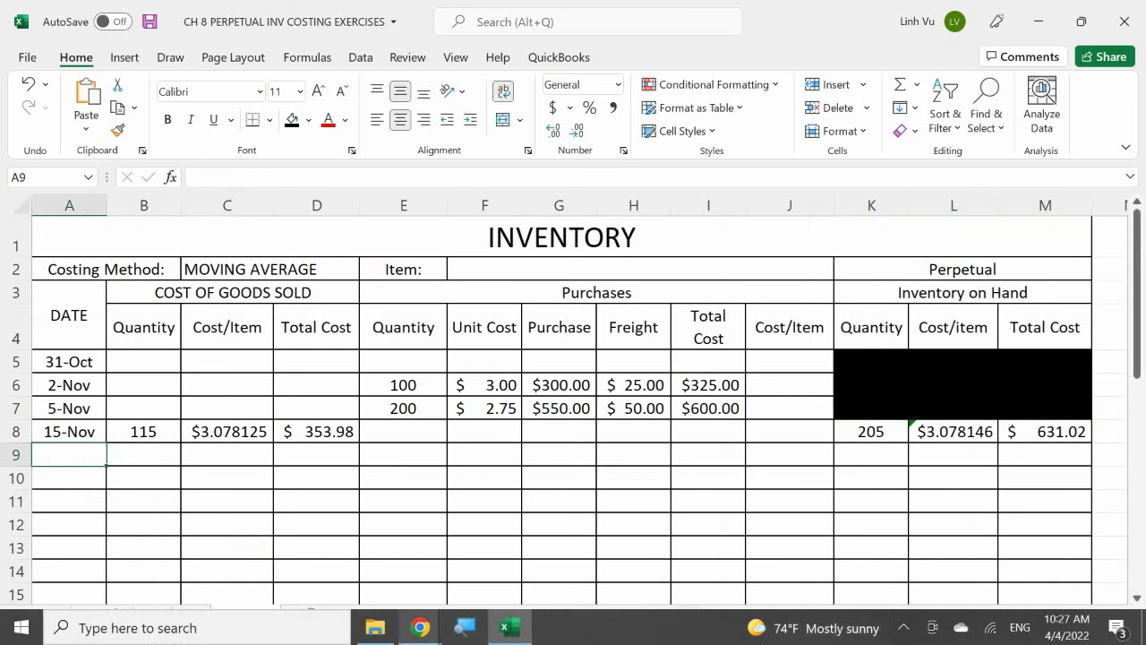
pyautogui.click(102, 614)
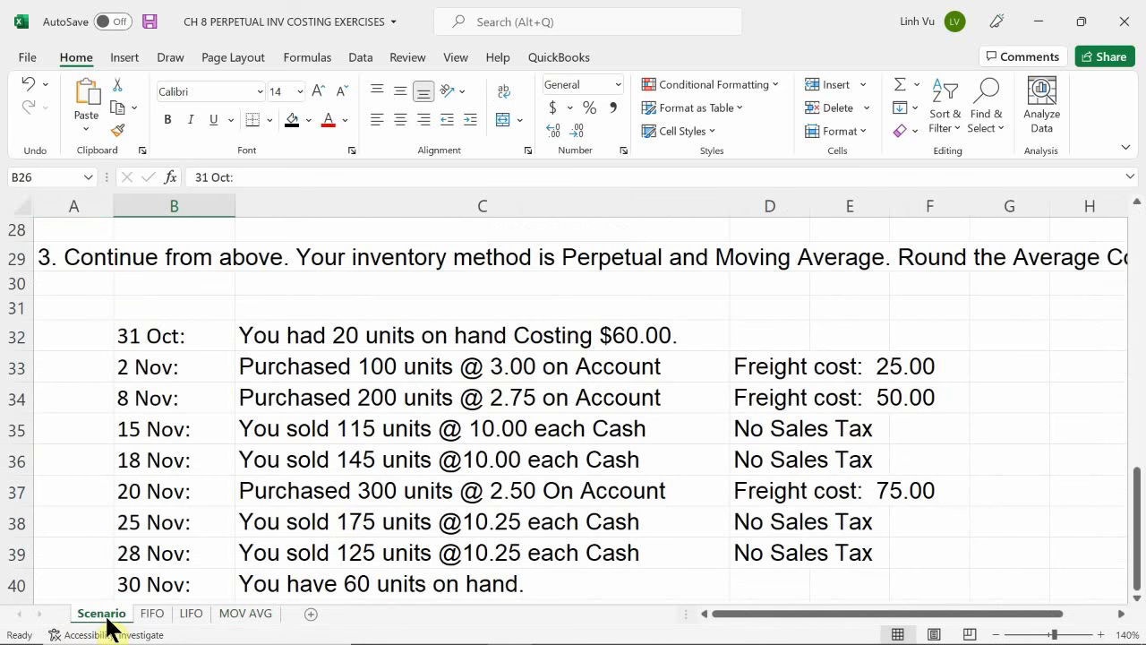
pyautogui.click(260, 615)
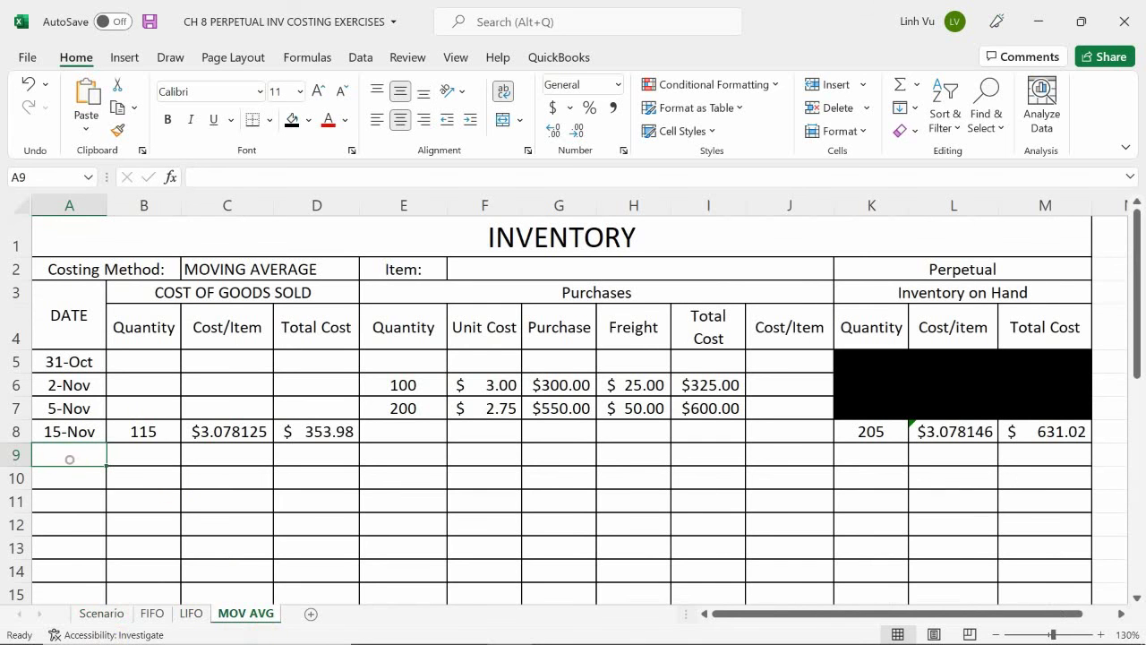
pyautogui.write('11/18')
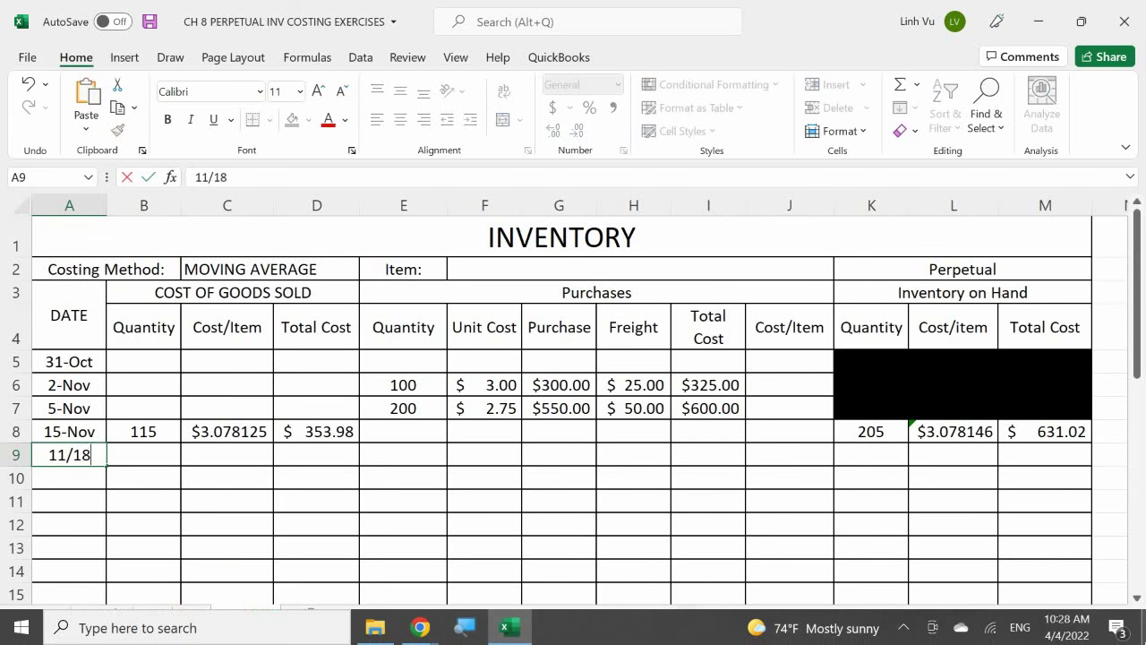
pyautogui.press('Return')
pyautogui.press('Right')
pyautogui.press('Up')
pyautogui.write('145')
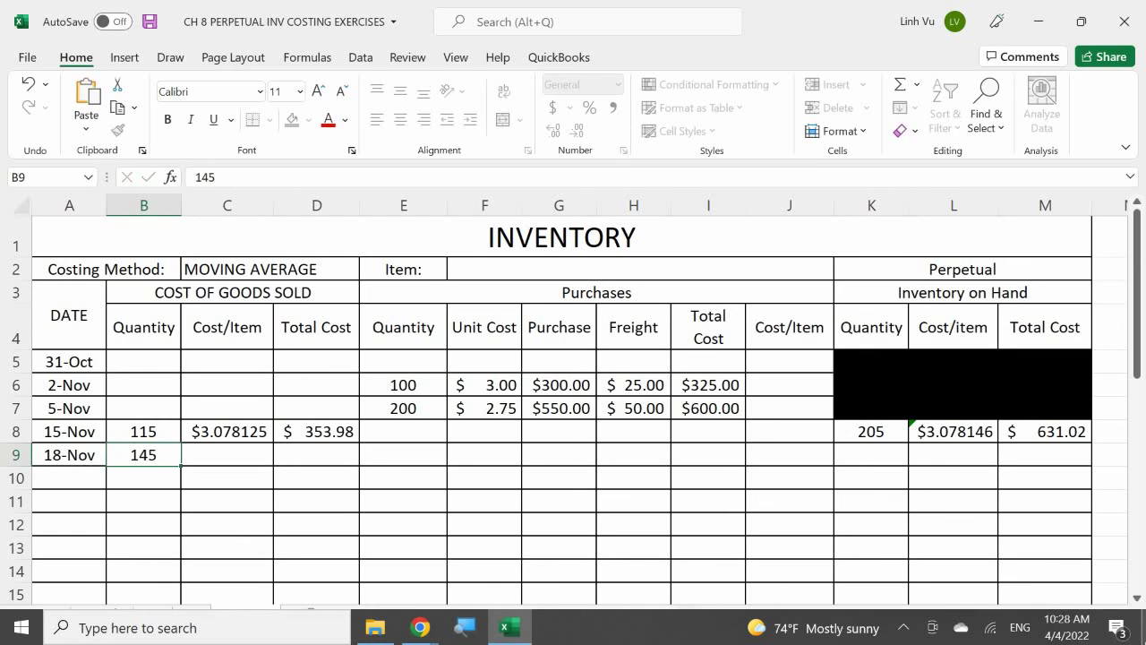
pyautogui.press('Return')
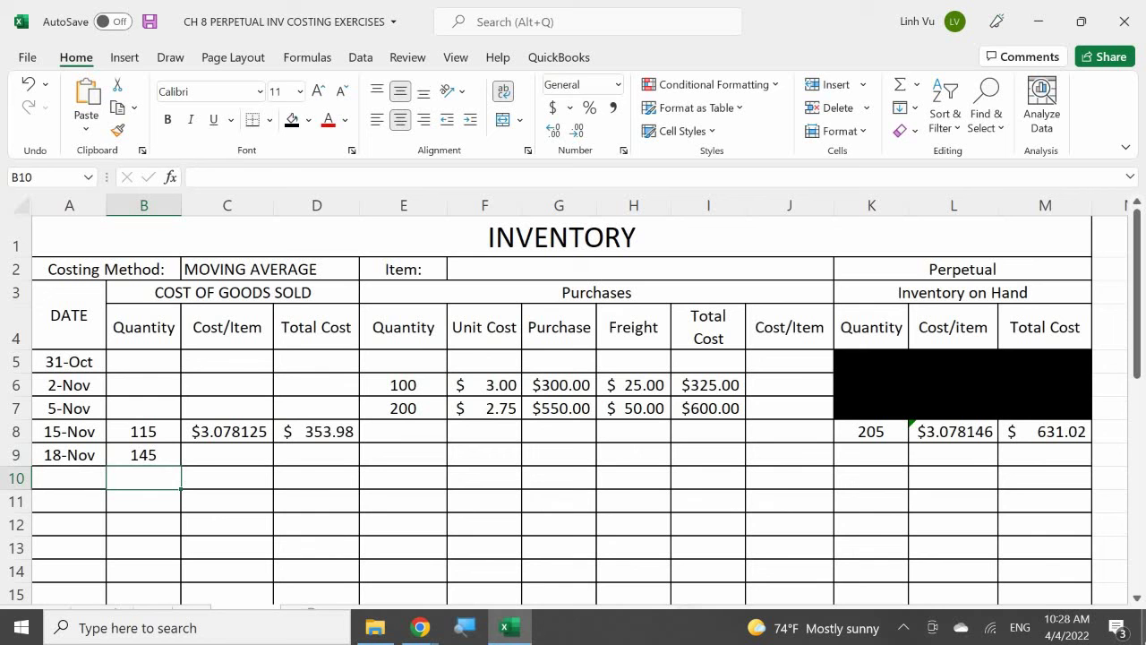
pyautogui.click(143, 455)
pyautogui.write('=')
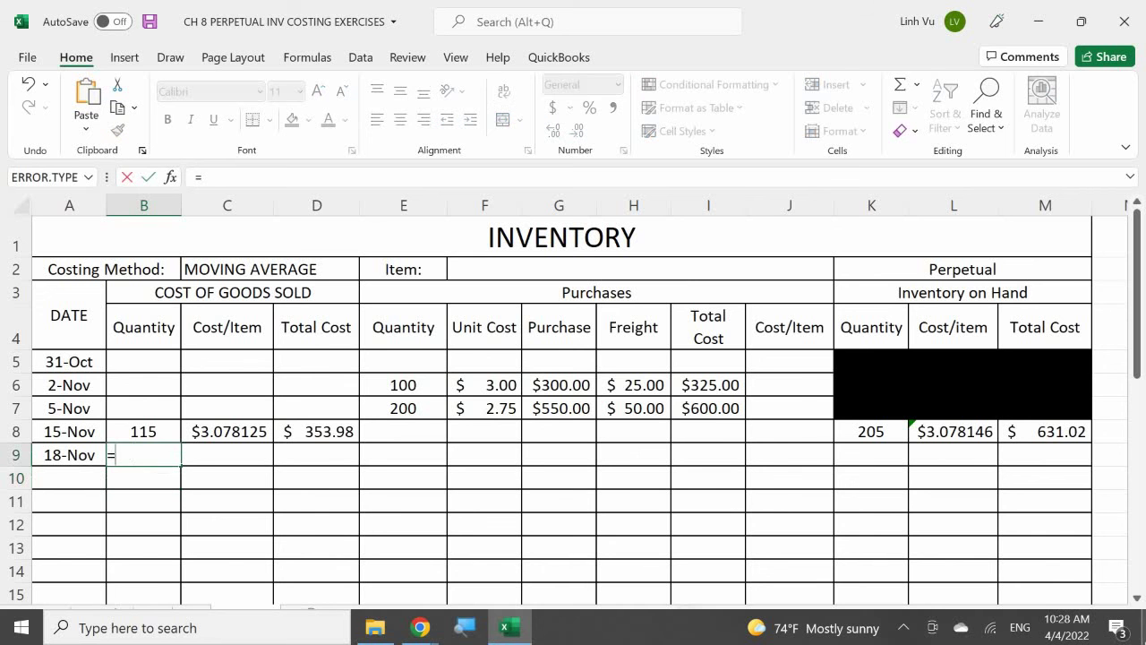
pyautogui.press('BackSpace')
pyautogui.press('Return')
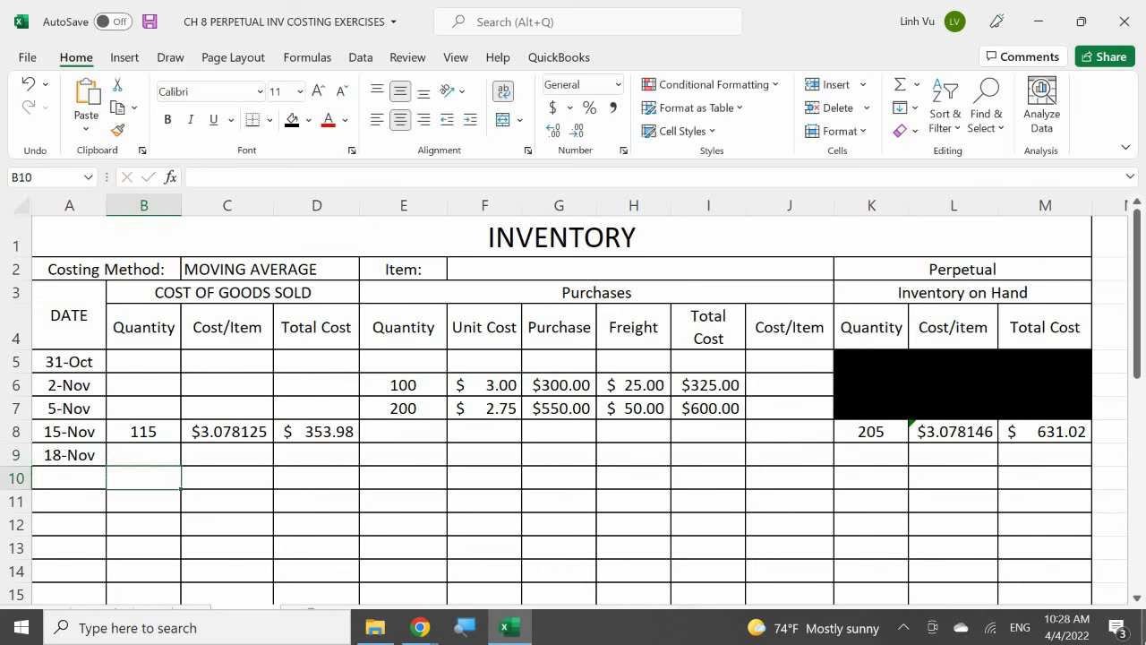
pyautogui.click(143, 455)
pyautogui.write('145')
pyautogui.press('Return')
# Set the 18-Nov cost per item in C9 to =L8 and fill the total cost formula from D8 down to D9
pyautogui.click(226, 455)
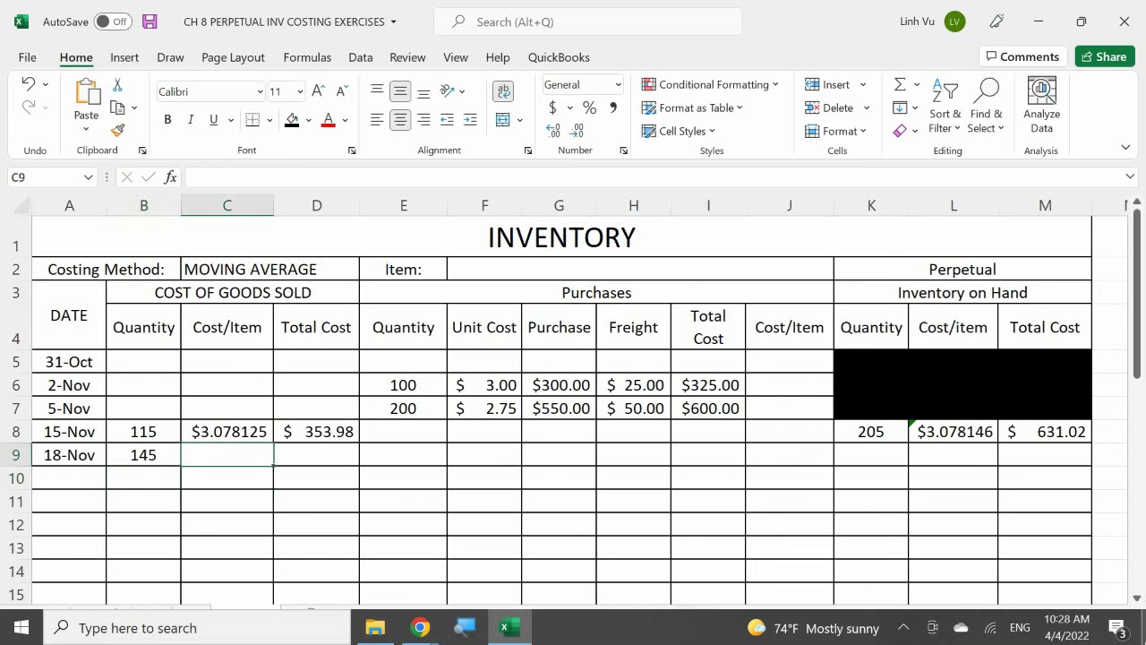
pyautogui.write('=')
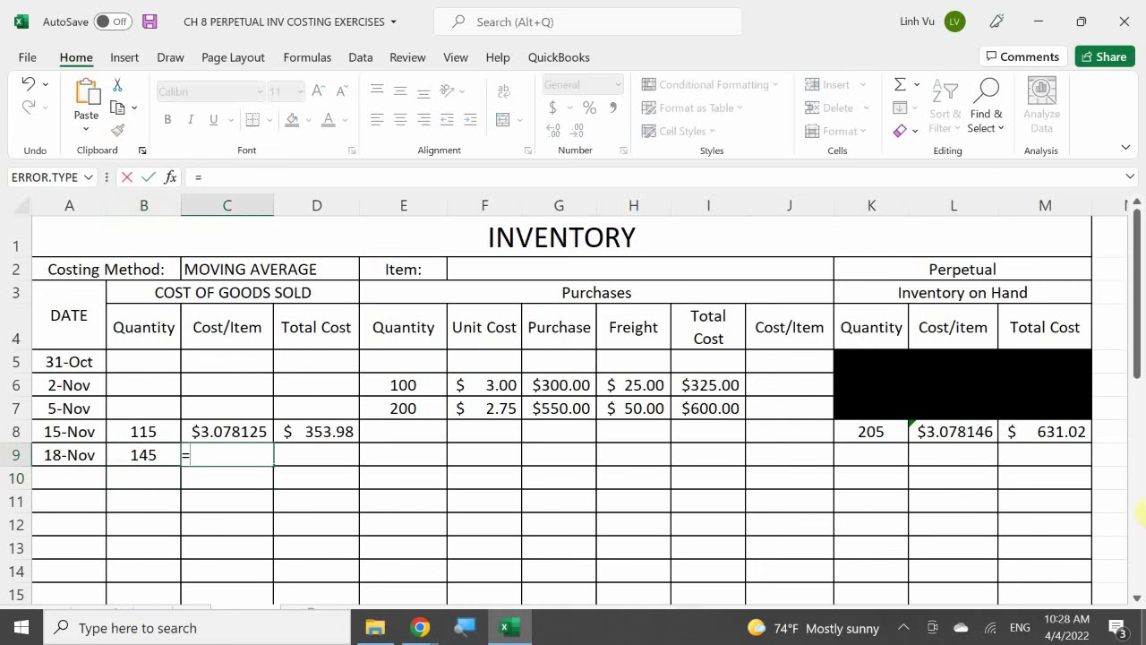
pyautogui.click(963, 428)
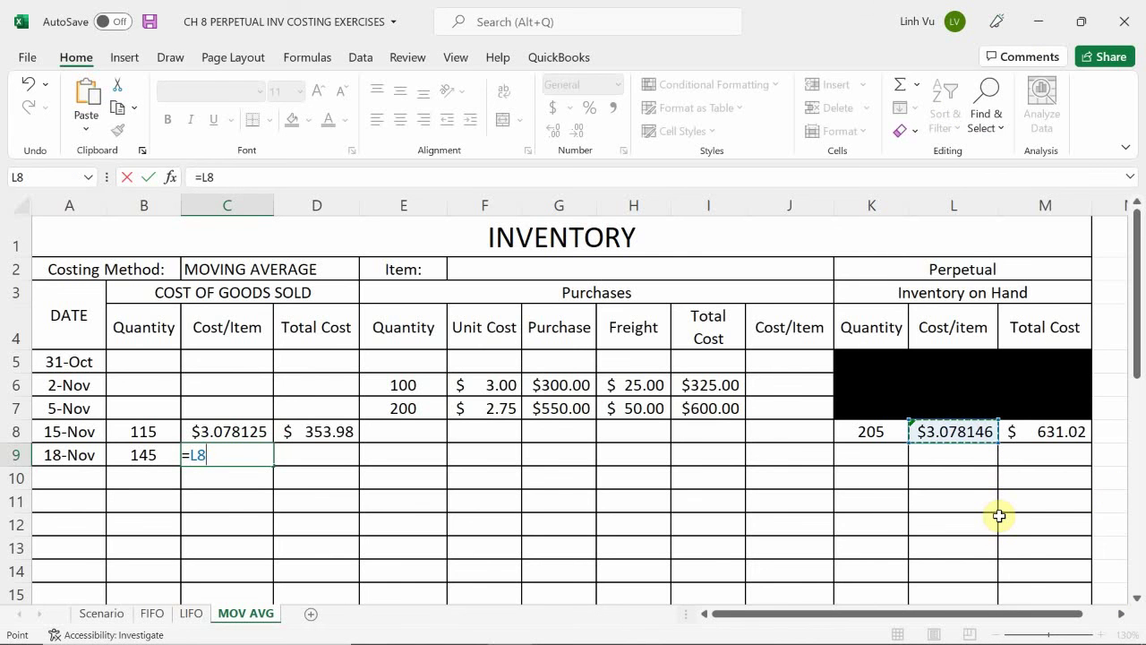
pyautogui.press('Return')
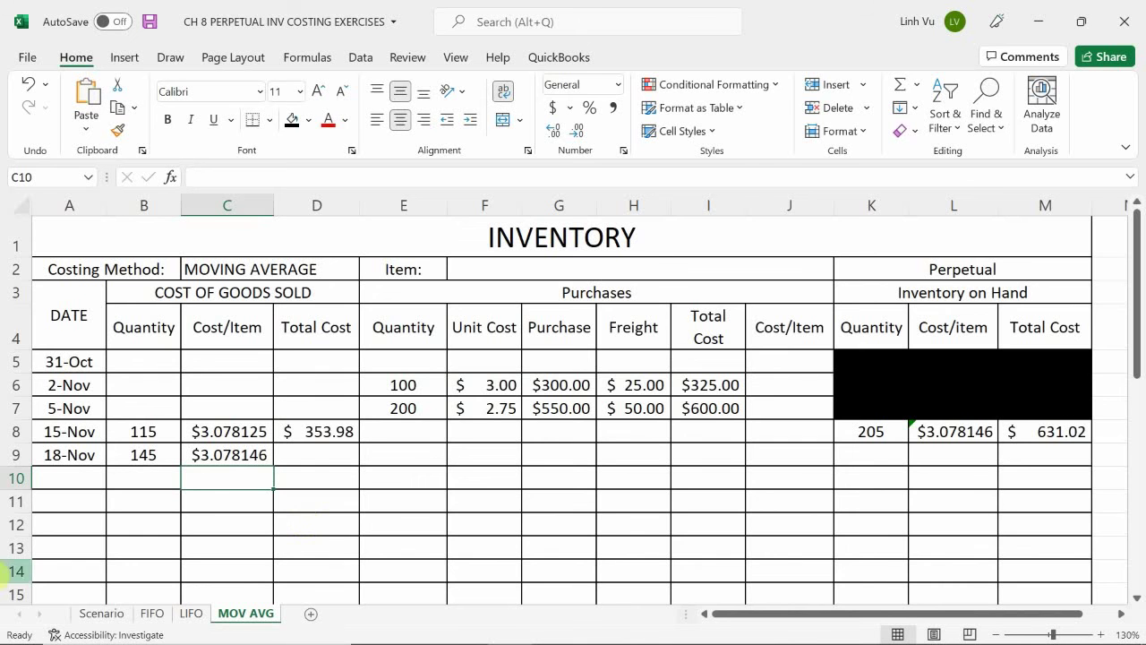
pyautogui.click(319, 433)
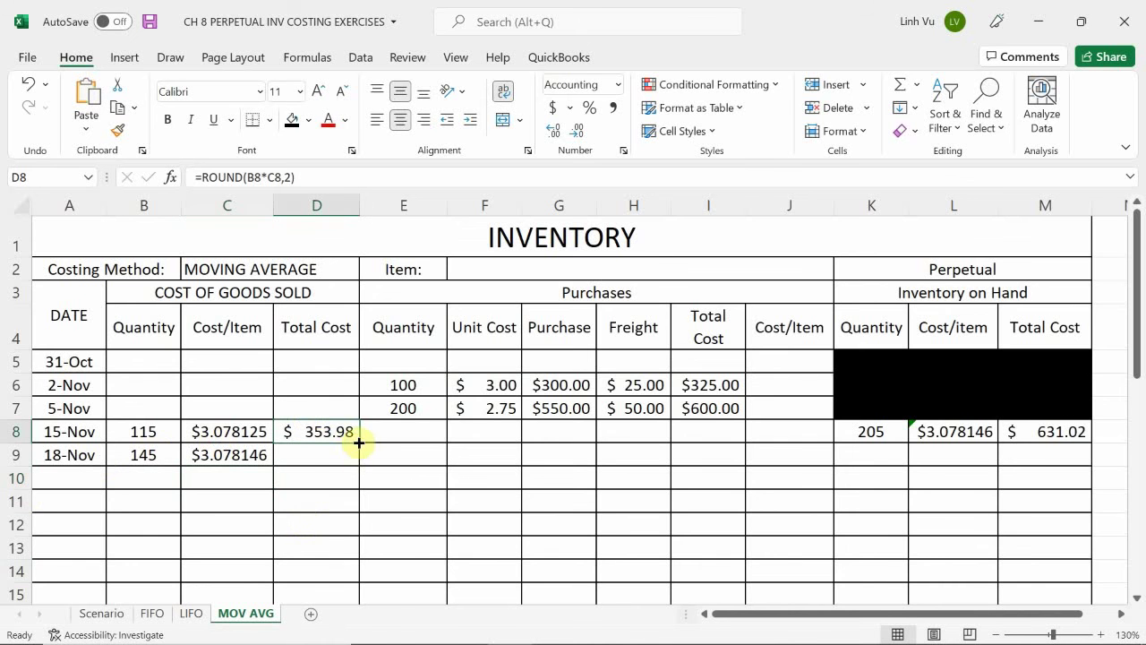
pyautogui.moveTo(359, 442); pyautogui.dragTo(356, 462)
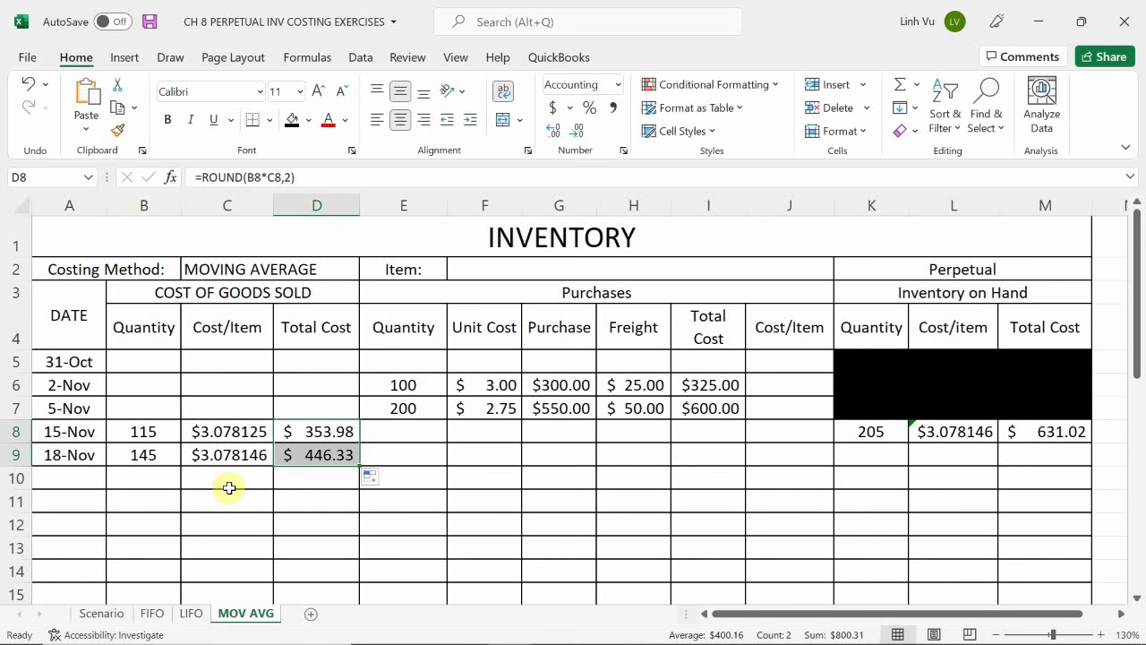
# Calculate the quantity remaining after the 18-Nov sale in K9 with the formula =K8-B9
pyautogui.click(871, 455)
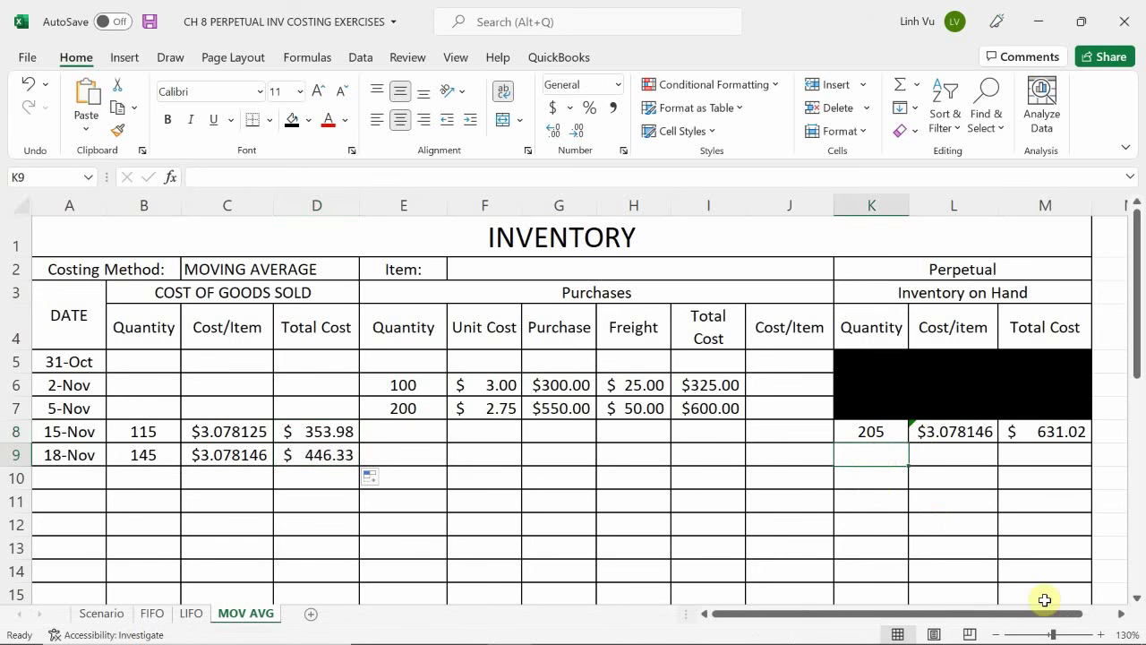
pyautogui.write('=')
pyautogui.press('Up')
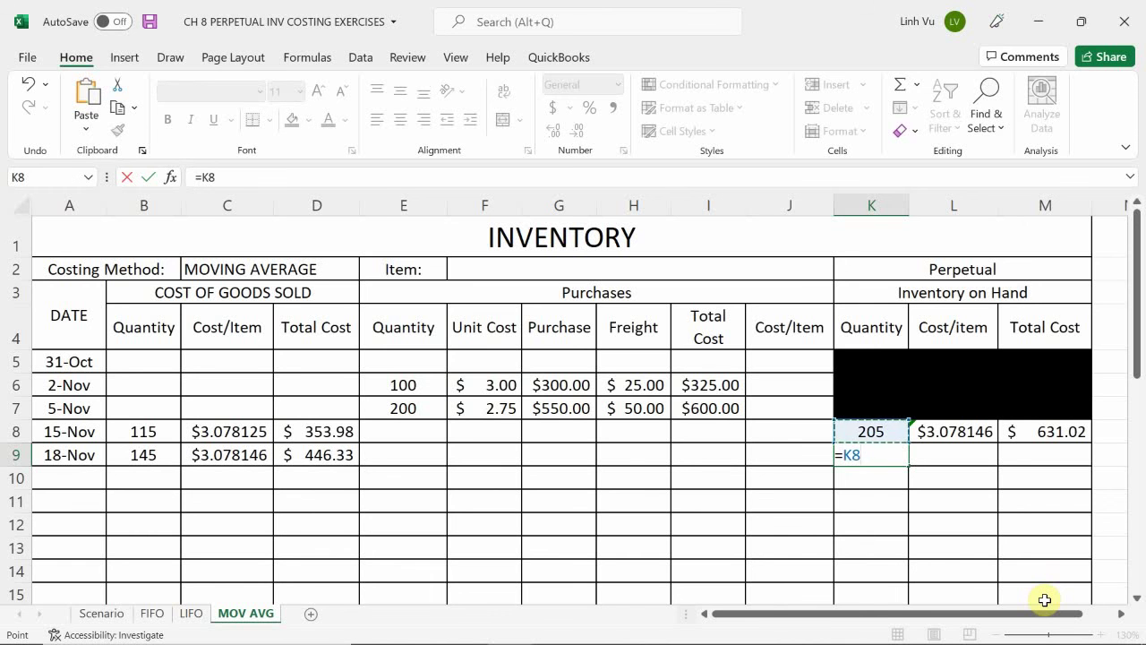
pyautogui.write('-')
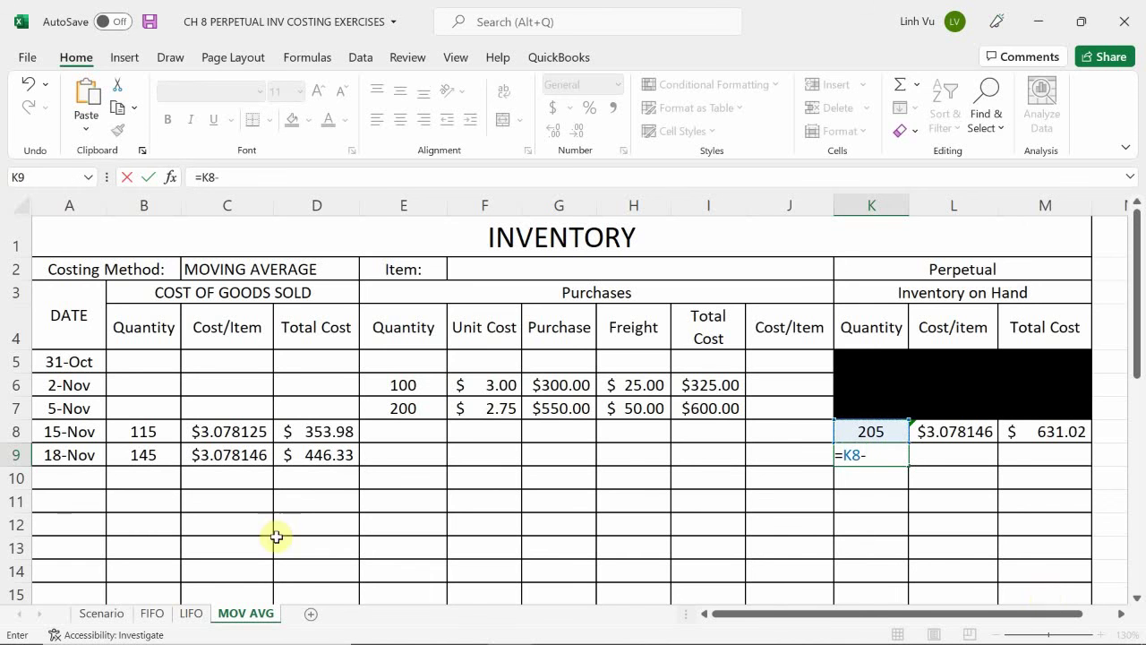
pyautogui.click(132, 458)
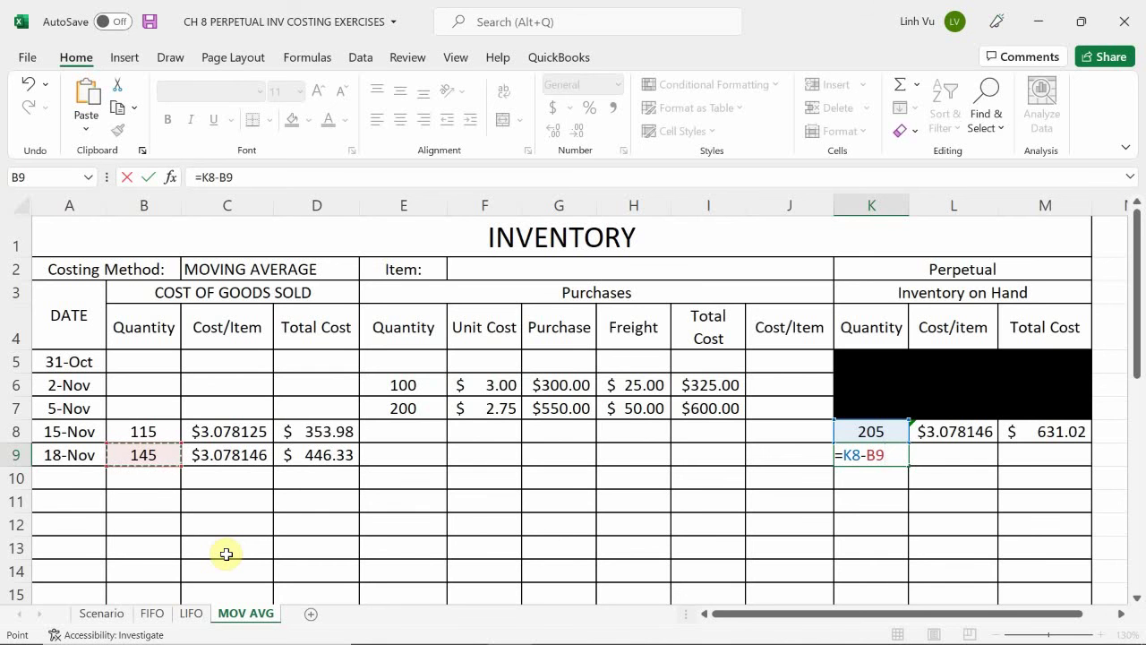
pyautogui.press('Return')
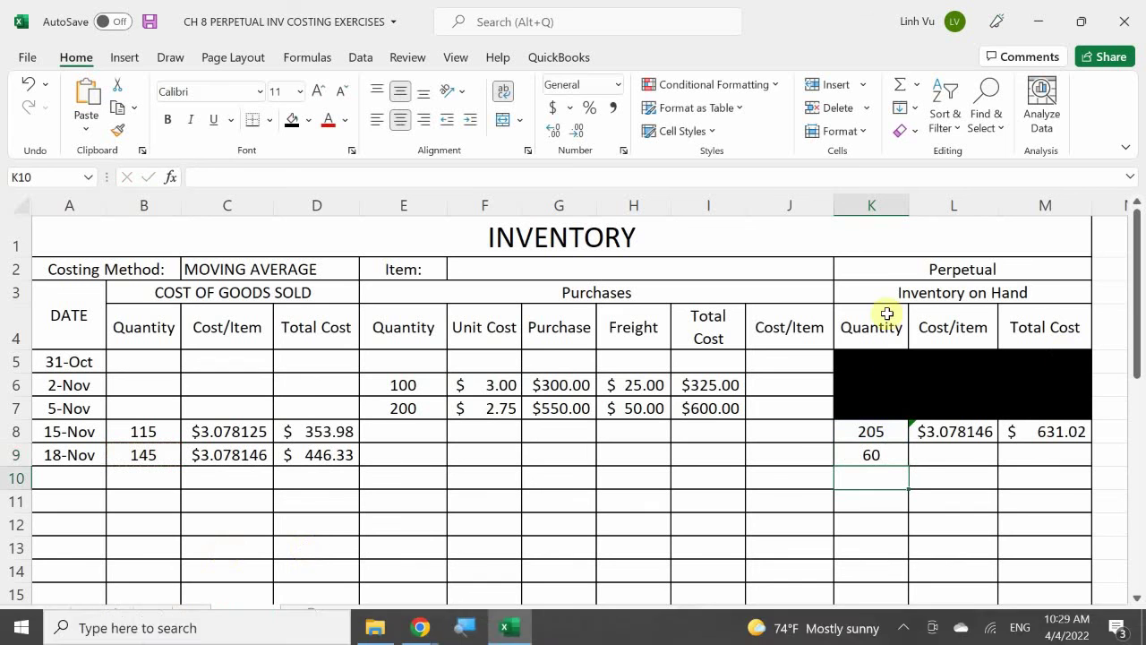
# Calculate the remaining inventory total cost in M9 by subtracting the 18-Nov sale's cost, with the formula =M8-D9
pyautogui.click(1034, 453)
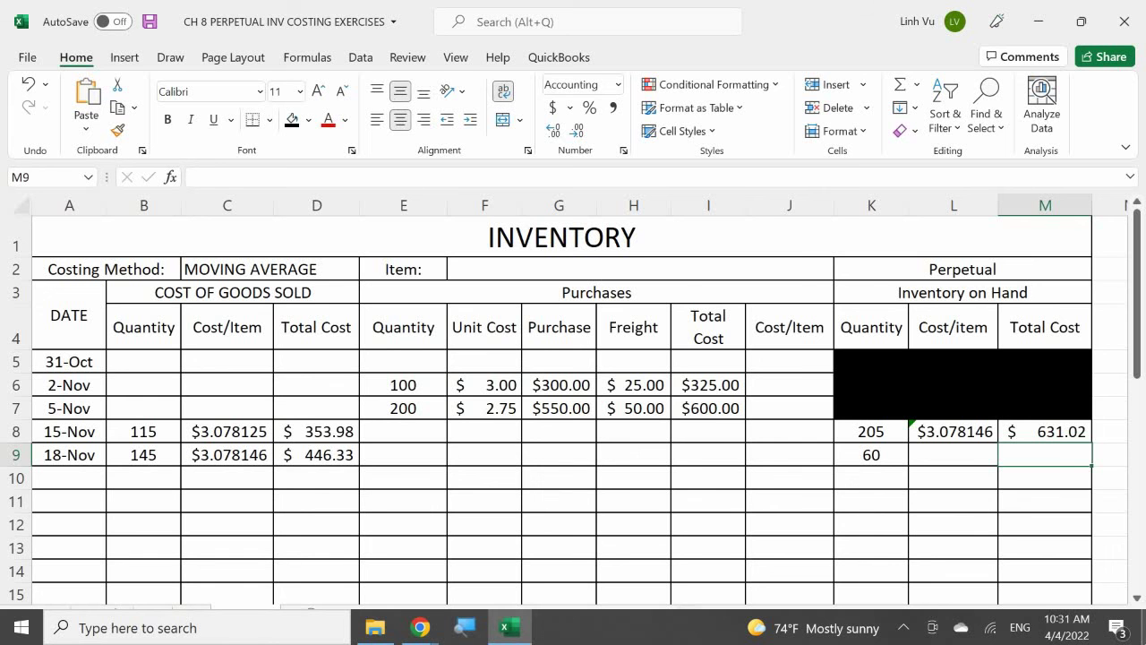
pyautogui.write('=')
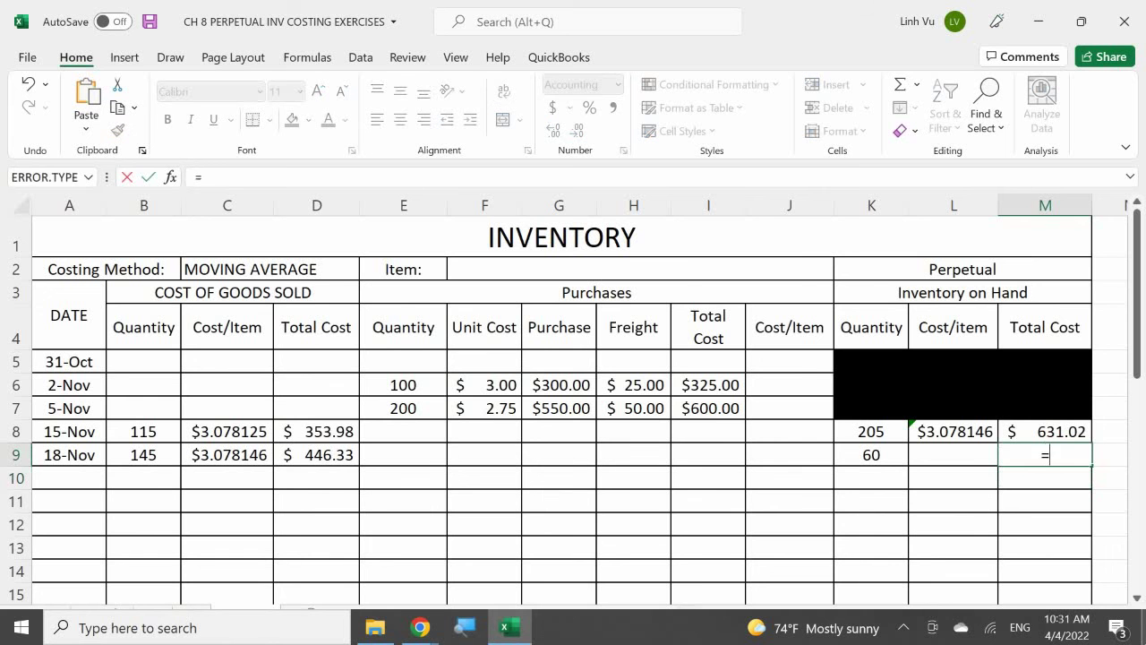
pyautogui.press('Up')
pyautogui.write('-')
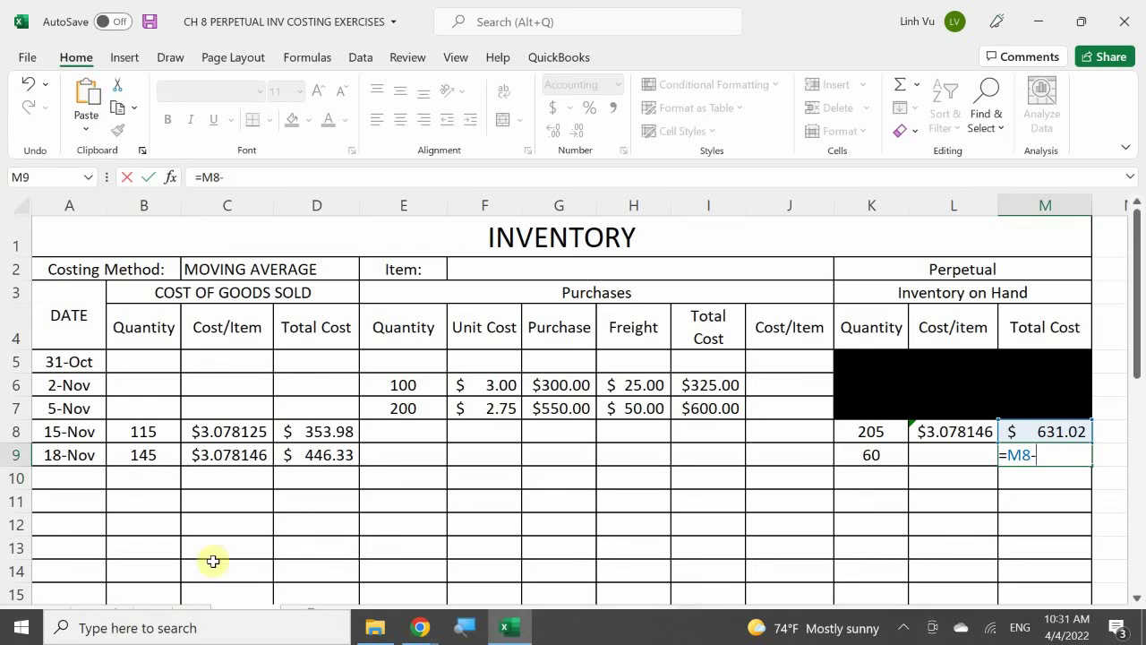
pyautogui.click(337, 455)
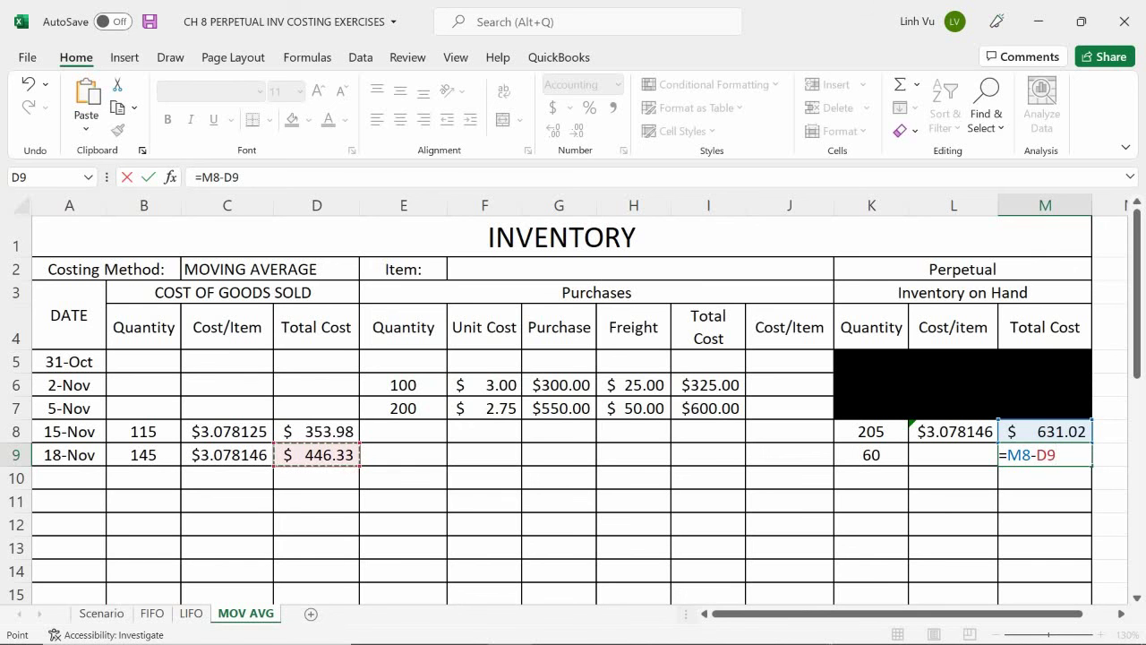
pyautogui.press('Return')
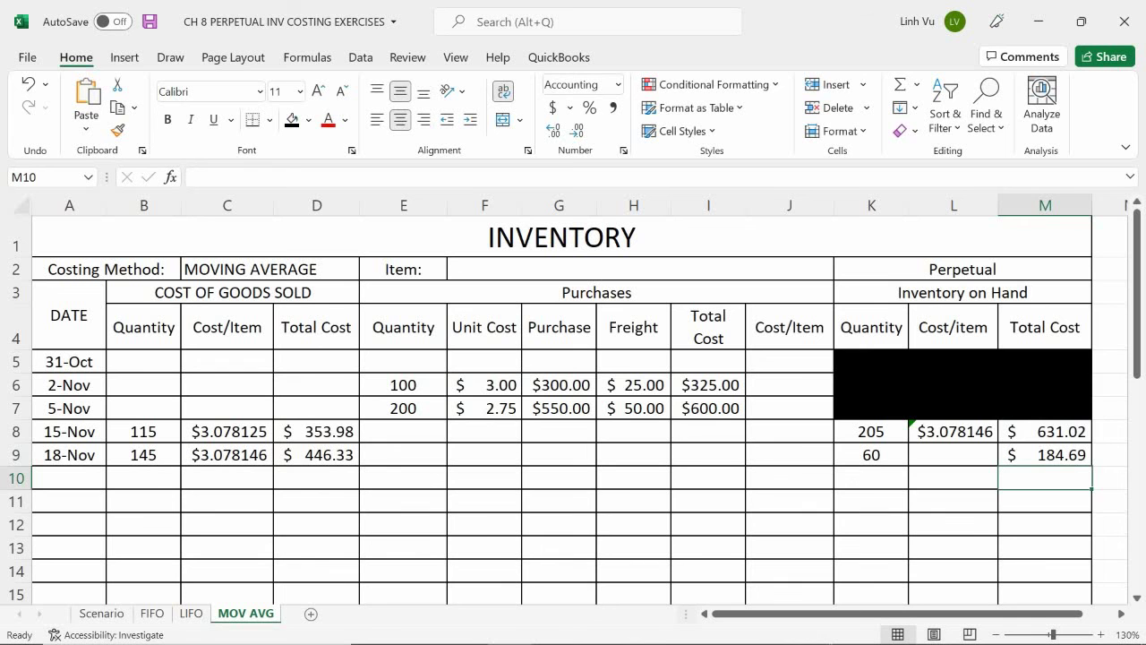
# Fill the average cost per item formula from L8 down to L9 for the 18-Nov balance
pyautogui.click(953, 454)
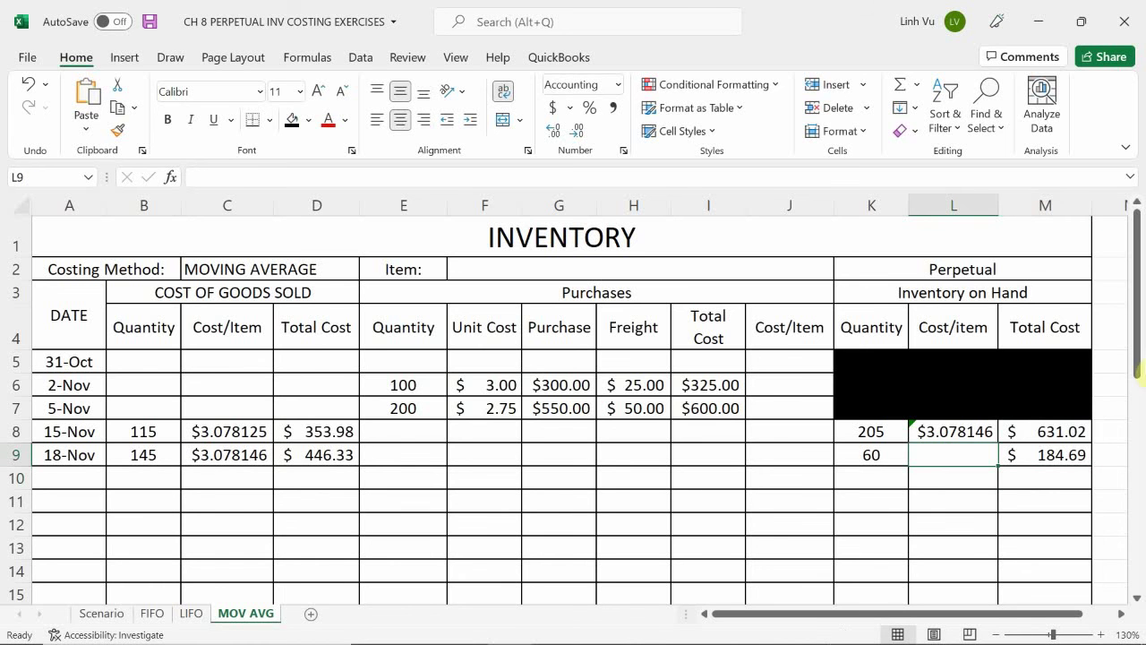
pyautogui.click(963, 432)
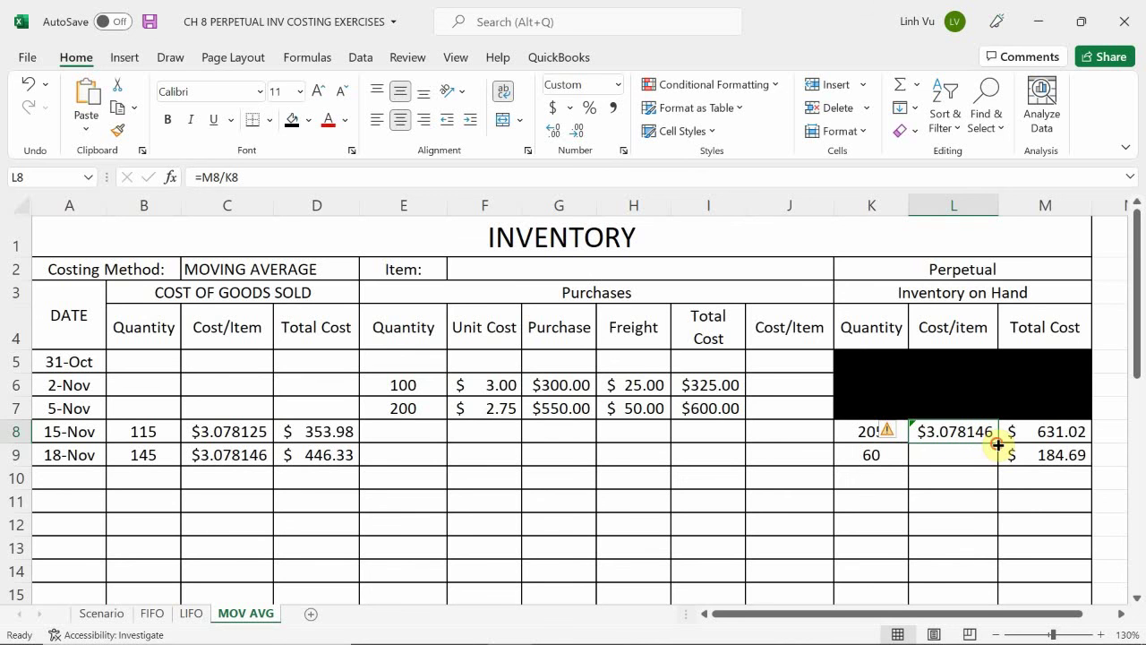
pyautogui.moveTo(997, 444); pyautogui.dragTo(998, 466)
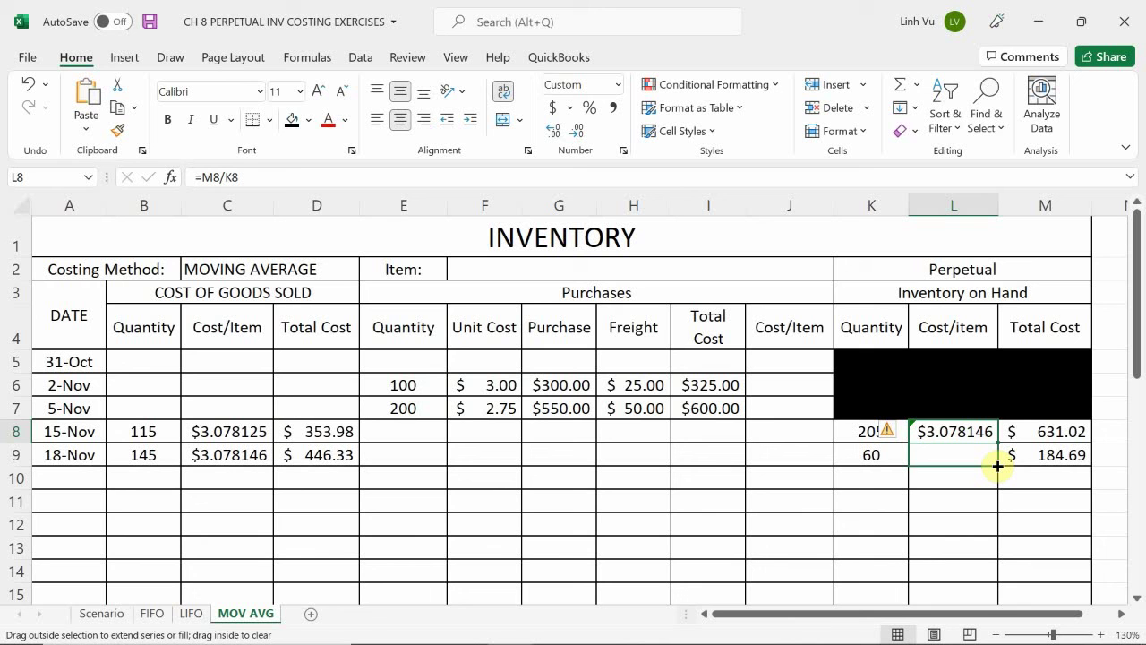
pyautogui.moveTo(998, 466); pyautogui.dragTo(997, 466)
pyautogui.moveTo(998, 465); pyautogui.dragTo(998, 466)
pyautogui.moveTo(998, 466); pyautogui.dragTo(997, 466)
pyautogui.moveTo(998, 466); pyautogui.dragTo(997, 465)
pyautogui.moveTo(997, 466); pyautogui.dragTo(998, 464)
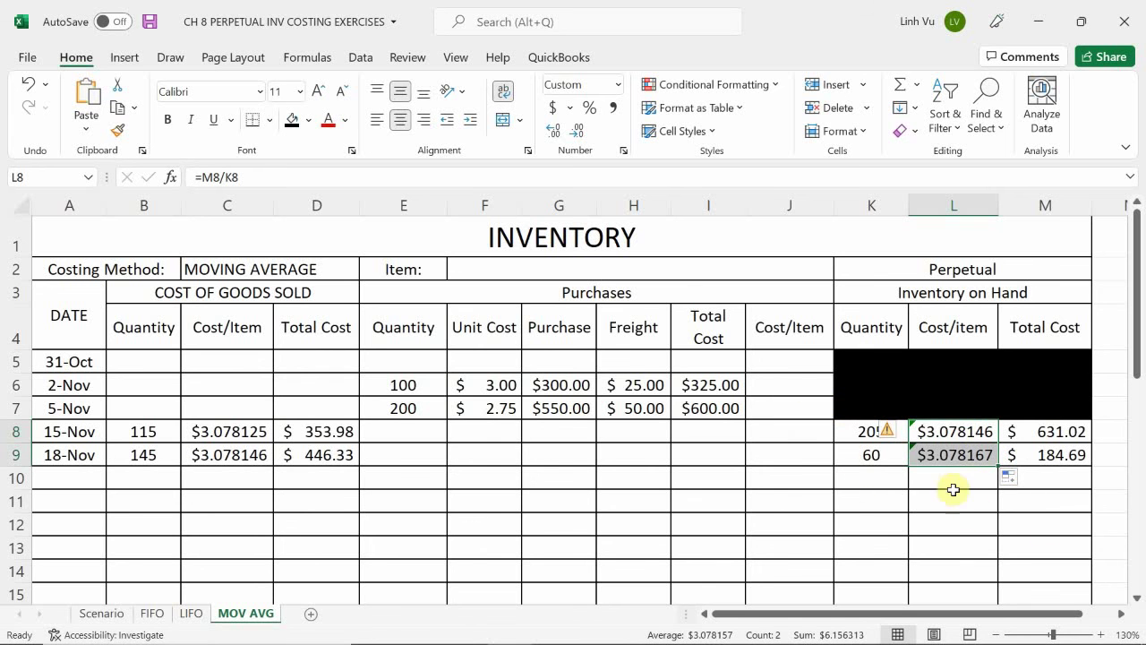
# Black out the superseded 15-Nov inventory balance in K8:M8 with the black fill color
pyautogui.click(927, 479)
pyautogui.moveTo(871, 434); pyautogui.dragTo(1043, 433)
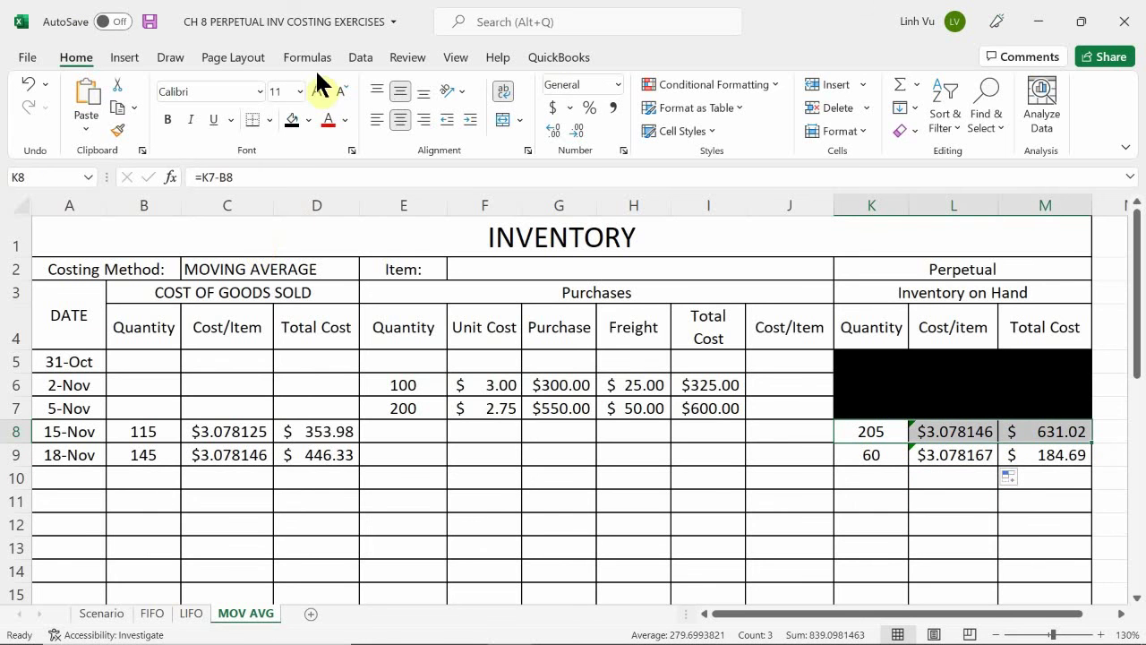
pyautogui.click(290, 125)
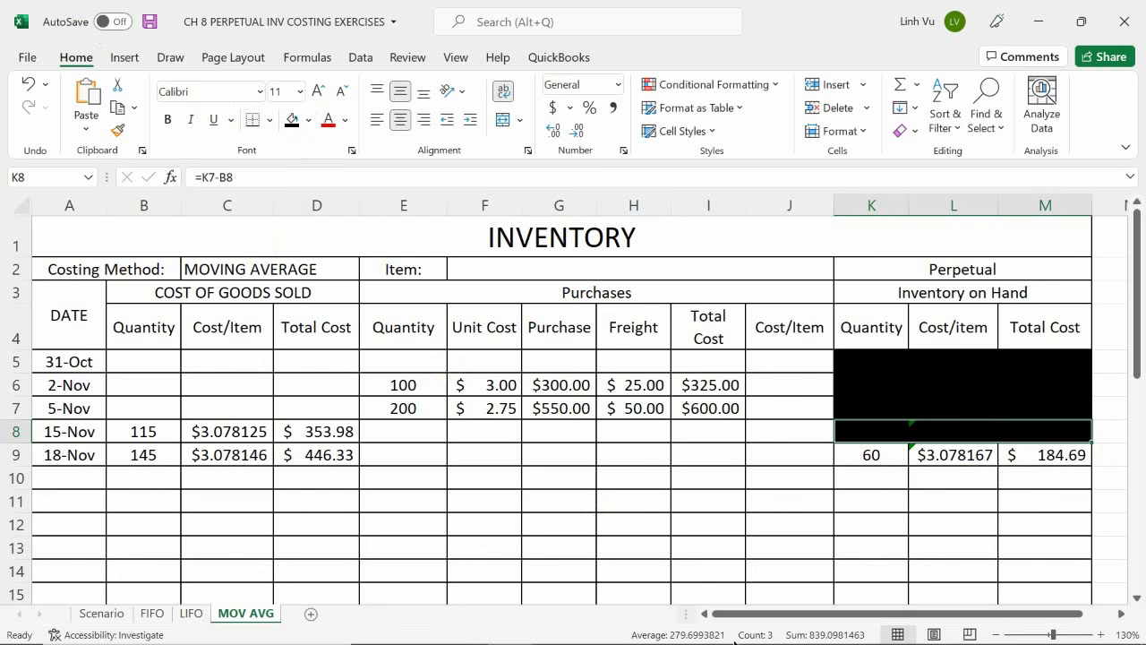
pyautogui.click(806, 507)
# Check the 20 Nov purchase on the Scenario sheet and enter its date 11/20 in A10 of MOV AVG
pyautogui.scroll(-2, 806, 507)
pyautogui.scroll(2, 722, 470)
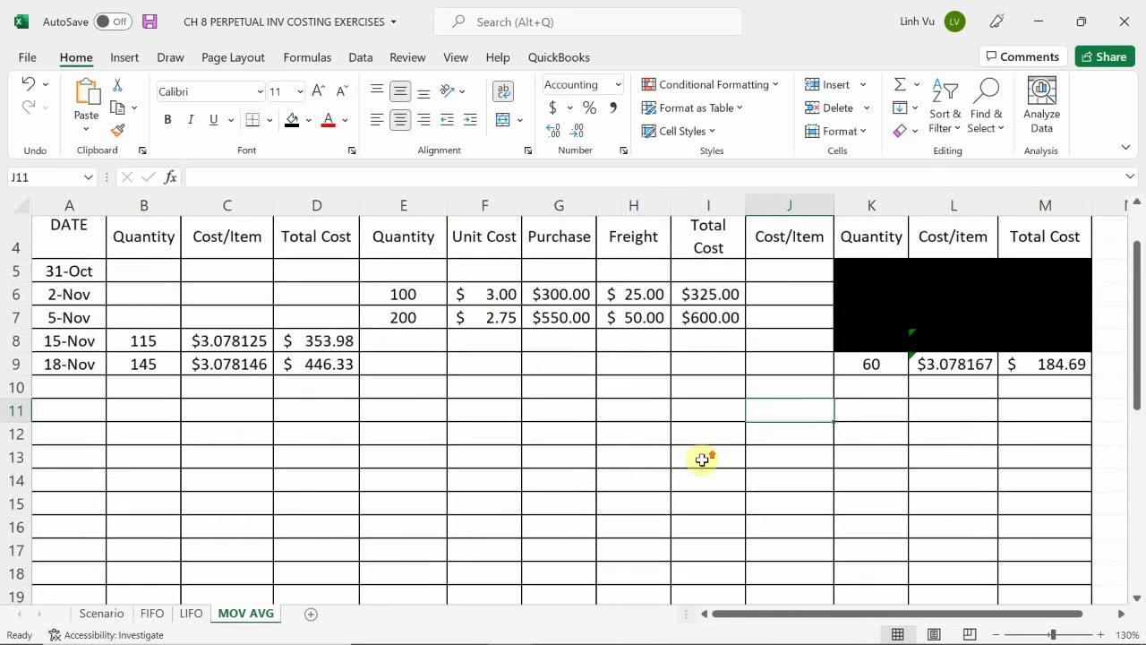
pyautogui.click(126, 613)
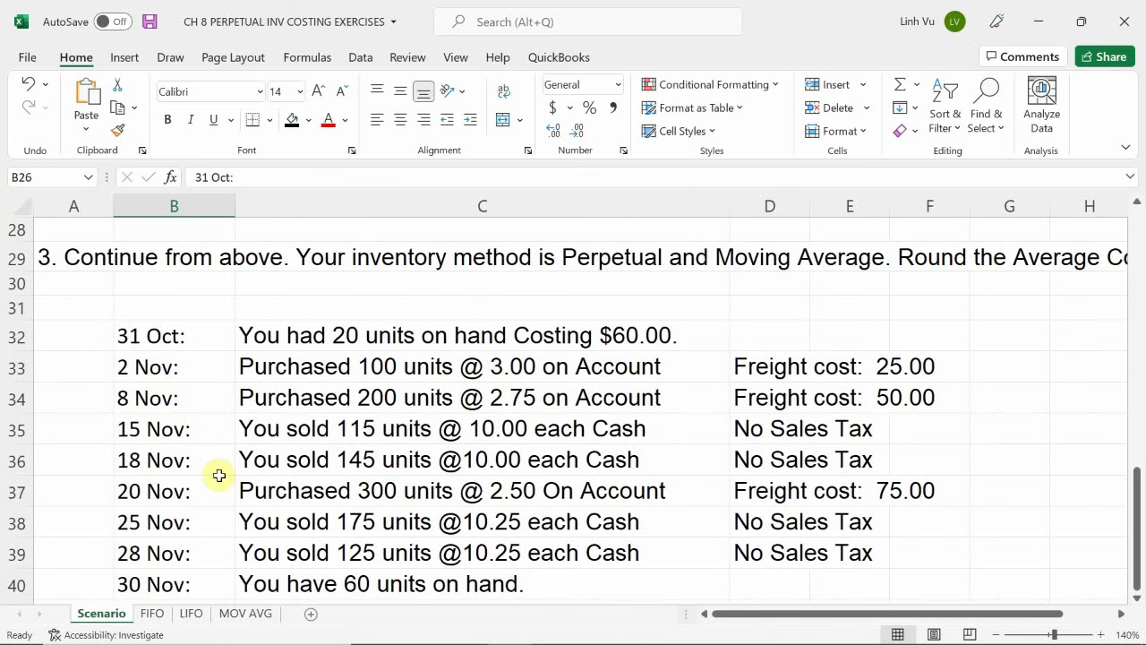
pyautogui.scroll(-1, 233, 489)
pyautogui.scroll(-1, 233, 488)
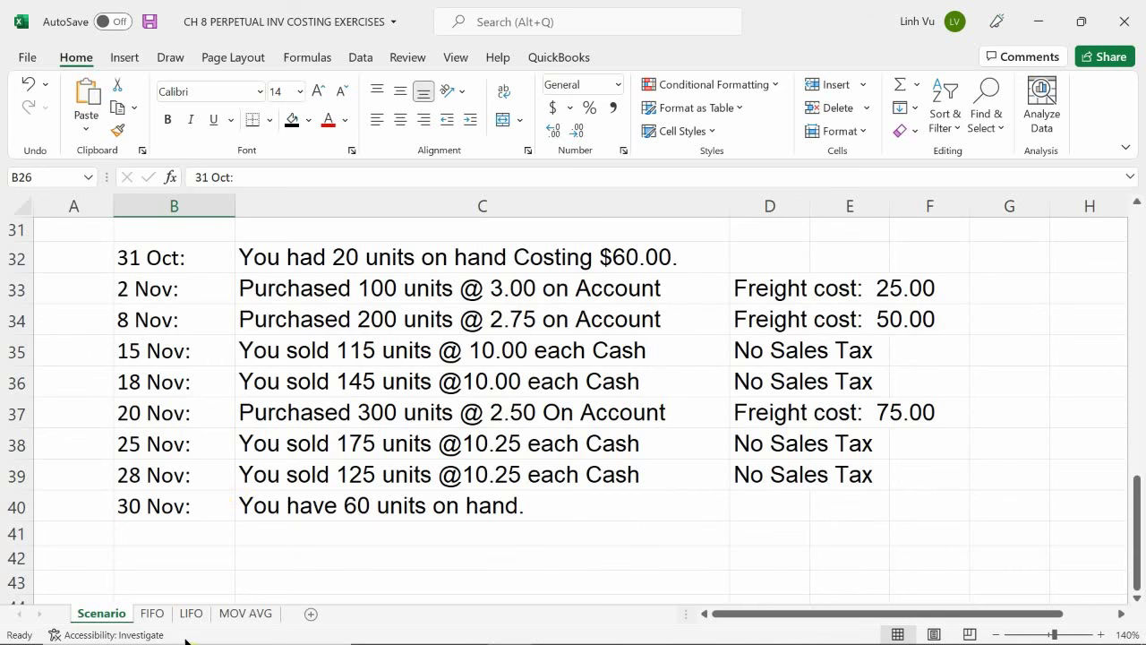
pyautogui.click(233, 618)
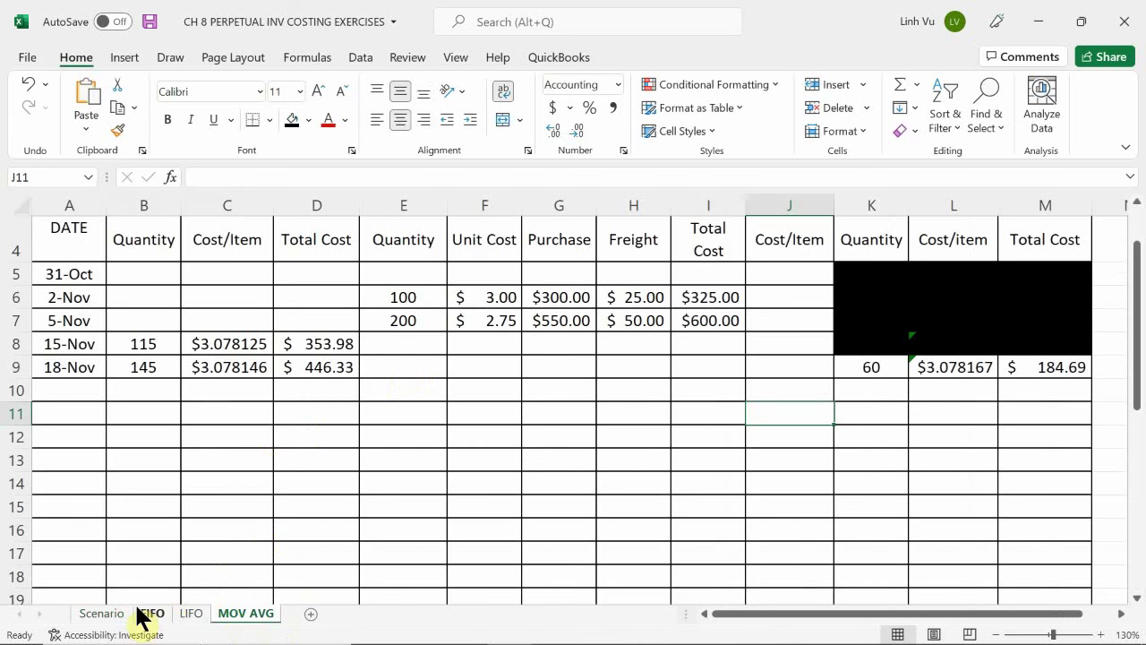
pyautogui.click(106, 618)
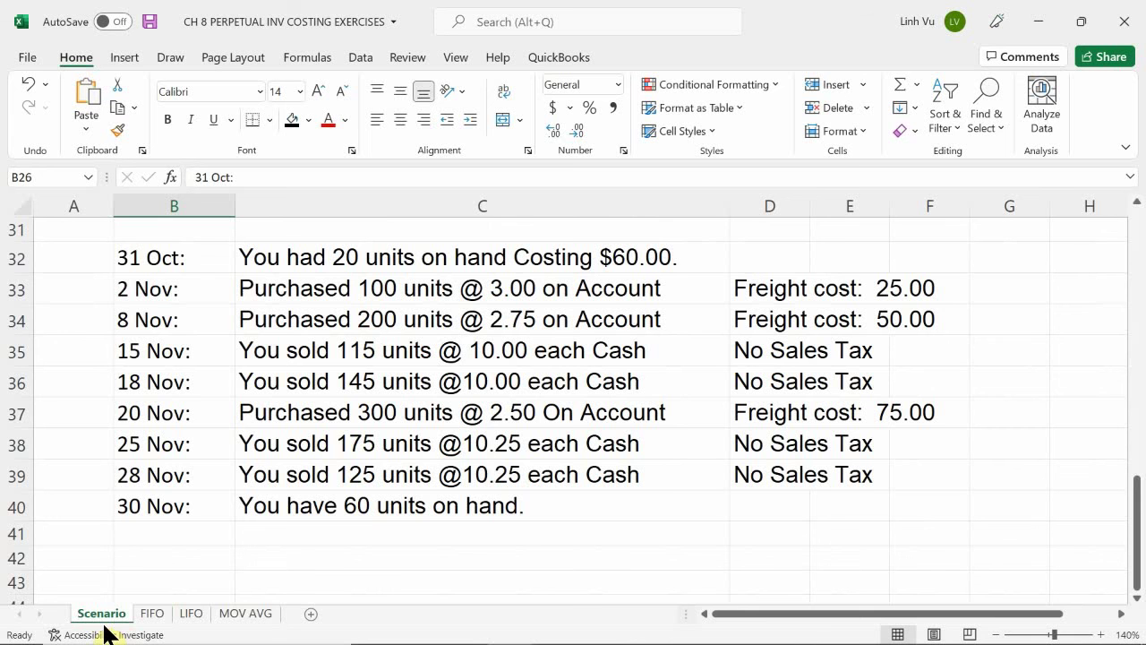
pyautogui.click(262, 616)
pyautogui.click(74, 392)
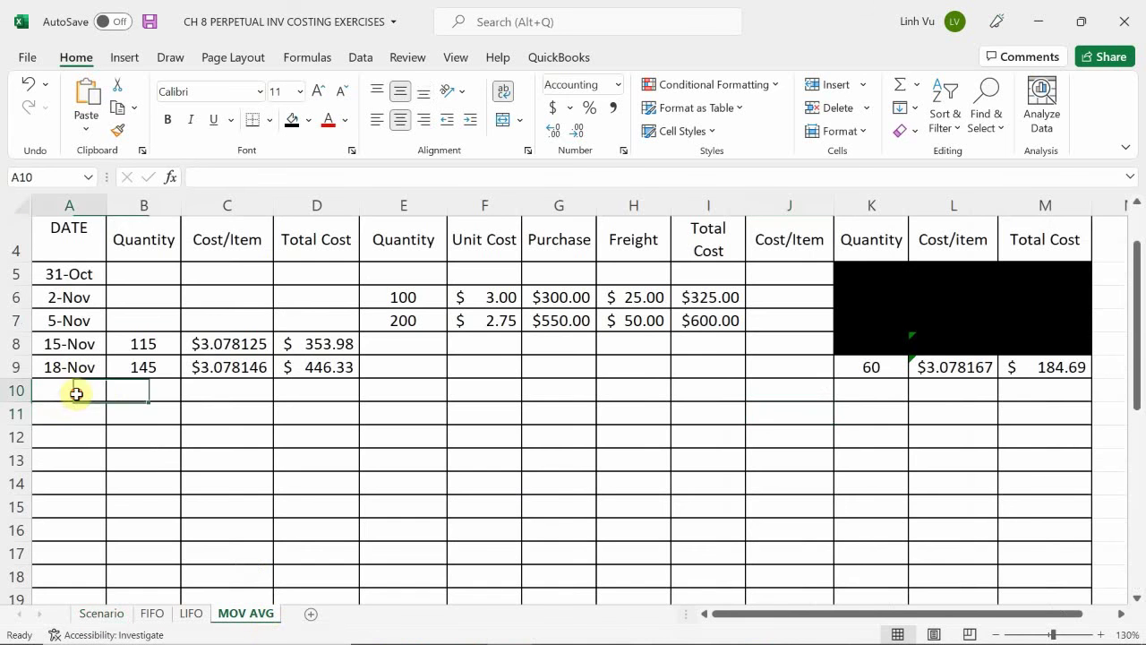
pyautogui.write('11/20')
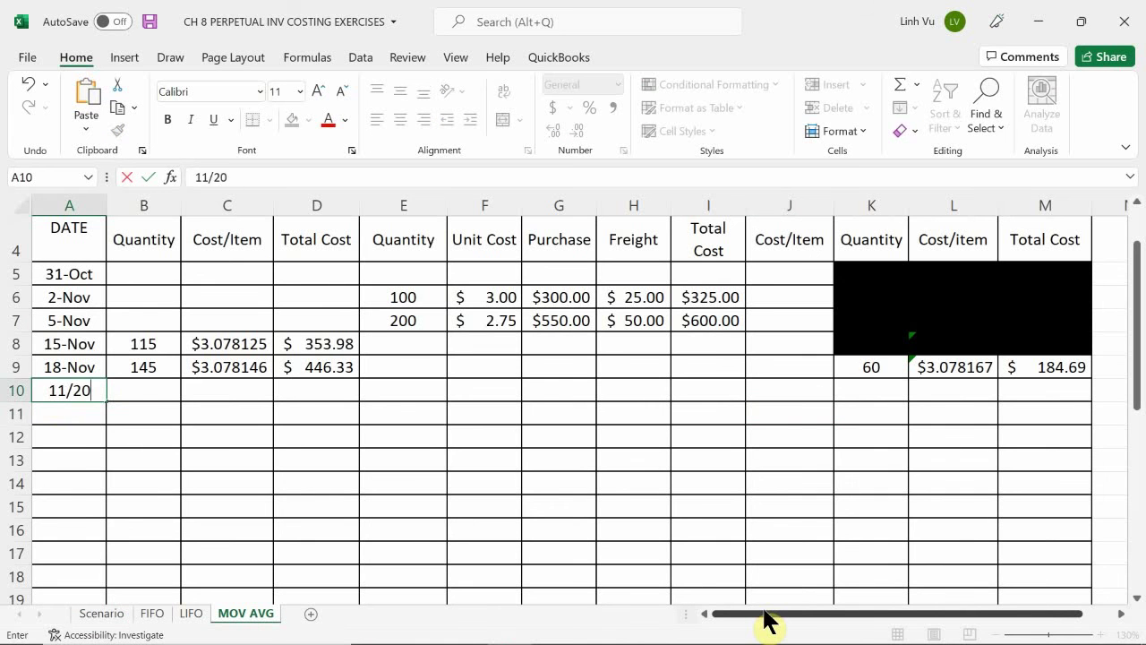
pyautogui.press('Return')
# Enter the 20-Nov purchase quantity of 300 in E10
pyautogui.press('Right')
pyautogui.press('Right')
pyautogui.press('Right')
pyautogui.press('Right')
pyautogui.press('Up')
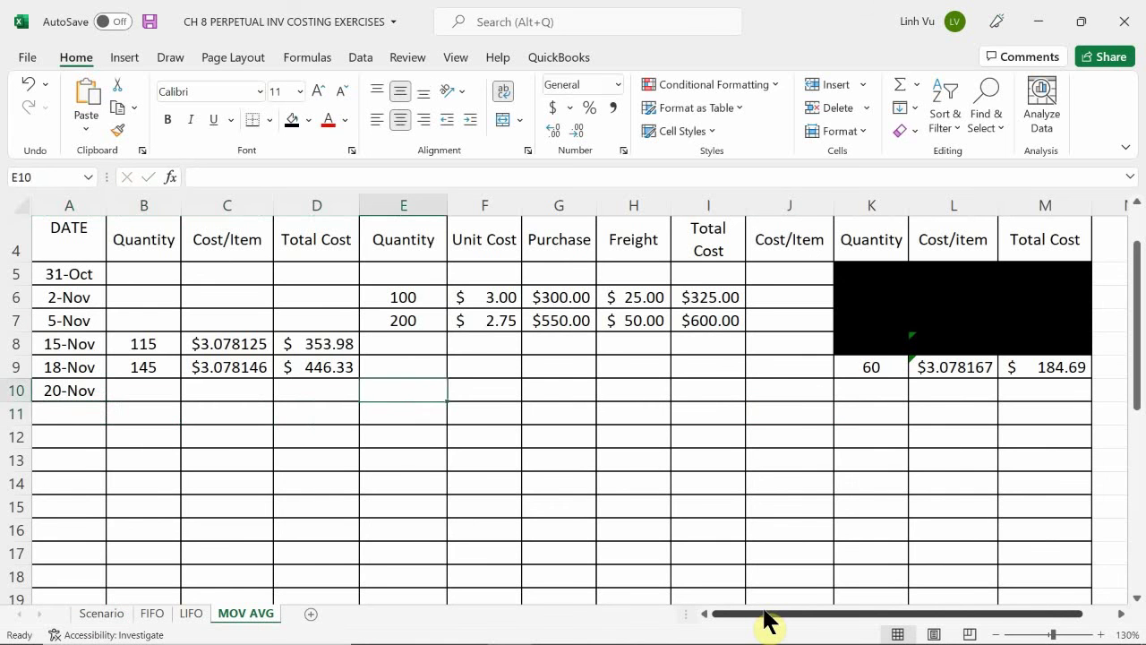
pyautogui.write('3')
pyautogui.press('Return')
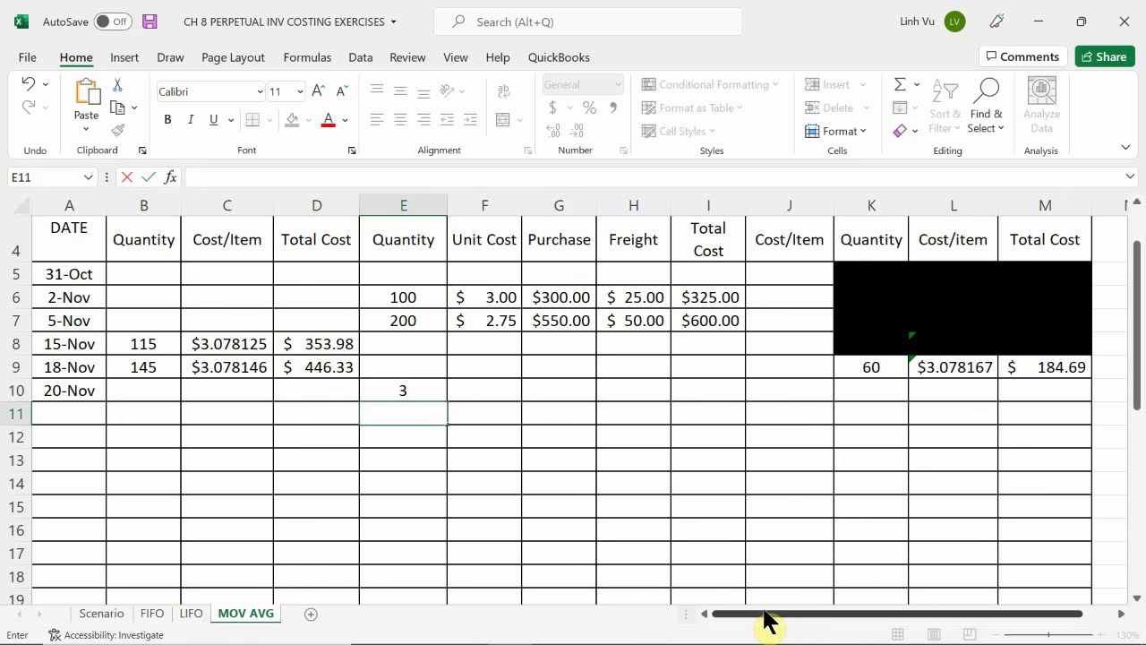
pyautogui.press('Return')
pyautogui.press('Up')
pyautogui.press('Up')
pyautogui.write('3')
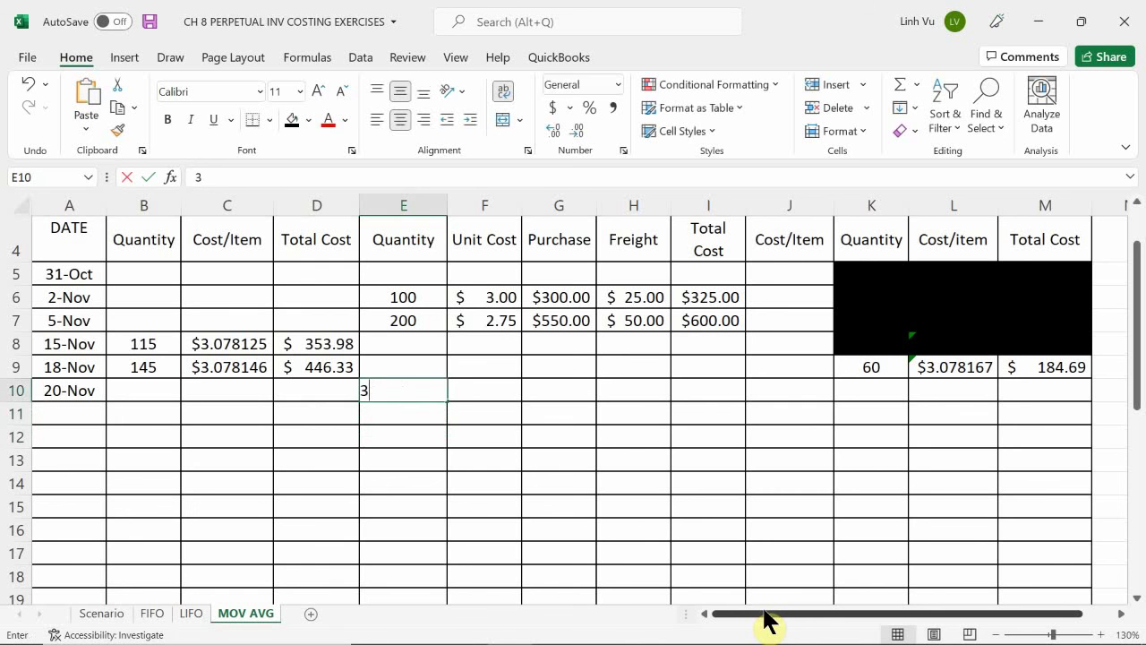
pyautogui.write('00')
pyautogui.press('Return')
# Enter the 20-Nov purchase unit cost of 2.50 in F10
pyautogui.press('Right')
pyautogui.press('Right')
pyautogui.press('Up')
pyautogui.write('2.')
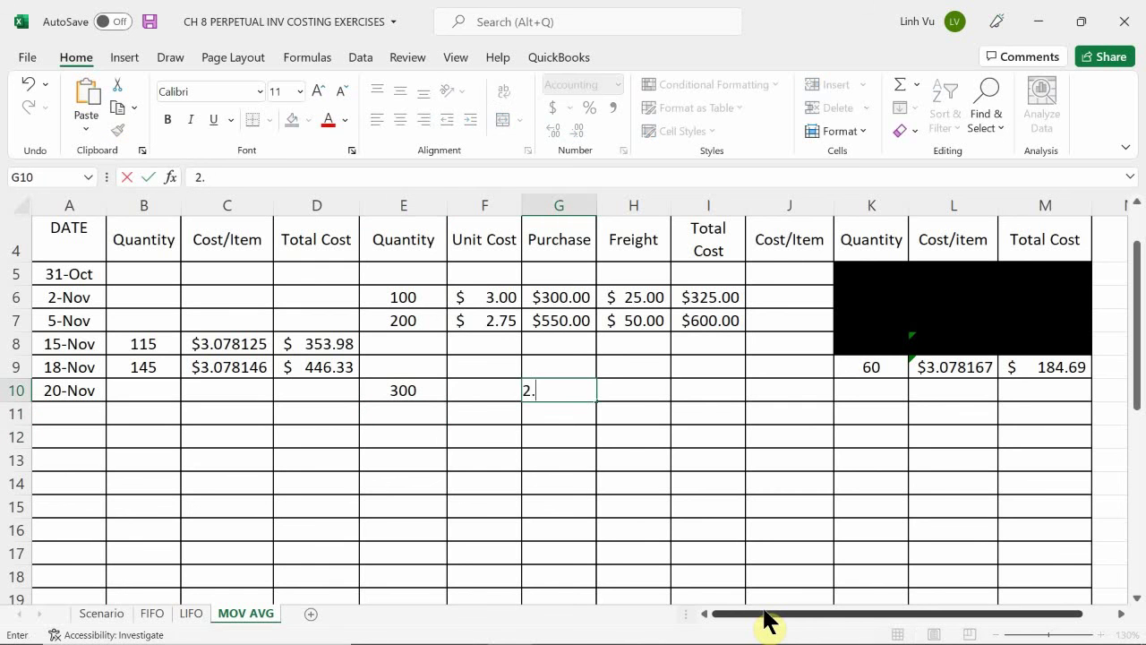
pyautogui.press('BackSpace')
pyautogui.press('BackSpace')
pyautogui.press('Left')
pyautogui.write('2')
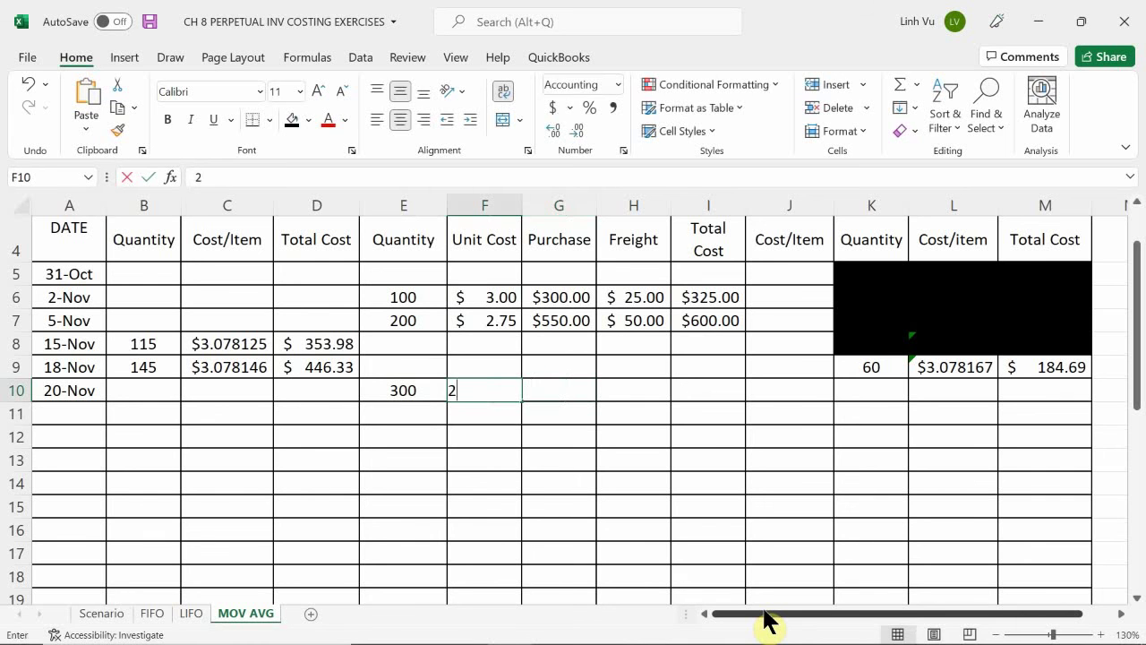
pyautogui.write('.50')
# Enter the 20-Nov freight cost of 75 in H10
pyautogui.press('Right')
pyautogui.press('Right')
pyautogui.write('7')
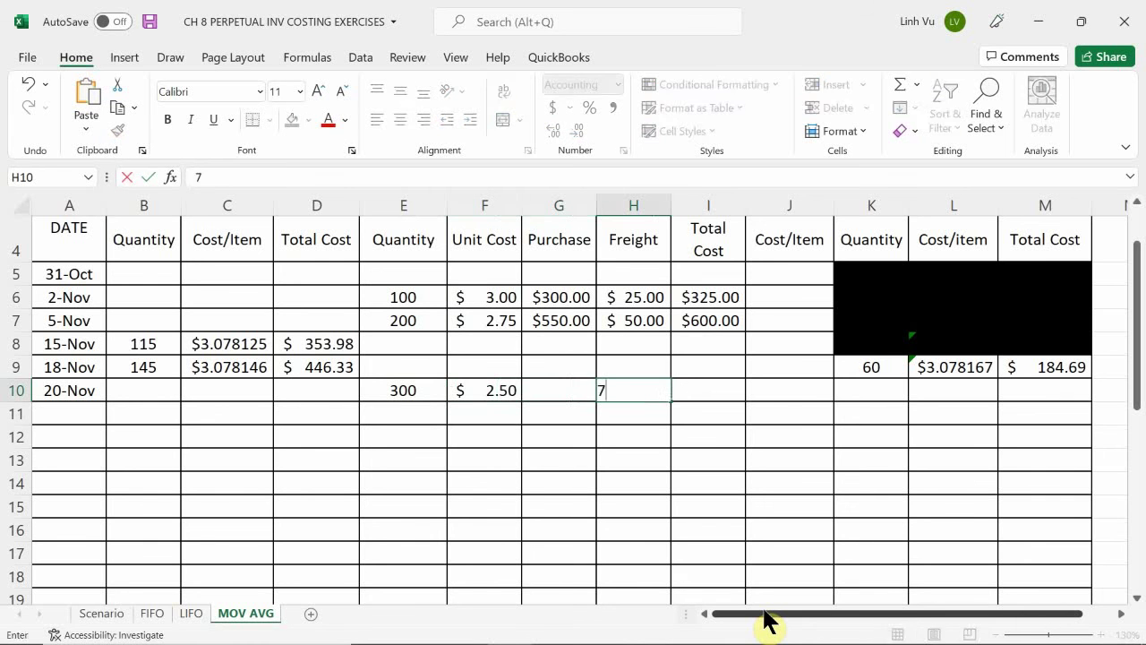
pyautogui.write('5')
pyautogui.press('Return')
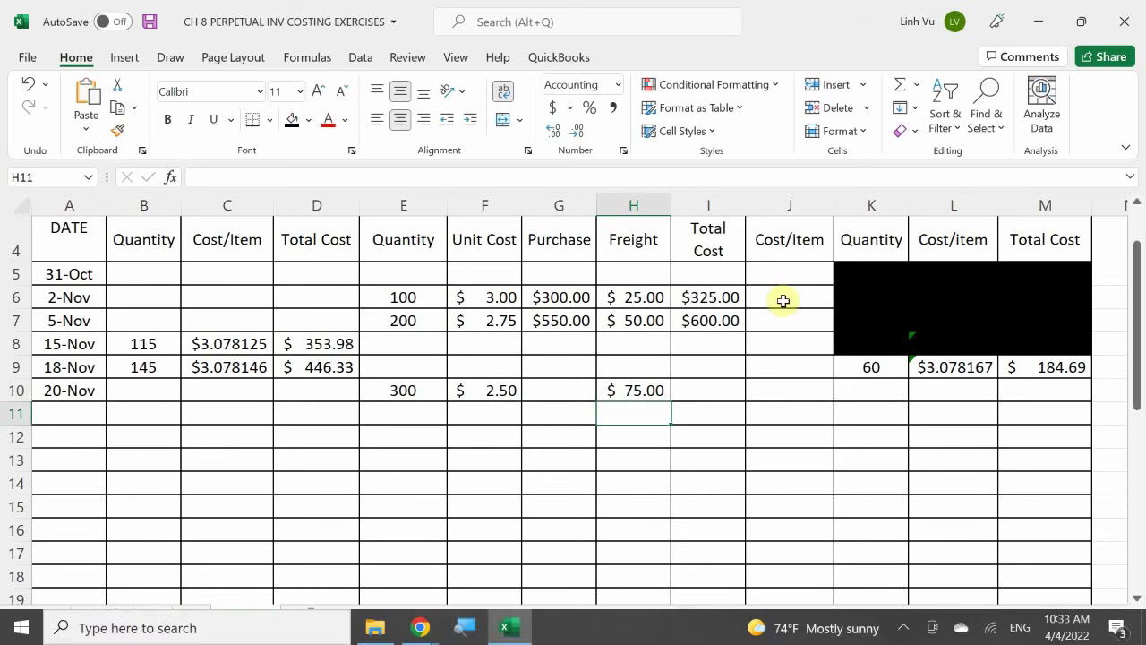
# Calculate the 20-Nov purchase amount in G10 with the formula =E10*F10
pyautogui.click(574, 391)
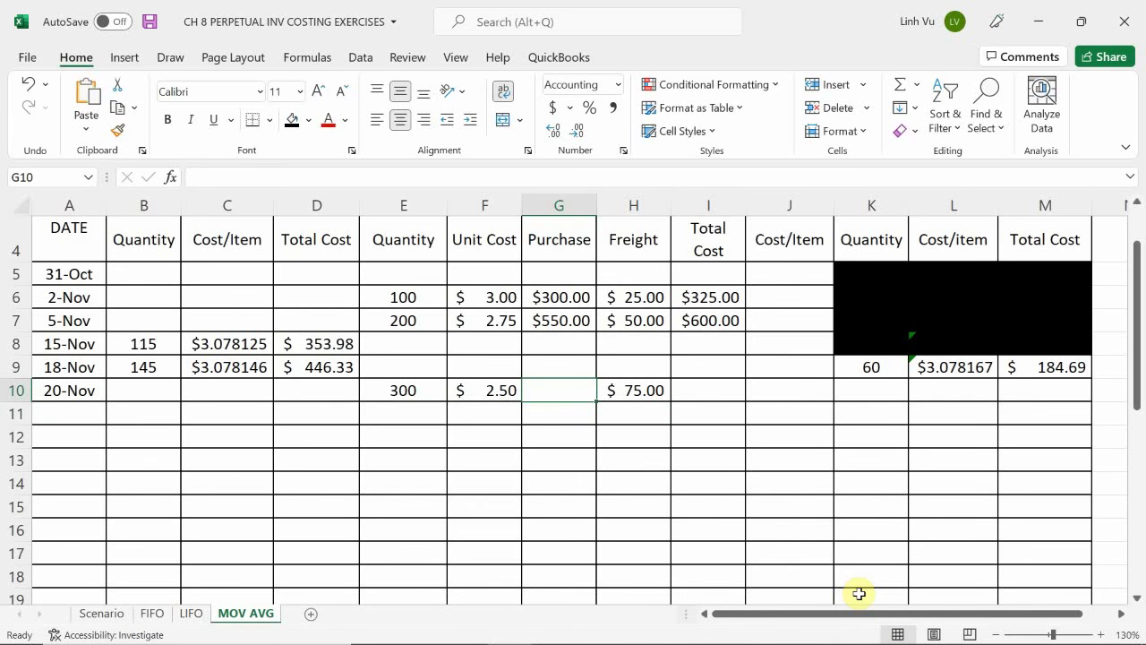
pyautogui.write('=')
pyautogui.press('Left')
pyautogui.press('Left')
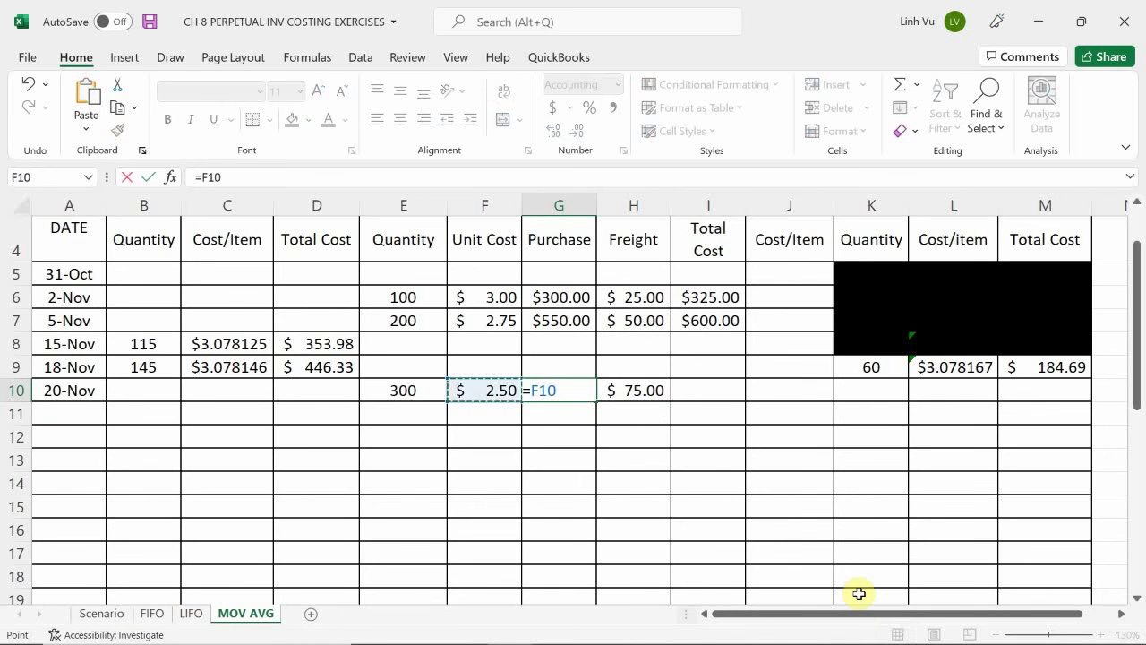
pyautogui.write('*')
pyautogui.press('Left')
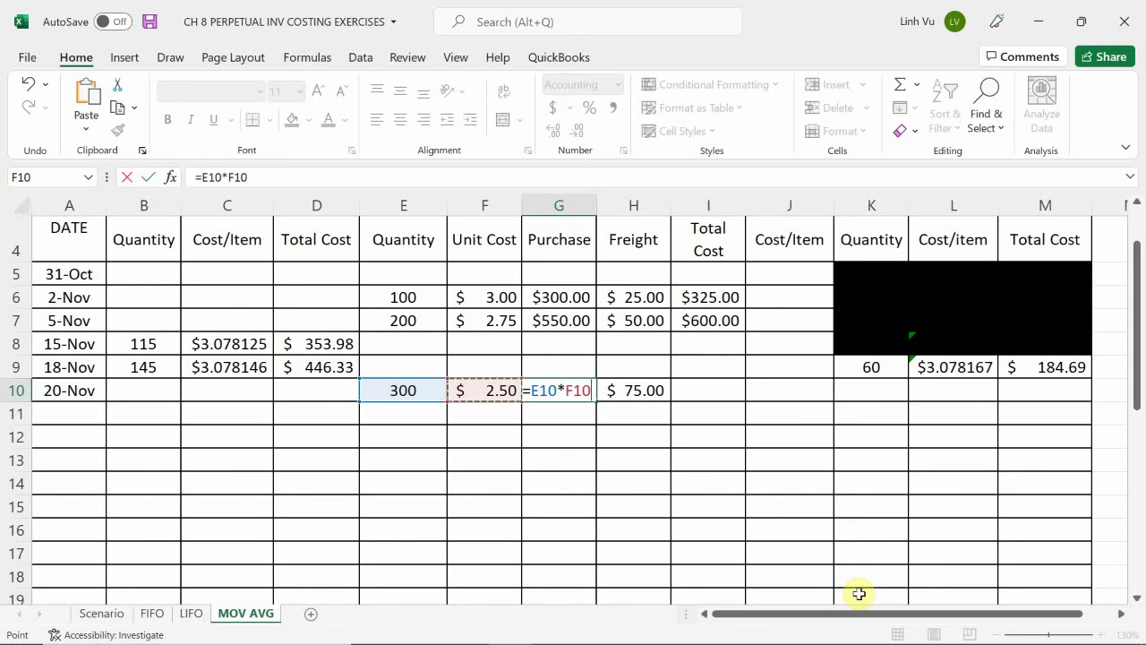
pyautogui.press('Return')
# Calculate the 20-Nov total purchase cost in I10 by adding purchase and freight with =G10+H10
pyautogui.press('Right')
pyautogui.press('Right')
pyautogui.press('Up')
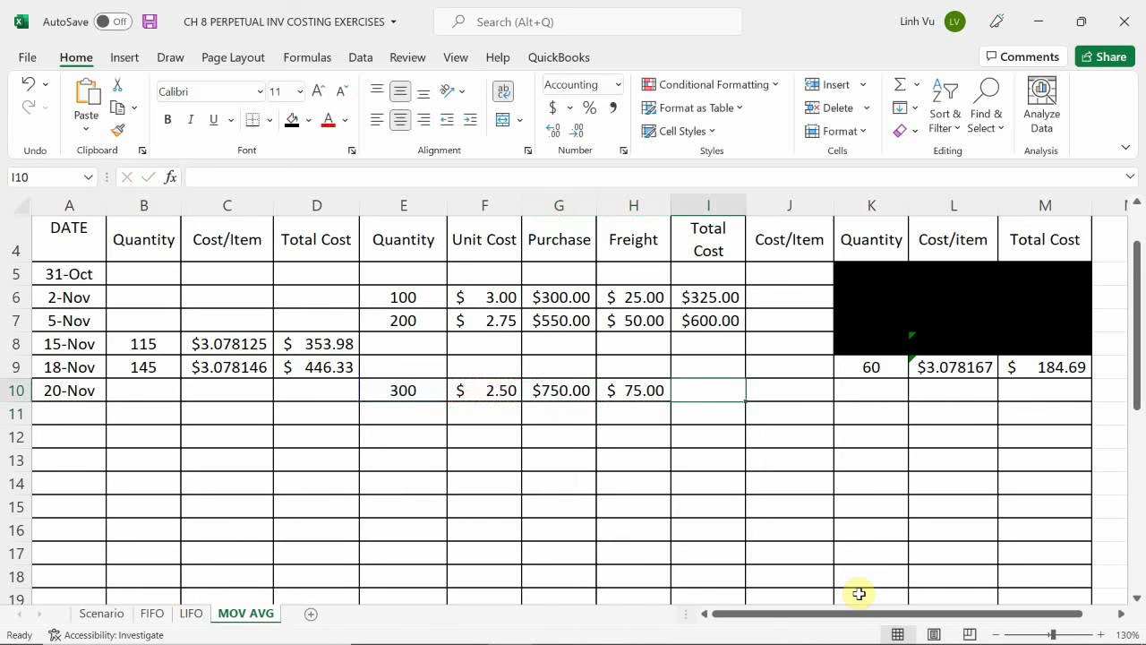
pyautogui.write('=')
pyautogui.press('Left')
pyautogui.press('Left')
pyautogui.write('+')
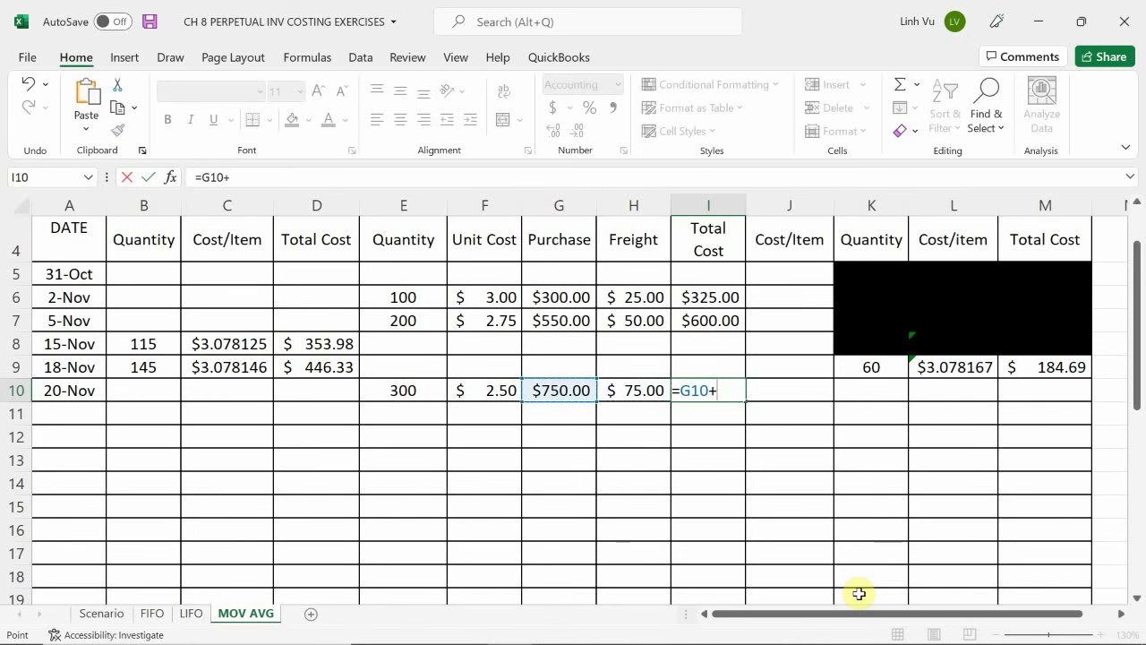
pyautogui.press('Left')
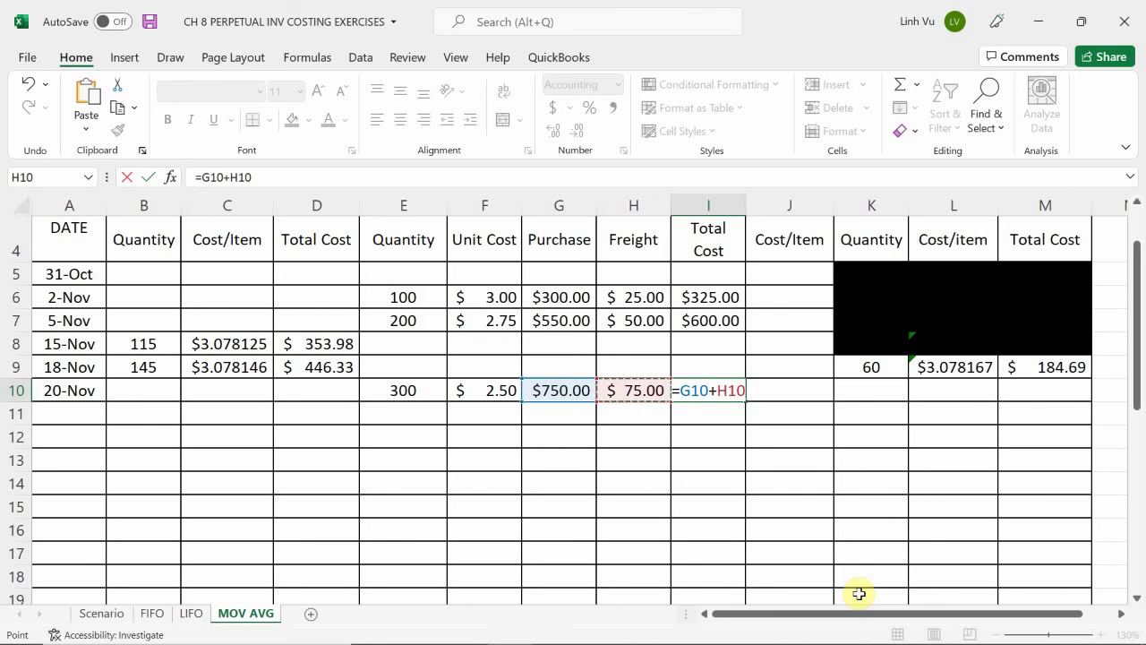
pyautogui.press('Return')
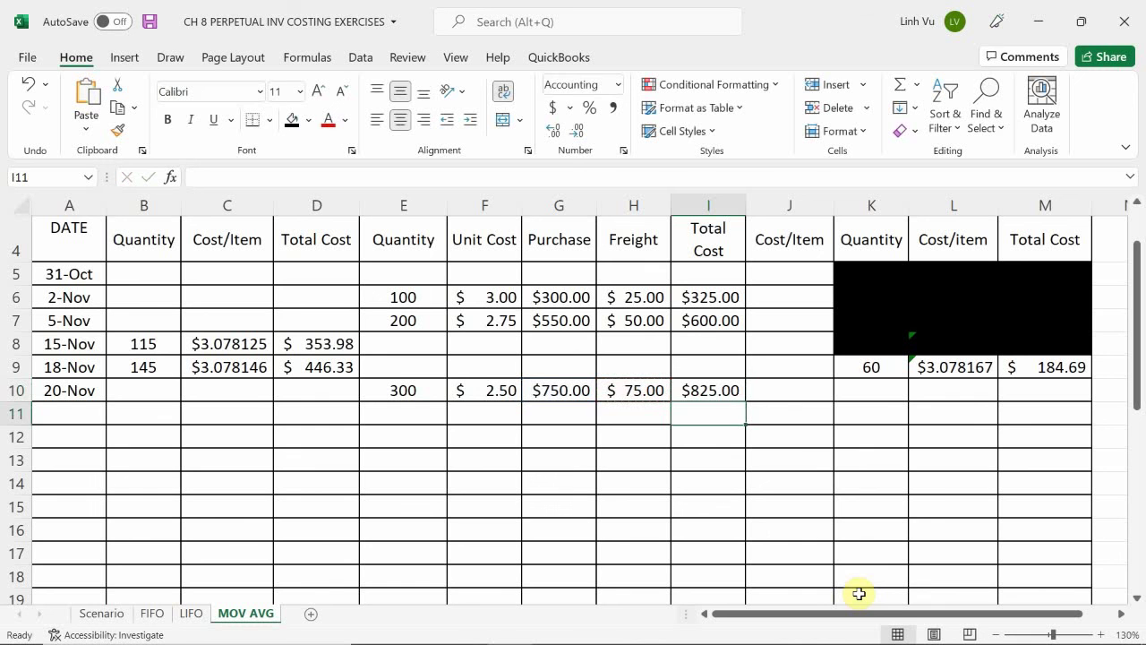
# Calculate the 20-Nov inventory balance quantity in K10 with the formula =K9+E10
pyautogui.press('Right')
pyautogui.press('Right')
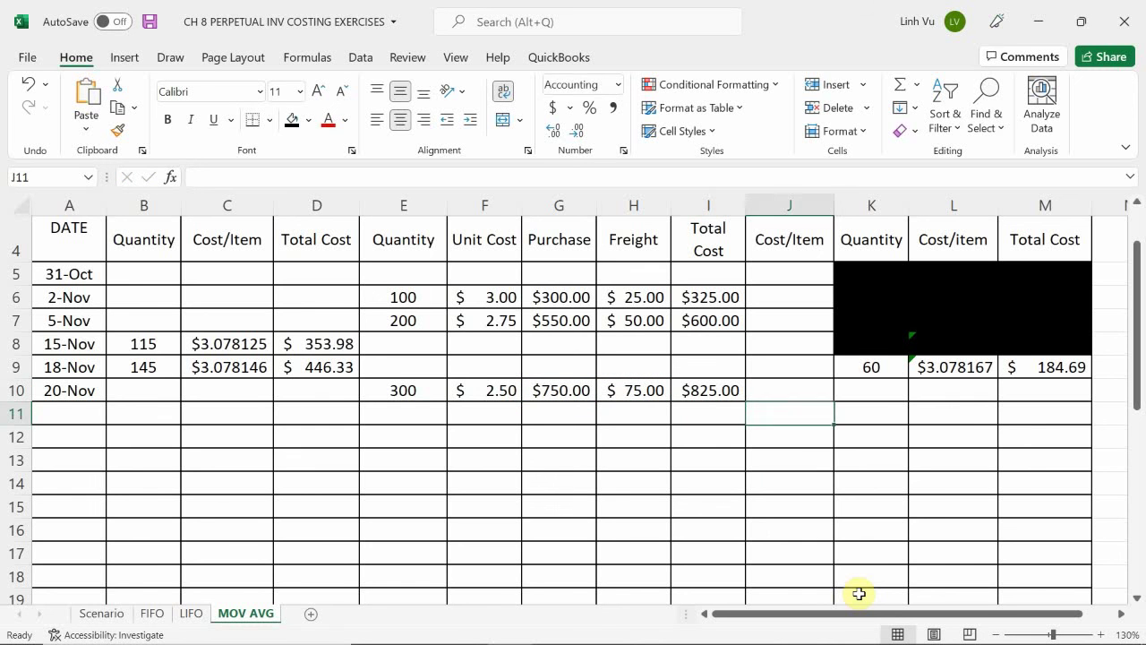
pyautogui.press('Up')
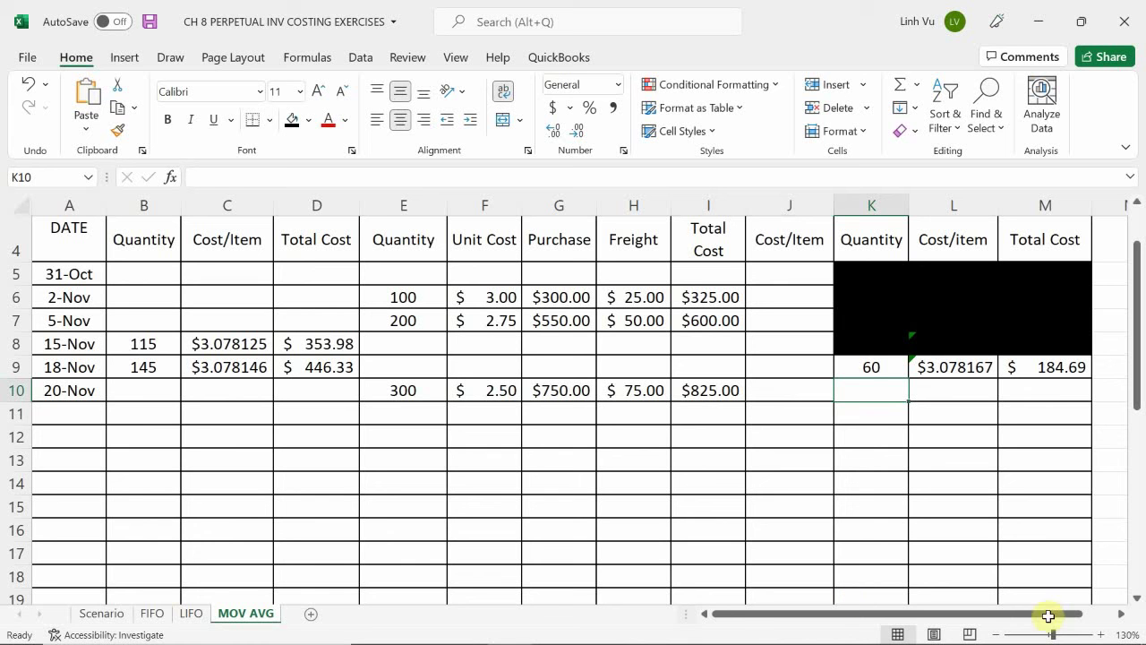
pyautogui.click(871, 381)
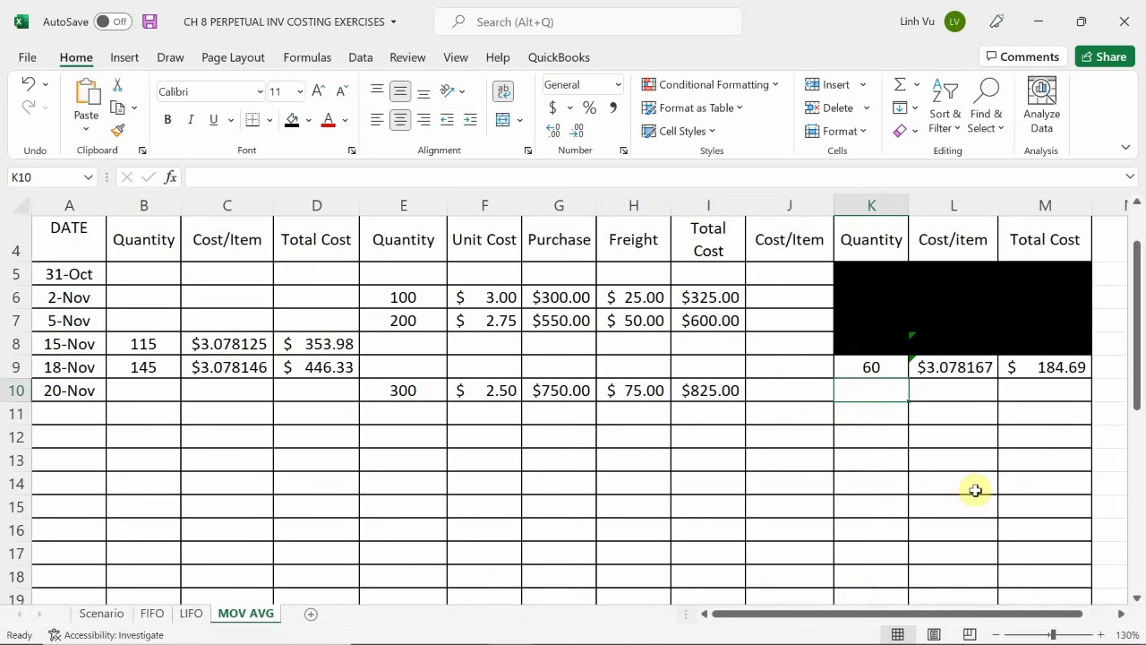
pyautogui.write('=')
pyautogui.press('Up')
pyautogui.write('+')
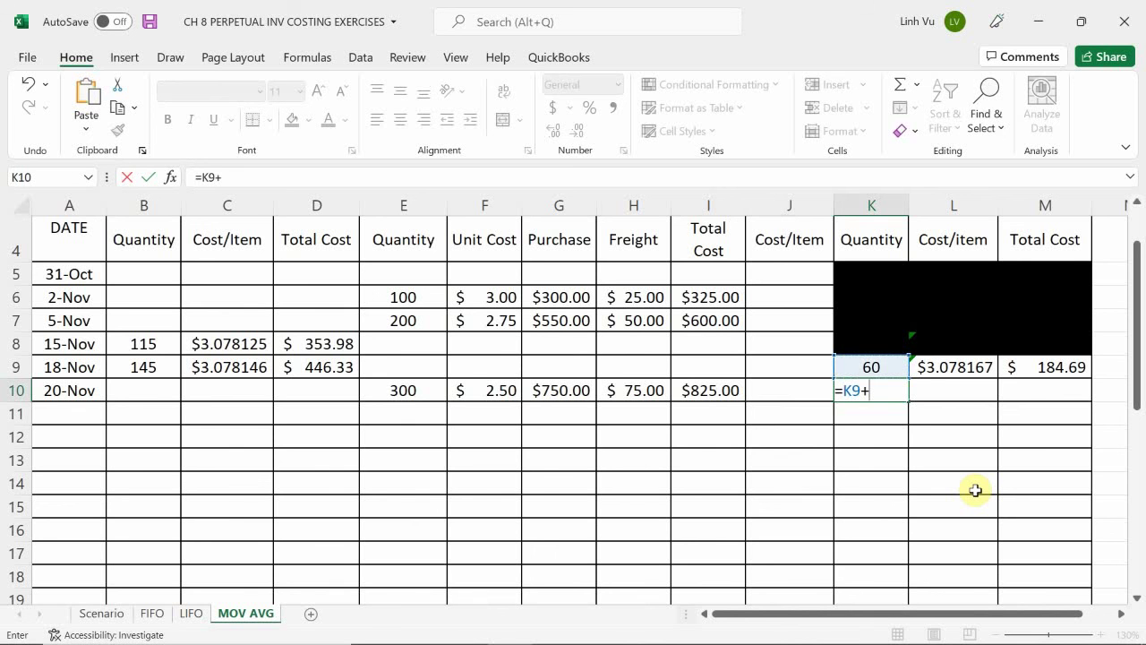
pyautogui.press('Left')
pyautogui.press('Left')
pyautogui.press('Left')
pyautogui.press('Left')
pyautogui.press('Left')
pyautogui.press('Left')
pyautogui.press('Left')
pyautogui.press('Right')
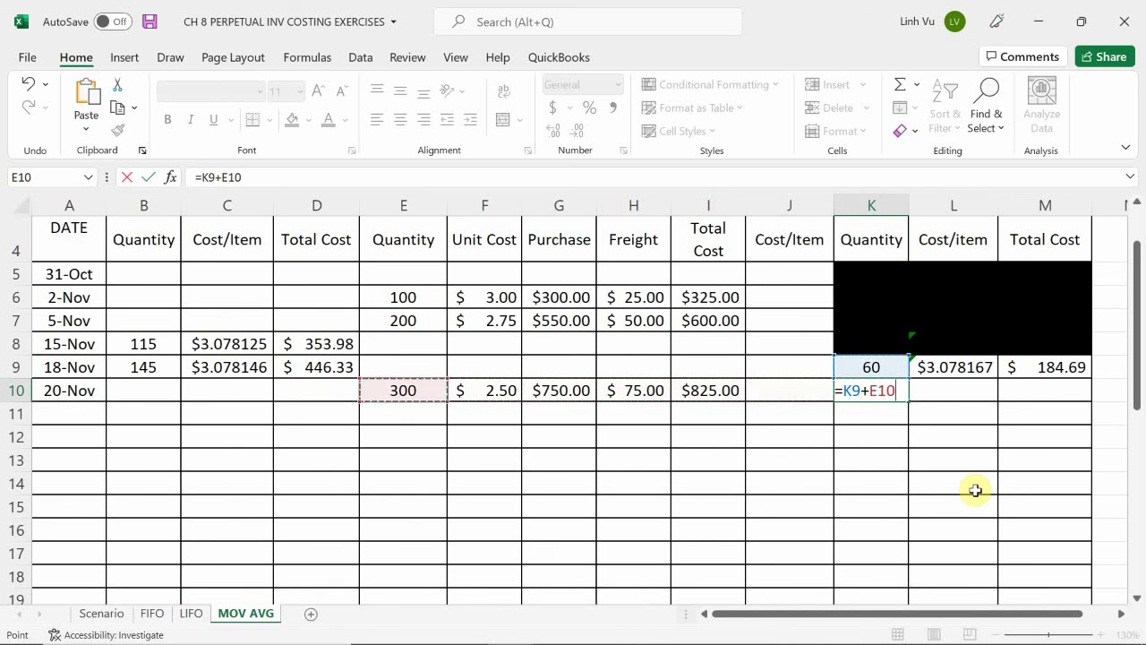
pyautogui.press('Return')
# Calculate the 20-Nov inventory balance total cost in M10 with the formula =M9+I10
pyautogui.press('Right')
pyautogui.press('Right')
pyautogui.press('Up')
pyautogui.write('=')
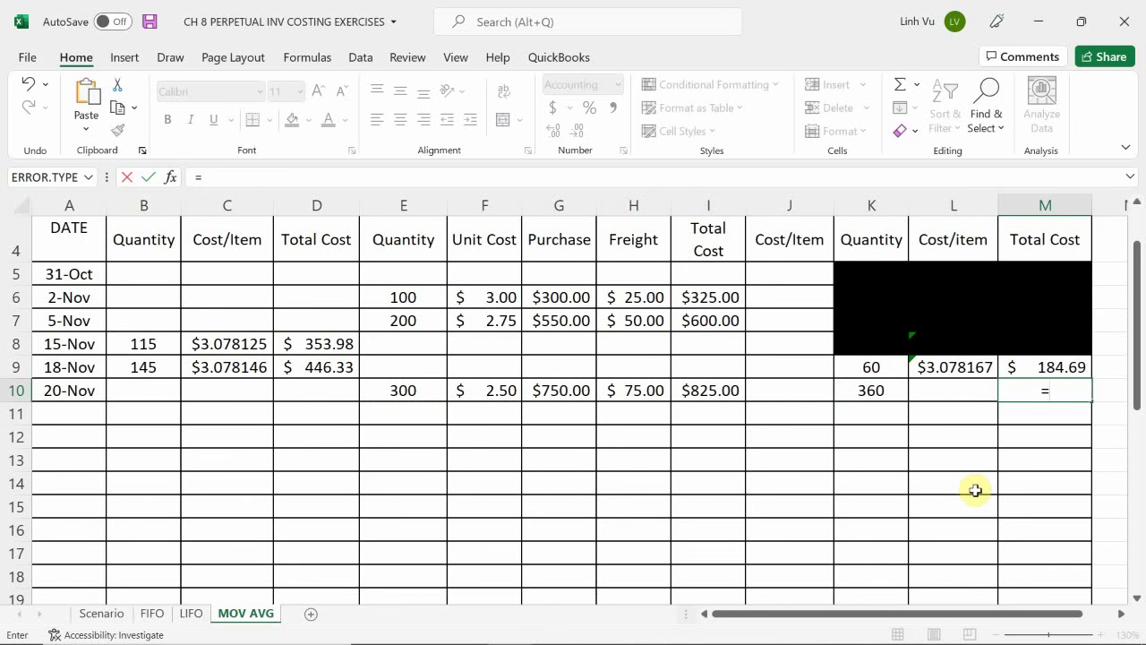
pyautogui.press('Up')
pyautogui.write('+')
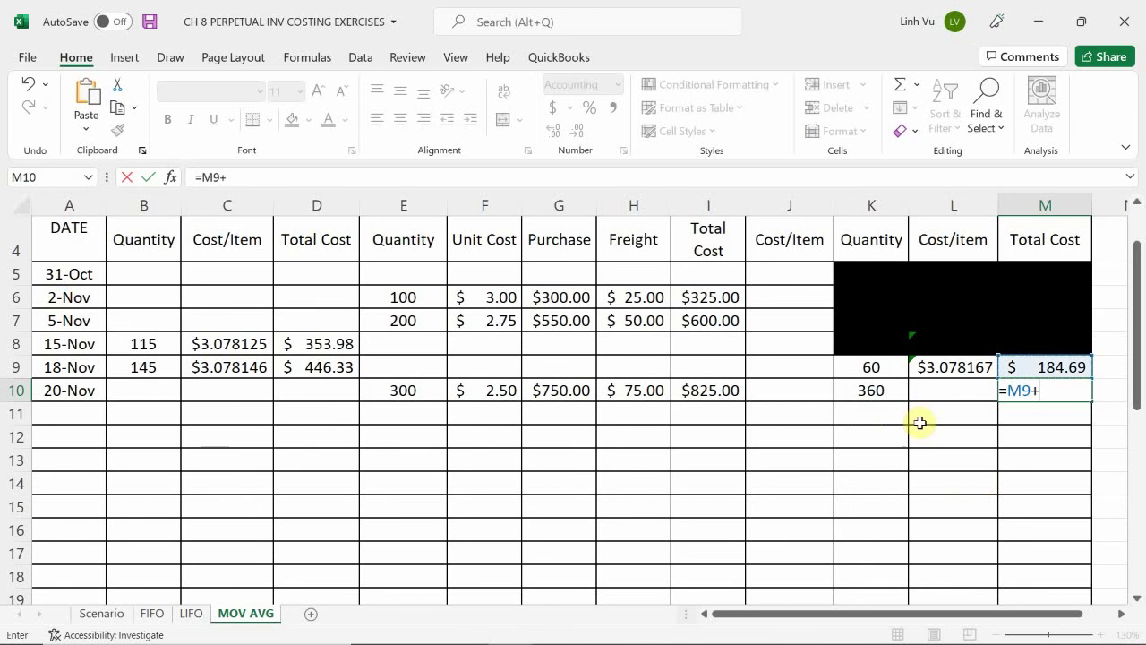
pyautogui.click(686, 397)
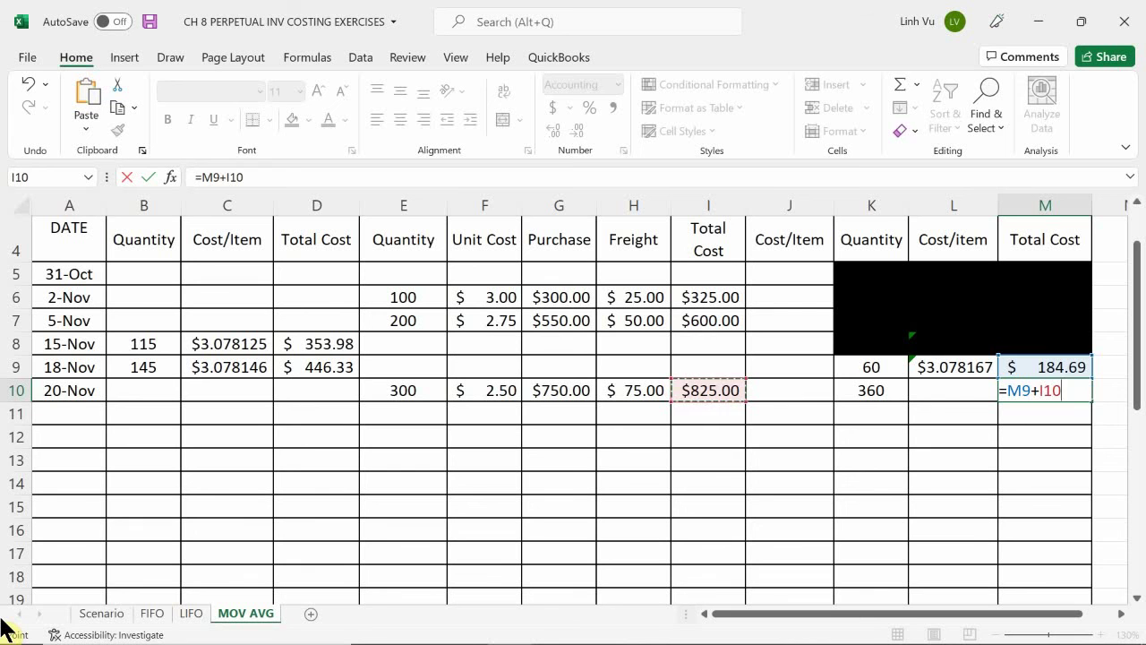
pyautogui.press('Return')
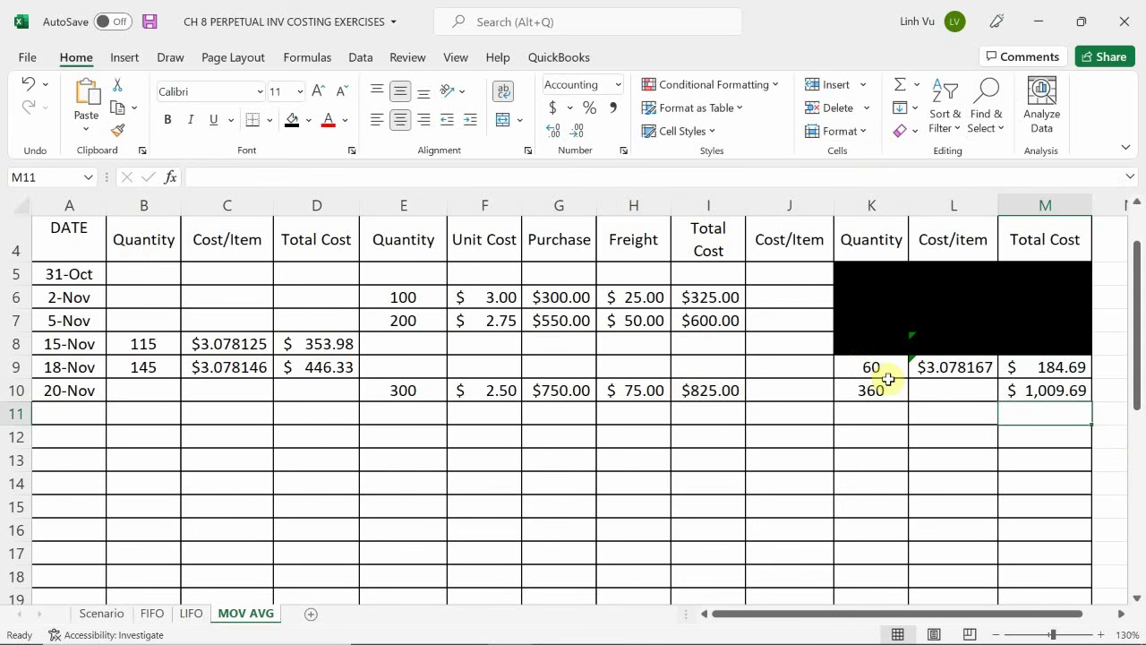
# Fill the average cost per item formula from L9 down to L10 for the 20-Nov balance
pyautogui.click(943, 389)
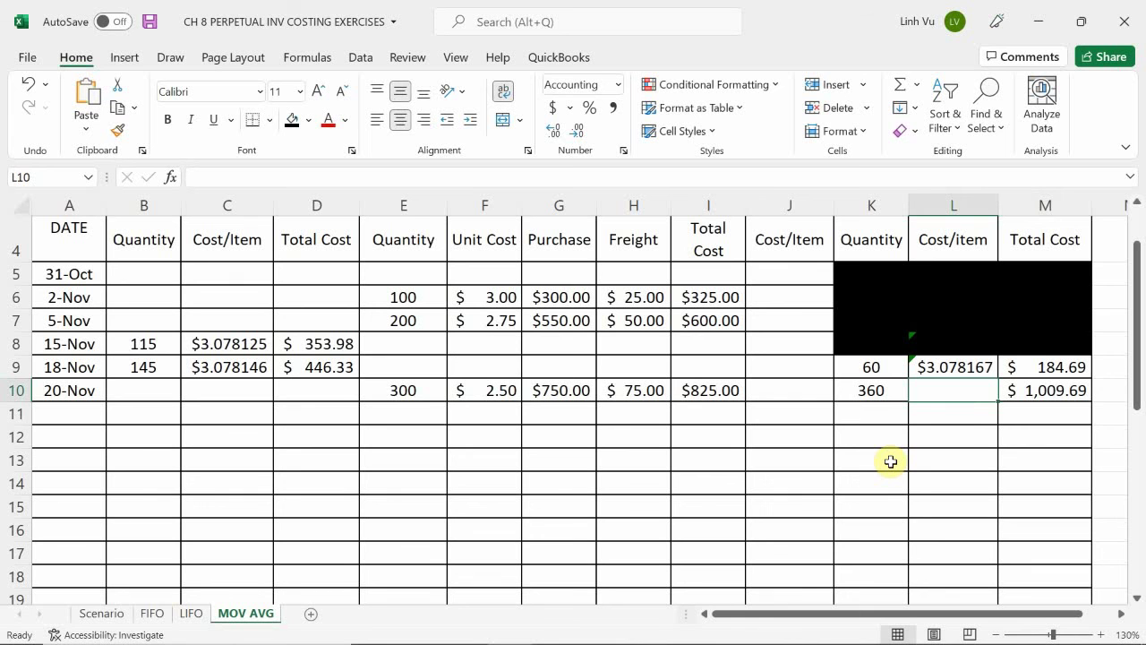
pyautogui.click(958, 367)
pyautogui.moveTo(997, 379); pyautogui.dragTo(994, 394)
# Black out the superseded 18-Nov inventory balance in K9:M9 with the black fill color
pyautogui.click(852, 414)
pyautogui.moveTo(873, 367); pyautogui.dragTo(1015, 367)
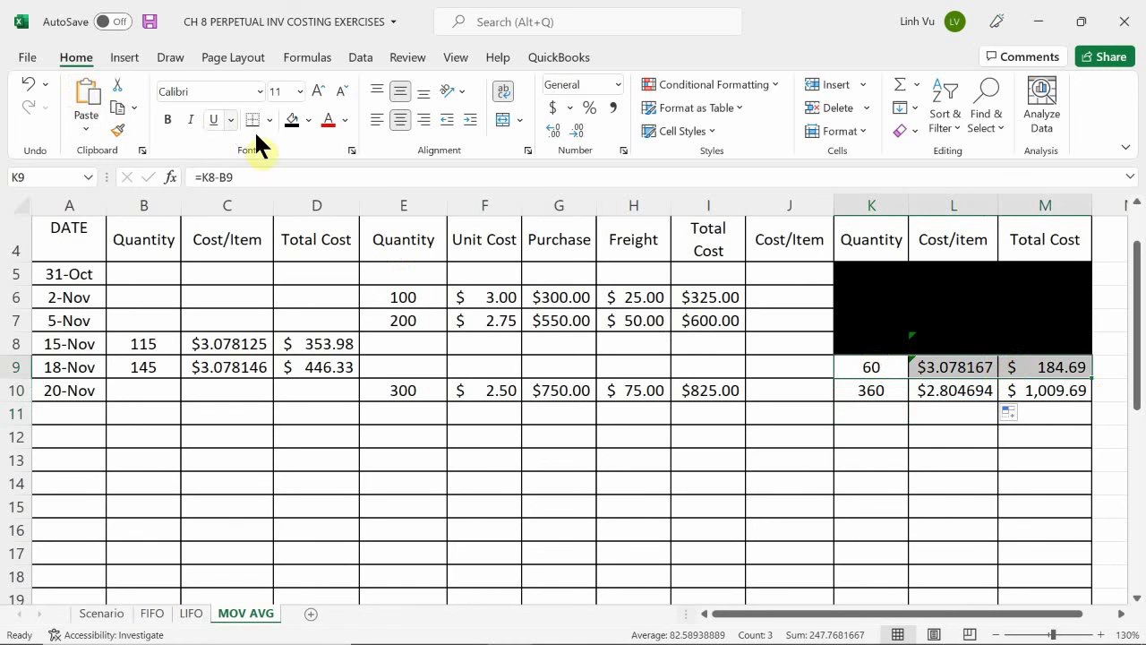
pyautogui.click(292, 119)
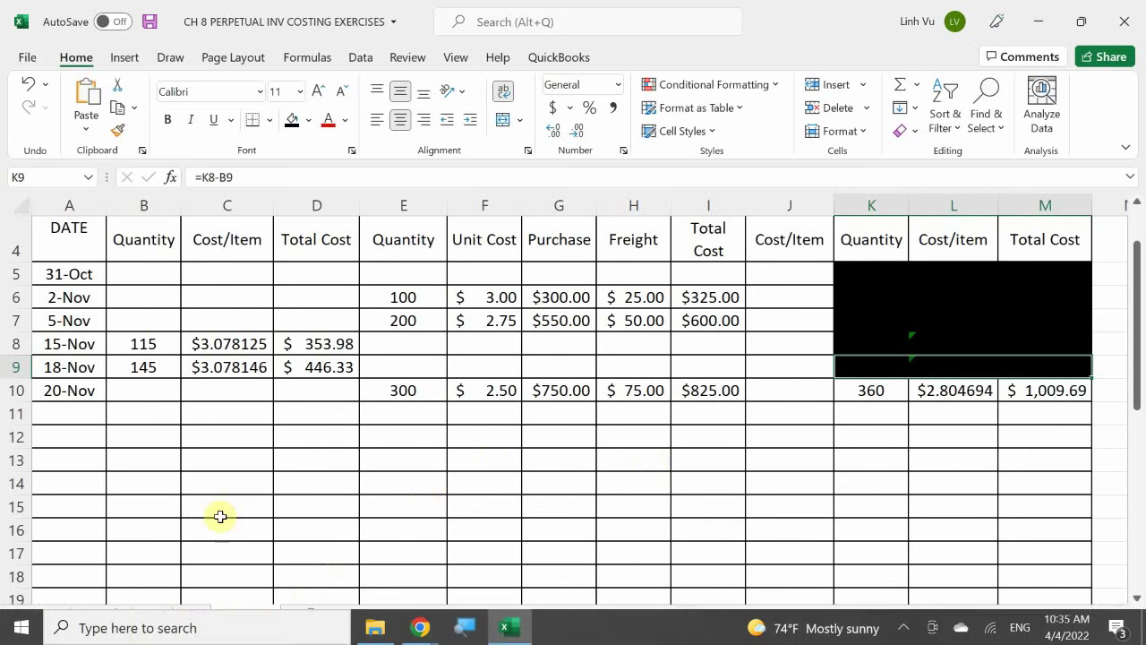
# Check the 25 Nov sale on the Scenario sheet and enter its date 11/25 in A11 of MOV AVG
pyautogui.click(103, 614)
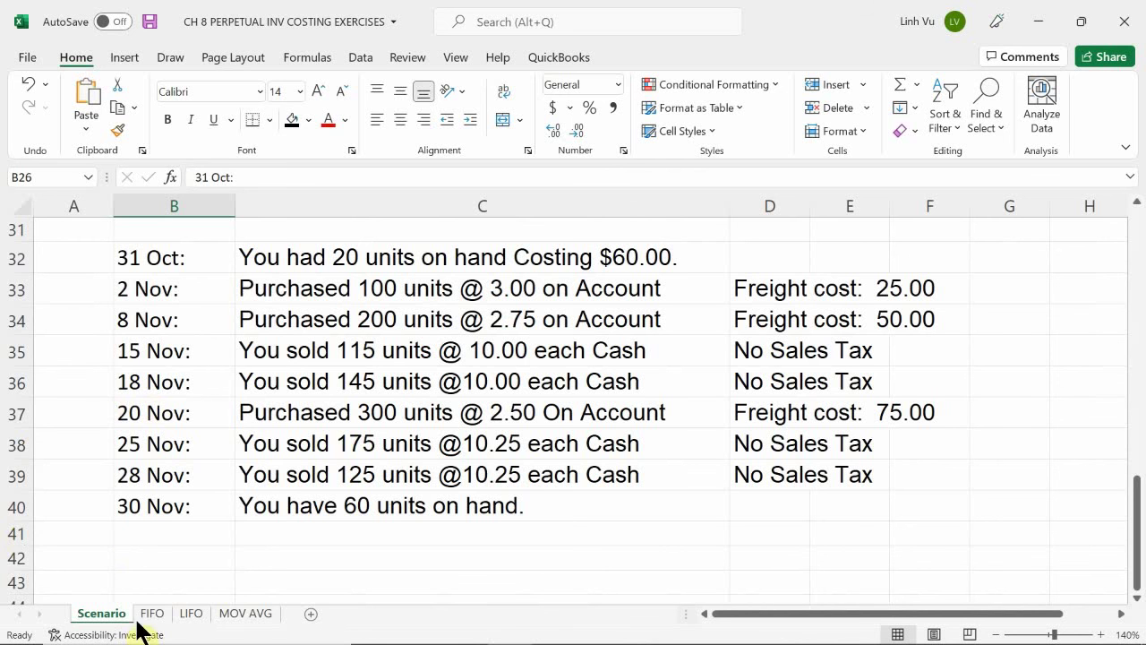
pyautogui.click(235, 618)
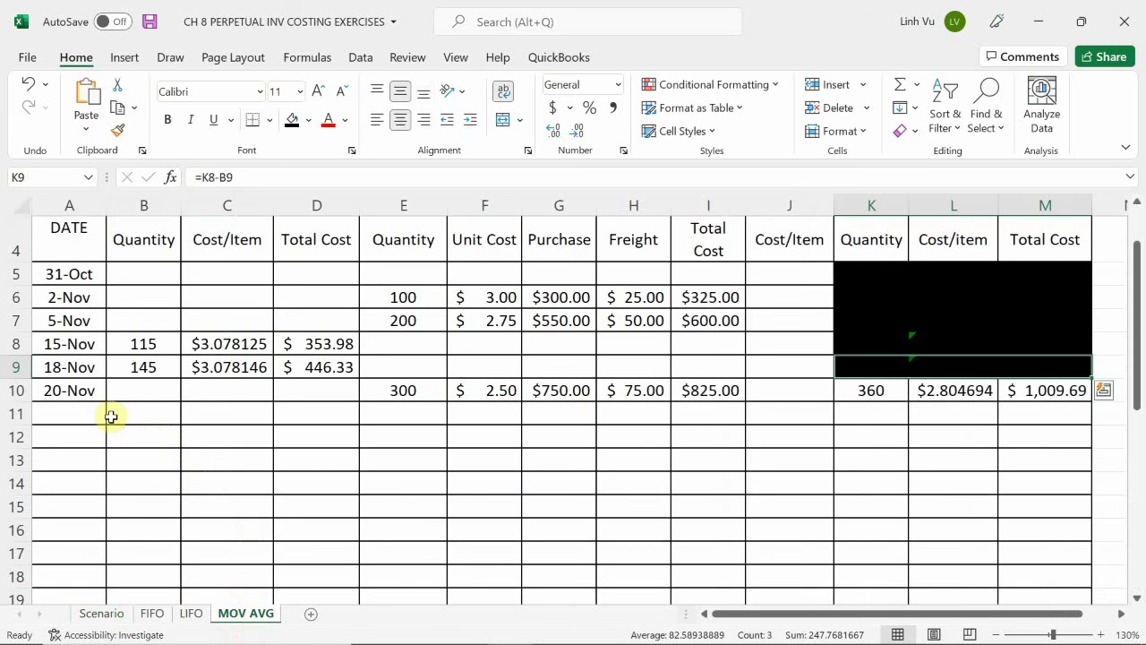
pyautogui.click(78, 413)
pyautogui.write('11/25')
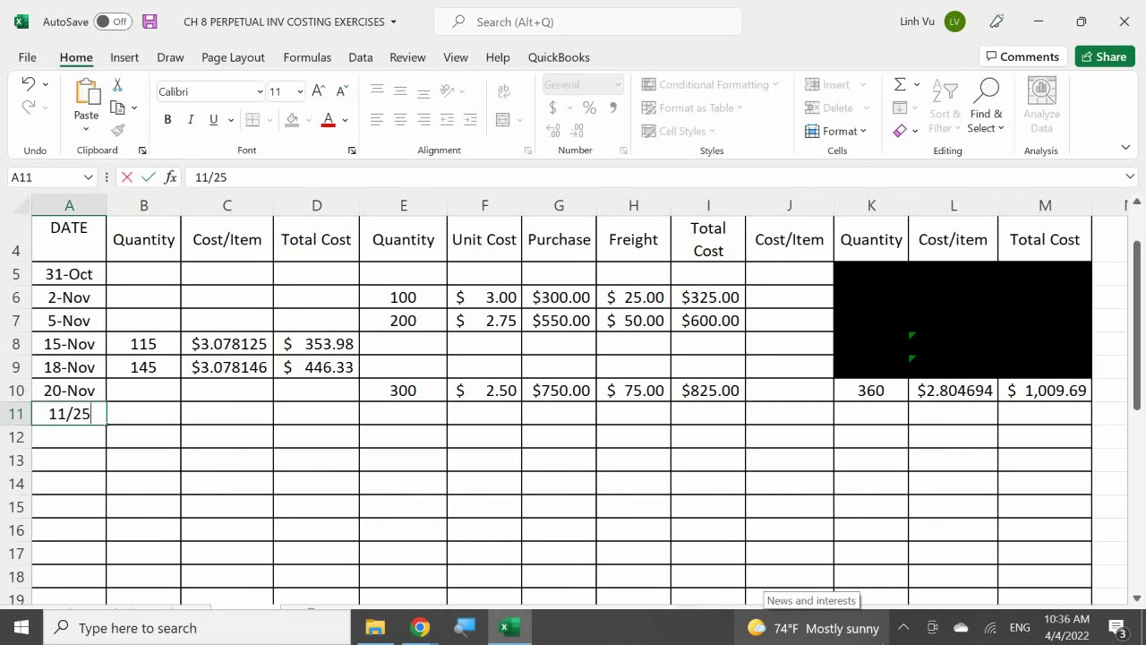
pyautogui.press('Return')
# Enter 125 as the 25-Nov sale quantity in B11
pyautogui.click(143, 413)
pyautogui.write('125')
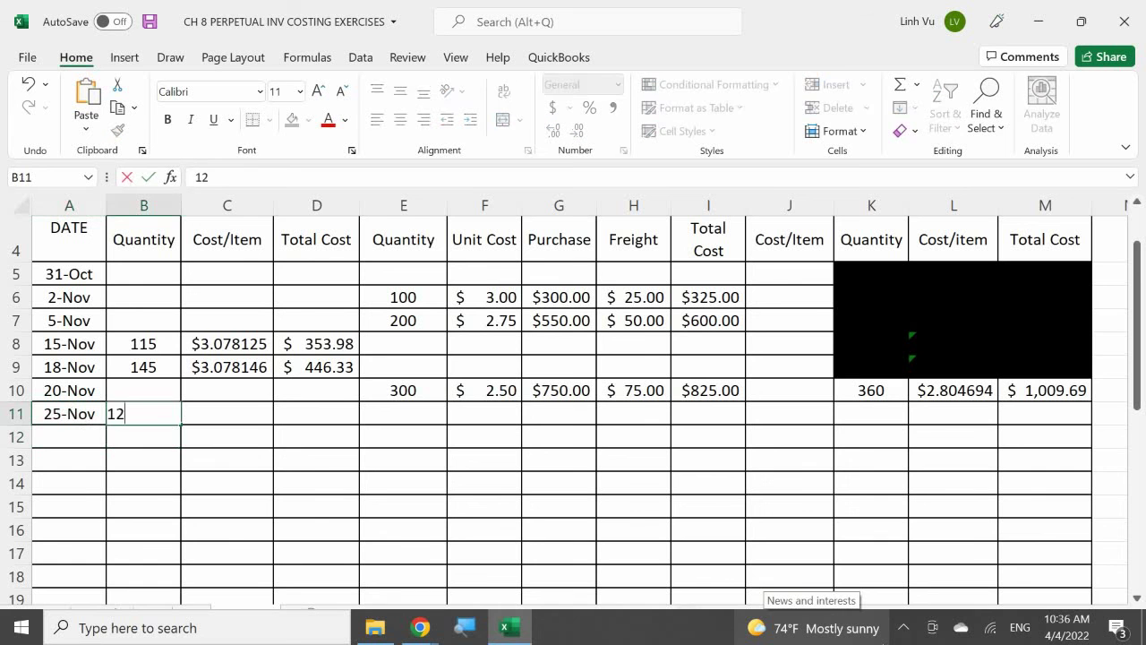
pyautogui.press('Return')
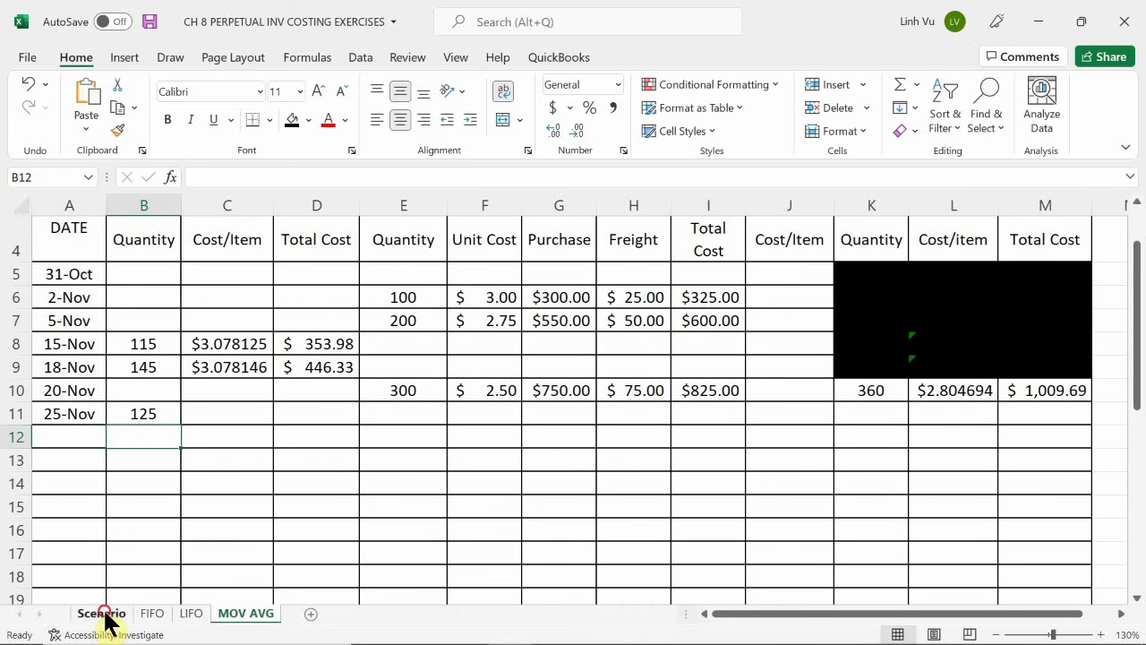
# Recheck the 25 Nov sale on the Scenario sheet and set its quantity in B11 of MOV AVG to 175
pyautogui.click(103, 614)
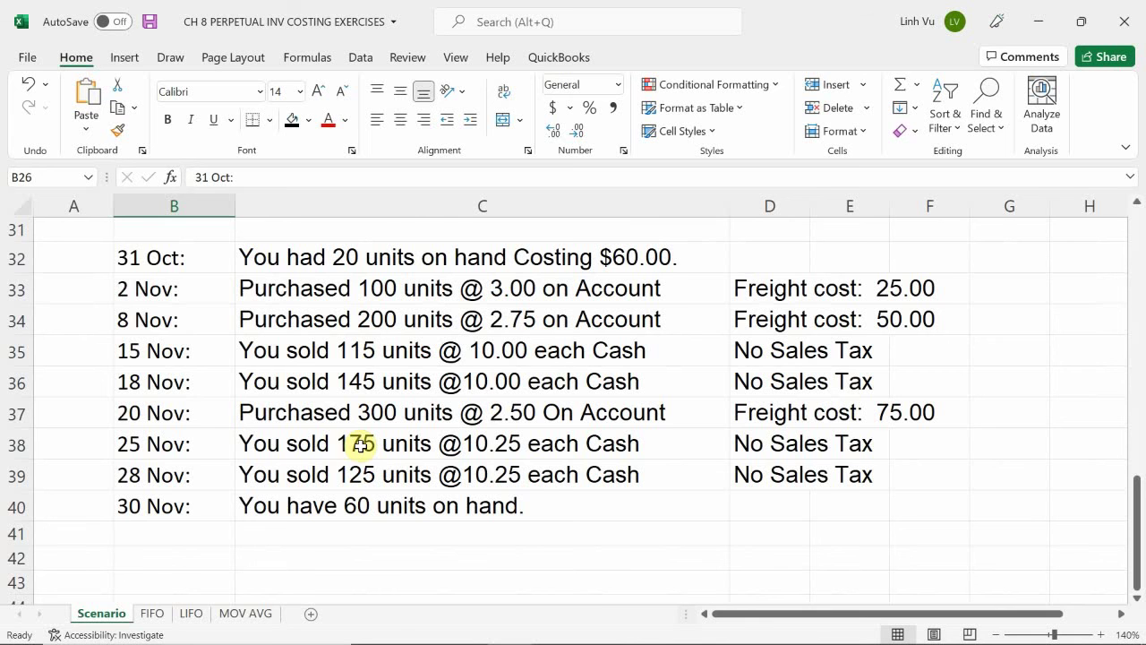
pyautogui.click(249, 615)
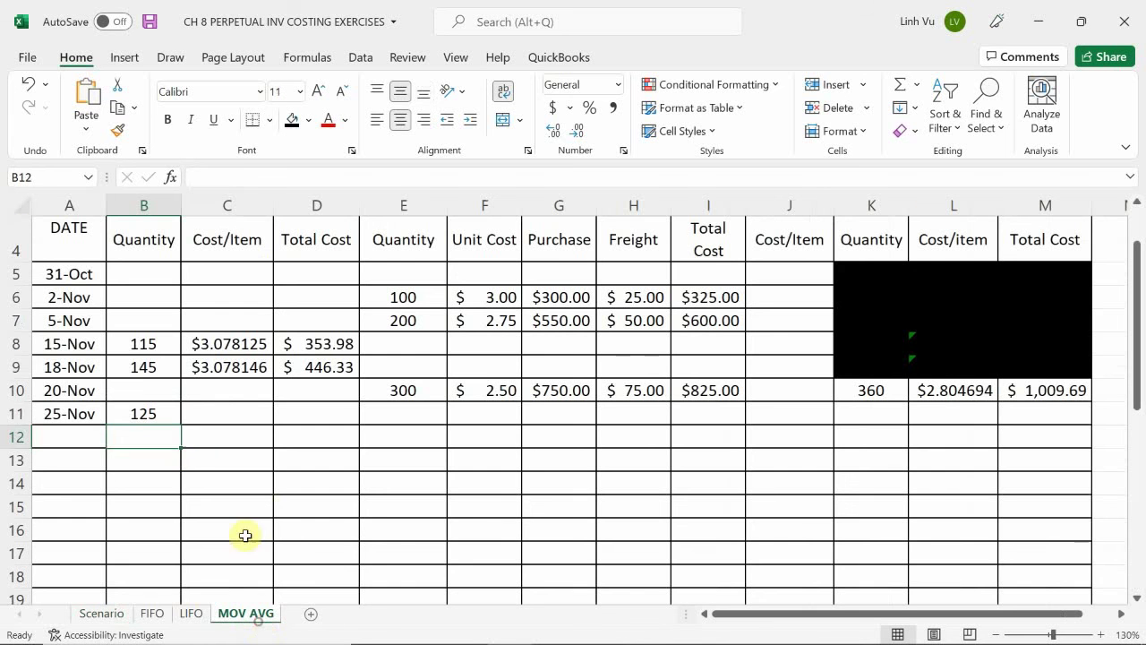
pyautogui.click(126, 412)
pyautogui.write('17')
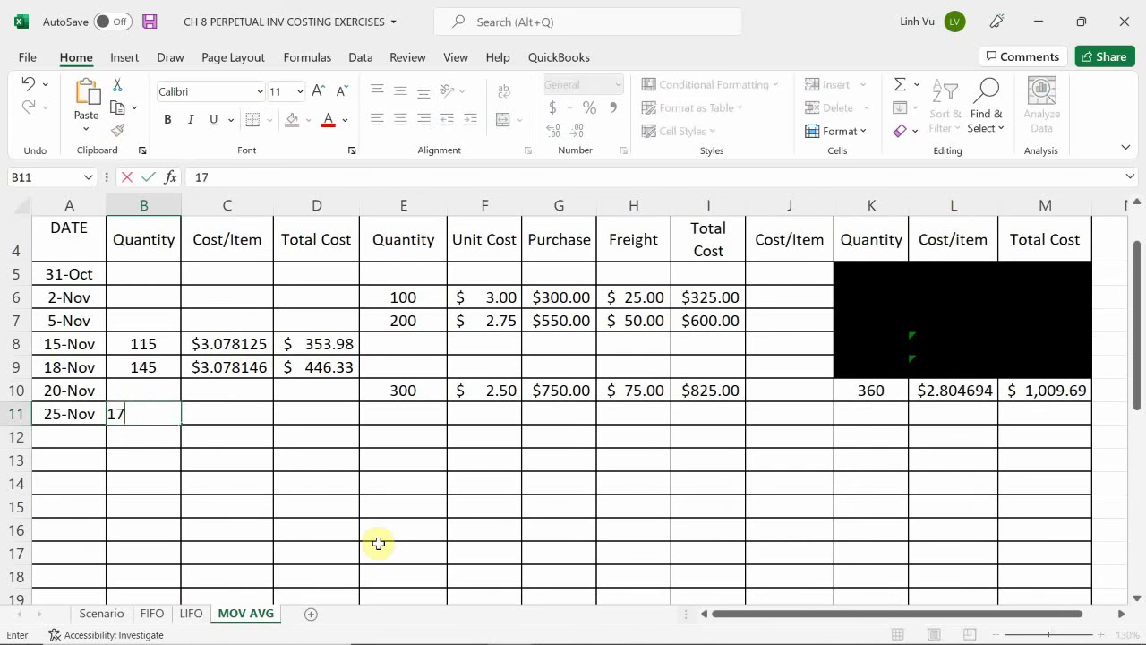
pyautogui.write('5')
pyautogui.press('Tab')
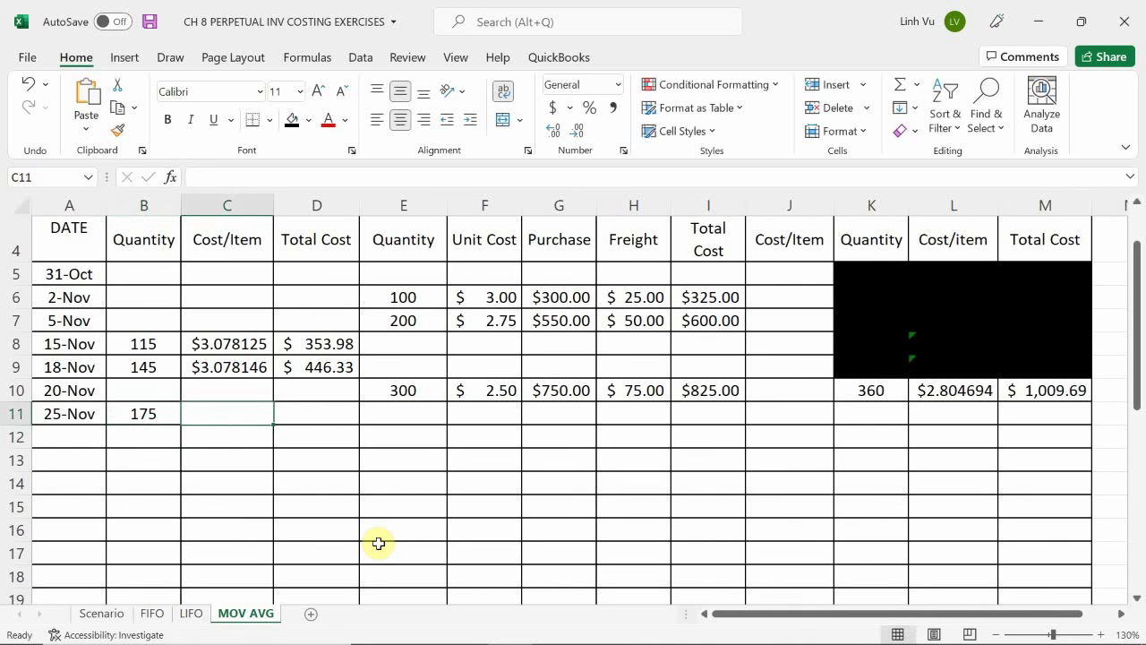
# Link the 25-Nov sale's cost per item in C11 to the 20-Nov average cost with =L10
pyautogui.write('=')
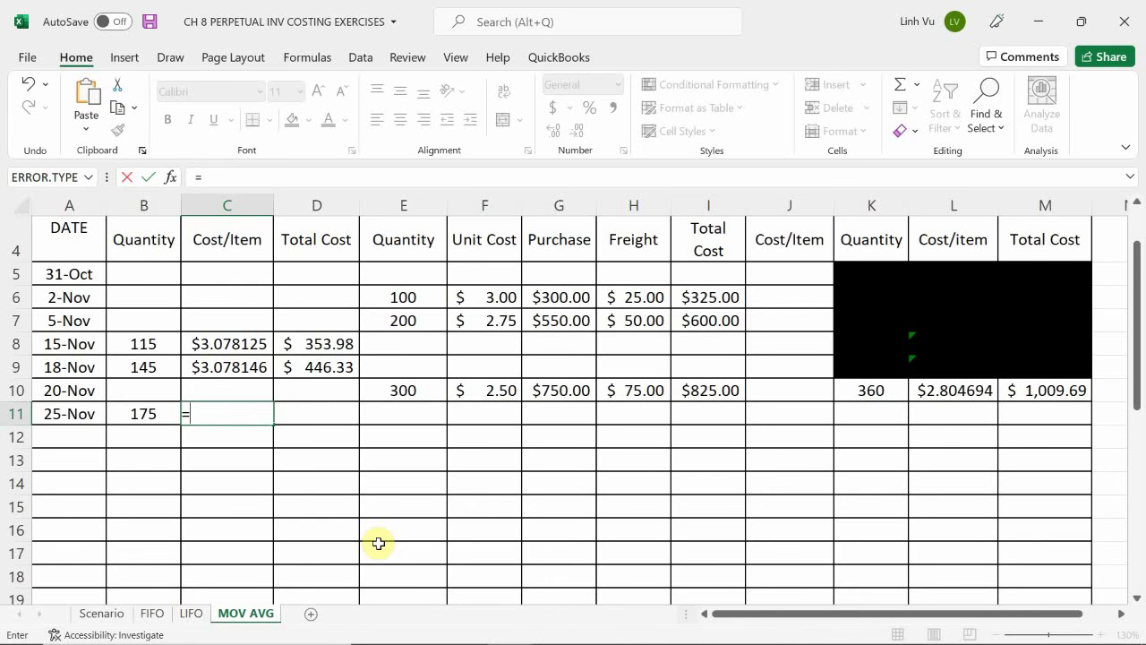
pyautogui.click(951, 394)
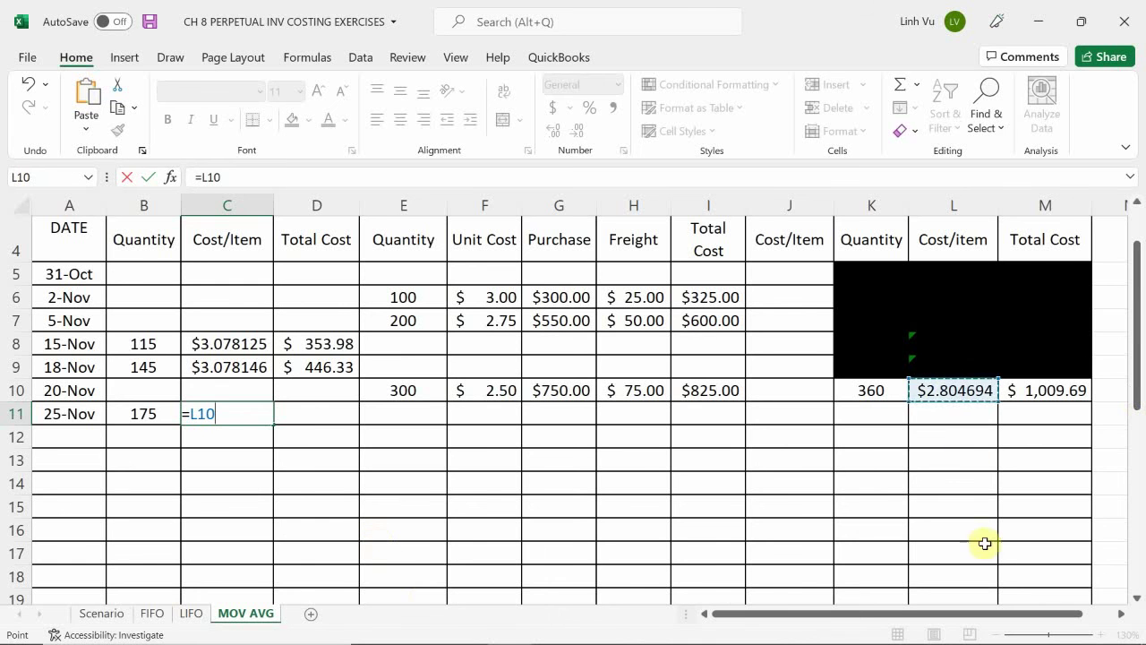
pyautogui.press('Return')
pyautogui.press('Right')
pyautogui.press('Up')
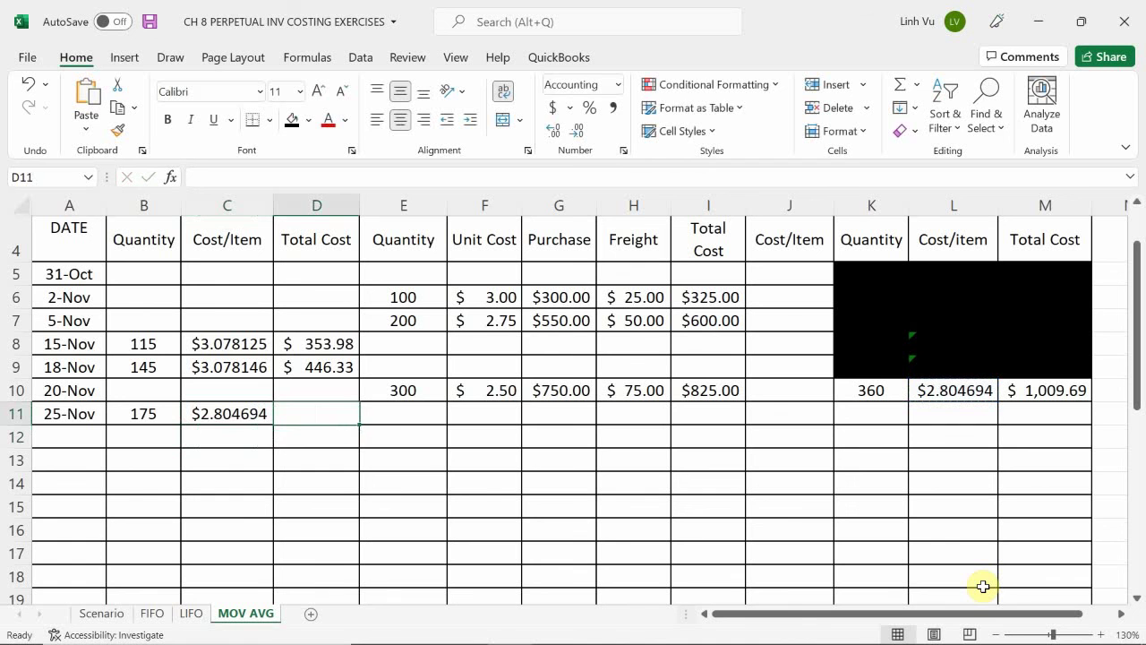
# Calculate the 25-Nov sale's total cost in D11, rounded to cents, with =ROUND(B11*C11,2)
pyautogui.write('=ROUND(')
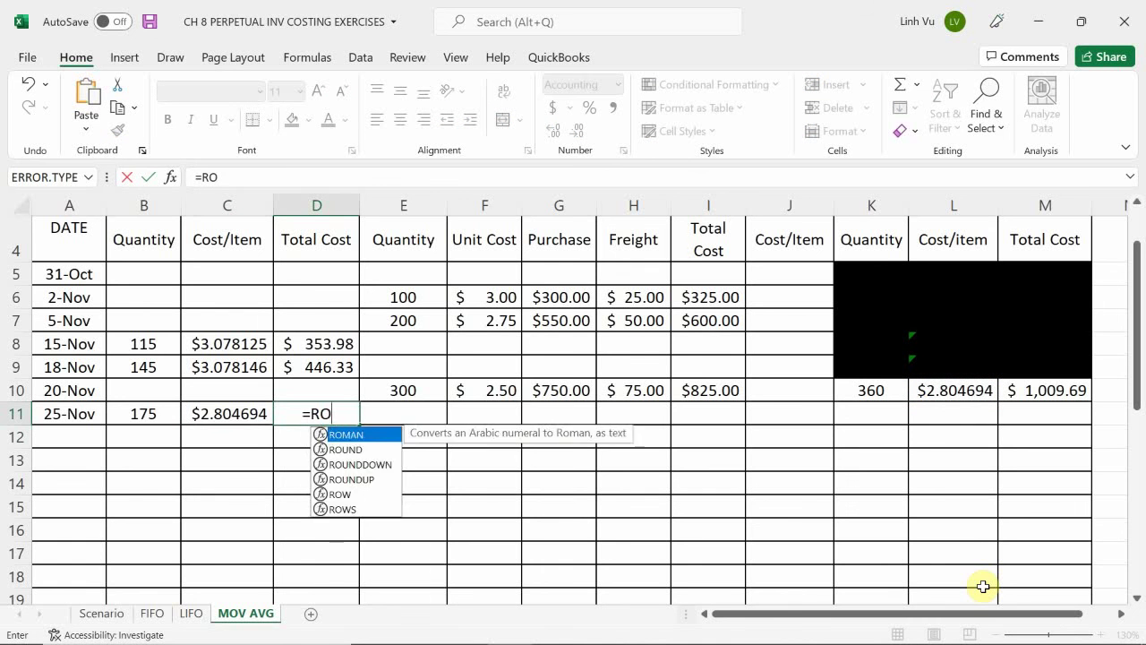
pyautogui.press('Left')
pyautogui.press('Left')
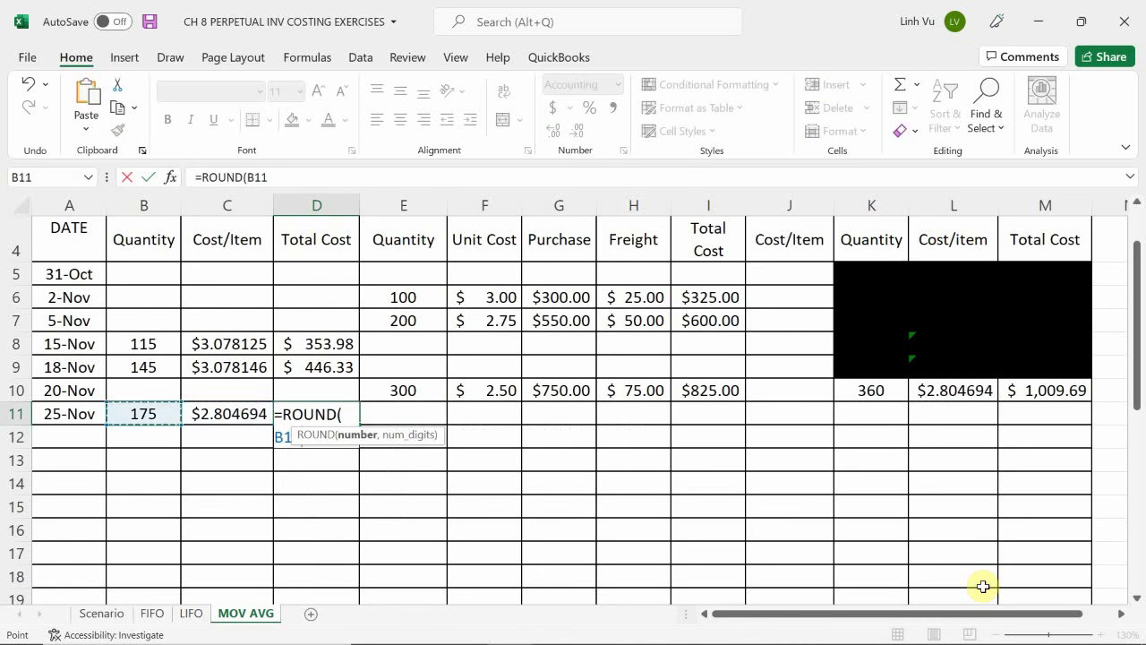
pyautogui.write('*')
pyautogui.press('Left')
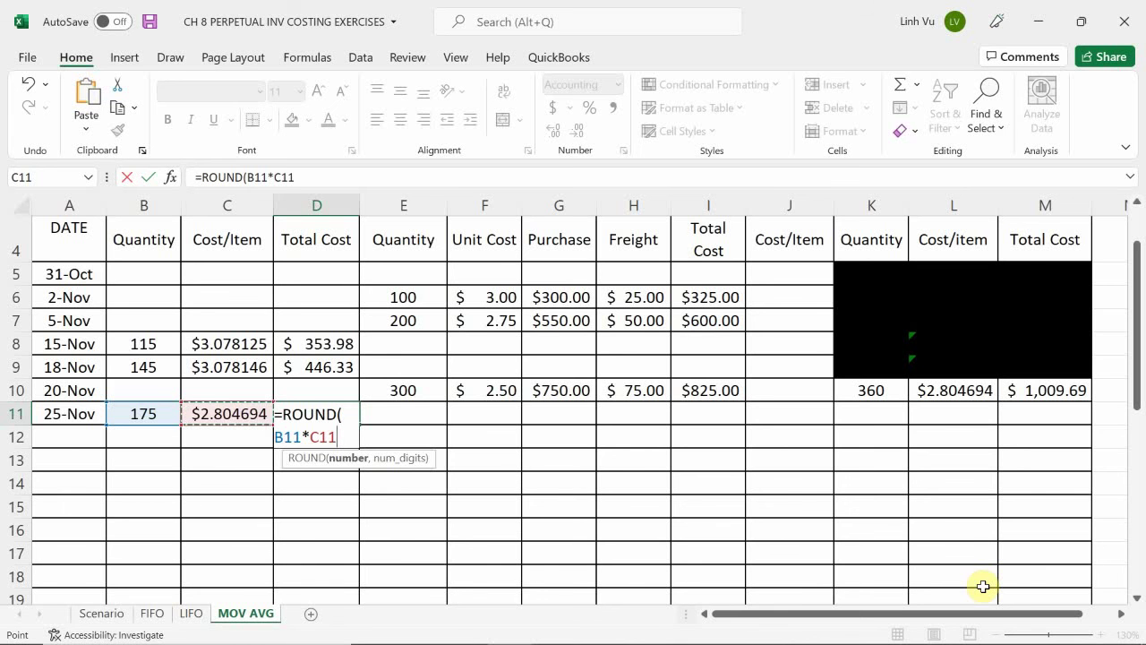
pyautogui.press('Return')
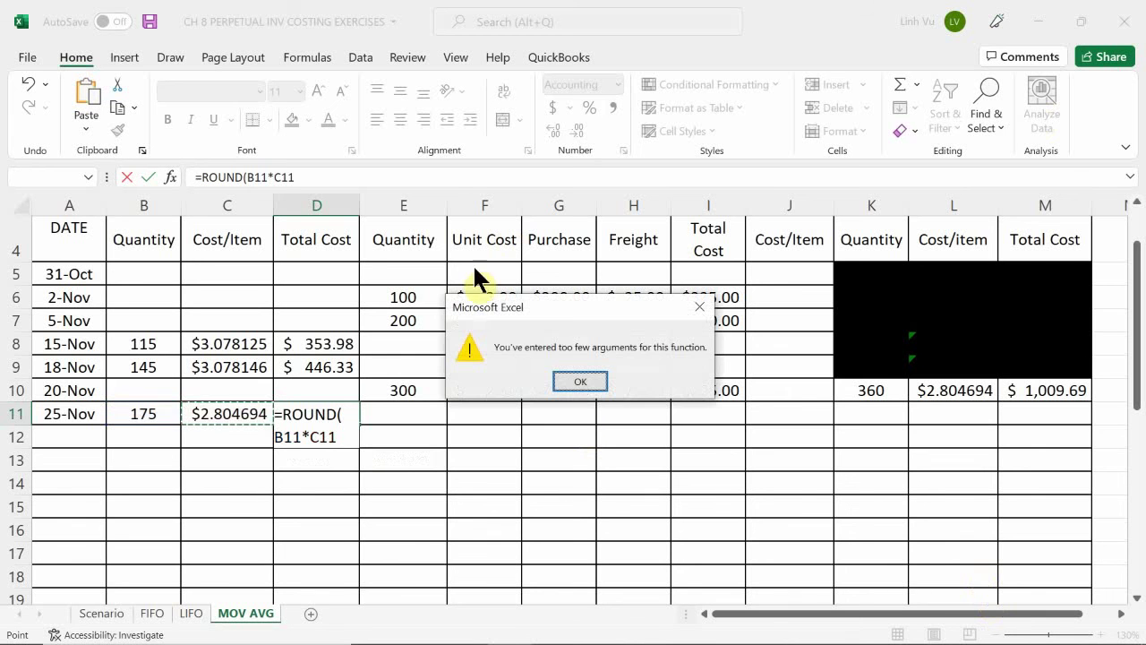
pyautogui.click(573, 381)
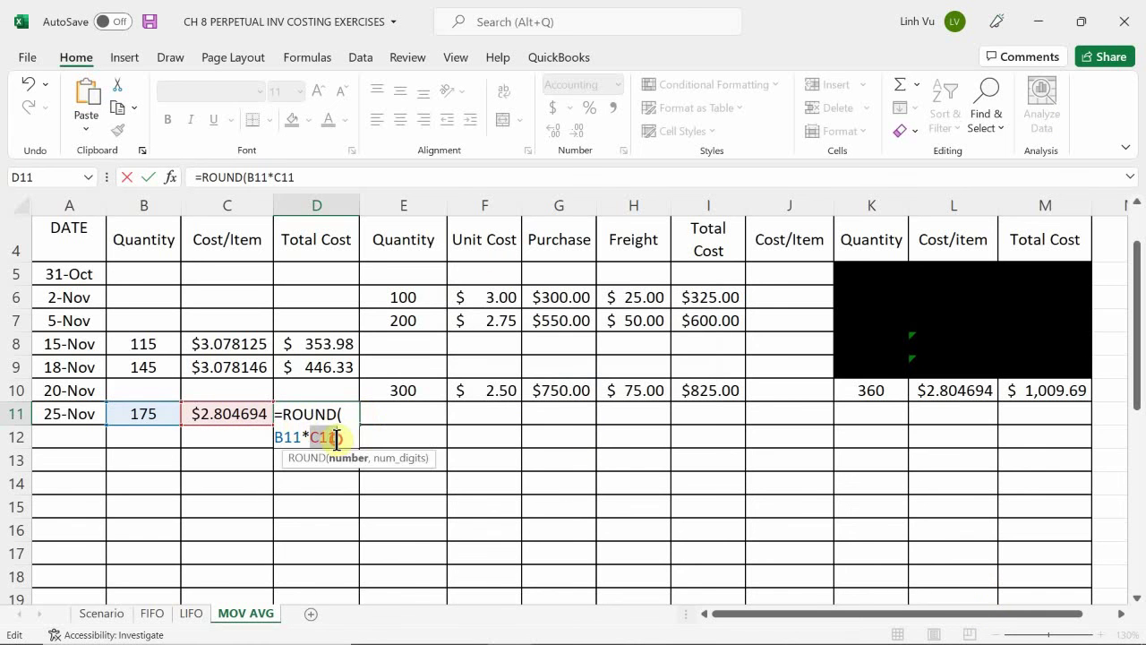
pyautogui.click(337, 437)
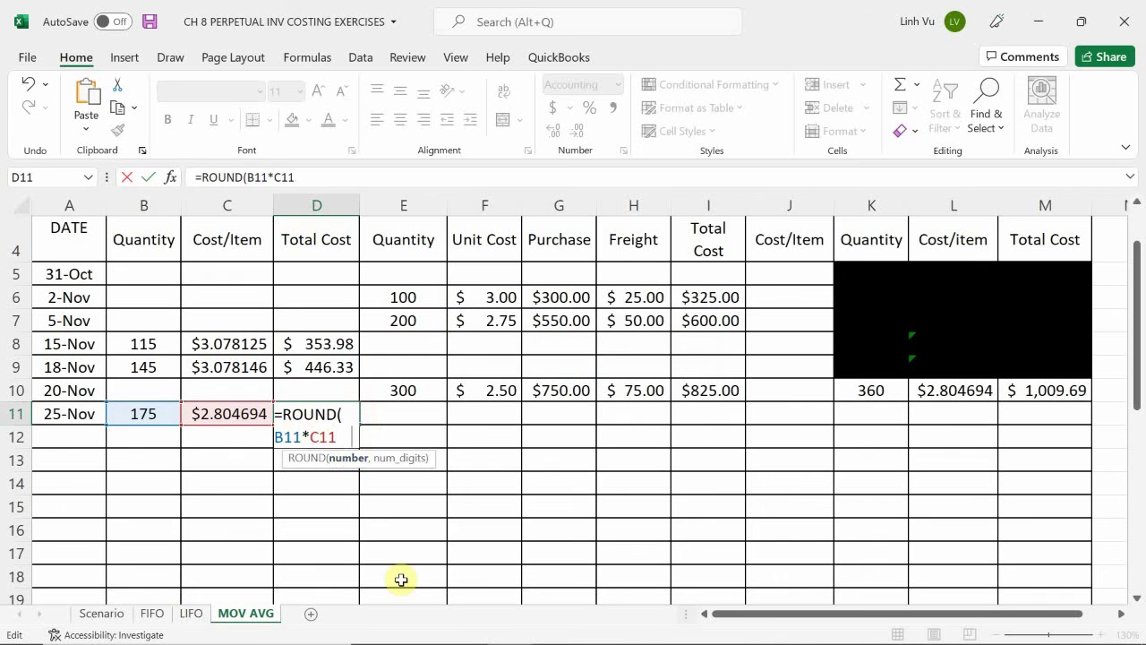
pyautogui.write(',2')
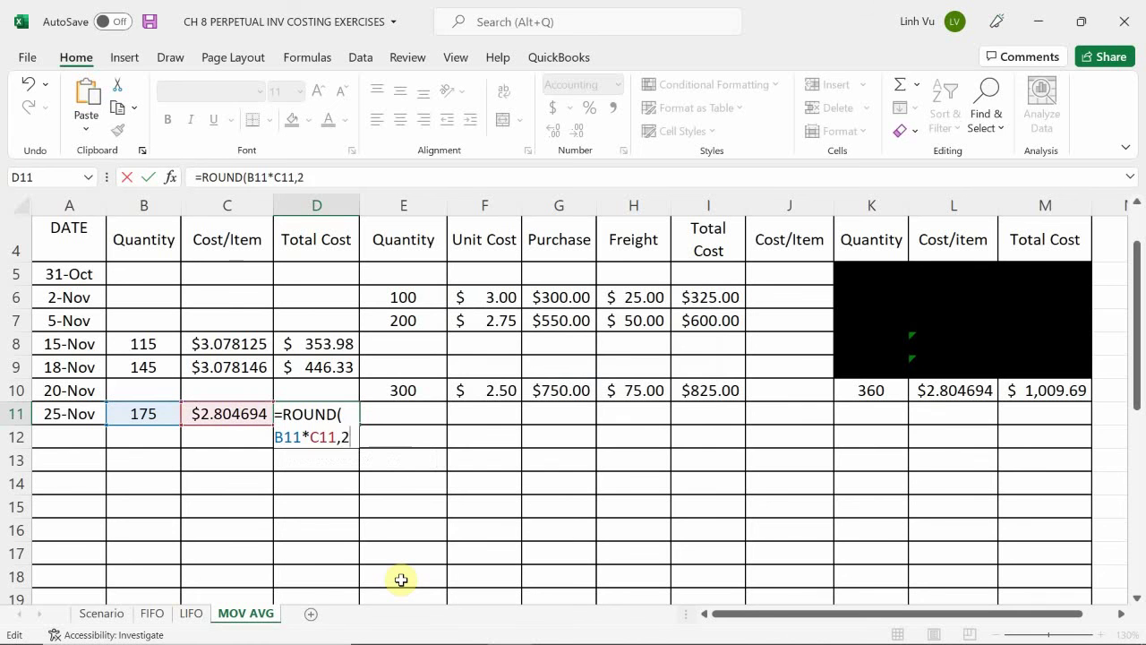
pyautogui.press('Return')
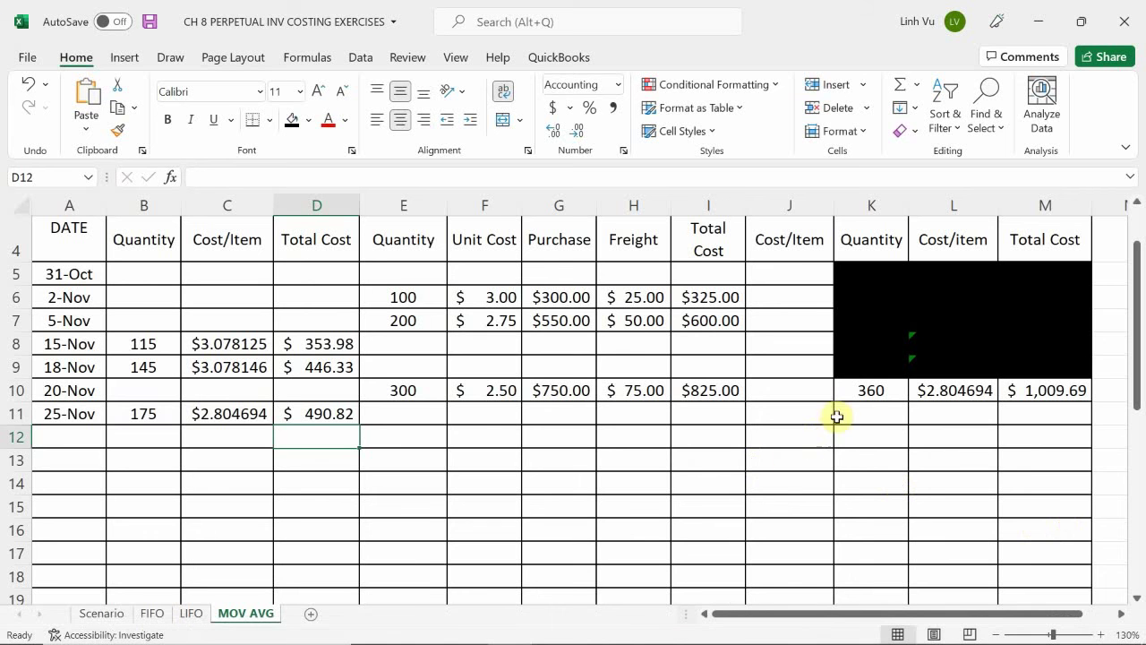
# Calculate the quantity on hand after the 25-Nov sale in K11 with =K10-B11
pyautogui.click(866, 413)
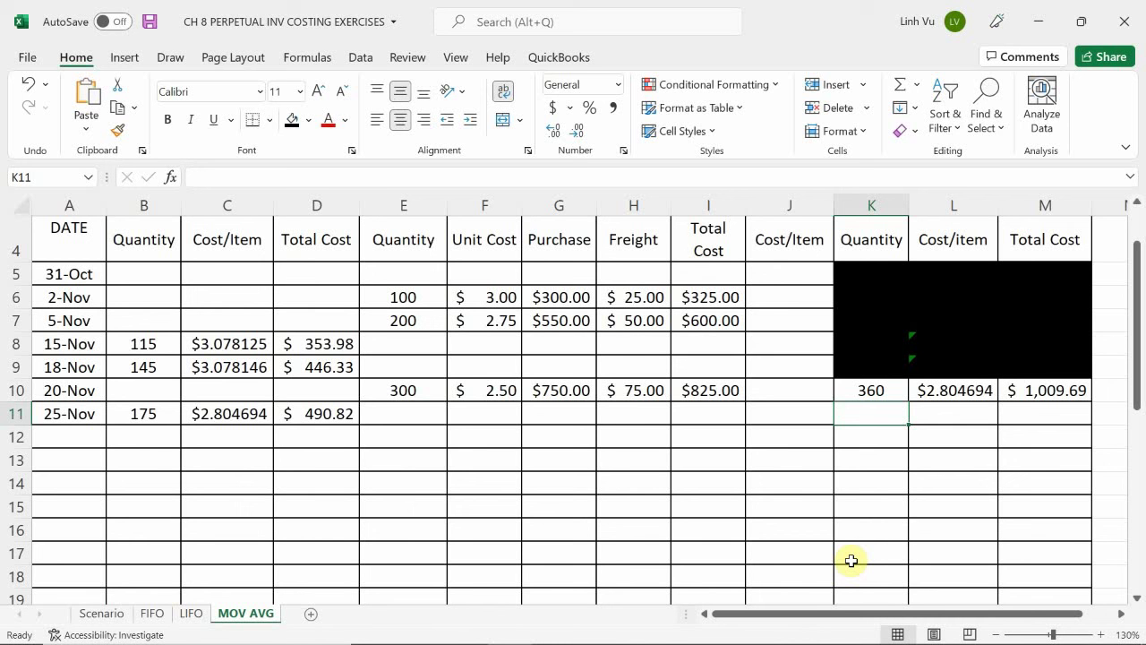
pyautogui.write('=')
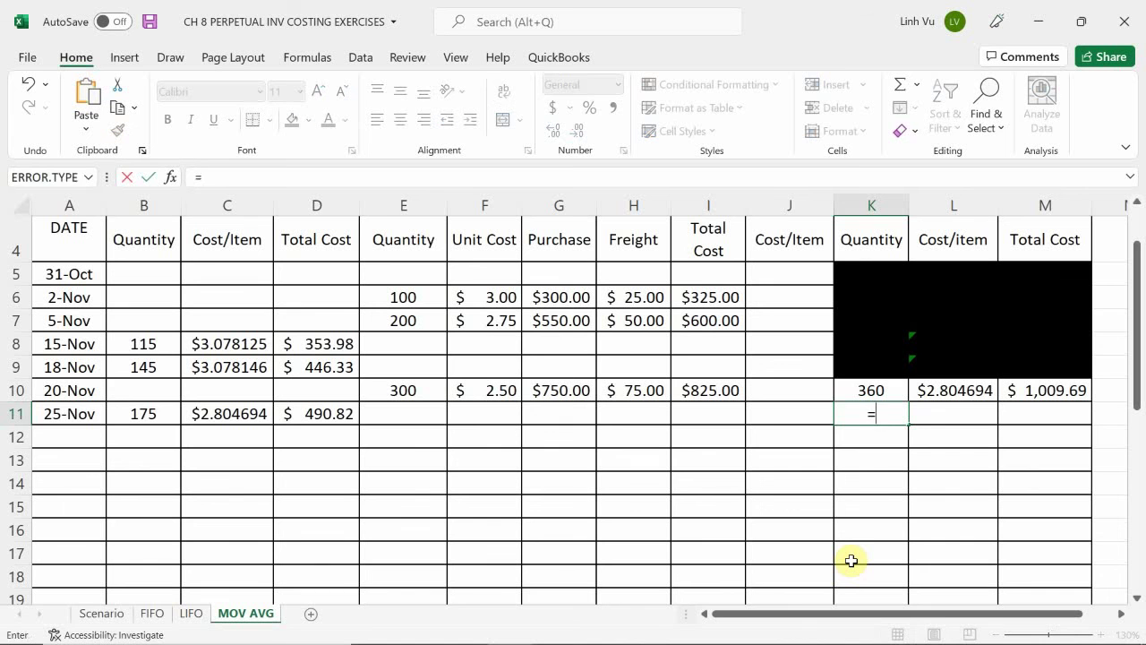
pyautogui.press('Up')
pyautogui.write('-')
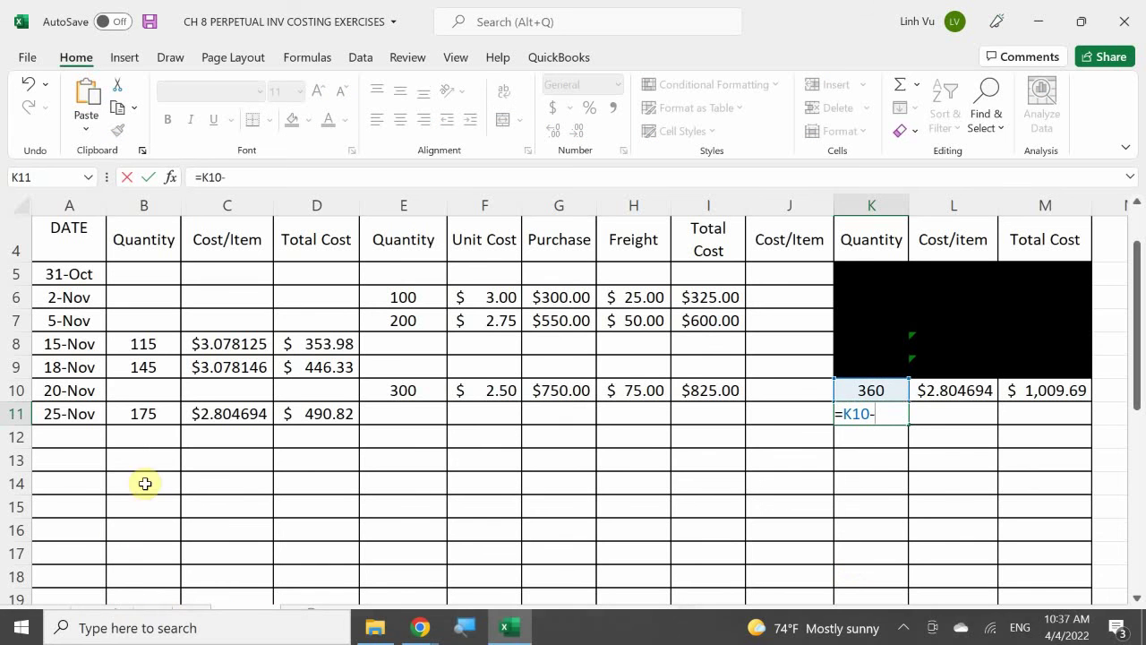
pyautogui.click(166, 413)
pyautogui.press('Return')
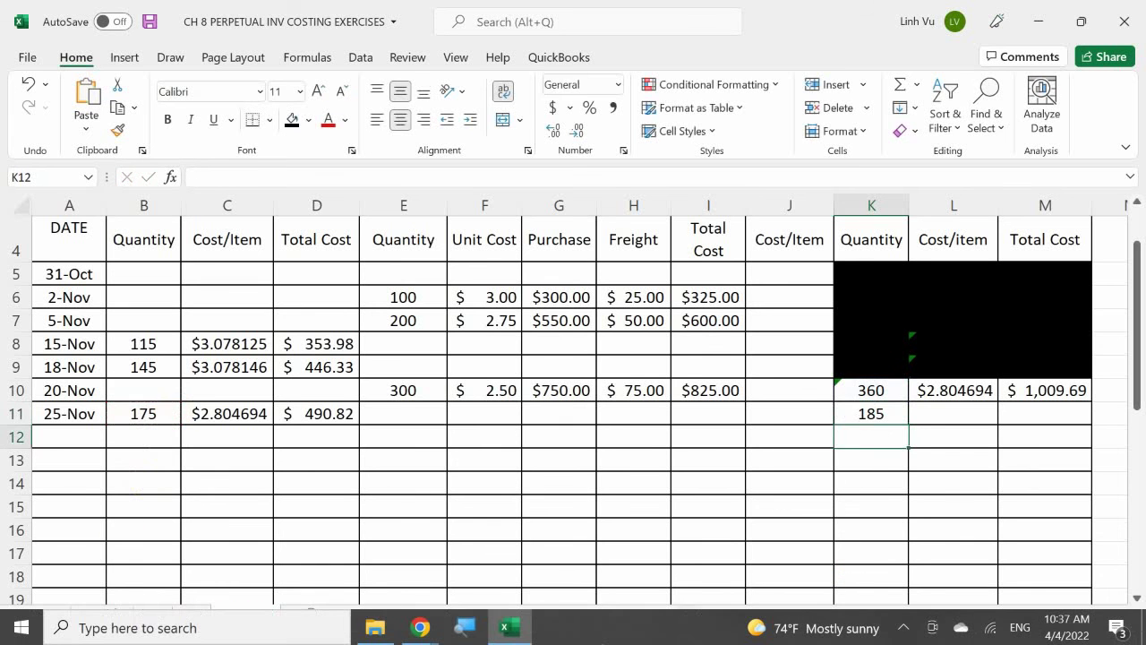
# Calculate the total inventory cost remaining after the 25-Nov sale in M11 with =M10-D11
pyautogui.press('Right')
pyautogui.press('Right')
pyautogui.press('Up')
pyautogui.write('=')
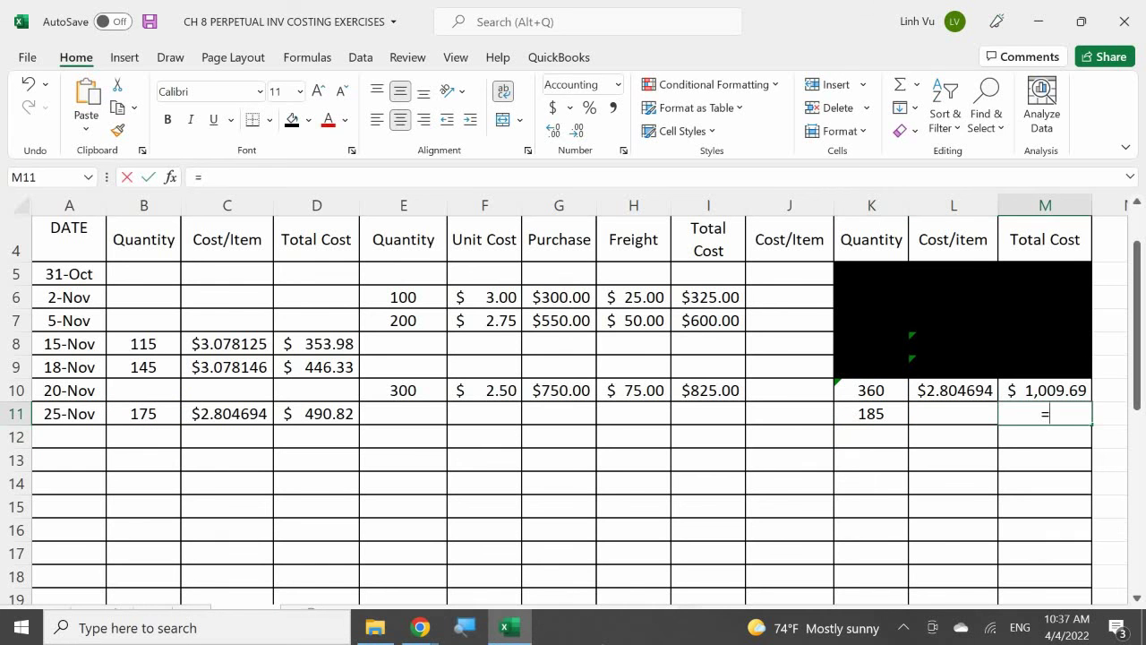
pyautogui.press('Up')
pyautogui.write('-')
pyautogui.press('Left')
pyautogui.press('Left')
pyautogui.press('Left')
pyautogui.press('Left')
pyautogui.press('Left')
pyautogui.press('Left')
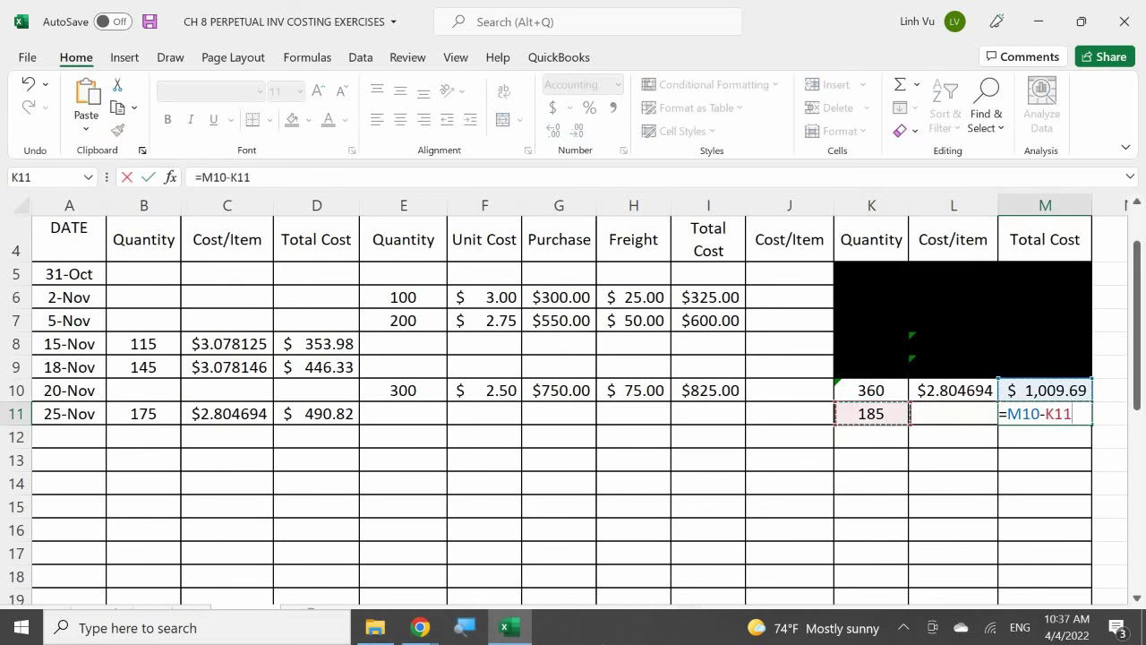
pyautogui.press('Left')
pyautogui.press('Left')
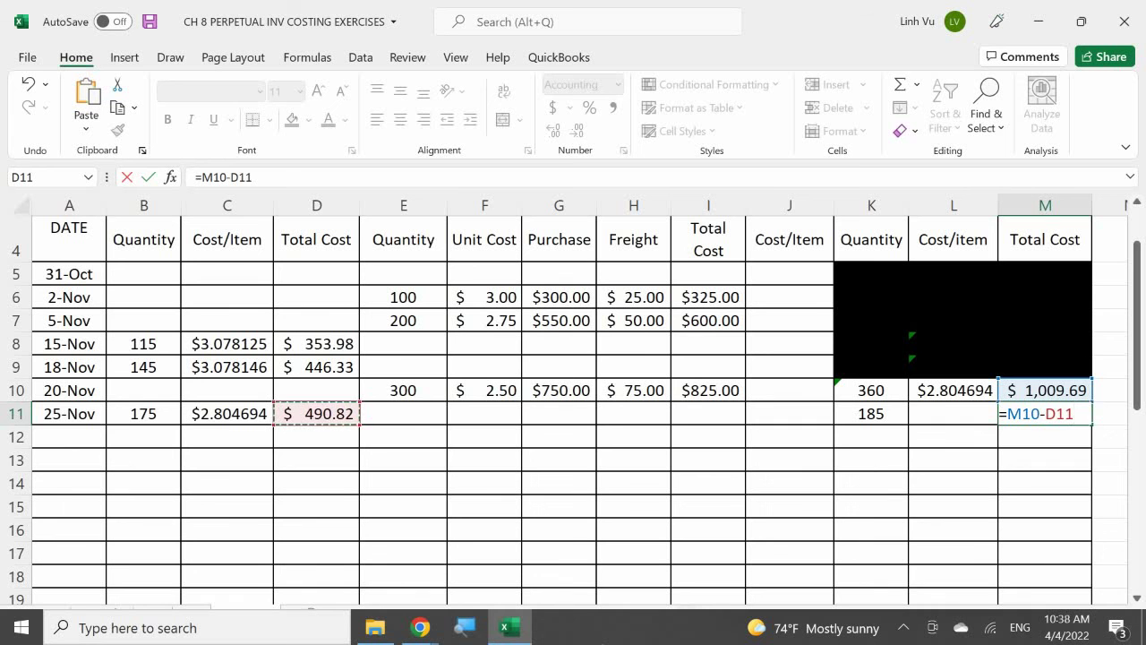
pyautogui.press('Return')
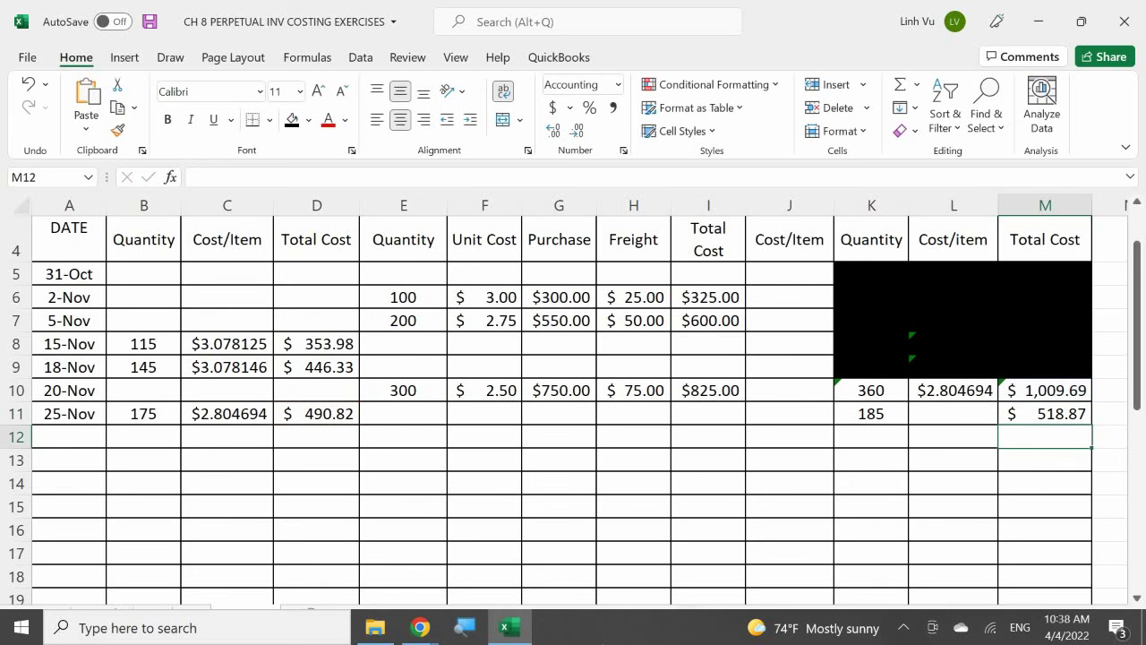
# Copy the average cost formula from L10 down to L11 for the 25-Nov balance
pyautogui.click(986, 385)
pyautogui.moveTo(995, 397); pyautogui.dragTo(1001, 423)
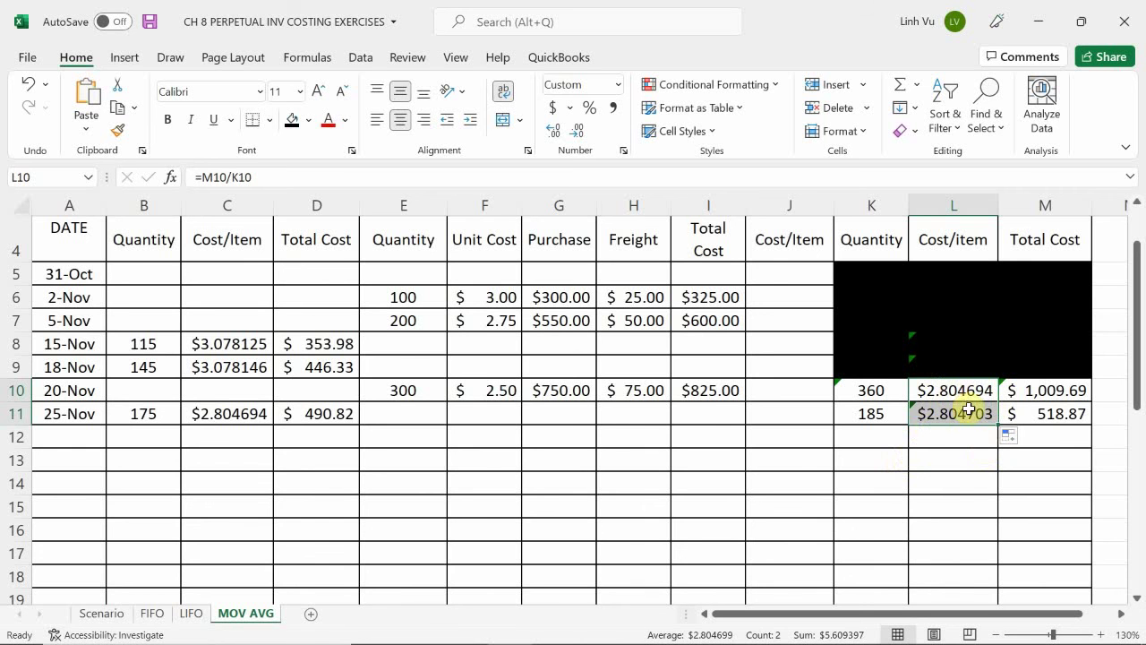
pyautogui.click(954, 469)
# Black out the superseded 20-Nov balance in K10:M10 with the black fill color
pyautogui.click(866, 394)
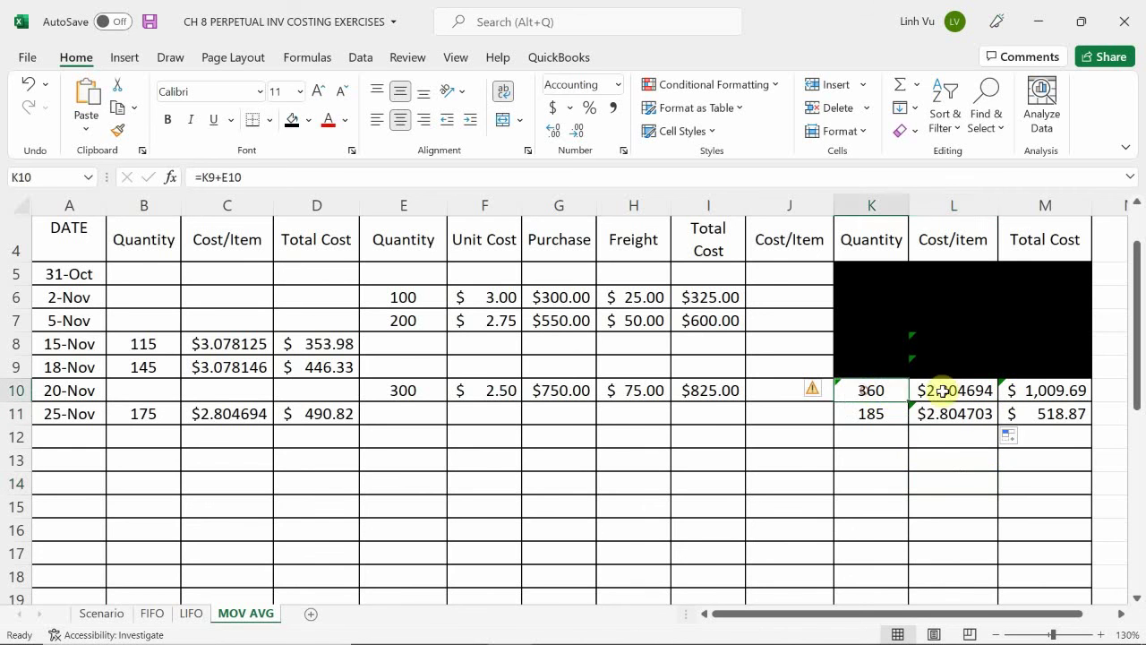
pyautogui.moveTo(942, 391); pyautogui.dragTo(1030, 390)
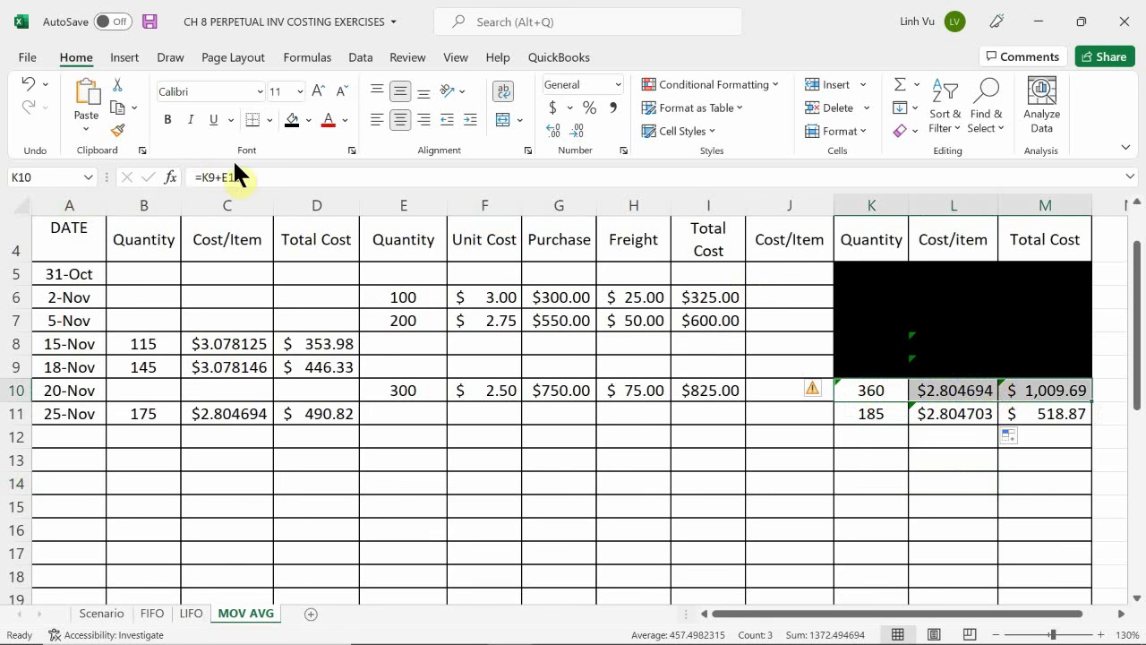
pyautogui.click(287, 123)
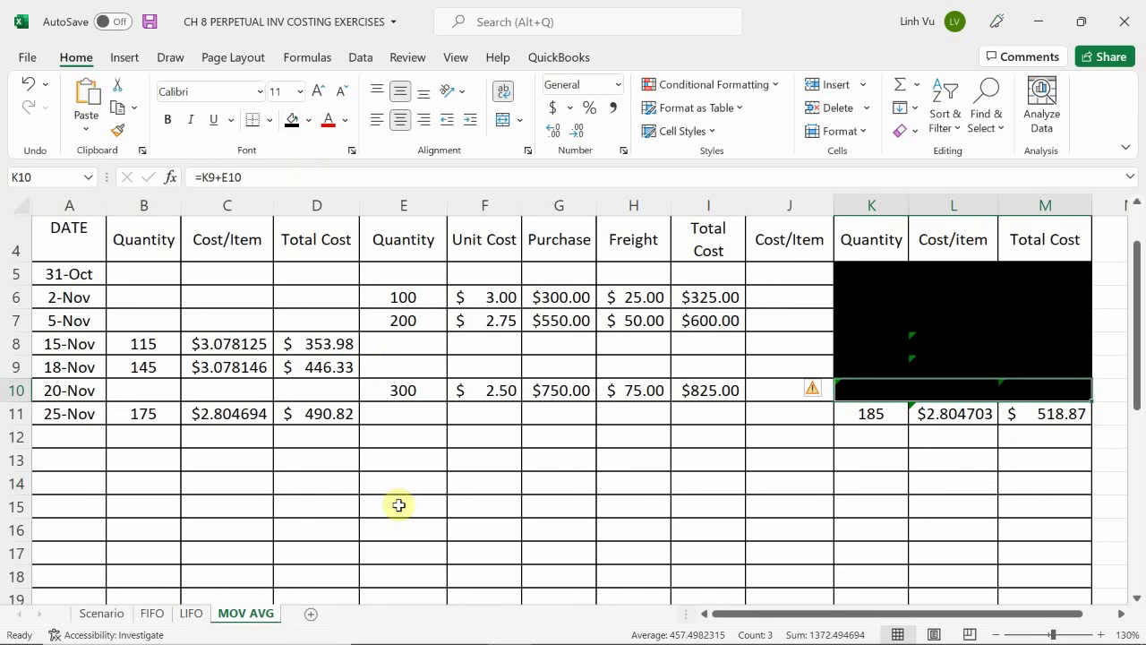
# Check the 28 Nov sale on the Scenario sheet and enter its date 11/28 in A12 of MOV AVG
pyautogui.click(126, 613)
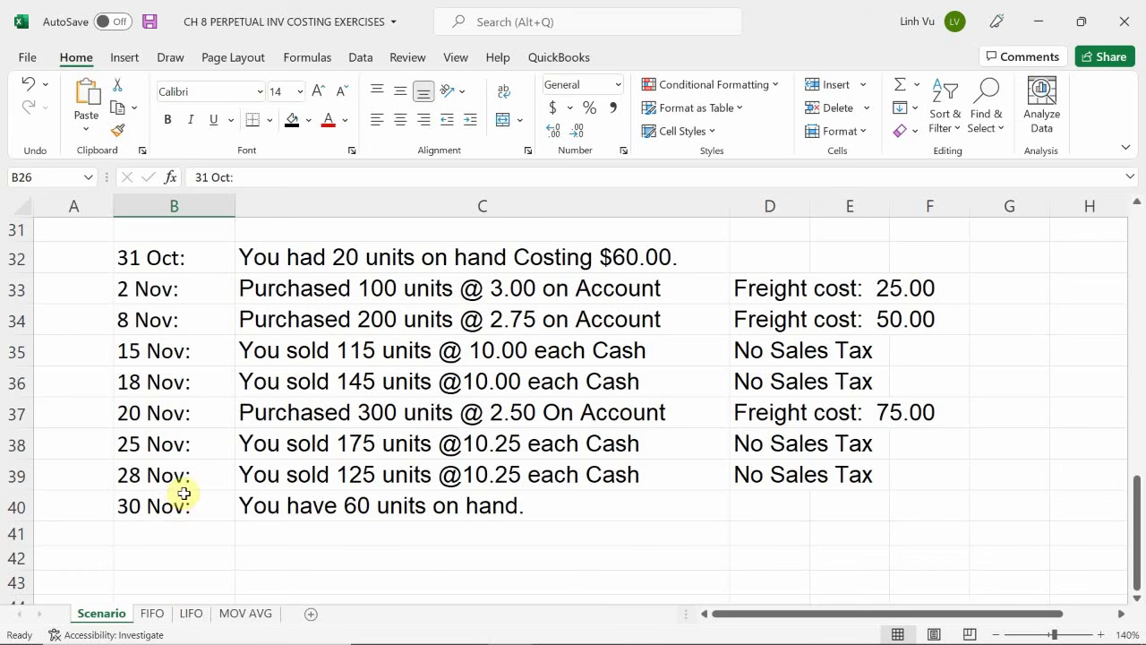
pyautogui.scroll(-2, 205, 414)
pyautogui.scroll(2, 205, 415)
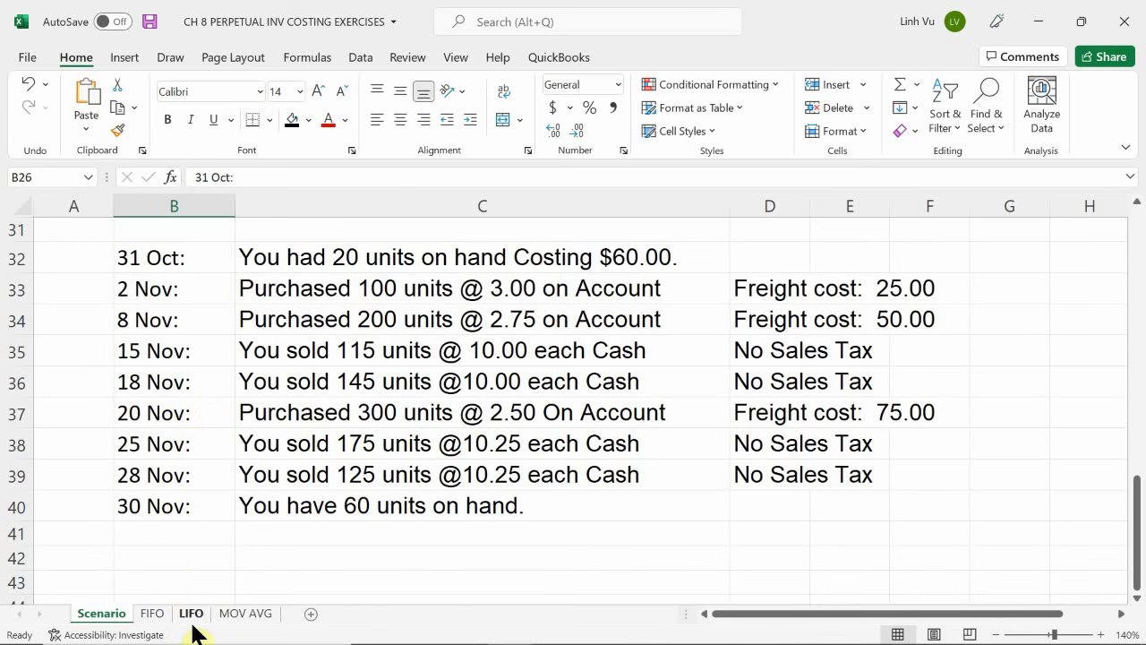
pyautogui.click(260, 616)
pyautogui.click(56, 438)
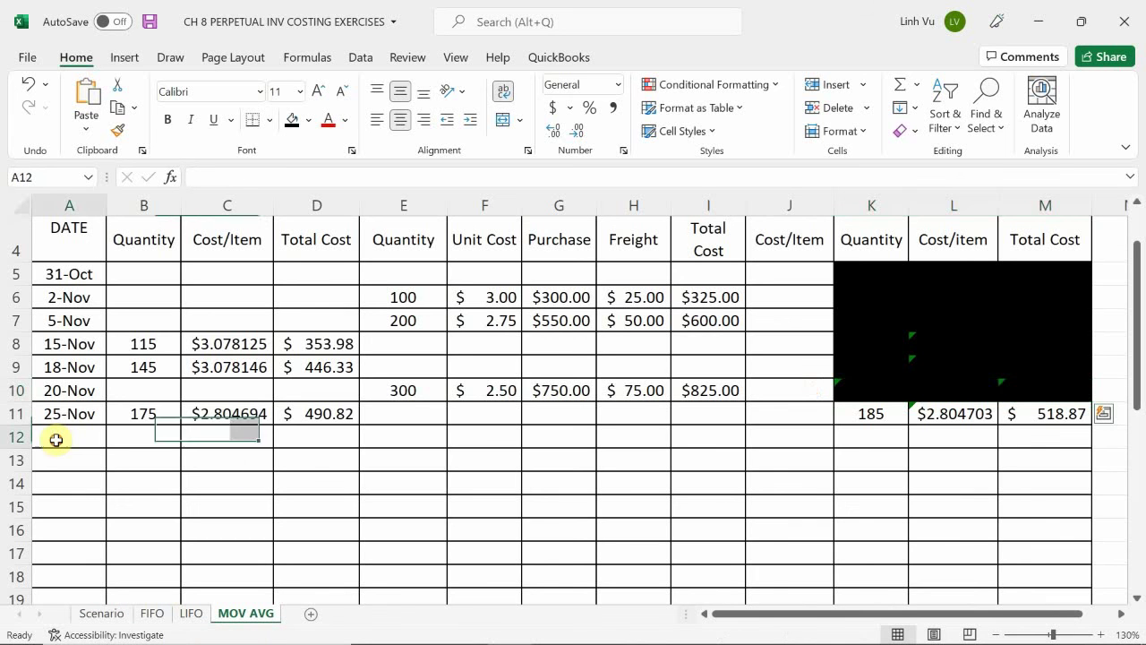
pyautogui.write('11/28')
pyautogui.press('Return')
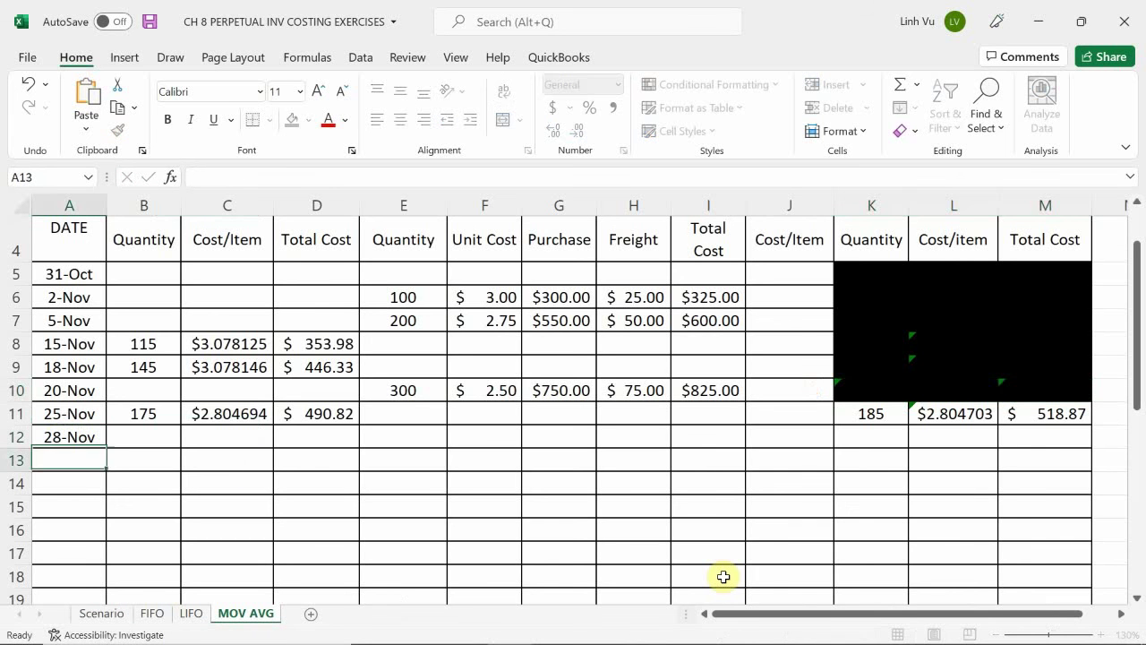
# Enter 125 as the 28-Nov sale quantity in B12
pyautogui.press('Right')
pyautogui.press('Up')
pyautogui.write('125')
pyautogui.press('Return')
# Link the 28-Nov sale's cost per item in C12 to the 25-Nov average cost with =L11
pyautogui.press('Right')
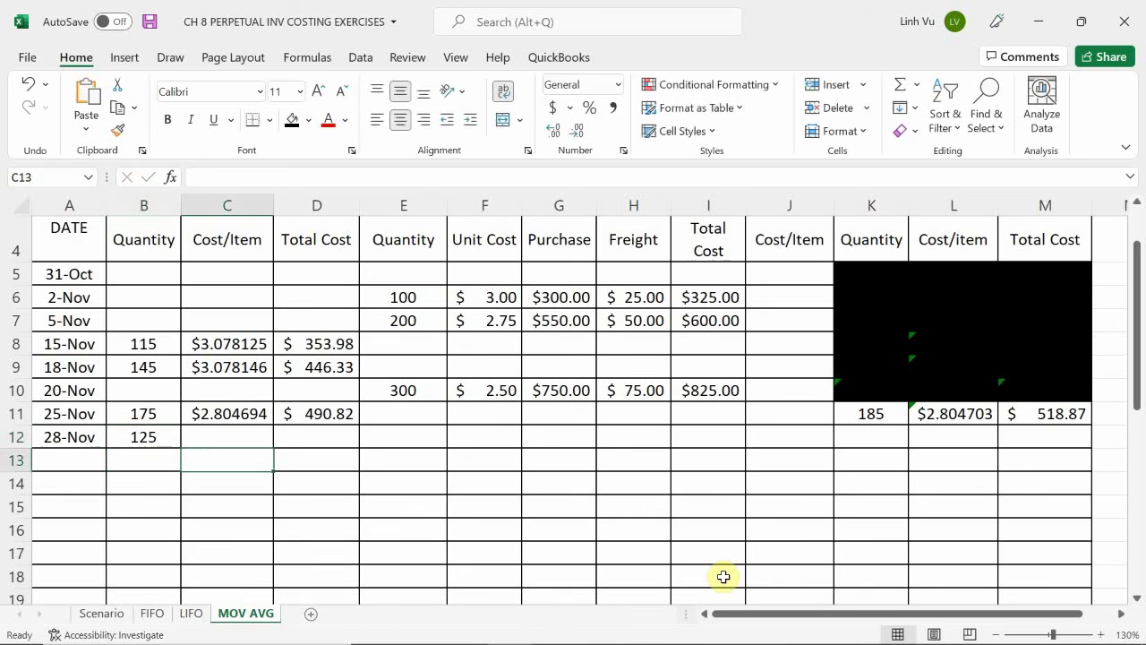
pyautogui.press('Up')
pyautogui.write('=')
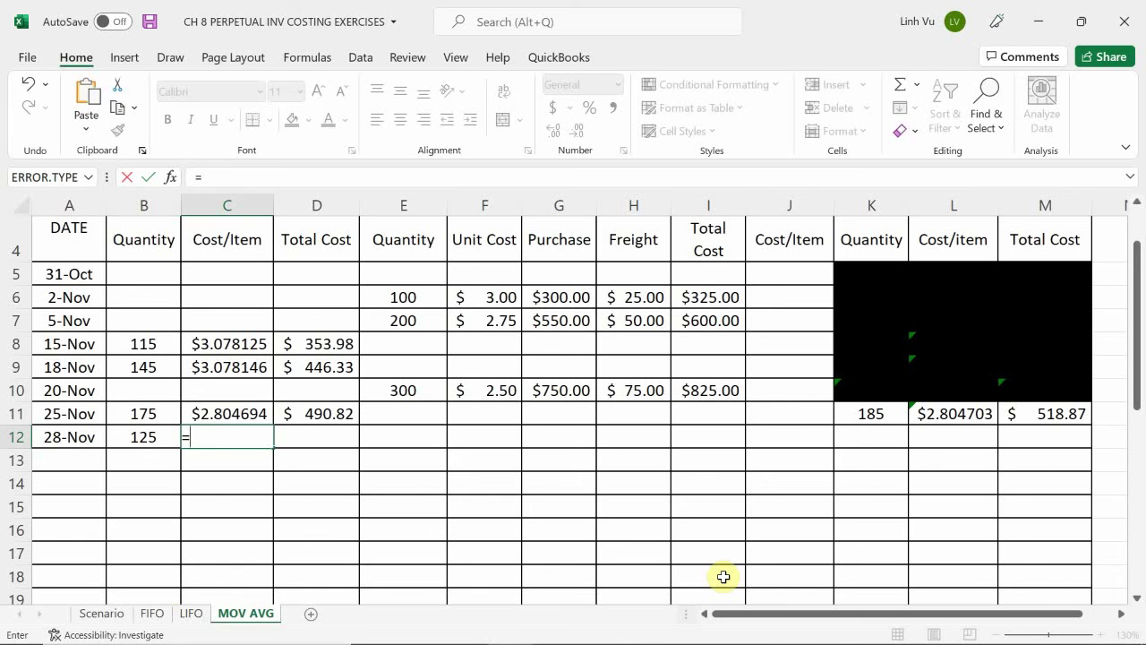
pyautogui.click(947, 415)
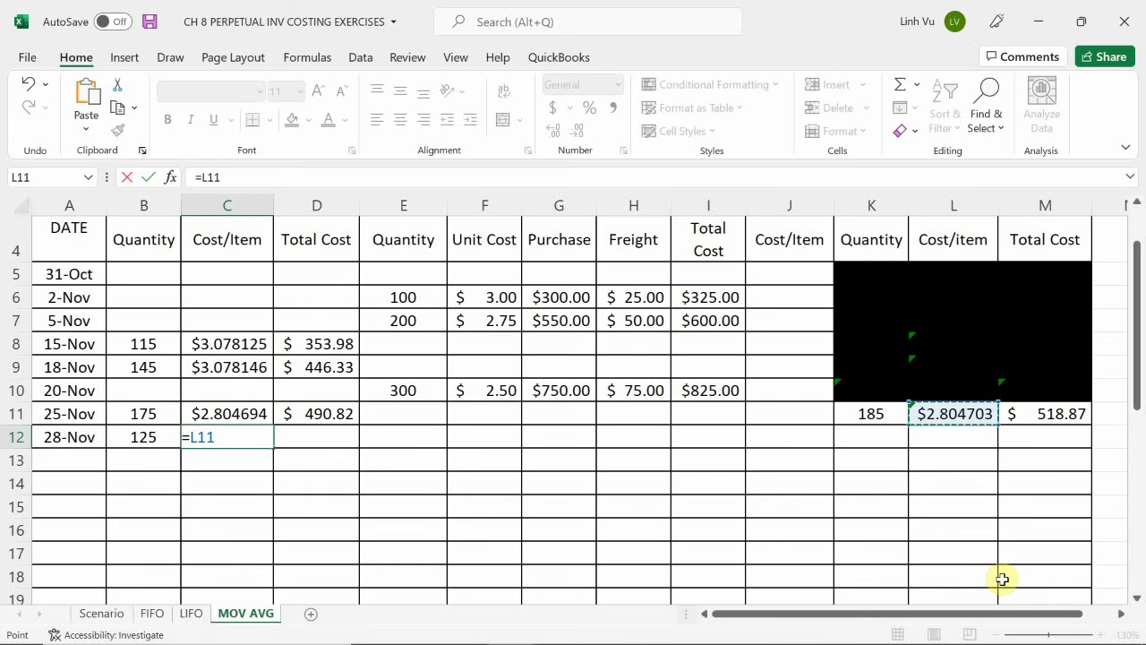
pyautogui.press('Return')
# Copy the rounded total cost formula from D11 down to D12 for the 28-Nov sale
pyautogui.press('Right')
pyautogui.press('Up')
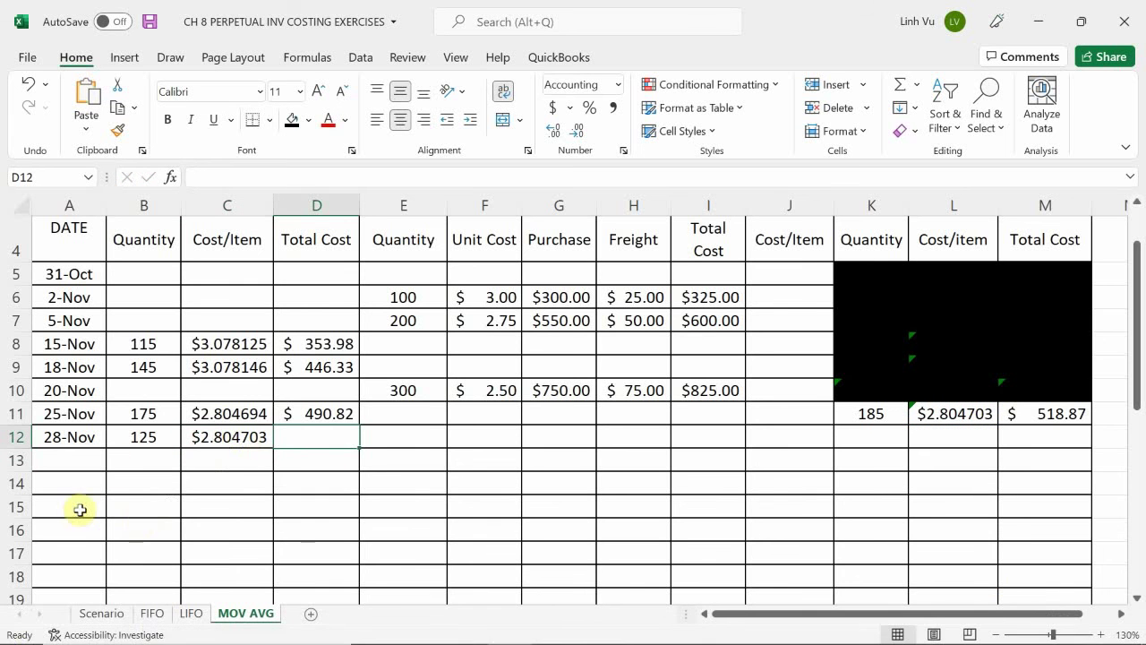
pyautogui.click(330, 418)
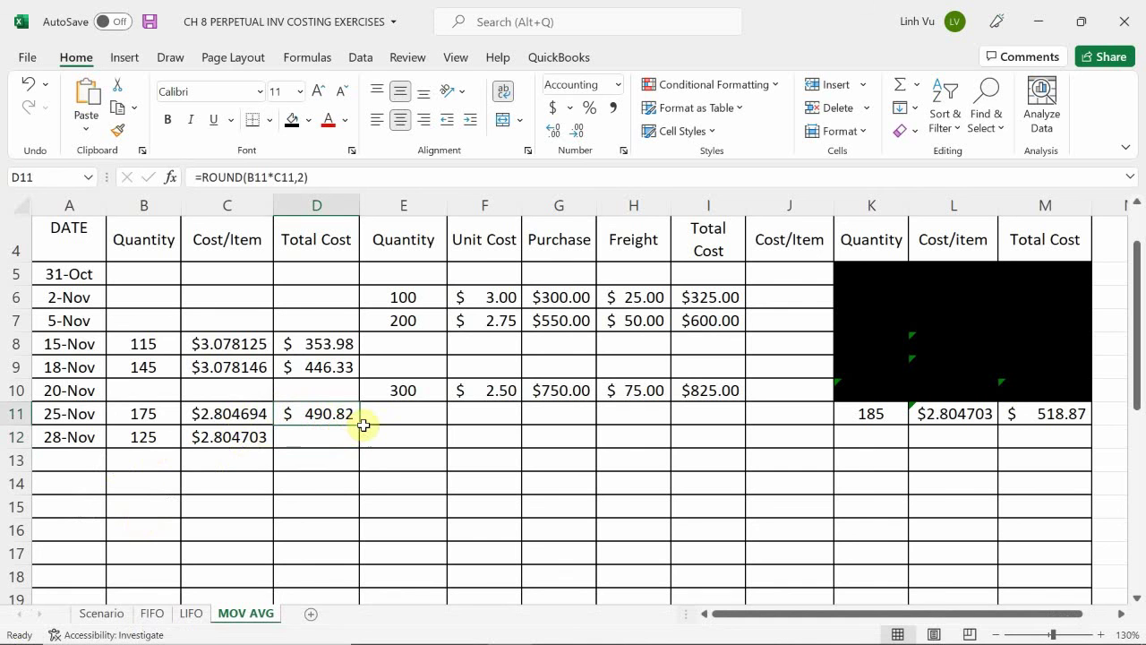
pyautogui.moveTo(361, 428); pyautogui.dragTo(360, 444)
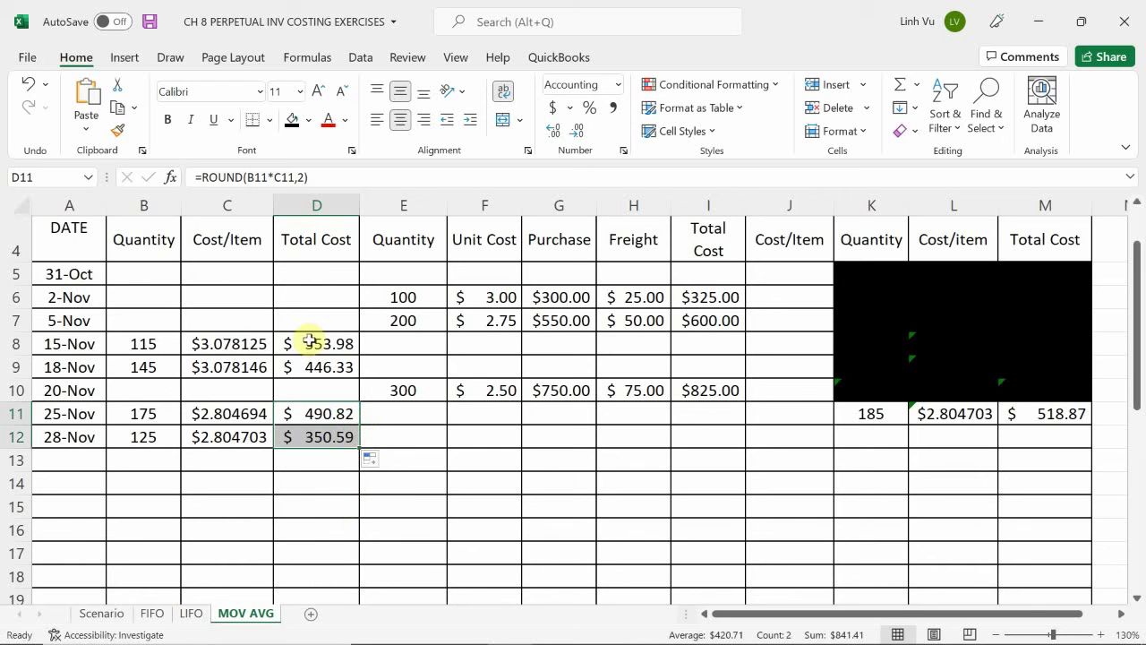
# Calculate the quantity on hand after the 28-Nov sale in K12 with =K11-B12
pyautogui.click(862, 440)
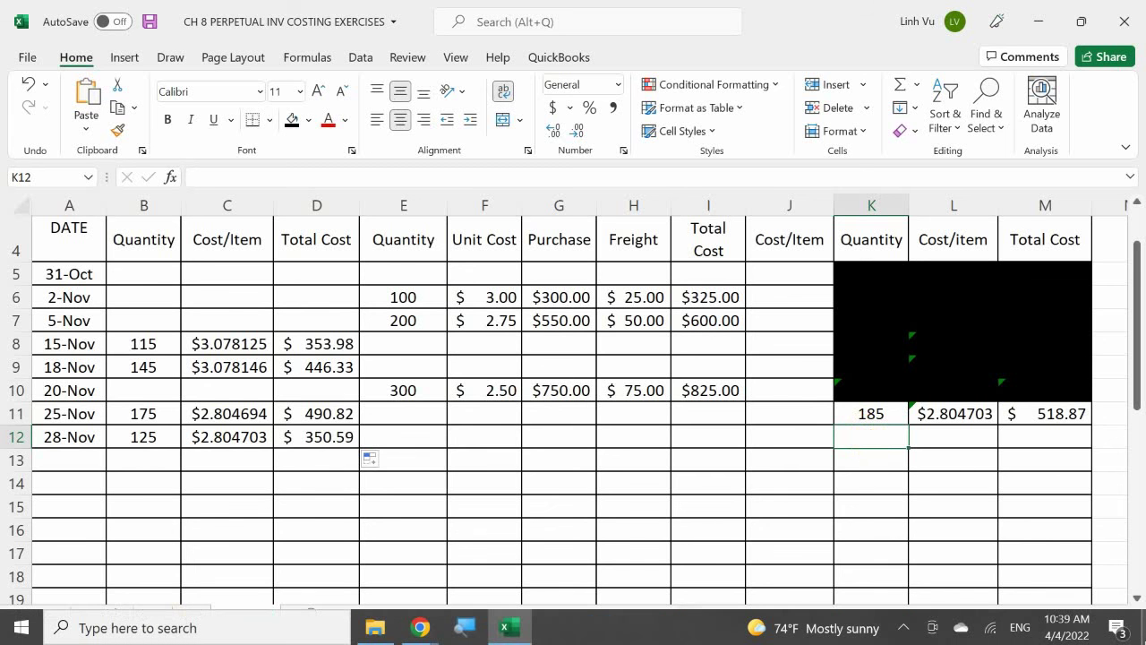
pyautogui.write('=')
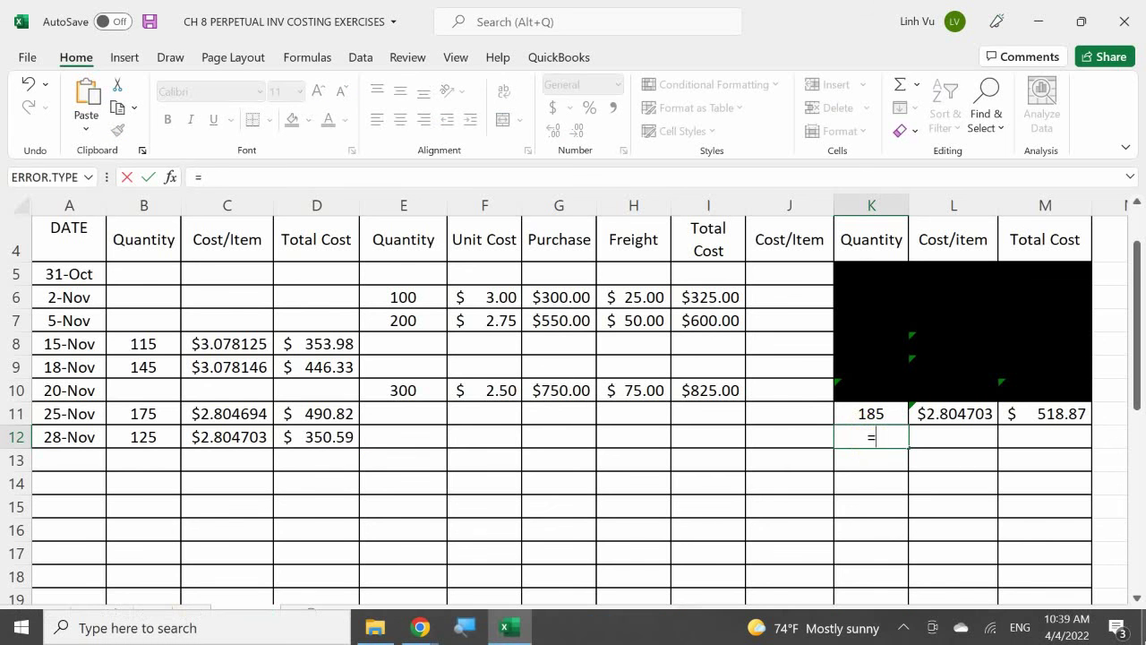
pyautogui.write('K11-')
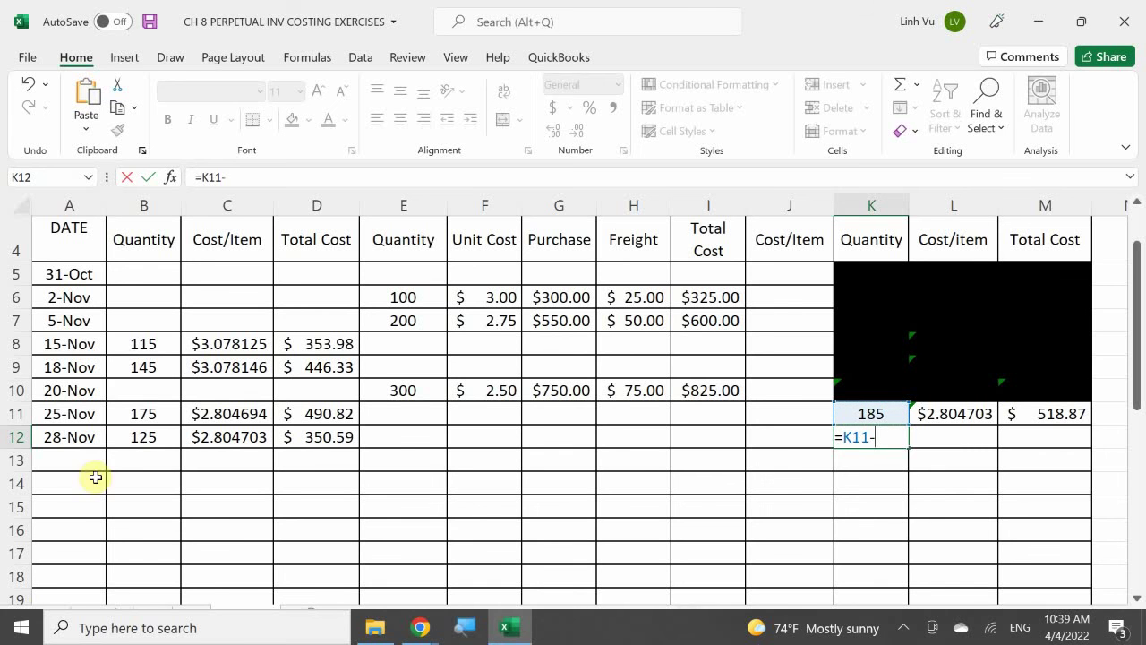
pyautogui.click(148, 437)
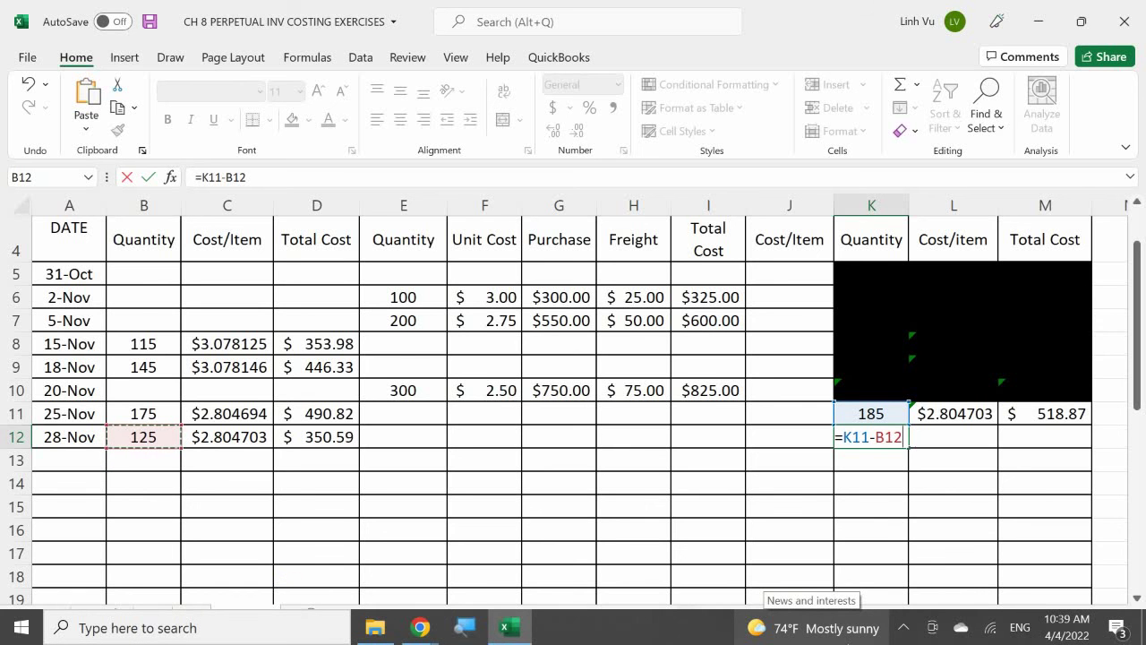
pyautogui.press('Return')
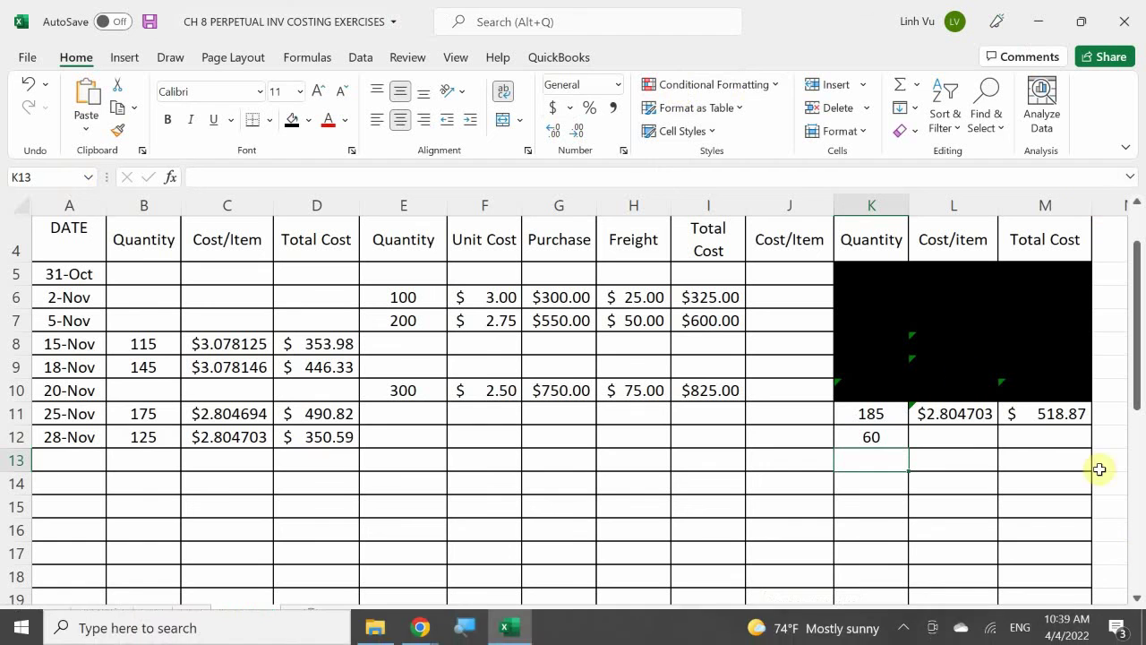
# Calculate the inventory total cost after the 28-Nov sale in M12 with =M11-D12
pyautogui.click(1029, 437)
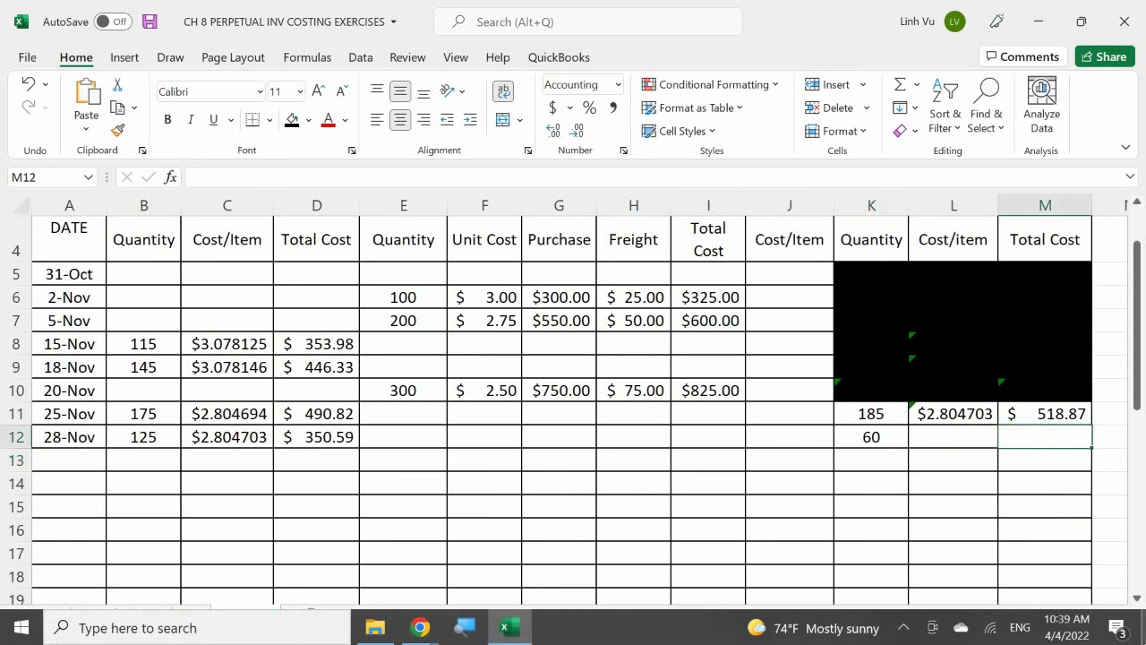
pyautogui.write('=M11-')
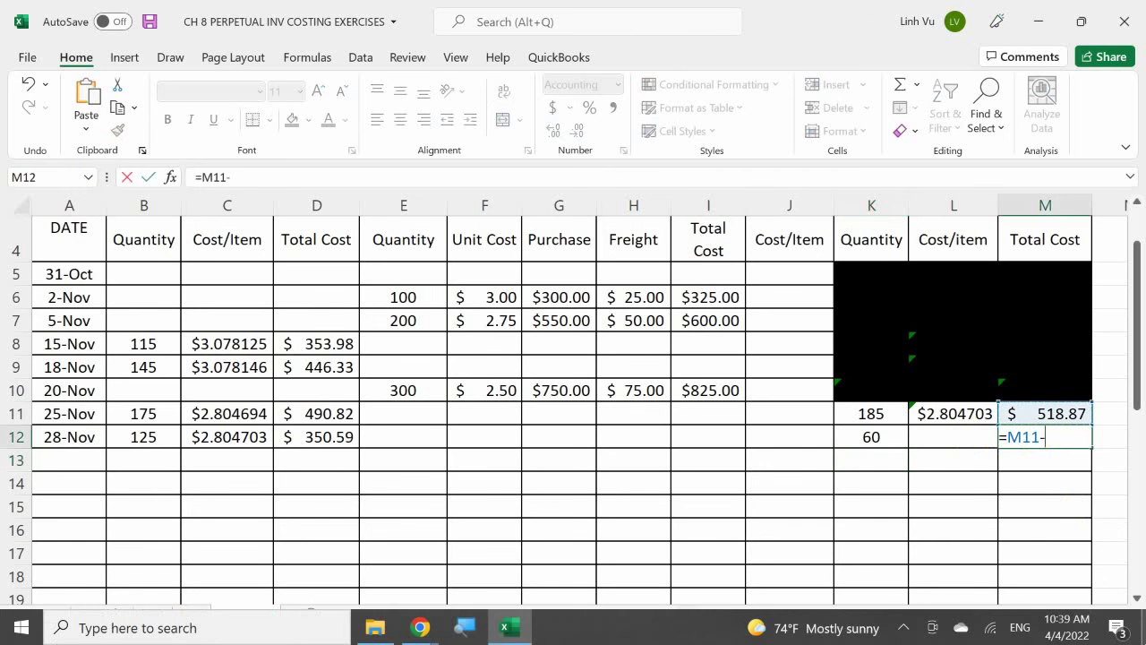
pyautogui.click(372, 438)
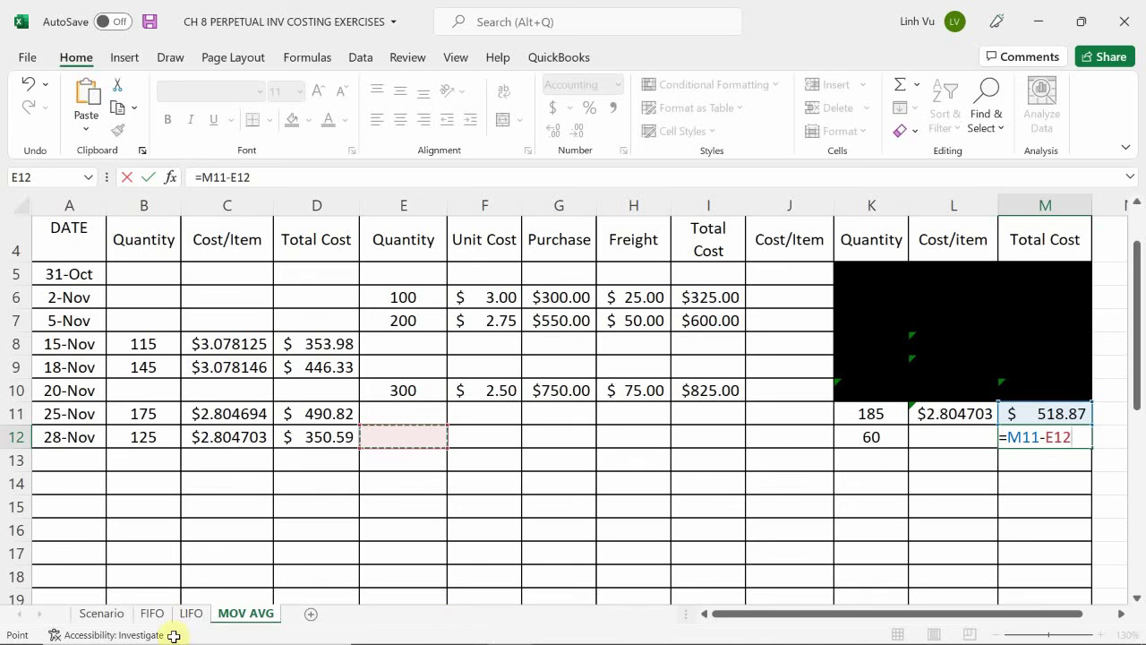
pyautogui.click(281, 433)
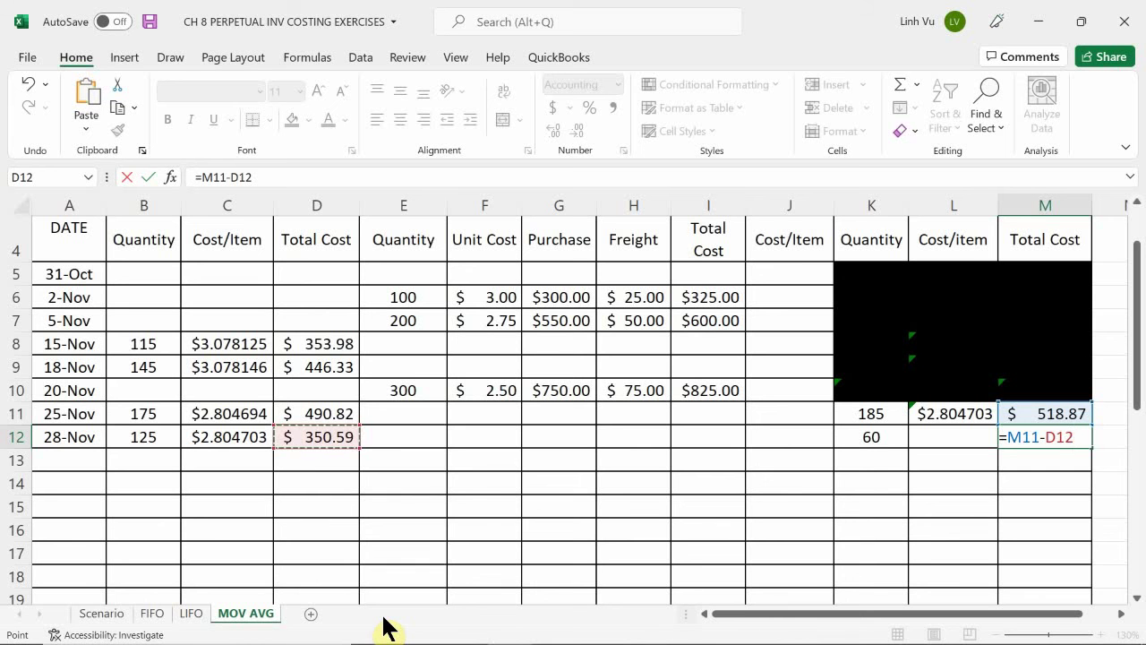
pyautogui.press('Return')
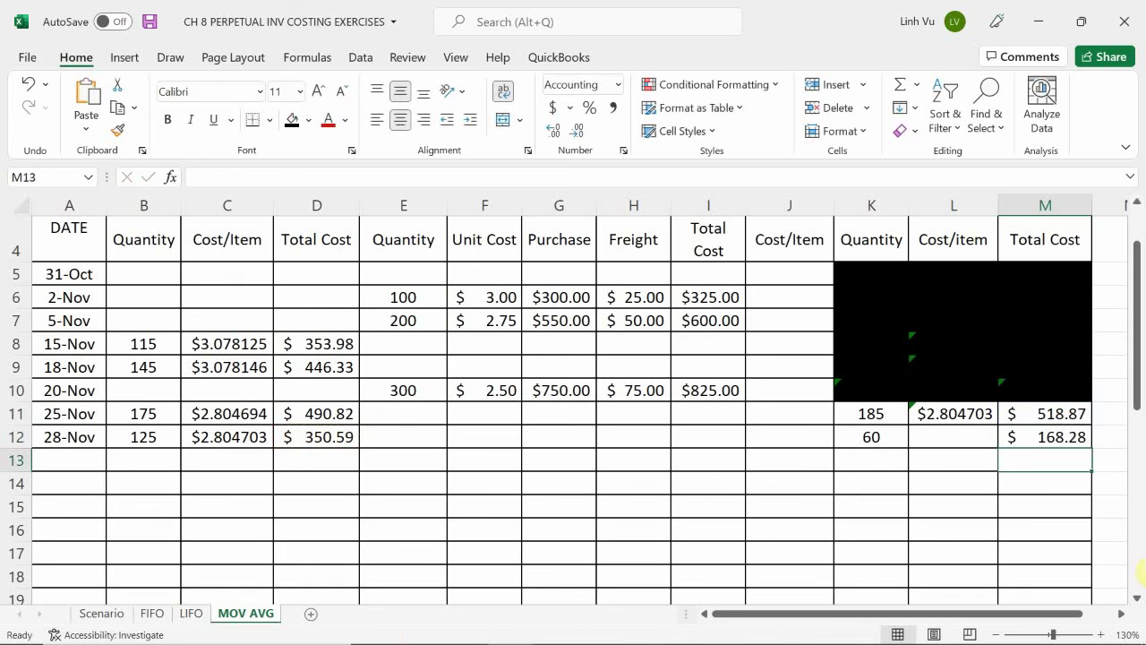
# Copy the average cost formula from L11 down to L12 and fill the superseded 25-Nov balance K11:M11 with black
pyautogui.click(954, 412)
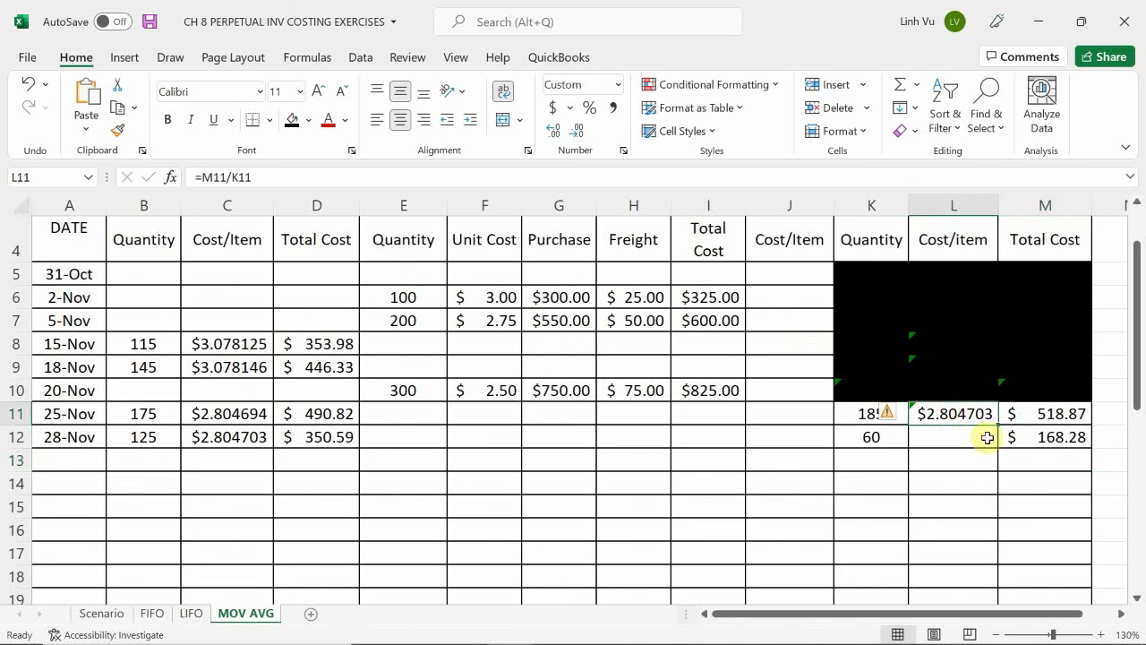
pyautogui.moveTo(999, 426); pyautogui.dragTo(1000, 450)
pyautogui.moveTo(876, 413); pyautogui.dragTo(1046, 417)
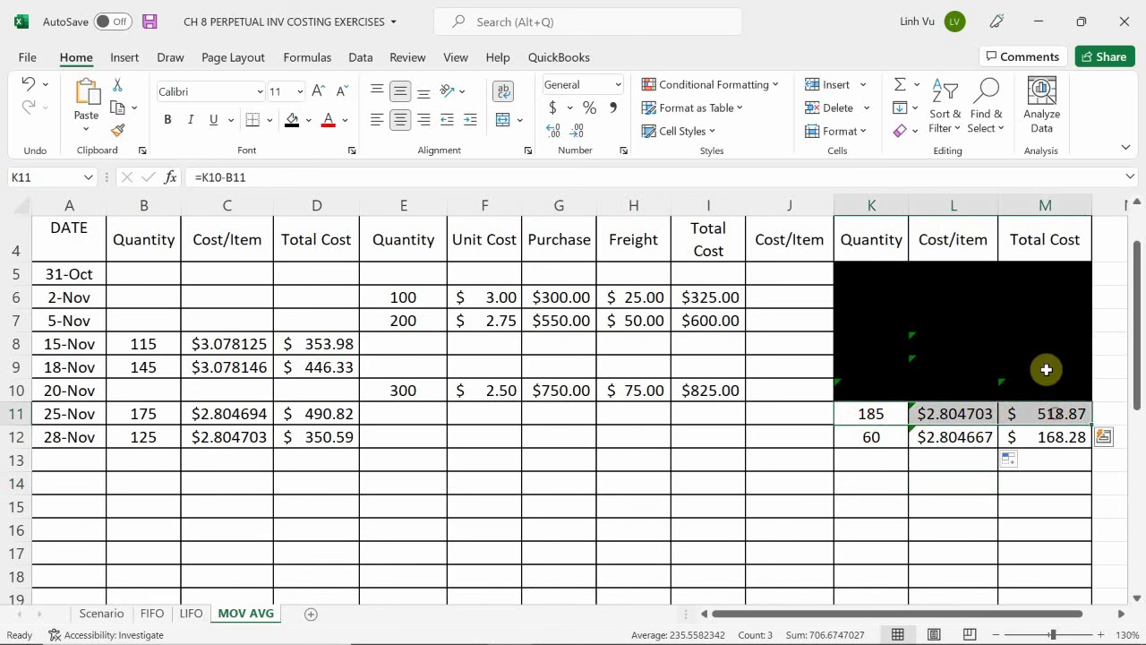
pyautogui.click(292, 119)
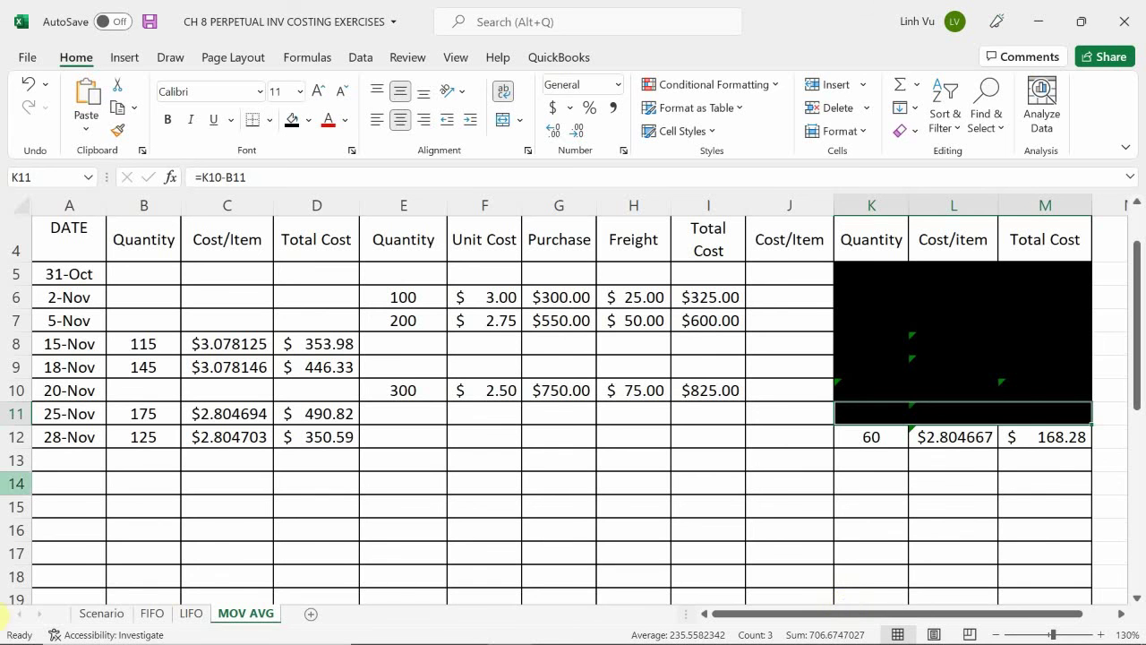
# Review the completed FIFO, LIFO and MOV AVG sheets, comparing their cost of goods sold, purchases and inventory on hand
pyautogui.click(148, 616)
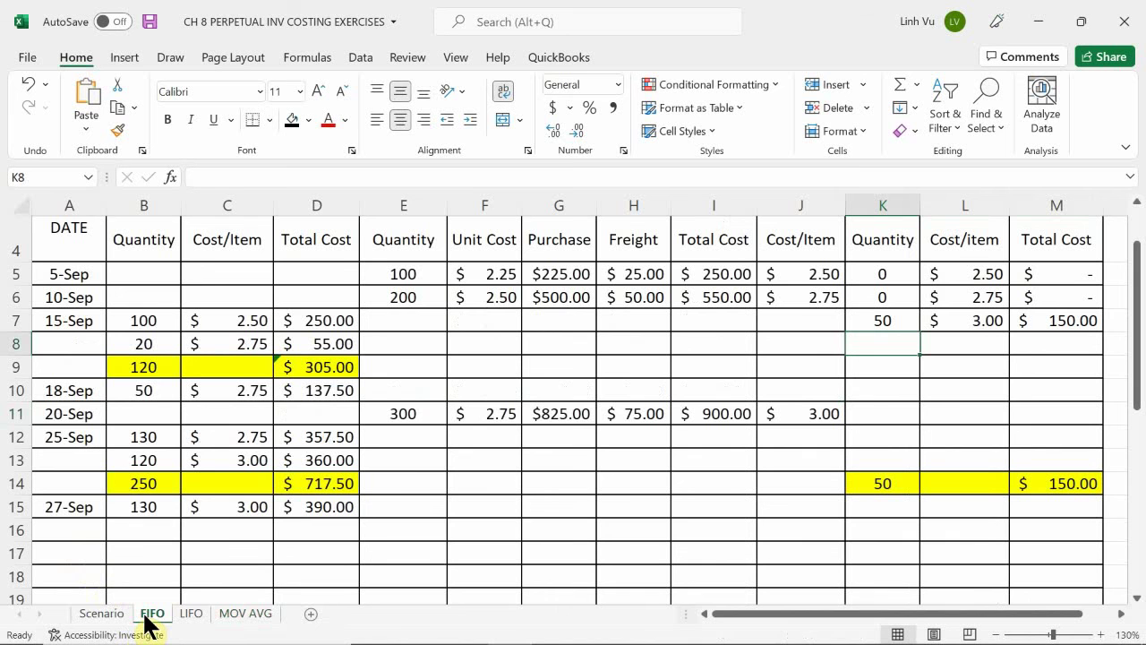
pyautogui.scroll(1, 324, 526)
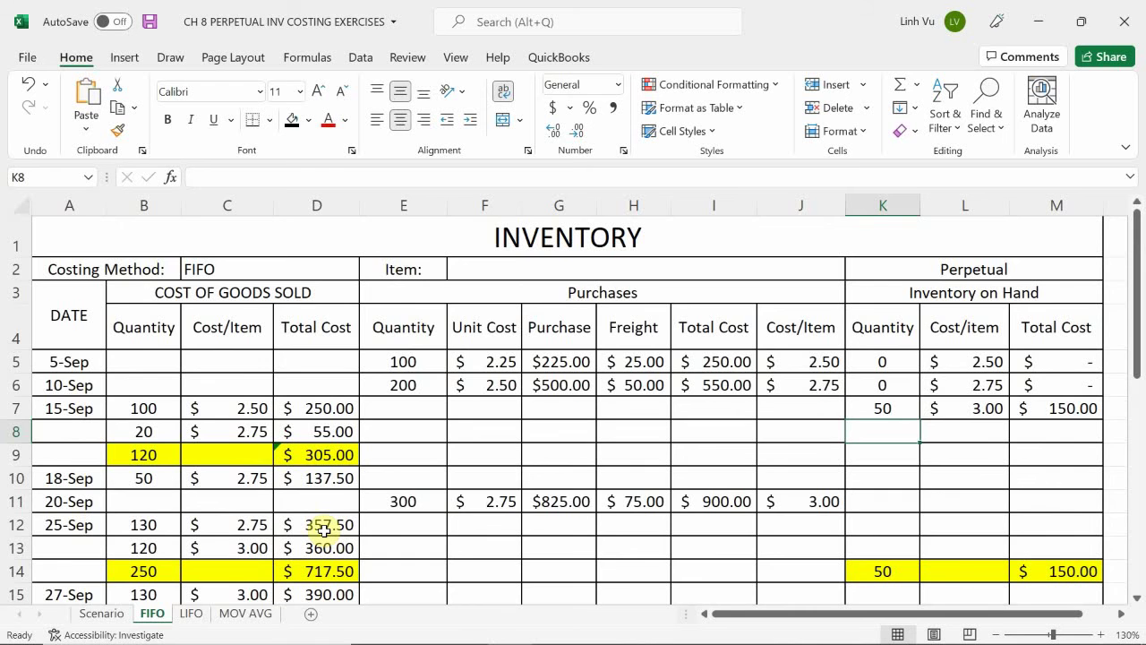
pyautogui.scroll(-1, 324, 527)
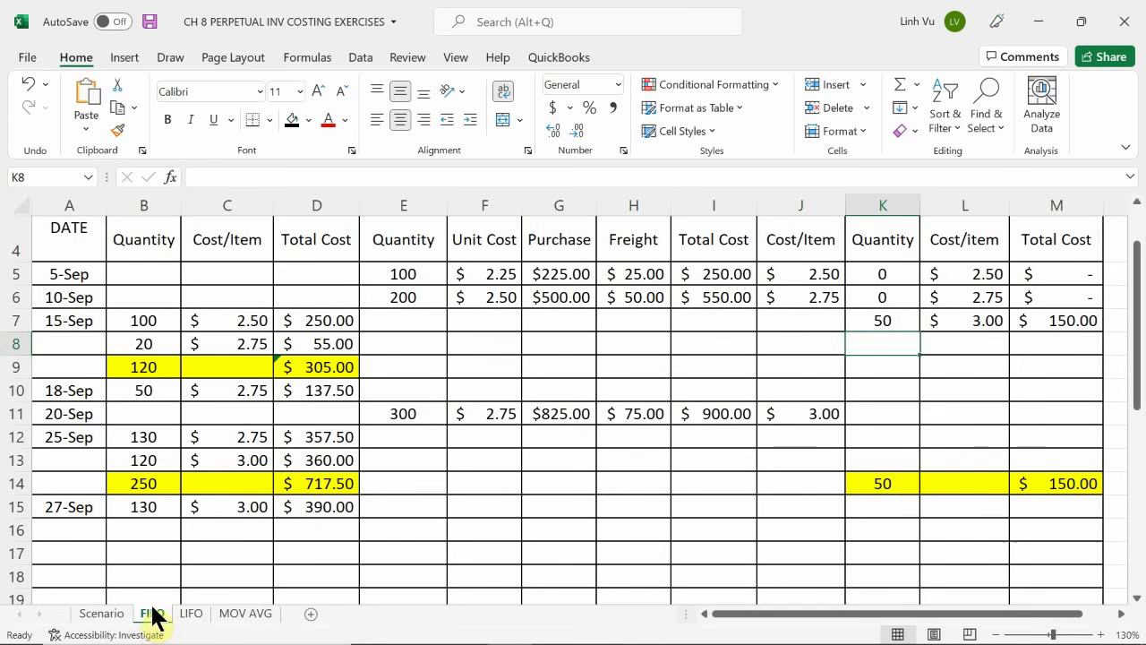
pyautogui.click(196, 615)
pyautogui.scroll(1, 984, 542)
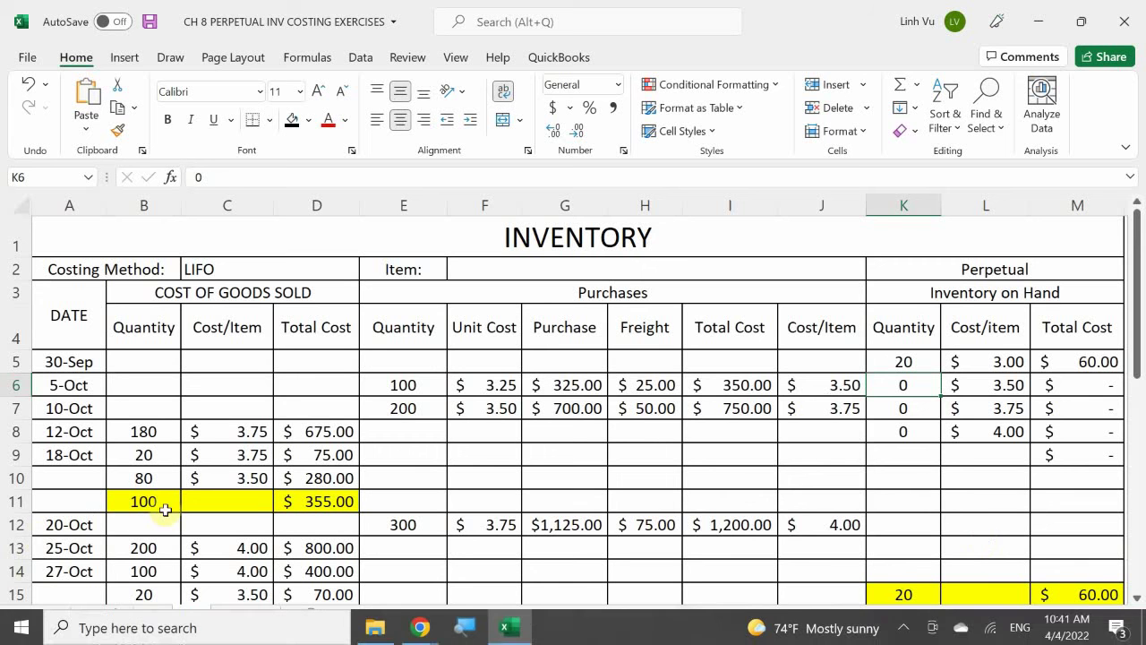
pyautogui.click(238, 623)
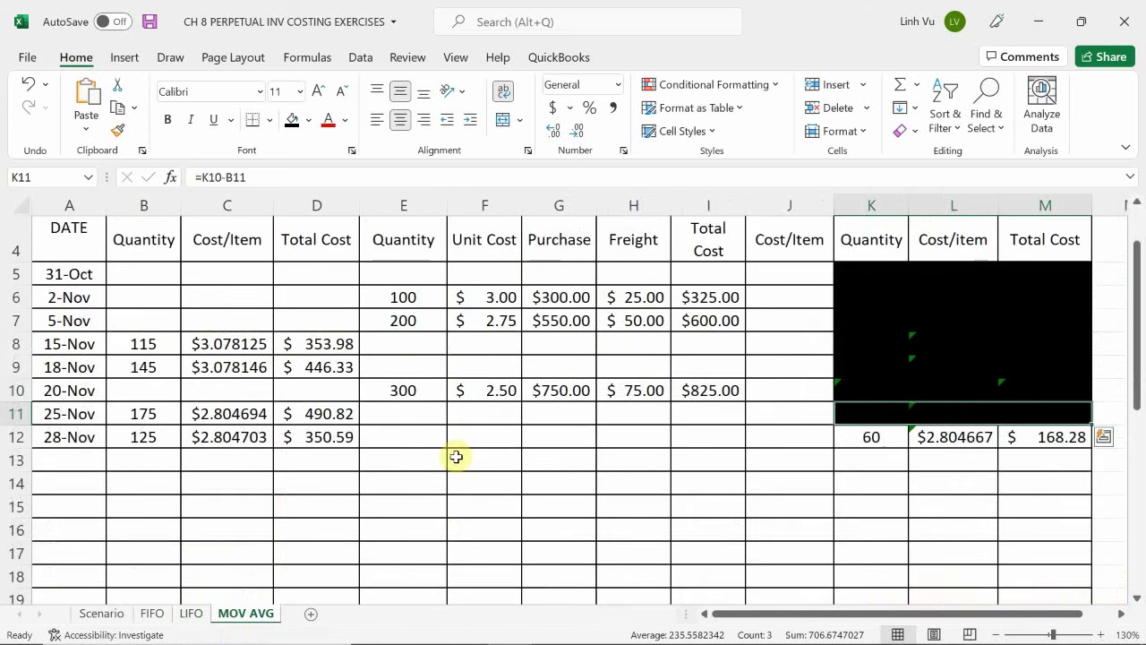
pyautogui.scroll(1, 457, 459)
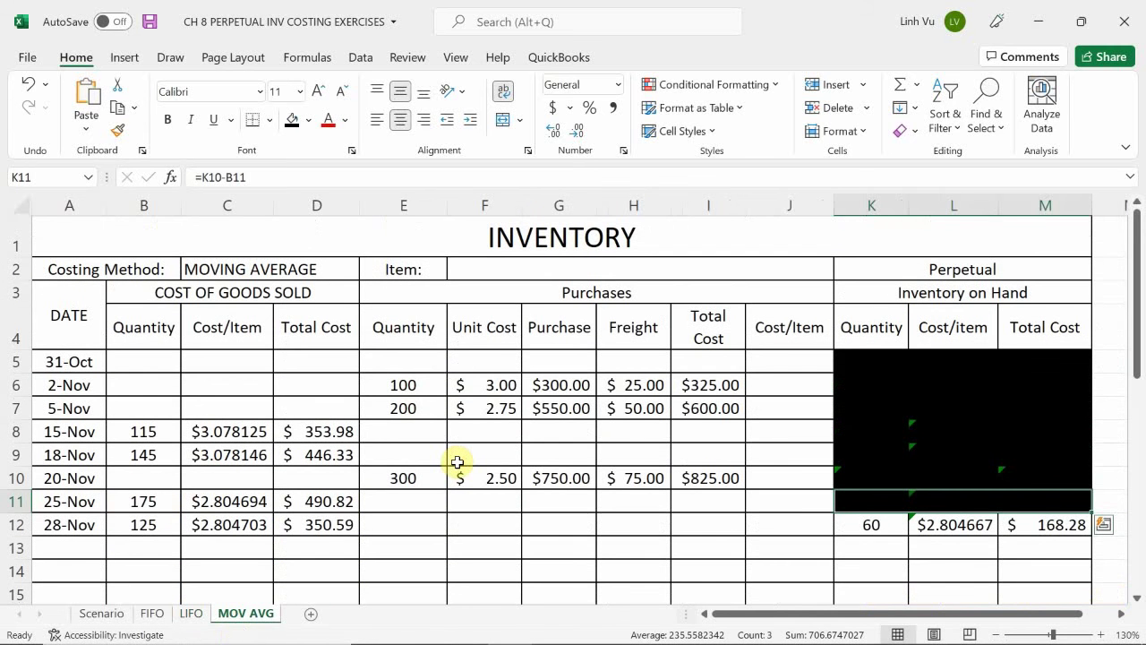
pyautogui.scroll(-1, 459, 460)
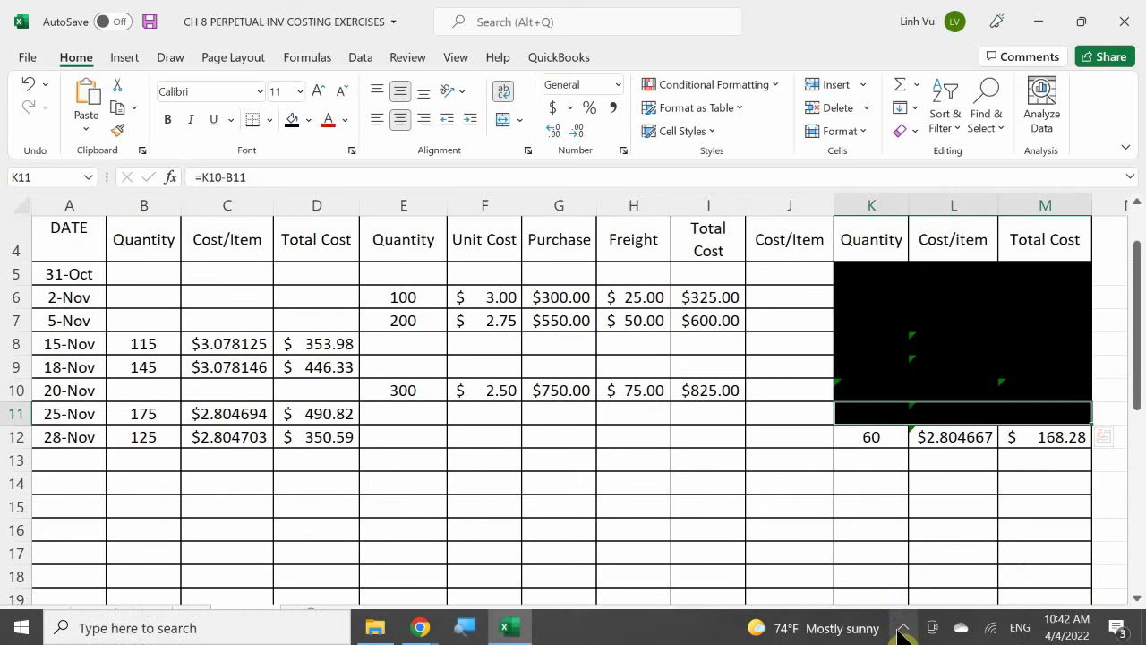
pyautogui.click(903, 630)
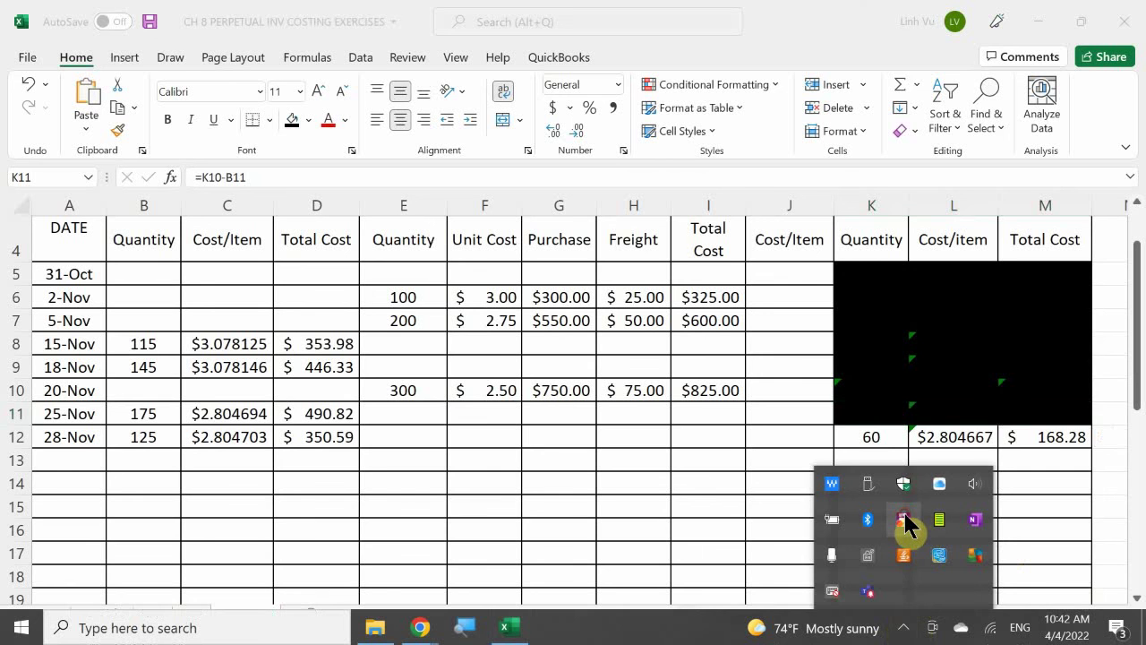